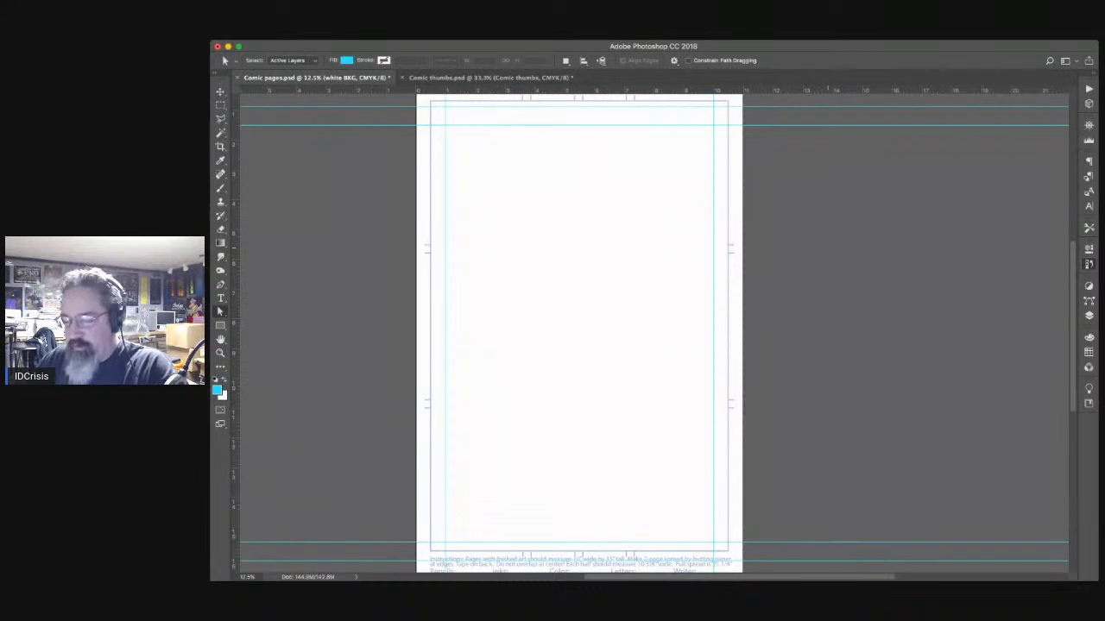
Step: Switch to the Brush tool with black as the foreground colour and try a short test stroke on the blank comic page
key("super+plus")
left_click_drag(670, 337, 676, 451)
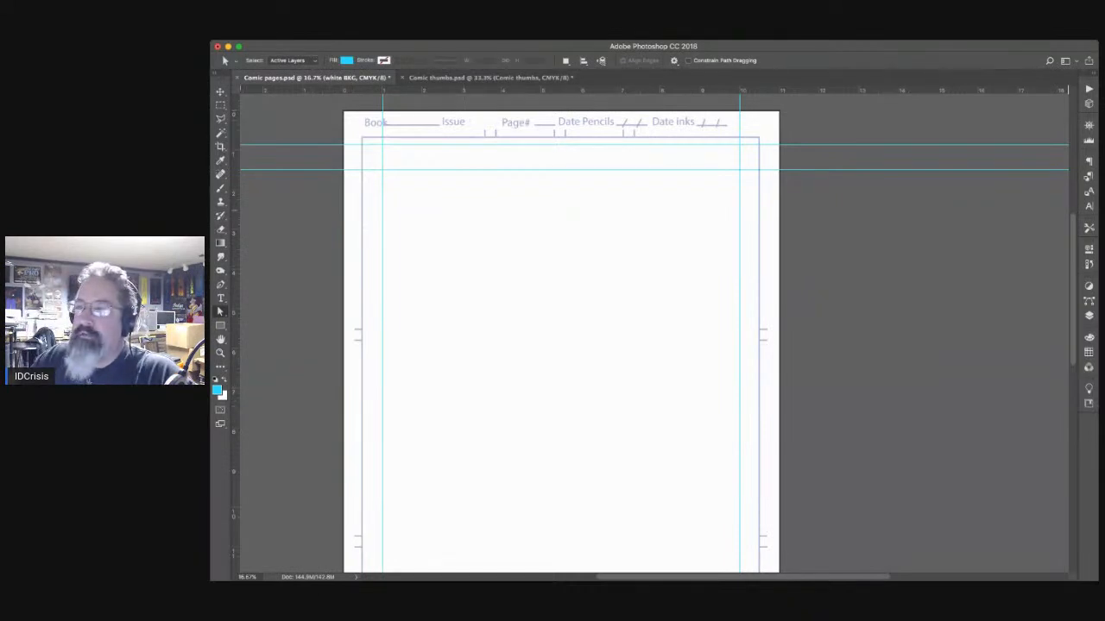
key("b")
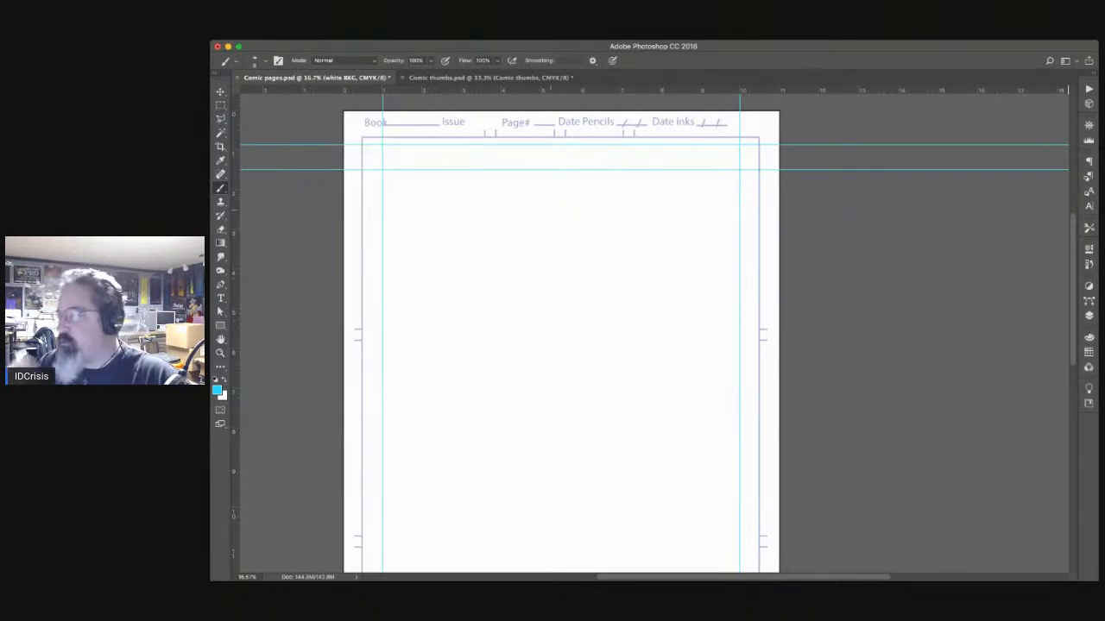
scroll(561, 332, "down", 3)
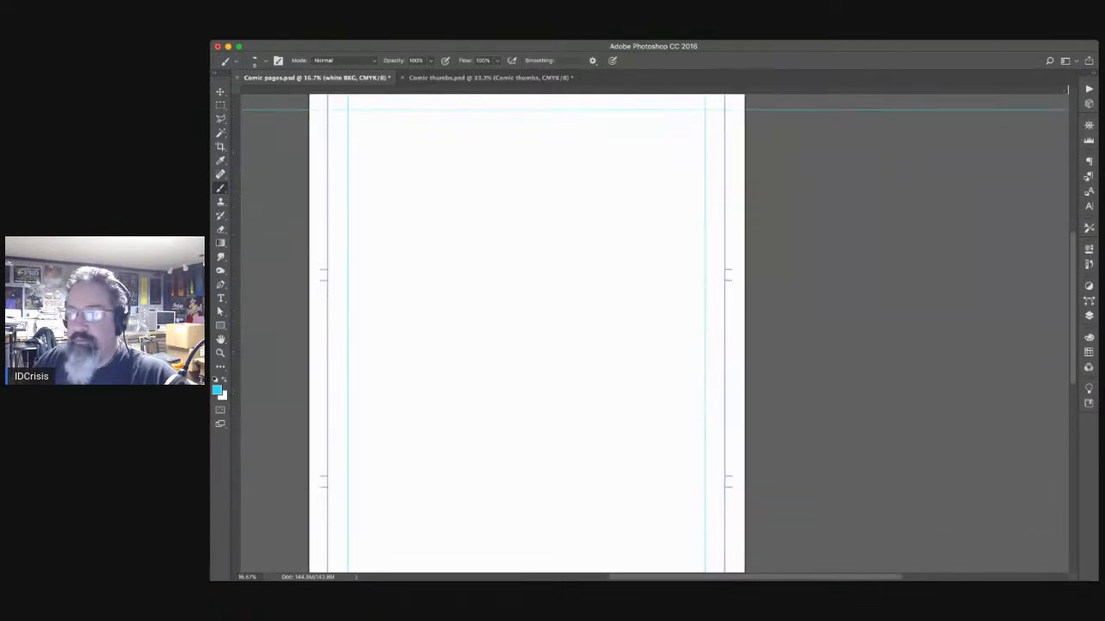
scroll(655, 334, "up", 3)
scroll(654, 333, "left", 2)
scroll(654, 333, "down", 5)
scroll(654, 333, "down", 1)
scroll(654, 333, "right", 2)
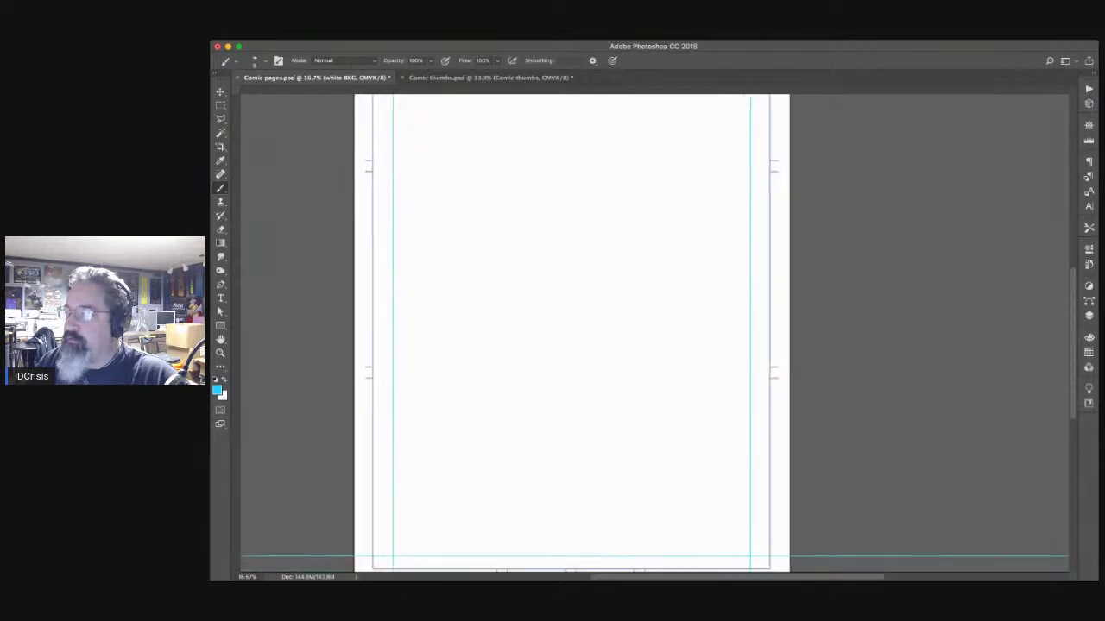
scroll(654, 333, "up", 1)
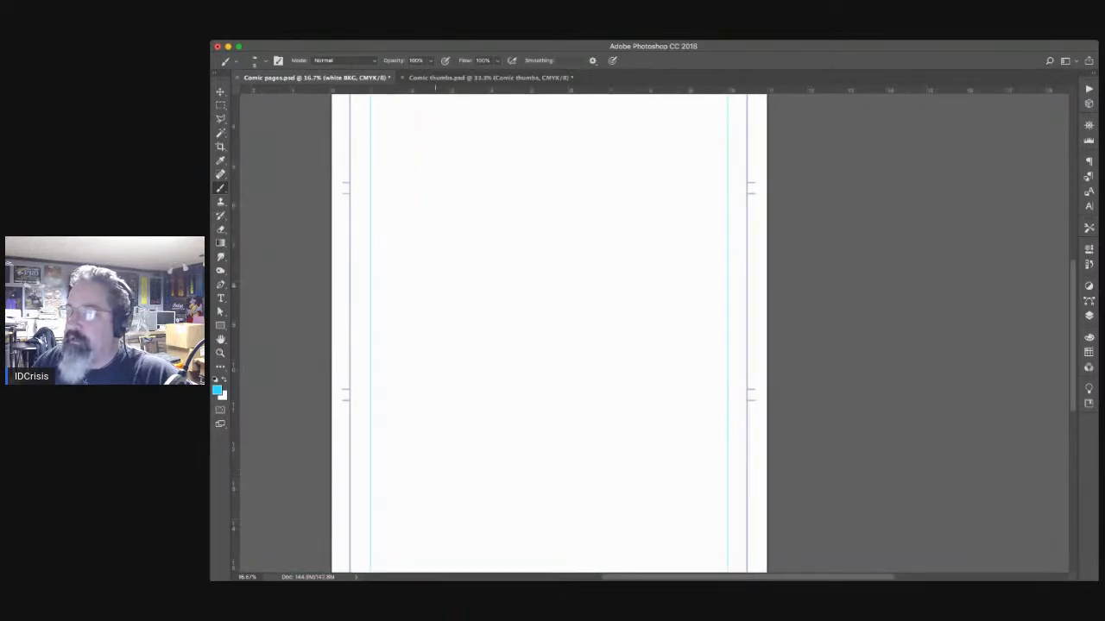
mouse_move(466, 371)
left_mouse_down()
mouse_move(492, 355)
mouse_move(507, 370)
left_mouse_up()
key("super+z")
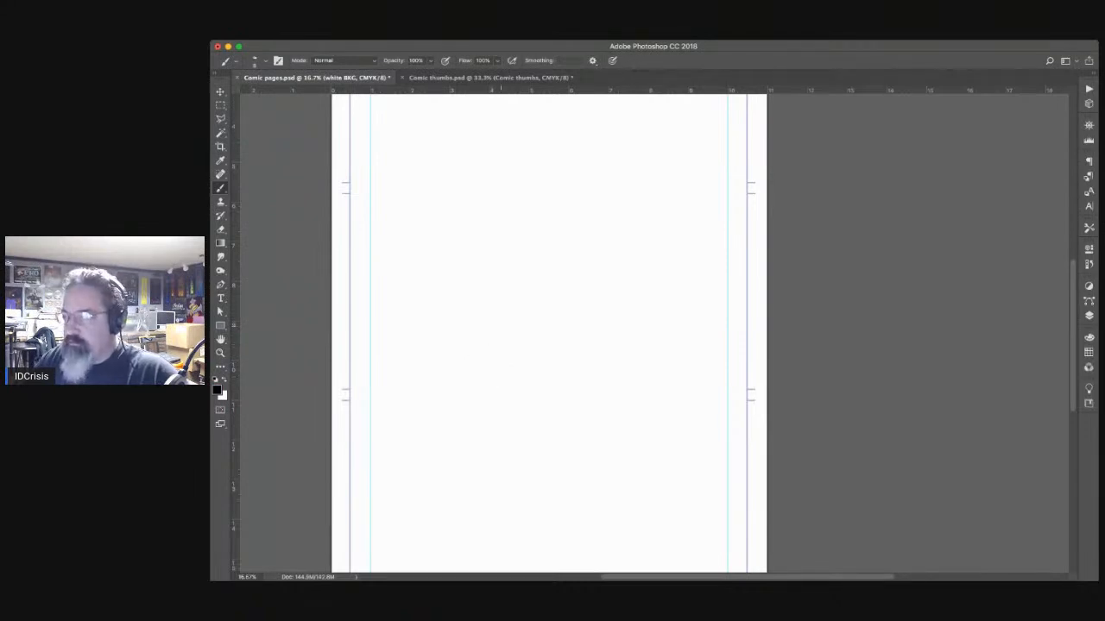
left_click_drag(561, 305, 542, 416)
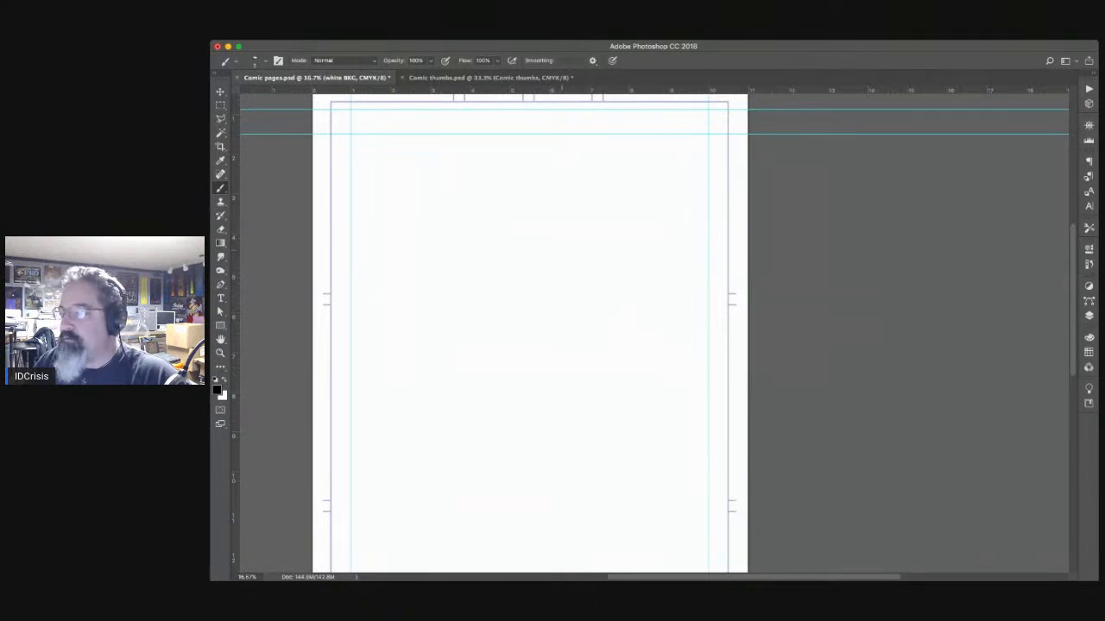
scroll(530, 332, "down", 3)
scroll(530, 332, "left", 2)
scroll(530, 333, "up", 1)
scroll(552, 332, "up", 2)
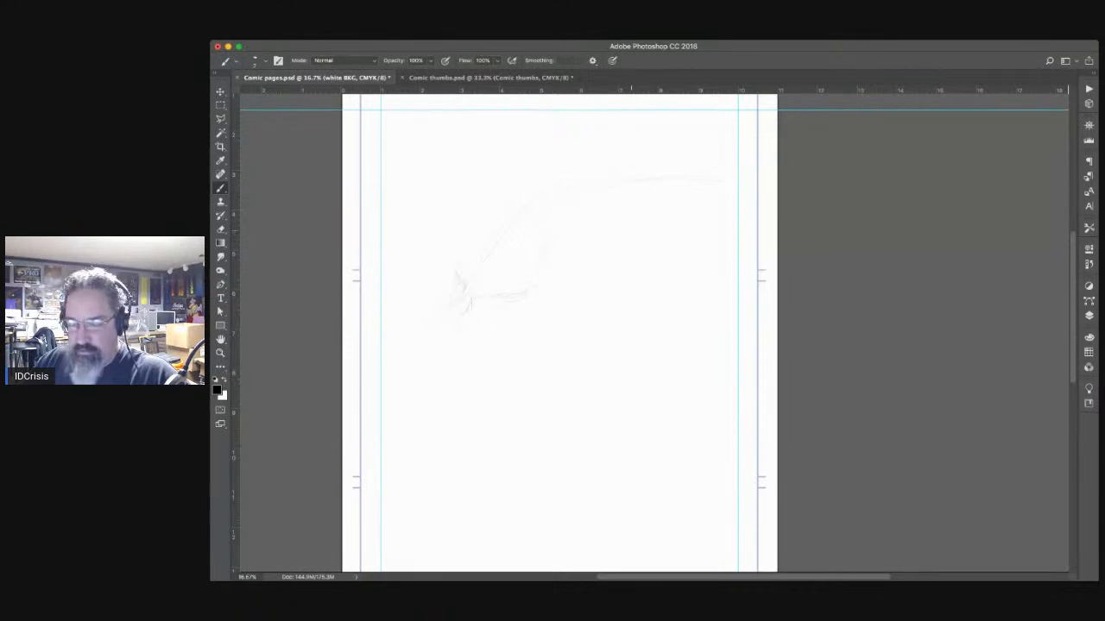
key("super+a")
key("Delete")
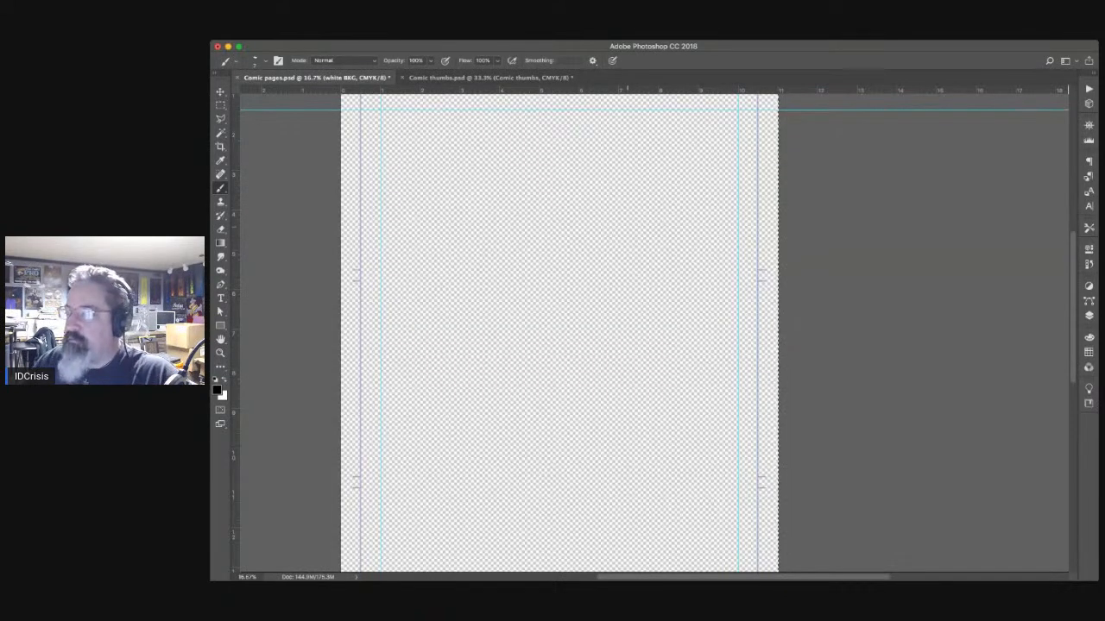
key("super+z")
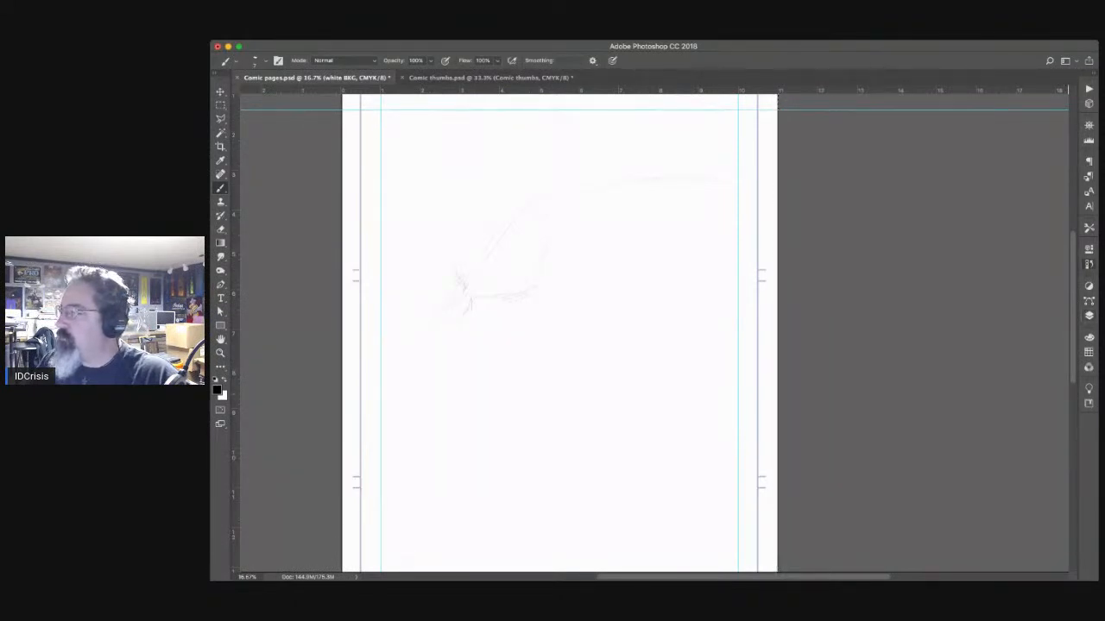
key("Delete")
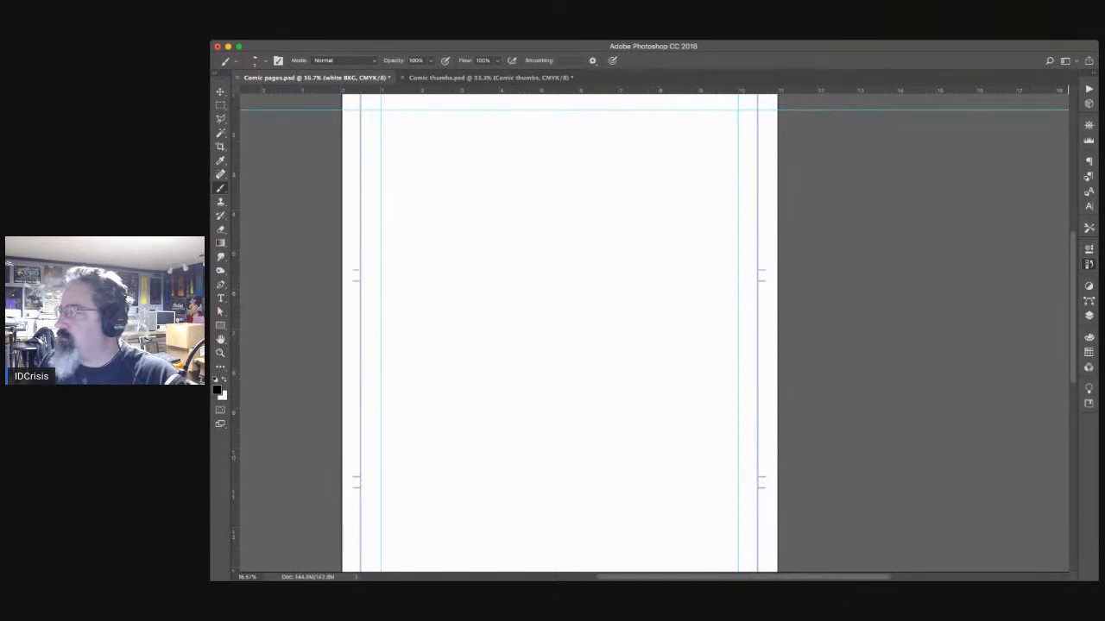
Step: Create a new layer for the drawing and make a few short strokes with a pencil-textured brush on the upper page
left_click(1088, 316)
key("alt+shift+super+n")
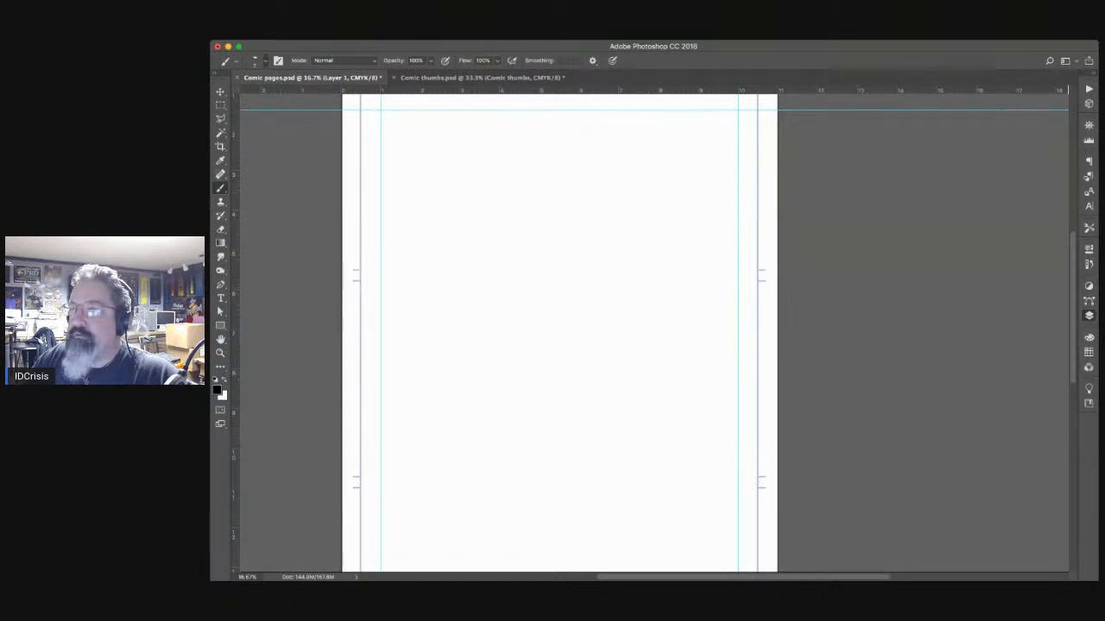
left_click_drag(551, 209, 566, 197)
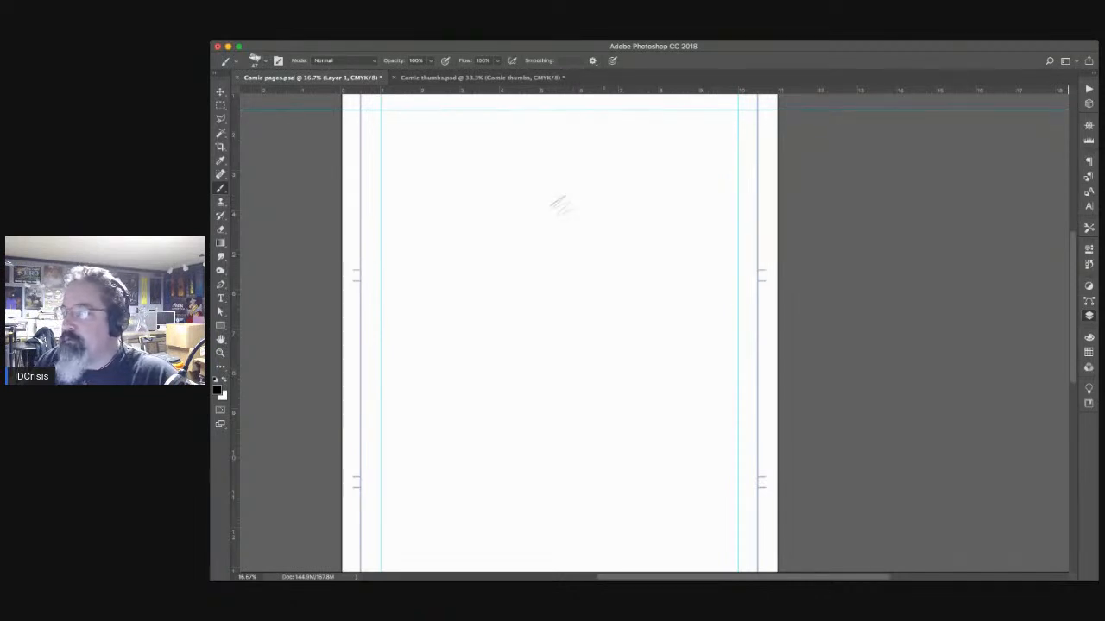
Step: Rough in the creature's oval shoulder, upper back and curving limb forms from the upper page down to its middle
scroll(654, 332, "down", 3)
scroll(654, 332, "right", 1)
key("super+minus")
scroll(655, 332, "up", 2)
scroll(654, 333, "right", 1)
scroll(654, 333, "down", 1)
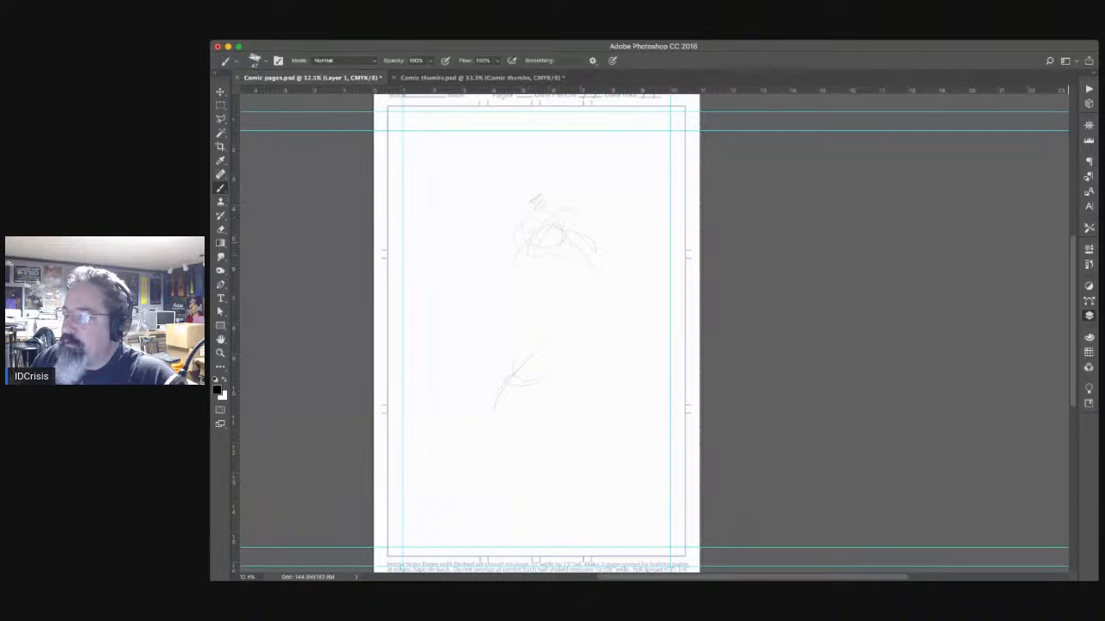
left_click_drag(593, 278, 585, 294)
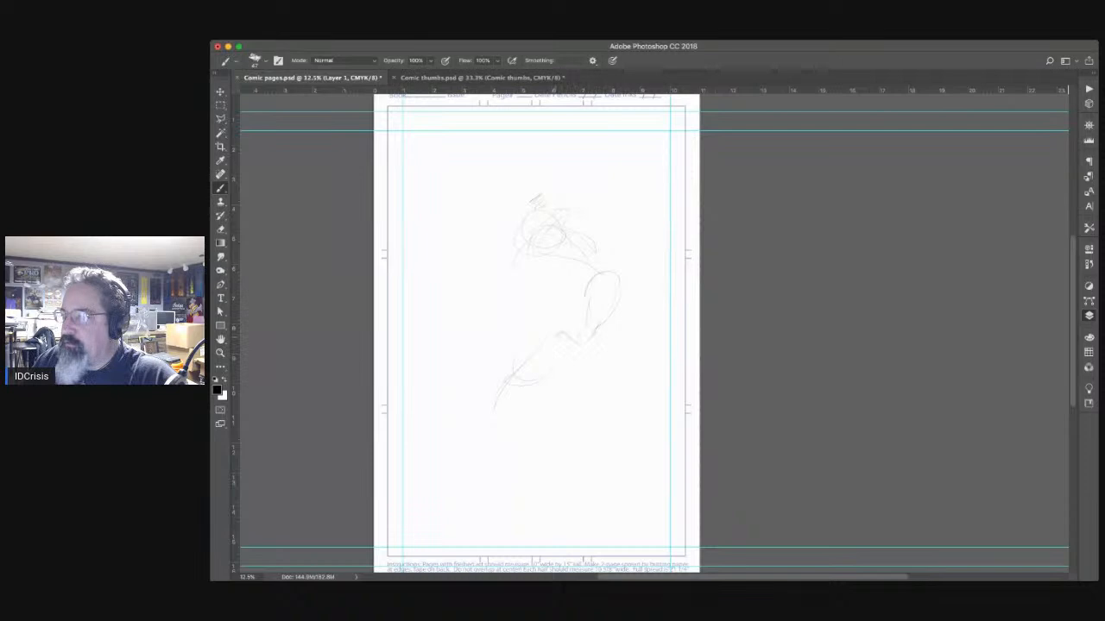
left_click_drag(556, 334, 545, 346)
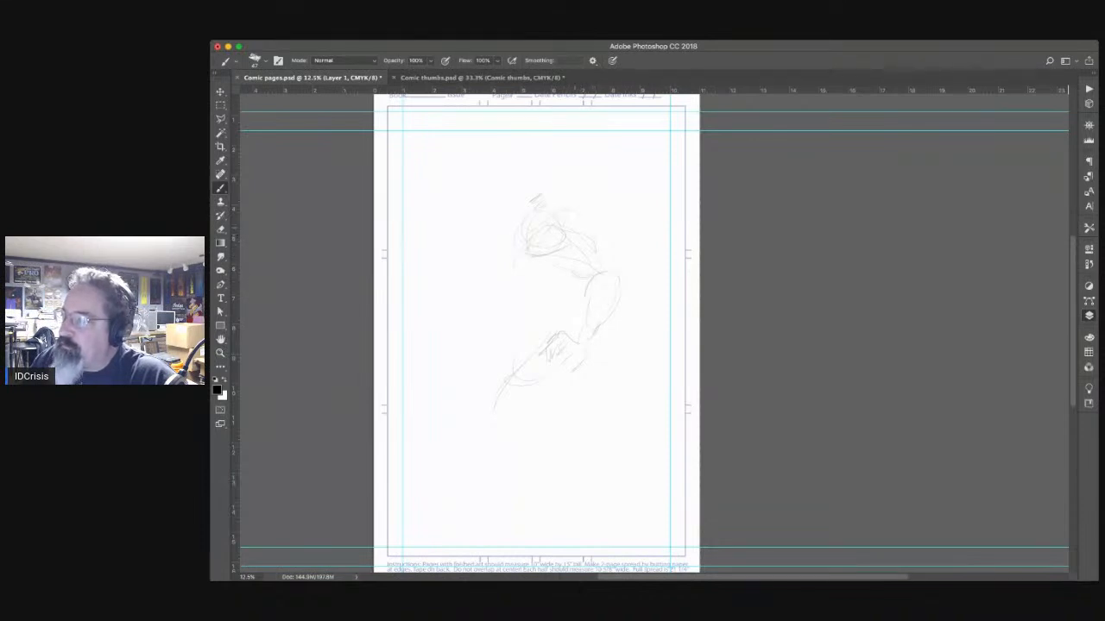
left_click_drag(625, 280, 611, 311)
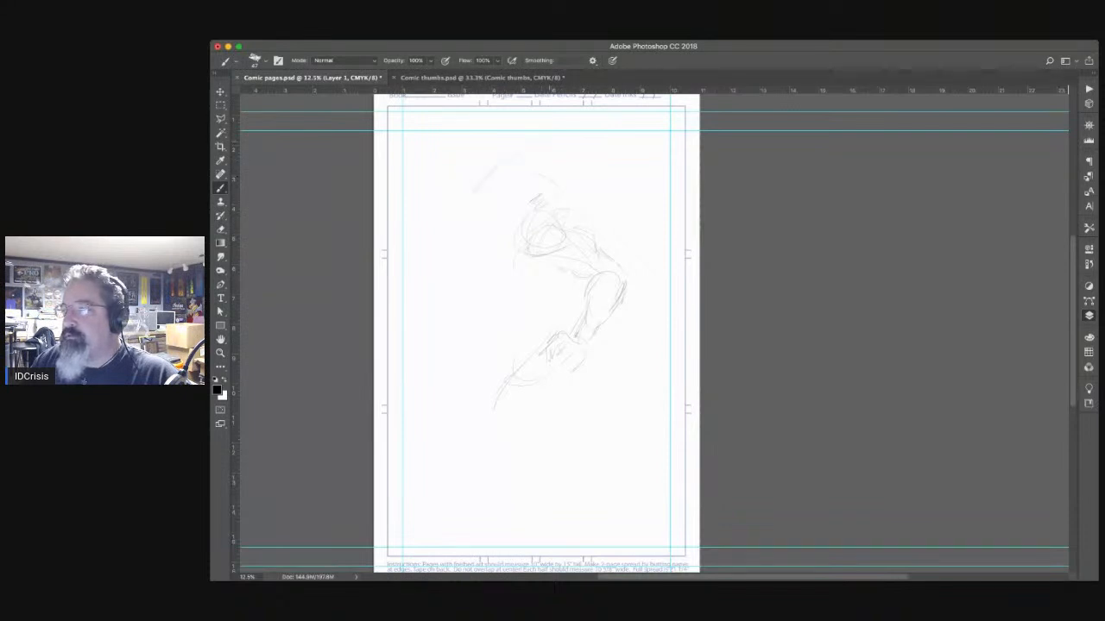
Step: Sketch the creature's long curved head above the shoulder, with an eye, a nostril, jagged teeth and a pointed back edge
left_click_drag(573, 138, 473, 192)
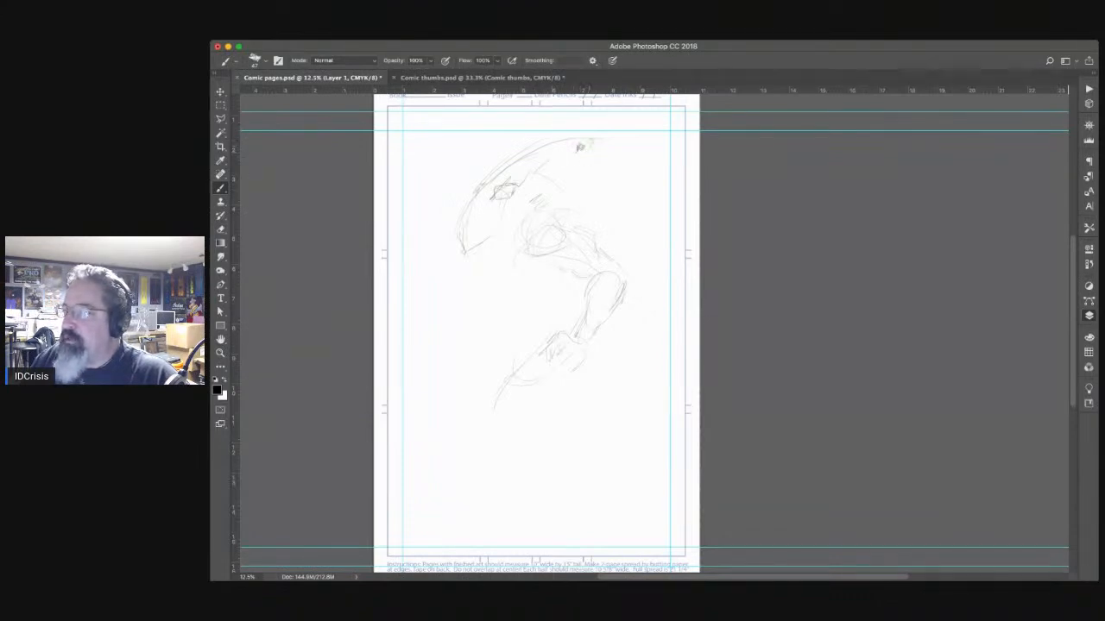
left_click_drag(582, 160, 586, 168)
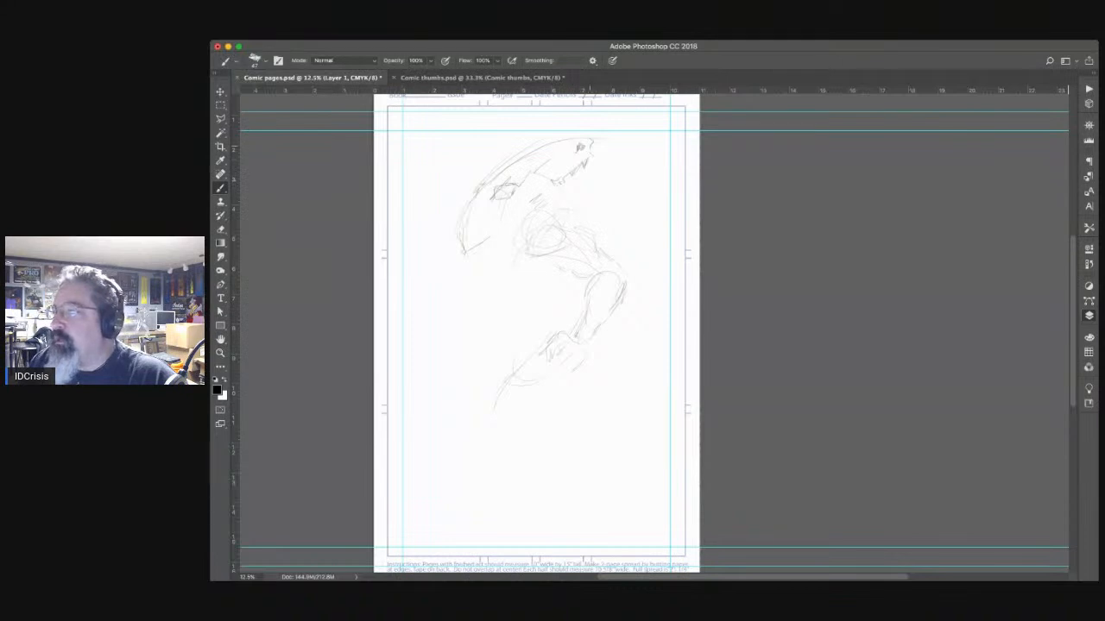
left_click_drag(498, 226, 486, 241)
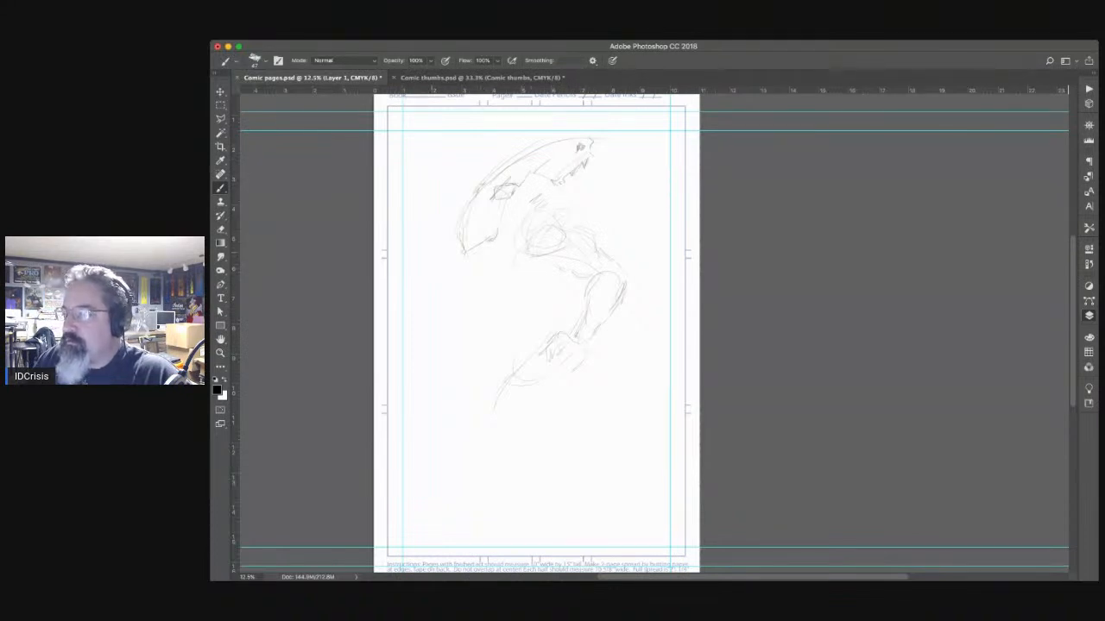
Step: Sketch the lower body as large sweeping loops that coil across the lower half of the page
left_click_drag(511, 402, 454, 474)
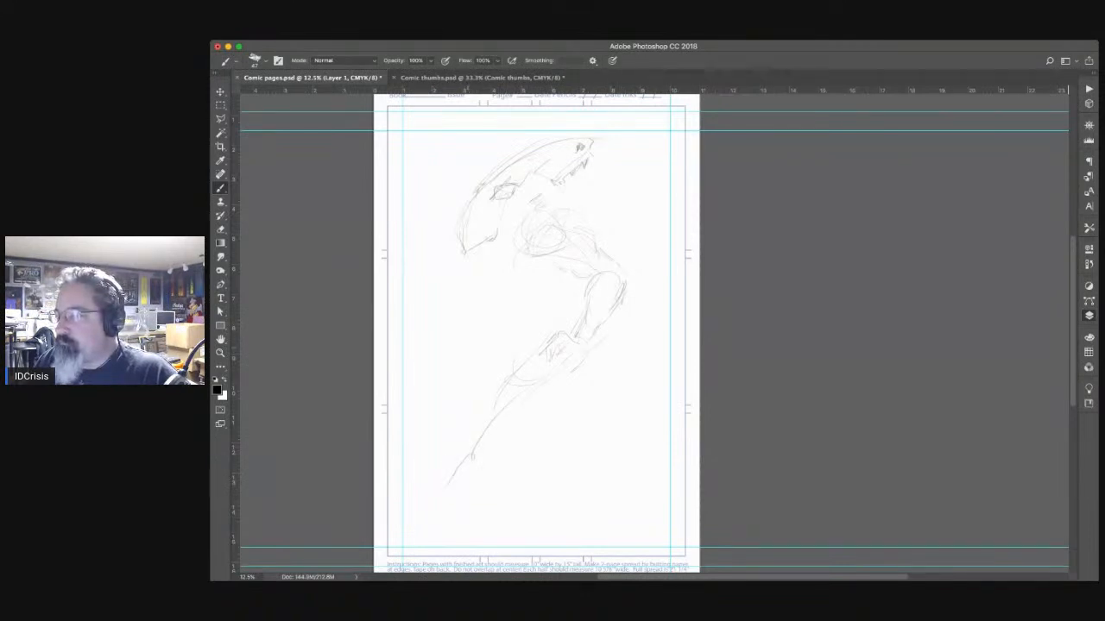
mouse_move(505, 388)
left_mouse_down()
mouse_move(634, 488)
mouse_move(630, 451)
left_mouse_up()
left_click_drag(528, 476, 604, 473)
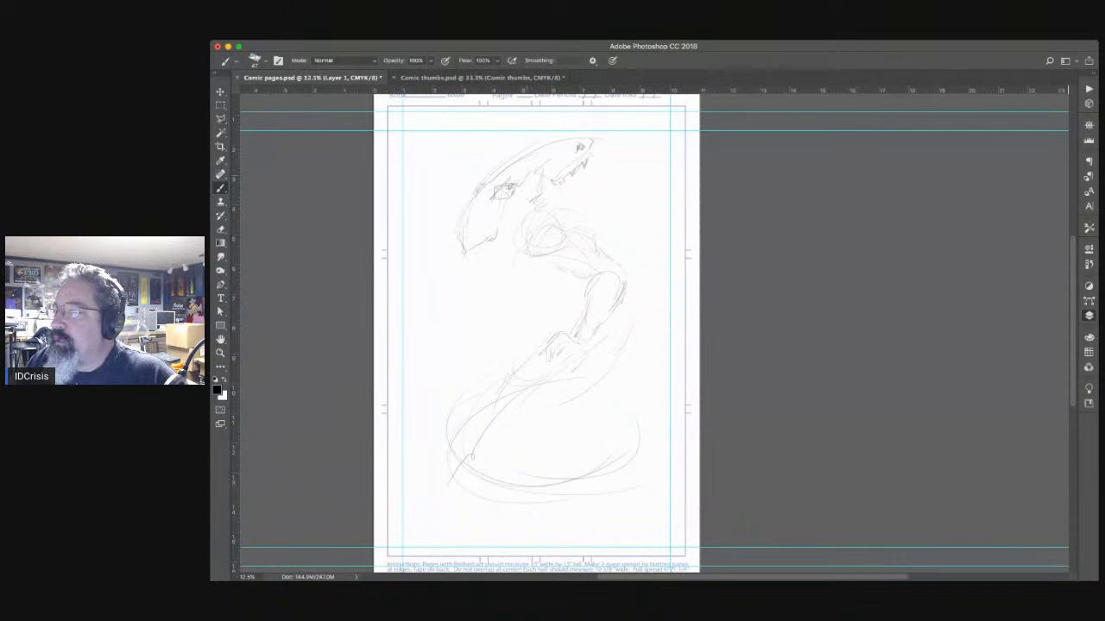
Step: Refine the creature's jaw hinge and add short strokes where the back of the head meets the neck
left_click_drag(543, 171, 554, 179)
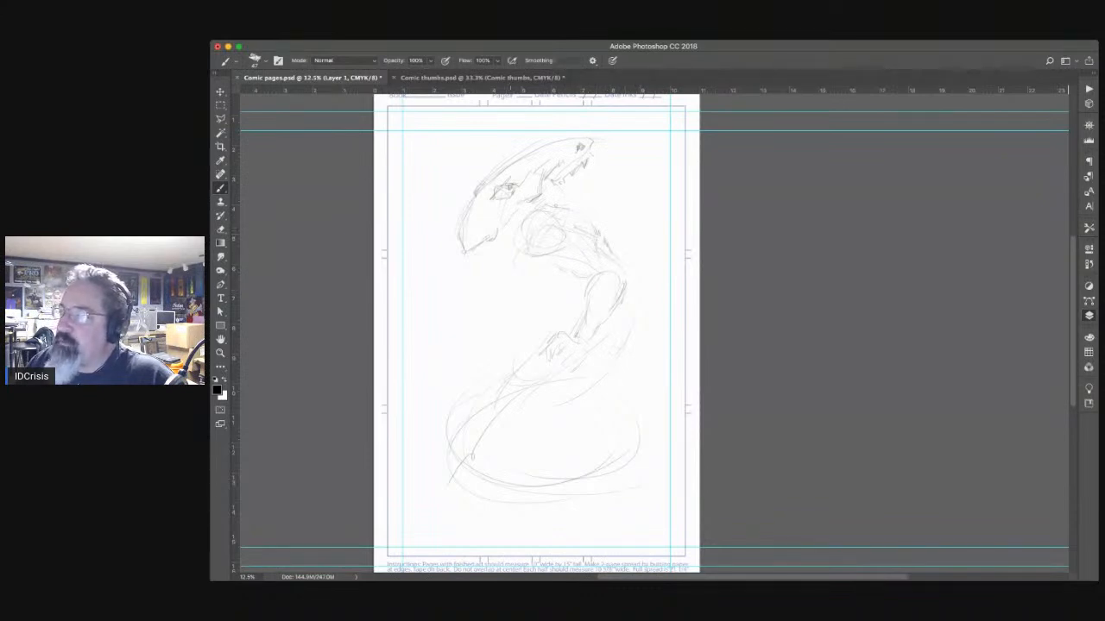
left_click_drag(507, 225, 513, 237)
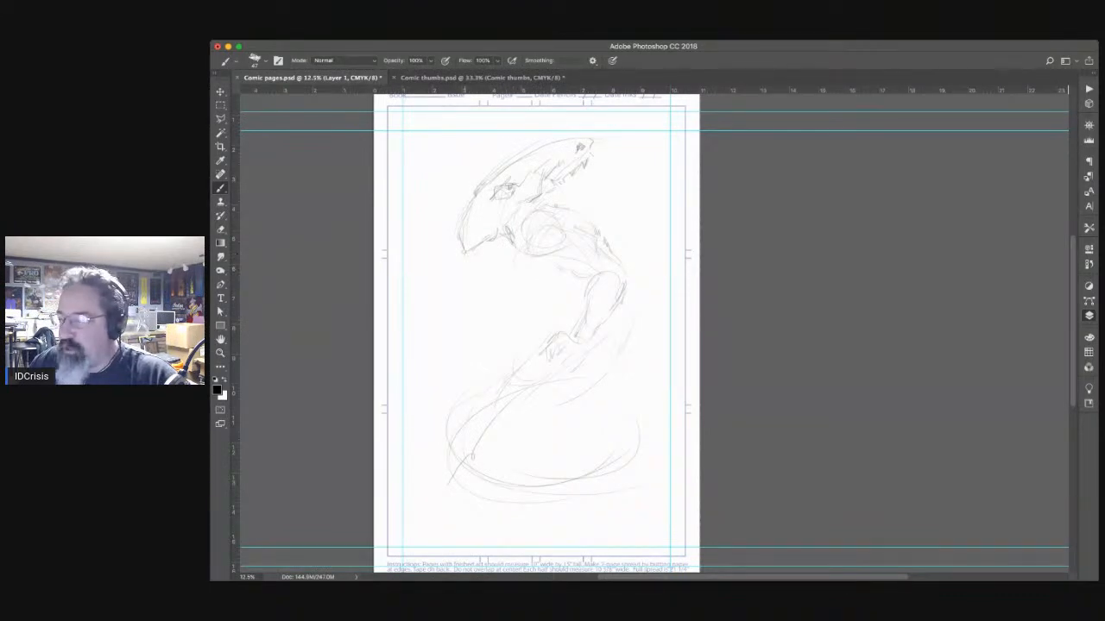
Step: Build up the torso and middle limb with contour and hatching strokes along the chest, belly and outer edge
left_click_drag(547, 246, 579, 248)
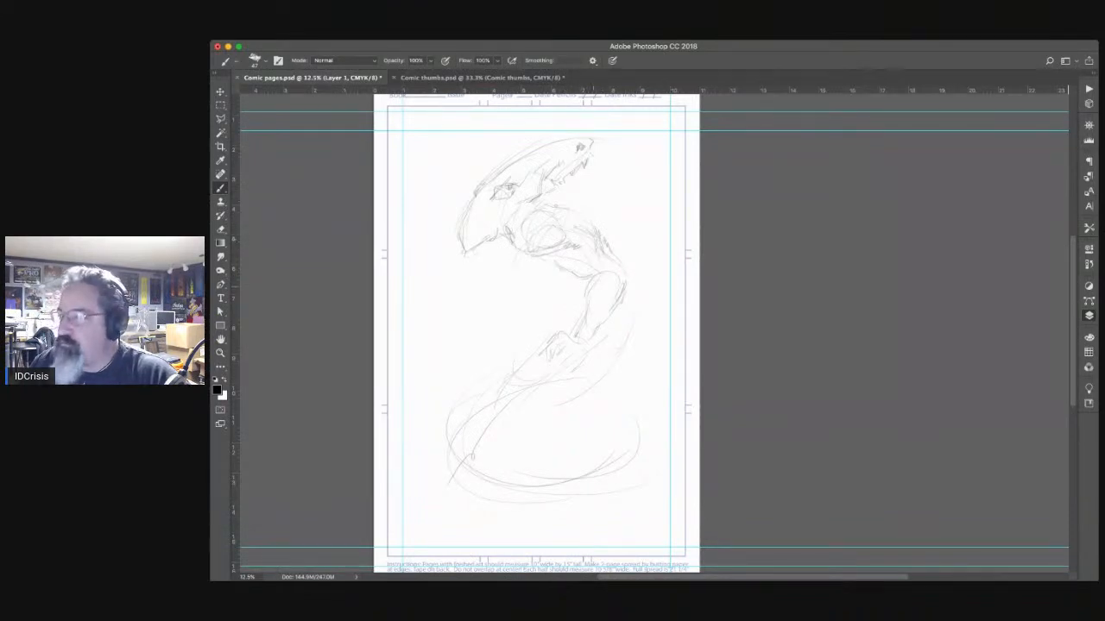
mouse_move(545, 278)
left_mouse_down()
mouse_move(569, 283)
mouse_move(542, 281)
left_mouse_up()
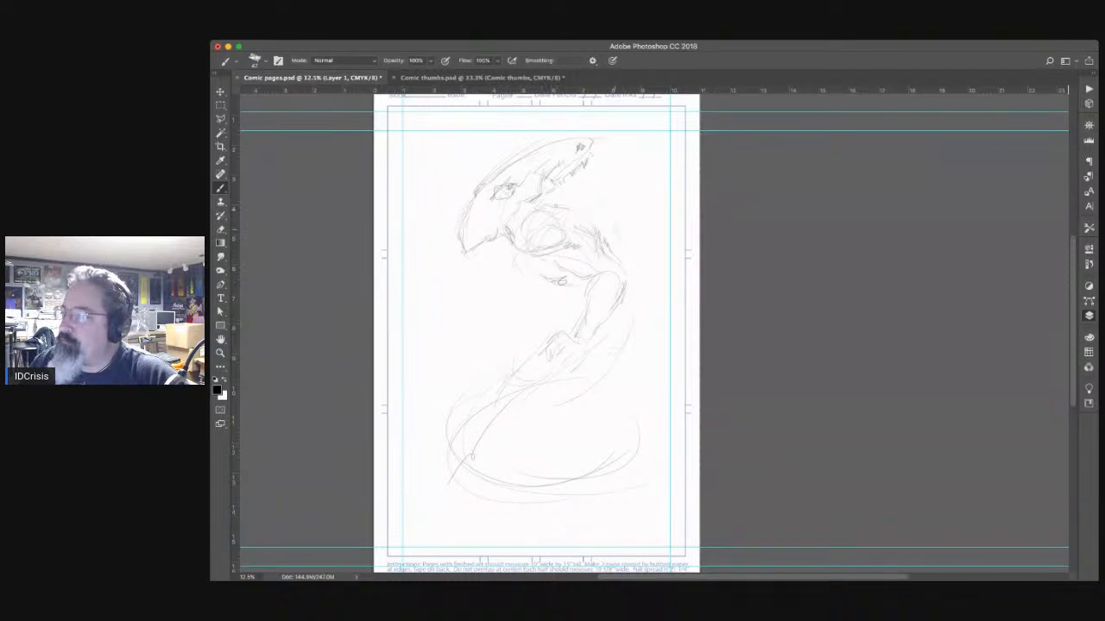
mouse_move(612, 243)
left_mouse_down()
mouse_move(617, 268)
mouse_move(575, 317)
left_mouse_up()
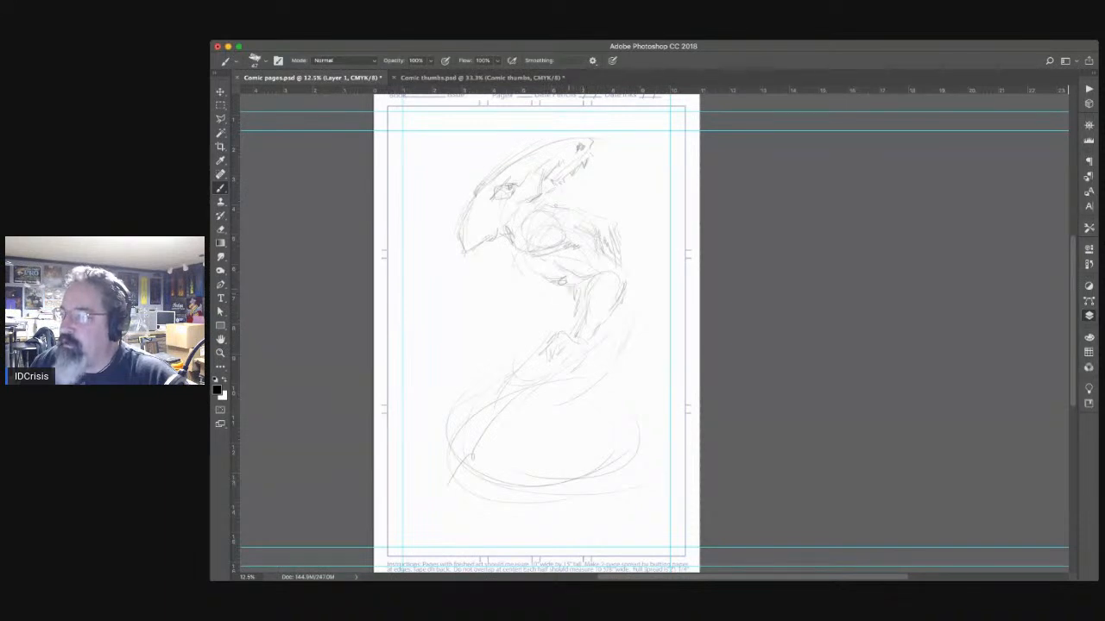
left_click_drag(519, 257, 526, 270)
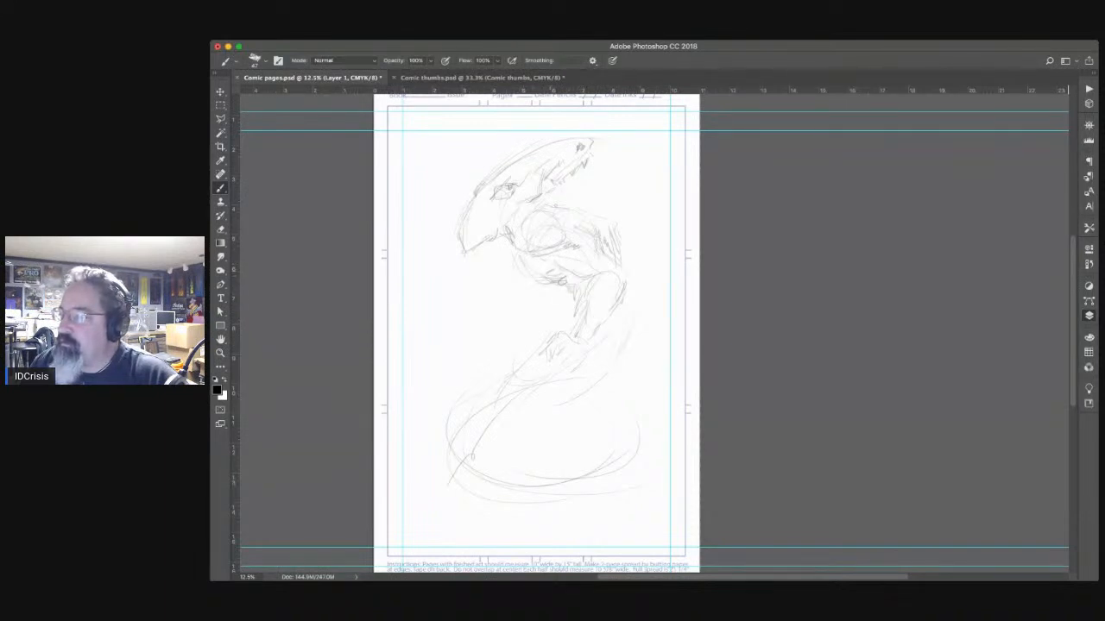
left_click_drag(516, 254, 511, 274)
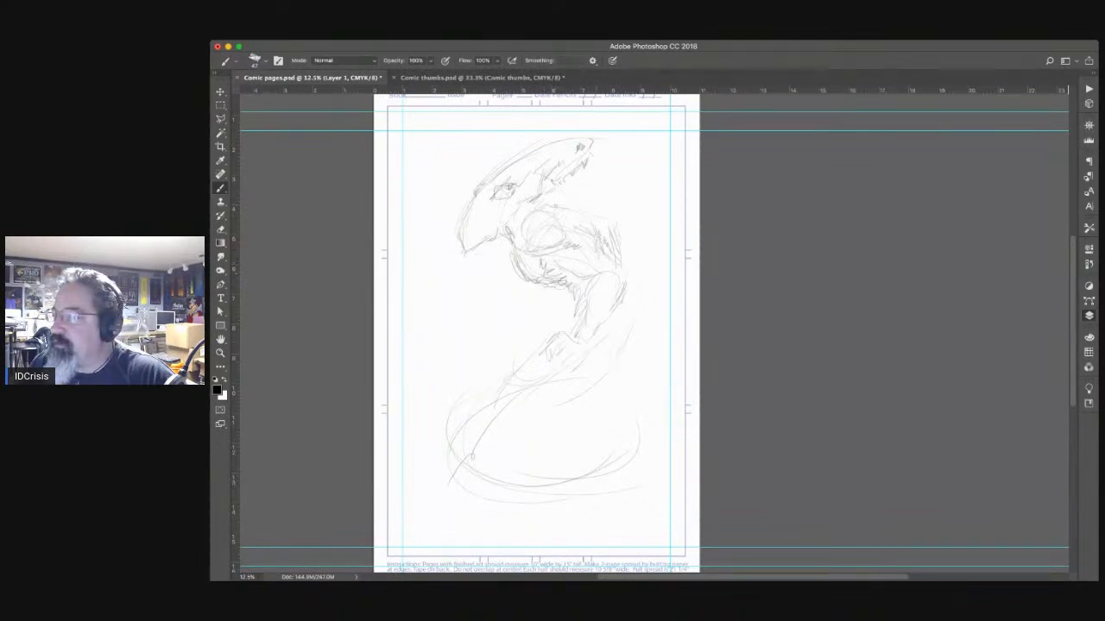
left_click_drag(612, 252, 624, 281)
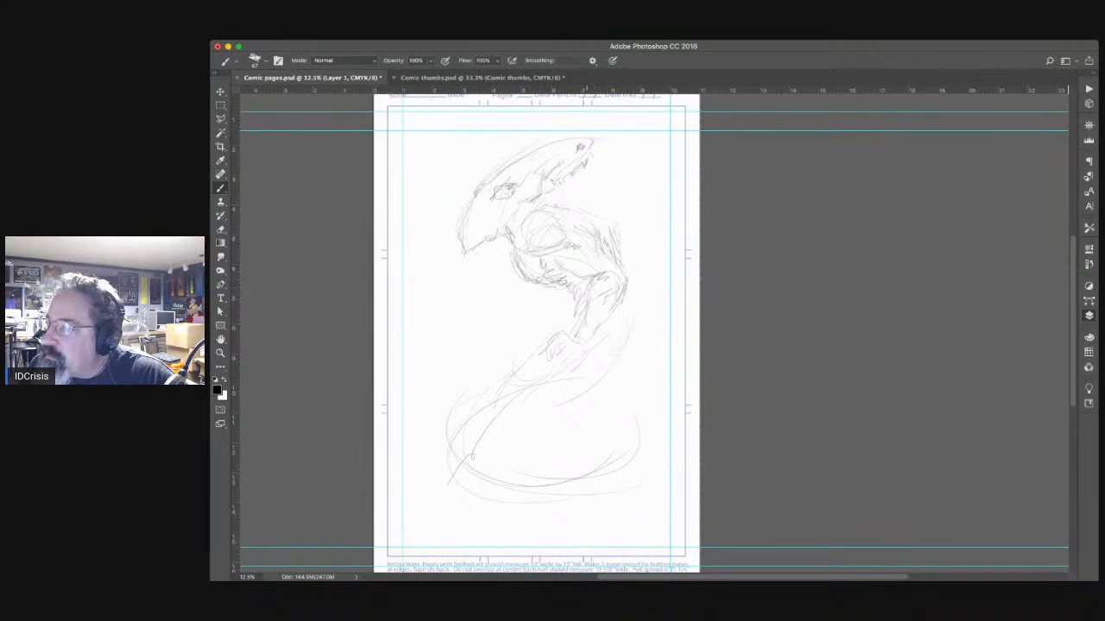
mouse_move(601, 306)
left_mouse_down()
mouse_move(587, 325)
mouse_move(598, 331)
left_mouse_up()
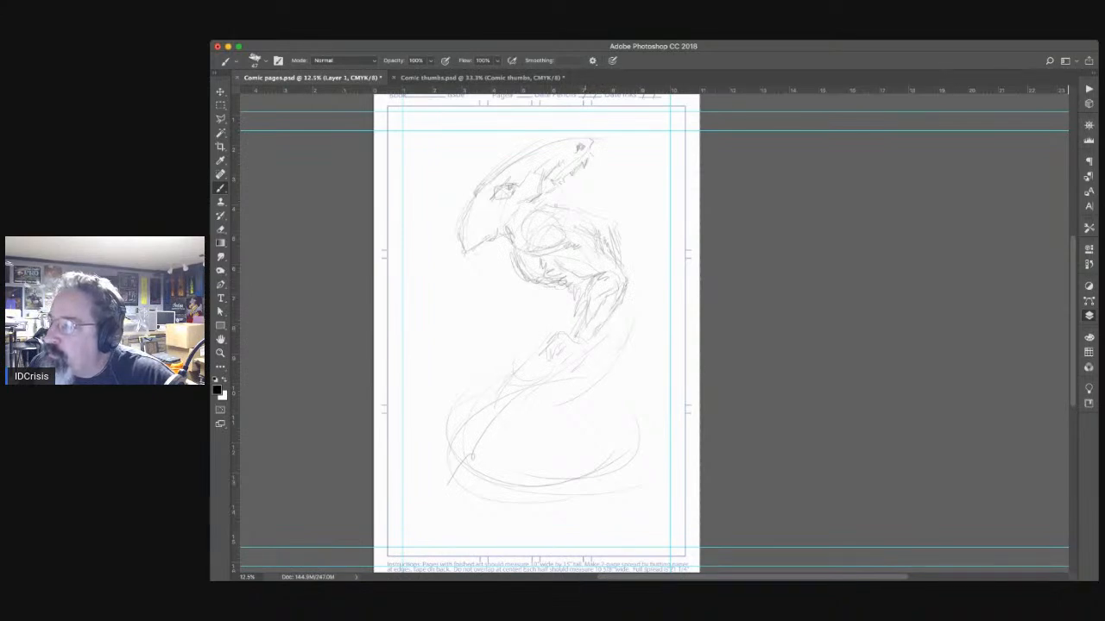
Step: Add a raised, spiky ridge over the shoulder and upper back, and reinforce the outer curve of the body below it
left_click_drag(554, 208, 566, 221)
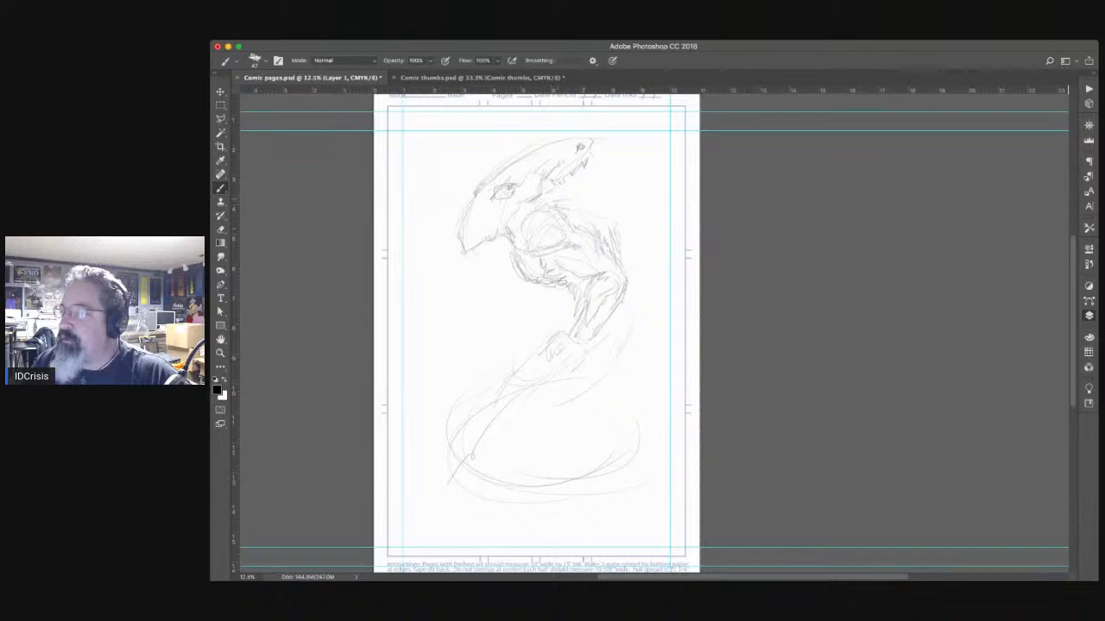
left_click_drag(605, 199, 604, 211)
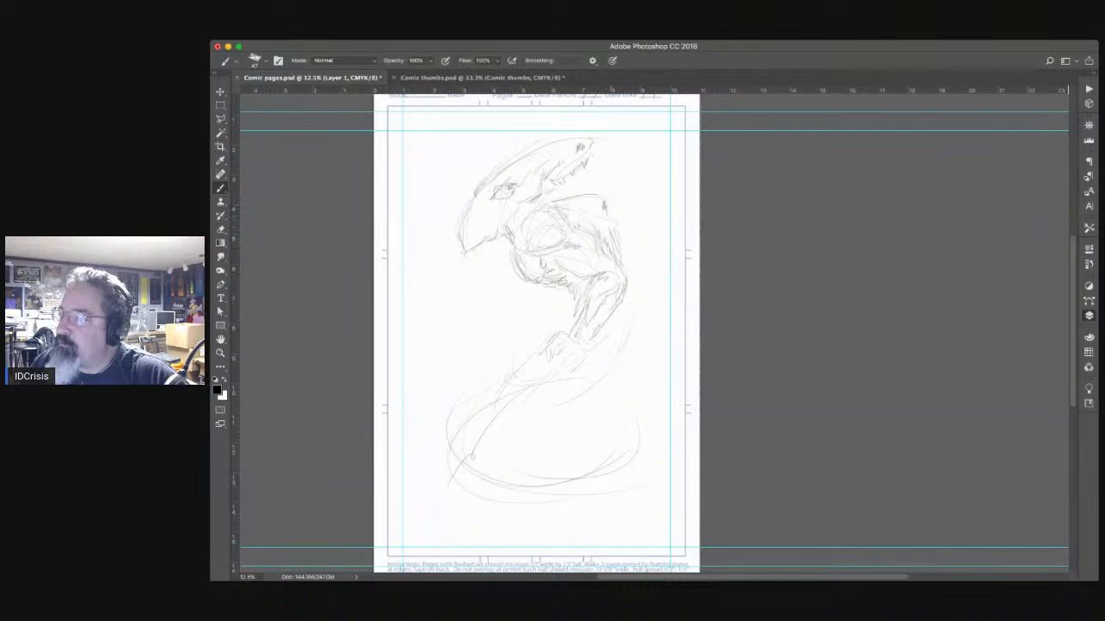
left_click_drag(607, 222, 631, 243)
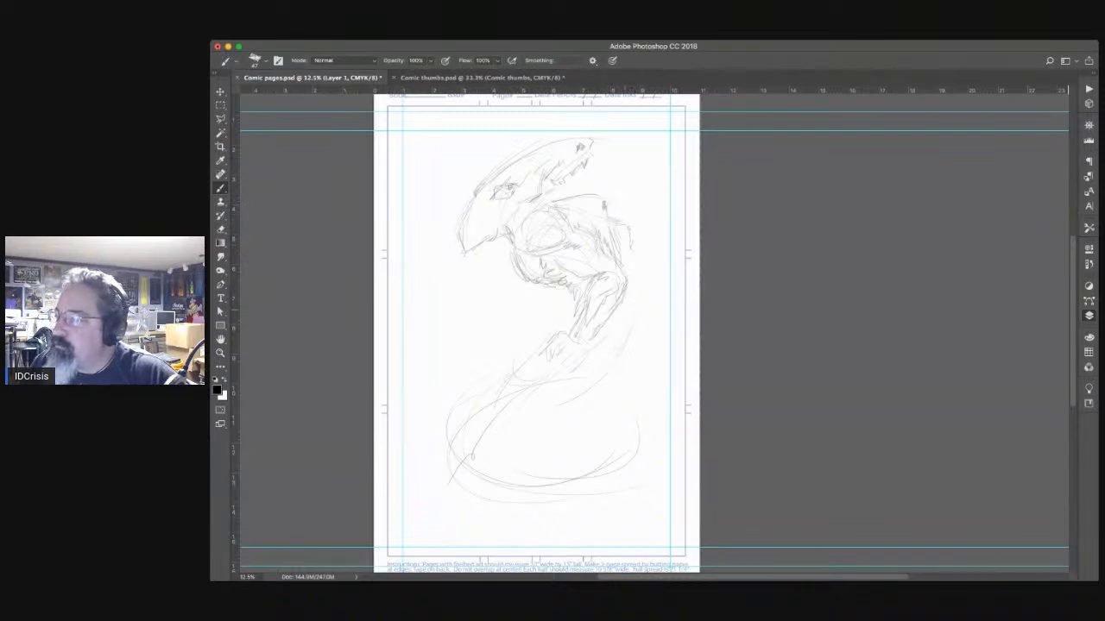
left_click_drag(630, 326, 615, 366)
mouse_move(625, 303)
left_mouse_down()
mouse_move(626, 332)
mouse_move(589, 372)
left_mouse_up()
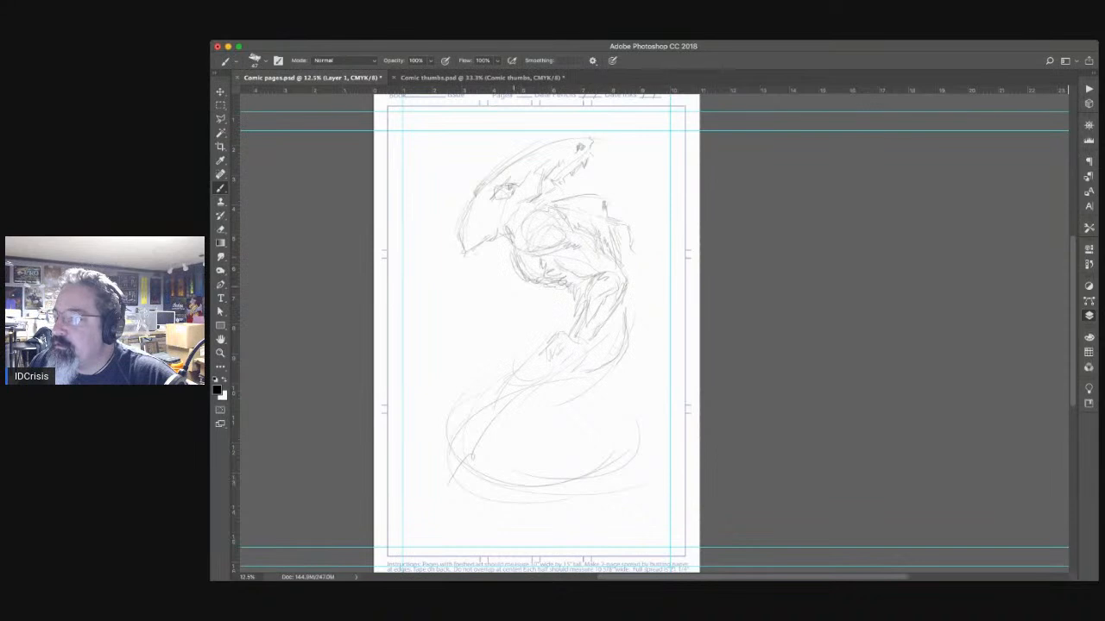
Step: Sketch the far arm reaching forward beneath the head with a clenched fist, and reinforce the near shoulder and neck join
left_click_drag(502, 283, 522, 277)
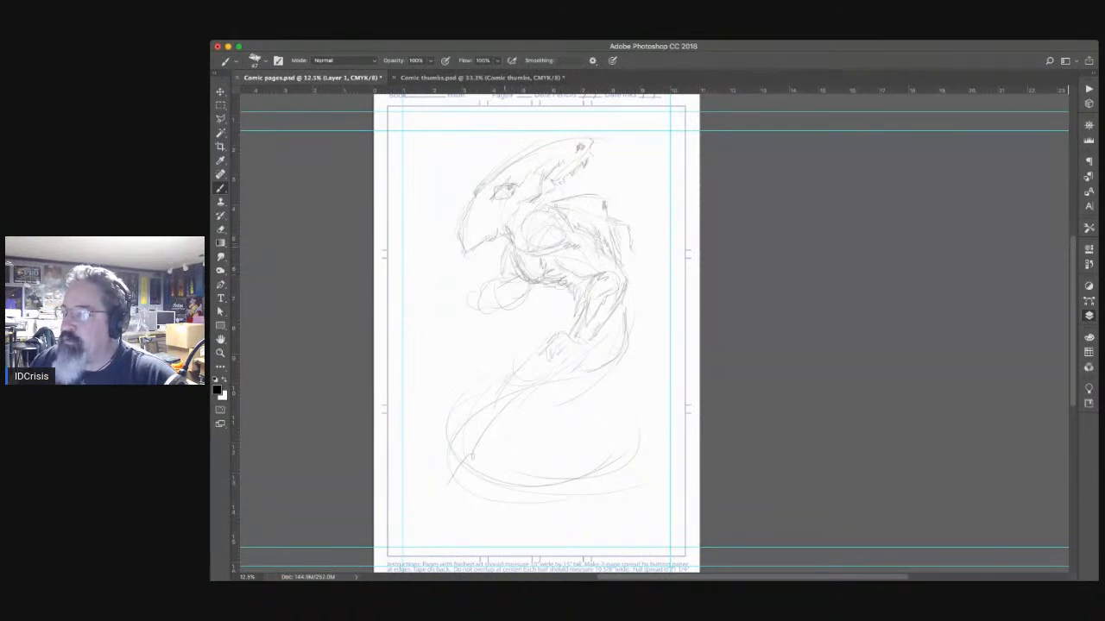
left_click_drag(505, 277, 501, 256)
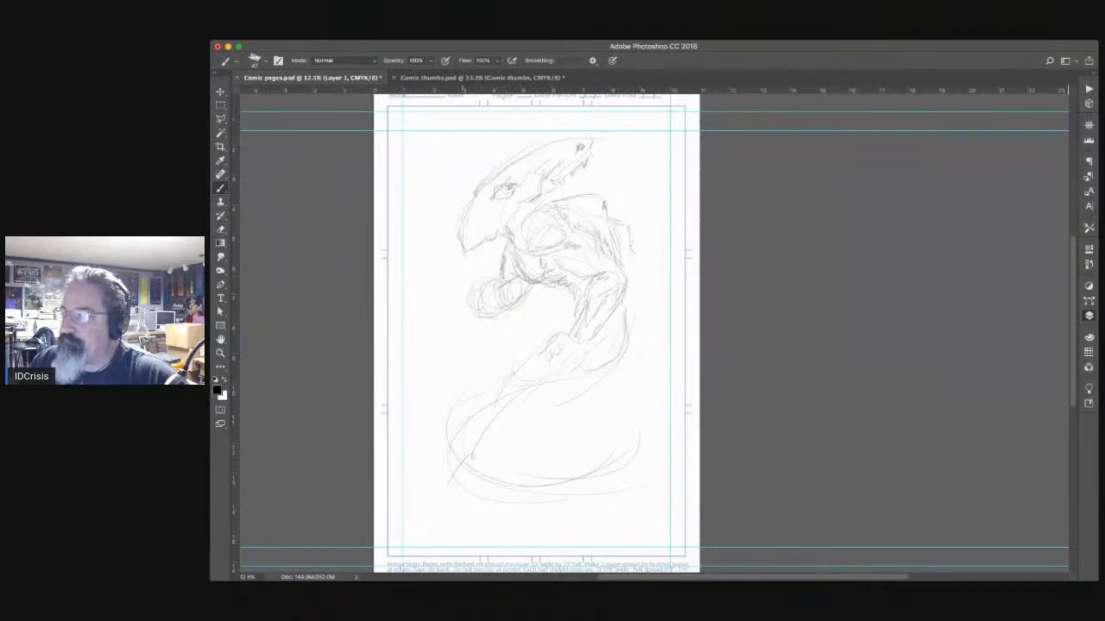
left_click_drag(456, 262, 452, 276)
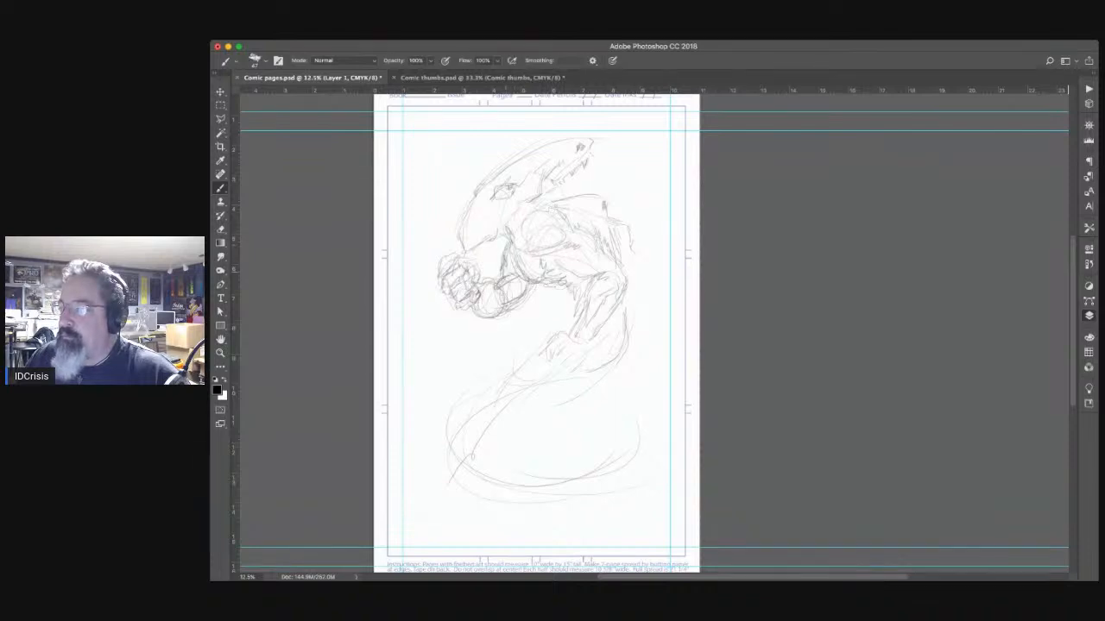
left_click_drag(517, 268, 535, 283)
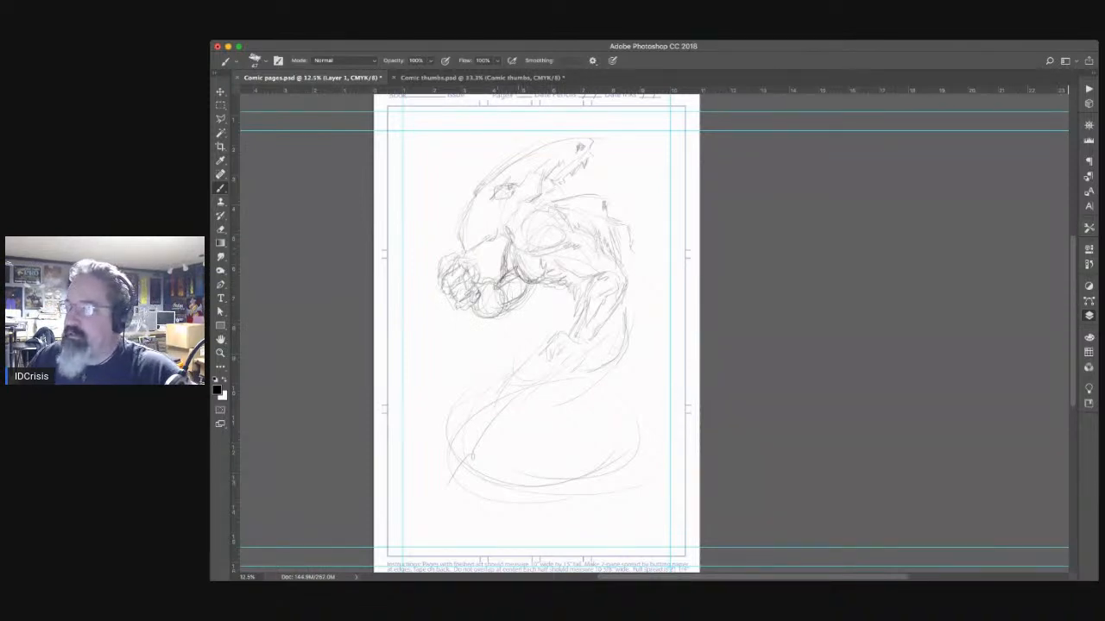
left_click_drag(530, 216, 536, 228)
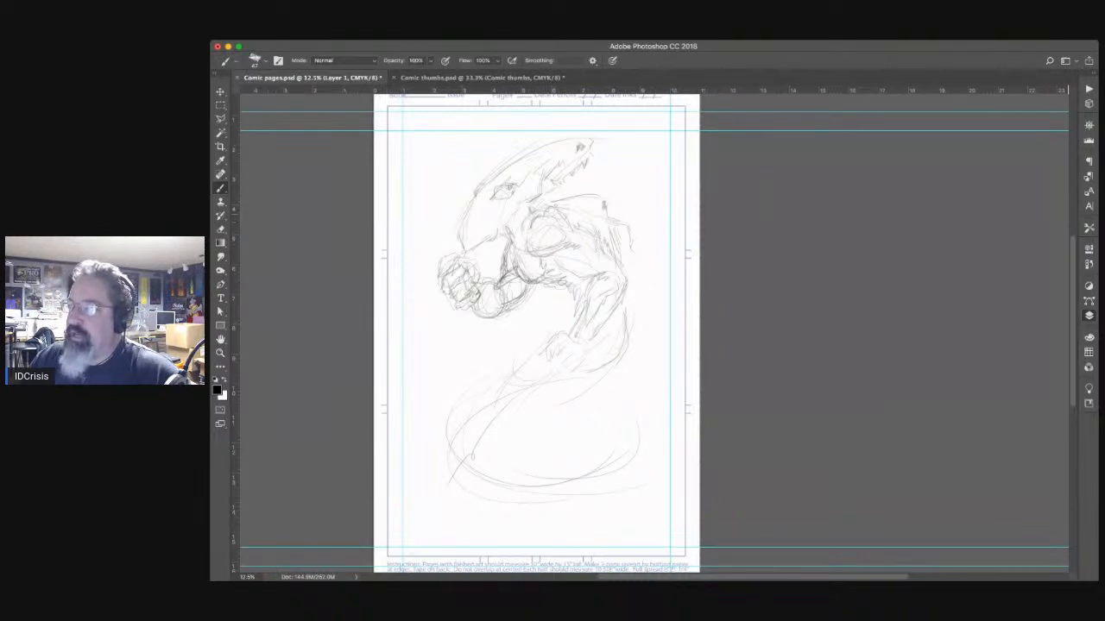
left_click_drag(529, 204, 543, 211)
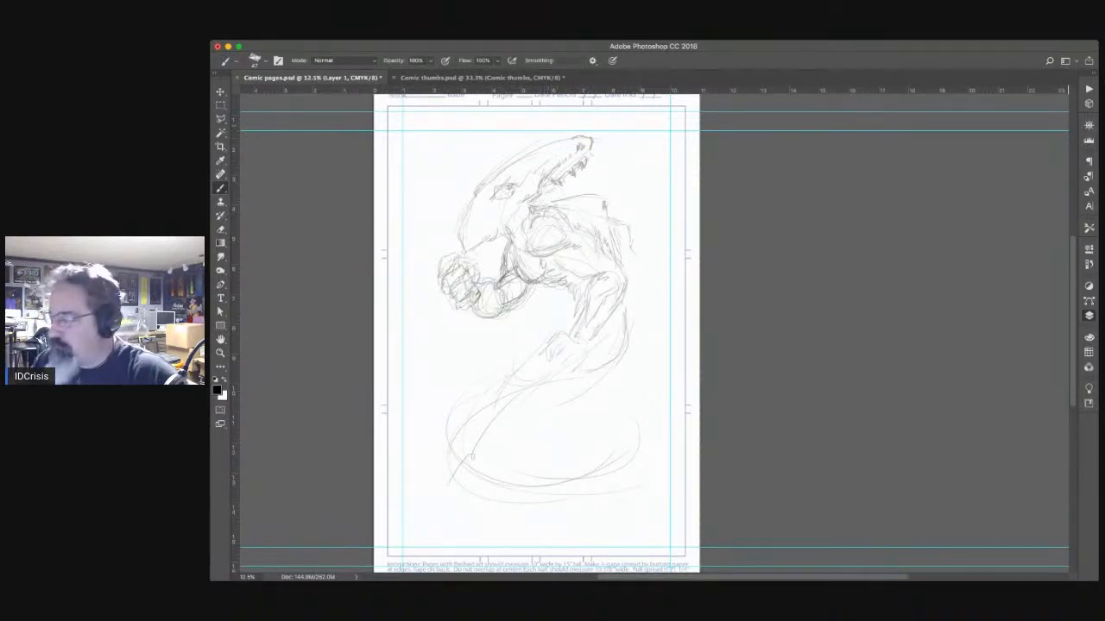
Step: Refine the head by darkening the snout, teeth and mouth, rounding the eye and defining the back edge of the skull
left_click_drag(566, 142, 558, 153)
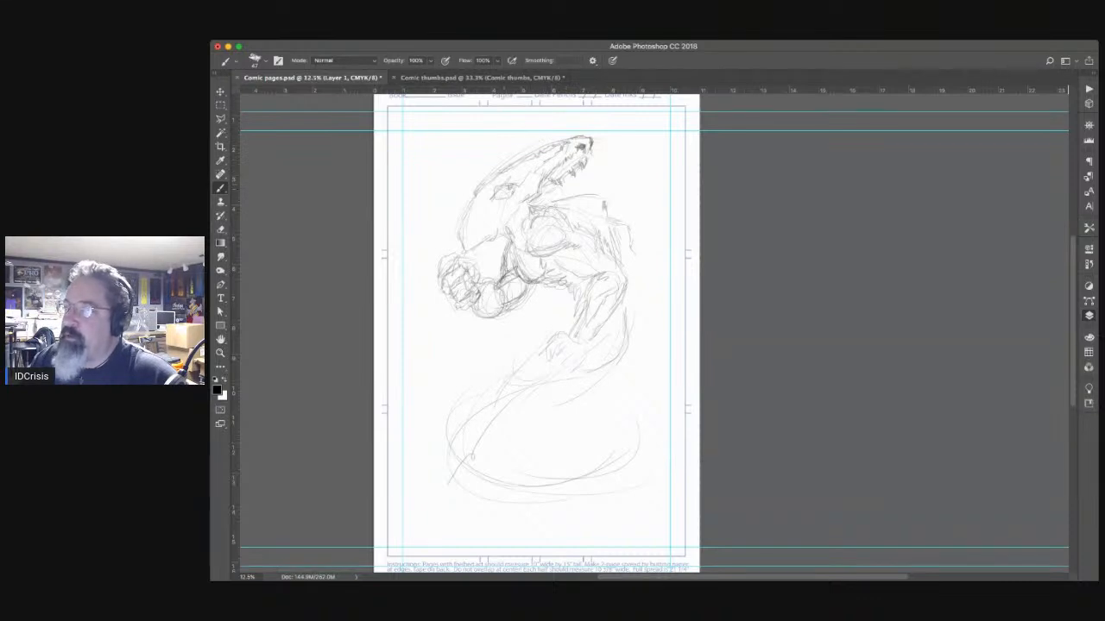
mouse_move(509, 186)
left_mouse_down()
mouse_move(522, 179)
mouse_move(500, 200)
mouse_move(513, 202)
left_mouse_up()
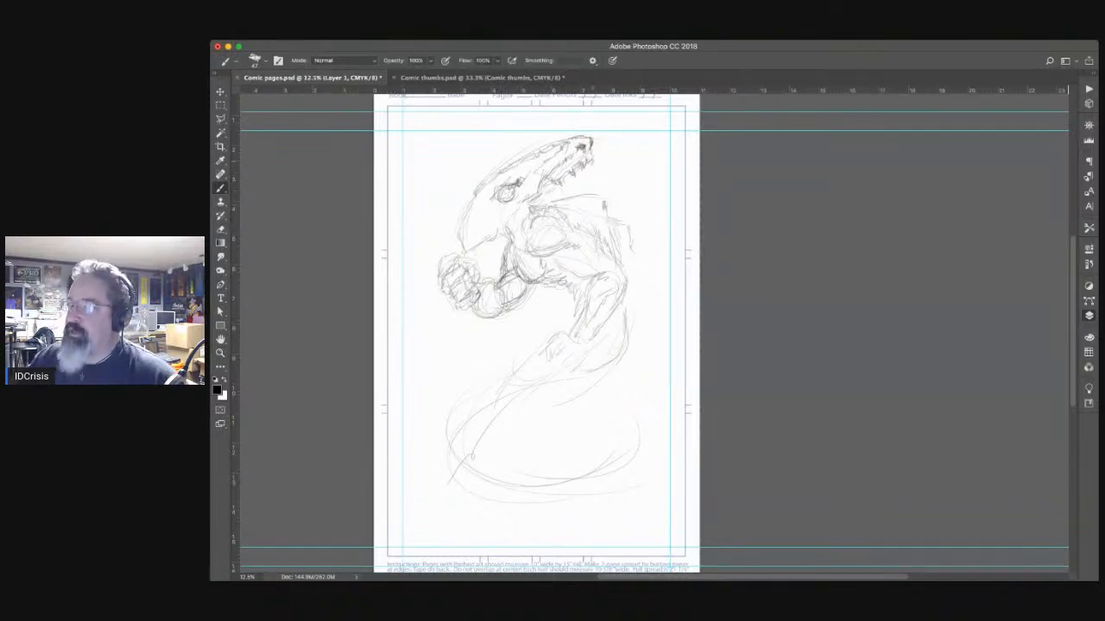
mouse_move(551, 195)
left_mouse_down()
mouse_move(544, 205)
mouse_move(549, 191)
left_mouse_up()
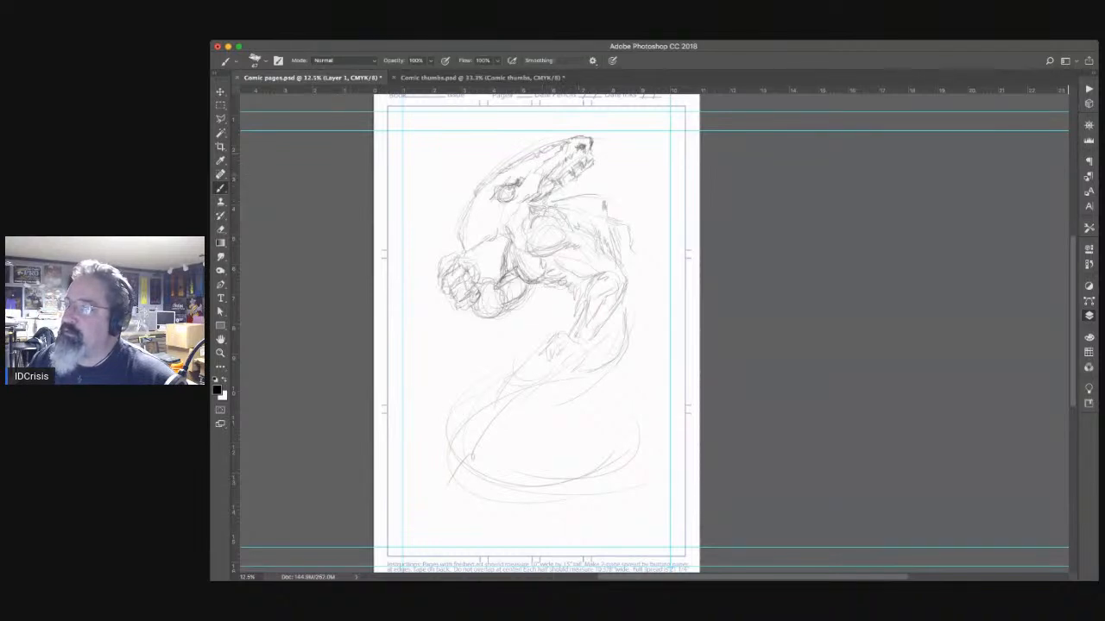
left_click_drag(579, 157, 563, 167)
left_click_drag(581, 152, 564, 171)
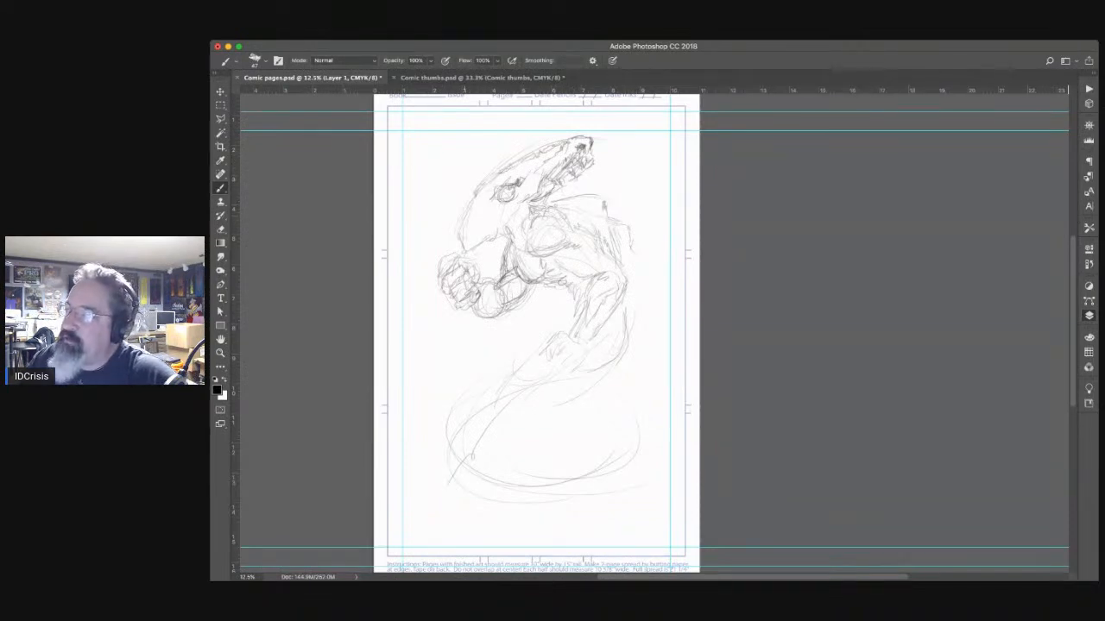
mouse_move(469, 209)
left_mouse_down()
mouse_move(463, 235)
mouse_move(492, 230)
mouse_move(522, 202)
left_mouse_up()
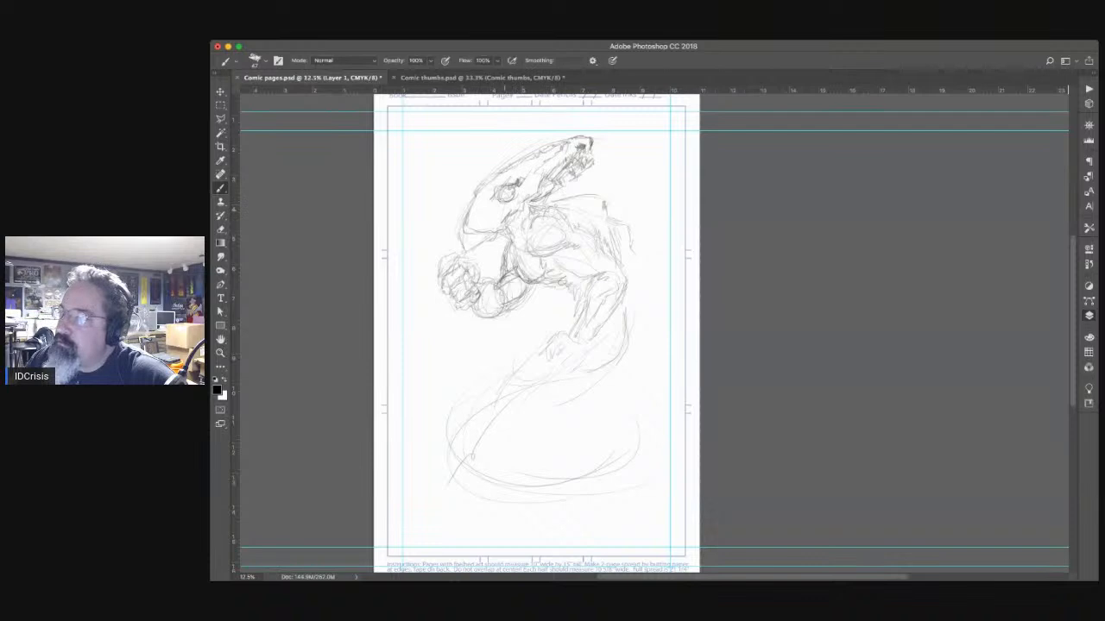
Step: Firm up the shoulder ridge and the jagged outline of the upper back, and add contour strokes across the torso and upper arm
mouse_move(558, 200)
left_mouse_down()
mouse_move(592, 196)
mouse_move(596, 216)
mouse_move(613, 223)
mouse_move(601, 207)
left_mouse_up()
left_click_drag(632, 266, 623, 240)
left_click_drag(623, 269, 620, 246)
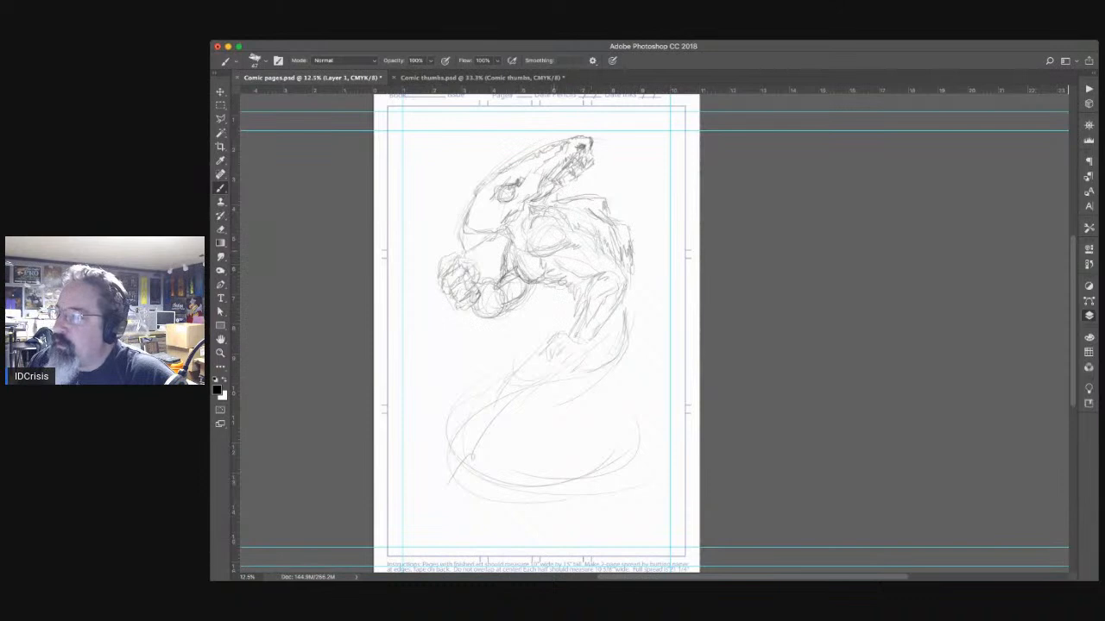
left_click_drag(554, 255, 585, 278)
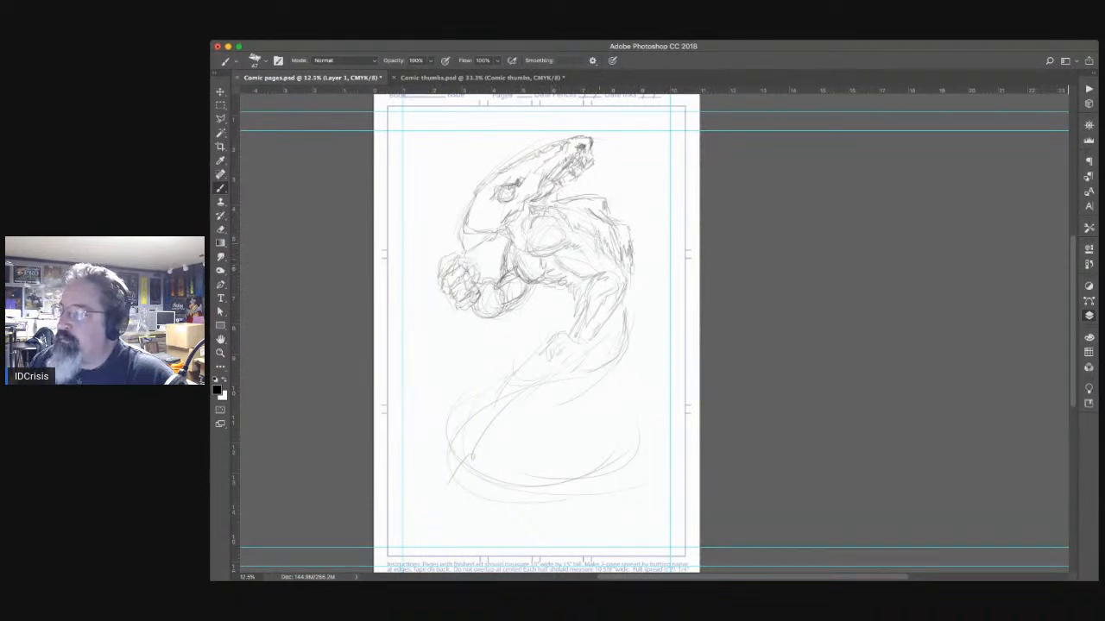
left_click_drag(578, 228, 628, 286)
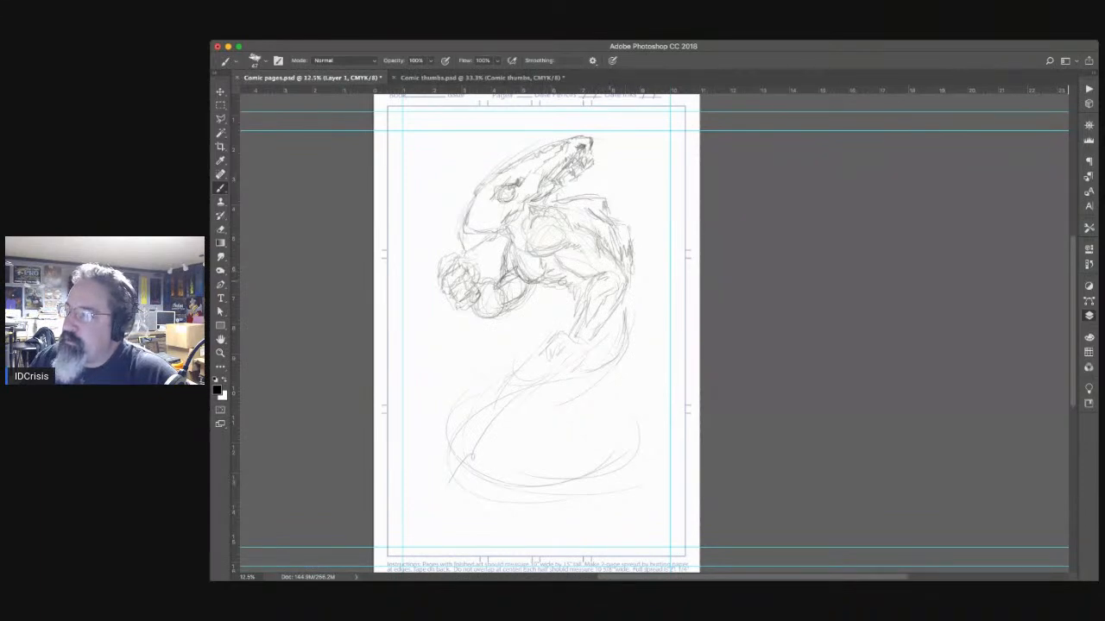
Step: Strengthen the contours of the near forearm, neck-to-chest edge and belly, and darken the body curve behind the forearm
mouse_move(584, 284)
left_mouse_down()
mouse_move(591, 303)
mouse_move(574, 331)
left_mouse_up()
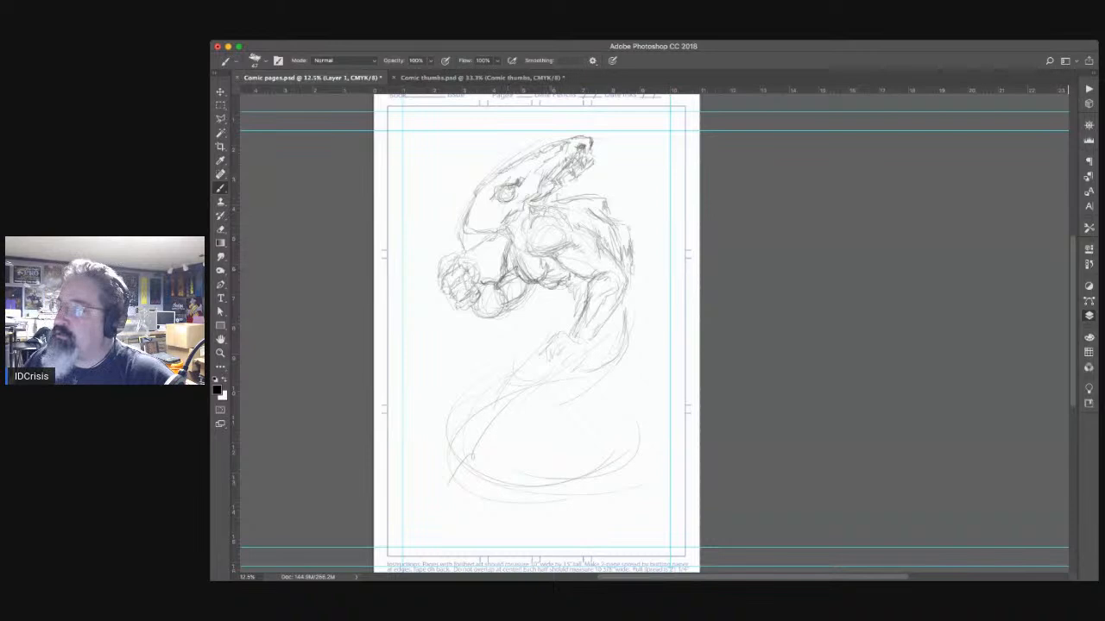
left_click_drag(522, 225, 517, 246)
left_click_drag(522, 222, 510, 245)
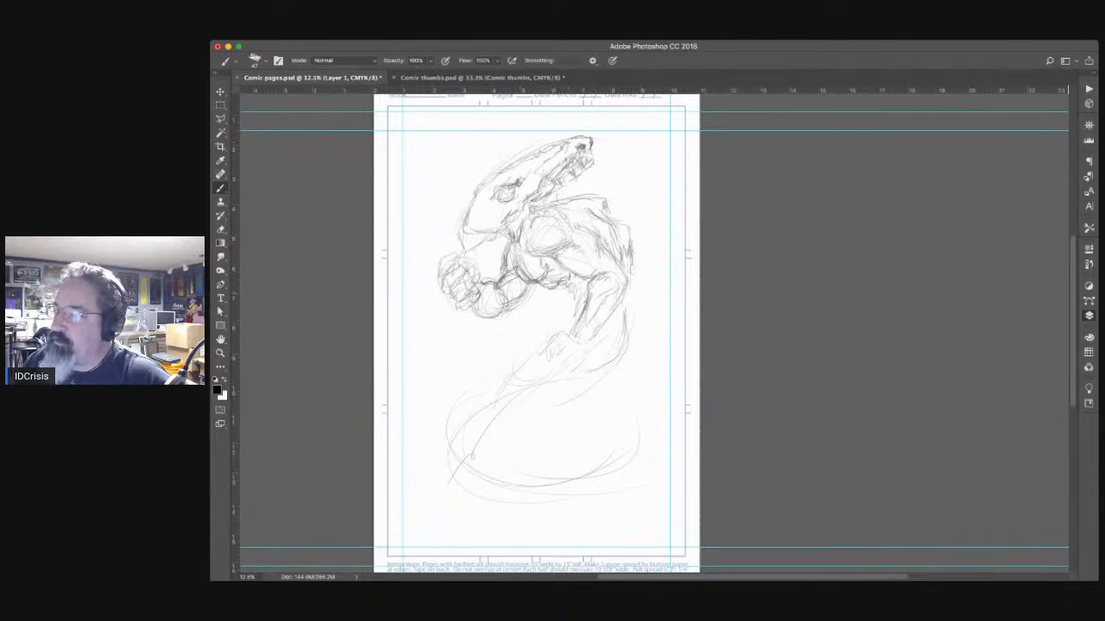
left_click_drag(561, 286, 580, 315)
mouse_move(588, 291)
left_mouse_down()
mouse_move(578, 315)
mouse_move(619, 344)
left_mouse_up()
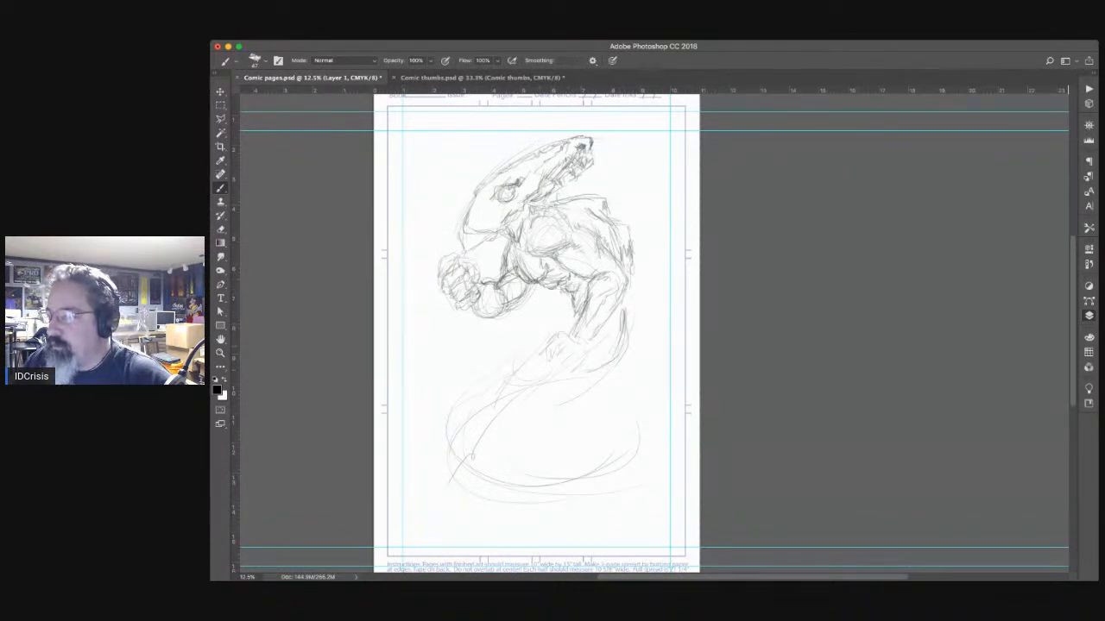
Step: Extend the near forearm's inner edge toward the wrist, and continue the jagged spiny ridge down the outer lower back
left_click_drag(574, 313, 560, 331)
left_click_drag(565, 319, 535, 346)
left_click_drag(572, 314, 526, 352)
left_click_drag(635, 270, 647, 311)
mouse_move(644, 318)
left_mouse_down()
mouse_move(645, 340)
mouse_move(617, 383)
mouse_move(588, 363)
left_mouse_up()
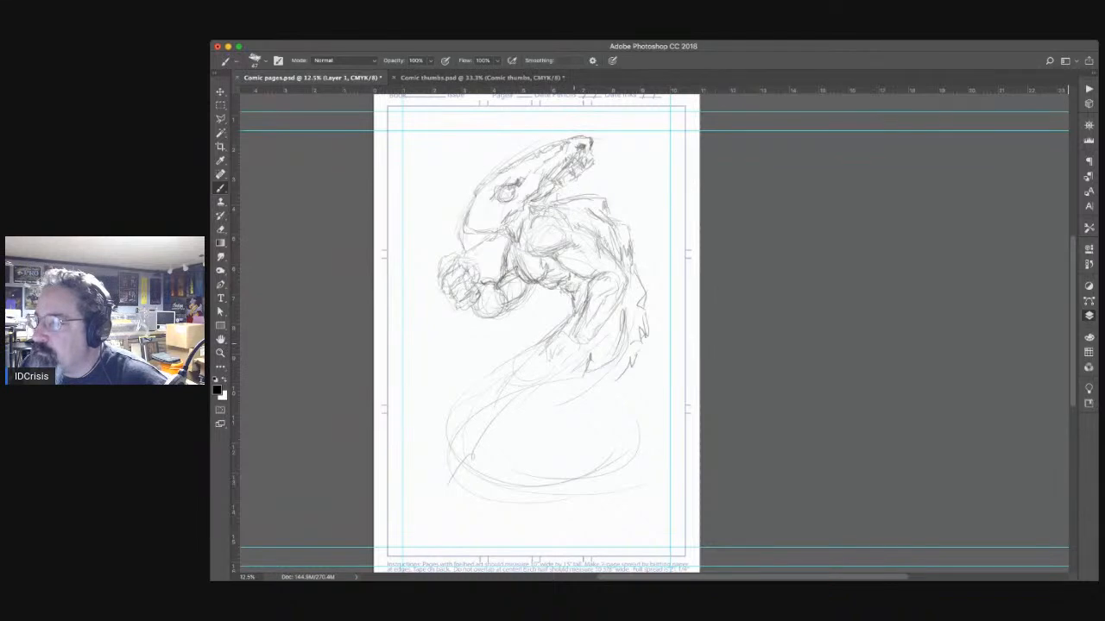
Step: Sketch the near hand at the end of the forearm with rounded knuckles and fingers curling downward into claws
left_click_drag(567, 335, 547, 345)
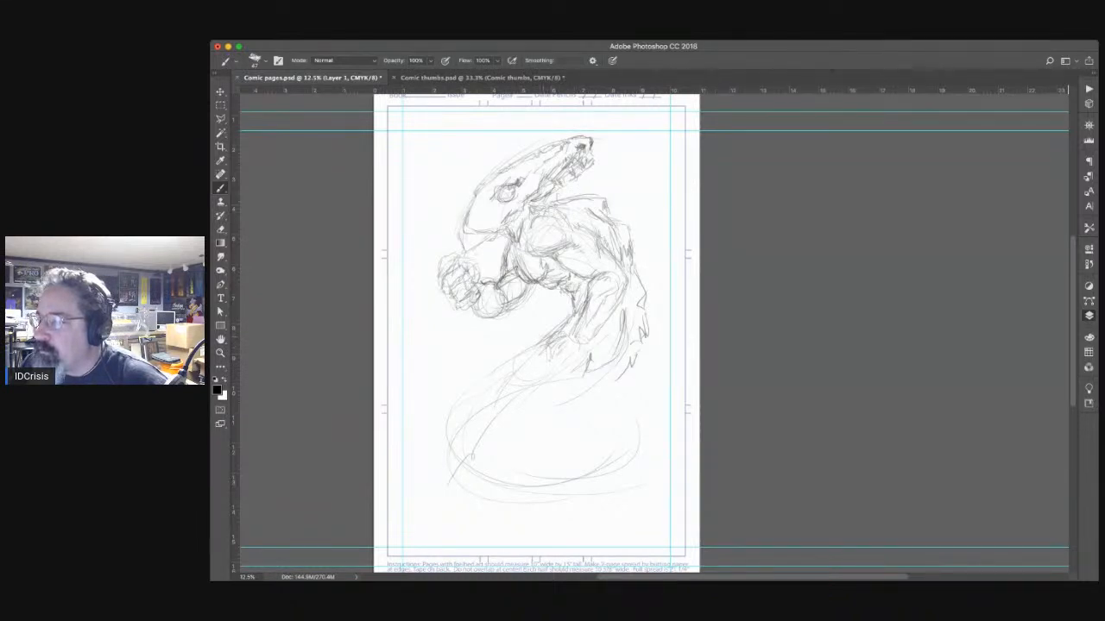
left_click_drag(539, 334, 521, 351)
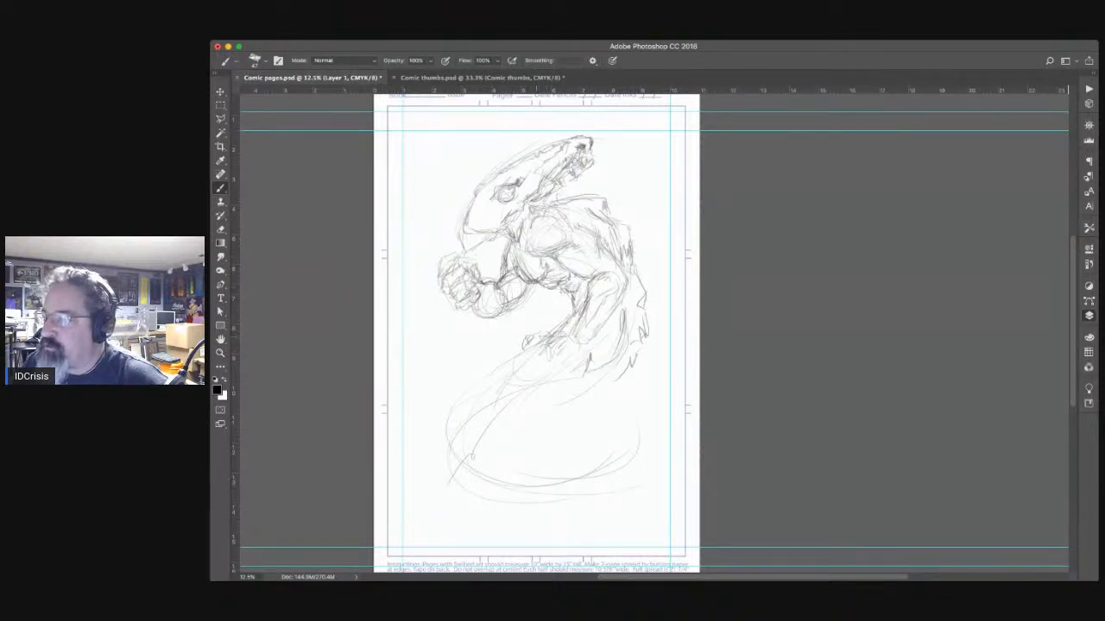
mouse_move(541, 339)
left_mouse_down()
mouse_move(524, 370)
mouse_move(540, 356)
mouse_move(550, 367)
mouse_move(535, 375)
left_mouse_up()
left_click_drag(544, 361, 533, 376)
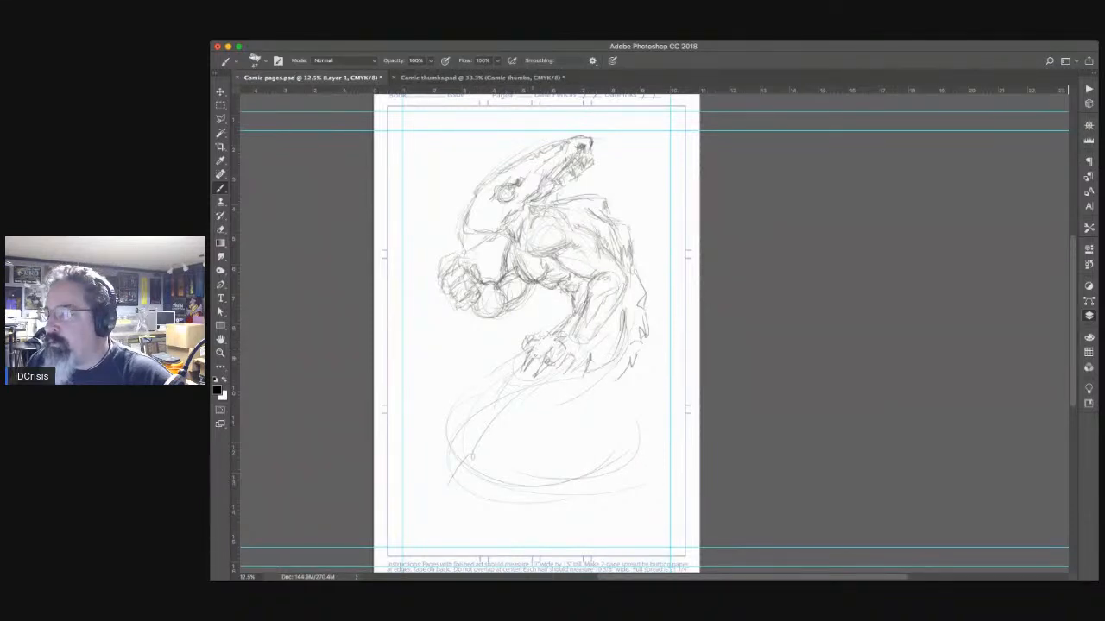
mouse_move(529, 340)
left_mouse_down()
mouse_move(537, 362)
mouse_move(552, 348)
mouse_move(541, 372)
mouse_move(513, 383)
mouse_move(543, 372)
mouse_move(526, 393)
left_mouse_up()
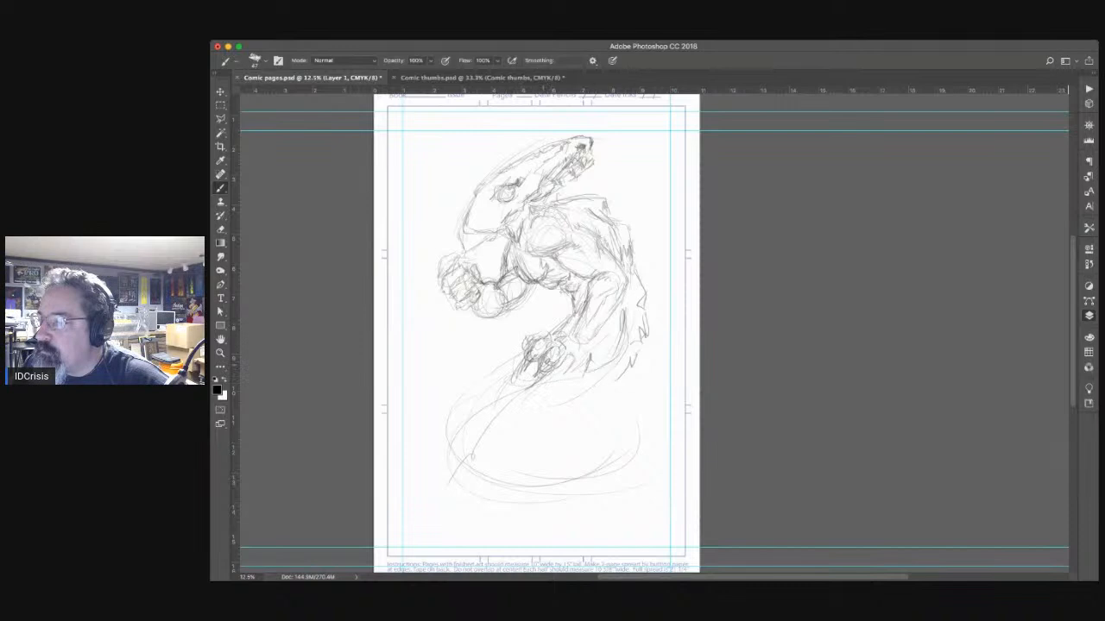
Step: Add a long curved claw to the near hand's thumb, and define the wrist and lower forearm contours
key("super+plus")
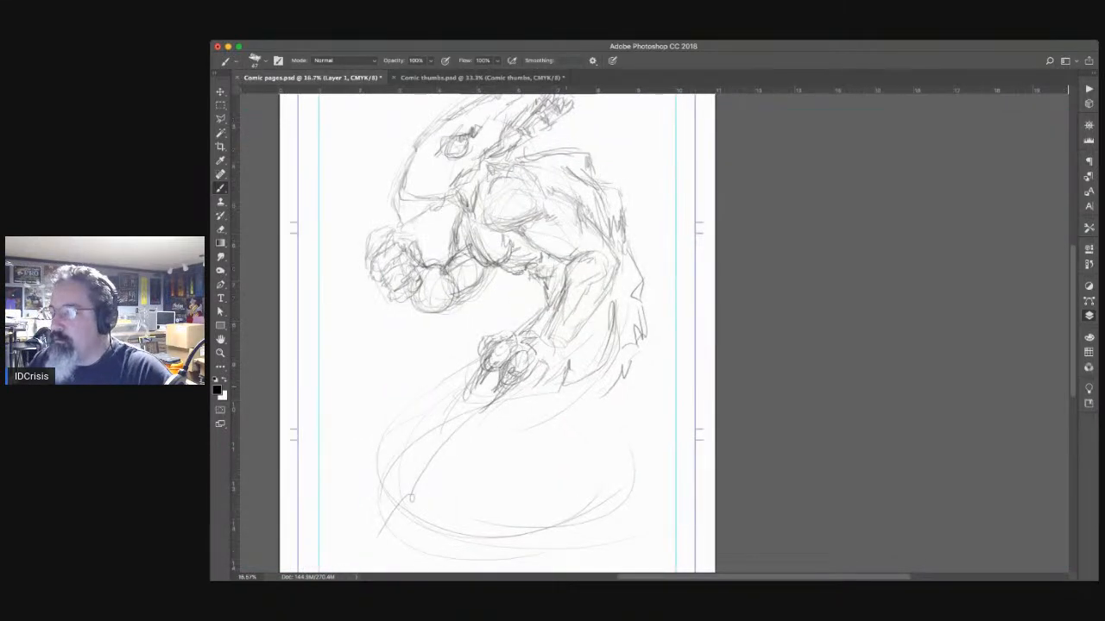
scroll(654, 332, "down", 1)
key("super+r")
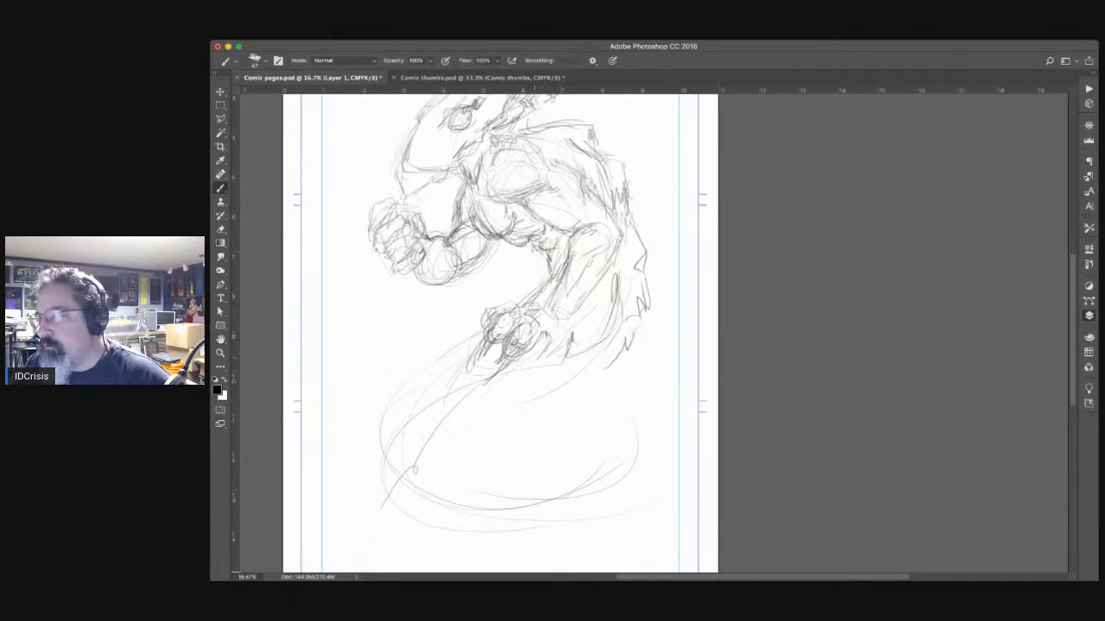
mouse_move(547, 337)
left_mouse_down()
mouse_move(526, 390)
mouse_move(531, 380)
left_mouse_up()
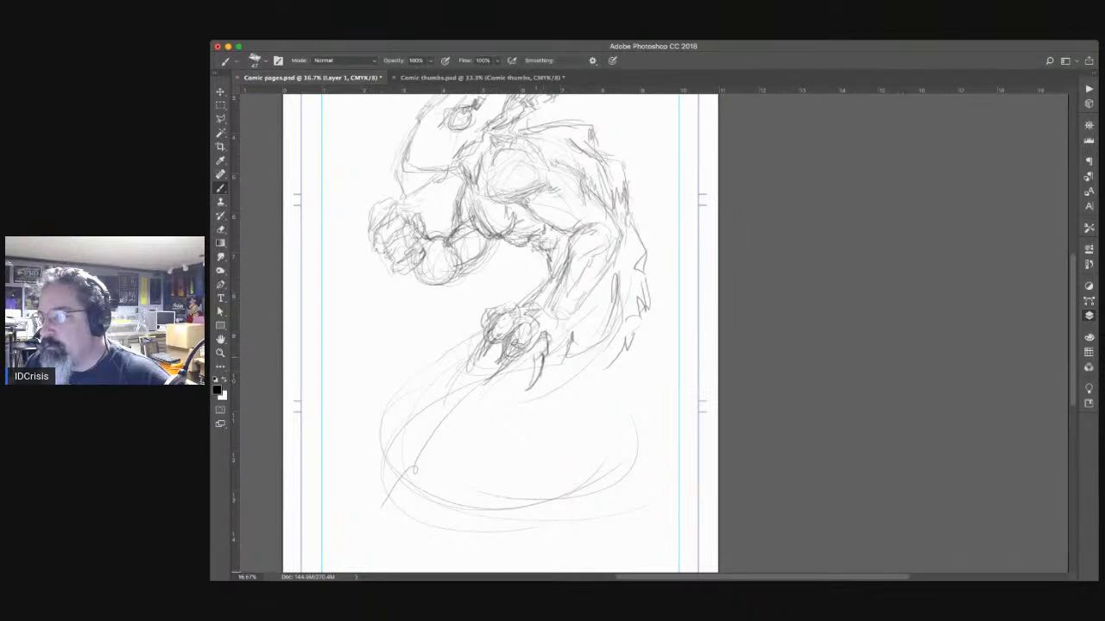
left_click_drag(561, 322, 549, 345)
left_click_drag(542, 307, 560, 271)
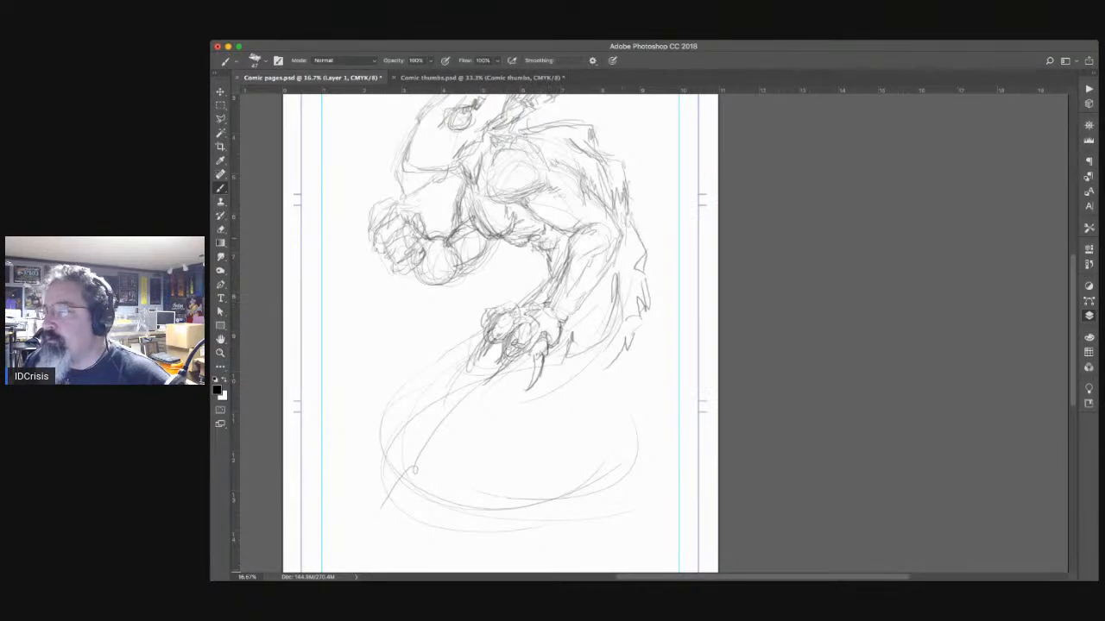
Step: Darken and hatch the near forearm's outer edge from elbow to wrist, and shade the underside of the far arm
mouse_move(618, 240)
left_mouse_down()
mouse_move(615, 268)
mouse_move(572, 318)
mouse_move(614, 260)
left_mouse_up()
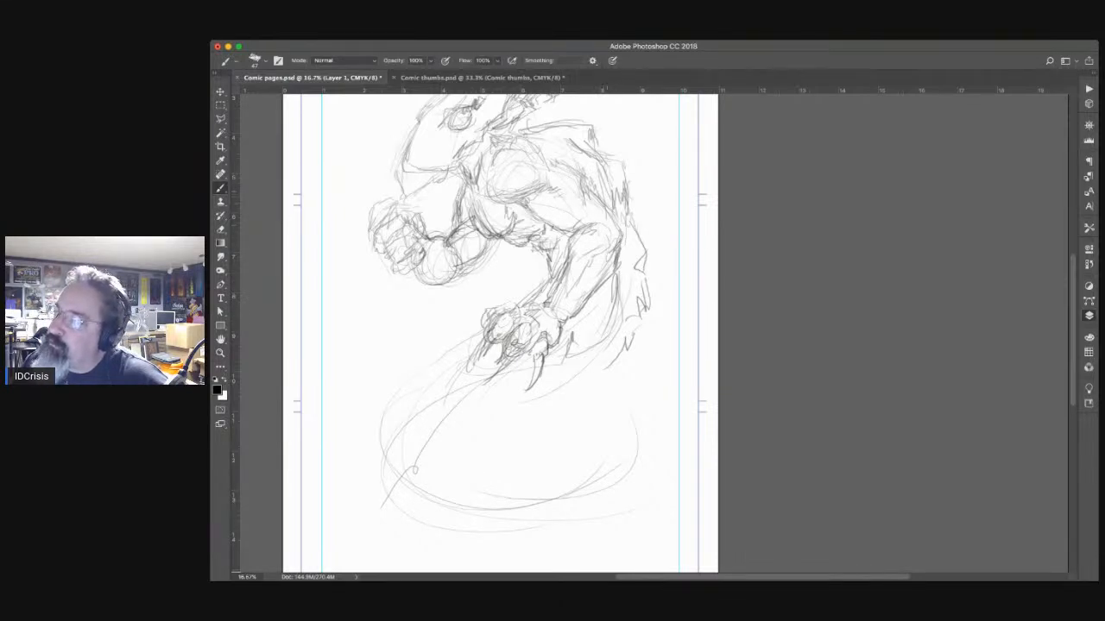
mouse_move(618, 230)
left_mouse_down()
mouse_move(625, 244)
mouse_move(574, 308)
left_mouse_up()
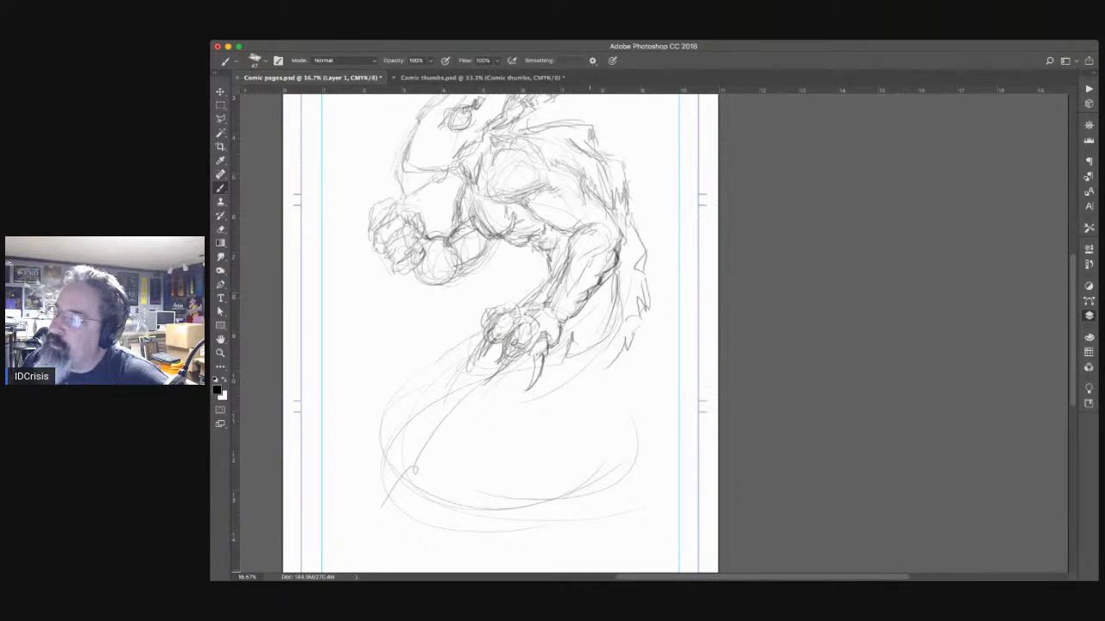
mouse_move(597, 270)
left_mouse_down()
mouse_move(590, 279)
mouse_move(602, 283)
left_mouse_up()
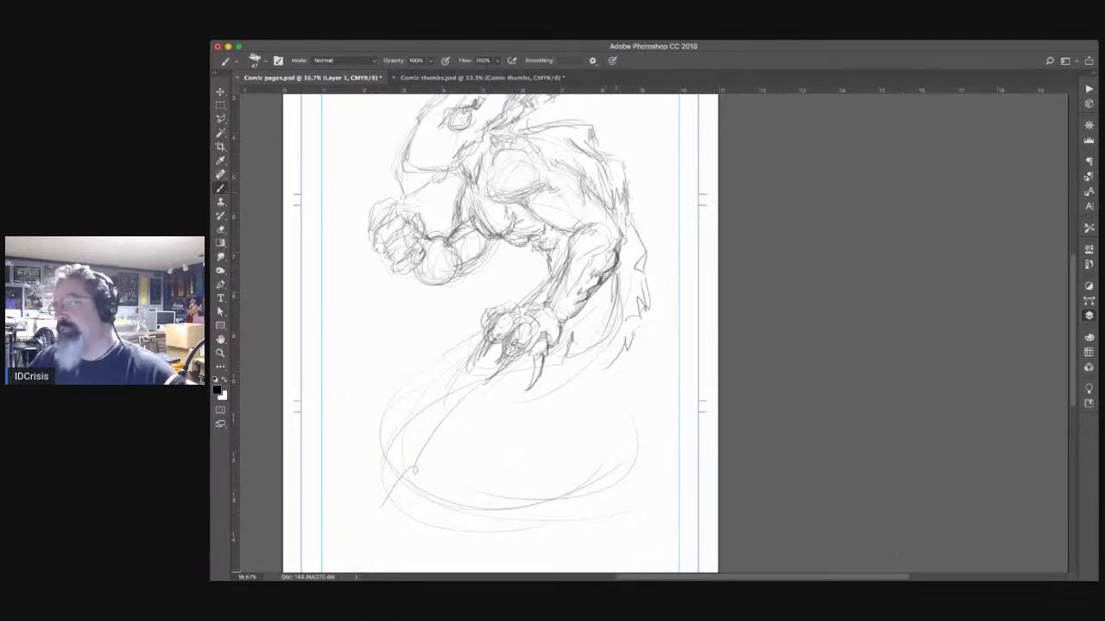
mouse_move(498, 239)
left_mouse_down()
mouse_move(464, 269)
mouse_move(513, 229)
mouse_move(502, 225)
mouse_move(444, 281)
mouse_move(422, 278)
left_mouse_up()
Step: Add shading strokes beneath the near shoulder and chest muscles and along the underside of the ribs
key("super+minus")
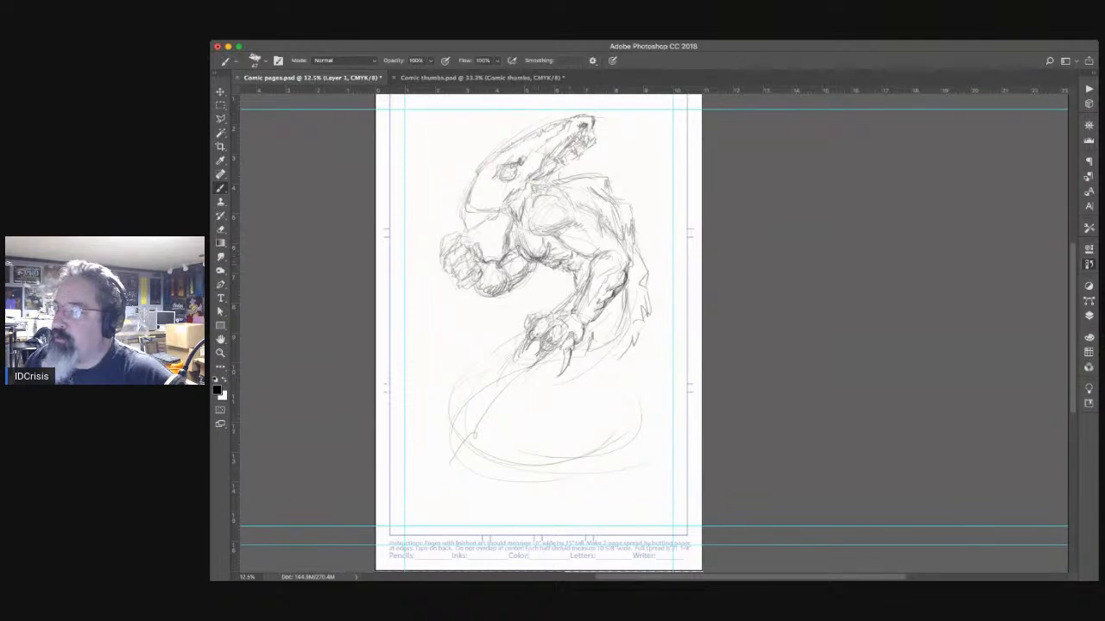
mouse_move(565, 235)
left_mouse_down()
mouse_move(592, 255)
mouse_move(570, 242)
left_mouse_up()
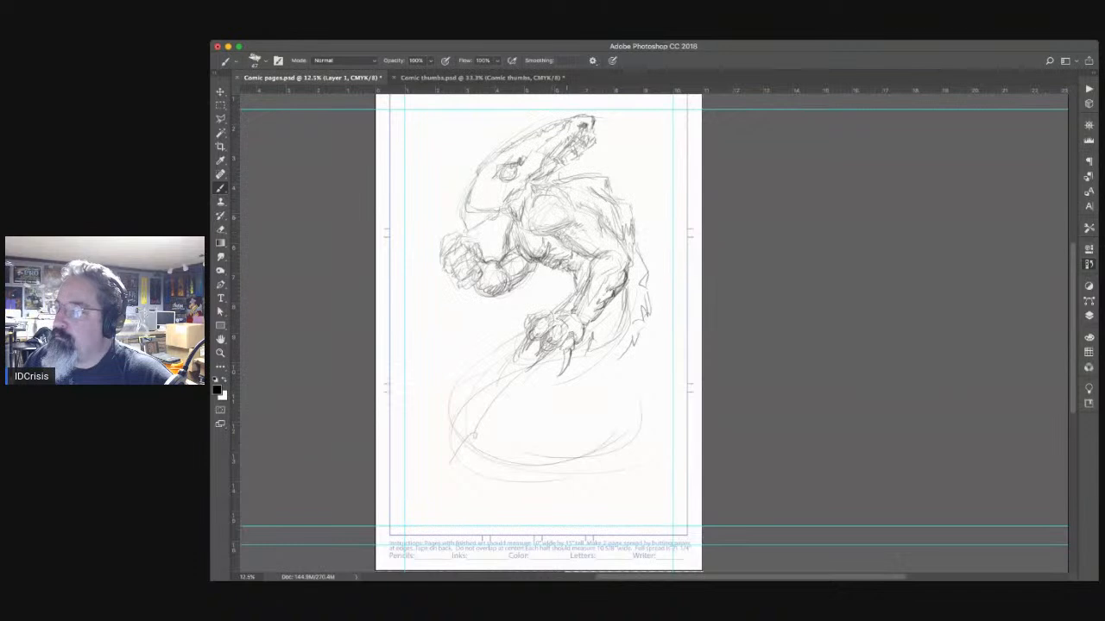
left_click_drag(531, 226, 573, 219)
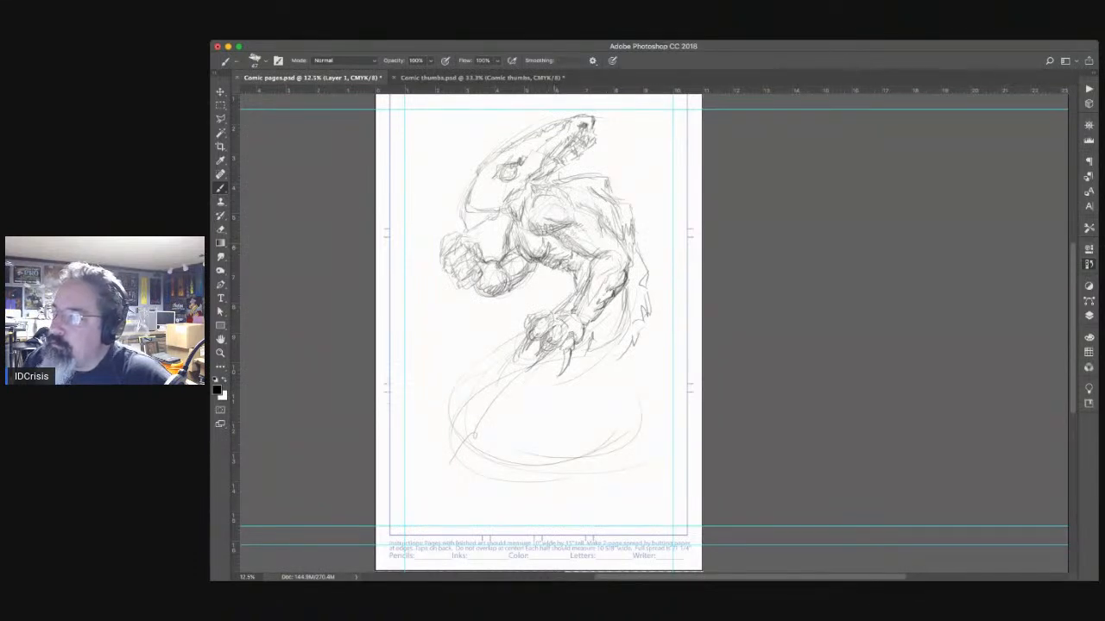
left_click_drag(529, 250, 555, 243)
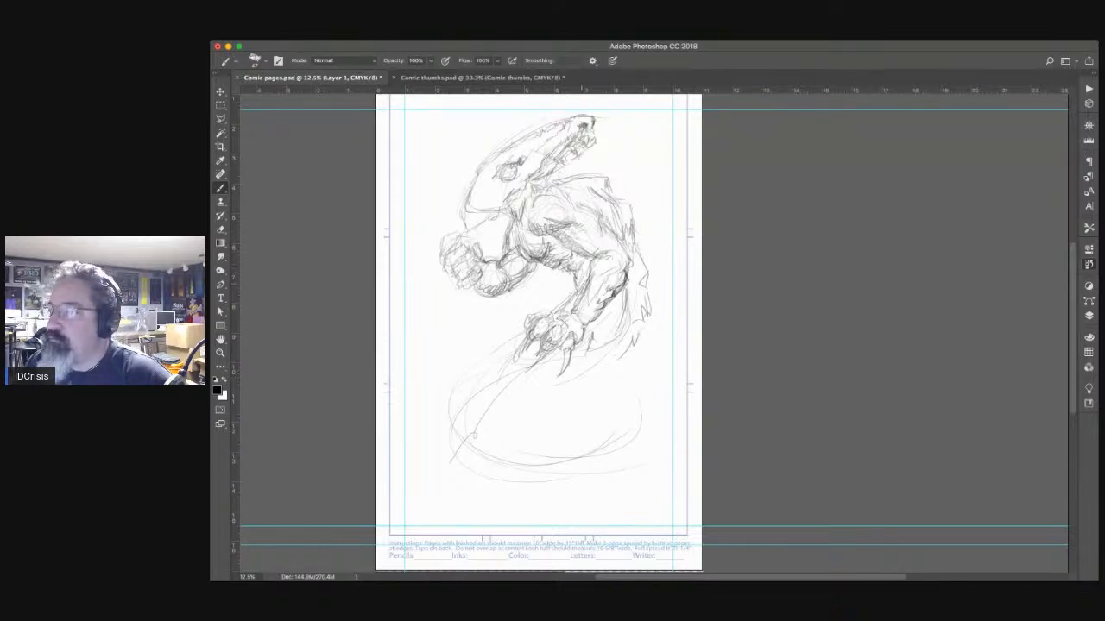
mouse_move(543, 265)
left_mouse_down()
mouse_move(565, 260)
mouse_move(552, 264)
left_mouse_up()
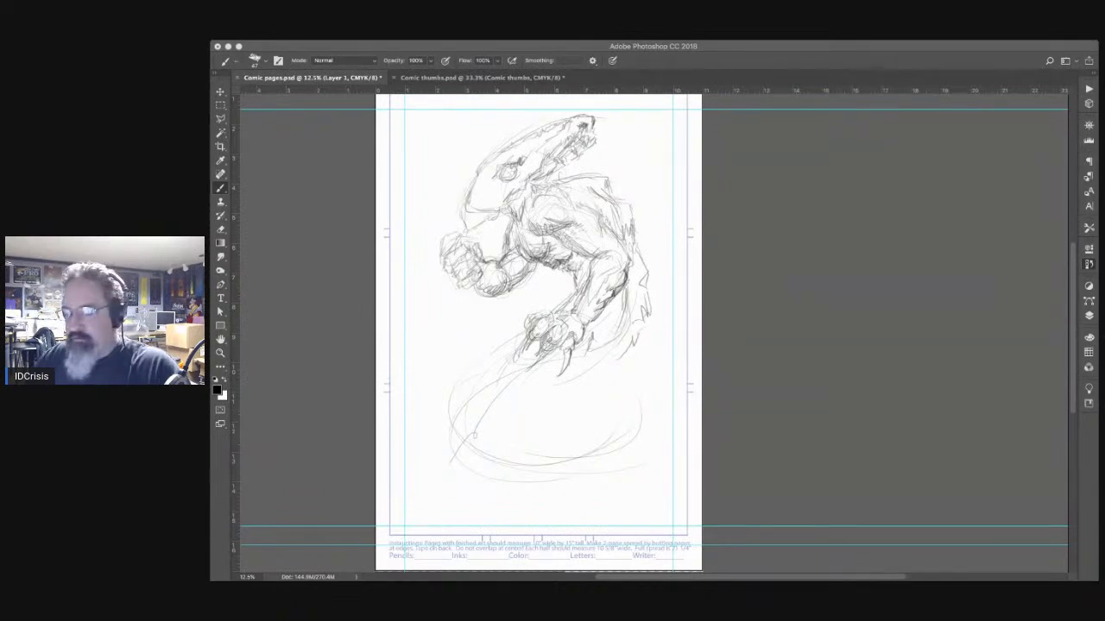
Step: Switch to the web browser with the Marvel Comics page on ComicBookRealm
key("super+Tab")
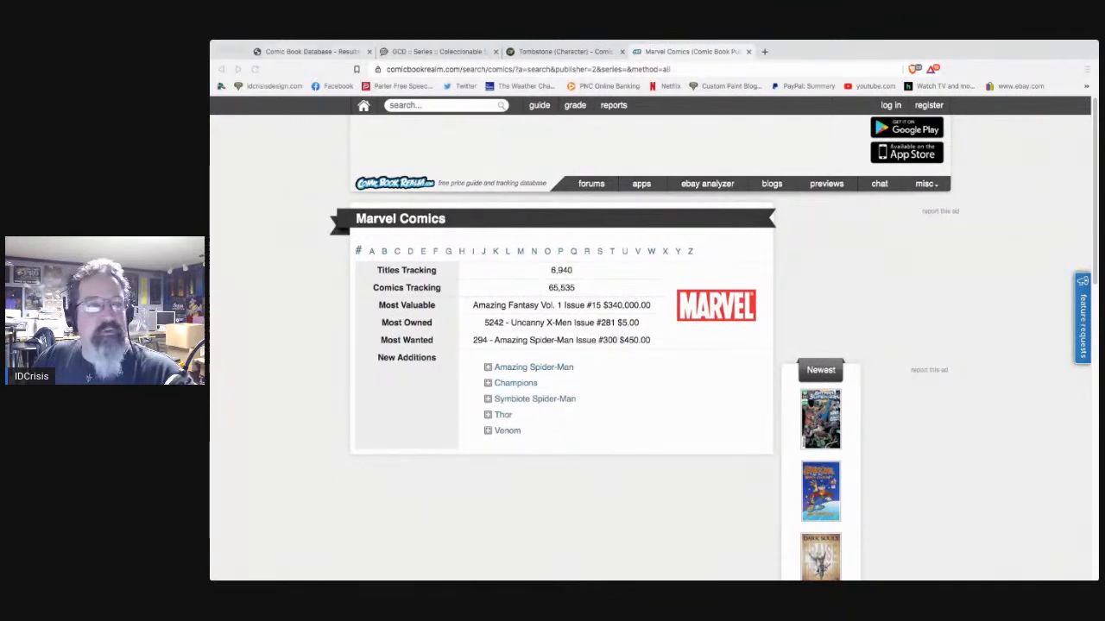
Step: Search the CBDB comic database for book titles beginning with "spider" from companies beginning with "mar"
left_click(312, 52)
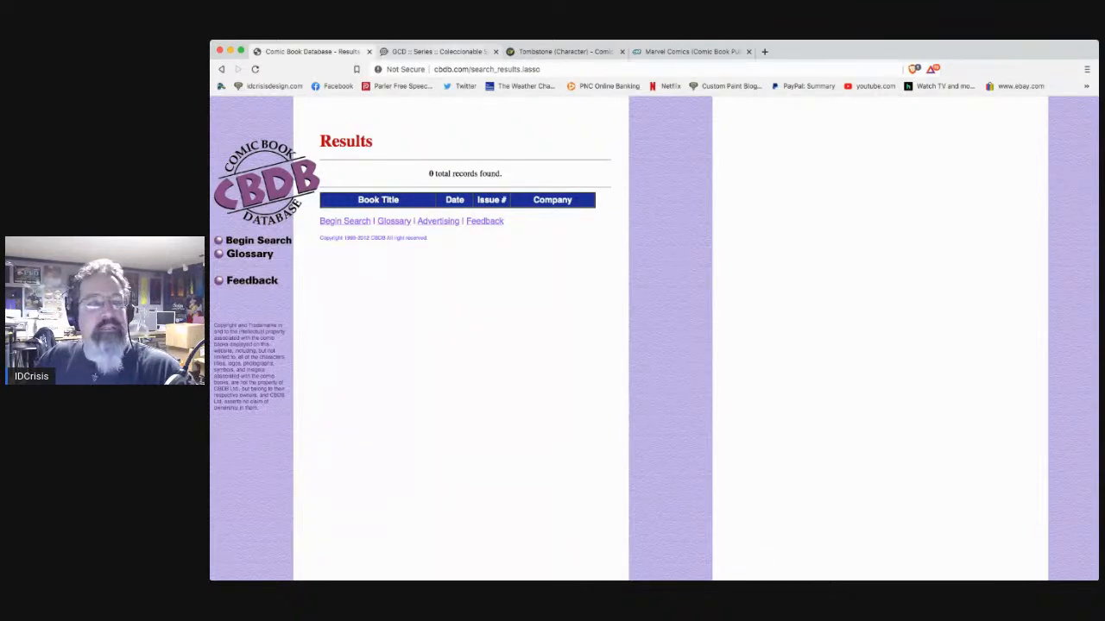
left_click(438, 51)
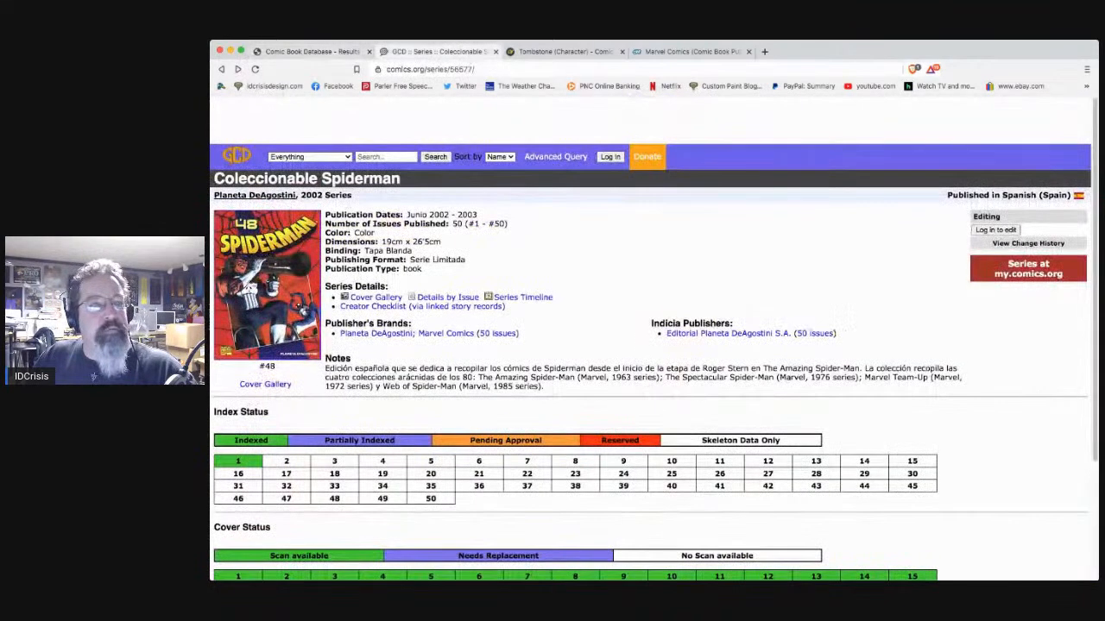
left_click(302, 51)
key("super+bracketleft")
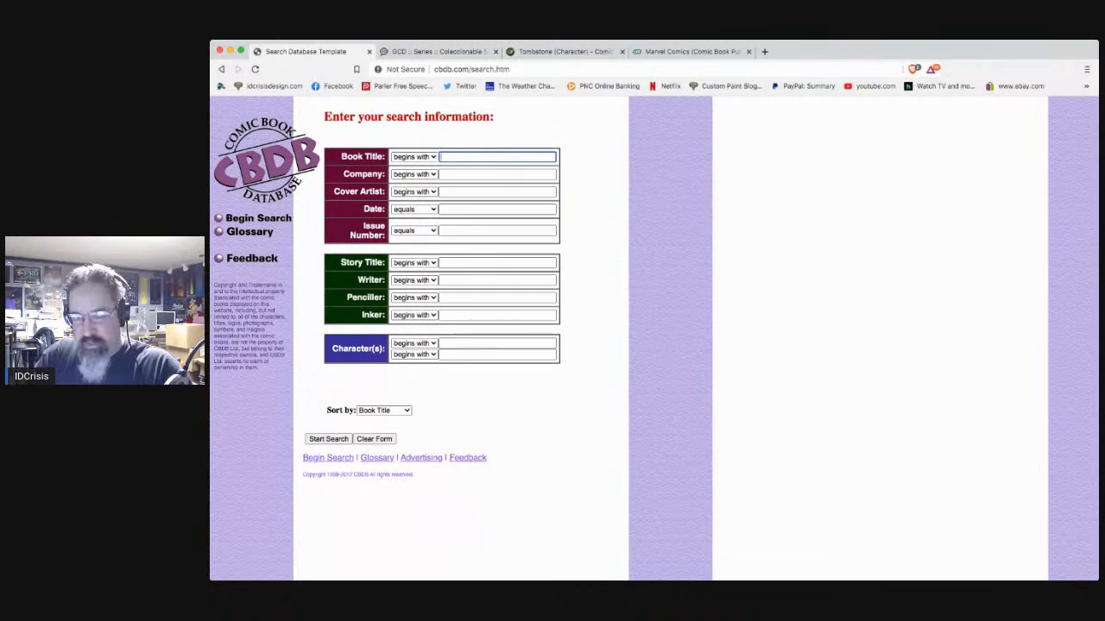
type("spider")
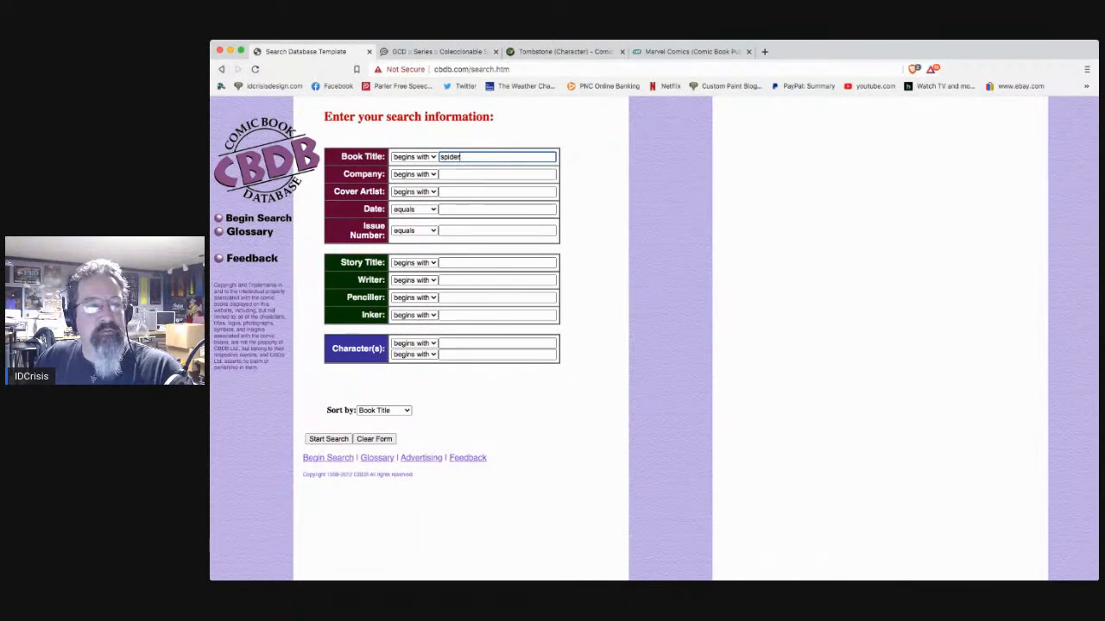
left_click(443, 175)
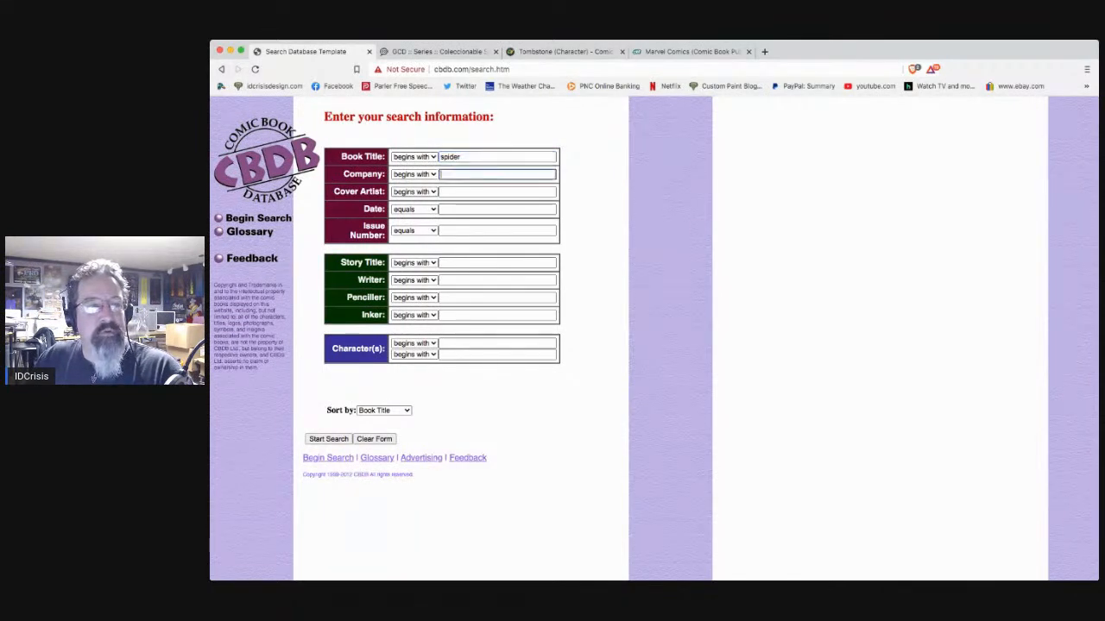
type("mar")
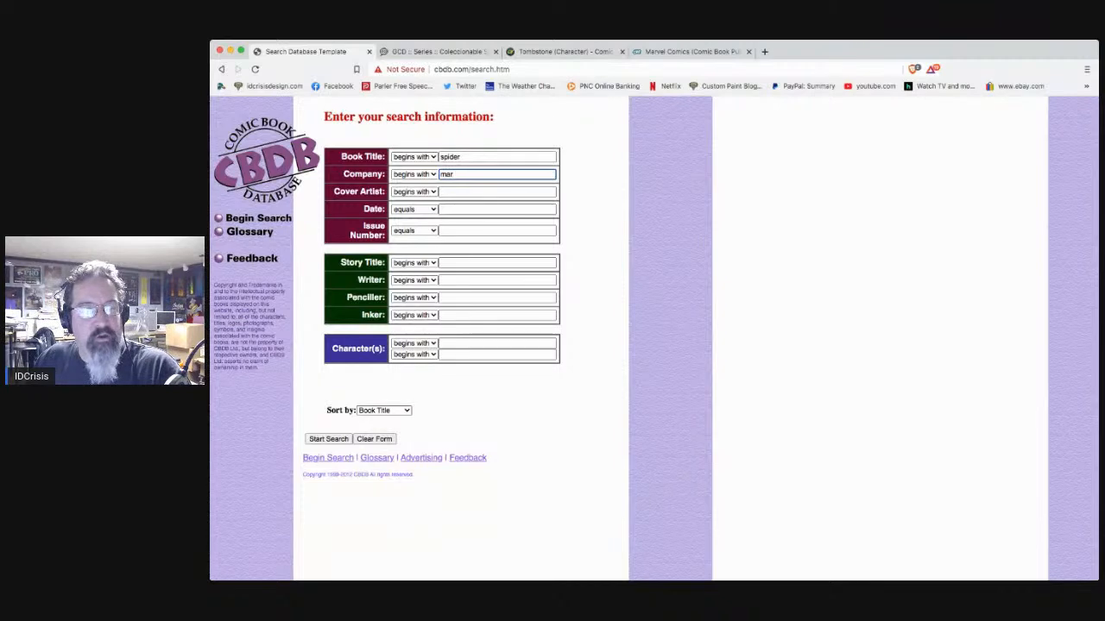
key("Return")
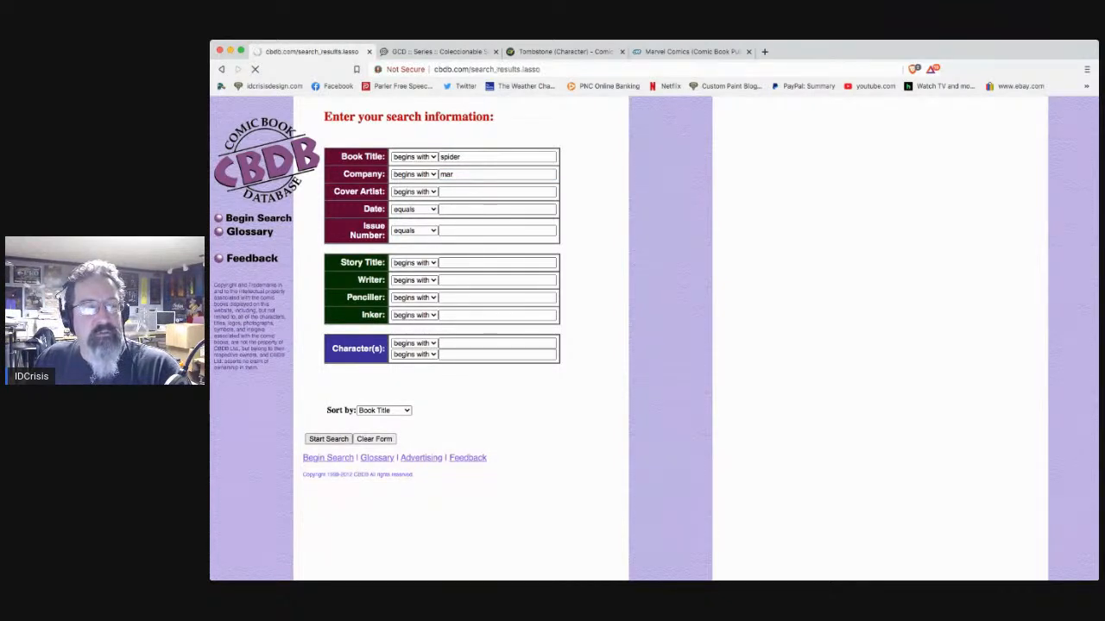
Step: Review the first and last pages of the Marvel spider title results
scroll(457, 345, "down", 5)
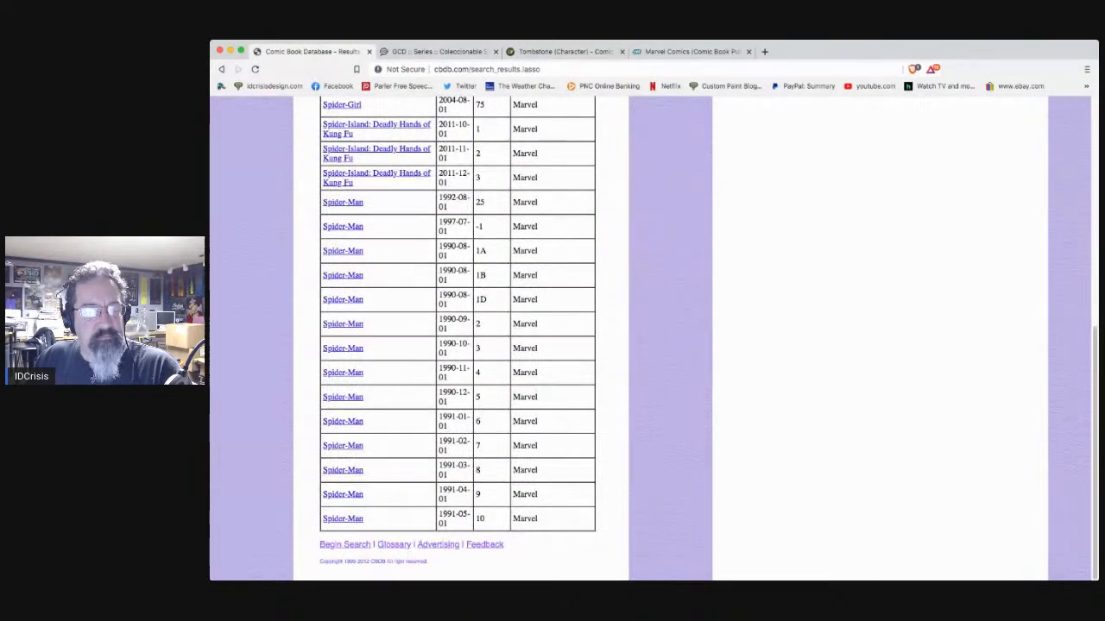
scroll(458, 337, "up", 2)
scroll(457, 345, "up", 3)
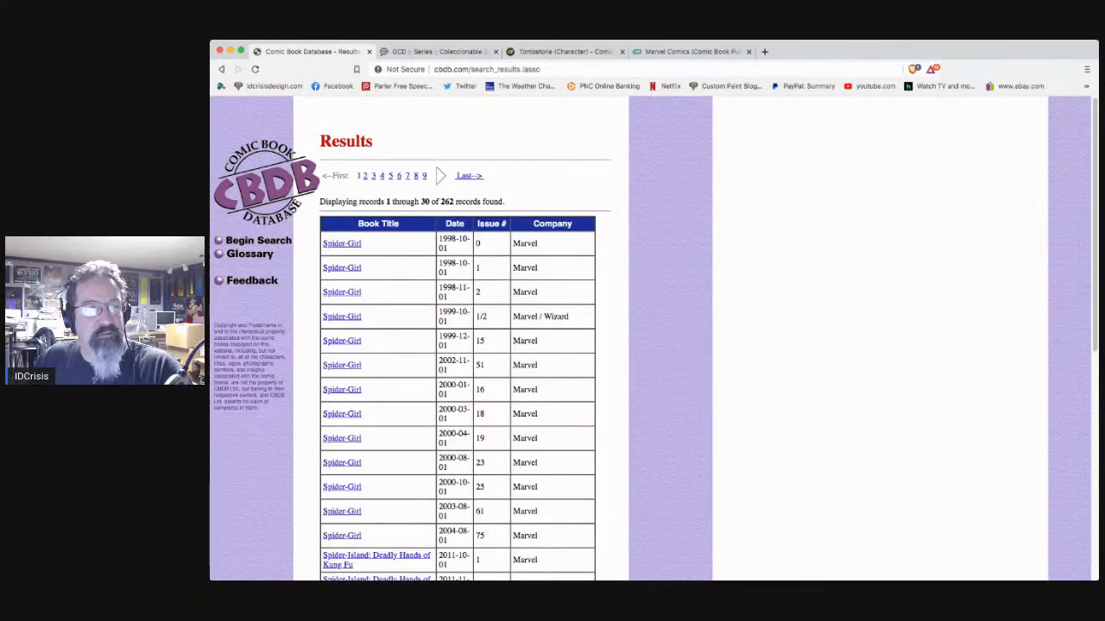
scroll(553, 345, "down", 1)
left_click(469, 137)
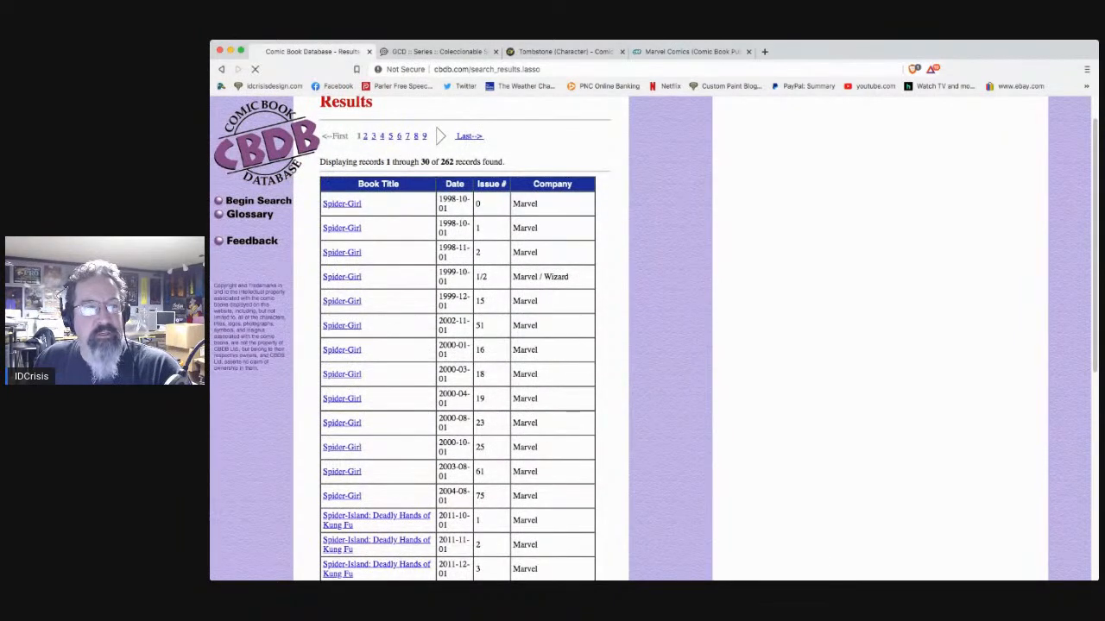
scroll(458, 345, "down", 5)
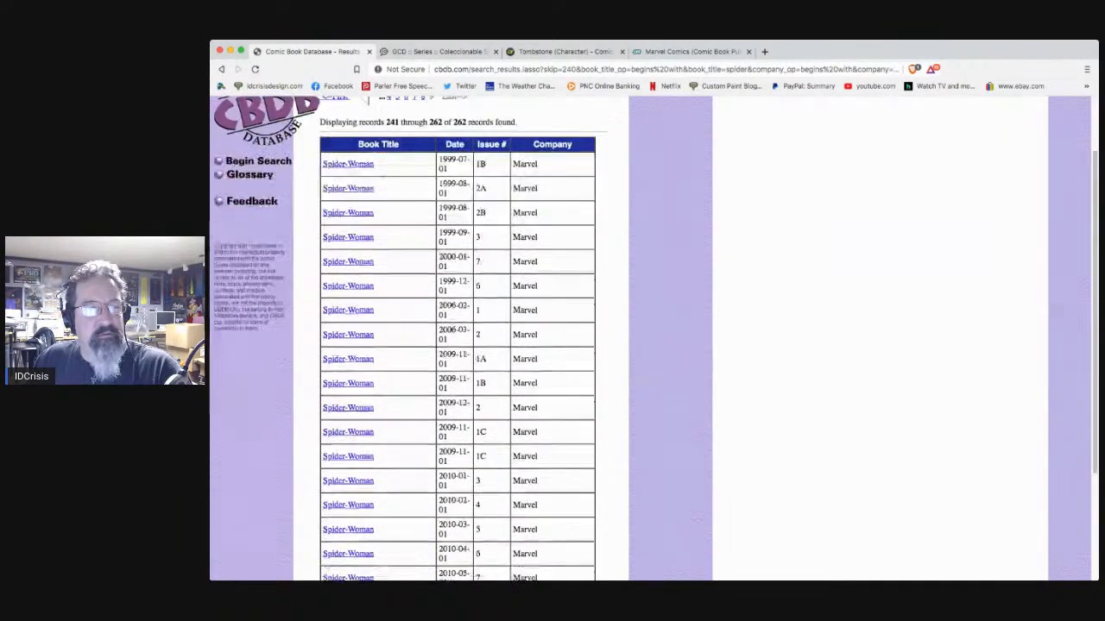
scroll(458, 346, "up", 5)
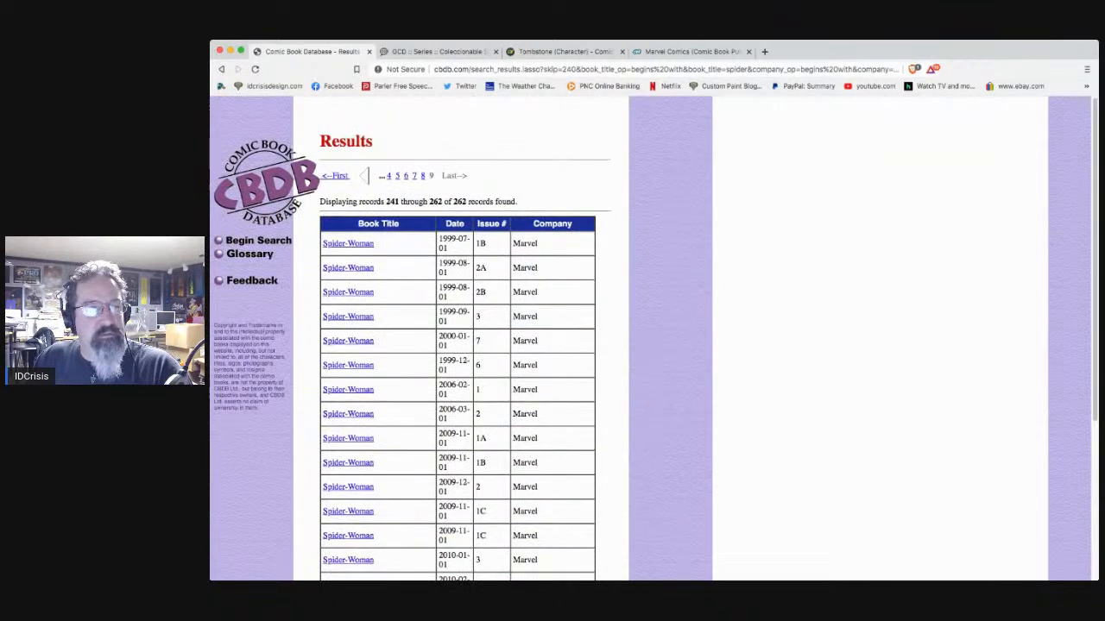
Step: Start a new CBDB search for book titles beginning with "Excal"
left_click(259, 241)
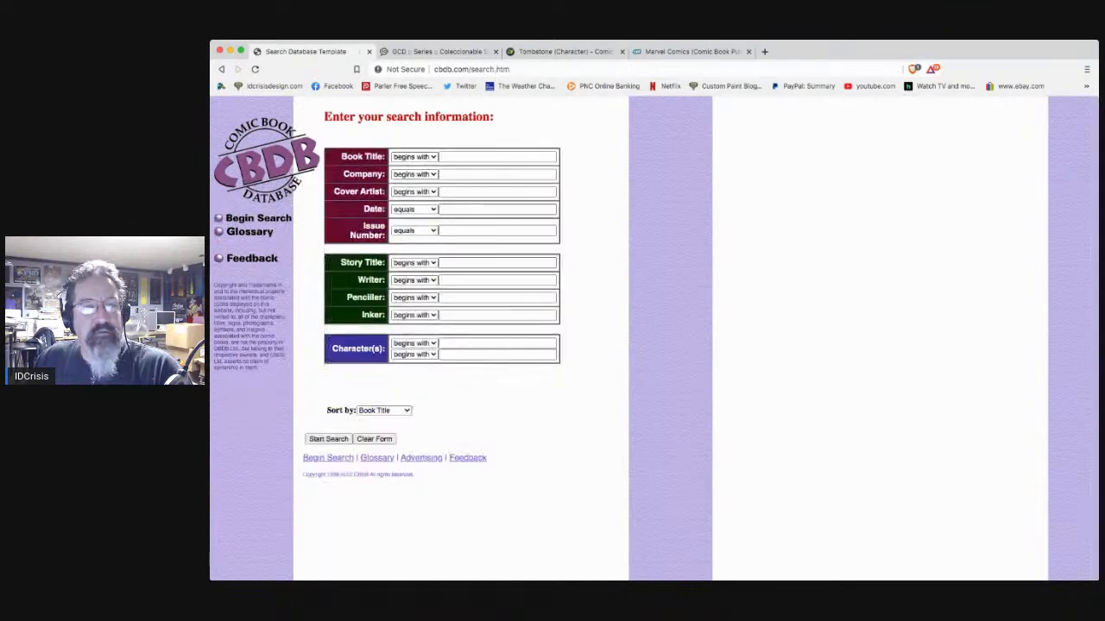
left_click(497, 156)
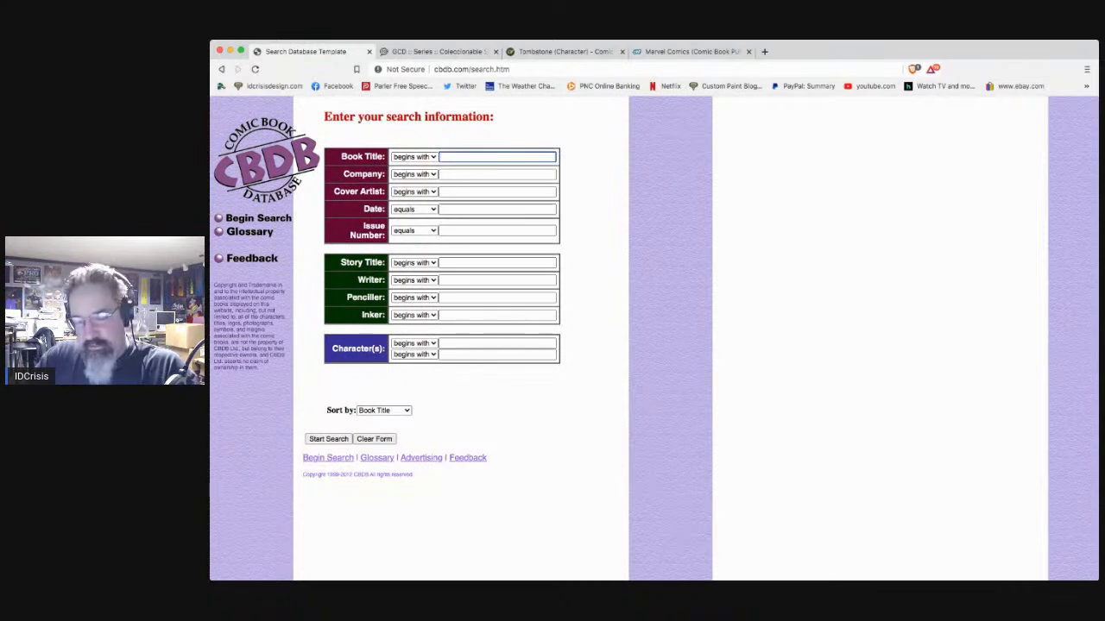
type("Exca")
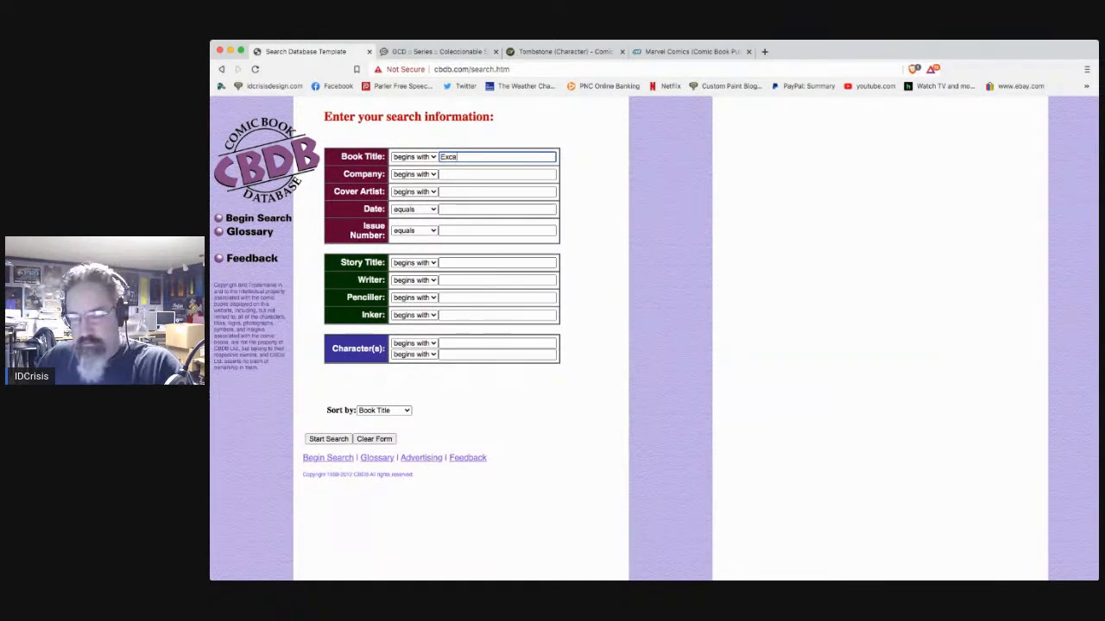
type("l")
key("Return")
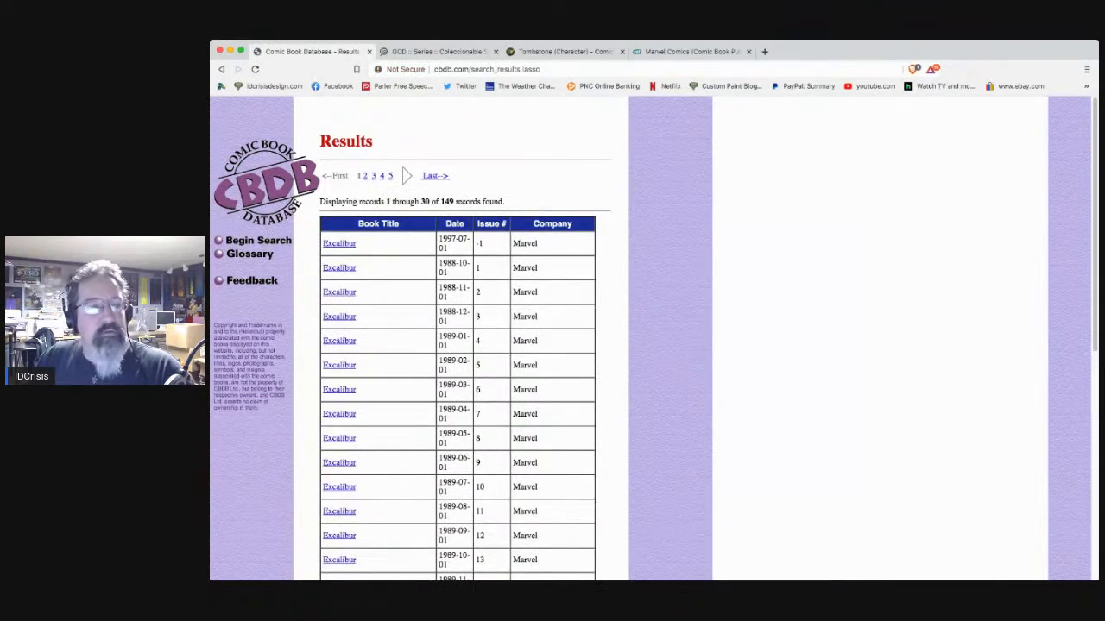
Step: Review the first and last pages of the Excalibur results, down to the annuals and specials
scroll(653, 338, "down", 10)
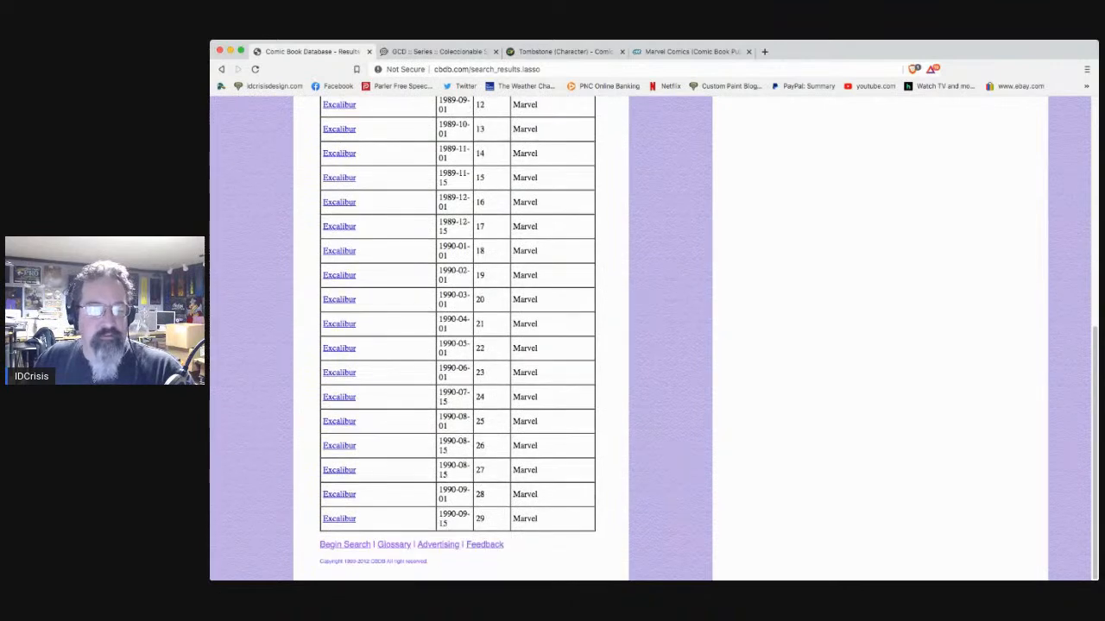
scroll(653, 338, "up", 10)
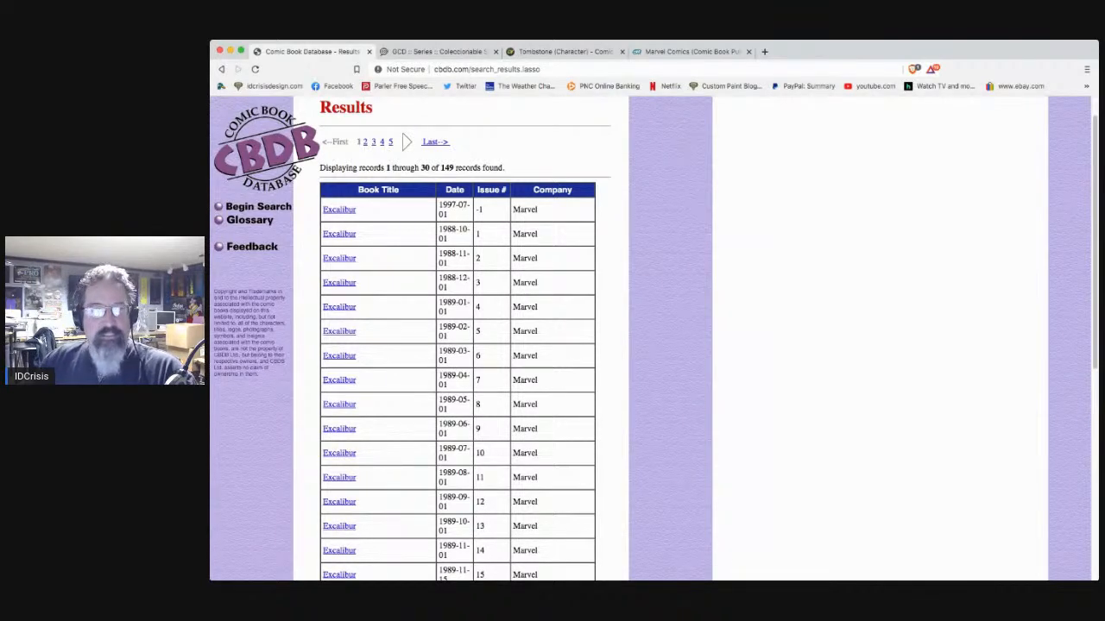
left_click(435, 142)
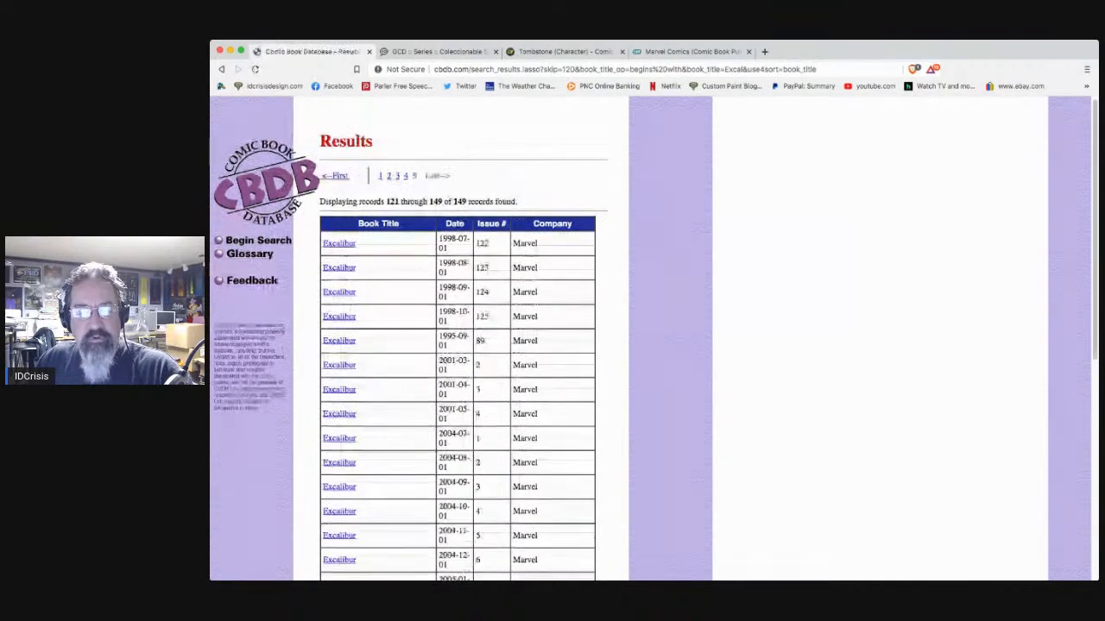
scroll(458, 345, "down", 4)
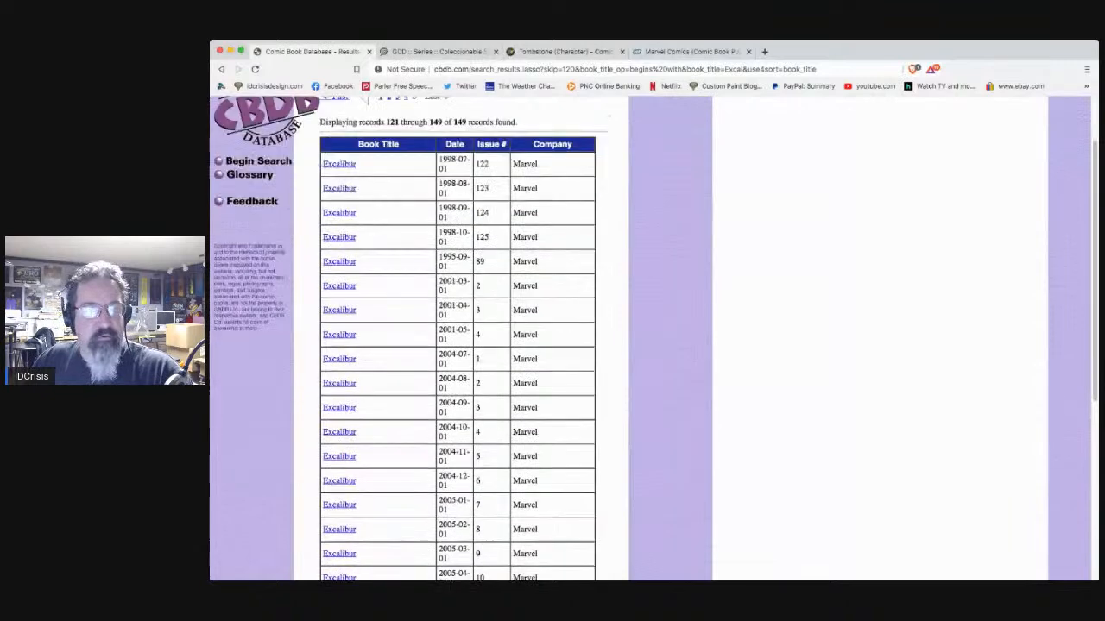
scroll(457, 345, "down", 4)
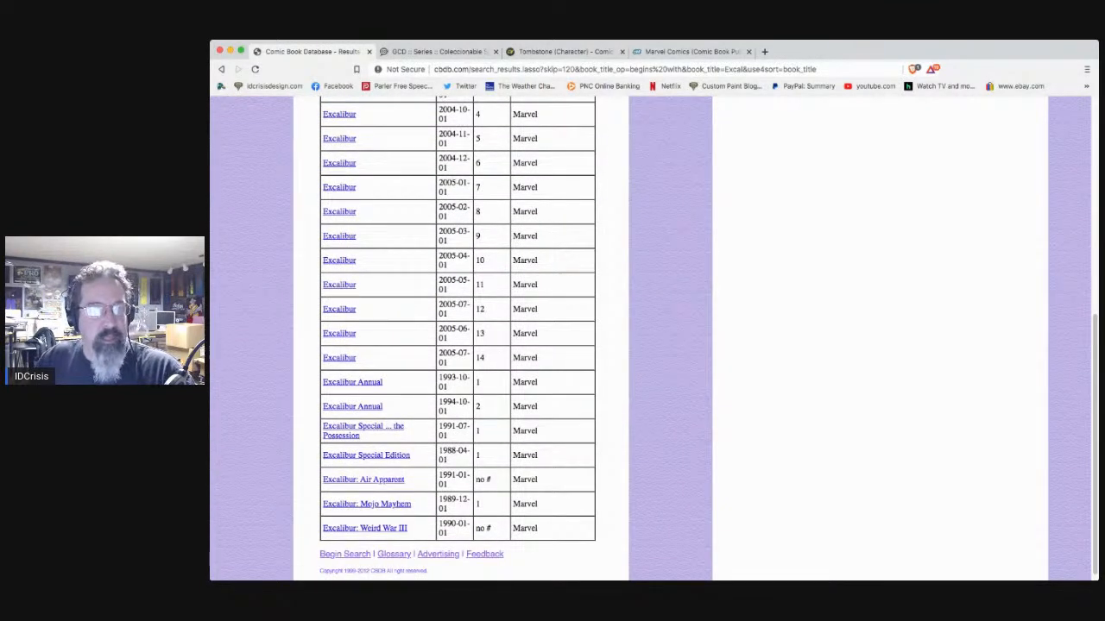
scroll(458, 346, "up", 2)
scroll(457, 345, "up", 6)
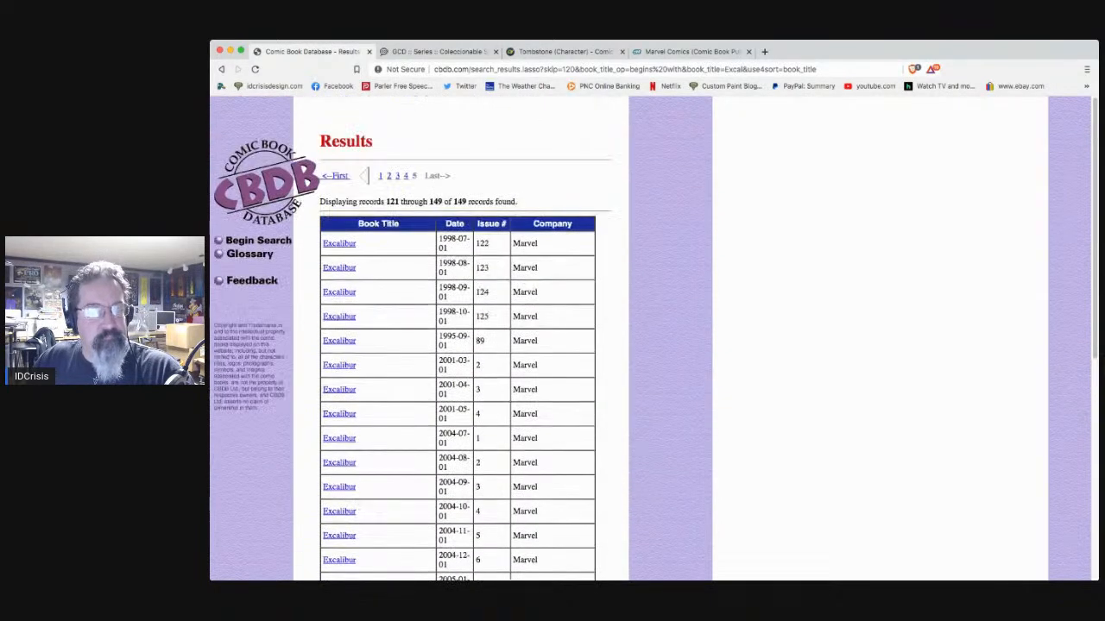
Step: Run a new CBDB search for cover artist Alan Davis and look through the first page of results
left_click(258, 241)
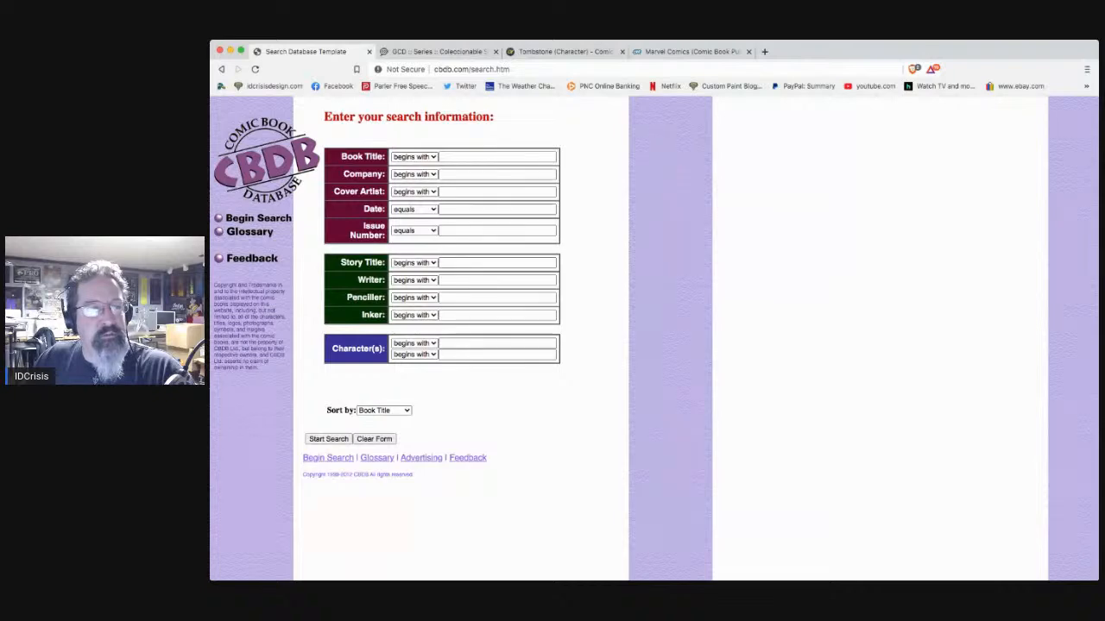
left_click(498, 192)
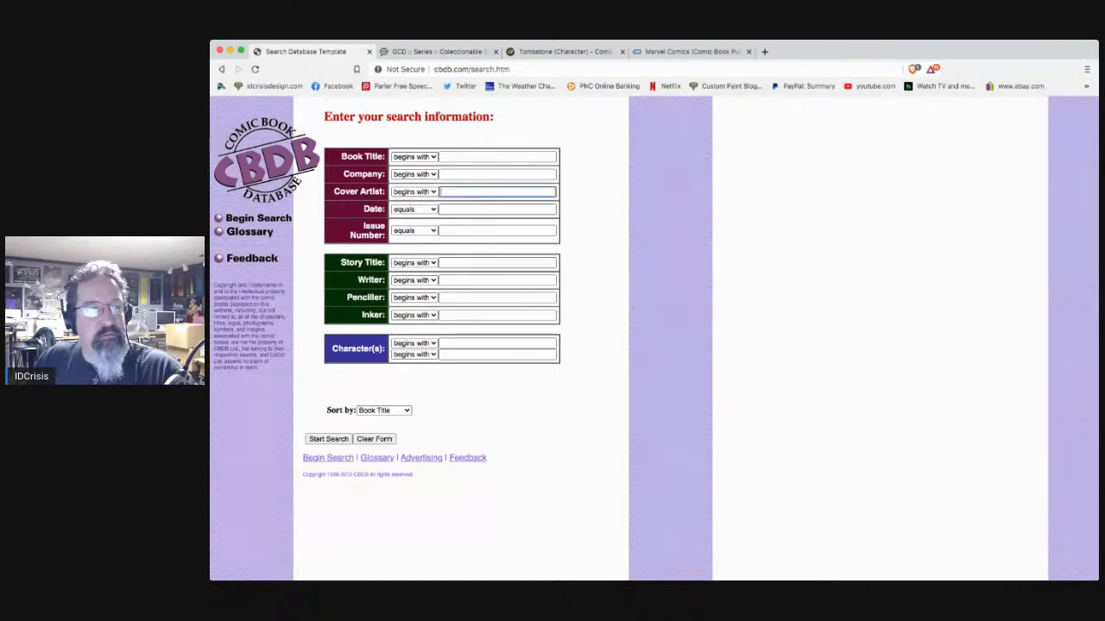
type("Alan Davis")
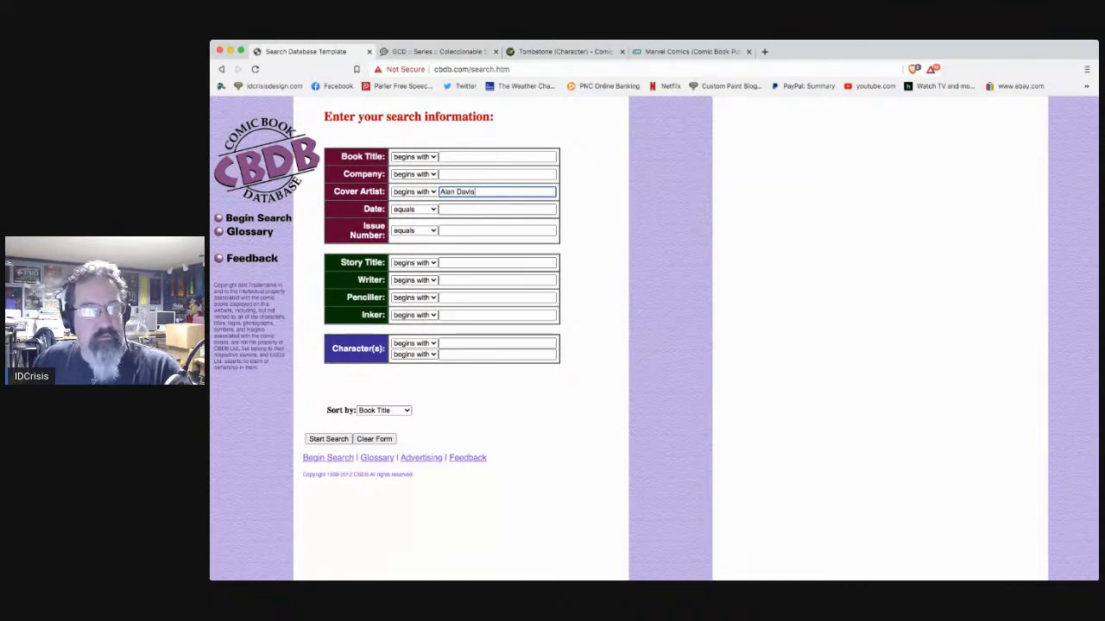
key("Return")
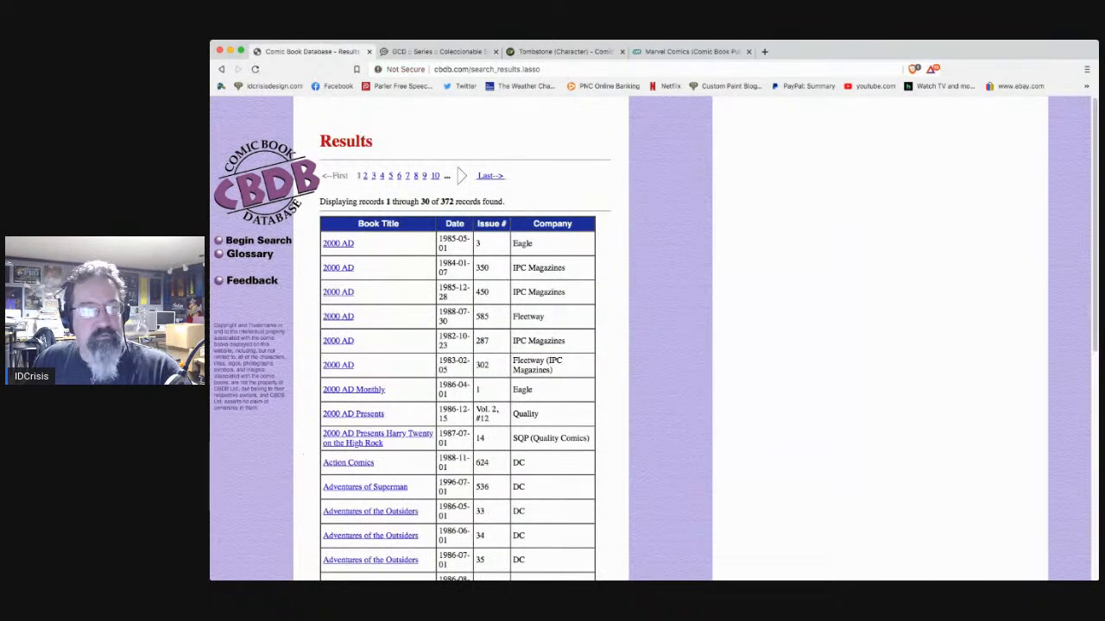
scroll(457, 345, "down", 5)
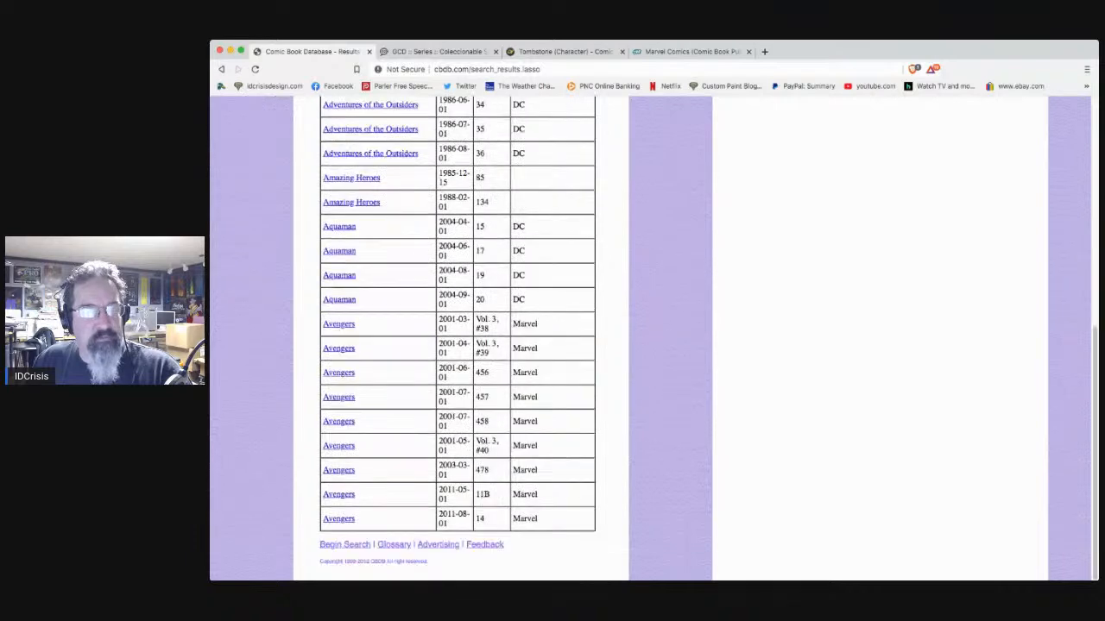
scroll(458, 345, "up", 5)
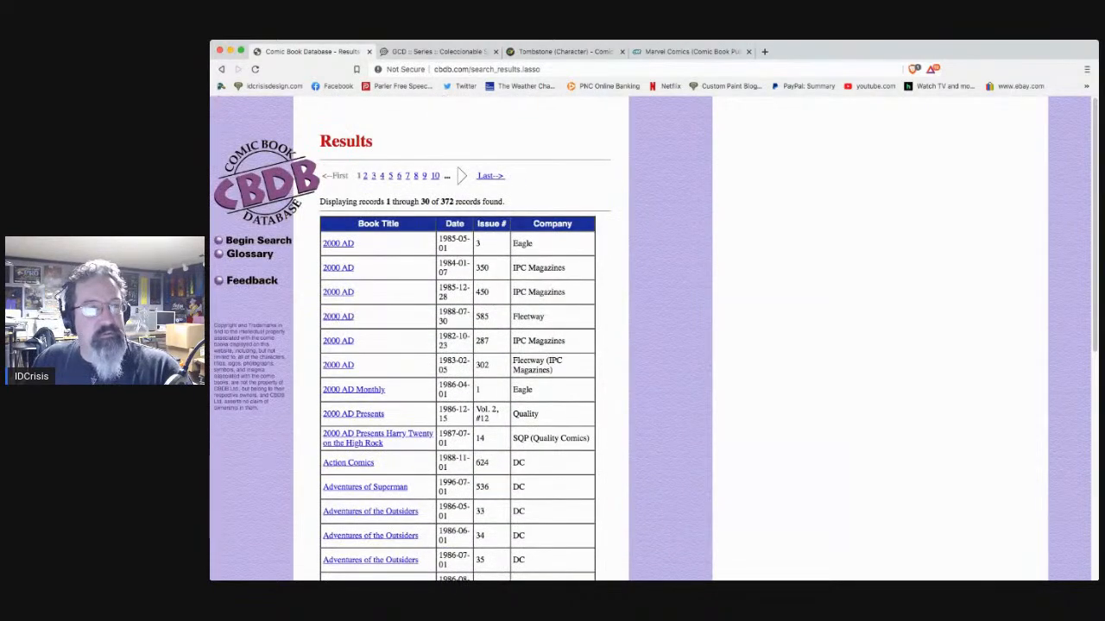
Step: Narrow the Alan Davis cover artist search to book titles beginning with "excal" and open the 1988 Excalibur issue 1 record
left_click(221, 69)
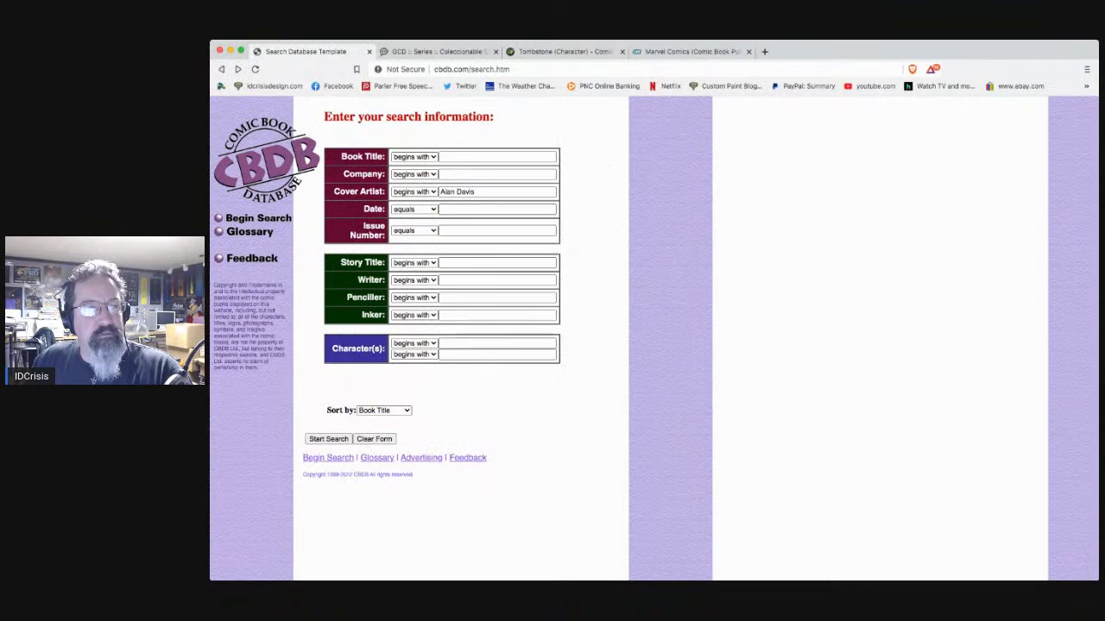
left_click(497, 157)
type("excal")
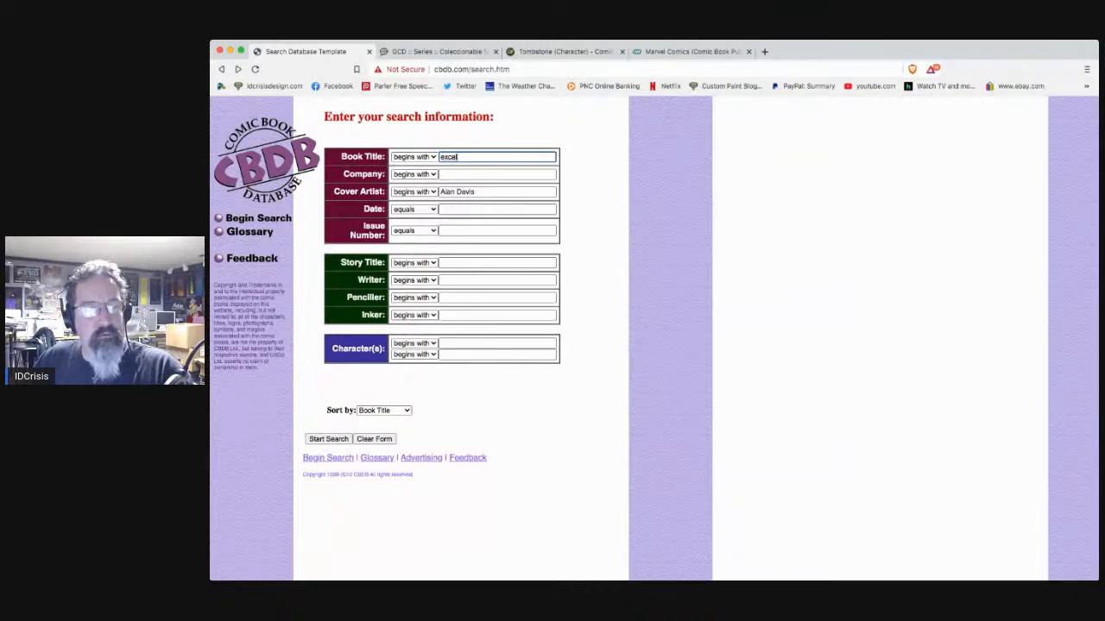
left_click(328, 438)
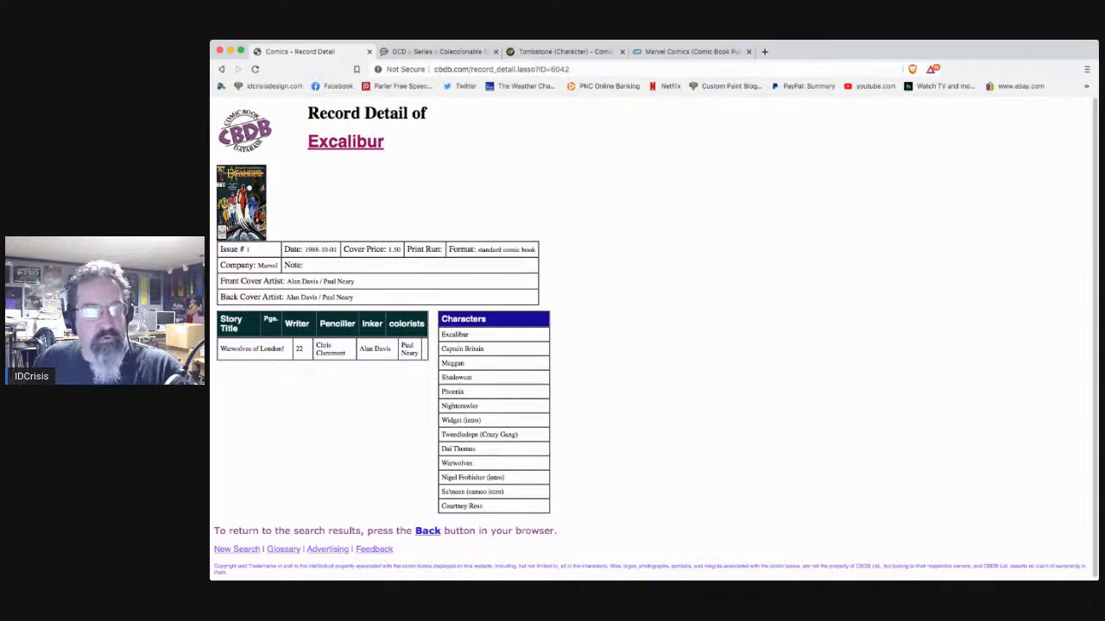
Step: Examine the Excalibur issue 1 record's cover, credits and character list, and close the CBDB page
scroll(552, 345, "down", 1)
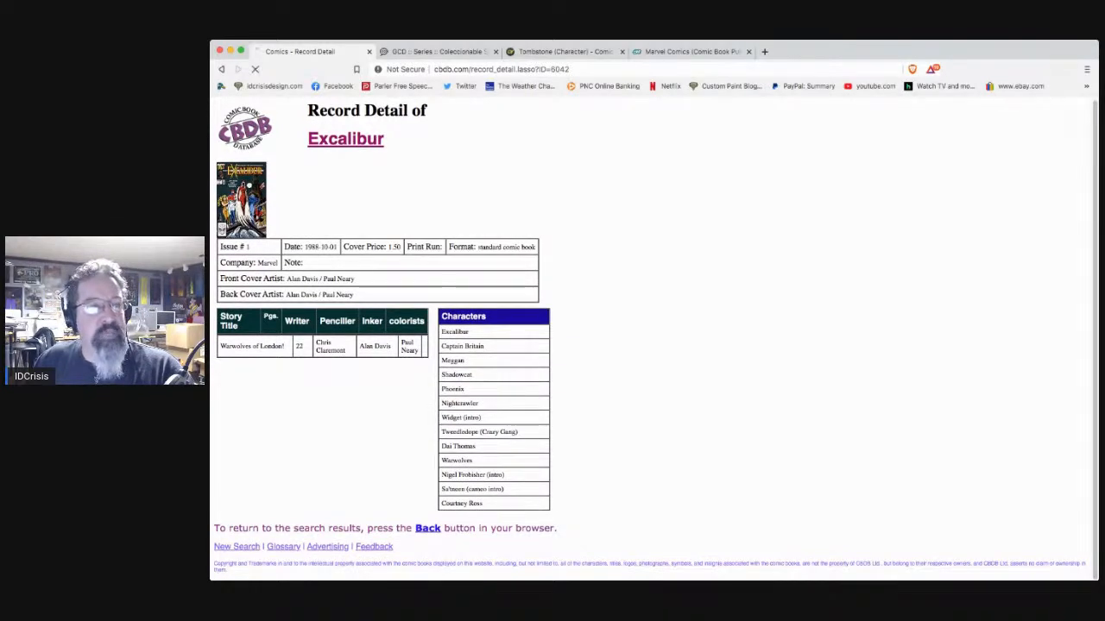
scroll(553, 346, "up", 1)
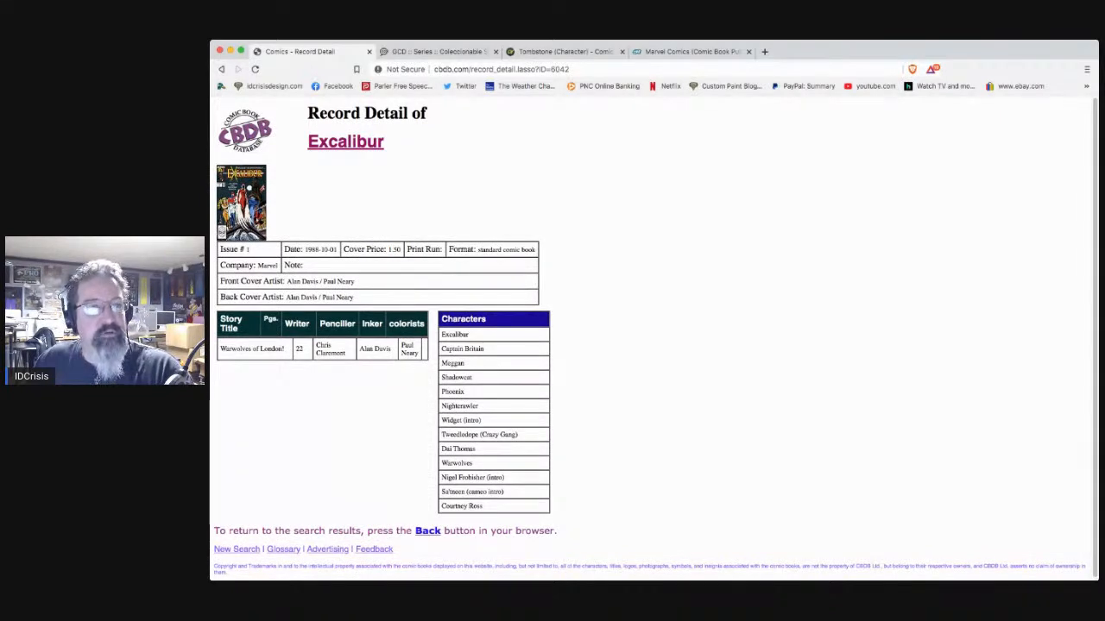
scroll(553, 345, "down", 1)
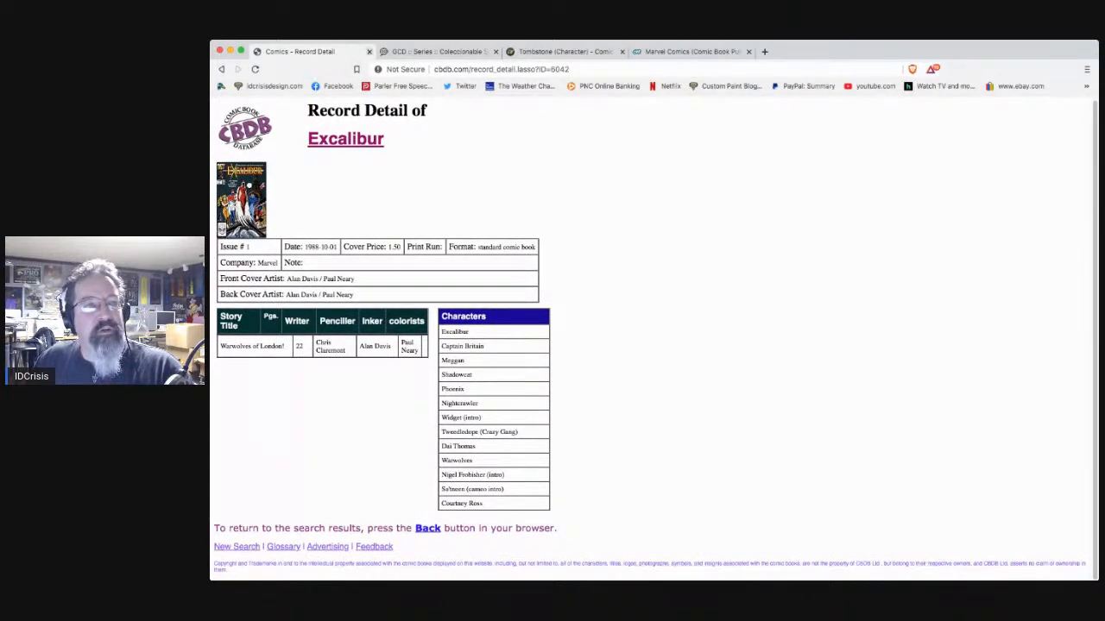
left_click(369, 51)
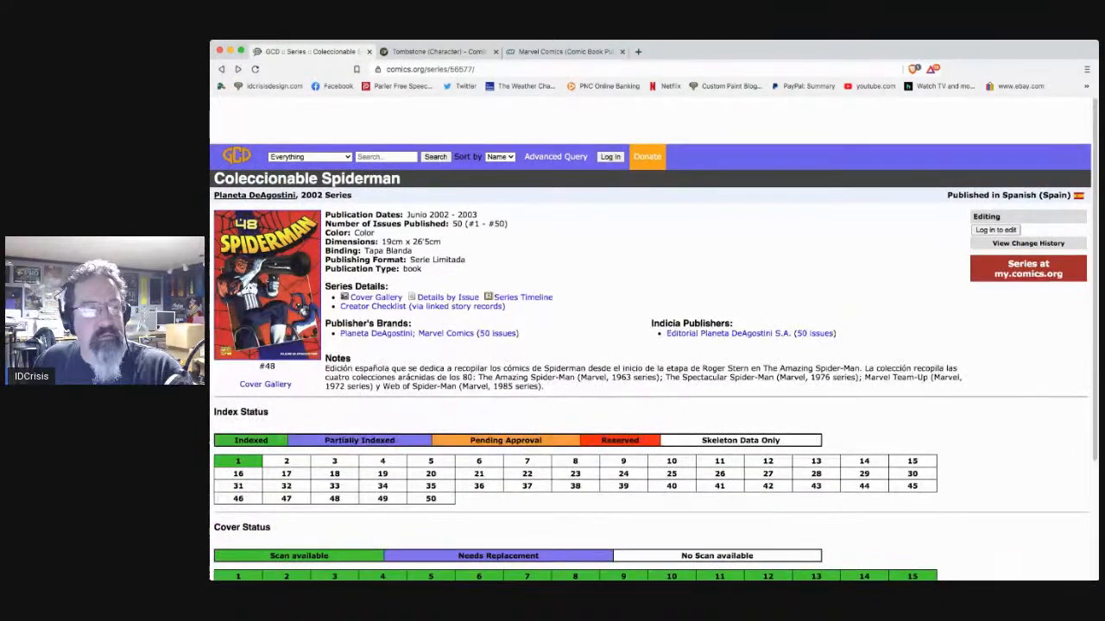
Step: Open the Grand Comics Database advanced query form and look through its story, issue, publisher and series fields
scroll(652, 337, "down", 3)
scroll(653, 336, "up", 3)
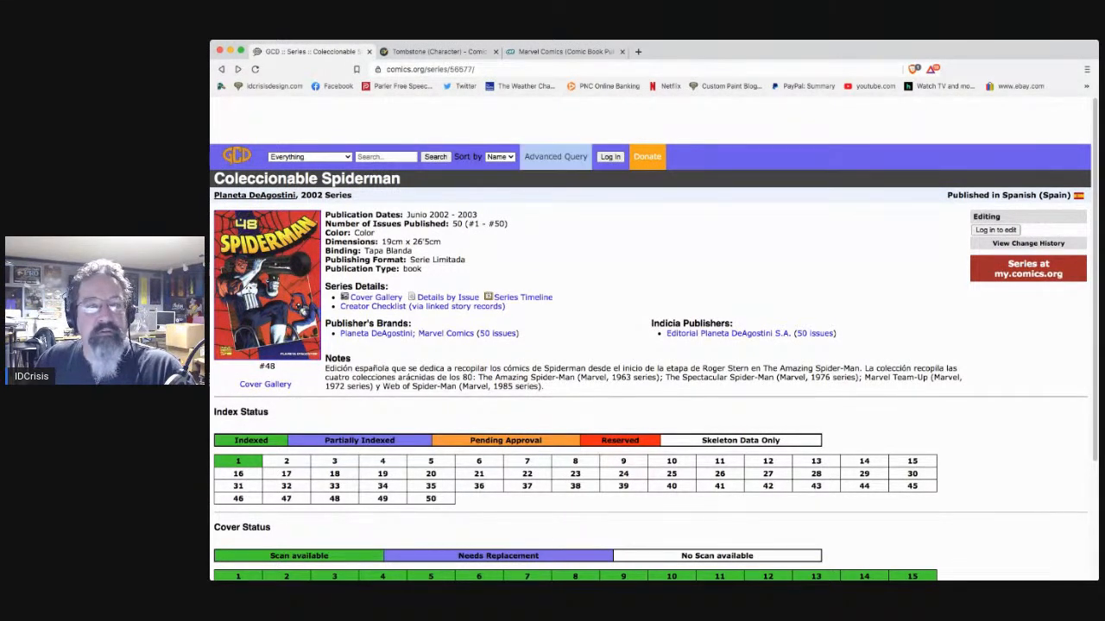
left_click(555, 157)
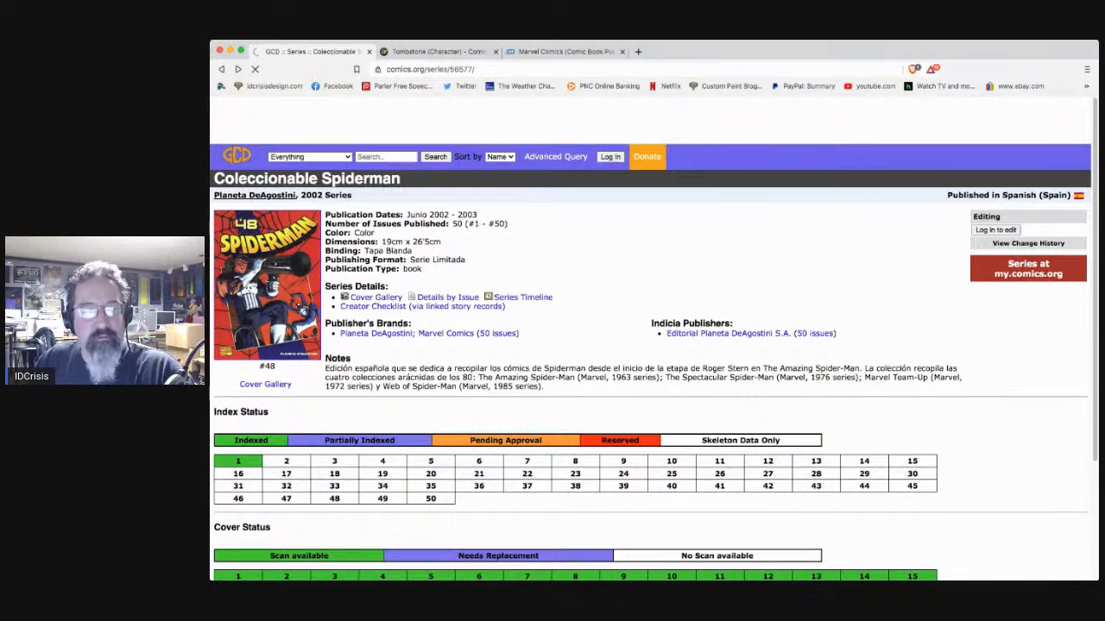
scroll(650, 346, "down", 10)
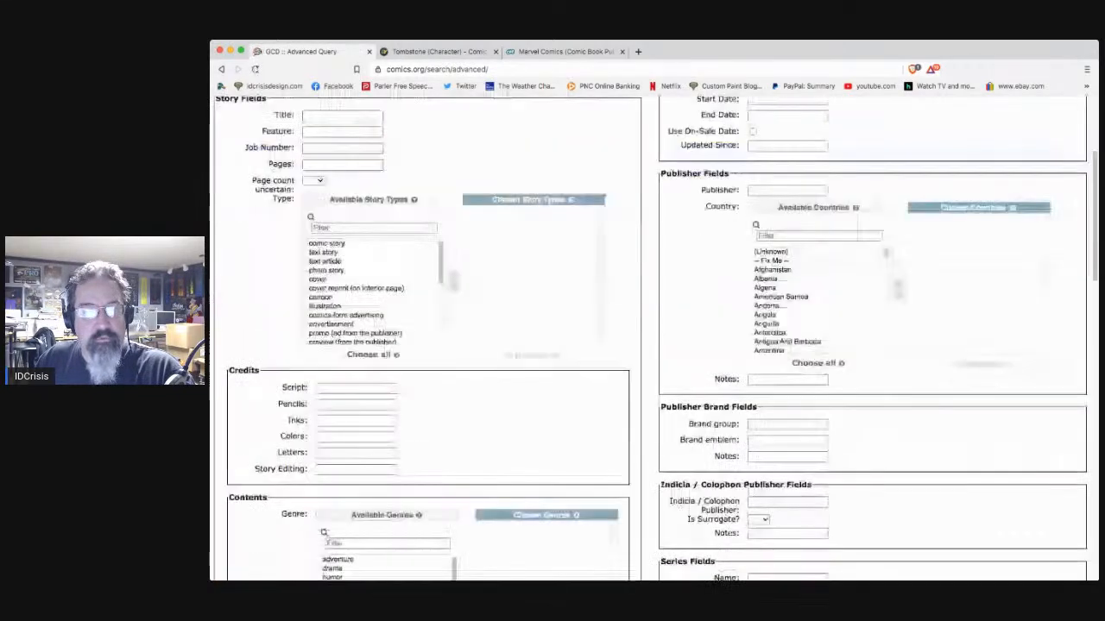
scroll(650, 345, "down", 8)
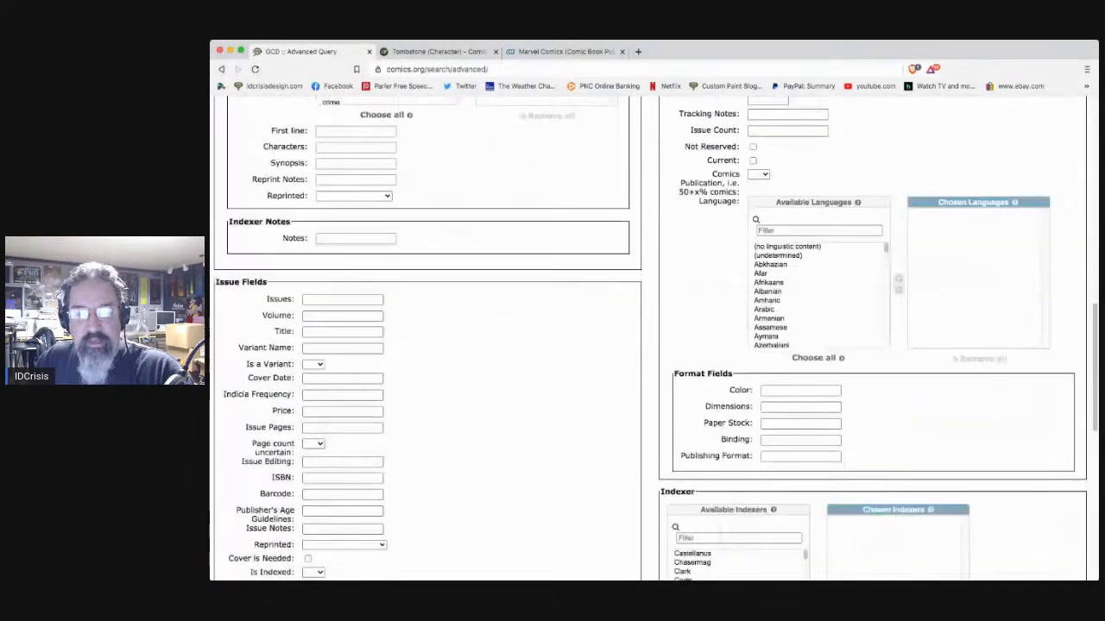
scroll(650, 345, "down", 1)
scroll(650, 345, "up", 15)
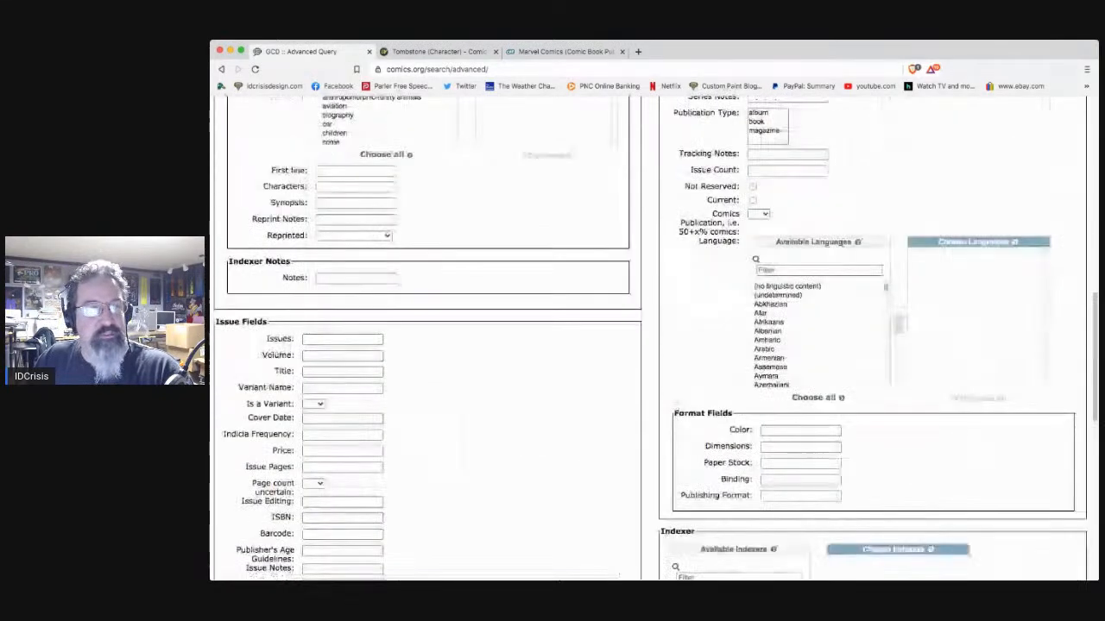
scroll(650, 345, "up", 6)
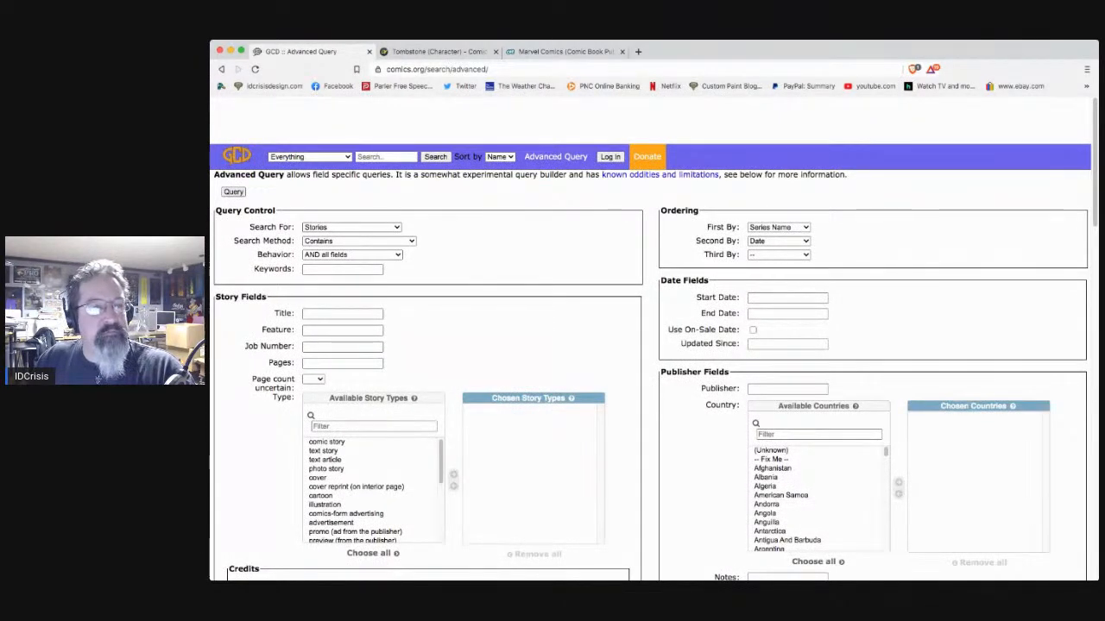
Step: Set the advanced query to search for Covers with the method Matches Exactly and the keyword "bisley"
left_click(351, 227)
left_click(337, 217)
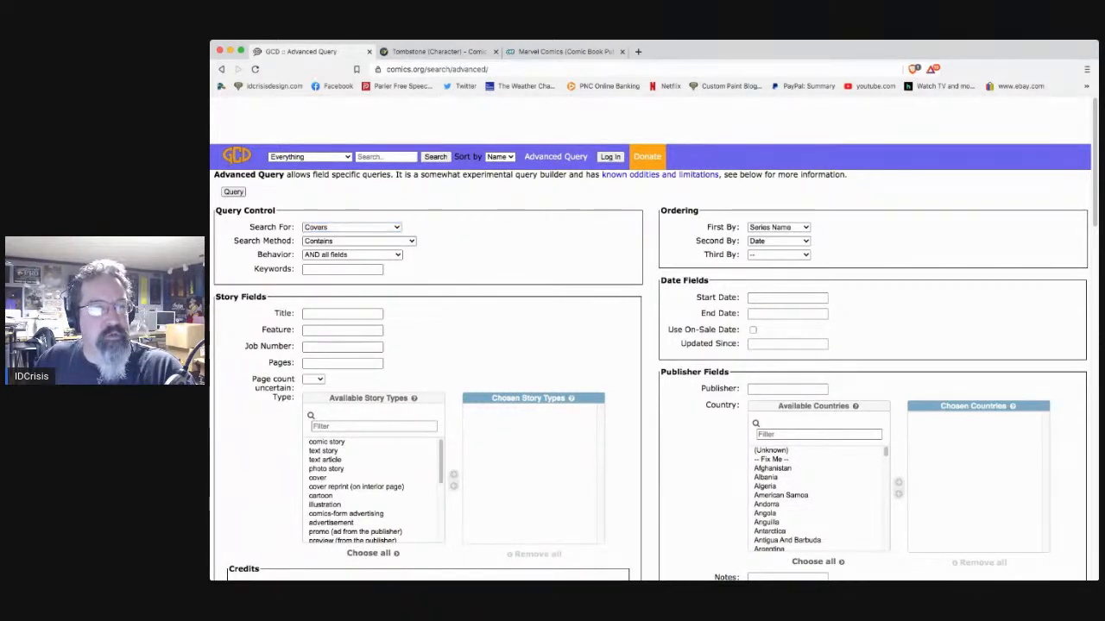
left_click(358, 241)
left_click(337, 296)
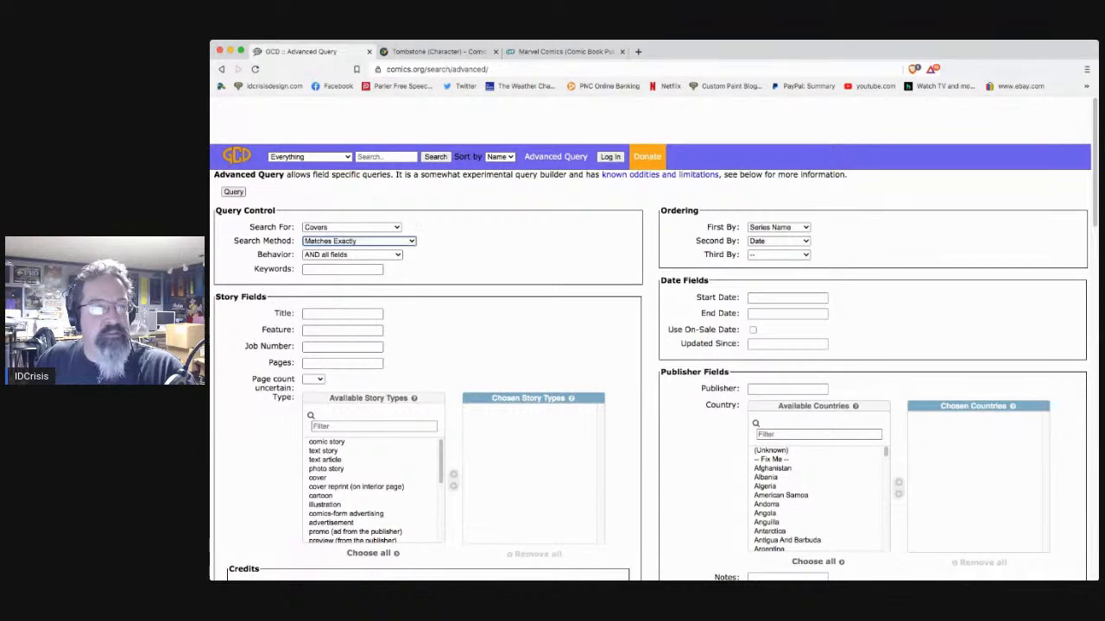
left_click(342, 269)
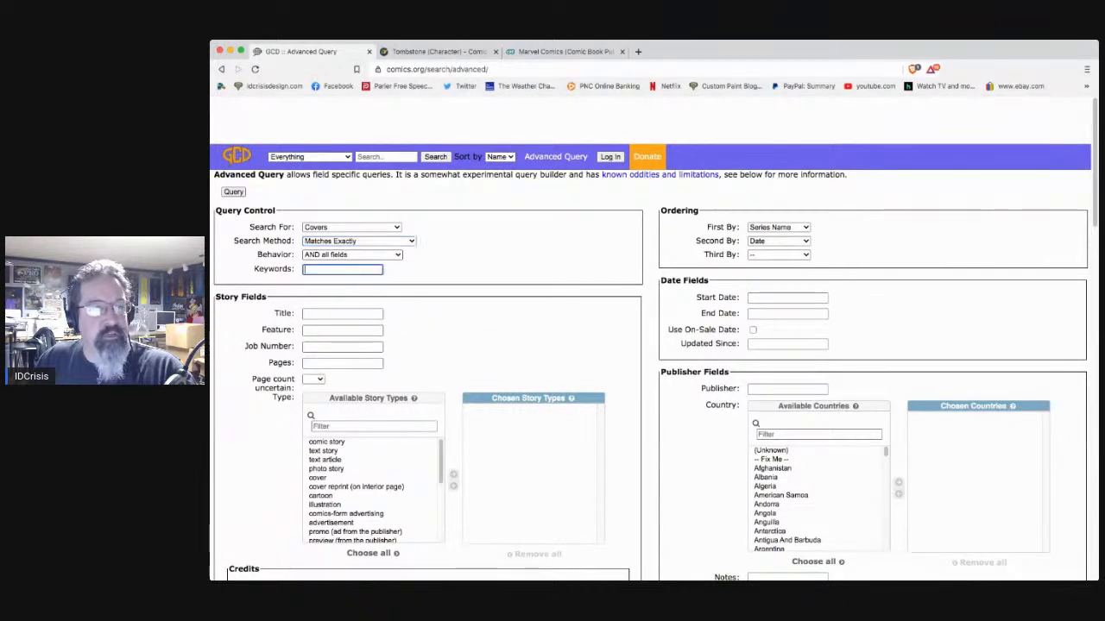
type("bisiley")
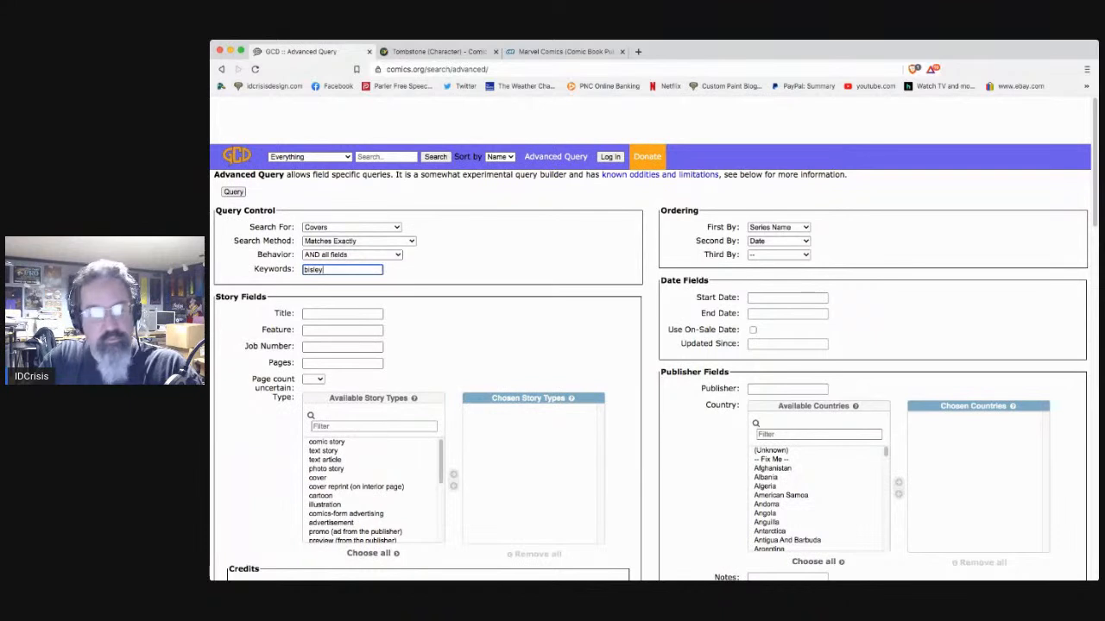
key("super+a")
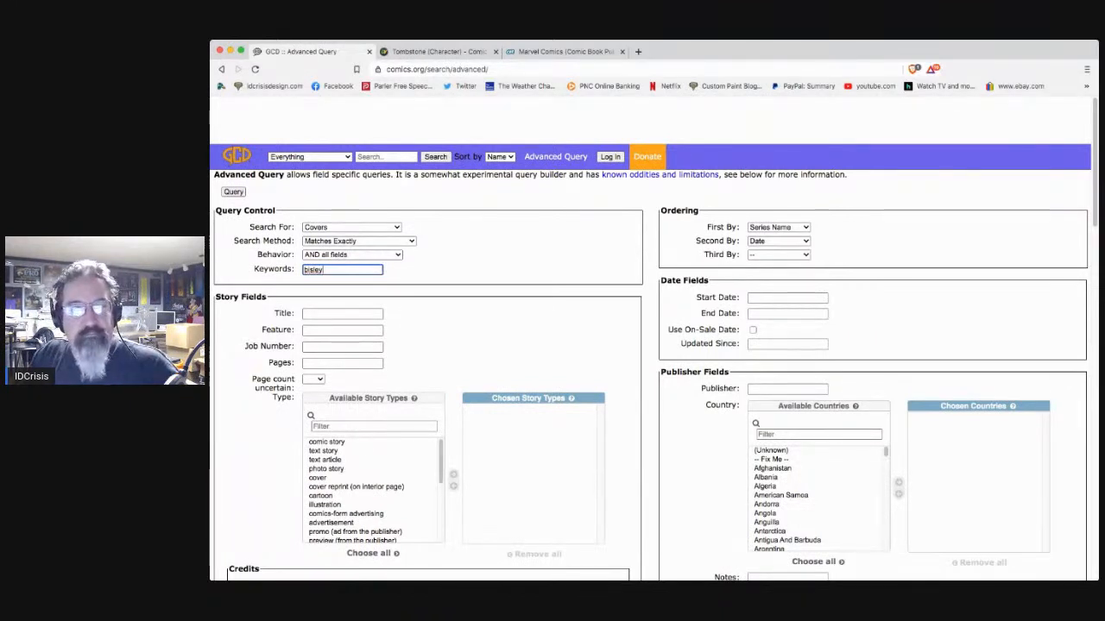
Step: Run the cover query and close the Grand Comics Database page
scroll(653, 345, "down", 4)
scroll(654, 346, "down", 15)
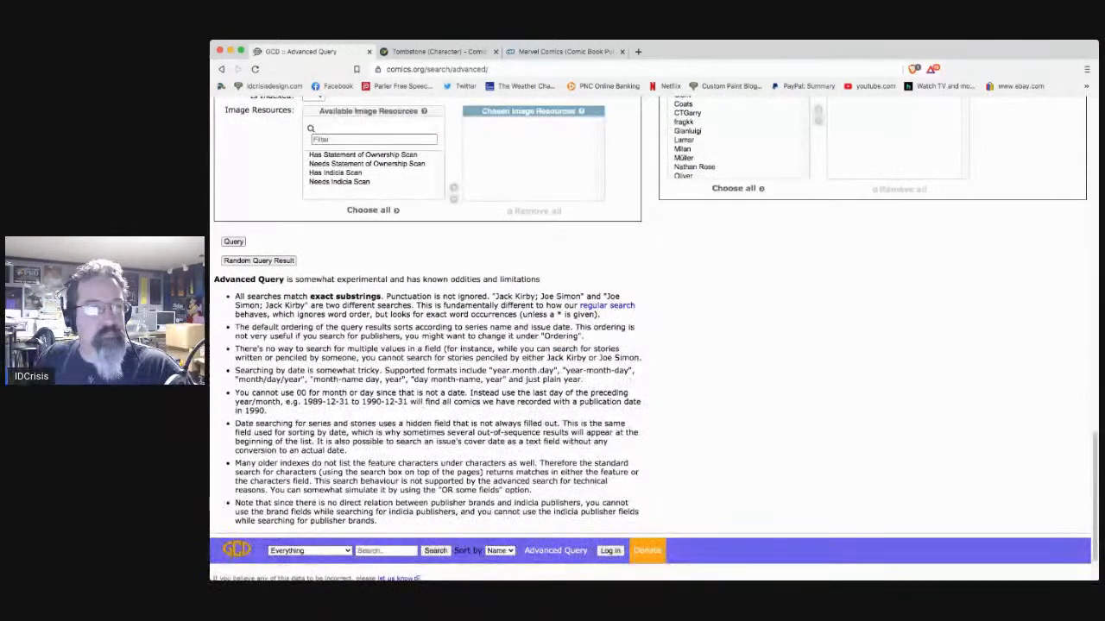
left_click(233, 242)
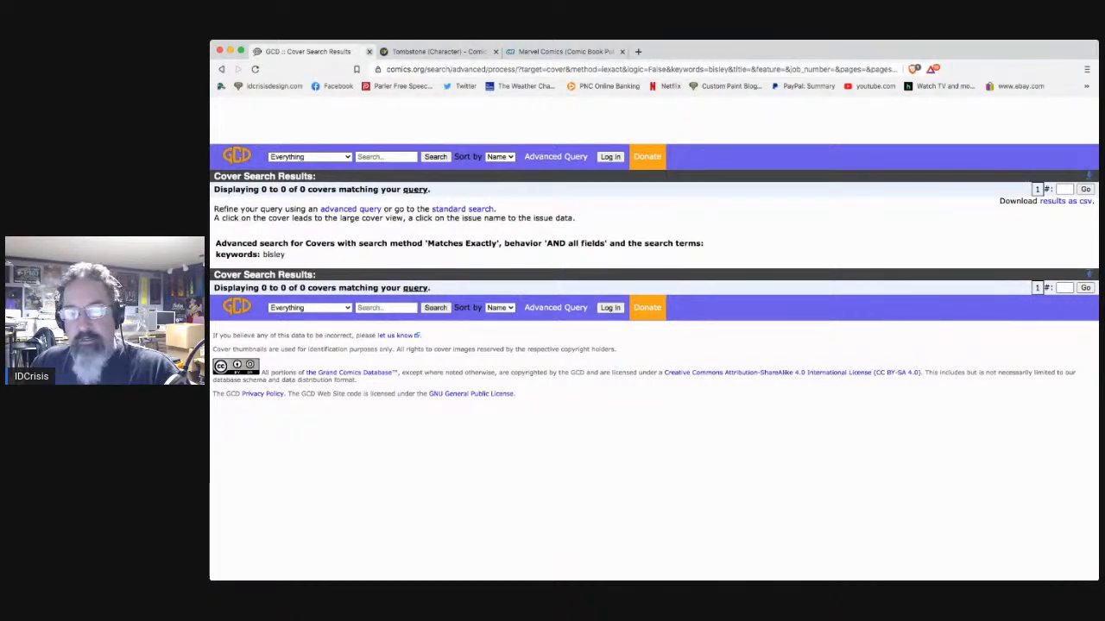
left_click(368, 51)
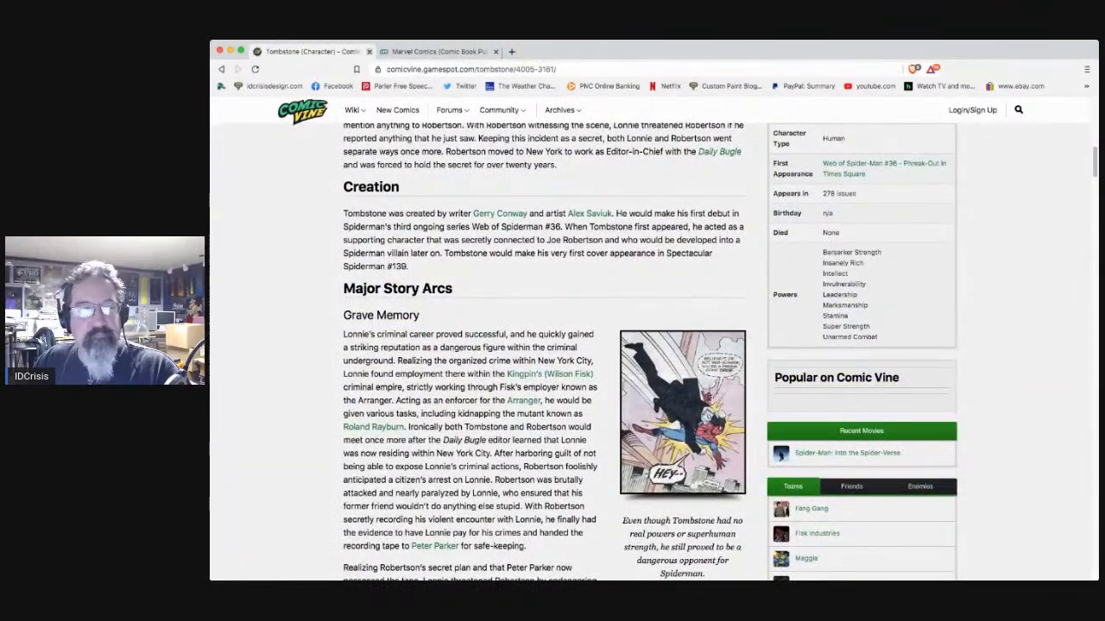
Step: Examine the Comic Vine page on Tombstone, including its issue appearances, origin, wiki sections and related pages
scroll(552, 345, "up", 15)
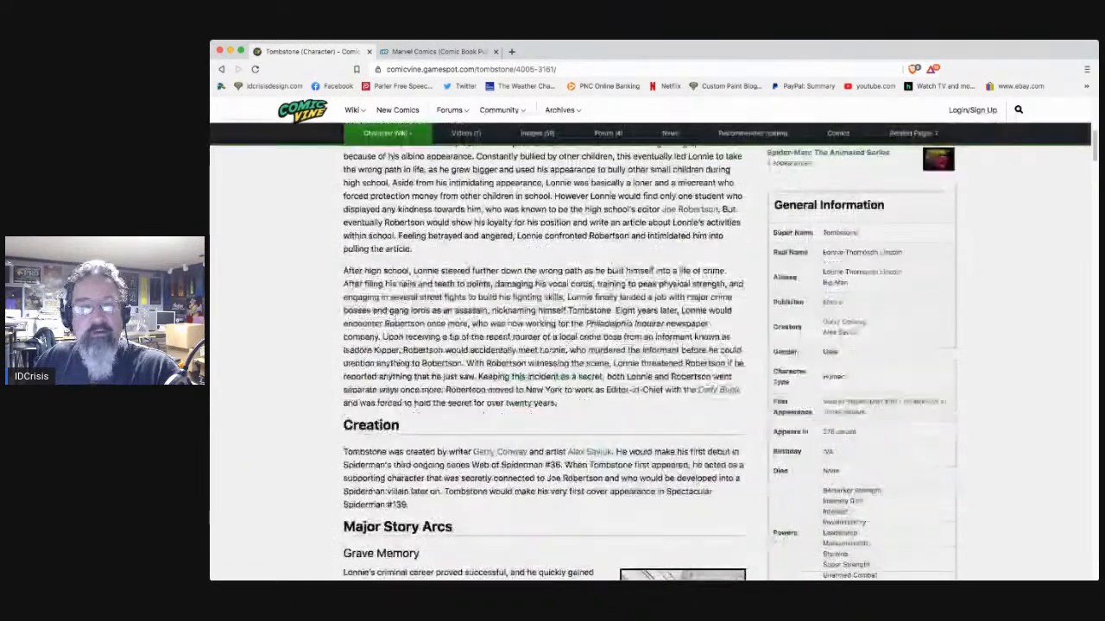
scroll(650, 353, "down", 2)
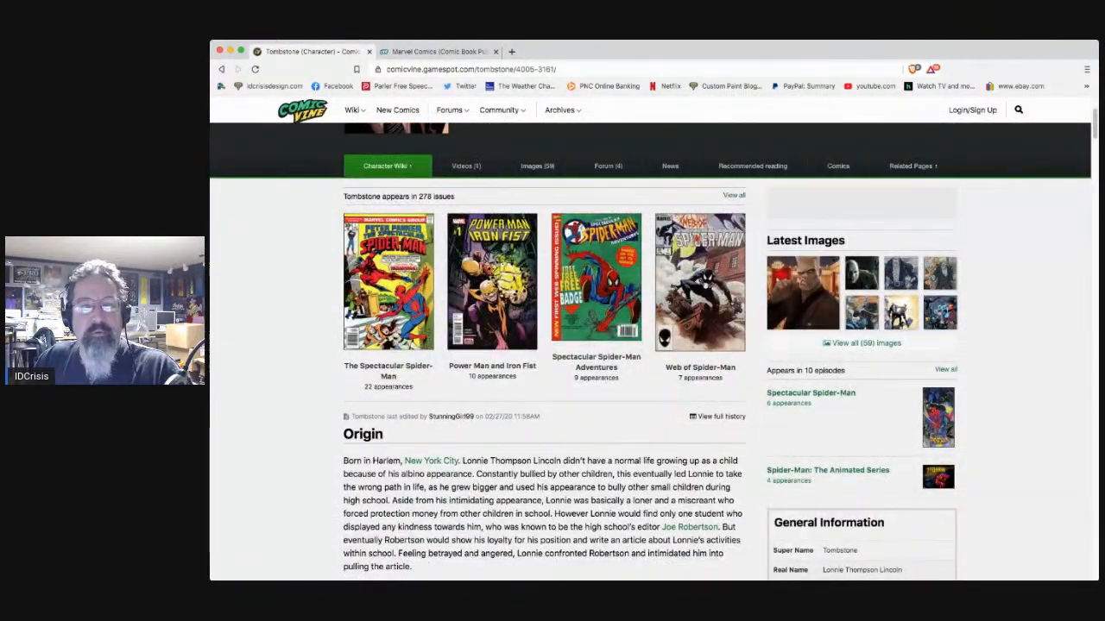
scroll(552, 345, "down", 6)
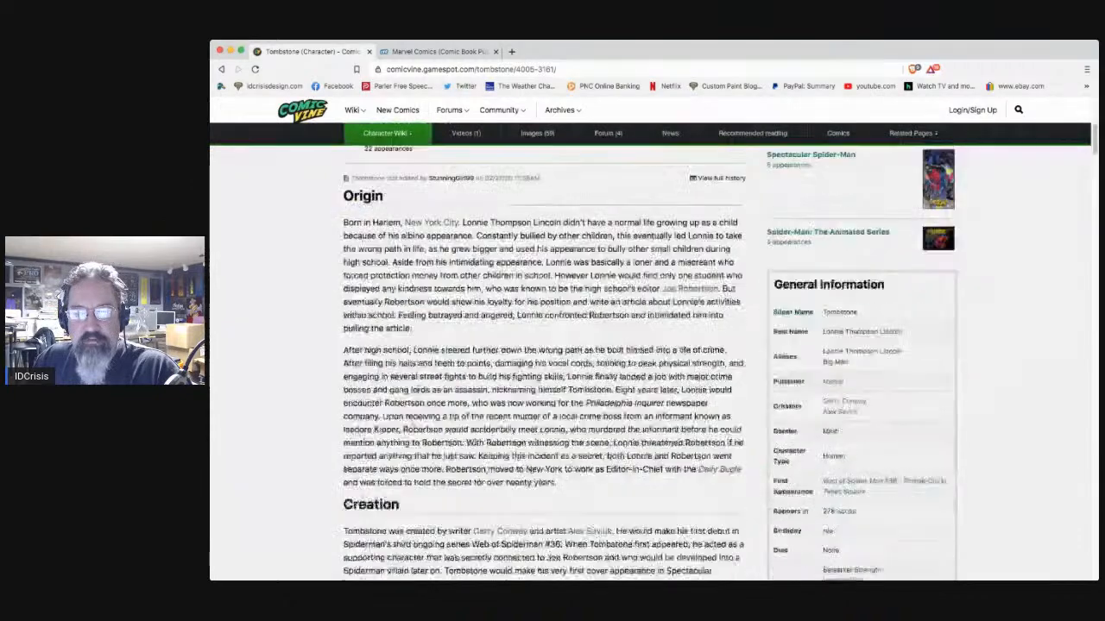
scroll(552, 345, "up", 6)
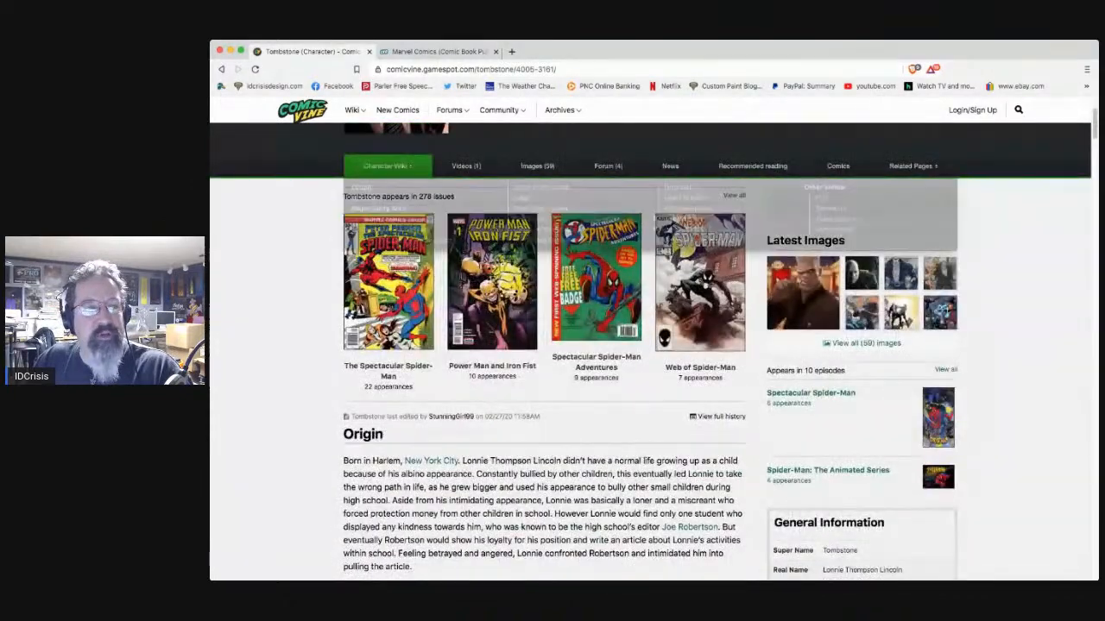
left_click(388, 165)
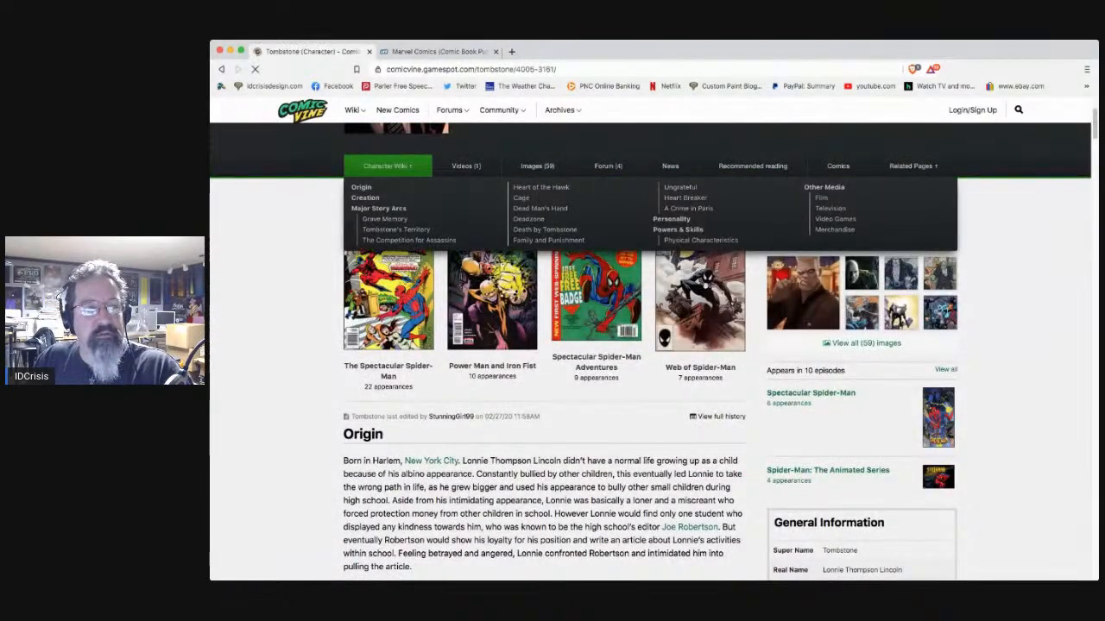
scroll(651, 345, "up", 4)
scroll(552, 345, "down", 5)
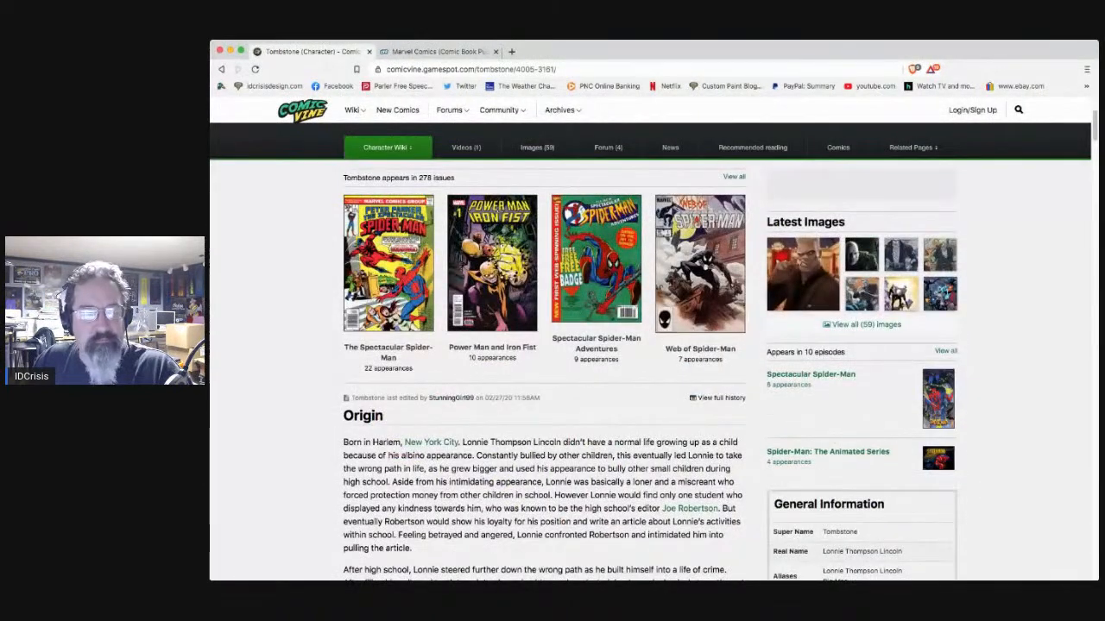
scroll(690, 345, "down", 2)
scroll(690, 345, "up", 6)
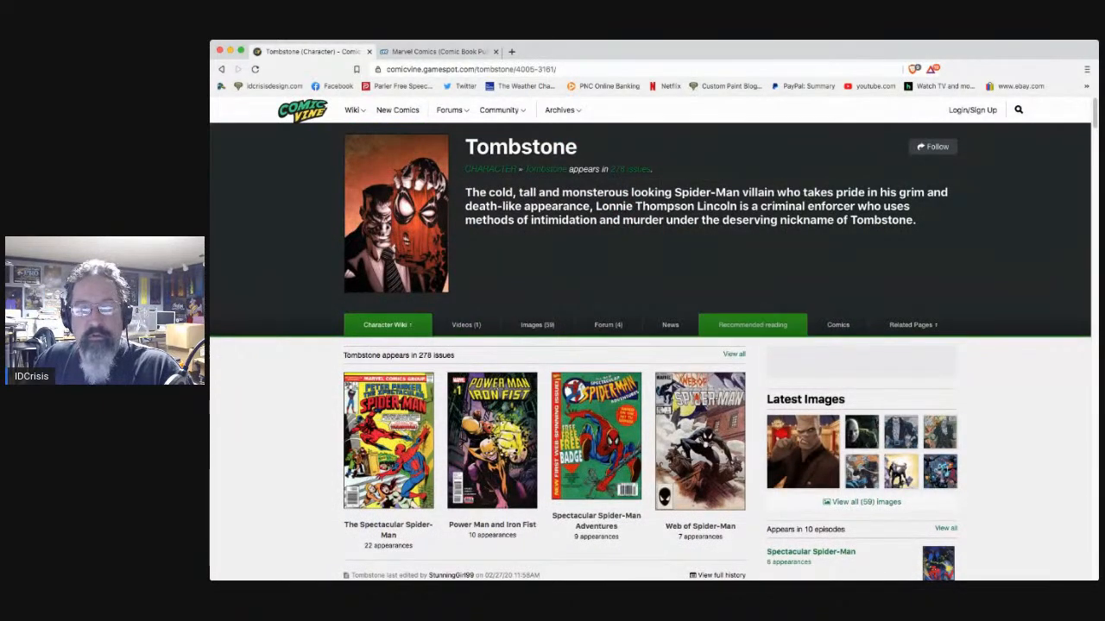
mouse_move(913, 324)
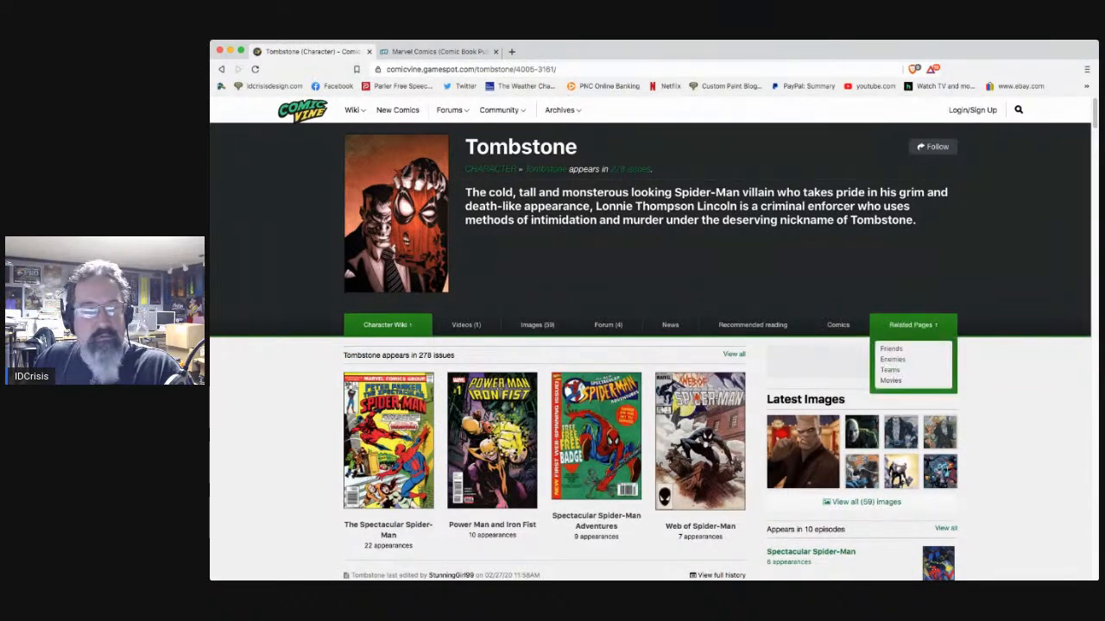
Step: Open Comic Vine's characters wiki and look through the first page of popular characters
mouse_move(354, 110)
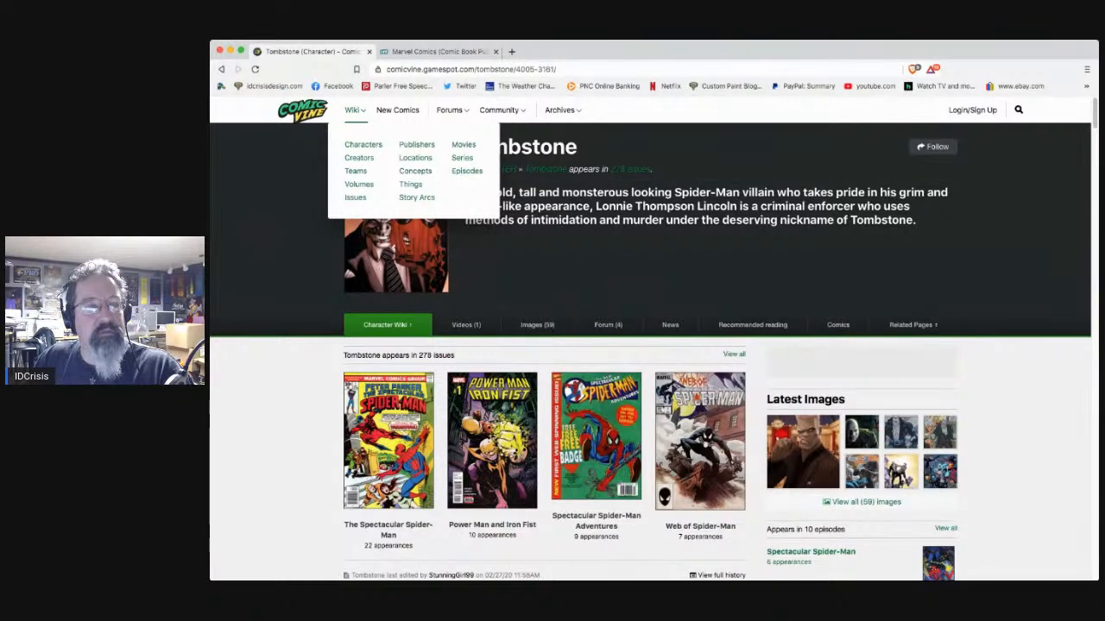
left_click(363, 144)
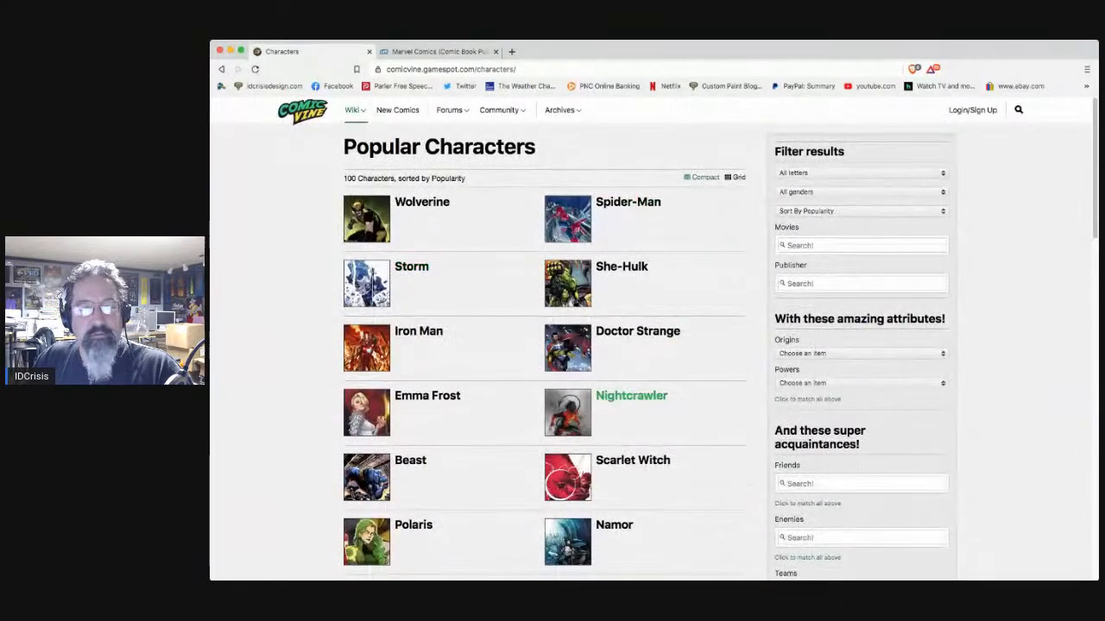
scroll(621, 397, "down", 10)
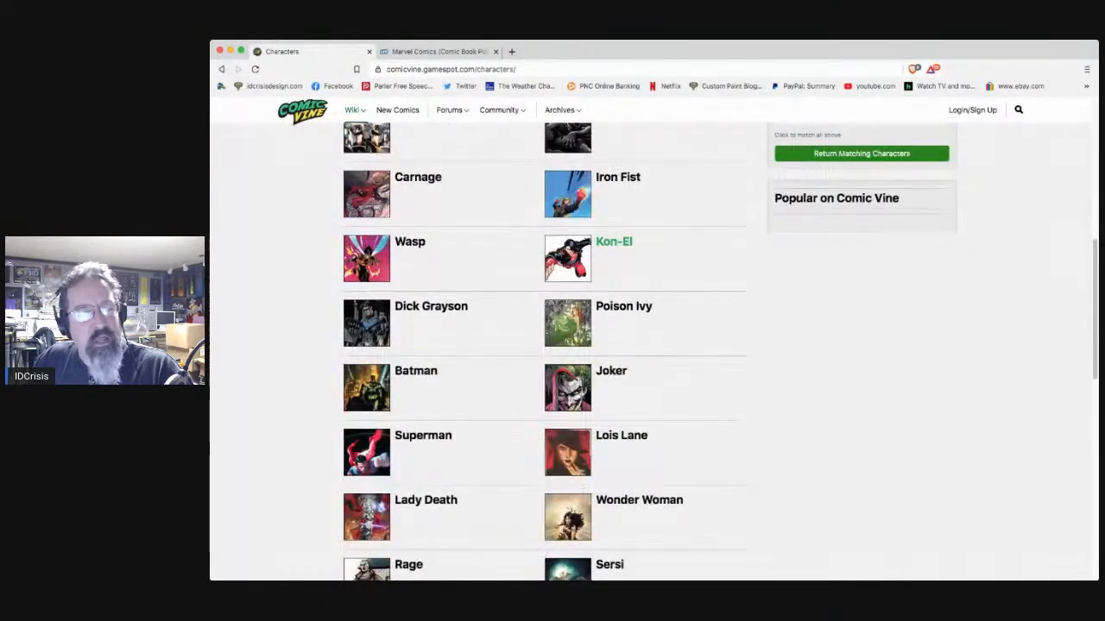
scroll(608, 371, "down", 5)
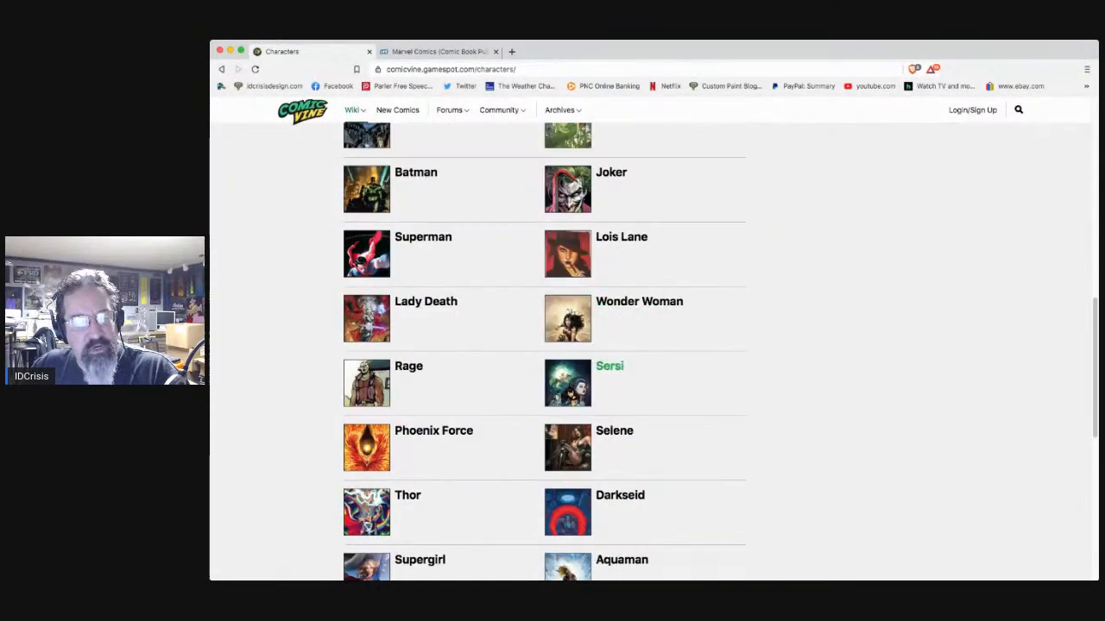
scroll(608, 371, "down", 2)
scroll(608, 372, "down", 10)
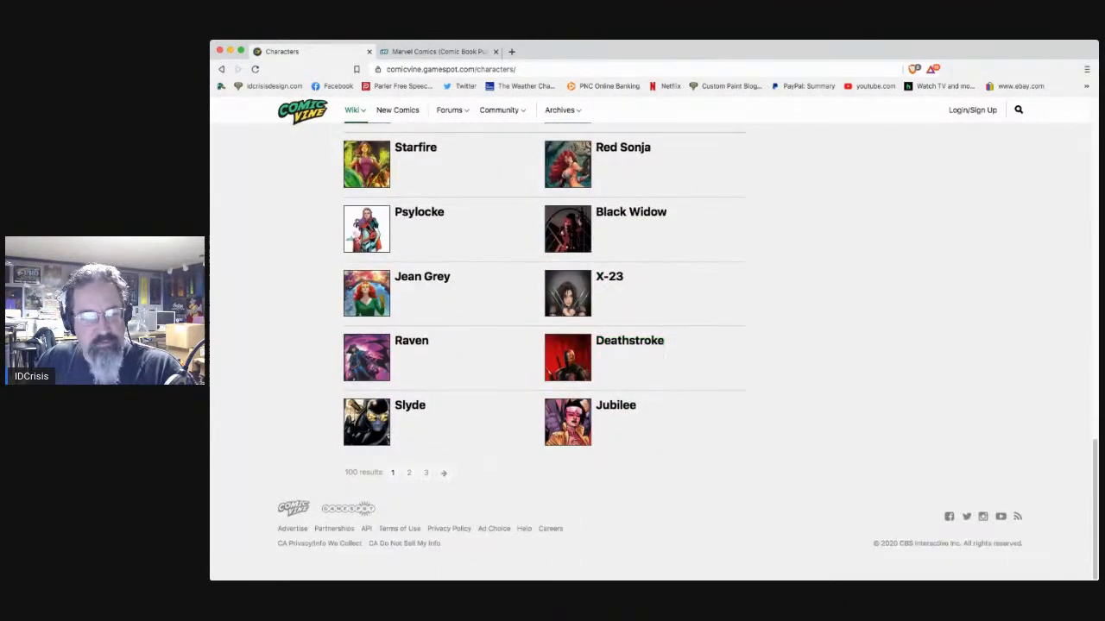
scroll(630, 566, "up", 9)
scroll(630, 565, "up", 20)
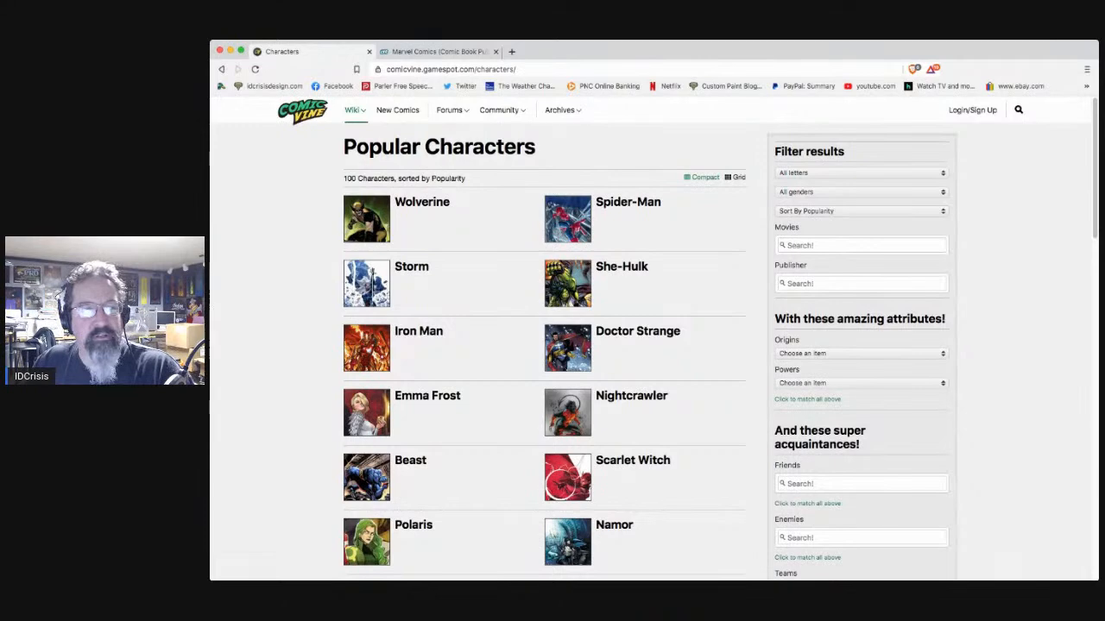
scroll(635, 337, "down", 3)
scroll(621, 423, "down", 3)
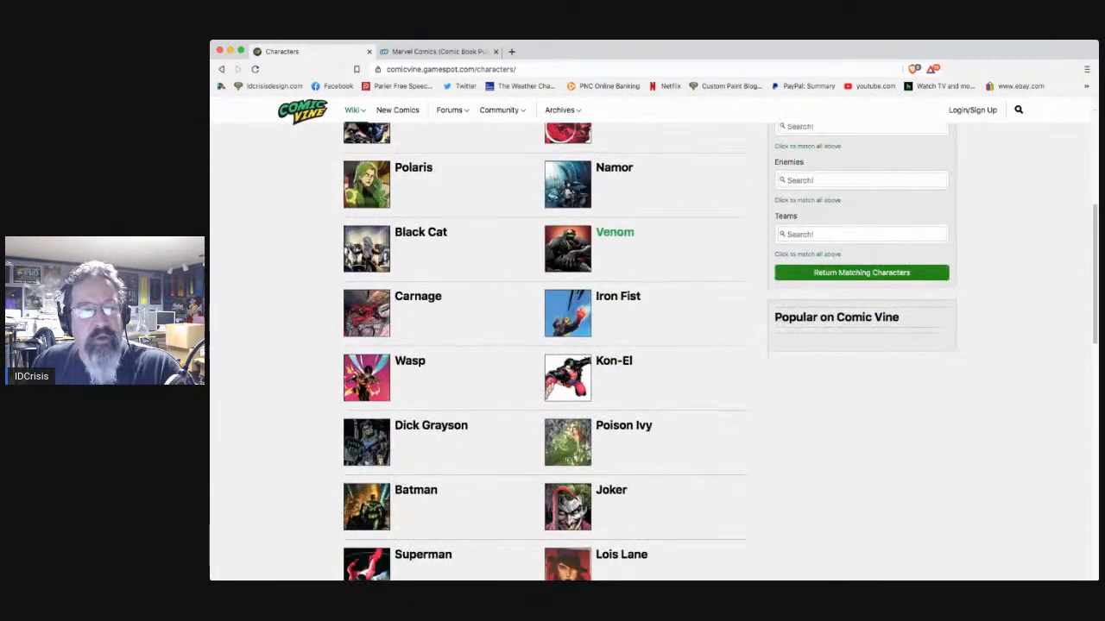
scroll(621, 423, "down", 2)
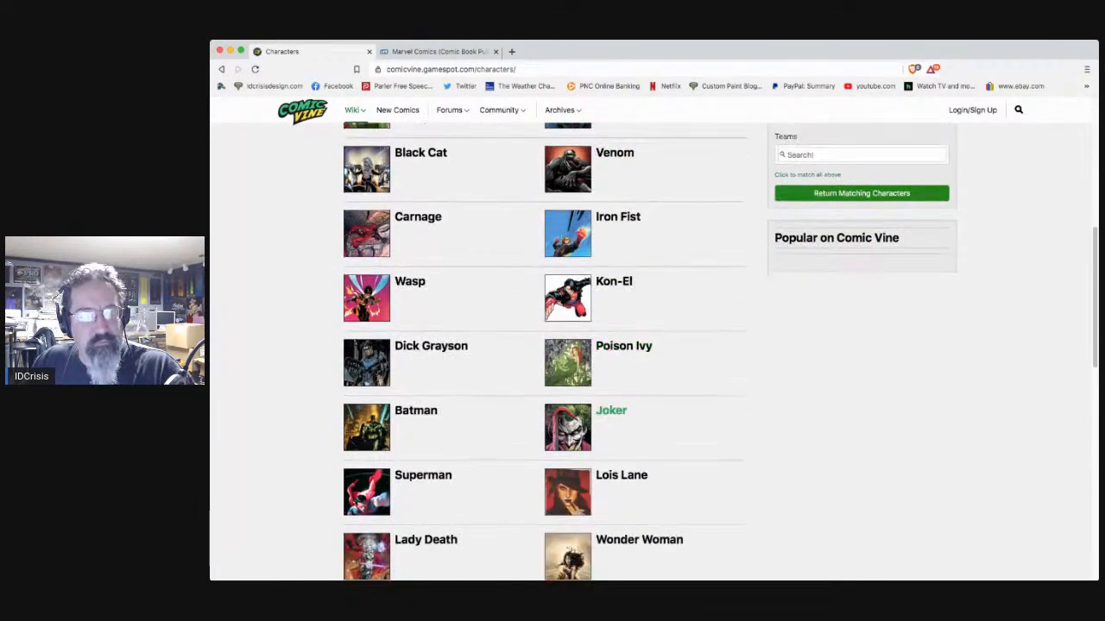
scroll(621, 415, "down", 1)
scroll(622, 414, "down", 3)
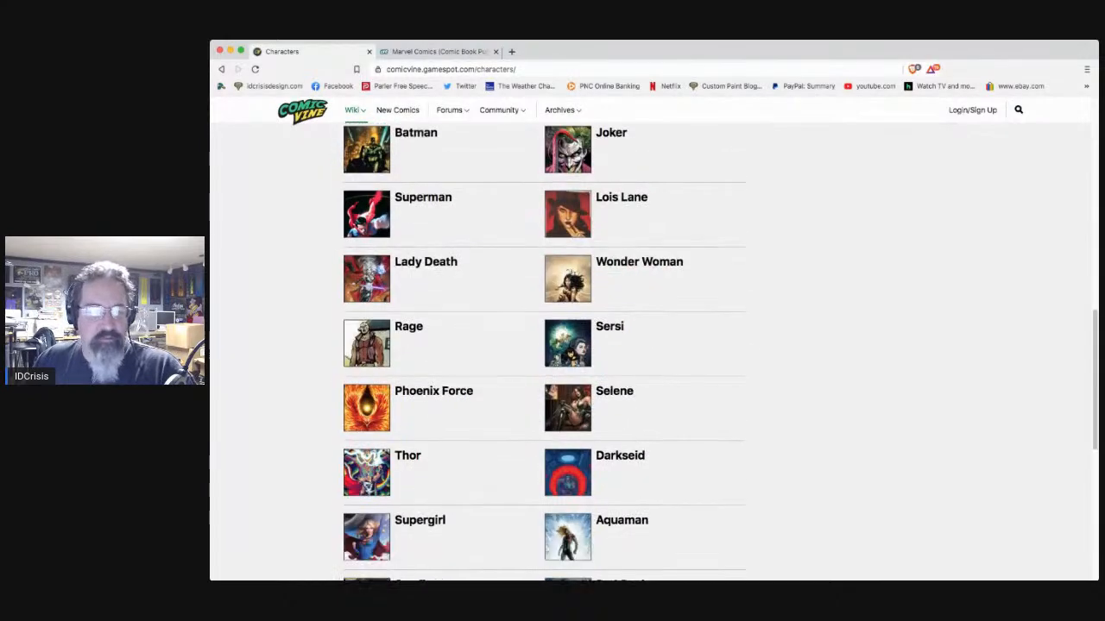
scroll(621, 405, "down", 1)
scroll(622, 405, "down", 2)
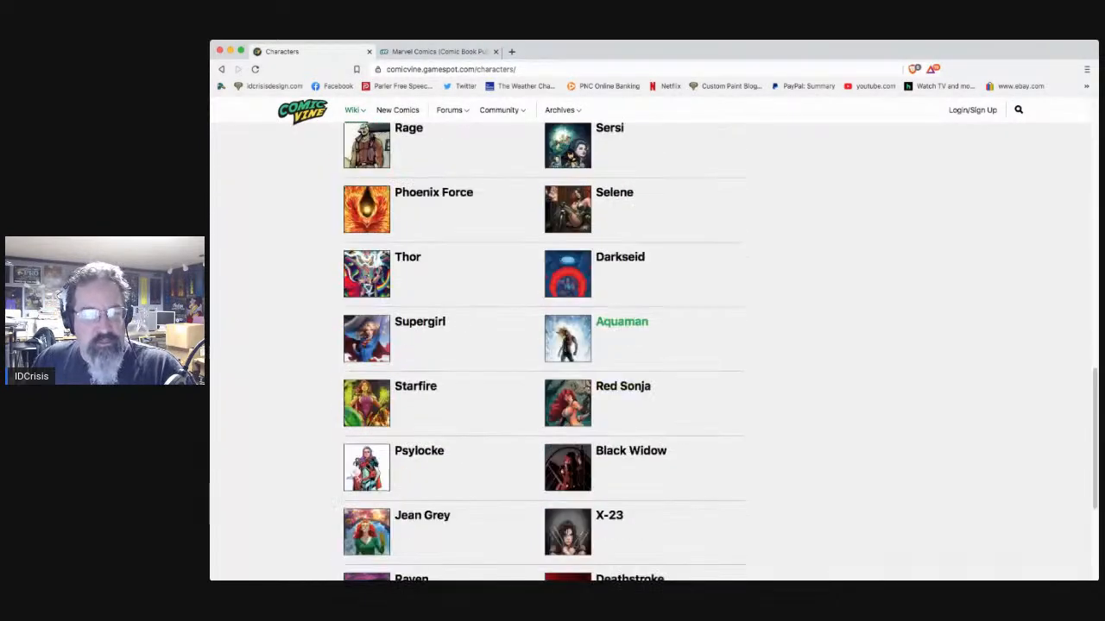
scroll(629, 384, "down", 2)
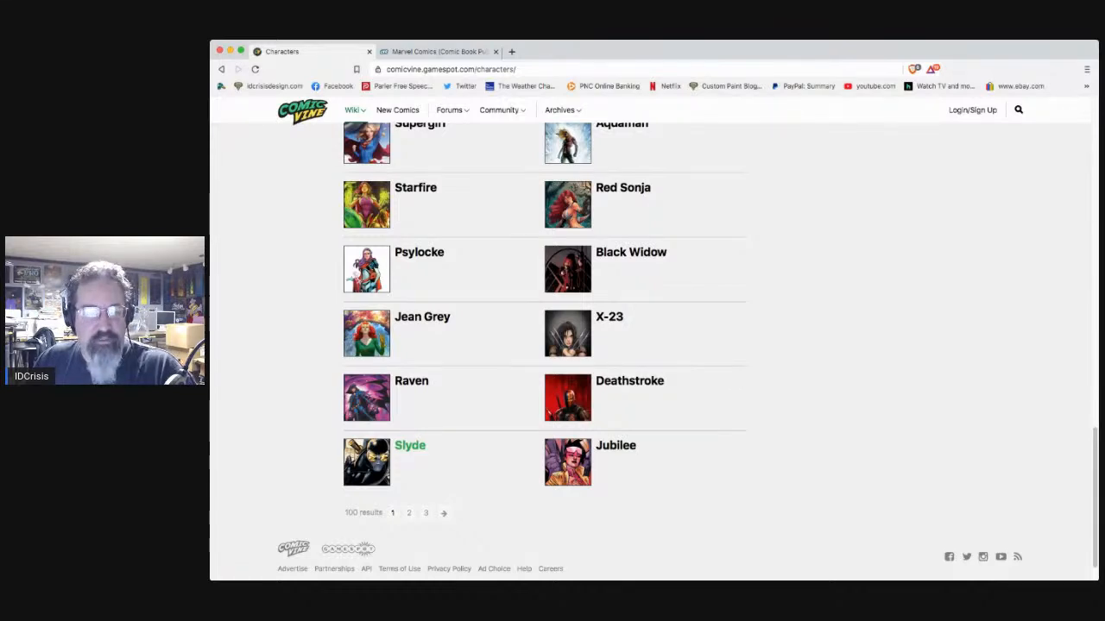
Step: Open Slyde's Comic Vine page and examine the origin, story arcs, NYPD Slyde and powers sections
left_click(410, 445)
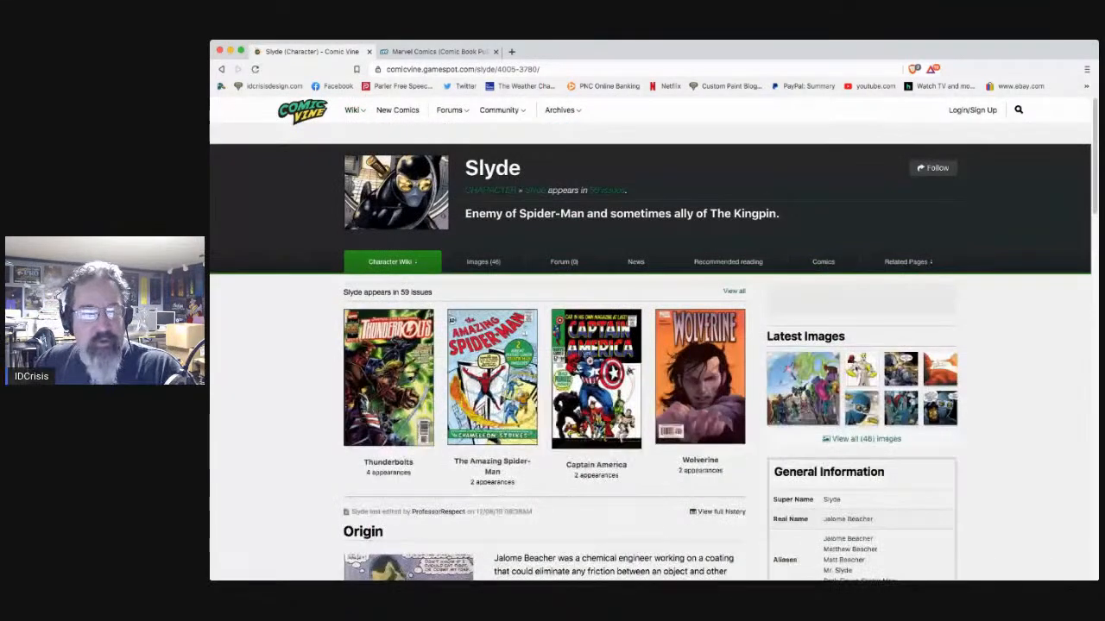
scroll(648, 363, "down", 2)
scroll(647, 362, "down", 3)
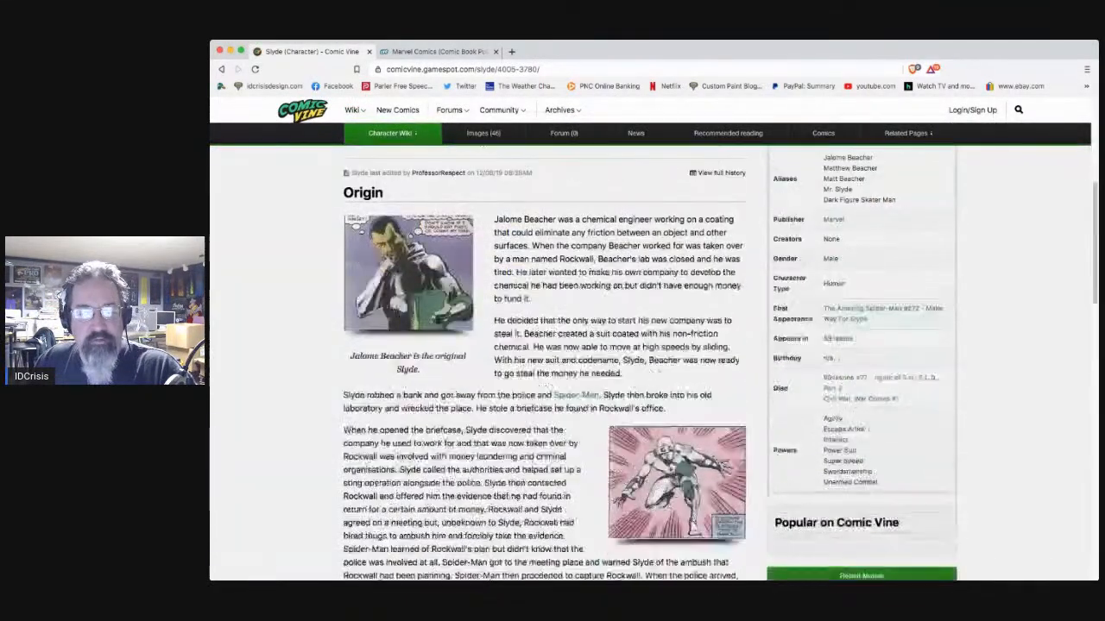
scroll(647, 362, "down", 1)
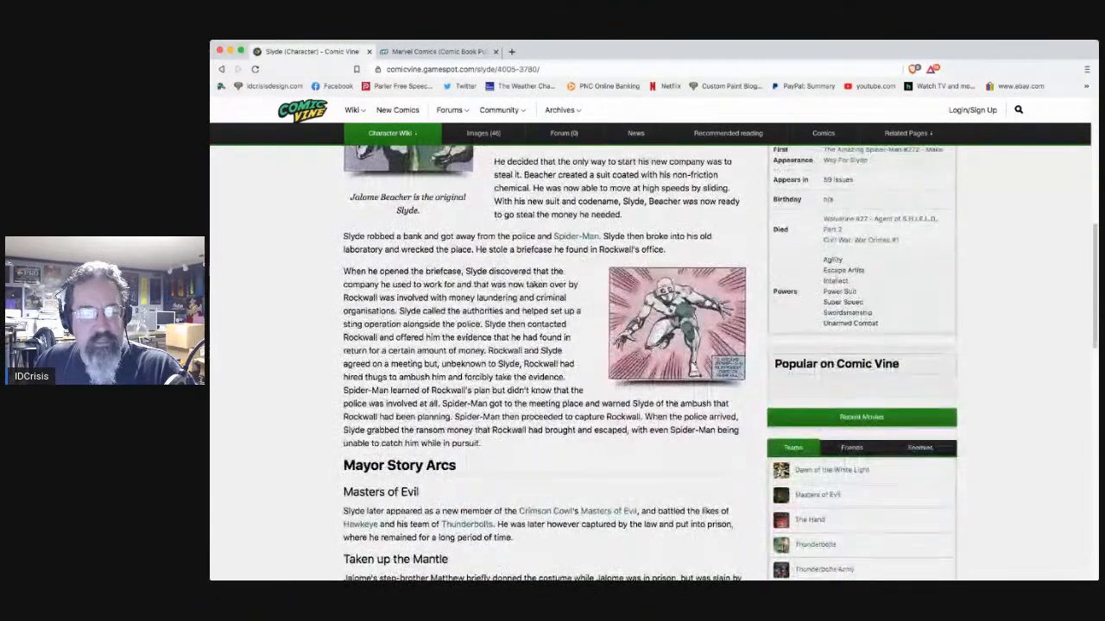
scroll(543, 362, "up", 4)
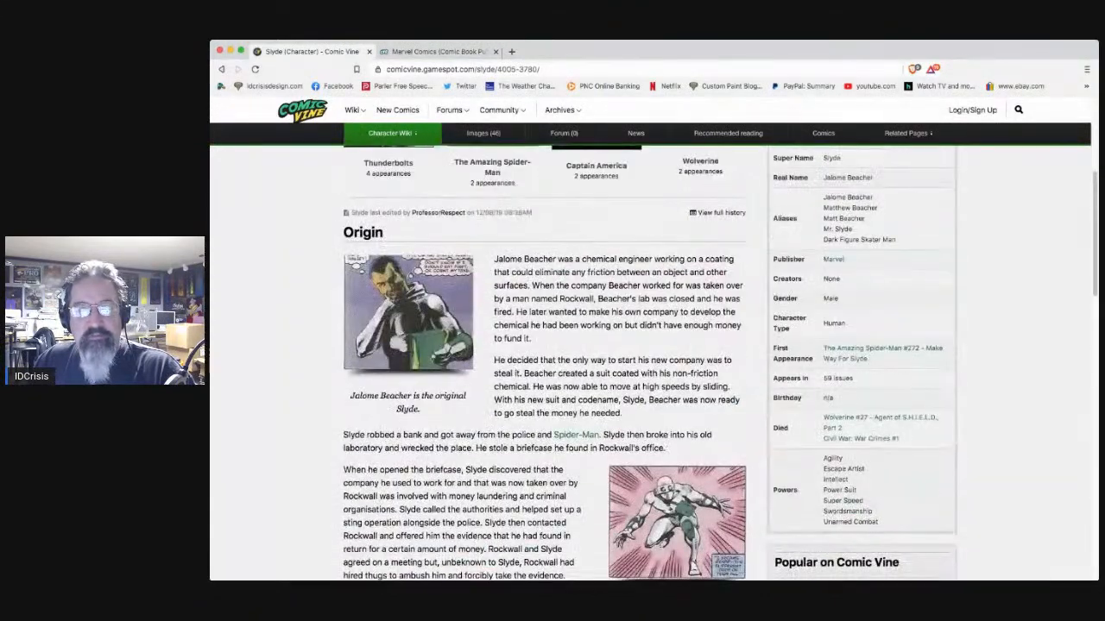
scroll(544, 363, "down", 4)
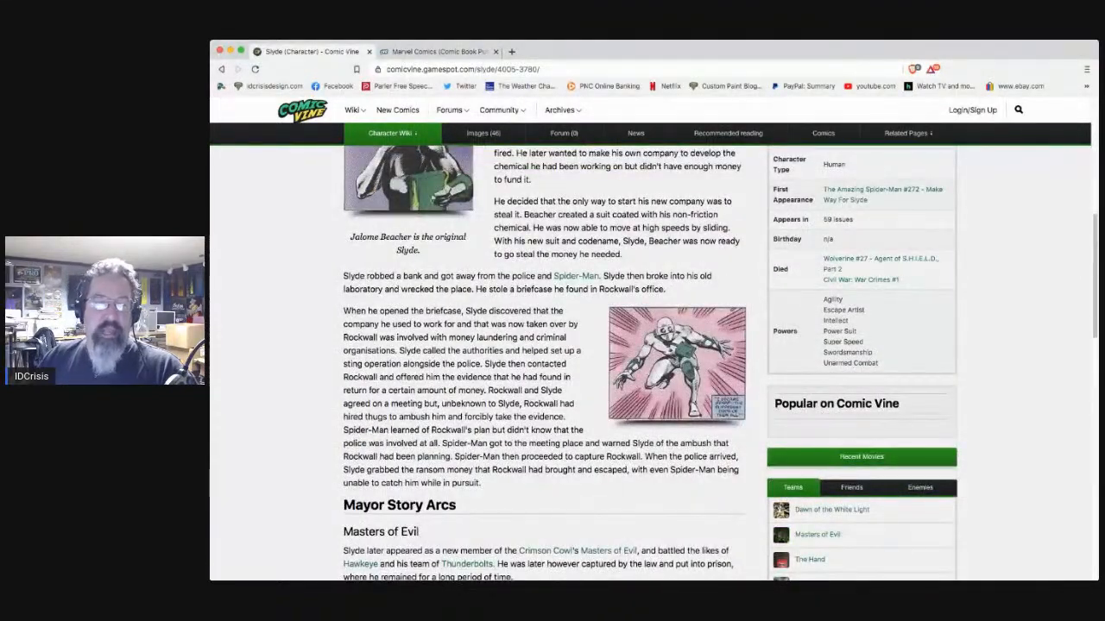
scroll(543, 363, "down", 2)
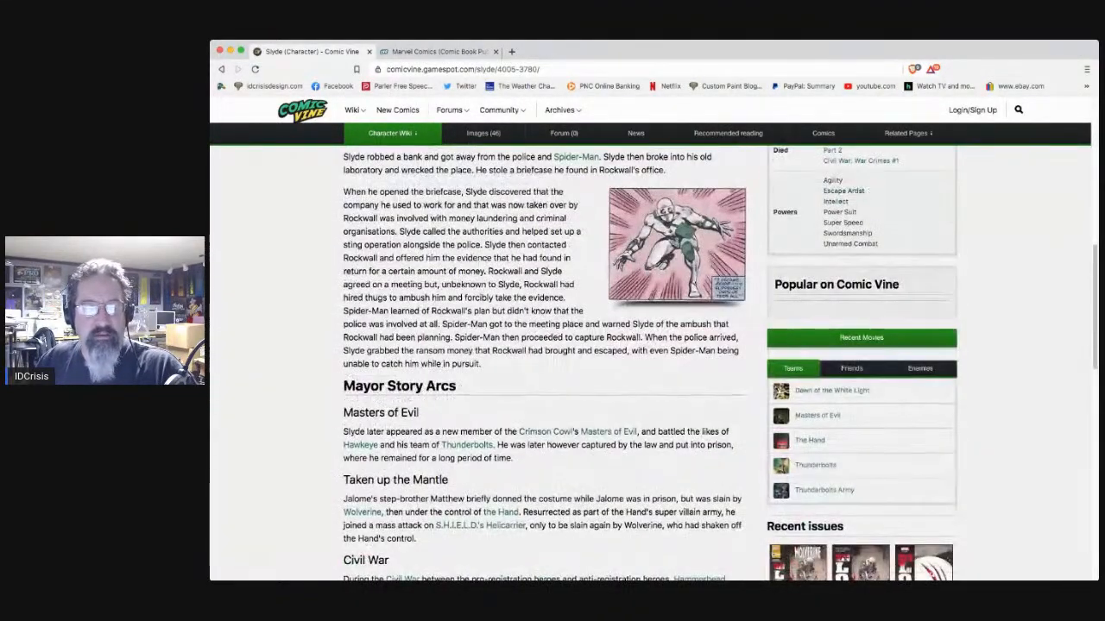
scroll(543, 363, "down", 5)
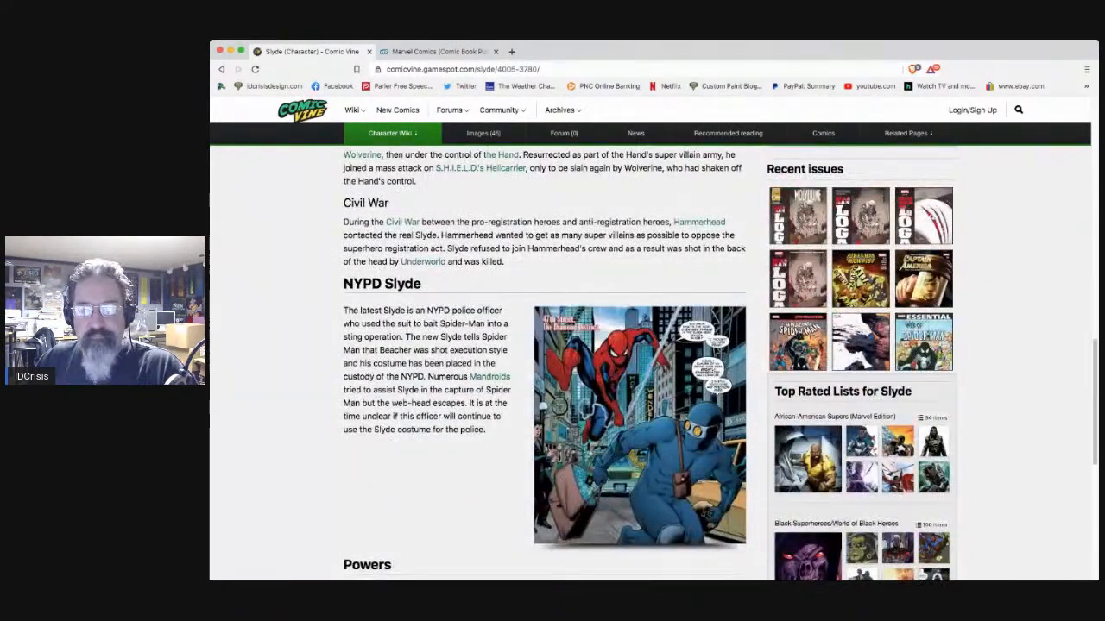
scroll(544, 363, "down", 3)
scroll(544, 362, "up", 9)
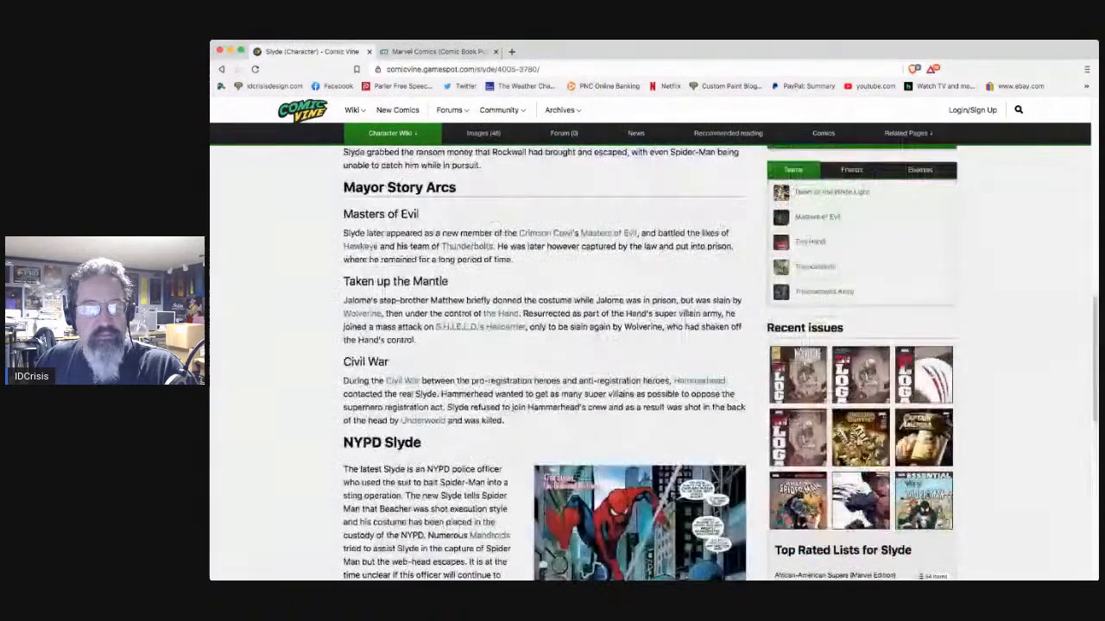
scroll(543, 362, "down", 5)
scroll(544, 362, "down", 3)
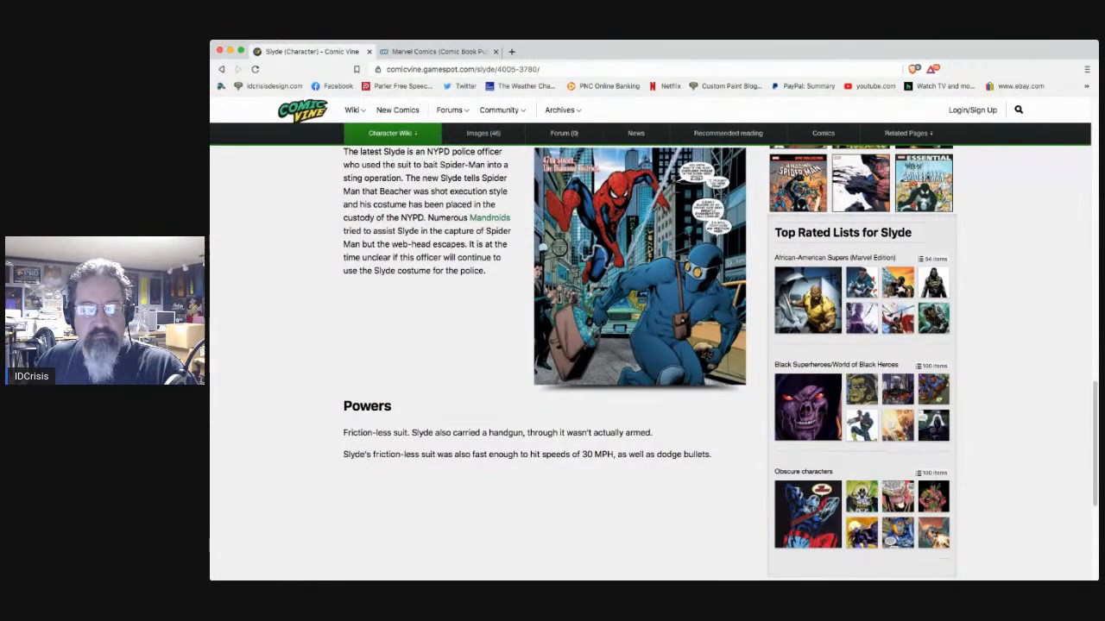
scroll(543, 363, "up", 3)
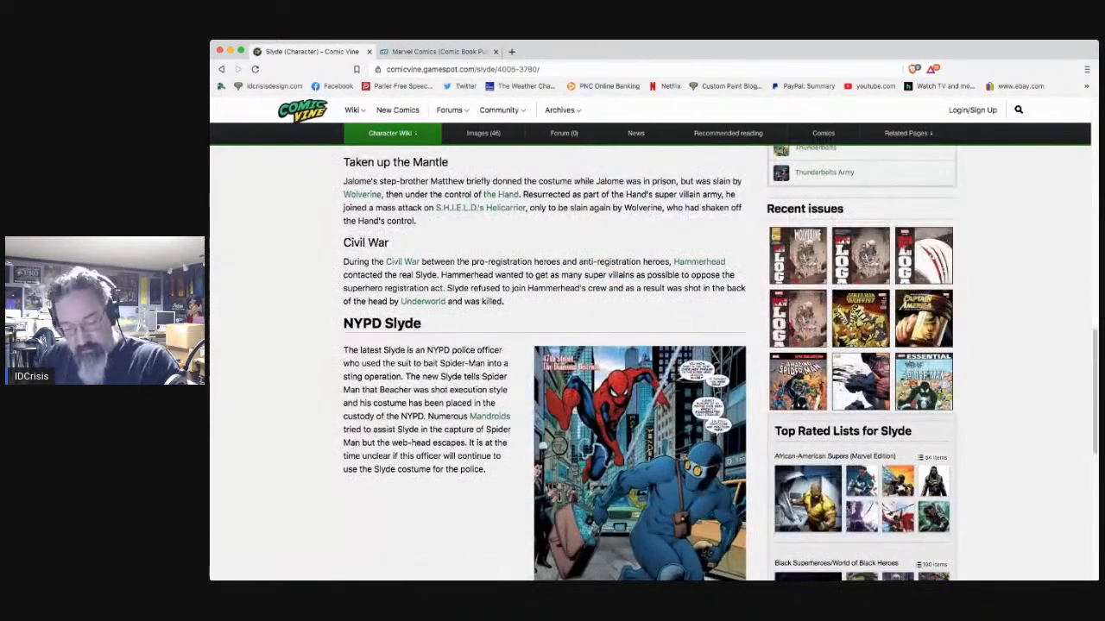
scroll(544, 363, "up", 15)
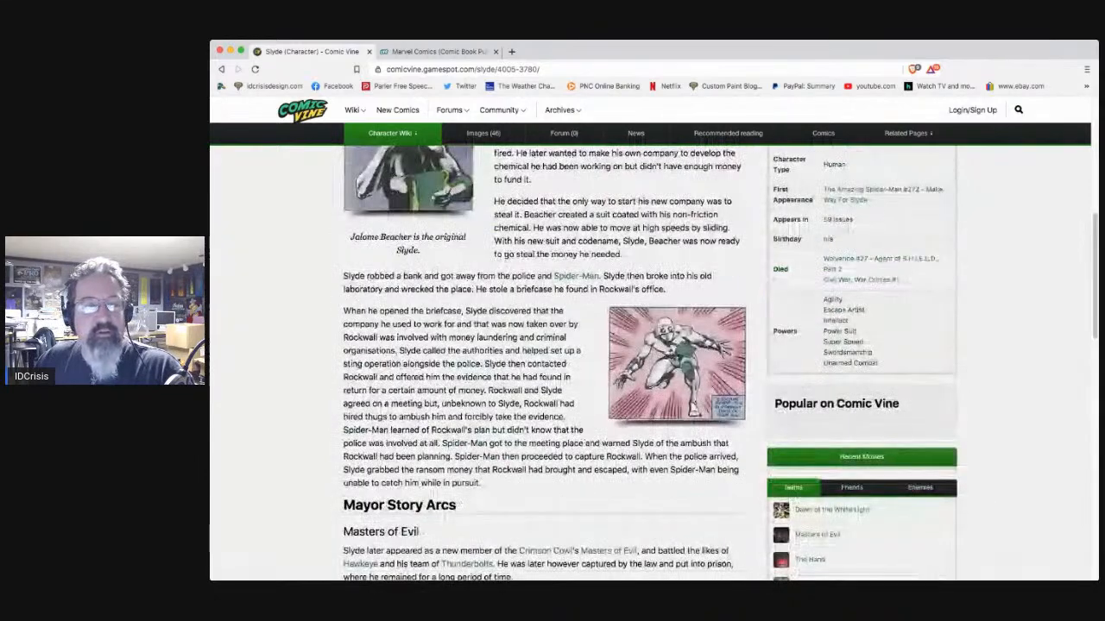
Step: Review Slyde's issue appearances and general information, including aliases, first appearance and powers, alongside the origin text
scroll(544, 362, "up", 3)
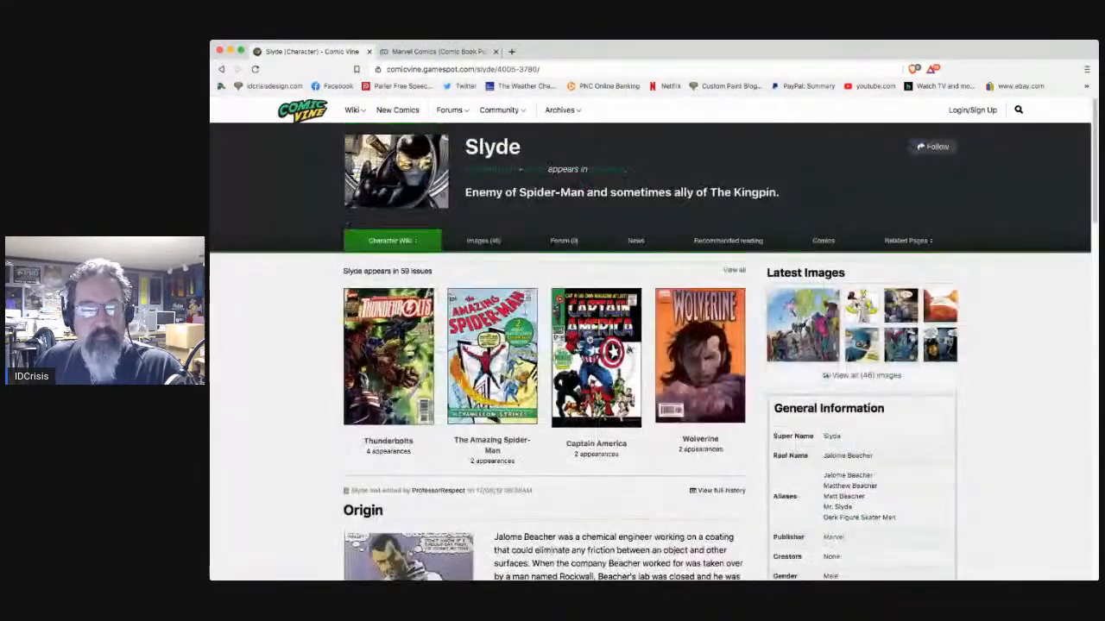
scroll(544, 363, "down", 4)
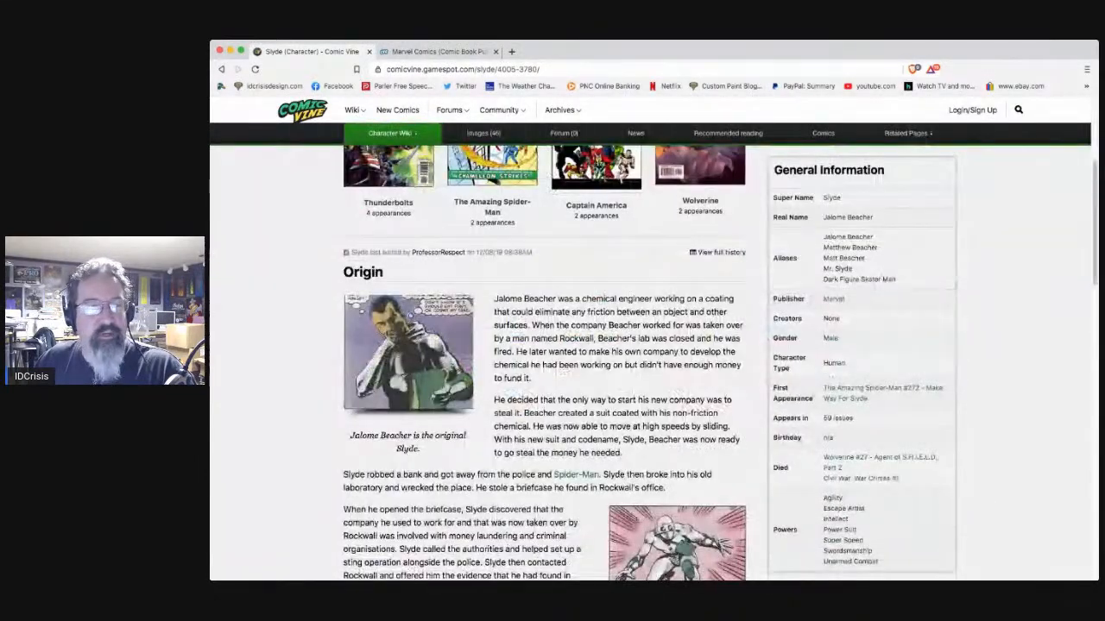
scroll(544, 362, "down", 2)
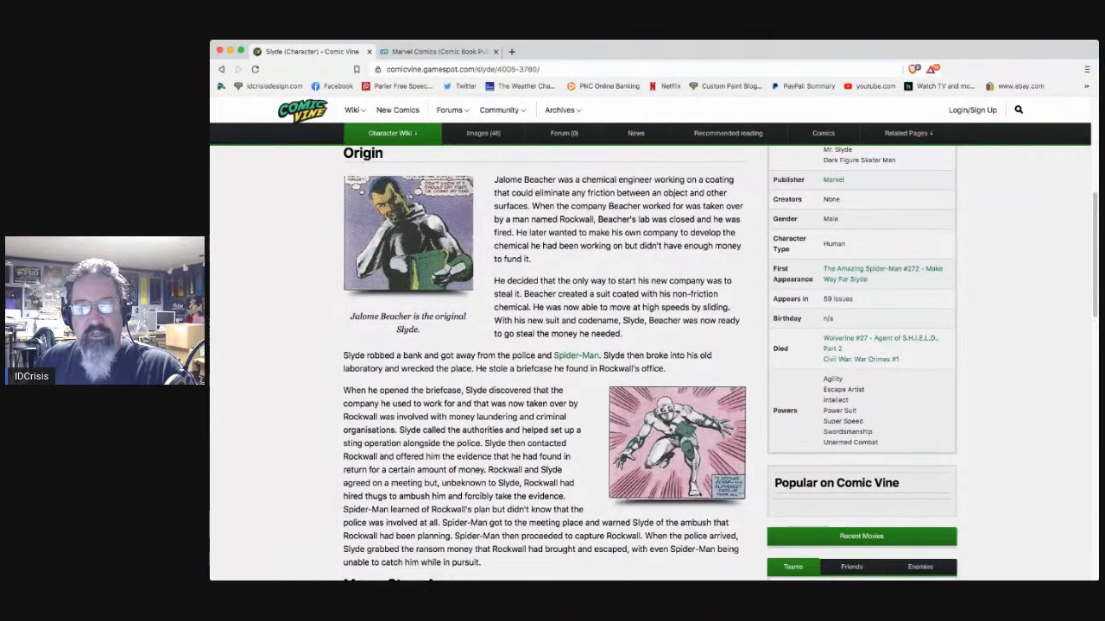
scroll(544, 363, "up", 3)
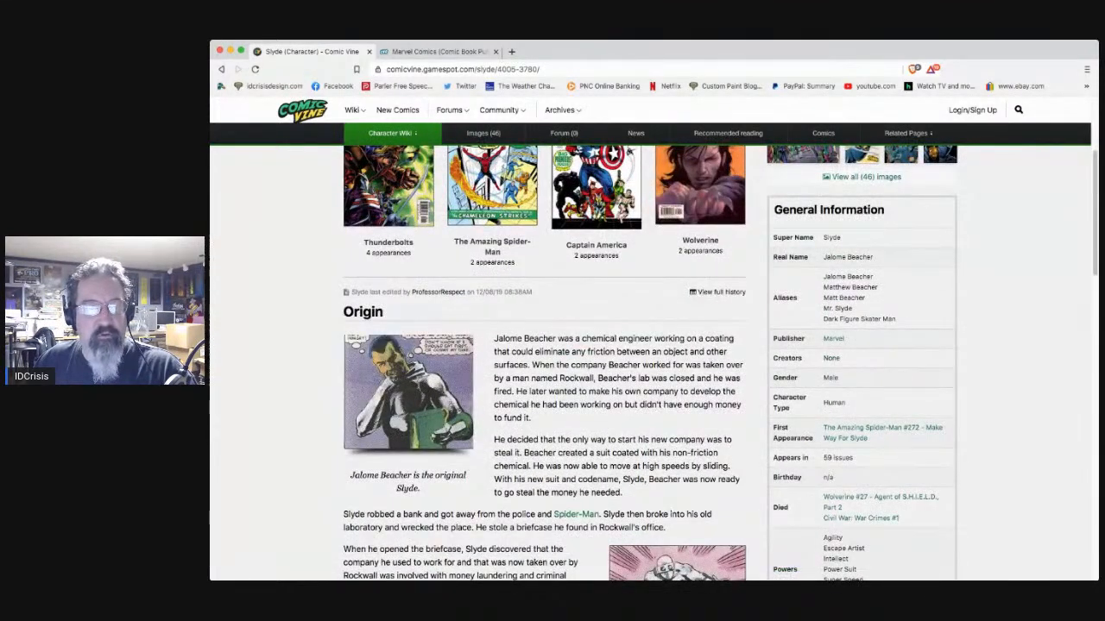
scroll(544, 363, "down", 1)
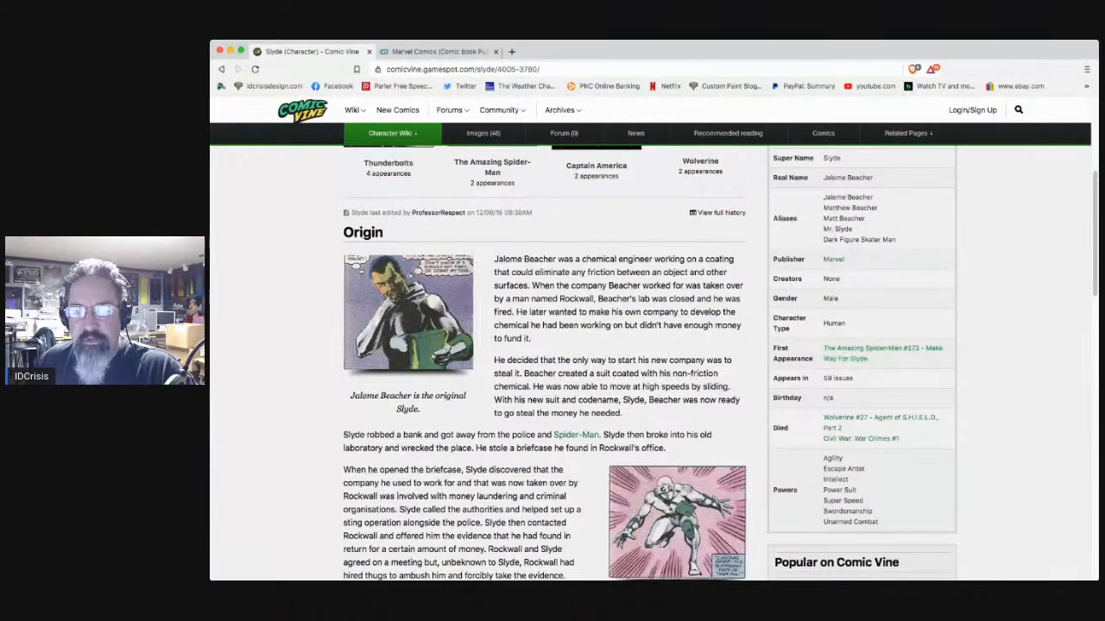
scroll(544, 362, "down", 3)
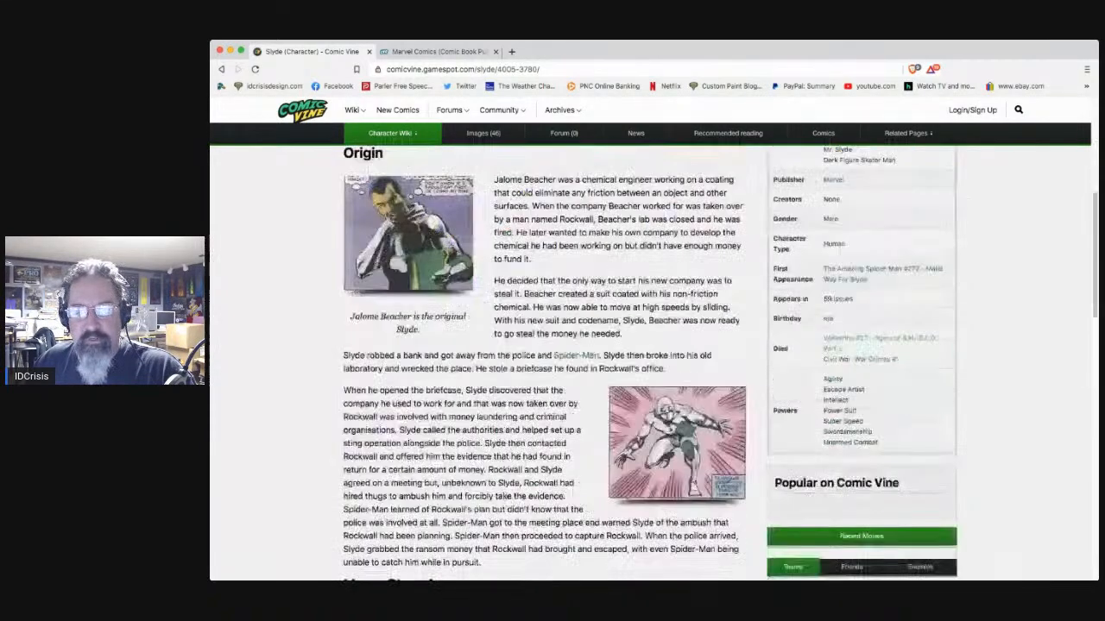
scroll(544, 363, "down", 2)
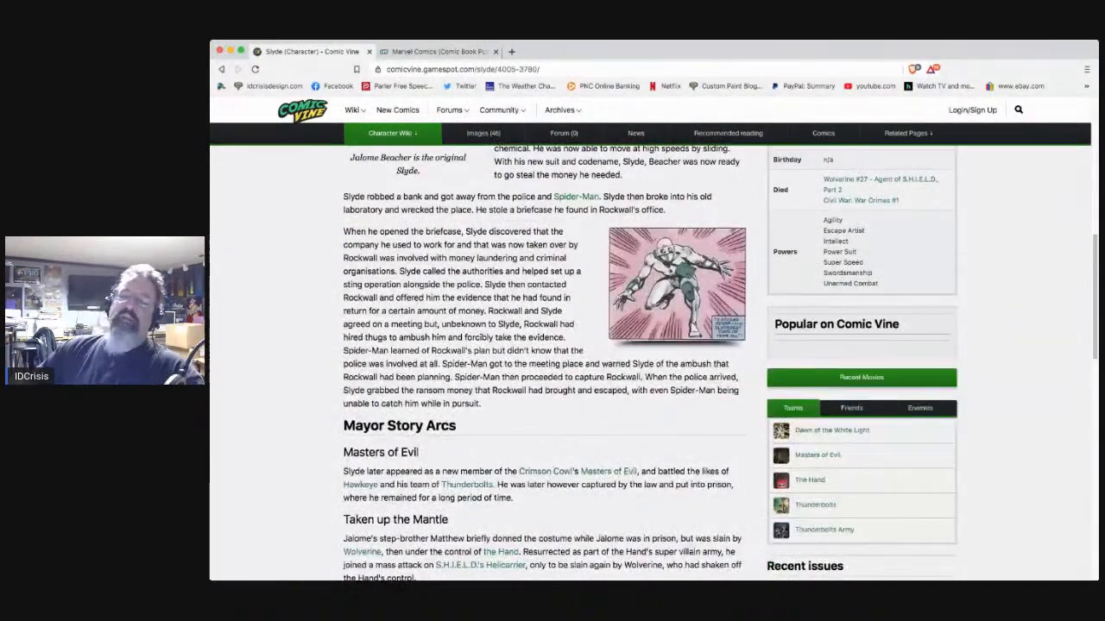
scroll(543, 362, "up", 3)
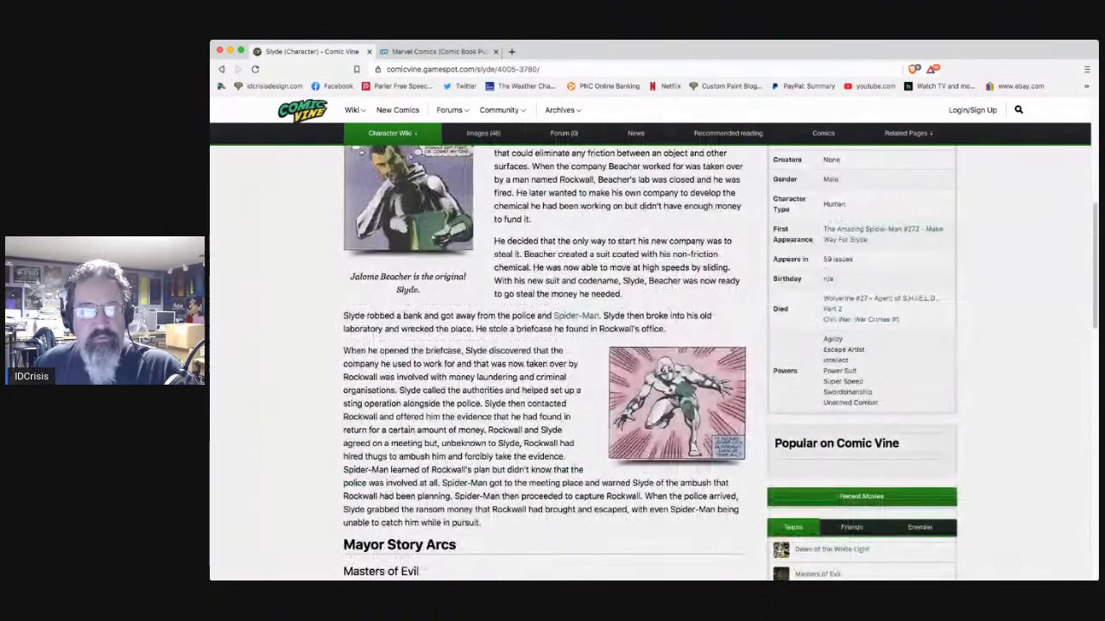
scroll(543, 362, "up", 3)
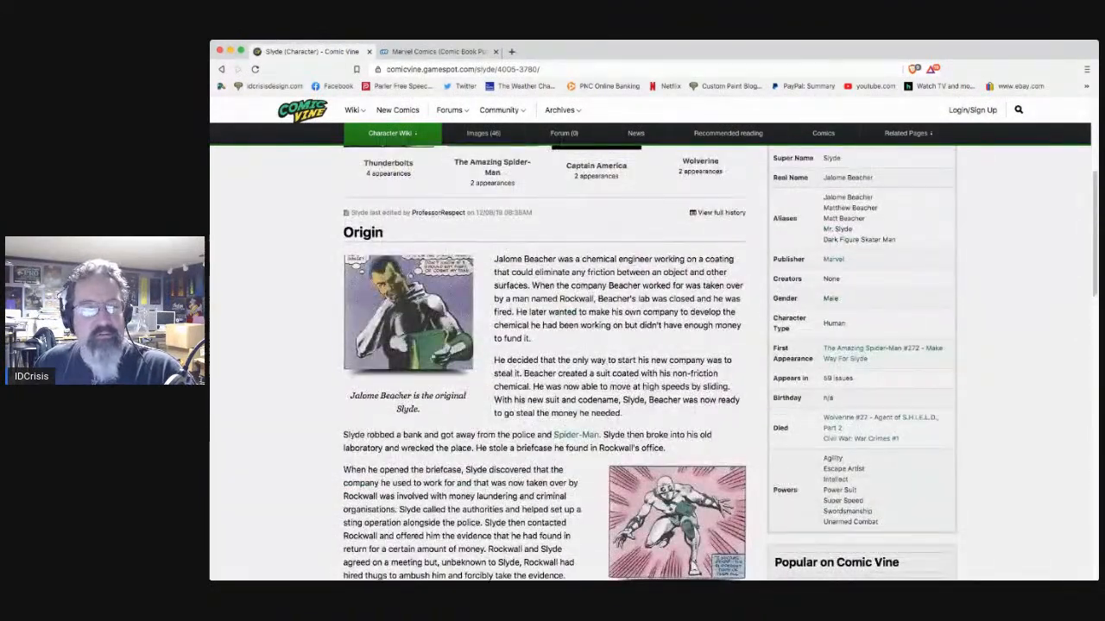
scroll(543, 362, "up", 4)
Step: Return to the popular characters list, look back through it up to its filter options, and close the Comic Vine page
left_click(222, 69)
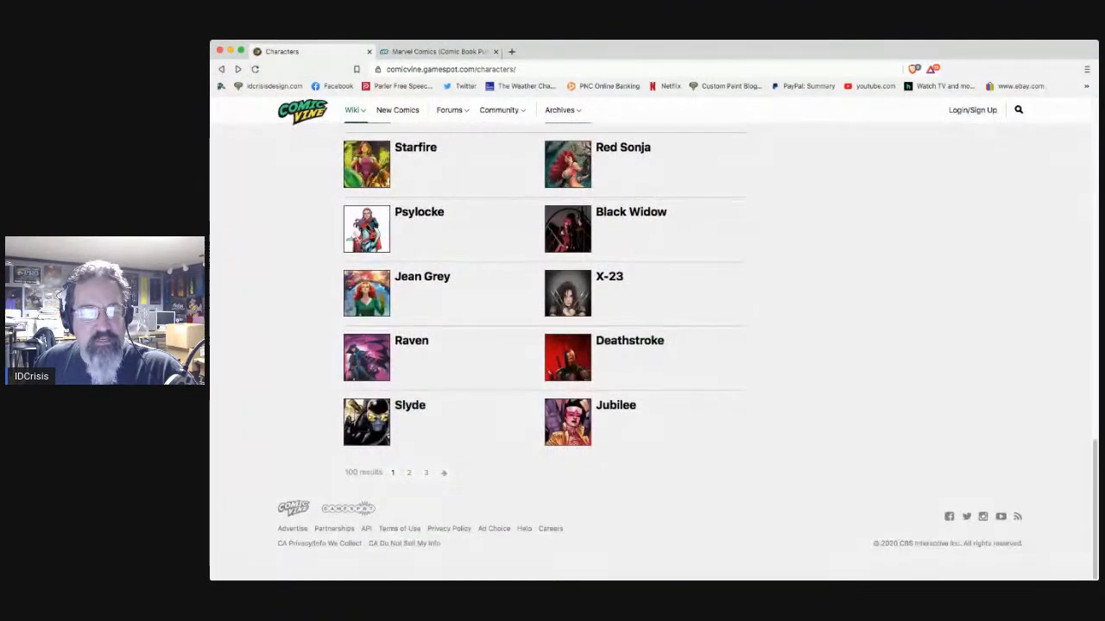
scroll(544, 363, "up", 5)
scroll(608, 367, "up", 20)
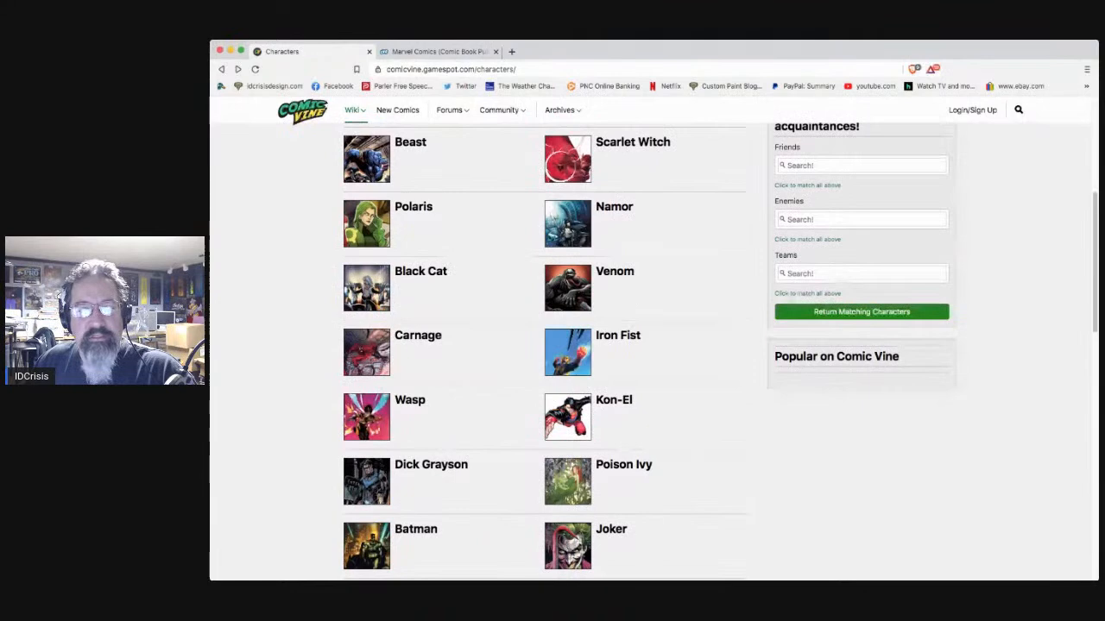
scroll(613, 365, "up", 3)
scroll(613, 365, "down", 2)
scroll(613, 365, "up", 2)
scroll(614, 366, "up", 1)
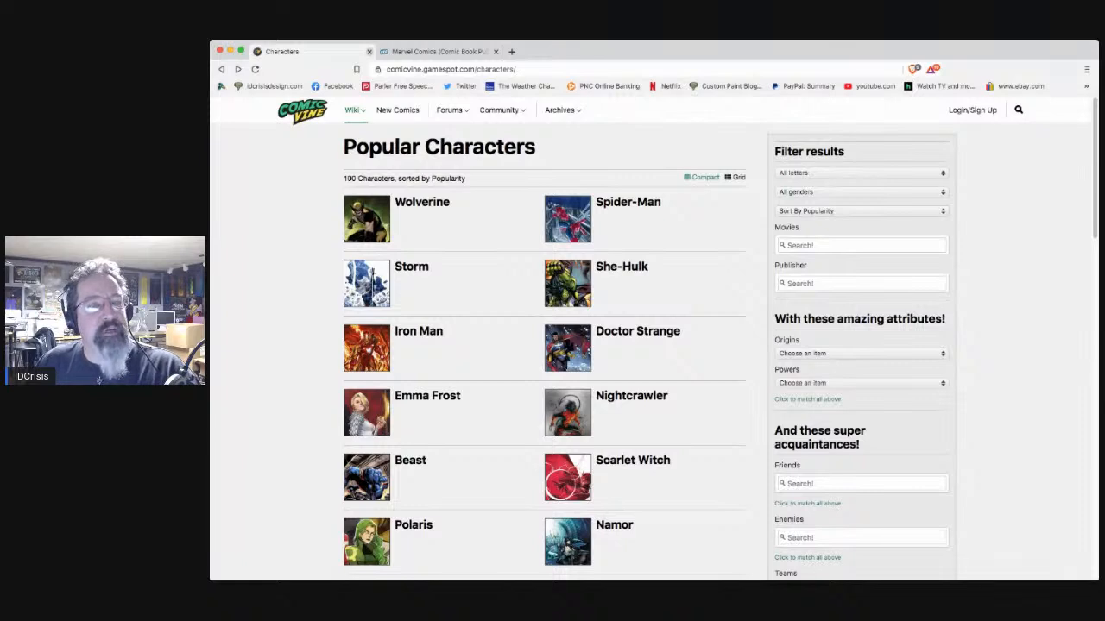
left_click(368, 51)
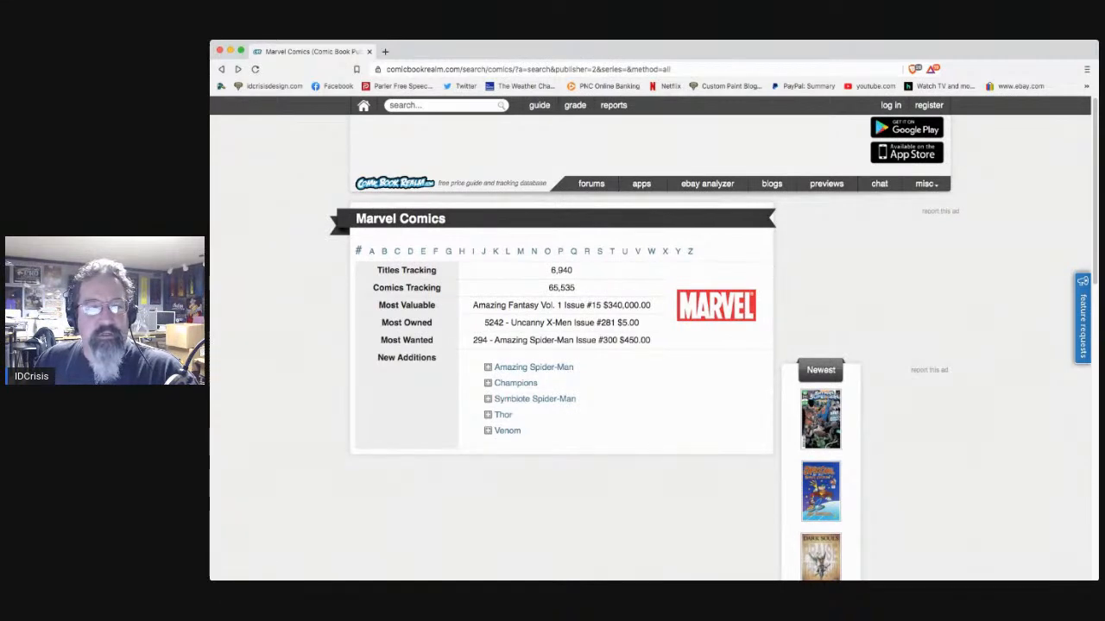
Step: Search Comic Book Realm for "byrne"
left_click(390, 104)
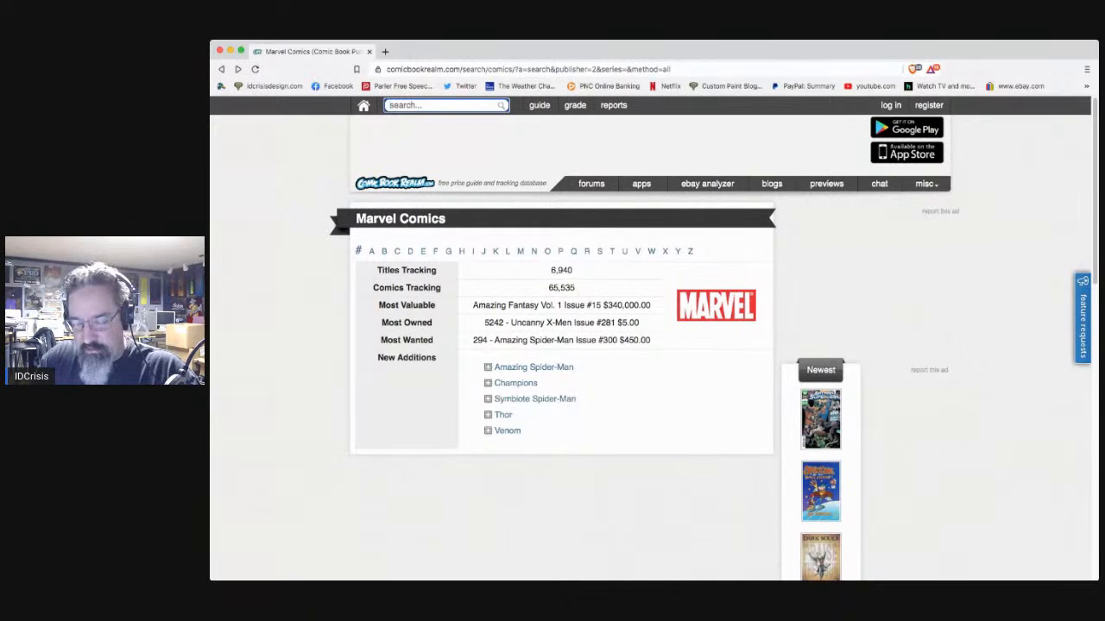
type("byrne")
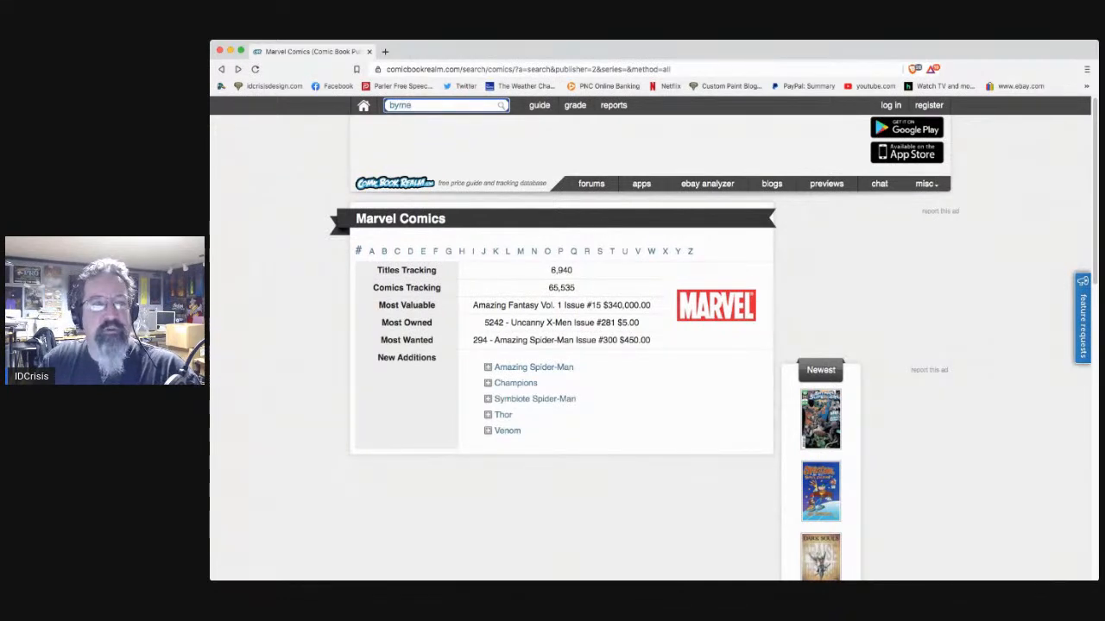
key("Return")
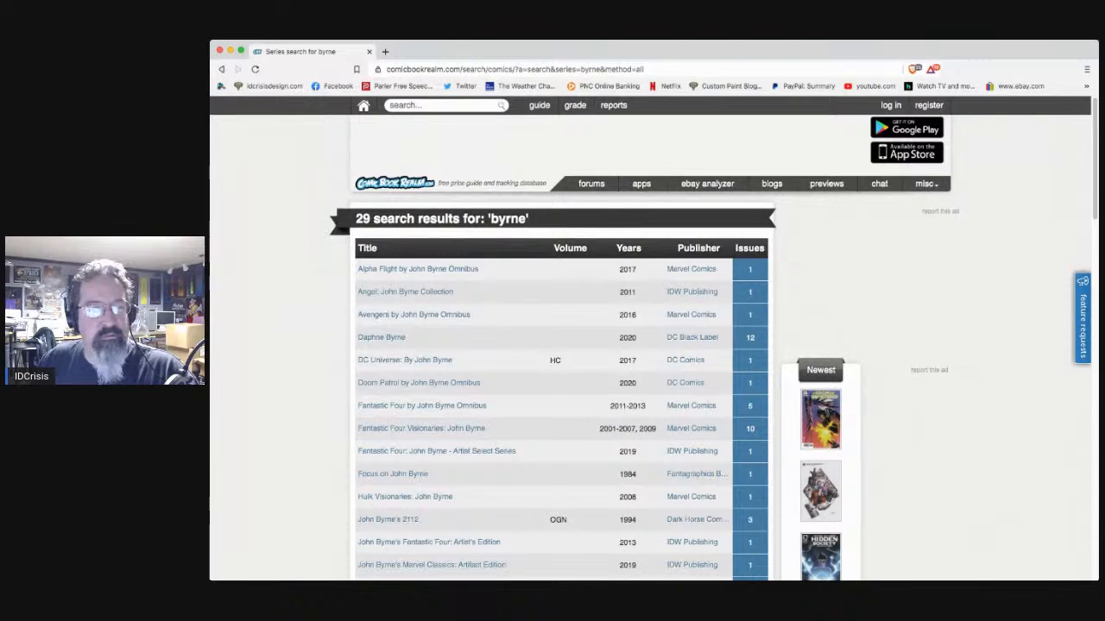
Step: Open the Alpha Flight by John Byrne Omnibus entry and examine its issue details, cover, description and collected issues
key("super+[")
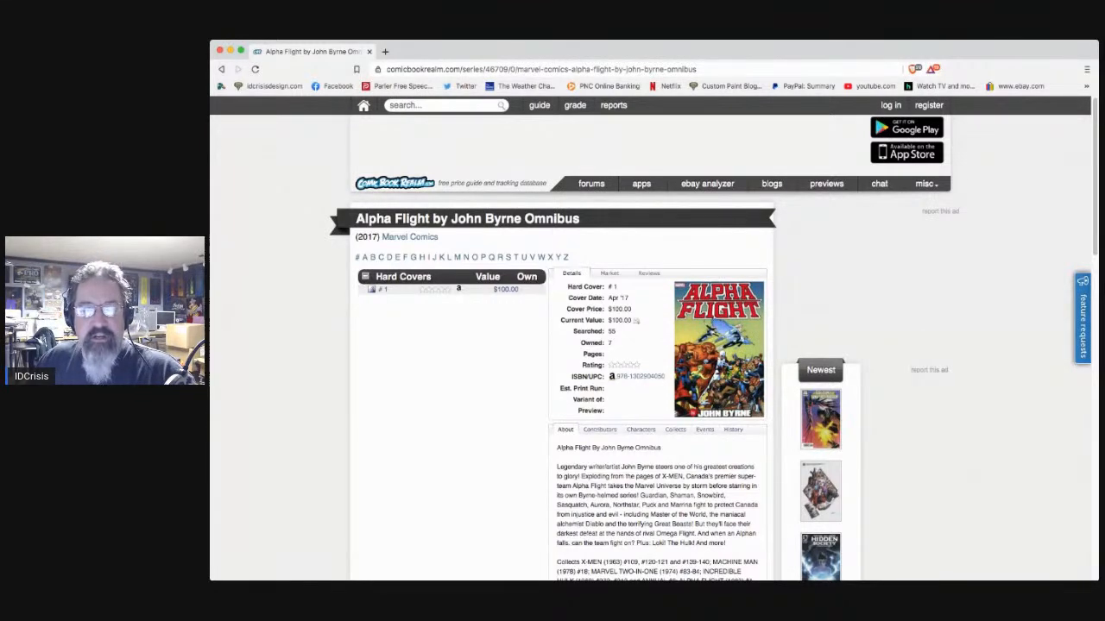
scroll(654, 338, "down", 3)
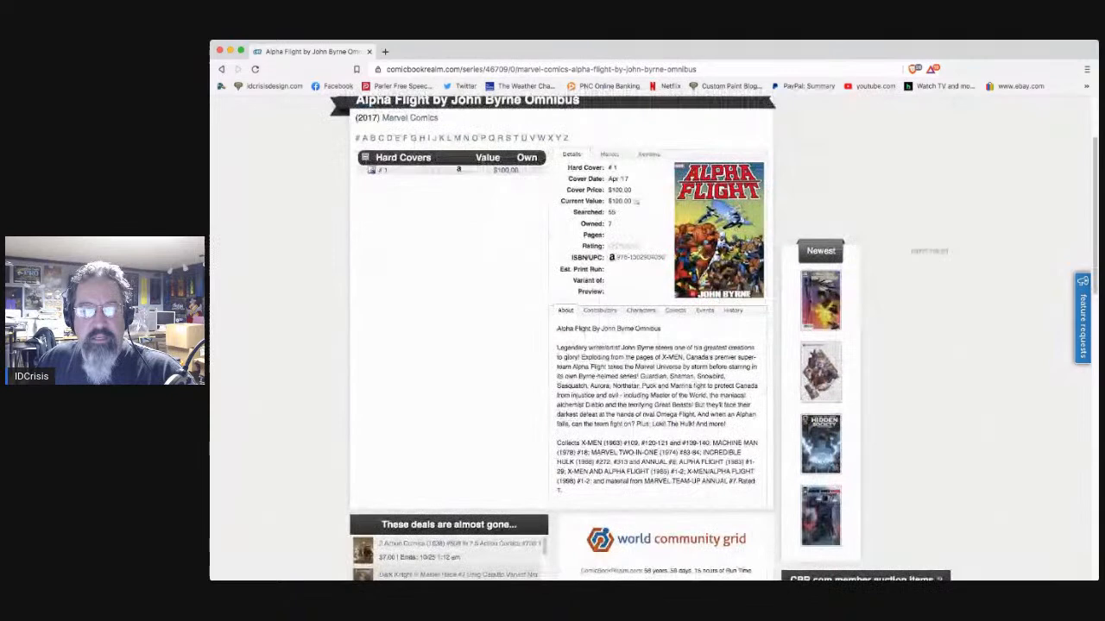
scroll(653, 338, "up", 2)
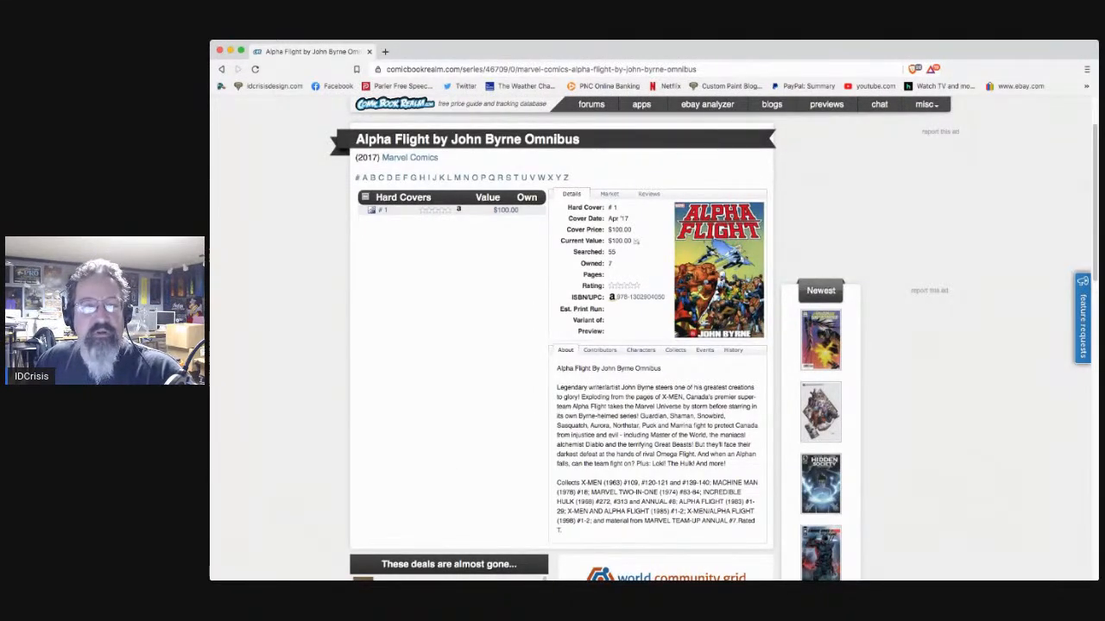
scroll(653, 338, "down", 2)
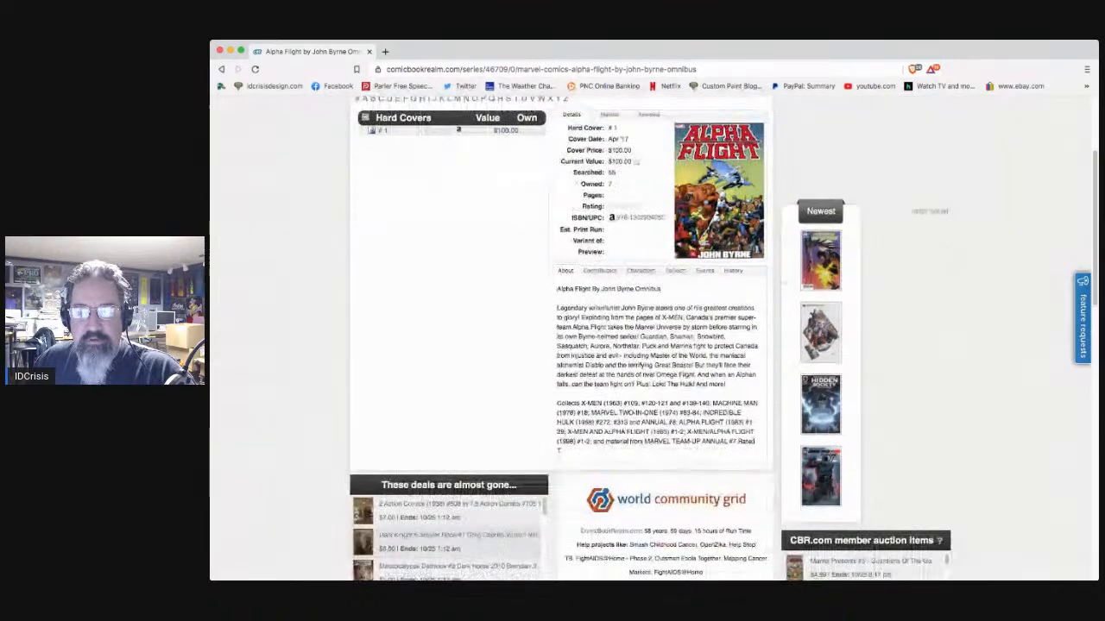
scroll(653, 338, "up", 2)
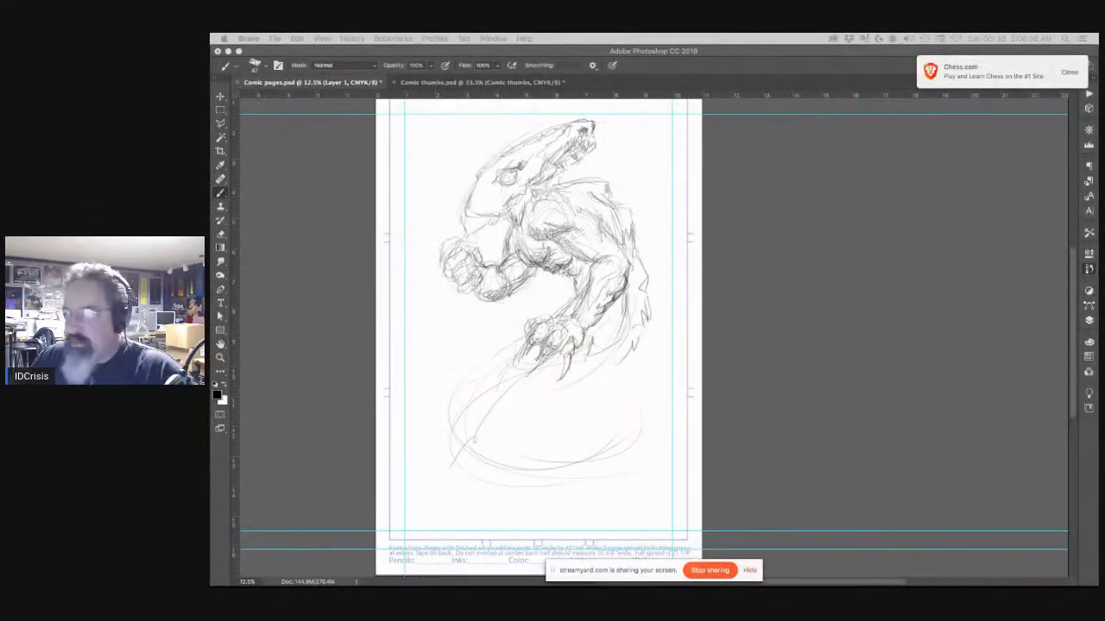
Step: Switch to Photoshop and sketch the creature's coiled serpentine lower body beneath the clawed hand with the Pencil 2H brush
left_click(646, 361)
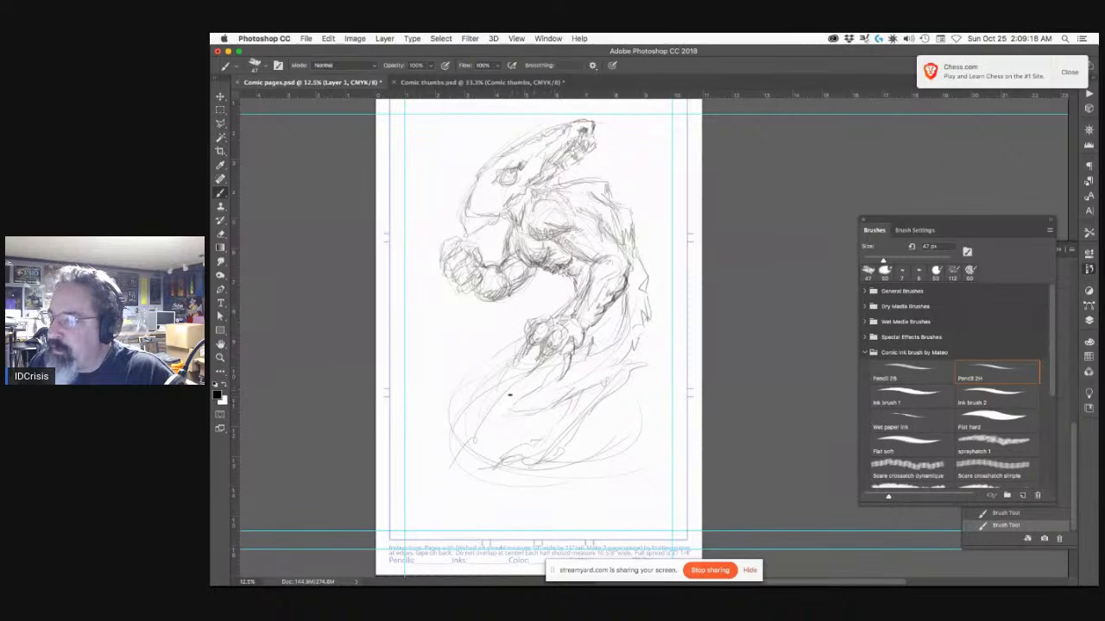
left_click_drag(525, 370, 508, 411)
left_click_drag(524, 365, 504, 408)
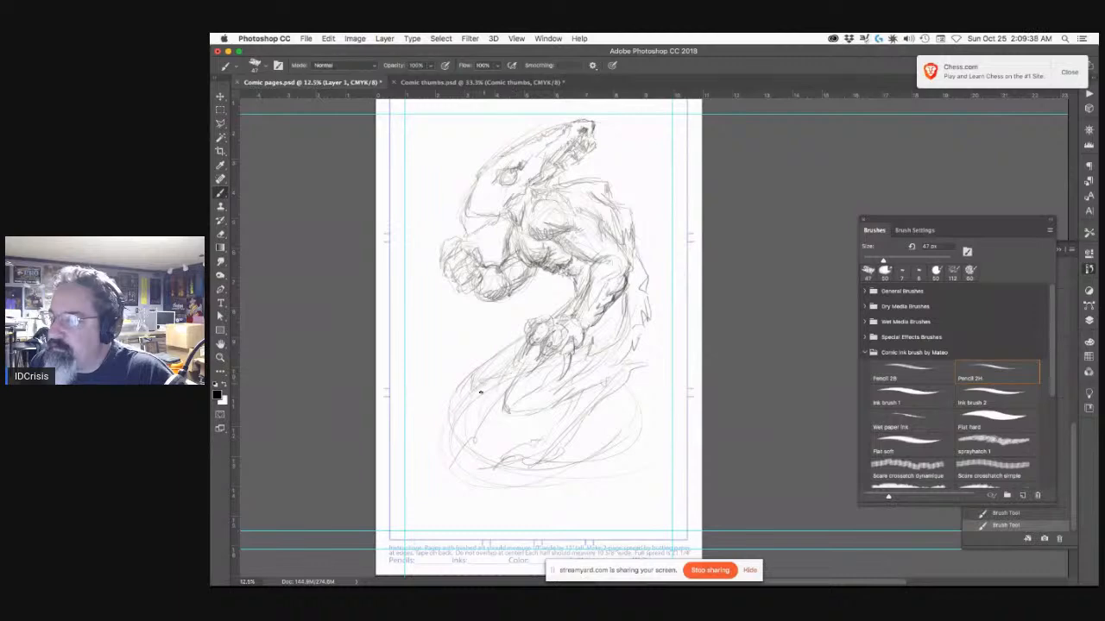
mouse_move(452, 453)
left_mouse_down()
mouse_move(501, 480)
mouse_move(550, 474)
mouse_move(641, 429)
mouse_move(583, 459)
left_mouse_up()
mouse_move(440, 429)
left_mouse_down()
mouse_move(436, 463)
mouse_move(496, 492)
mouse_move(476, 426)
left_mouse_up()
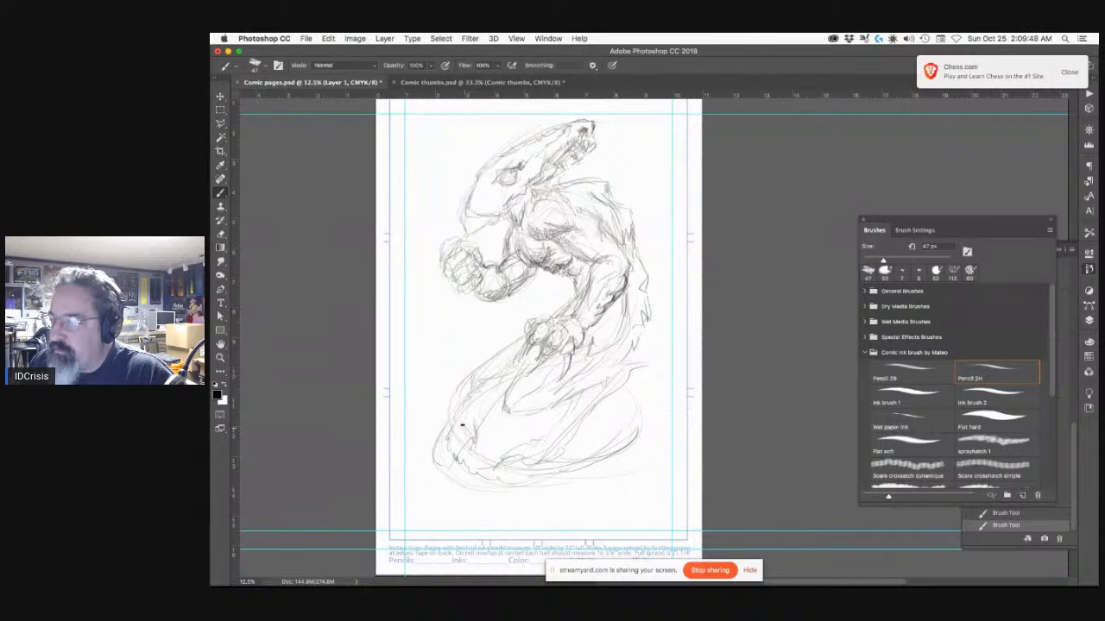
Step: Add contour strokes at the left end of the creature's lower coil and sketch a small rounded shape beside the body
left_click_drag(448, 422, 462, 434)
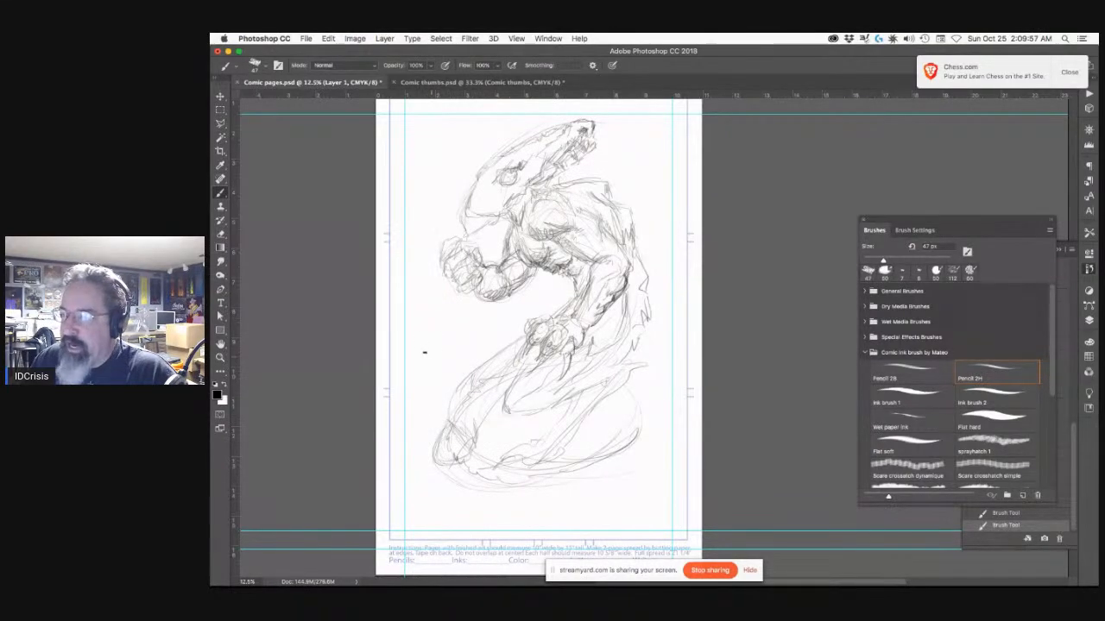
mouse_move(414, 353)
left_mouse_down()
mouse_move(437, 370)
mouse_move(456, 348)
mouse_move(449, 367)
left_mouse_up()
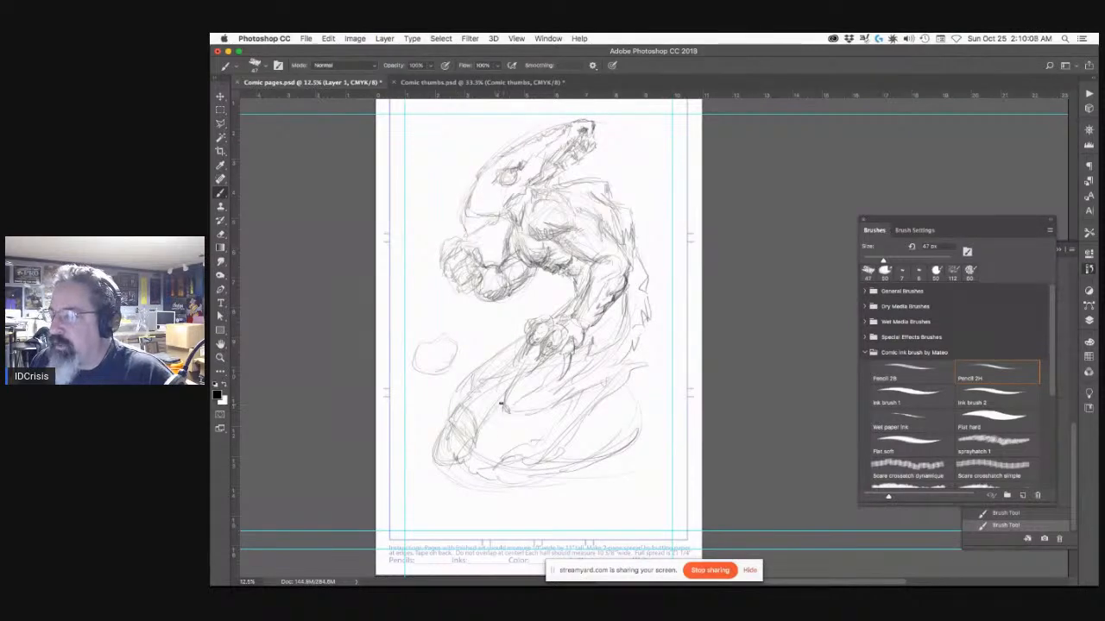
right_click(509, 410)
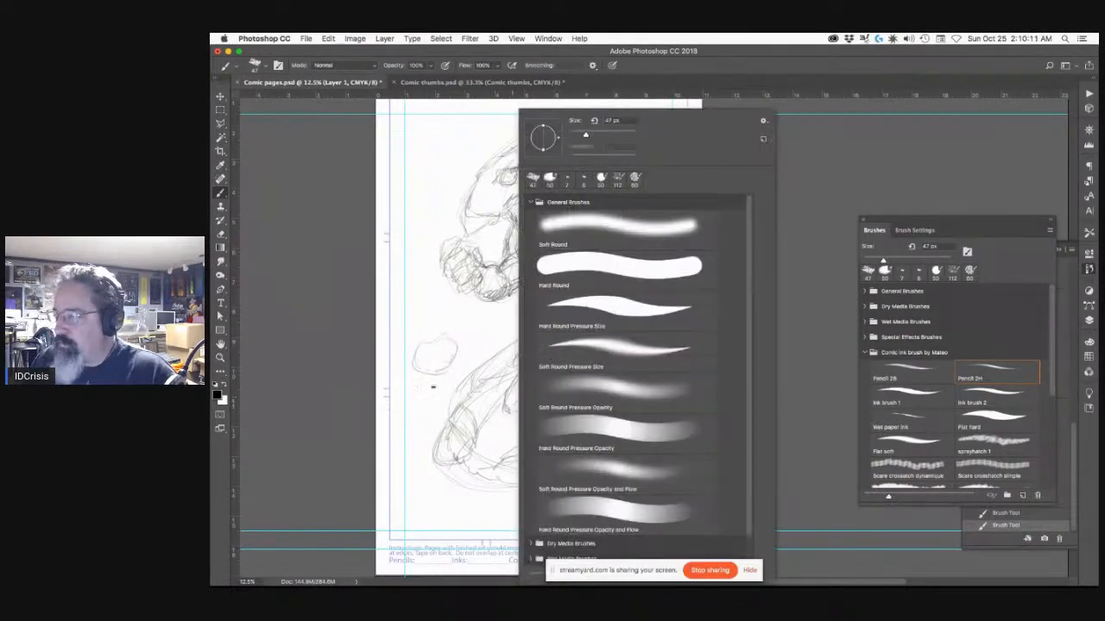
right_click(454, 321)
right_click(404, 285)
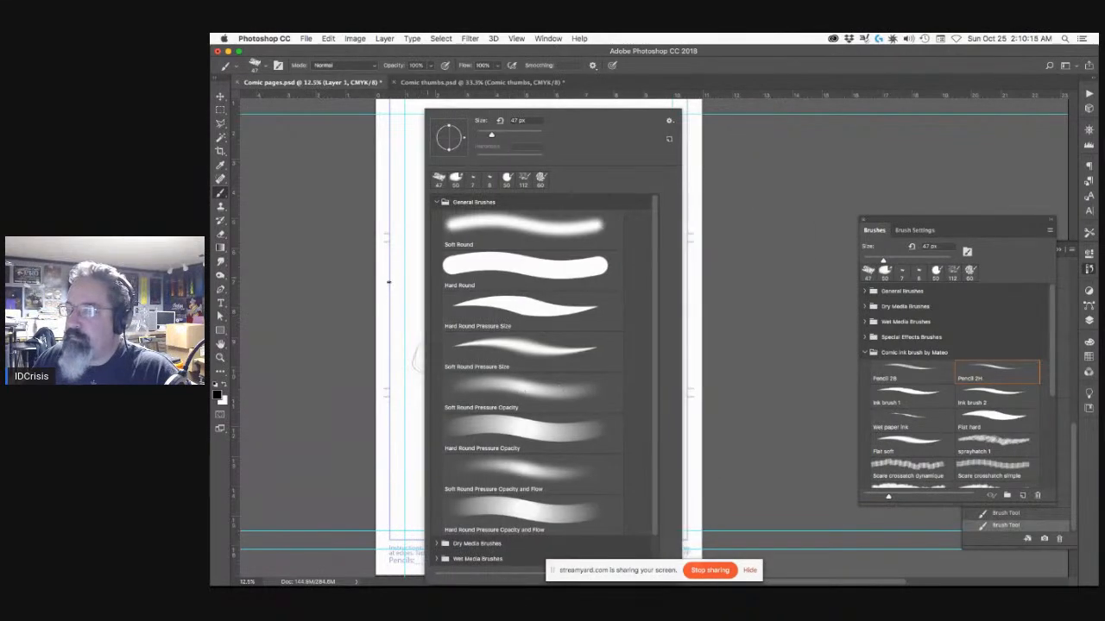
left_click(412, 297)
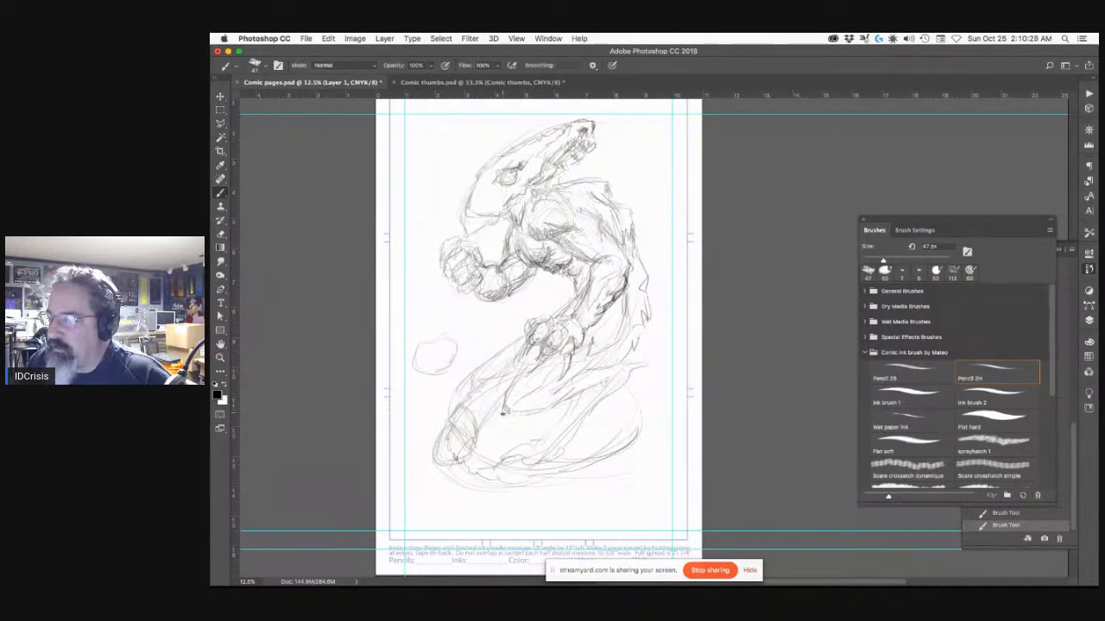
Step: Sketch the coil's outer right contour and loose curved lines across the lower body with the Pencil 2H brush
left_click_drag(507, 411, 475, 449)
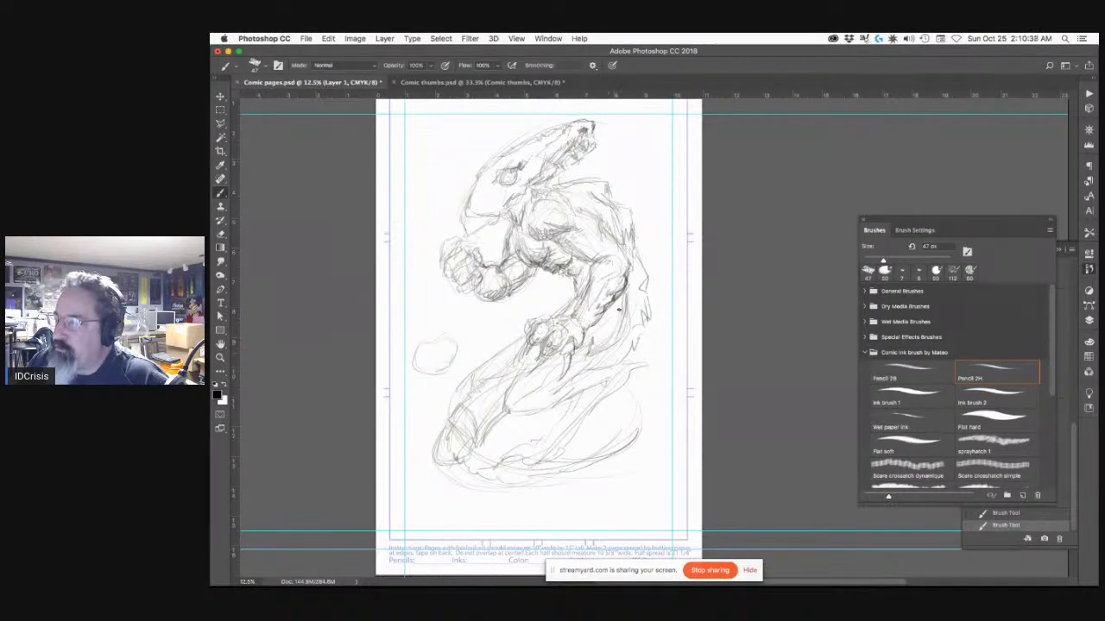
left_click_drag(646, 331, 639, 383)
mouse_move(651, 359)
left_mouse_down()
mouse_move(628, 403)
mouse_move(638, 380)
left_mouse_up()
left_click_drag(609, 423, 635, 386)
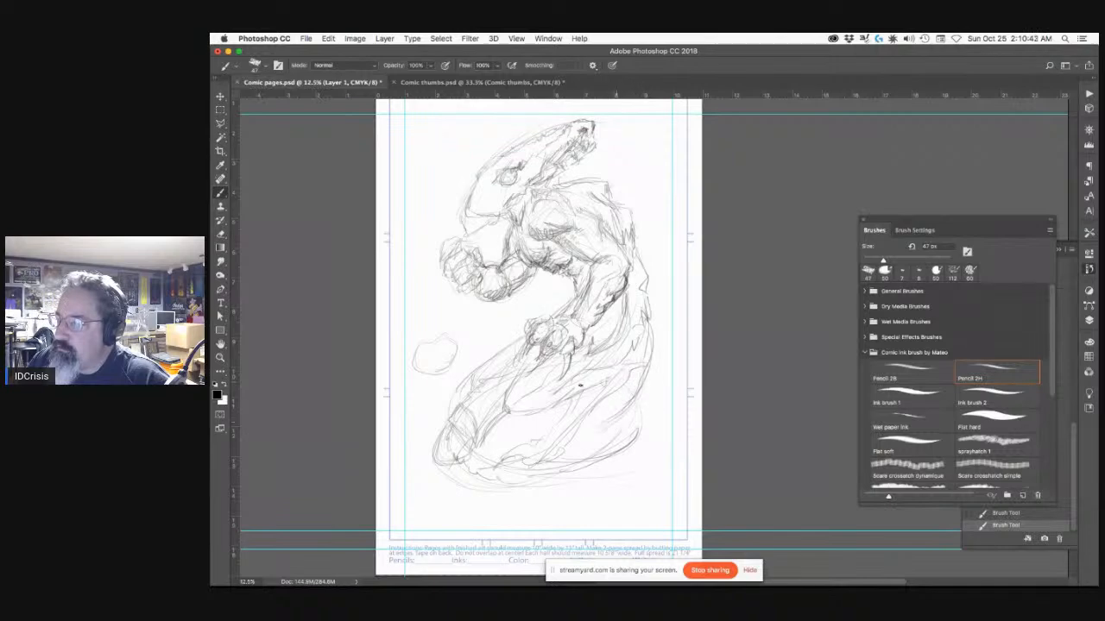
mouse_move(606, 420)
left_mouse_down()
mouse_move(476, 442)
mouse_move(496, 435)
mouse_move(476, 415)
left_mouse_up()
mouse_move(483, 480)
left_mouse_down()
mouse_move(459, 427)
mouse_move(508, 447)
mouse_move(476, 437)
mouse_move(465, 459)
left_mouse_up()
mouse_move(531, 417)
left_mouse_down()
mouse_move(554, 440)
mouse_move(533, 436)
mouse_move(517, 450)
mouse_move(527, 462)
mouse_move(513, 454)
mouse_move(561, 465)
left_mouse_up()
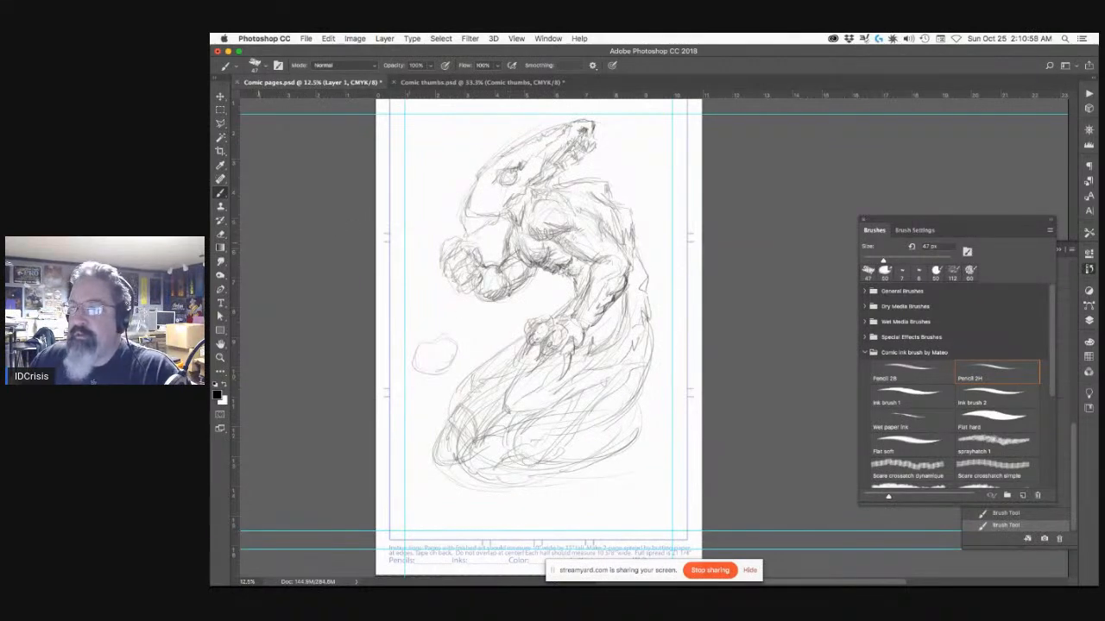
Step: Enlarge the Eraser to 86 px and erase the rough lines inside the left end of the lower coil
left_click(221, 220)
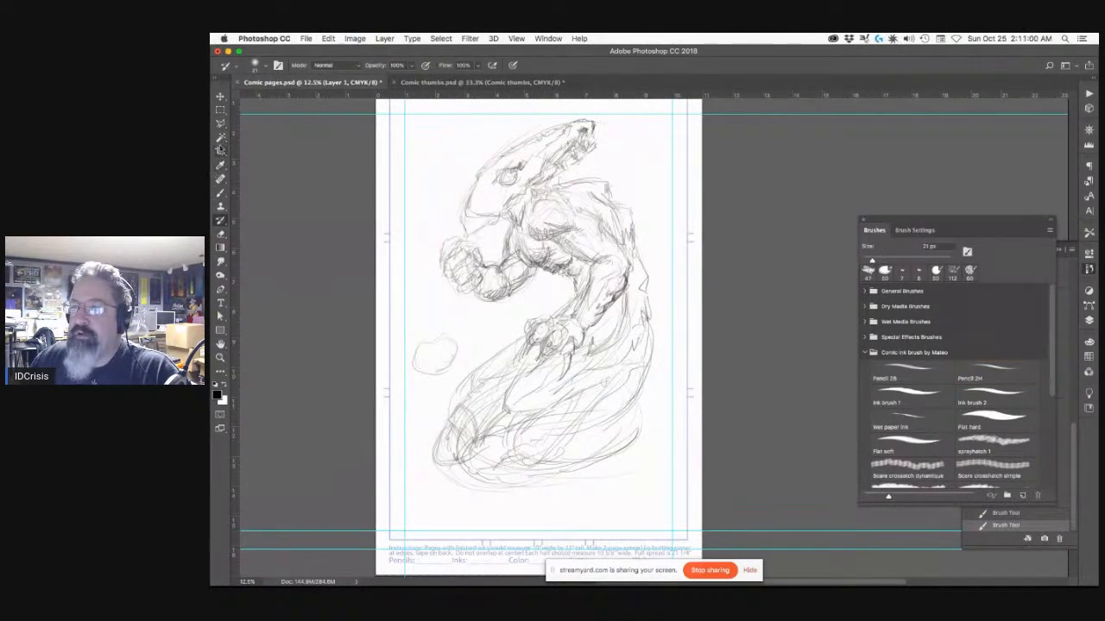
left_click(222, 234)
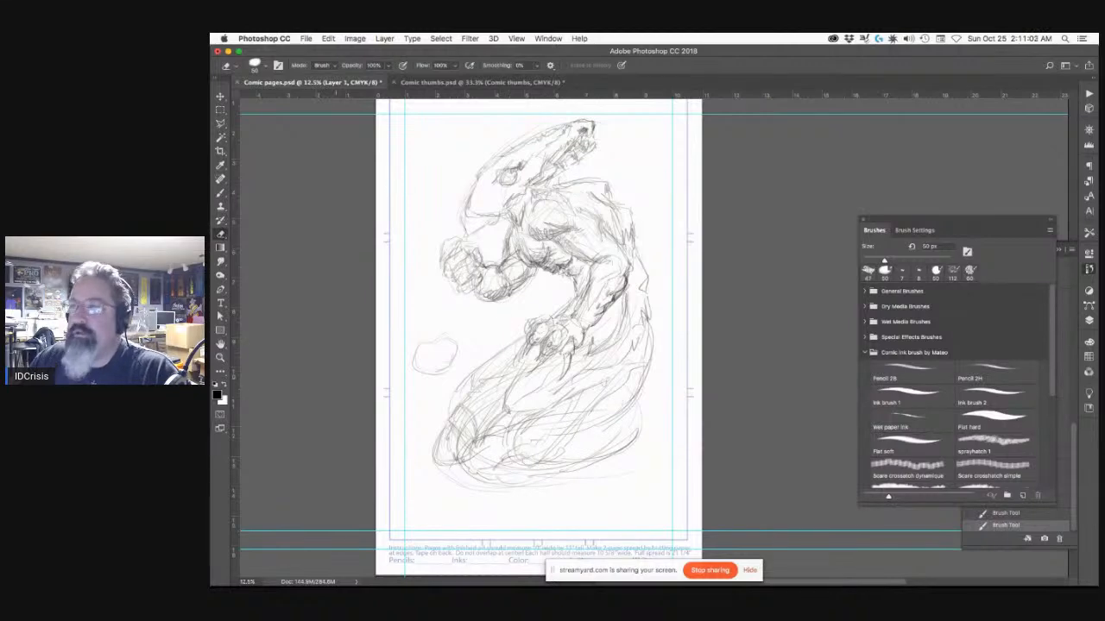
left_click(257, 66)
left_click_drag(271, 86, 293, 85)
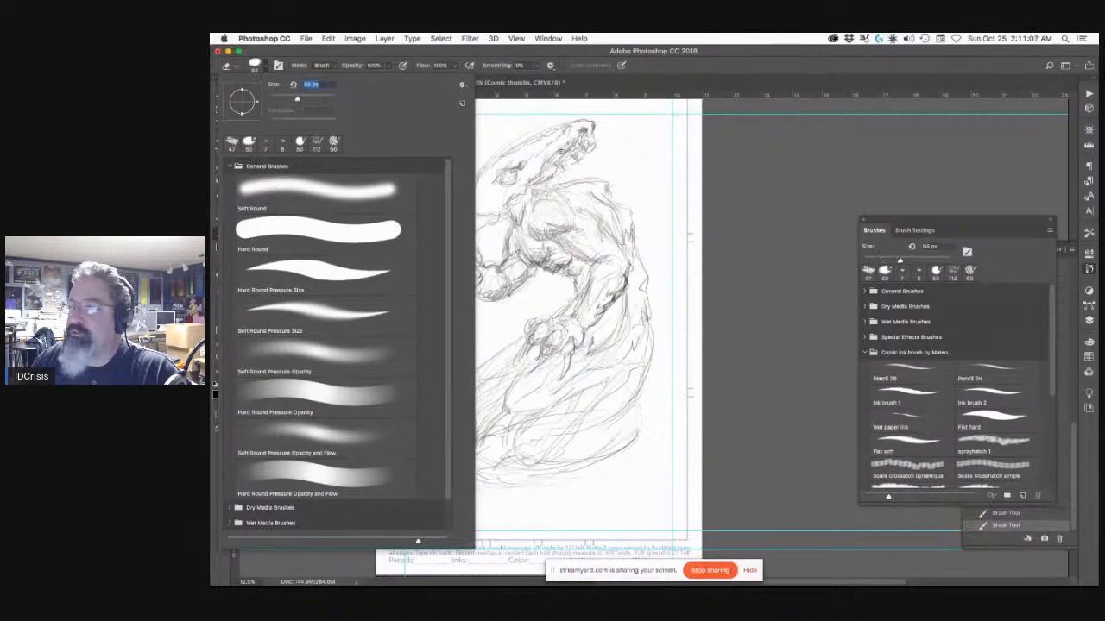
left_click(608, 155)
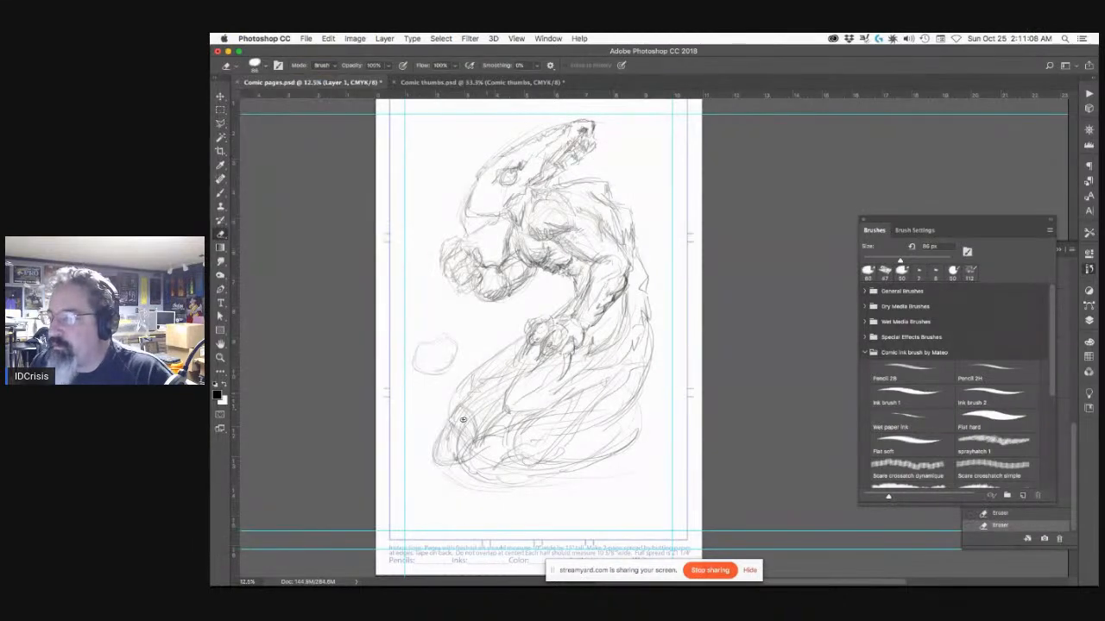
mouse_move(481, 448)
left_mouse_down()
mouse_move(467, 399)
mouse_move(474, 441)
mouse_move(464, 407)
mouse_move(457, 429)
left_mouse_up()
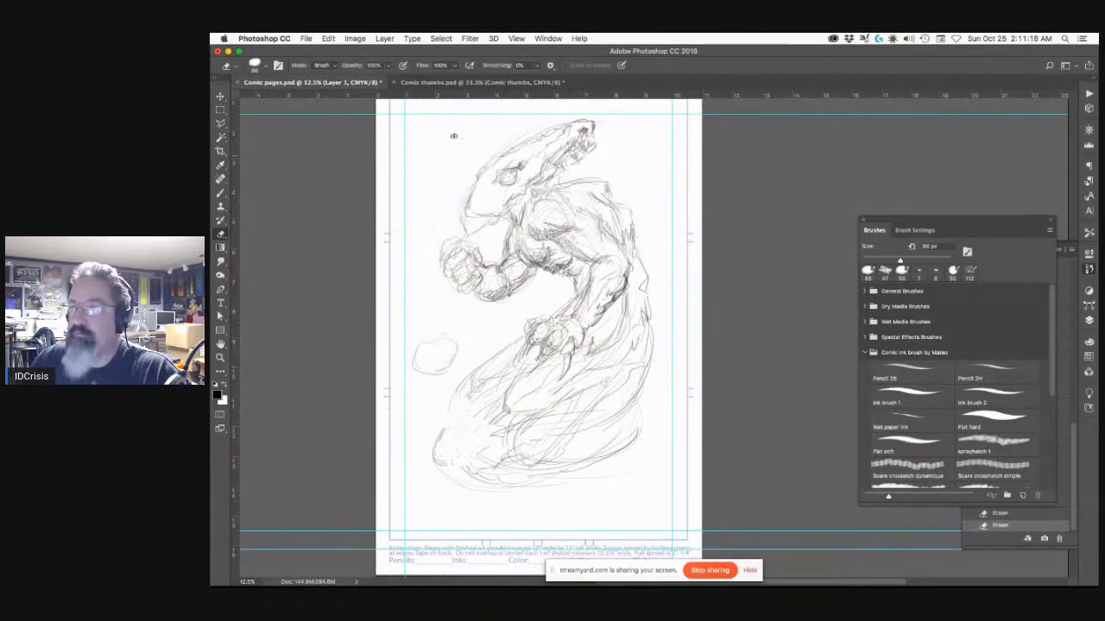
Step: Enlarge the Eraser to 150 px and erase the outline at the left end of the lower coil
left_click(261, 65)
left_click_drag(302, 98, 311, 98)
left_click(600, 541)
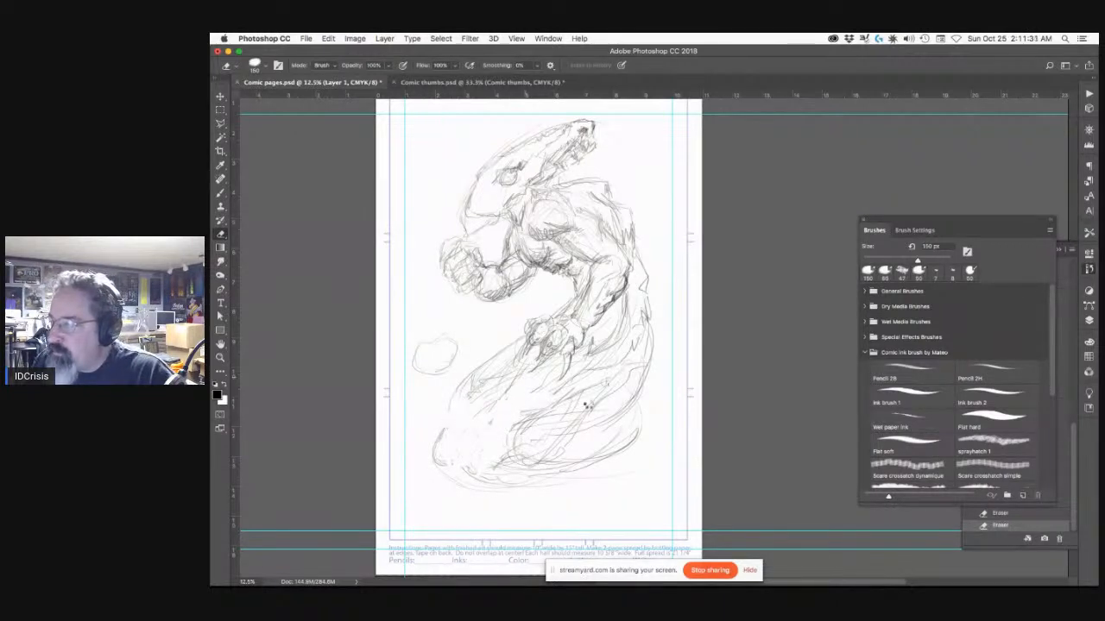
left_click_drag(498, 402, 439, 458)
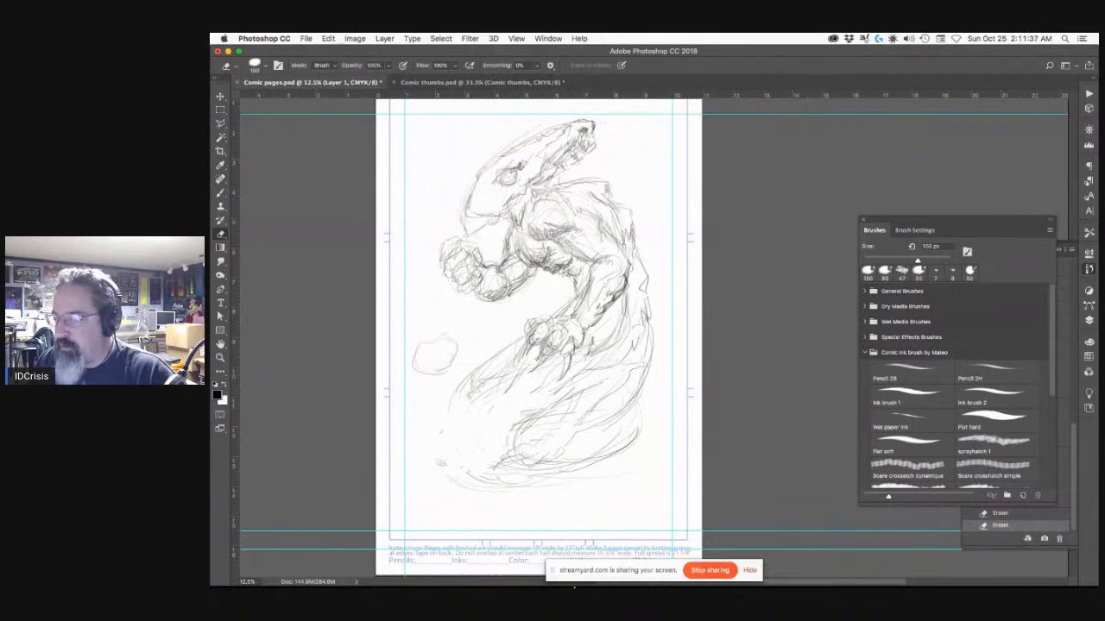
Step: Quit Adobe Premiere Pro, discarding the changes to its three open projects, and return to Photoshop
mouse_move(578, 584)
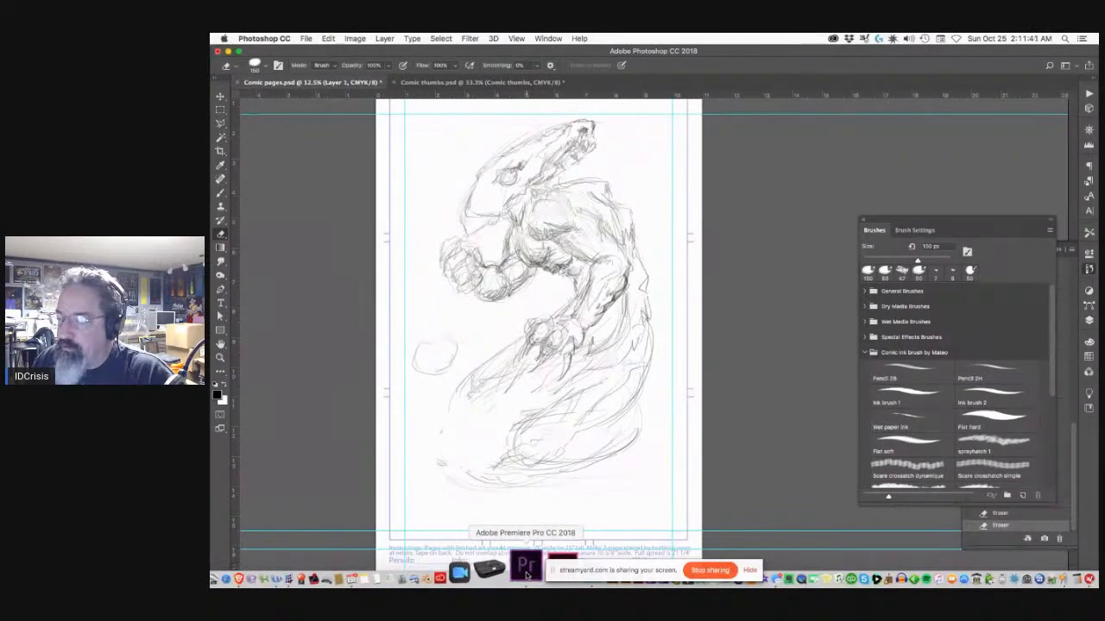
right_click(527, 570)
left_click(530, 526)
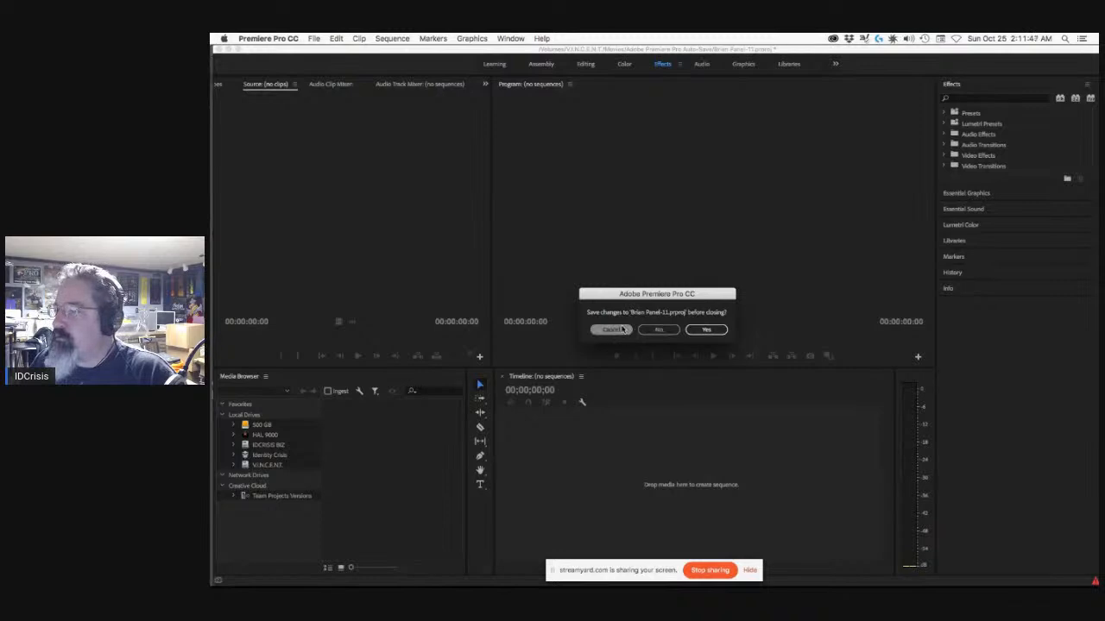
left_click(655, 332)
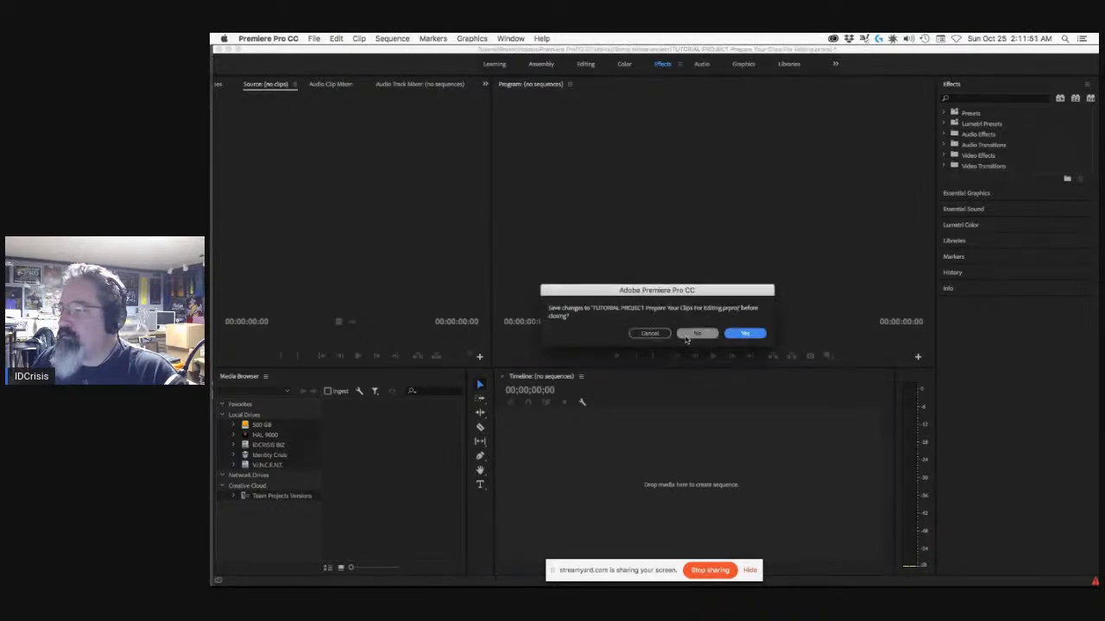
left_click(687, 337)
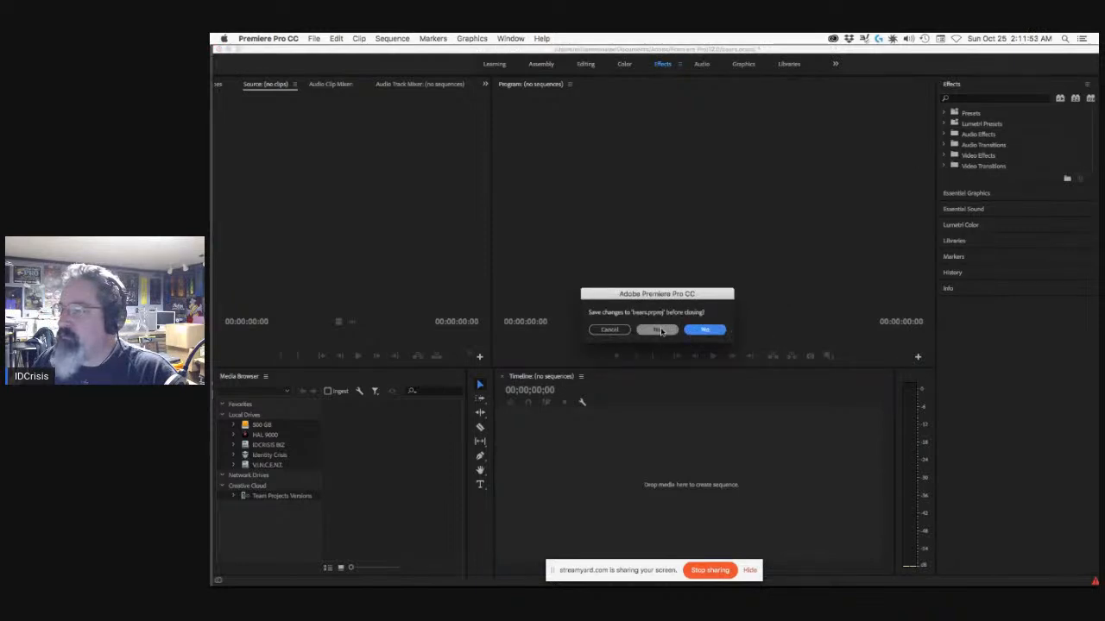
left_click(661, 332)
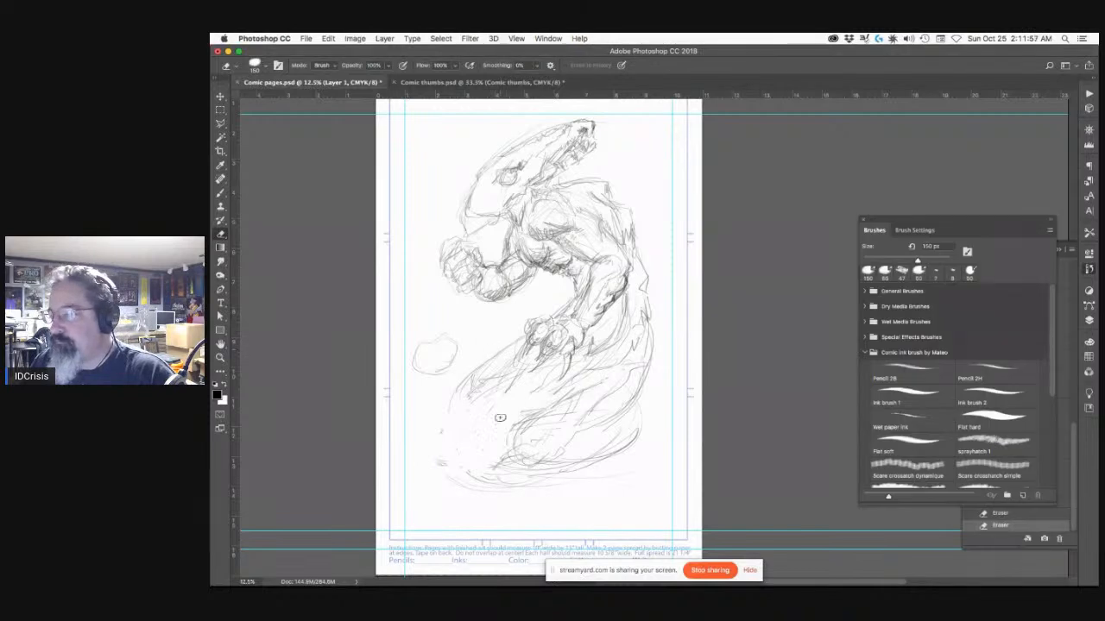
Step: Sketch a form beneath the clawed hand that tapers to a point toward the page's lower left with the Pencil 2H brush
key("b")
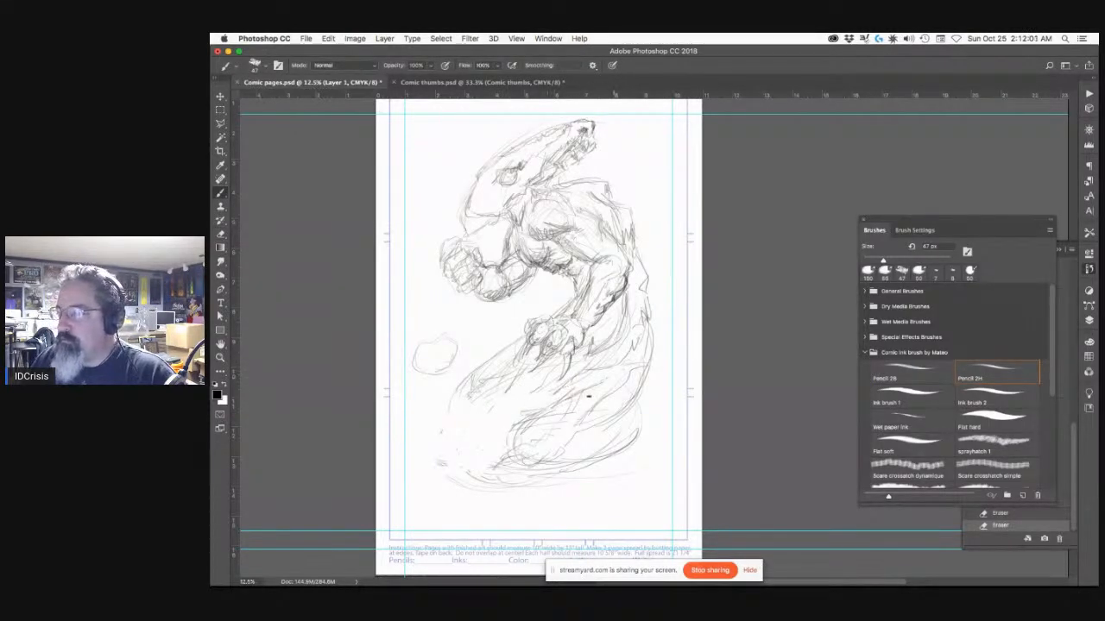
left_click_drag(611, 351, 546, 378)
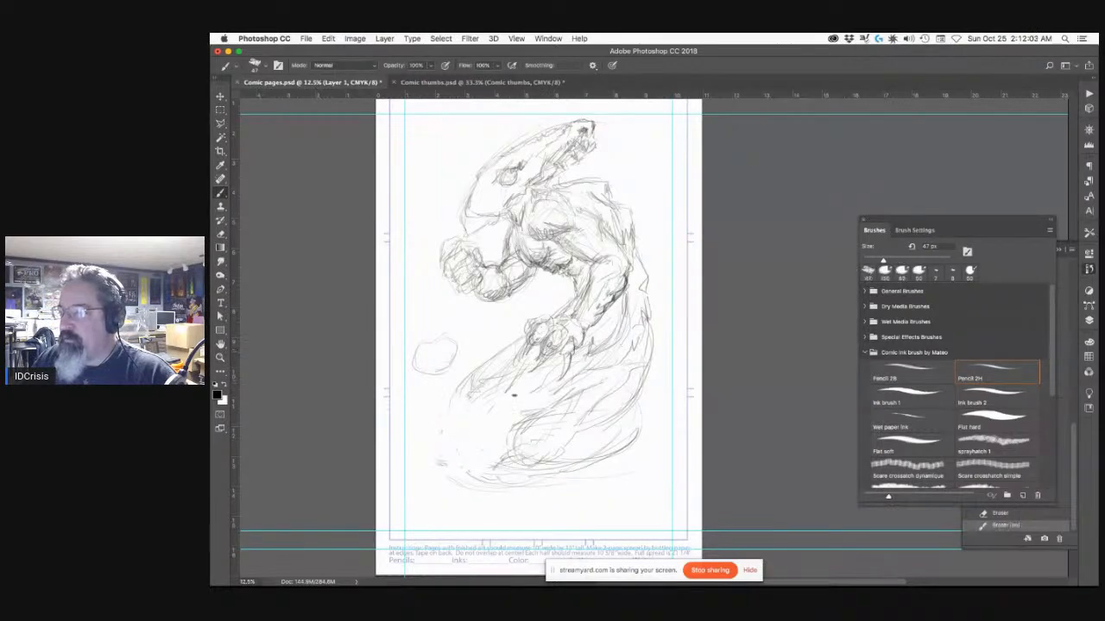
left_click_drag(504, 343, 512, 342)
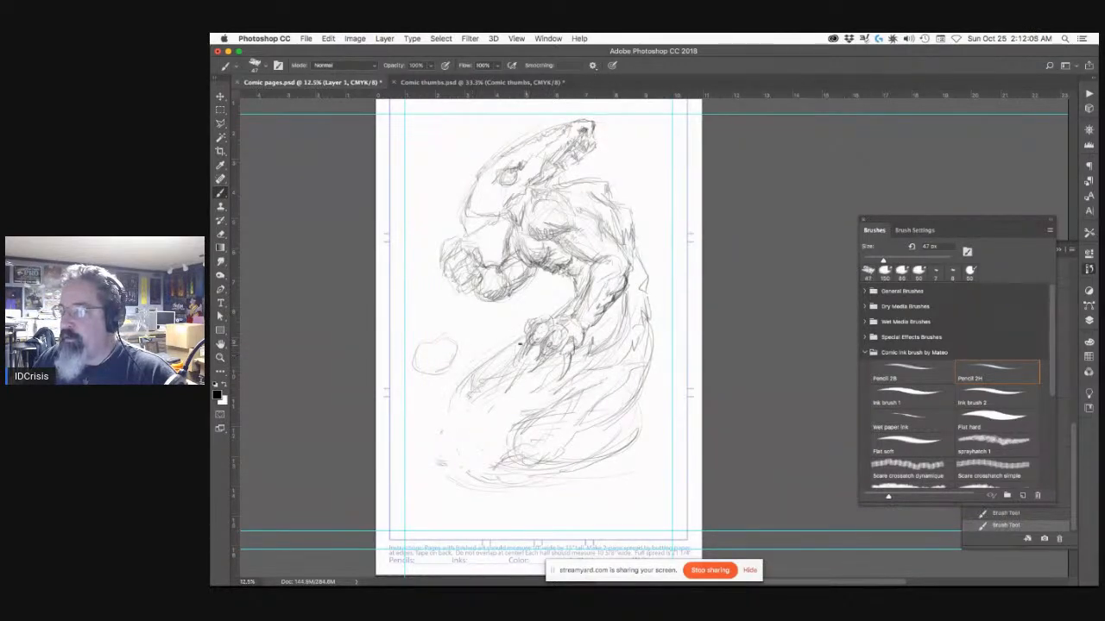
left_click_drag(473, 380, 410, 473)
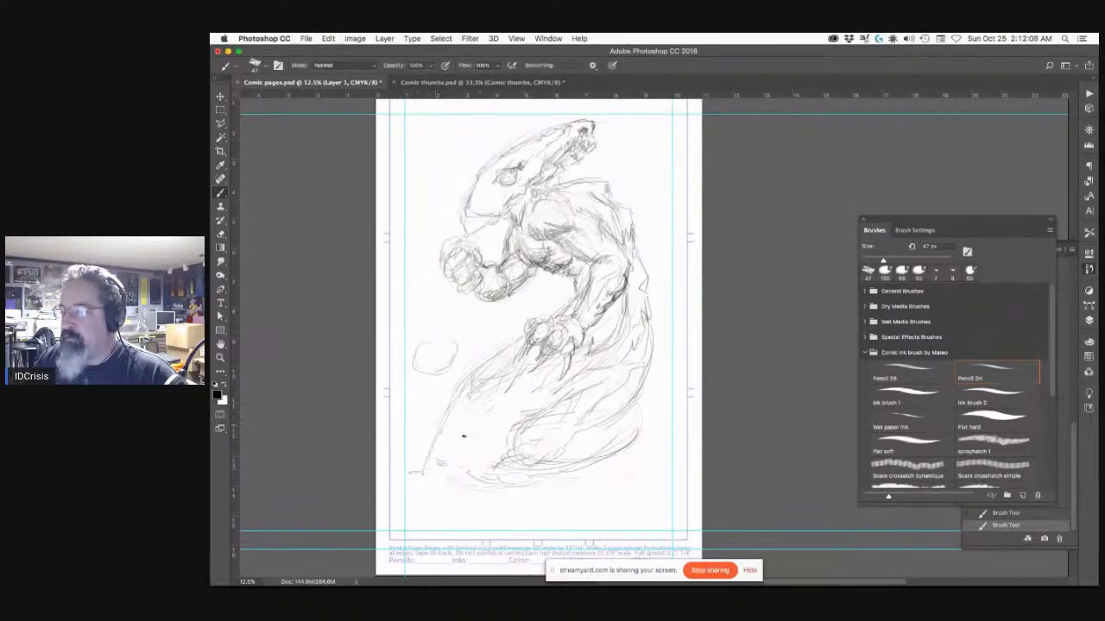
mouse_move(424, 469)
left_mouse_down()
mouse_move(466, 425)
mouse_move(497, 415)
left_mouse_up()
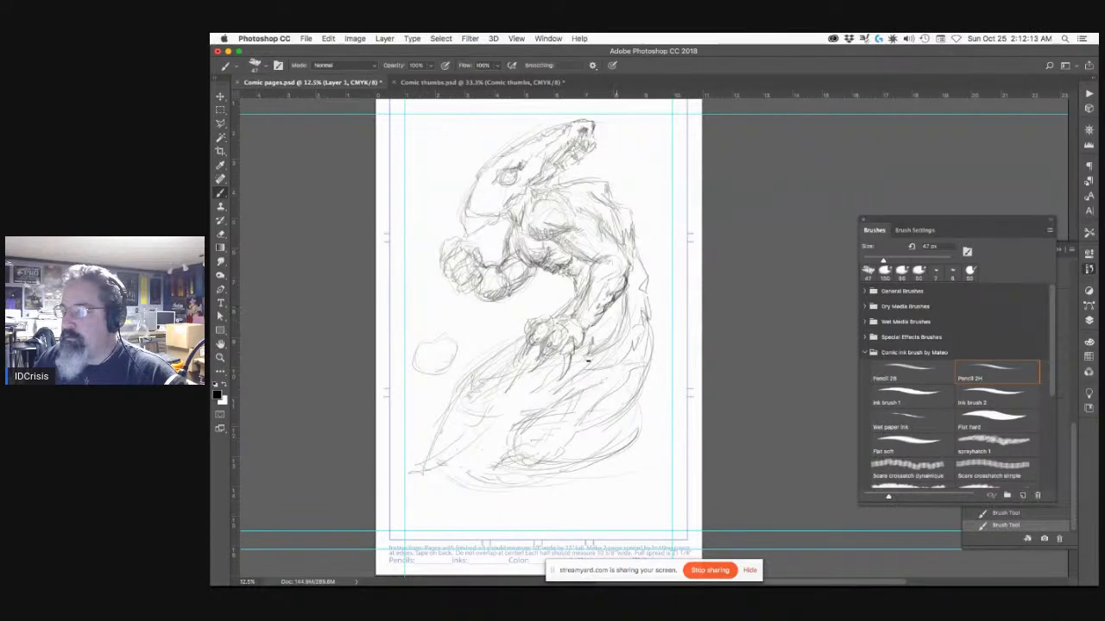
mouse_move(542, 371)
left_mouse_down()
mouse_move(492, 394)
mouse_move(434, 464)
left_mouse_up()
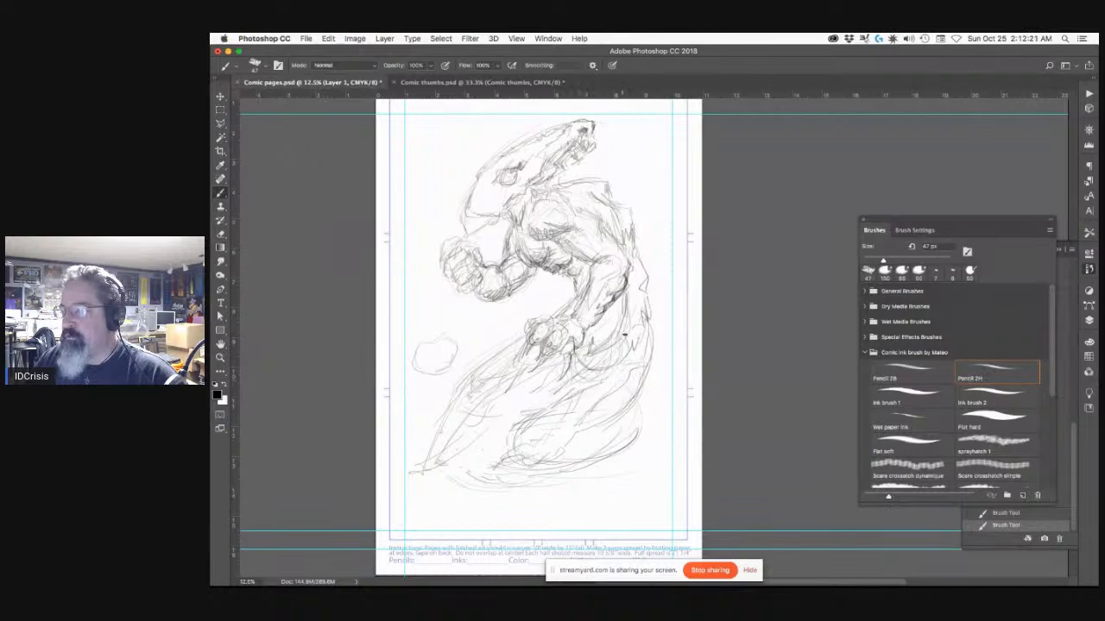
Step: Sketch a second sweeping form from the creature's back toward the lower left, darkening it with repeated long curved strokes
left_click_drag(642, 349, 655, 448)
mouse_move(635, 334)
left_mouse_down()
mouse_move(585, 402)
mouse_move(502, 459)
left_mouse_up()
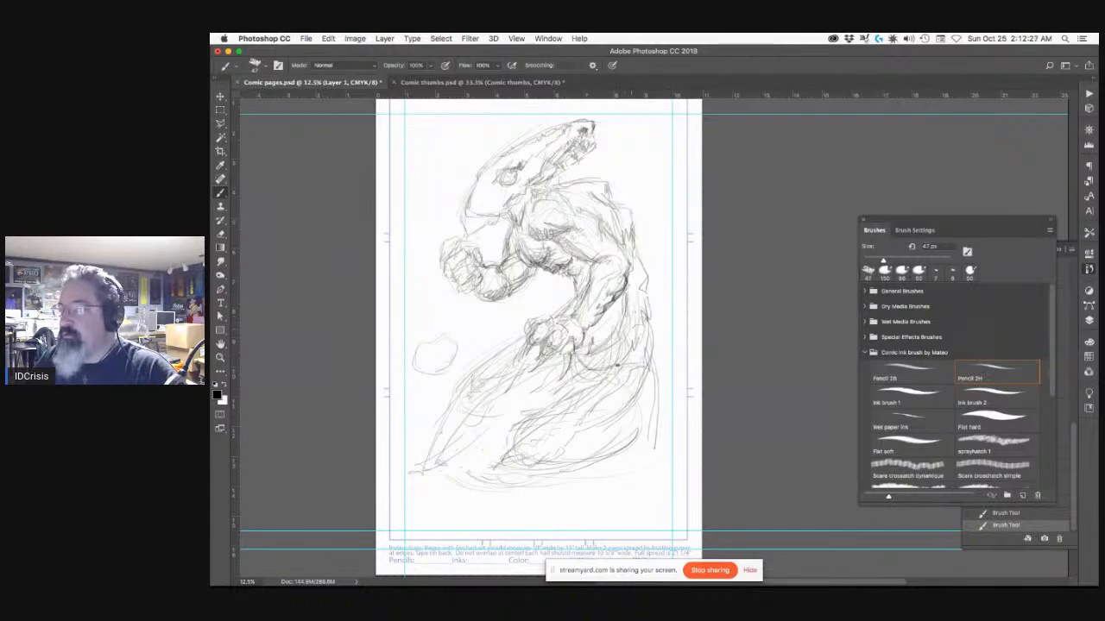
left_click_drag(549, 407, 503, 446)
left_click_drag(632, 386, 507, 451)
mouse_move(561, 419)
left_mouse_down()
mouse_move(476, 468)
mouse_move(585, 362)
mouse_move(494, 451)
mouse_move(551, 407)
mouse_move(535, 397)
mouse_move(495, 463)
mouse_move(537, 423)
mouse_move(512, 416)
mouse_move(506, 475)
mouse_move(538, 462)
mouse_move(543, 425)
left_mouse_up()
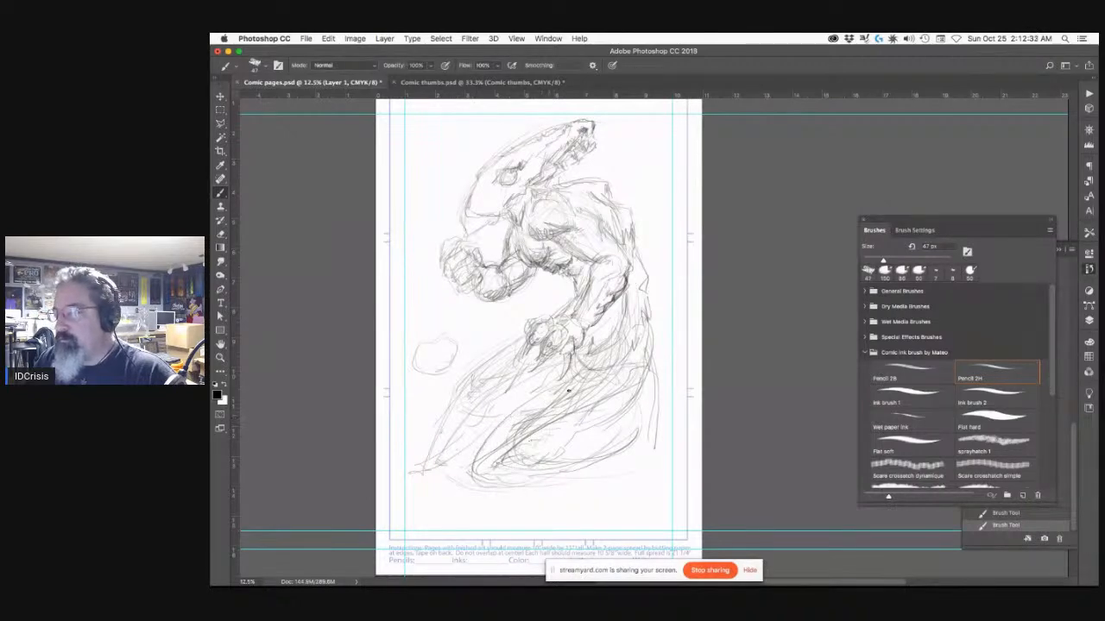
mouse_move(630, 347)
left_mouse_down()
mouse_move(562, 417)
mouse_move(599, 389)
mouse_move(509, 447)
left_mouse_up()
mouse_move(651, 364)
left_mouse_down()
mouse_move(615, 400)
mouse_move(626, 394)
mouse_move(522, 454)
mouse_move(532, 438)
mouse_move(517, 461)
left_mouse_up()
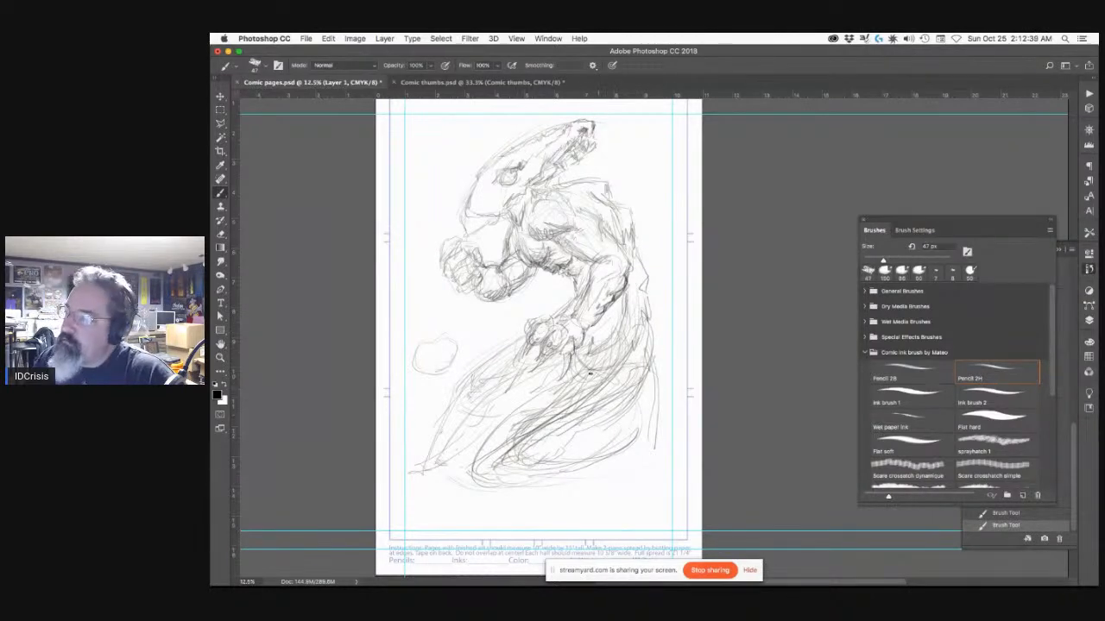
mouse_move(494, 434)
left_mouse_down()
mouse_move(594, 377)
mouse_move(497, 433)
left_mouse_up()
left_click_drag(571, 418, 481, 465)
left_click_drag(535, 427, 493, 445)
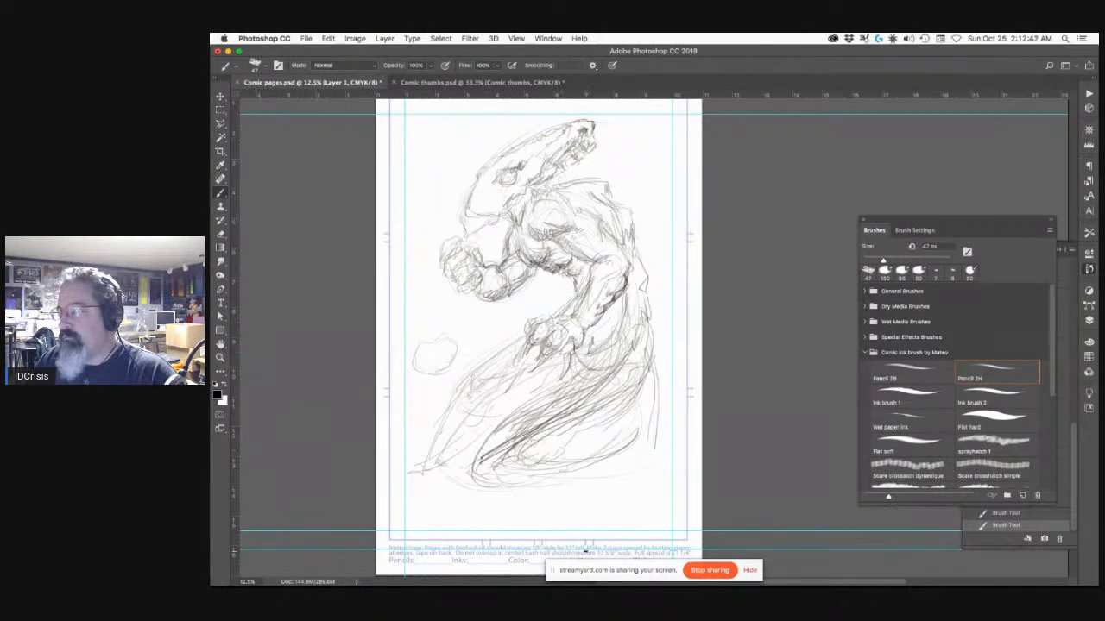
Step: Outline the right-hand coil of the lower body with the Polygonal Lasso, clear its contents and deselect
key("l")
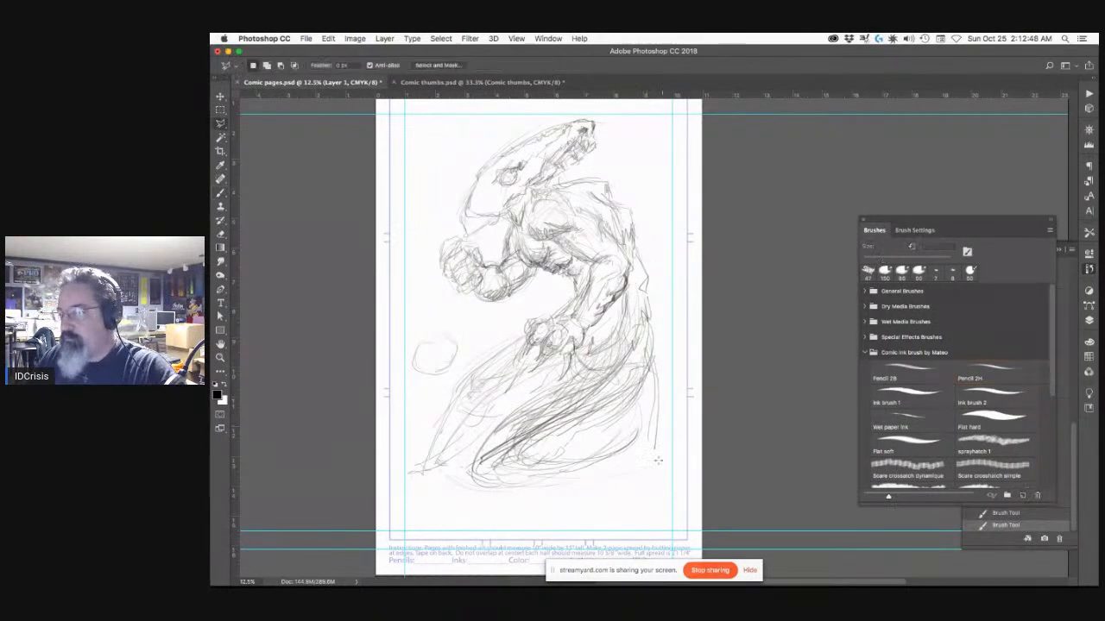
mouse_move(647, 453)
left_mouse_down()
mouse_move(662, 360)
mouse_move(614, 338)
mouse_move(589, 368)
mouse_move(490, 429)
mouse_move(460, 497)
mouse_move(587, 515)
left_mouse_up()
double_click(604, 498)
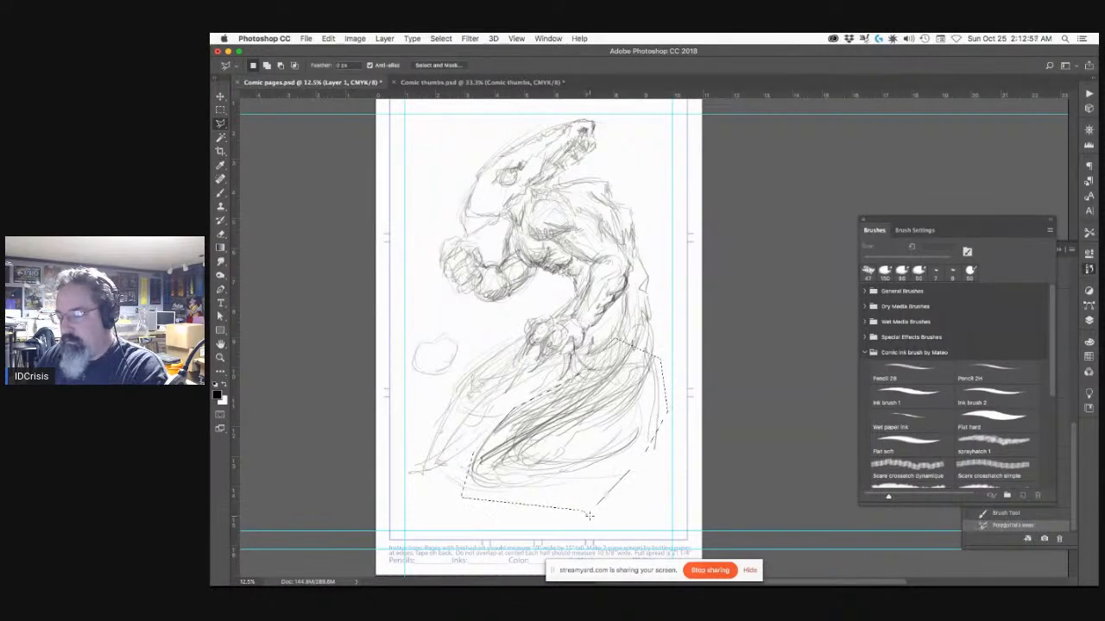
key("BackSpace")
key("super+d")
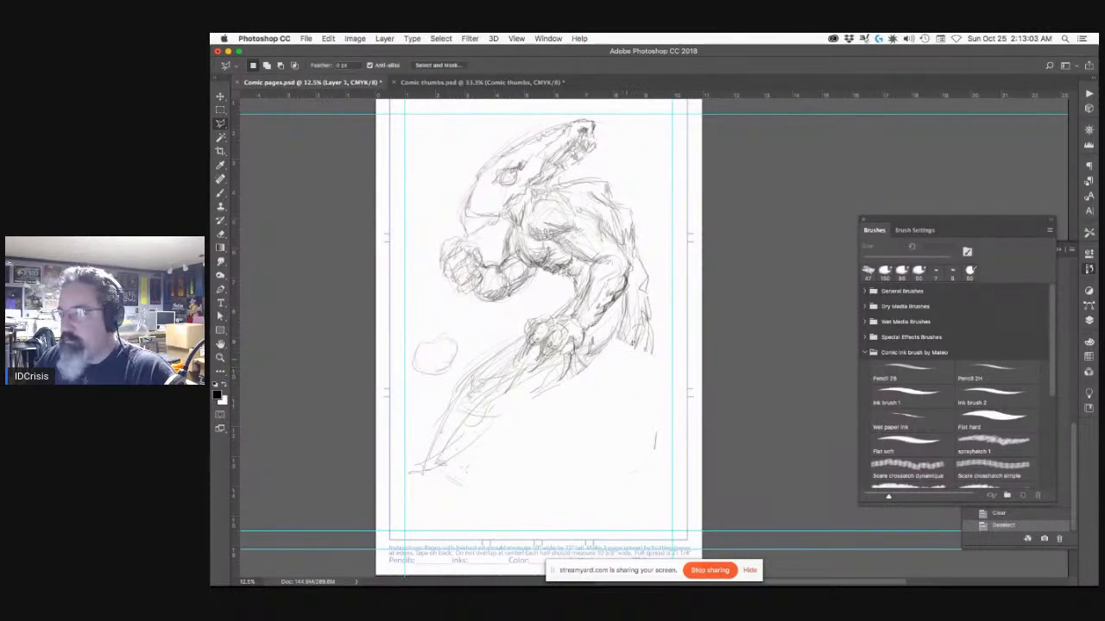
Step: Redraw the lower body's outer contour from the back down toward the page's lower left with the Pencil 2H brush
key("b")
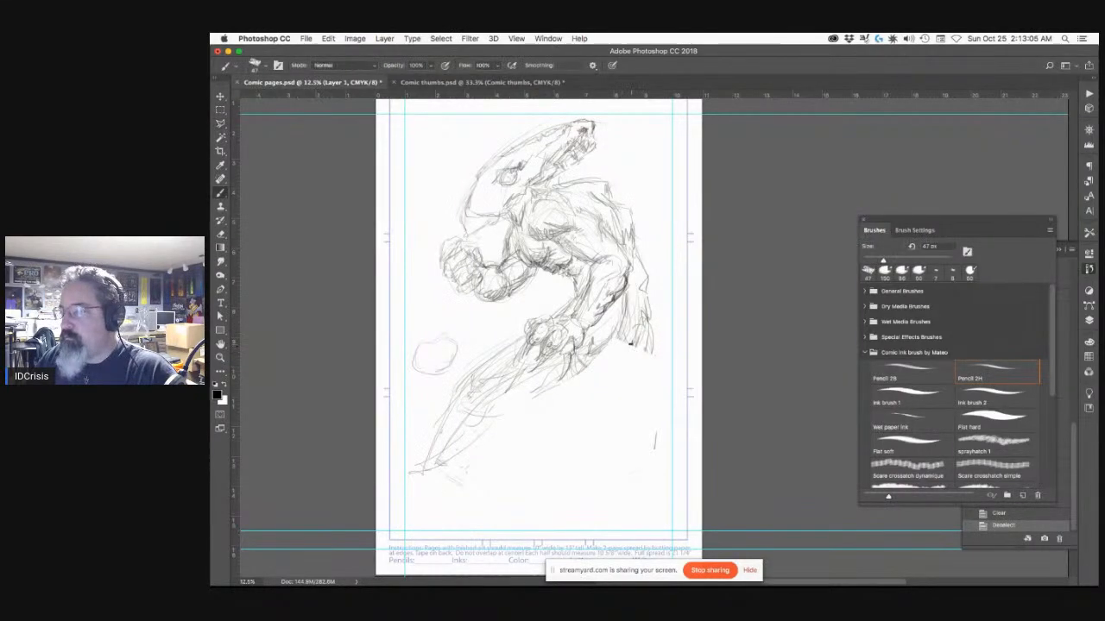
left_click(629, 352)
left_click_drag(624, 352, 642, 361)
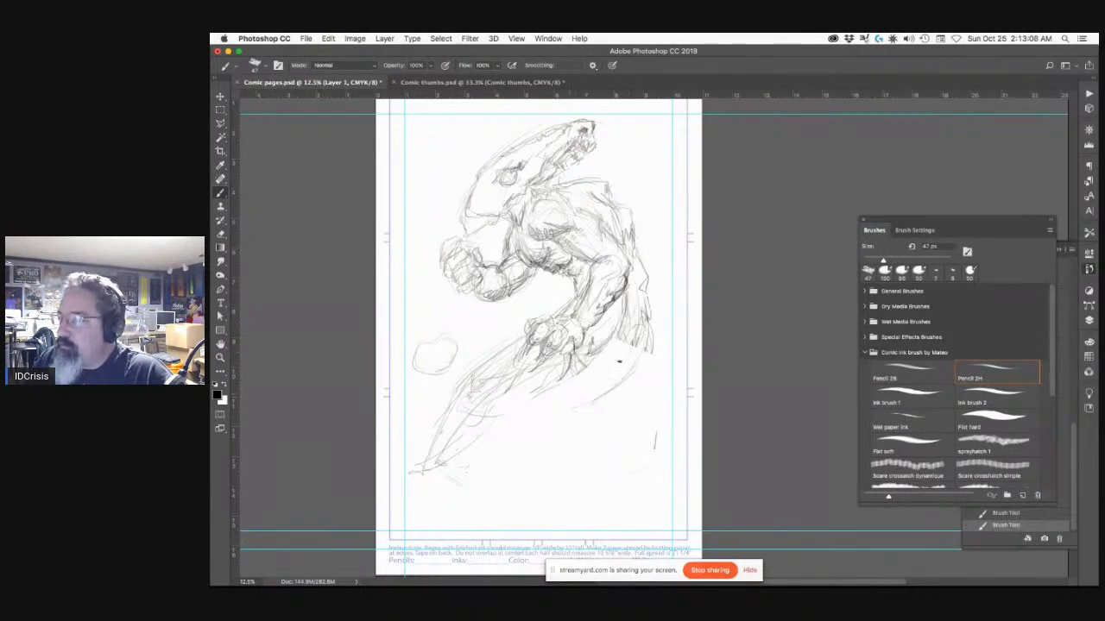
left_click_drag(594, 402, 499, 433)
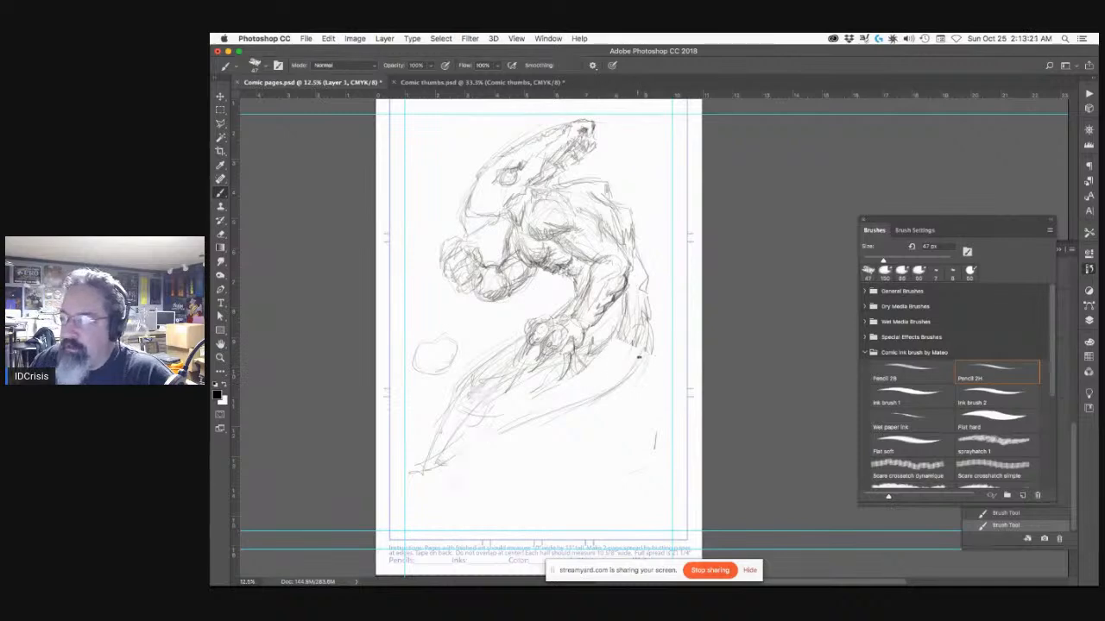
left_click_drag(458, 452, 521, 416)
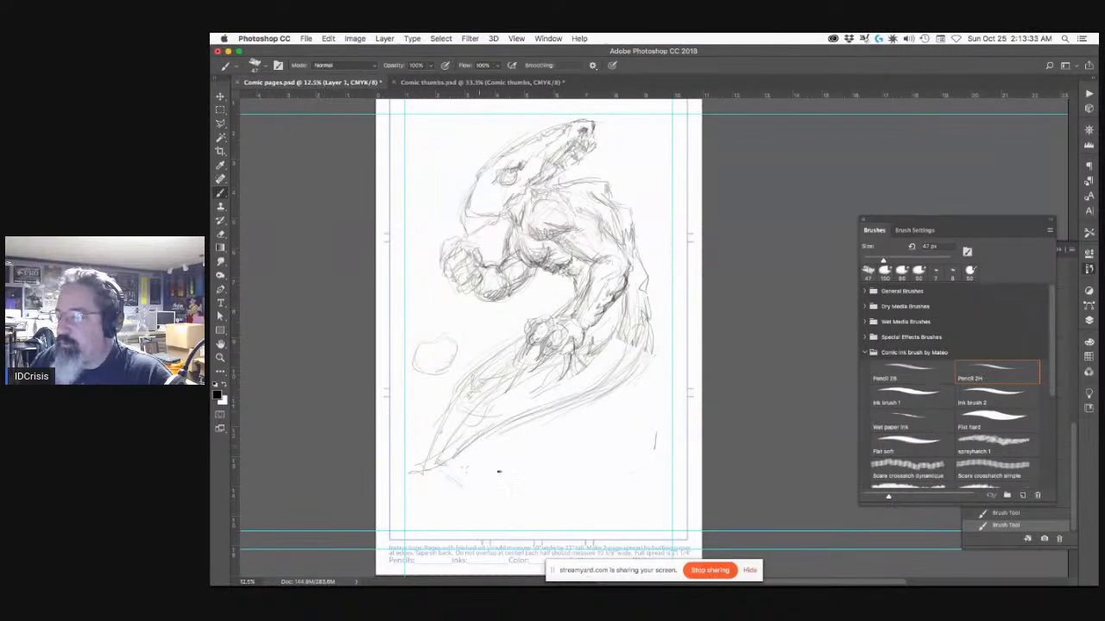
Step: Sketch a long, shallow curve beneath the lower body and thicken the body's underside with short, jagged strokes
mouse_move(609, 470)
left_mouse_down()
mouse_move(486, 443)
mouse_move(479, 459)
mouse_move(602, 468)
mouse_move(465, 448)
mouse_move(464, 465)
mouse_move(488, 444)
mouse_move(499, 464)
mouse_move(468, 467)
left_mouse_up()
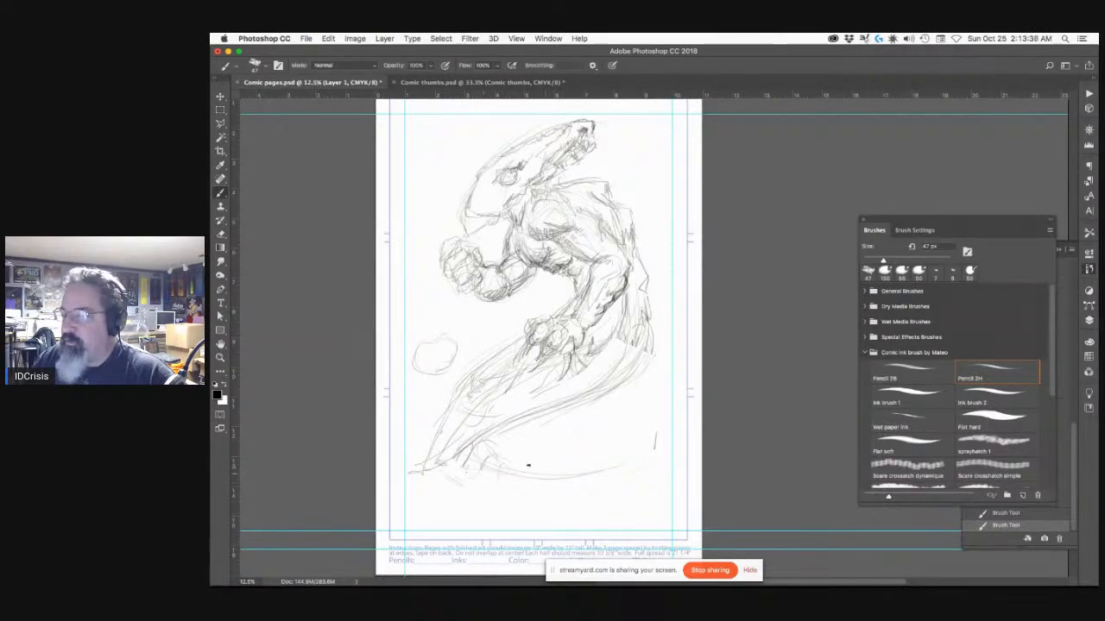
left_click_drag(580, 471, 602, 471)
left_click_drag(648, 354, 629, 381)
mouse_move(513, 427)
left_mouse_down()
mouse_move(595, 400)
mouse_move(485, 434)
left_mouse_up()
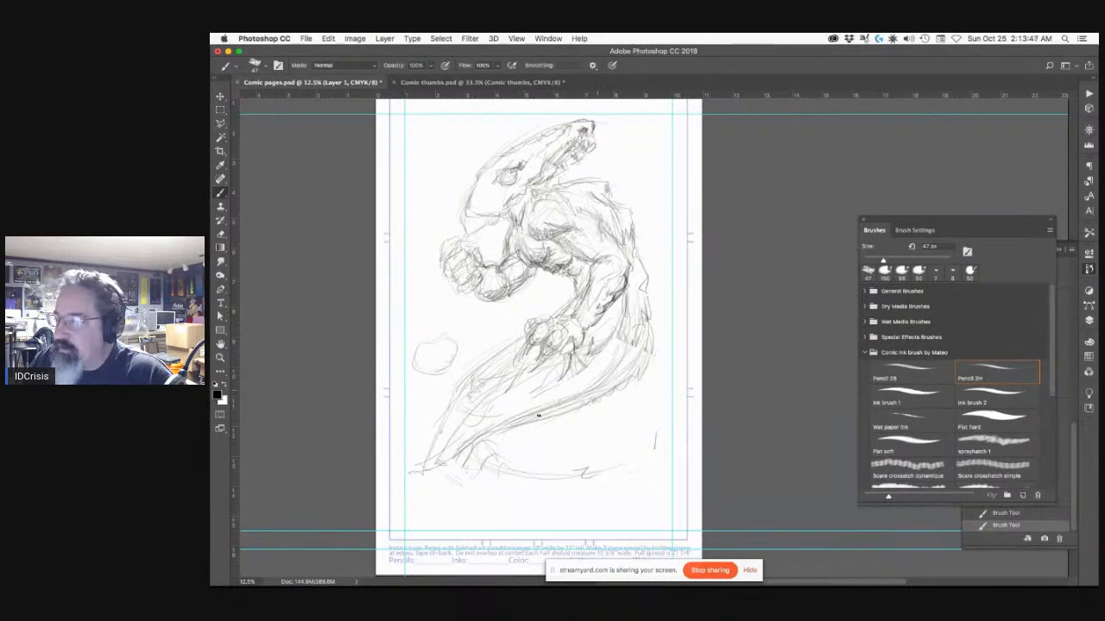
mouse_move(622, 354)
left_mouse_down()
mouse_move(520, 421)
mouse_move(530, 429)
mouse_move(560, 414)
mouse_move(450, 453)
mouse_move(471, 439)
mouse_move(494, 458)
mouse_move(496, 432)
mouse_move(501, 460)
mouse_move(517, 464)
mouse_move(500, 461)
mouse_move(553, 469)
left_mouse_up()
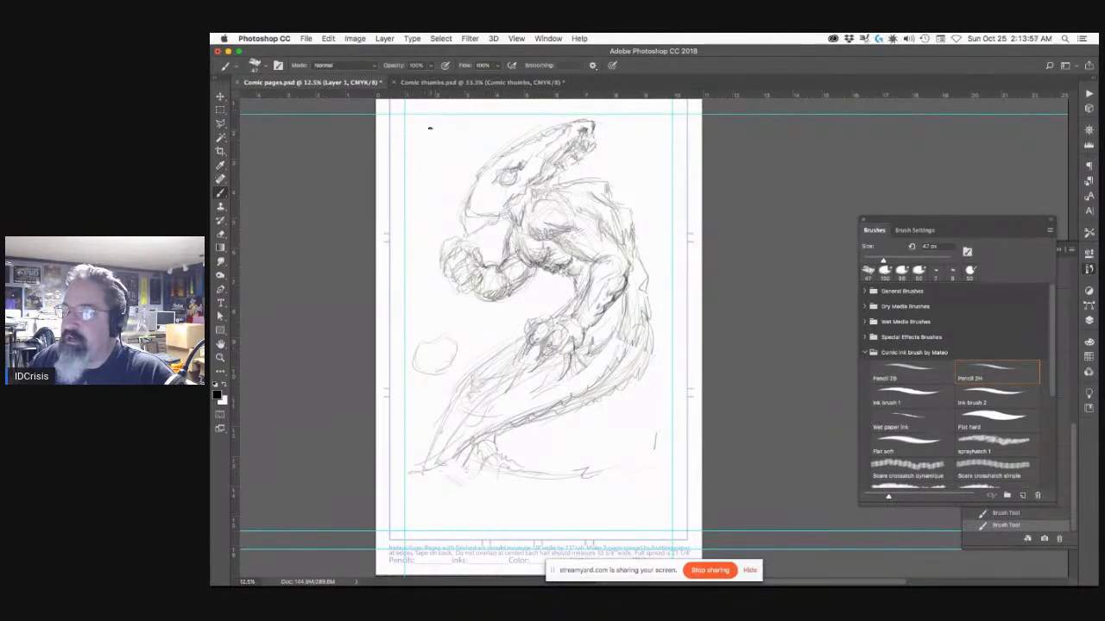
Step: Sketch a cluster of curved, rib-like strokes in the empty area at the page's upper left
mouse_move(437, 131)
left_mouse_down()
mouse_move(464, 142)
mouse_move(473, 115)
left_mouse_up()
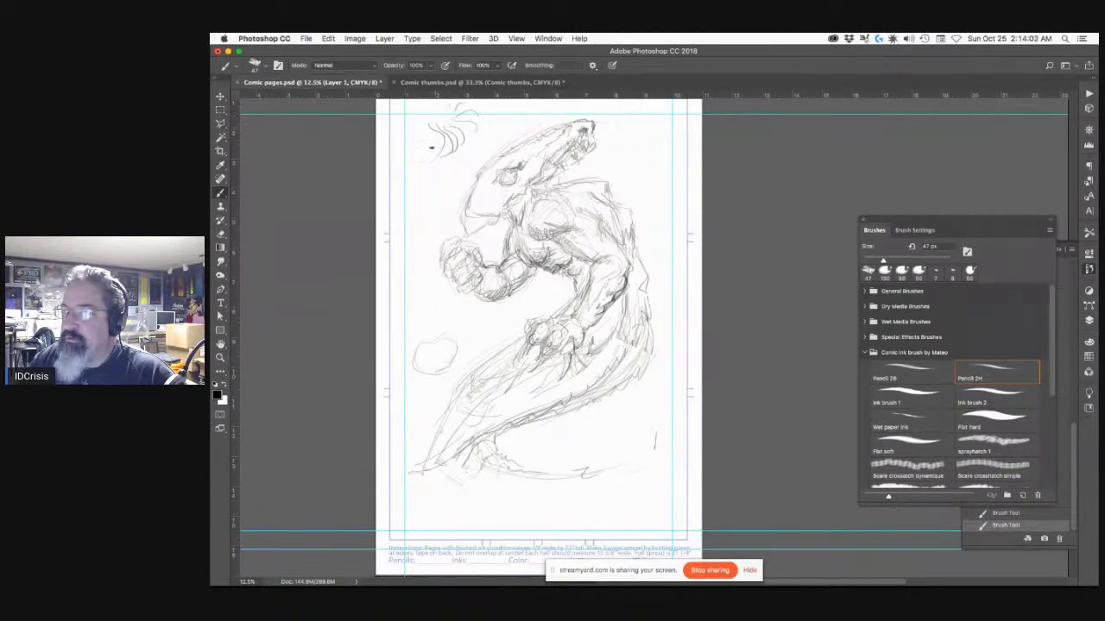
mouse_move(429, 130)
left_mouse_down()
mouse_move(391, 145)
mouse_move(418, 138)
mouse_move(397, 167)
left_mouse_up()
mouse_move(420, 139)
left_mouse_down()
mouse_move(405, 172)
mouse_move(428, 178)
left_mouse_up()
left_click_drag(452, 141, 446, 176)
left_click_drag(473, 146, 460, 165)
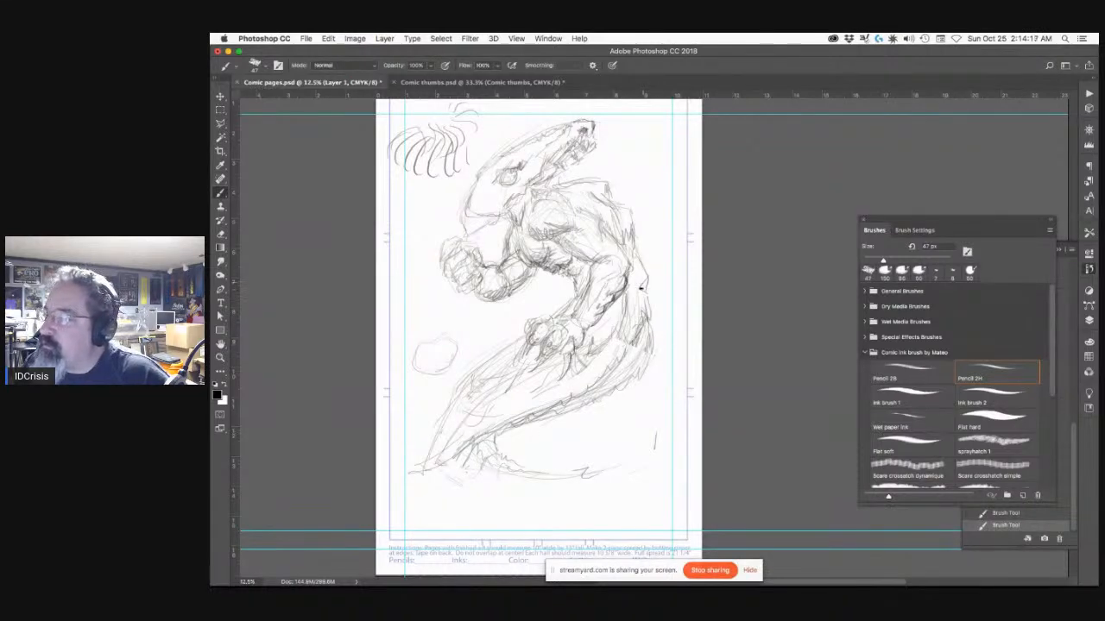
Step: Darken the creature's back and lower-body contour, and add a line sweeping from the tapered end toward the page's lower right
left_click_drag(641, 282, 646, 290)
mouse_move(631, 240)
left_mouse_down()
mouse_move(635, 255)
mouse_move(631, 240)
left_mouse_up()
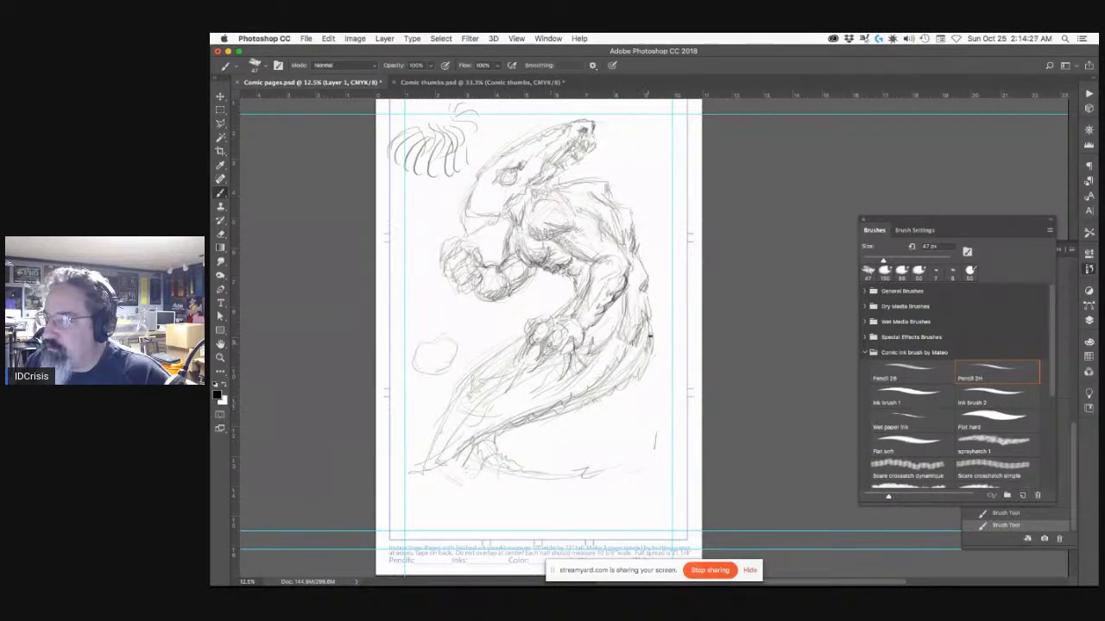
mouse_move(647, 349)
left_mouse_down()
mouse_move(606, 390)
mouse_move(485, 439)
left_mouse_up()
mouse_move(613, 373)
left_mouse_down()
mouse_move(562, 401)
mouse_move(571, 398)
mouse_move(489, 435)
left_mouse_up()
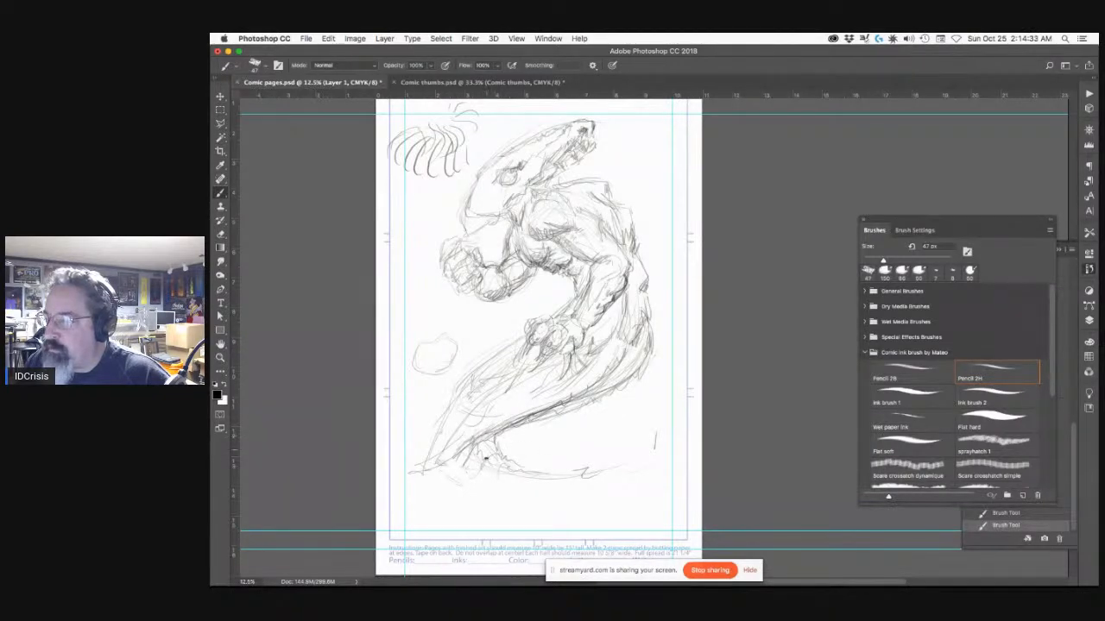
mouse_move(514, 477)
left_mouse_down()
mouse_move(596, 490)
mouse_move(636, 512)
left_mouse_up()
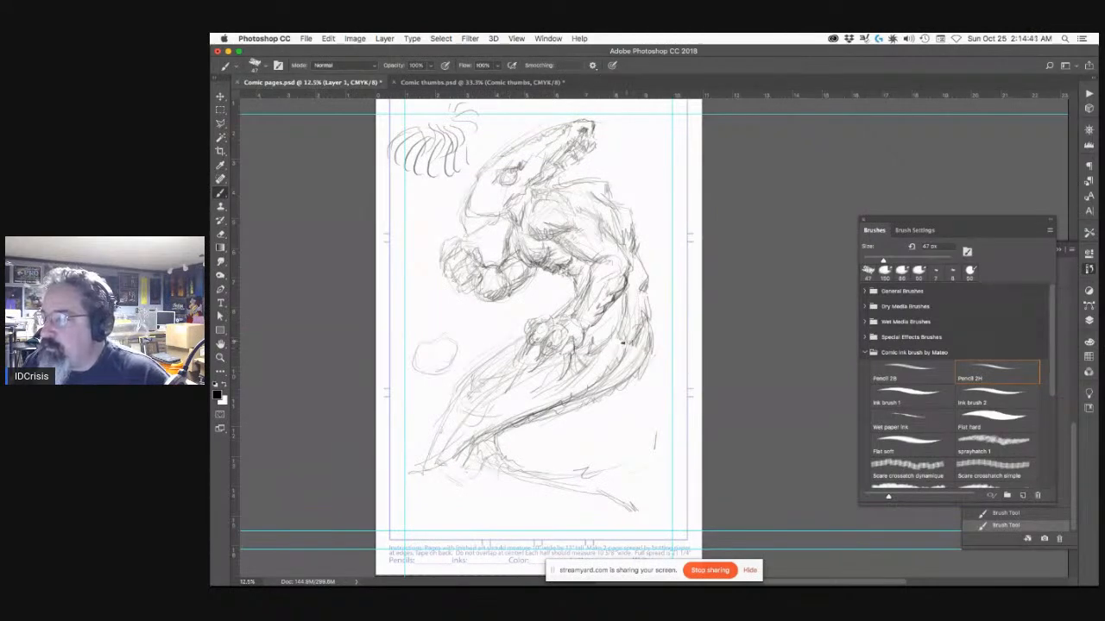
Step: Shade the lower body around the clawed hand with short pencil strokes, adding a small hooked mark at the page's upper right
left_click_drag(623, 329, 607, 365)
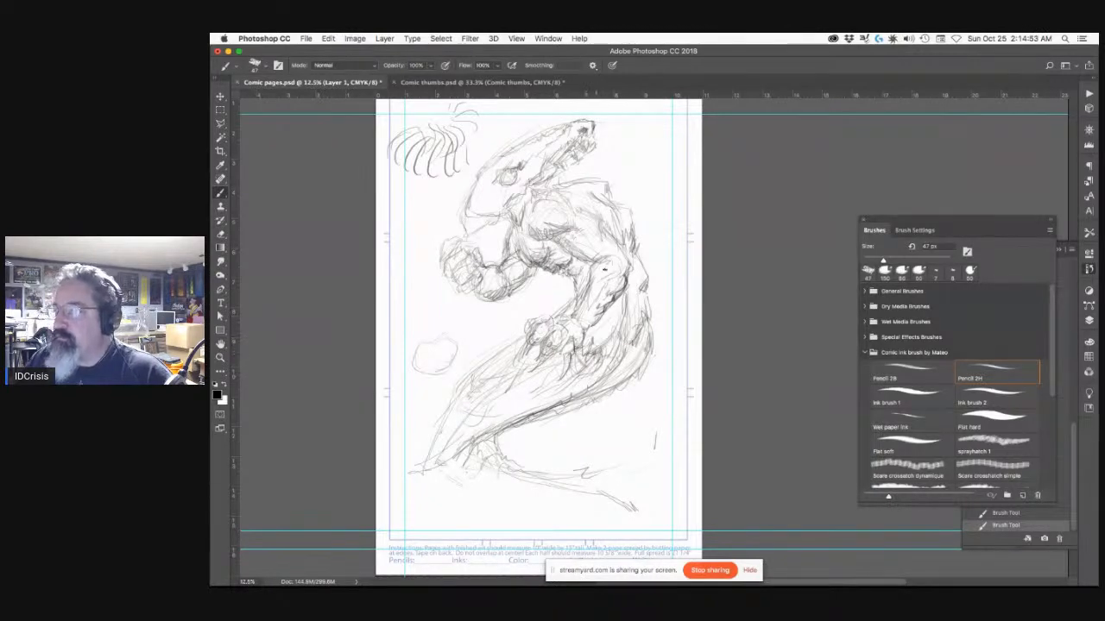
left_click_drag(644, 112, 642, 147)
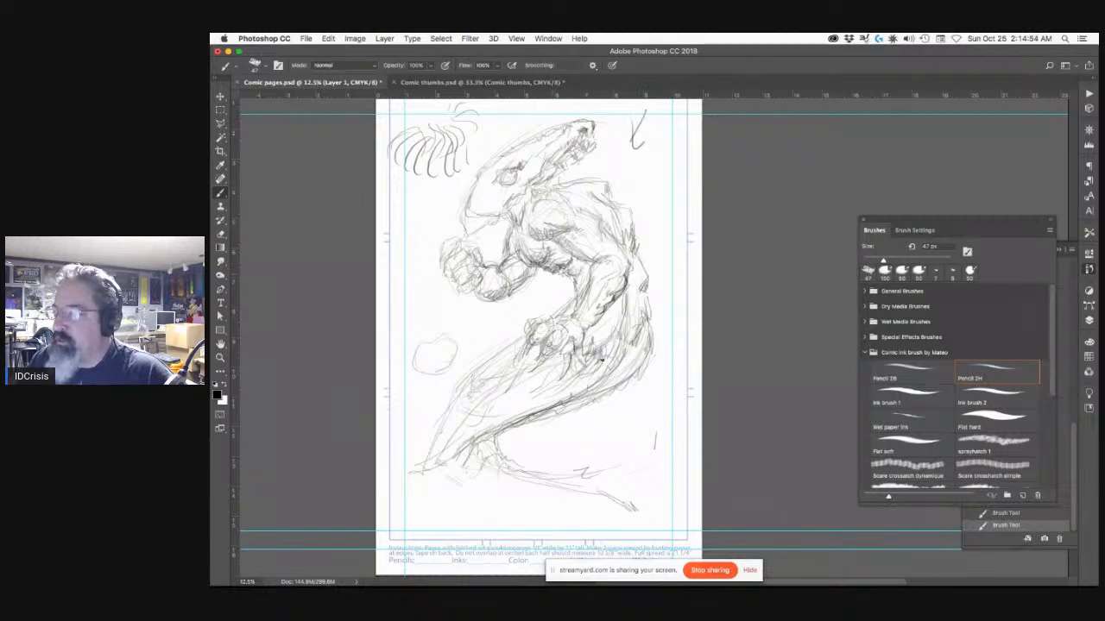
left_click_drag(594, 340, 587, 368)
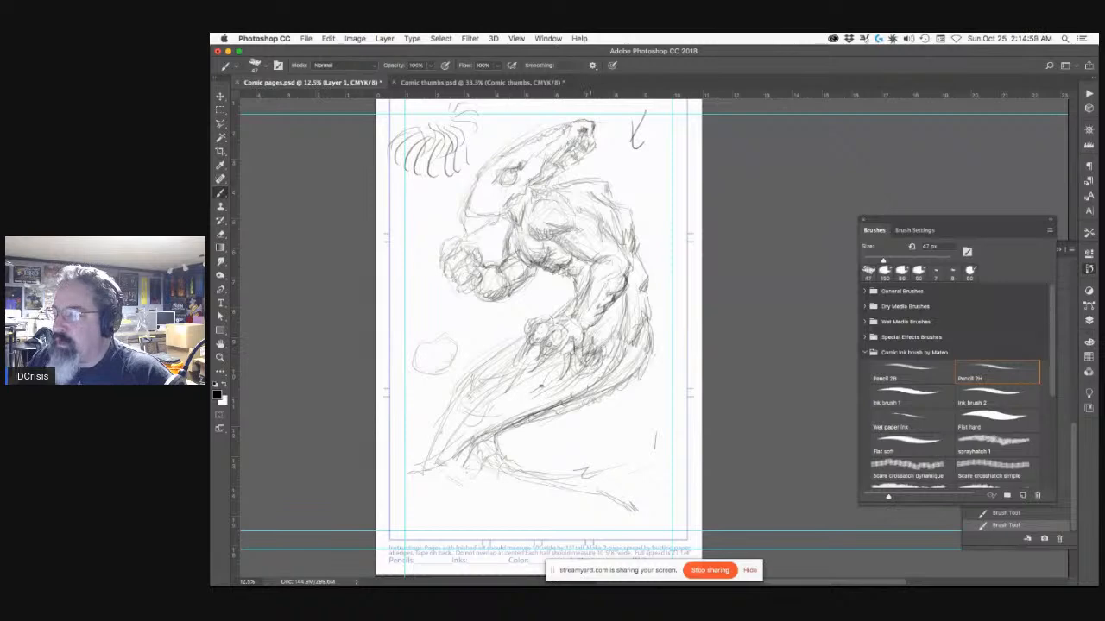
mouse_move(538, 404)
left_mouse_down()
mouse_move(561, 356)
mouse_move(591, 361)
mouse_move(589, 335)
left_mouse_up()
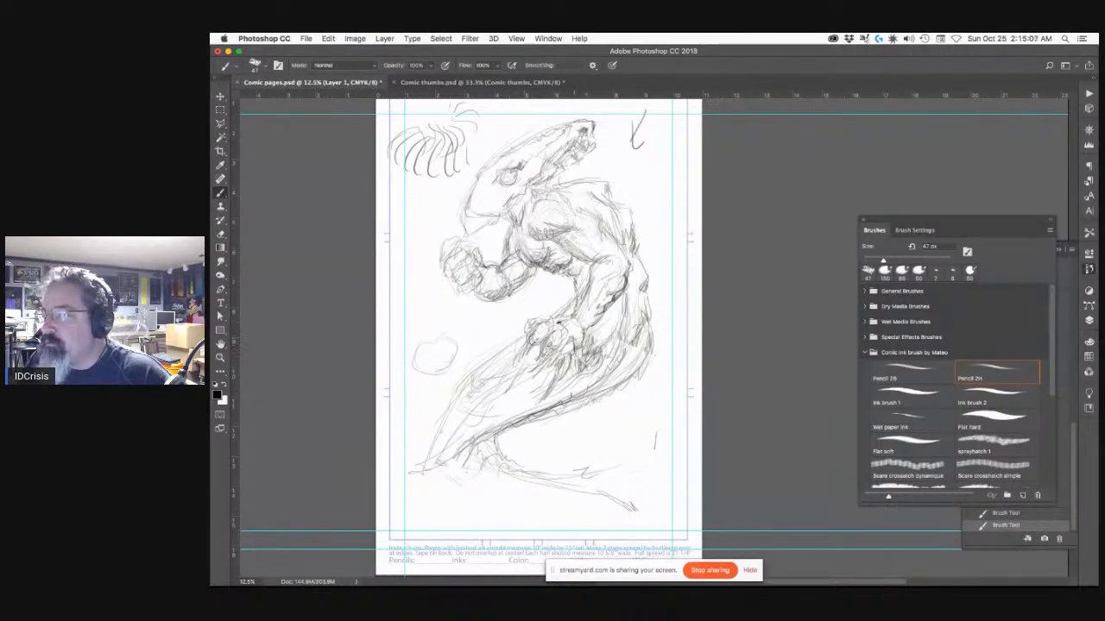
mouse_move(516, 345)
left_mouse_down()
mouse_move(467, 383)
mouse_move(486, 364)
left_mouse_up()
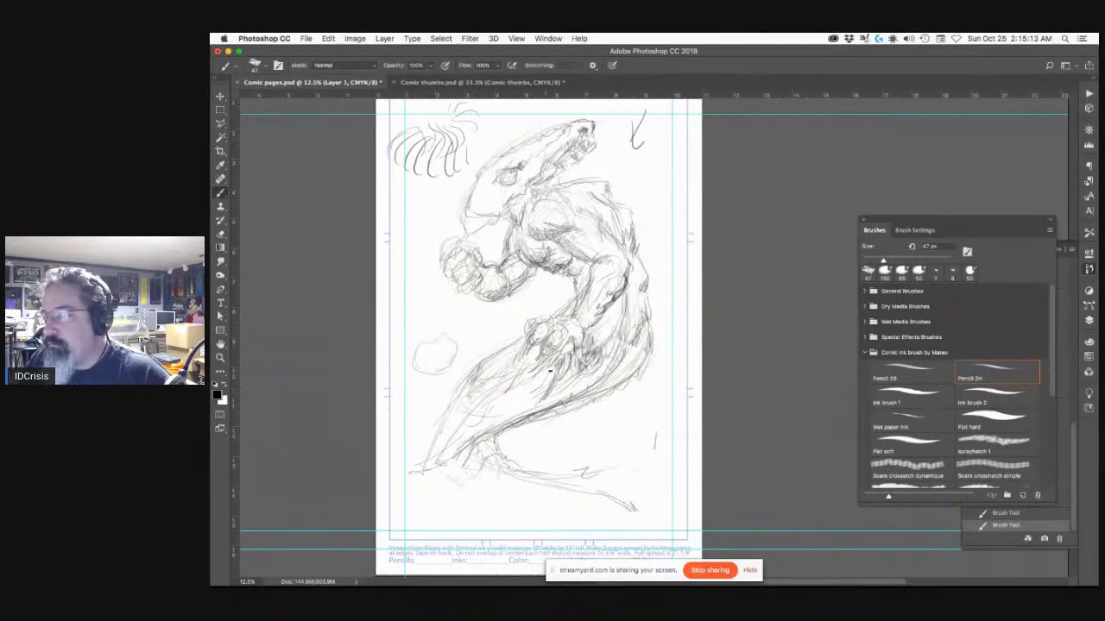
mouse_move(546, 373)
left_mouse_down()
mouse_move(480, 396)
mouse_move(488, 388)
left_mouse_up()
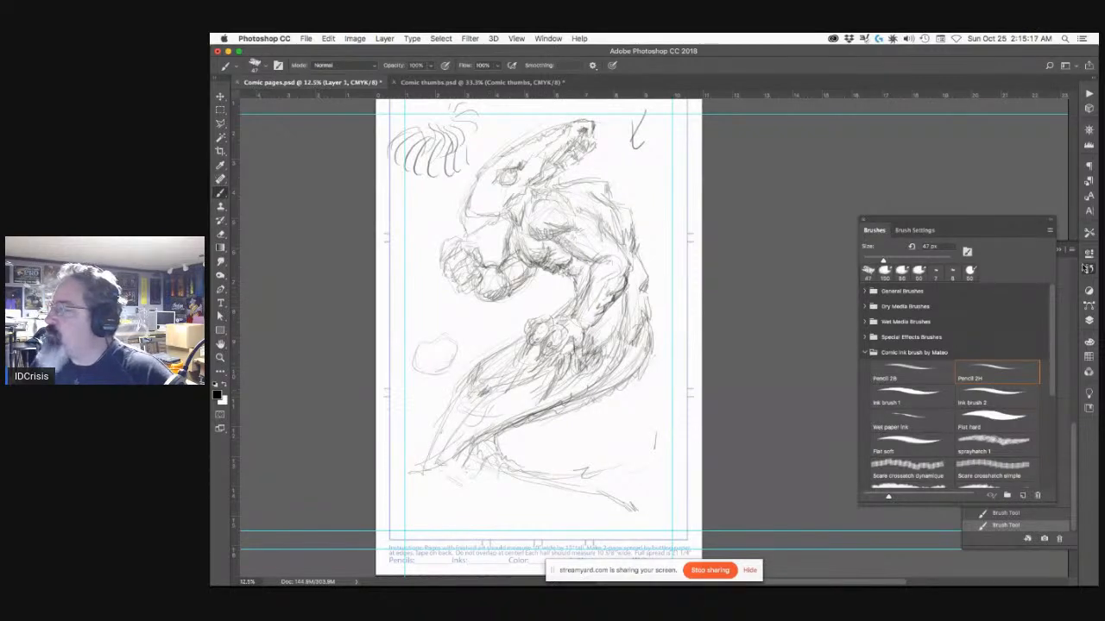
Step: Open the layer style settings of Layer 1 and set its blend mode to Multiply
left_click(1089, 321)
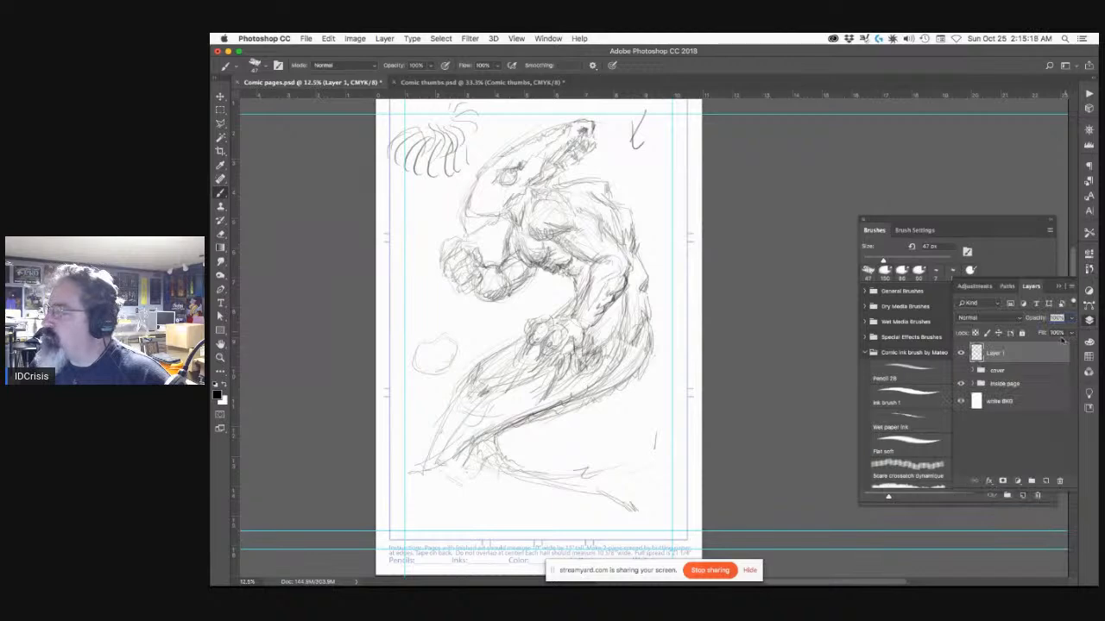
double_click(1018, 356)
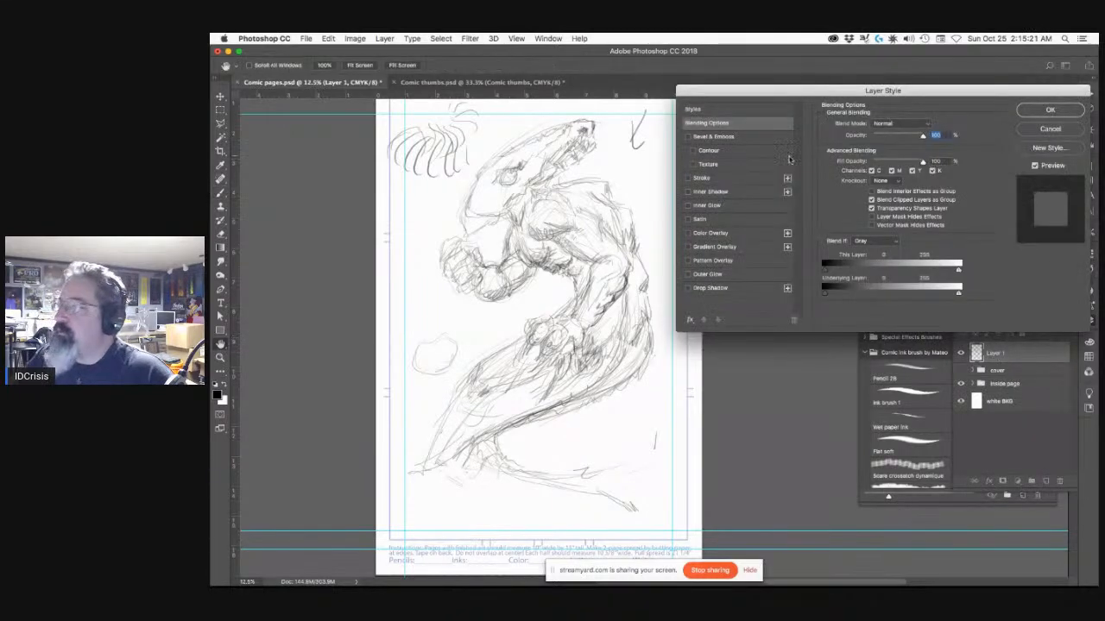
left_click(900, 126)
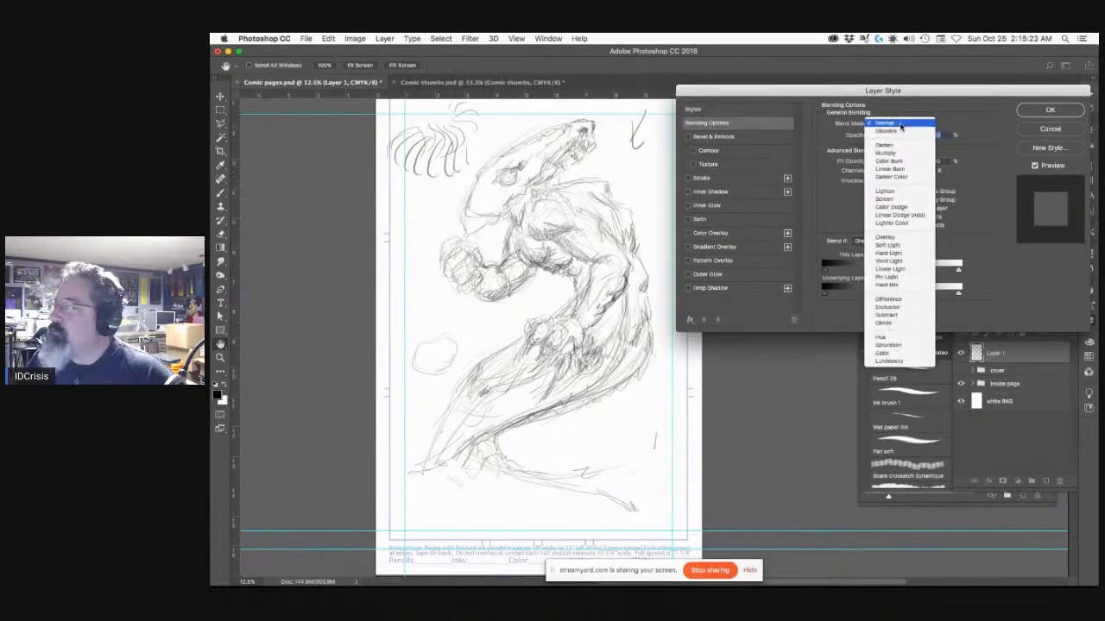
left_click(886, 153)
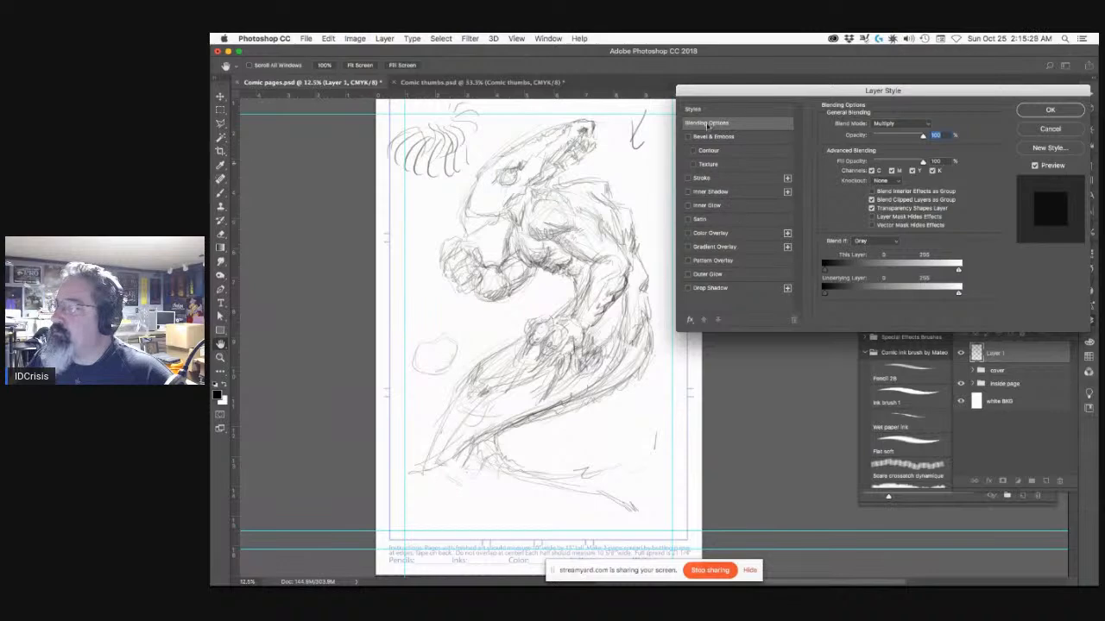
Step: Add a dark blue Color Overlay effect to Layer 1, make a trial stroke on the creature's back and undo it
left_click(713, 235)
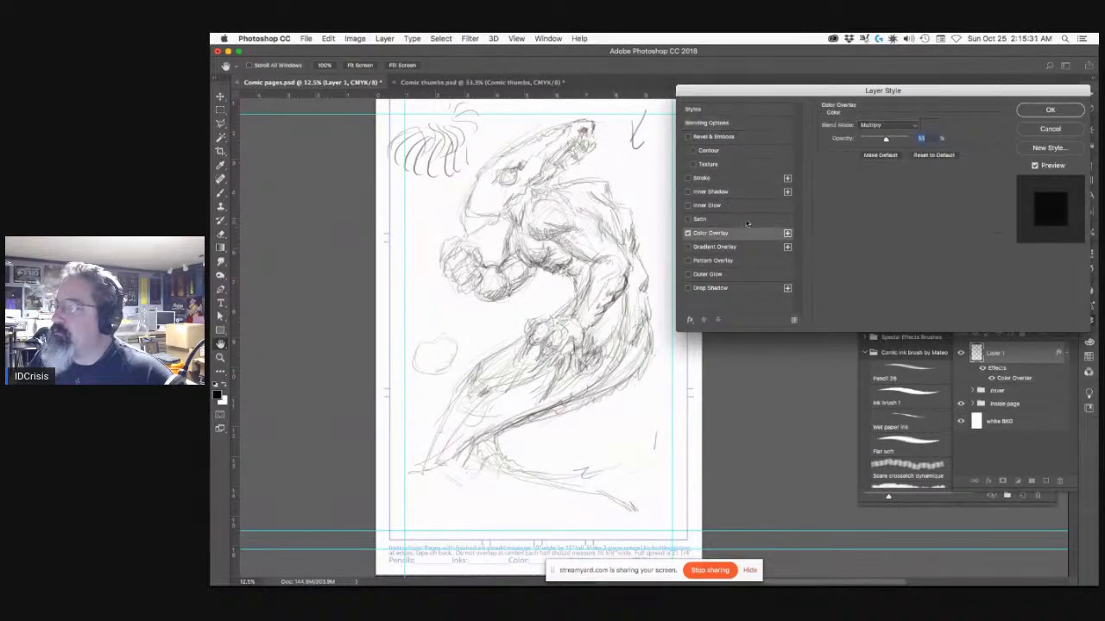
left_click(929, 129)
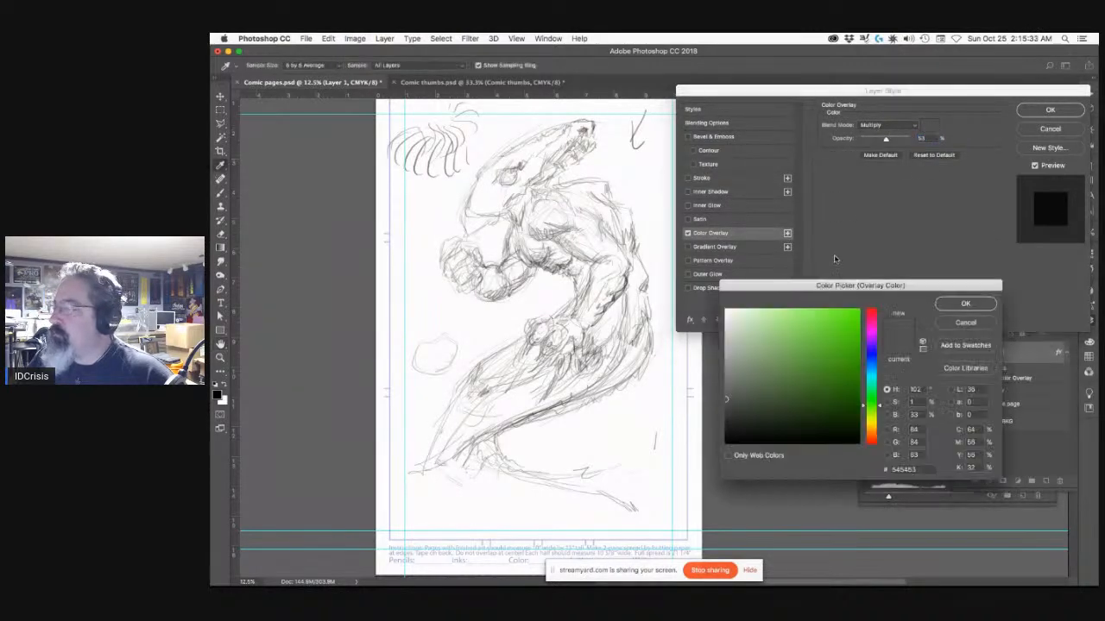
left_click(871, 360)
left_click(848, 357)
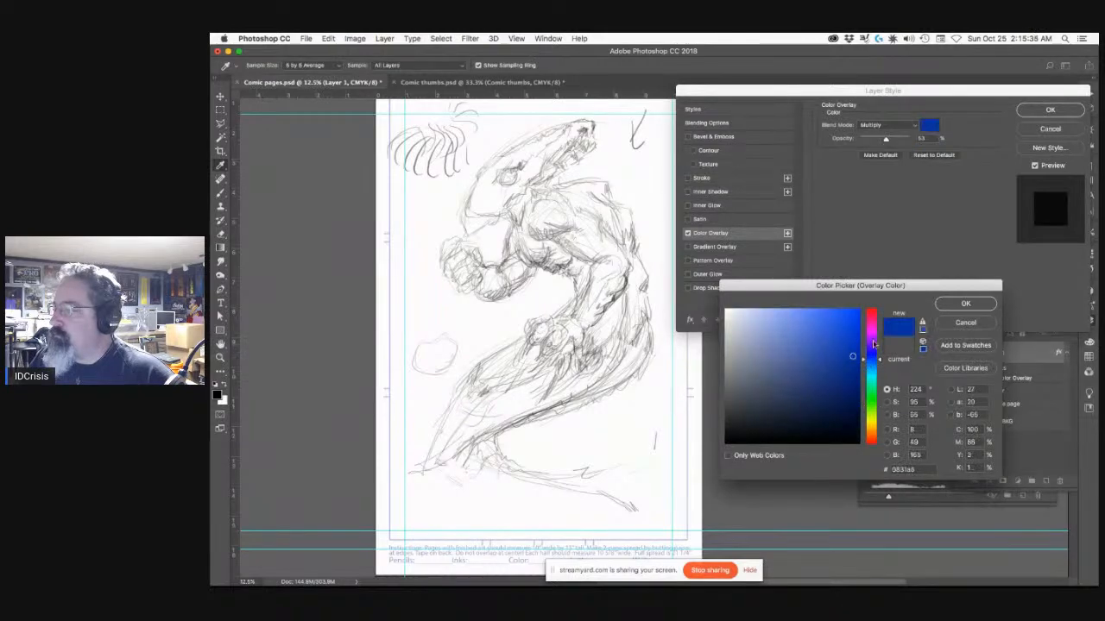
left_click(966, 303)
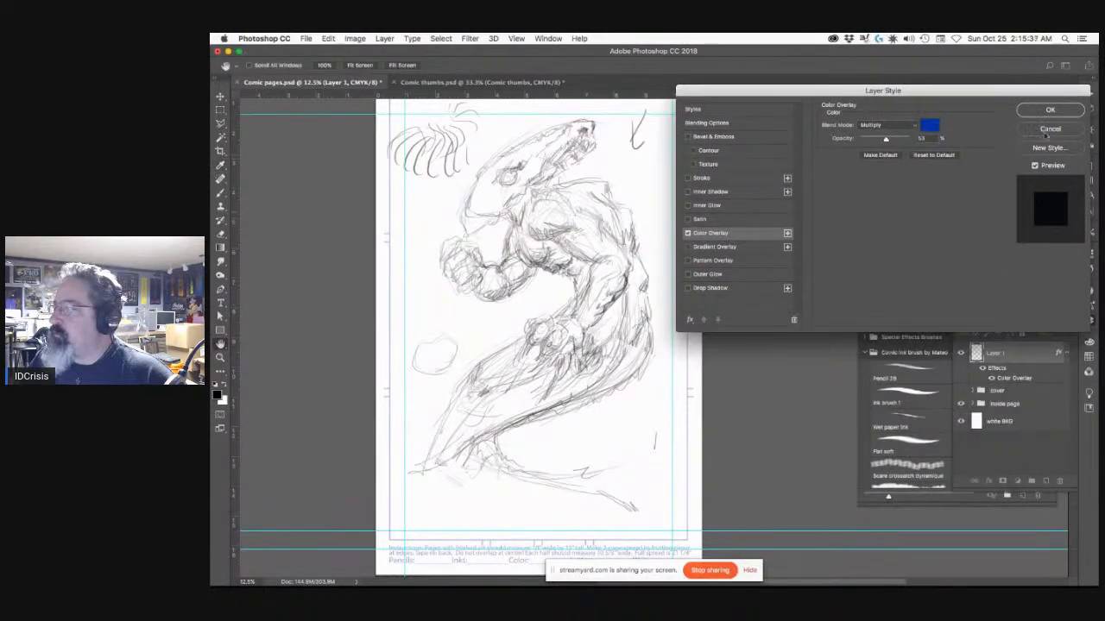
left_click(1048, 111)
left_click_drag(629, 293, 645, 323)
key("super+z")
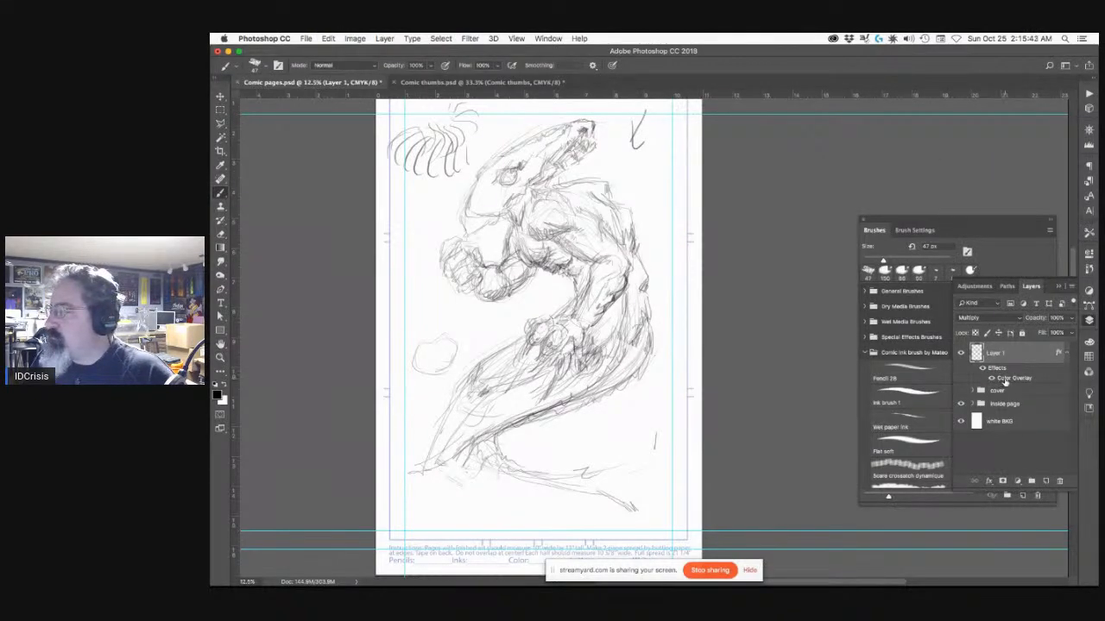
Step: Try the Darken blend mode for Layer 1's Color Overlay, then delete the effect from the layer
double_click(1004, 383)
left_click(897, 126)
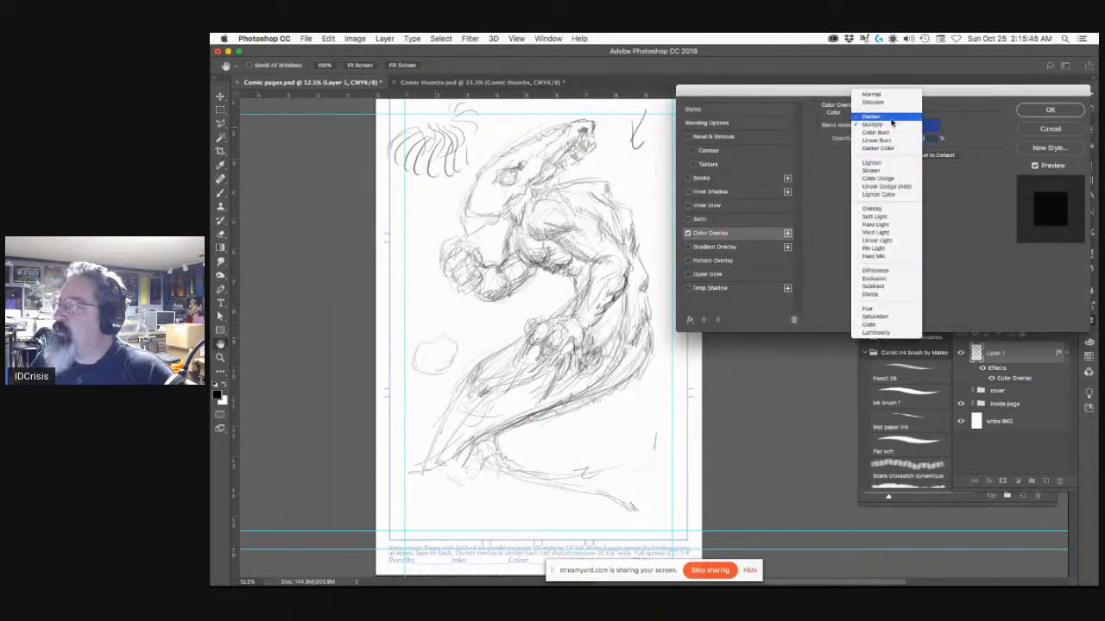
left_click(890, 117)
left_click(889, 125)
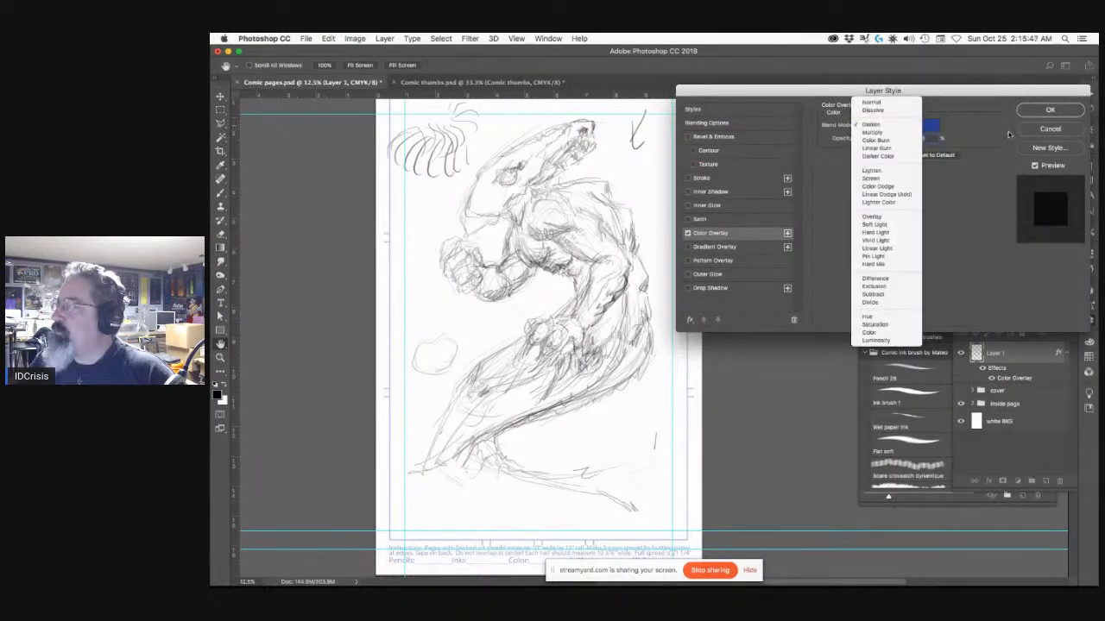
left_click(1031, 145)
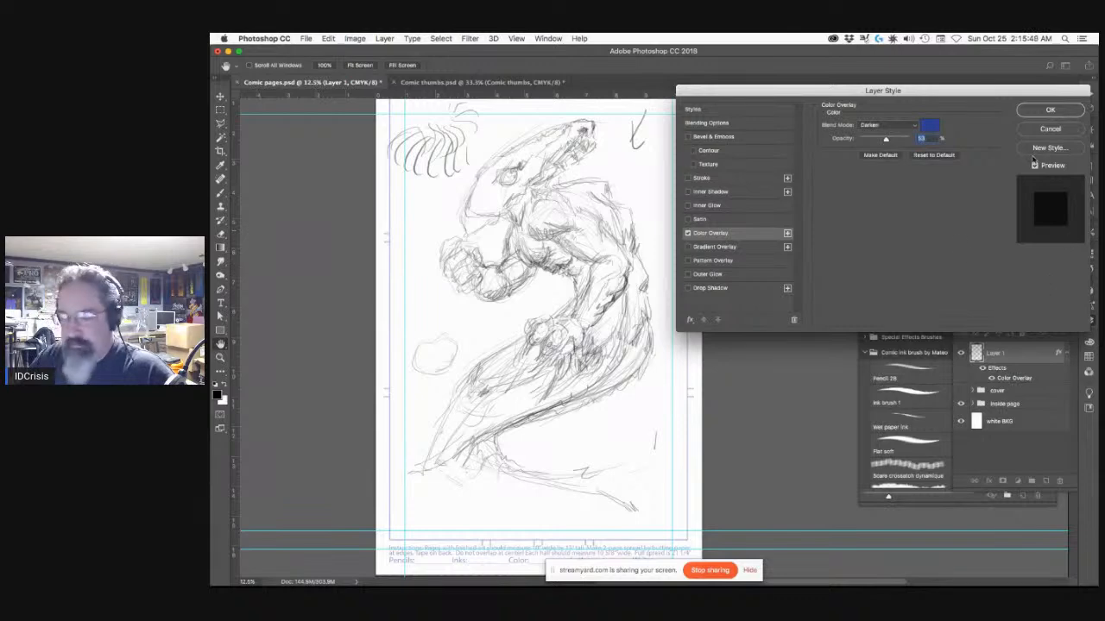
key("Return")
left_click_drag(1023, 378, 1060, 480)
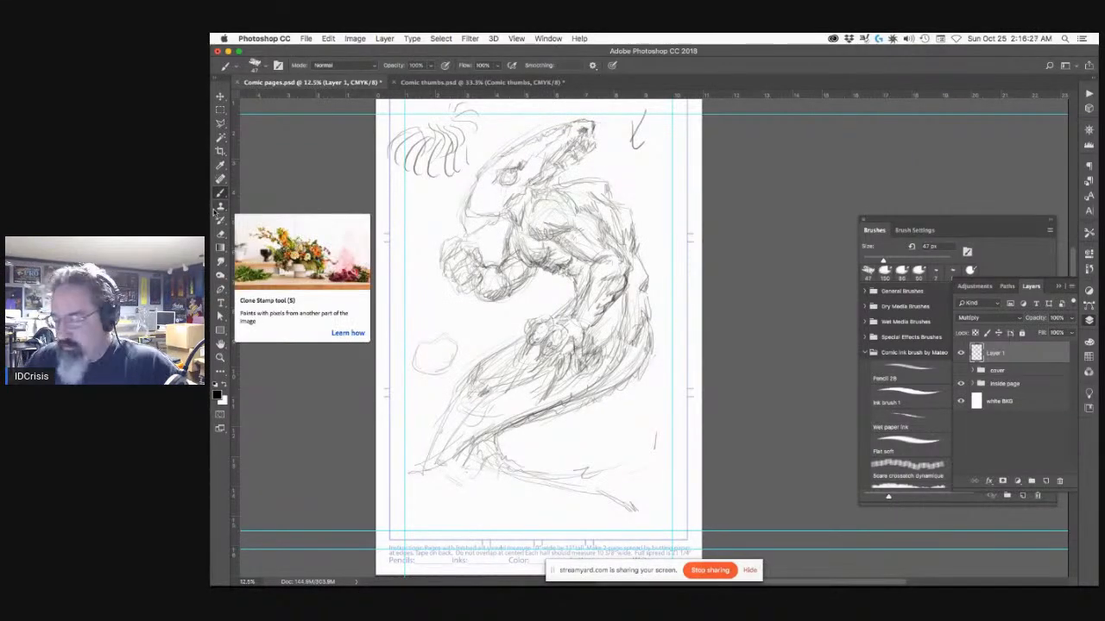
key("super+Tab")
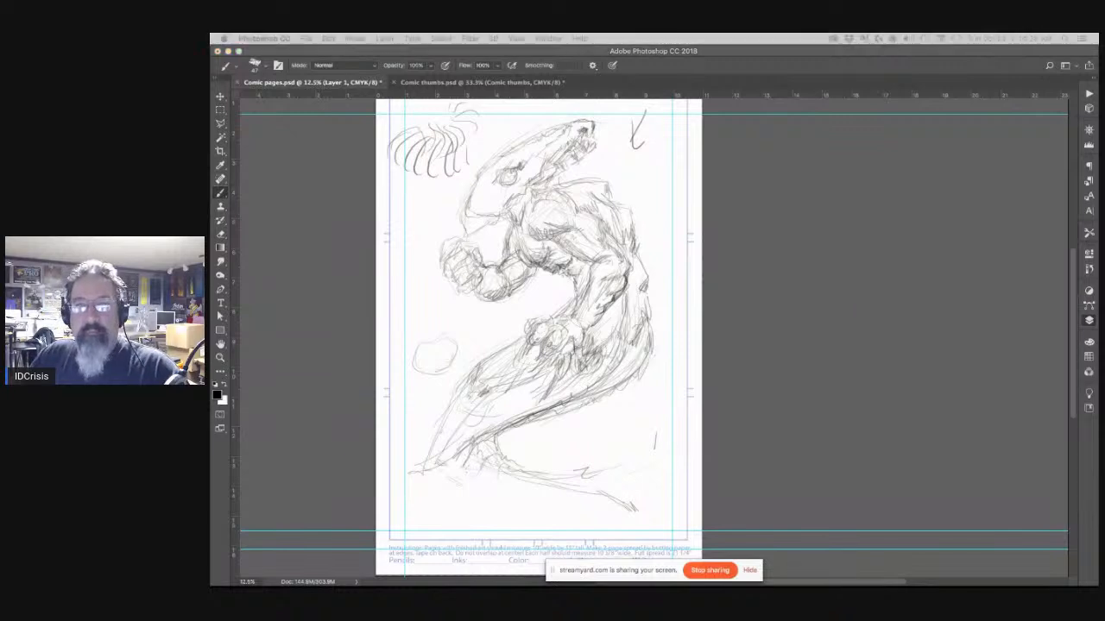
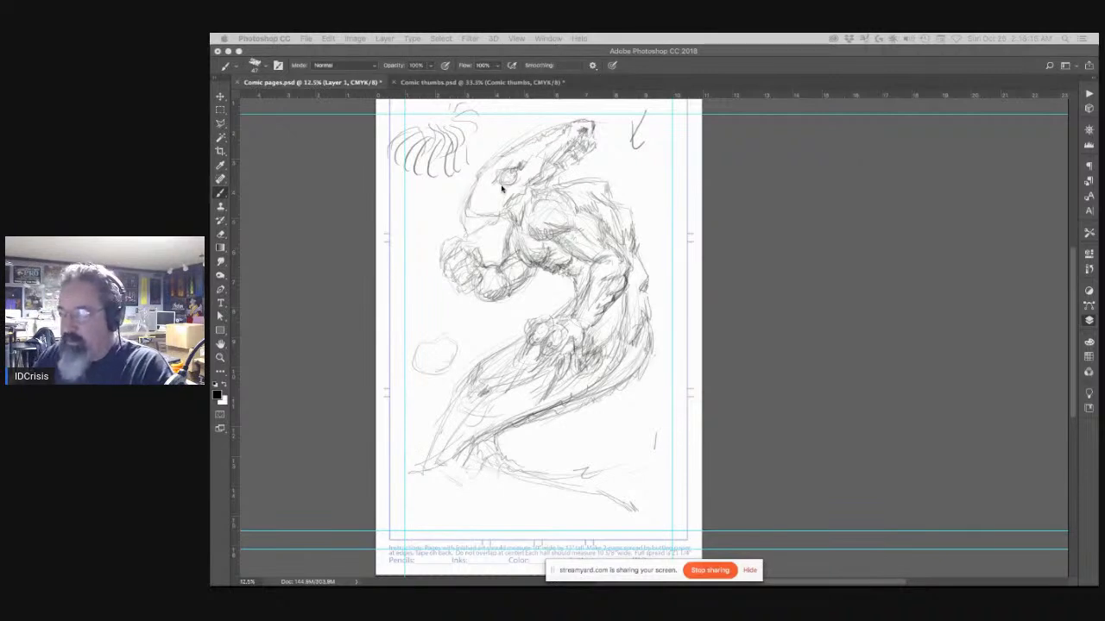
left_click(567, 224)
Step: Darken the creature's brow, the top outline of its snout and the back of its head on the white BKG layer with the Pencil 2H brush
key("z")
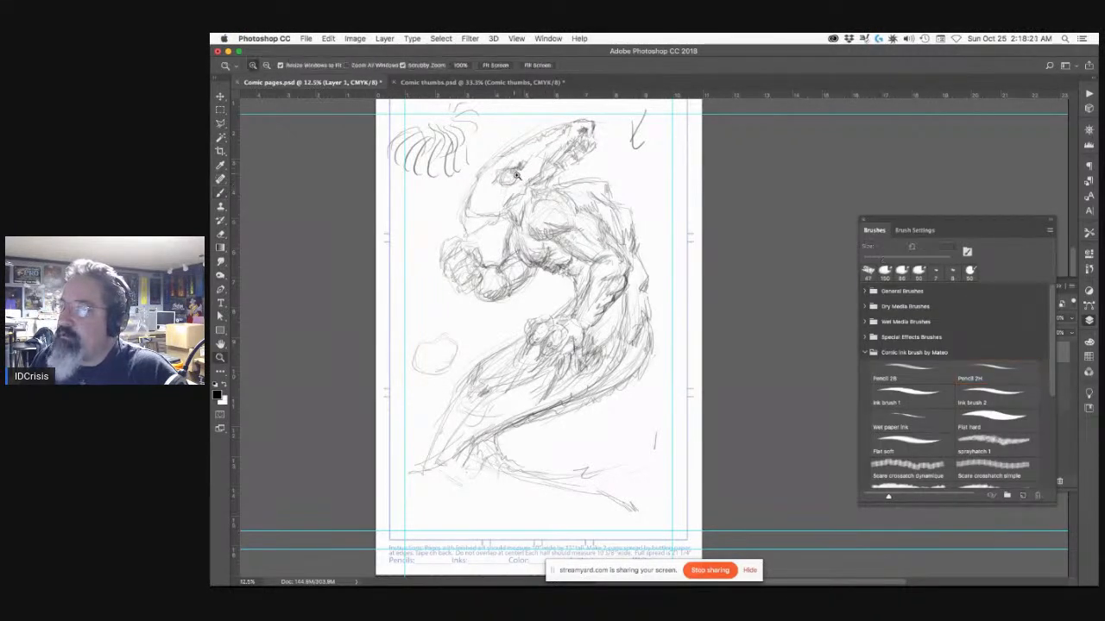
left_click(531, 177)
left_click_drag(551, 183, 544, 229)
key("v")
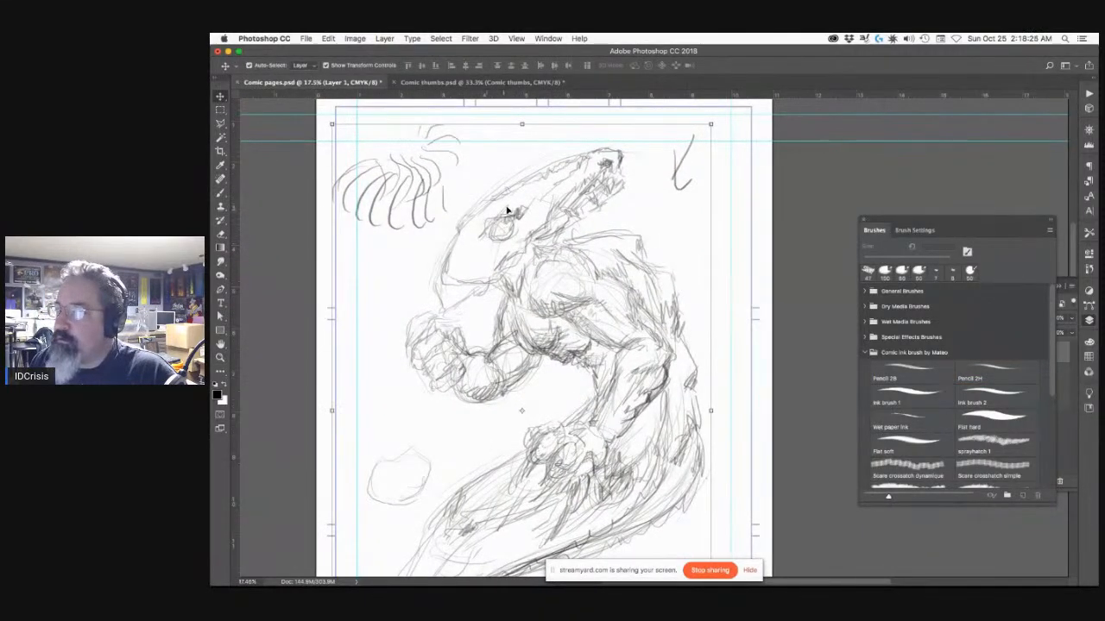
left_click(504, 242)
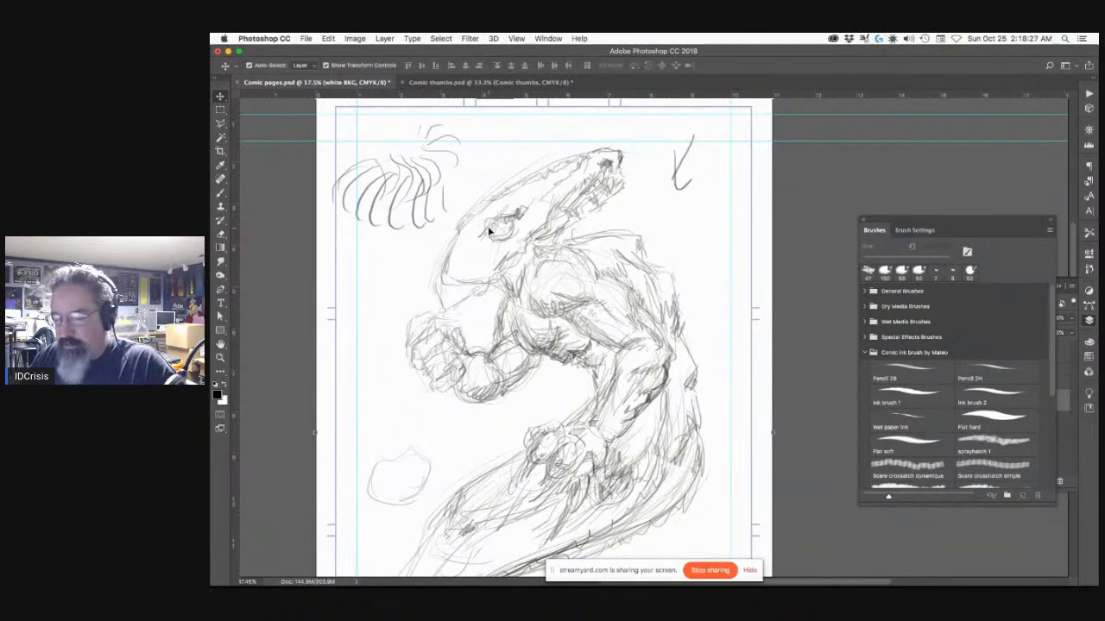
key("b")
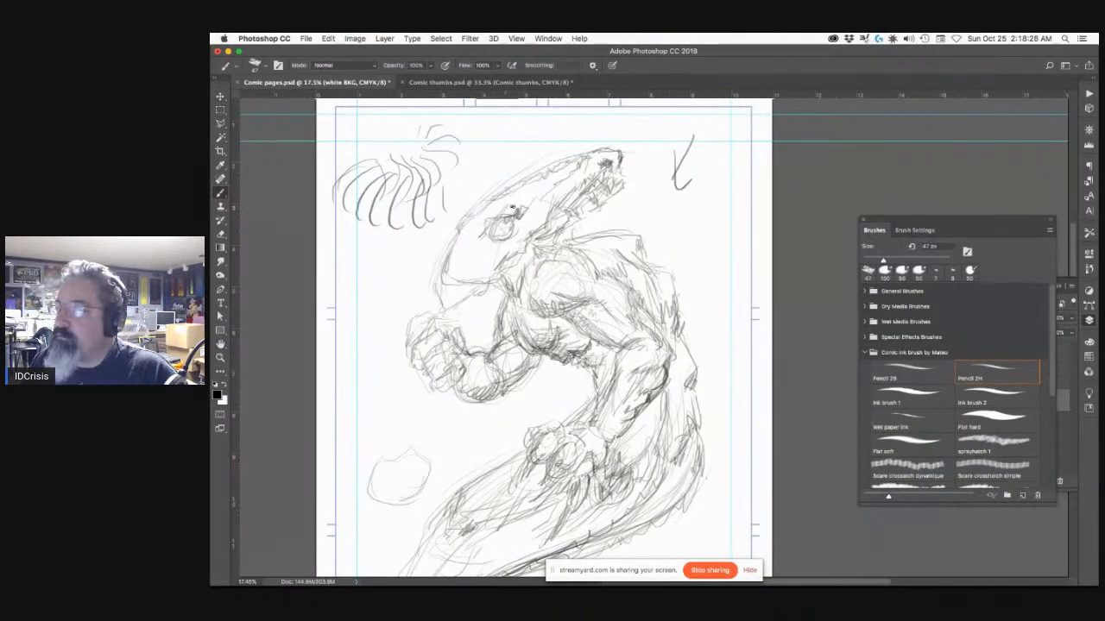
left_click_drag(520, 208, 513, 211)
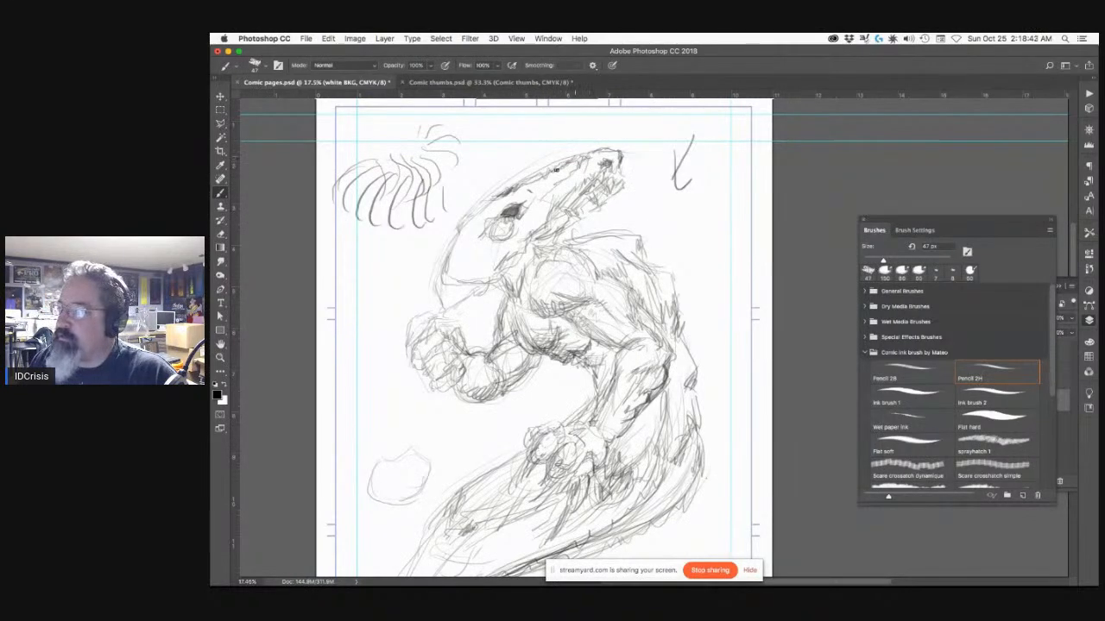
left_click_drag(598, 148, 621, 153)
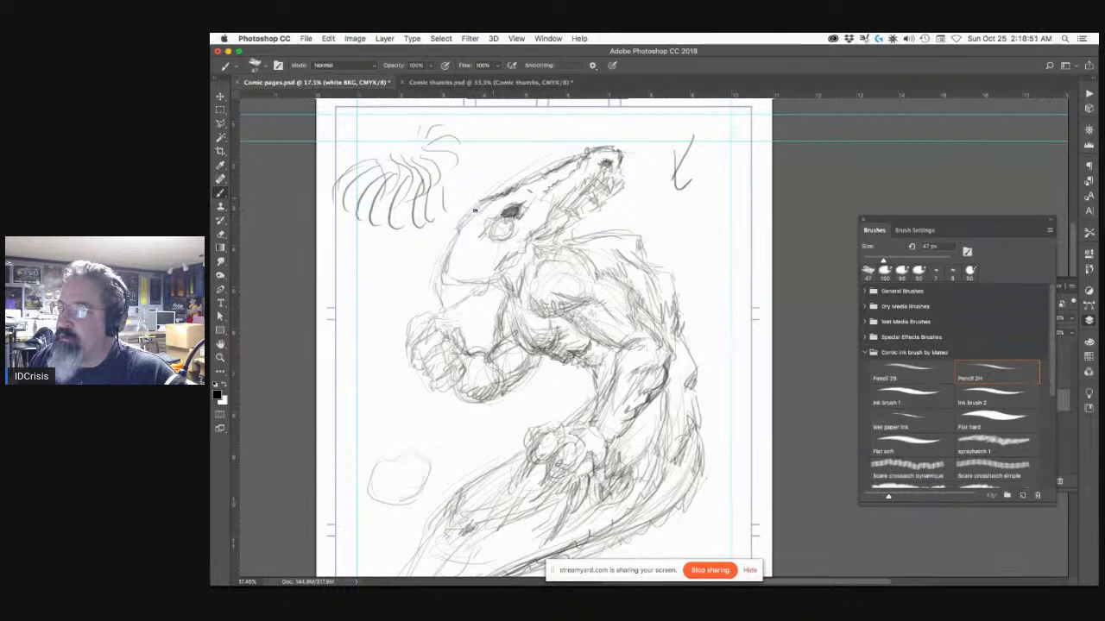
mouse_move(470, 210)
left_mouse_down()
mouse_move(480, 202)
mouse_move(453, 244)
left_mouse_up()
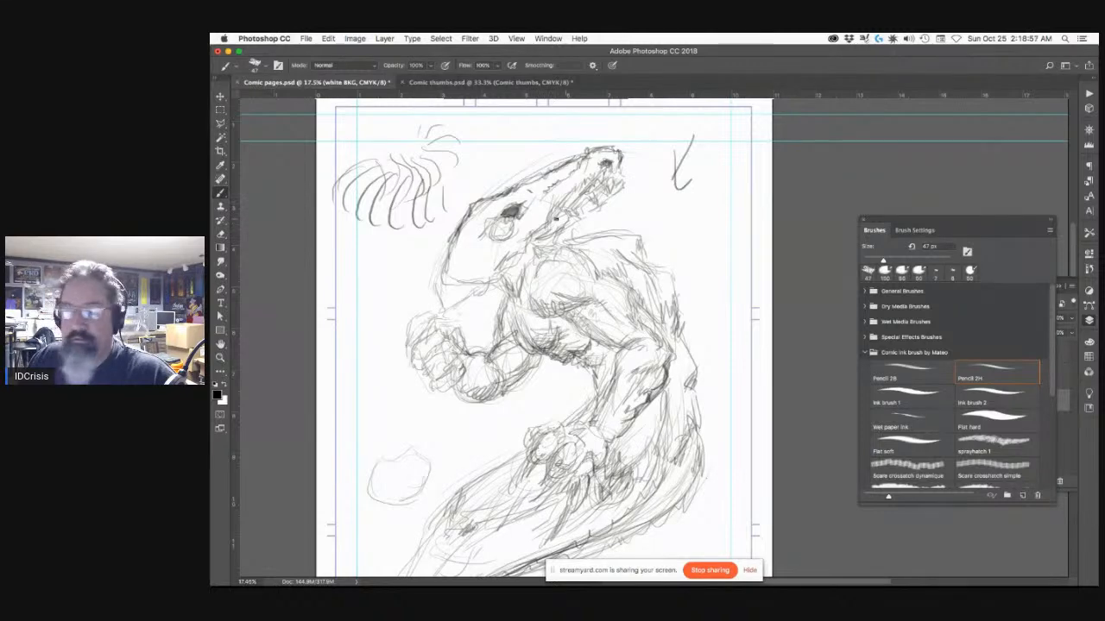
Step: Strengthen the mouth line along the upper jaw, shade the eye socket and add tooth and texture marks along the snout
mouse_move(575, 202)
left_mouse_down()
mouse_move(547, 225)
mouse_move(618, 162)
mouse_move(573, 197)
mouse_move(567, 221)
mouse_move(575, 205)
mouse_move(498, 248)
left_mouse_up()
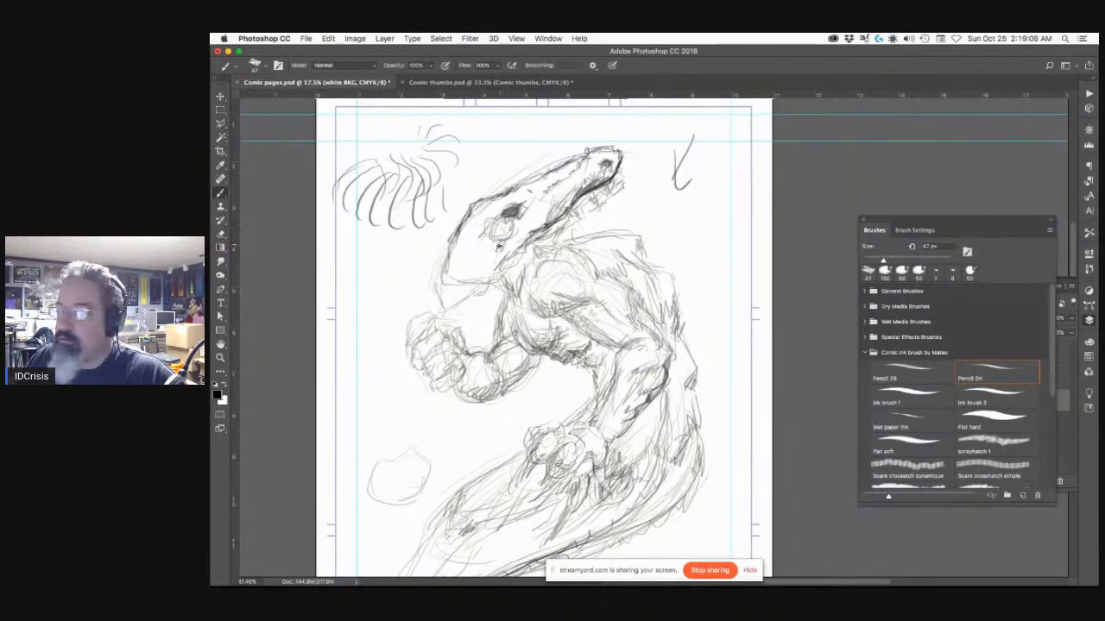
left_click_drag(501, 226, 504, 248)
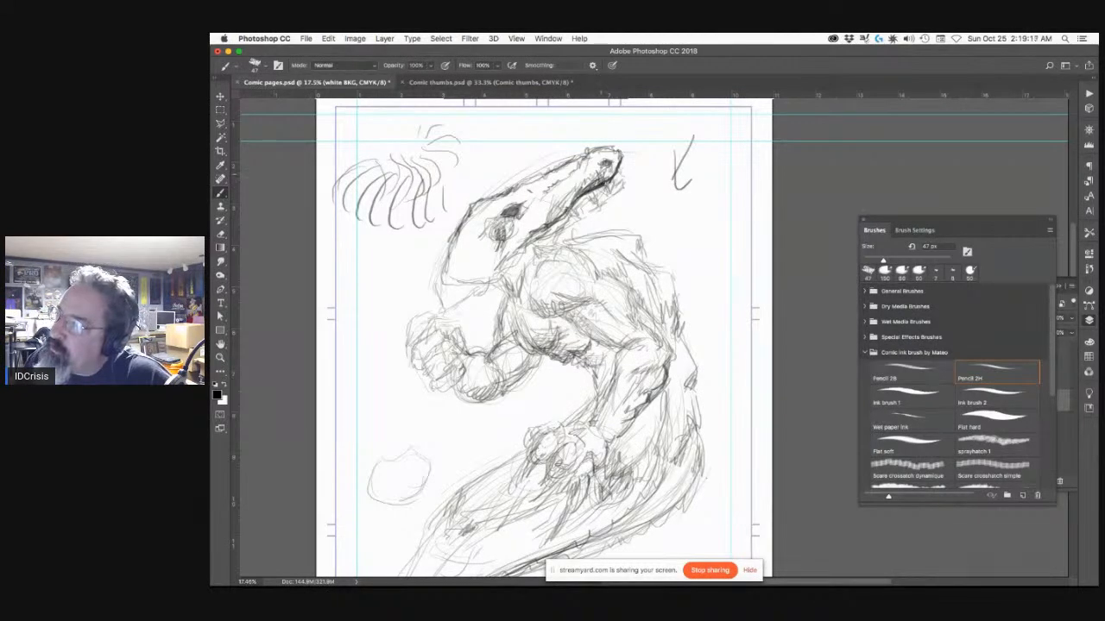
left_click_drag(566, 212, 569, 197)
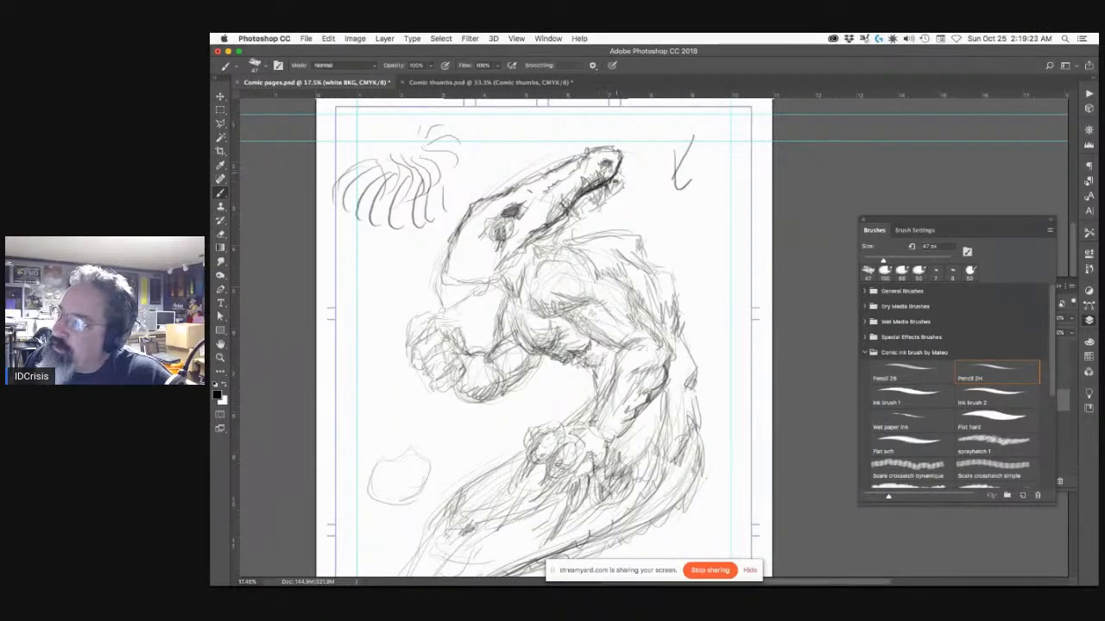
mouse_move(616, 182)
left_mouse_down()
mouse_move(617, 171)
mouse_move(560, 231)
mouse_move(542, 211)
left_mouse_up()
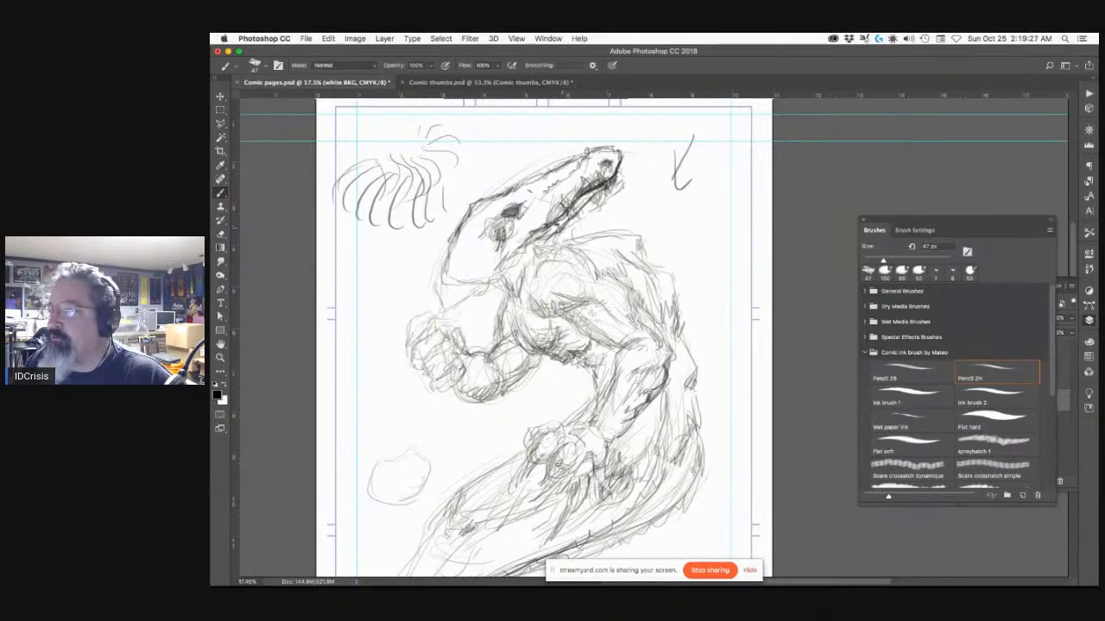
left_click_drag(550, 188, 578, 167)
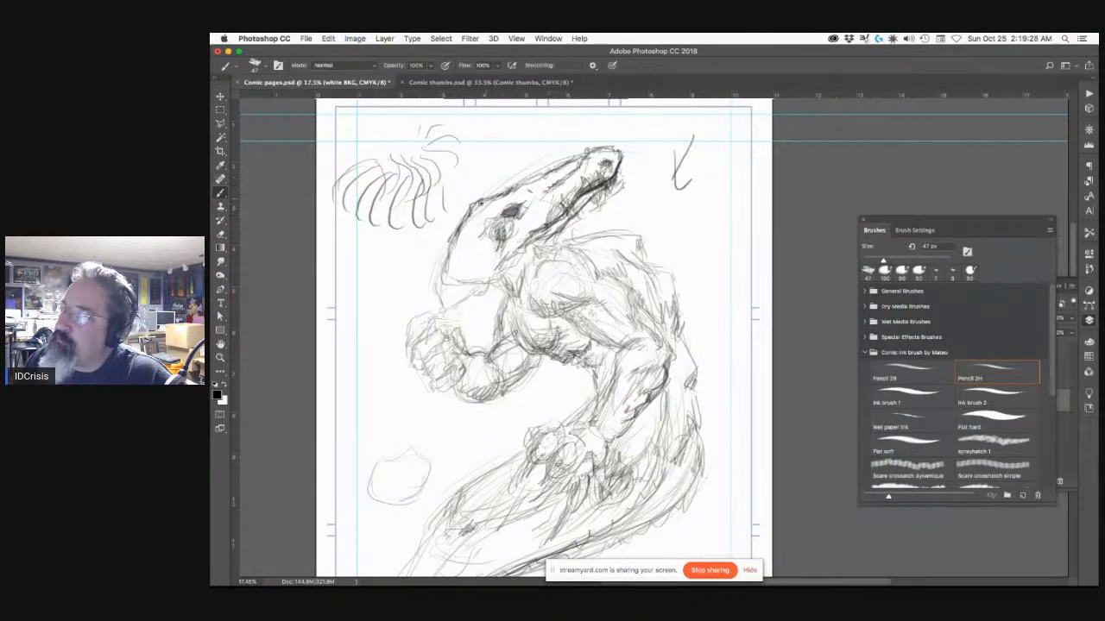
Step: Define the rear of the head and the neck with darker strokes, adding small spots on the cheek and brow
mouse_move(474, 218)
left_mouse_down()
mouse_move(456, 259)
mouse_move(485, 209)
mouse_move(453, 264)
mouse_move(464, 277)
left_mouse_up()
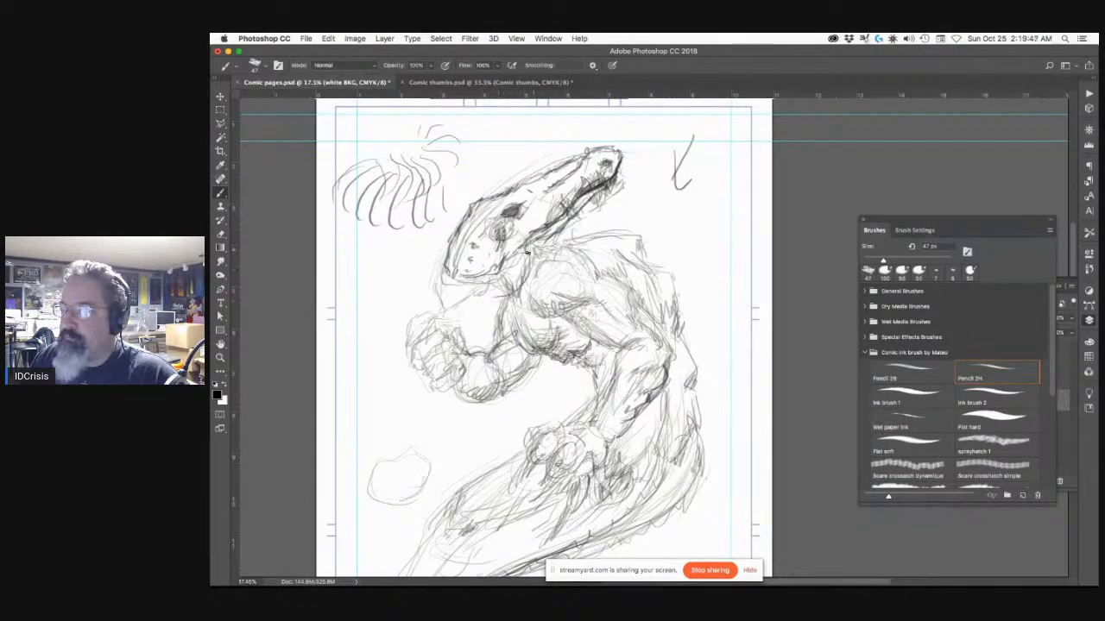
mouse_move(544, 245)
left_mouse_down()
mouse_move(508, 295)
mouse_move(519, 333)
left_mouse_up()
left_click_drag(503, 286, 475, 295)
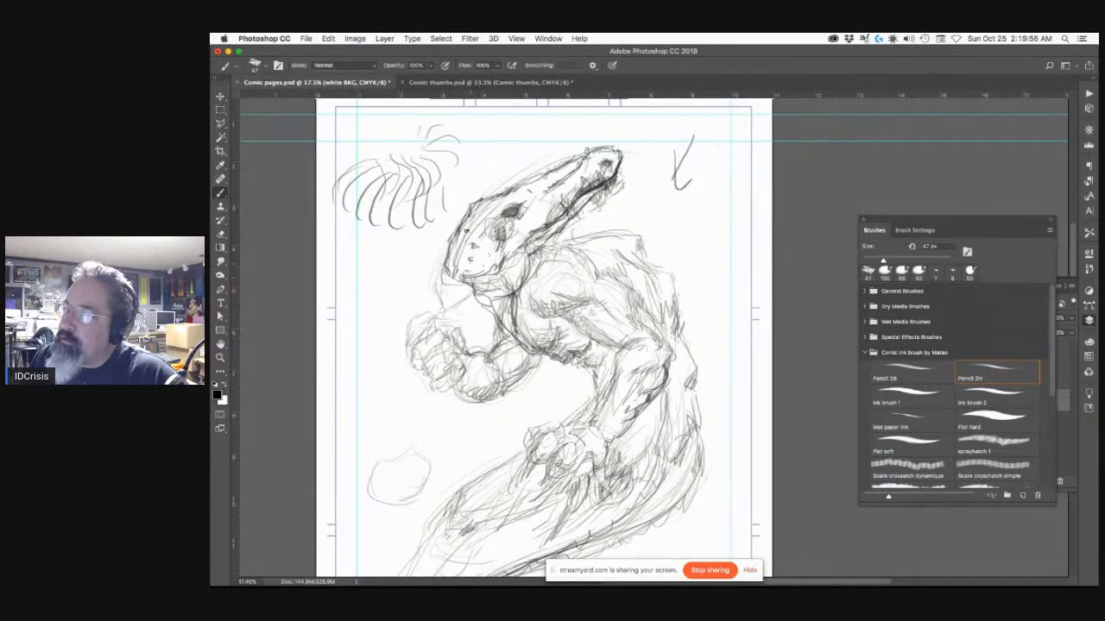
mouse_move(466, 229)
left_mouse_down()
mouse_move(455, 261)
mouse_move(478, 280)
mouse_move(463, 279)
mouse_move(487, 279)
left_mouse_up()
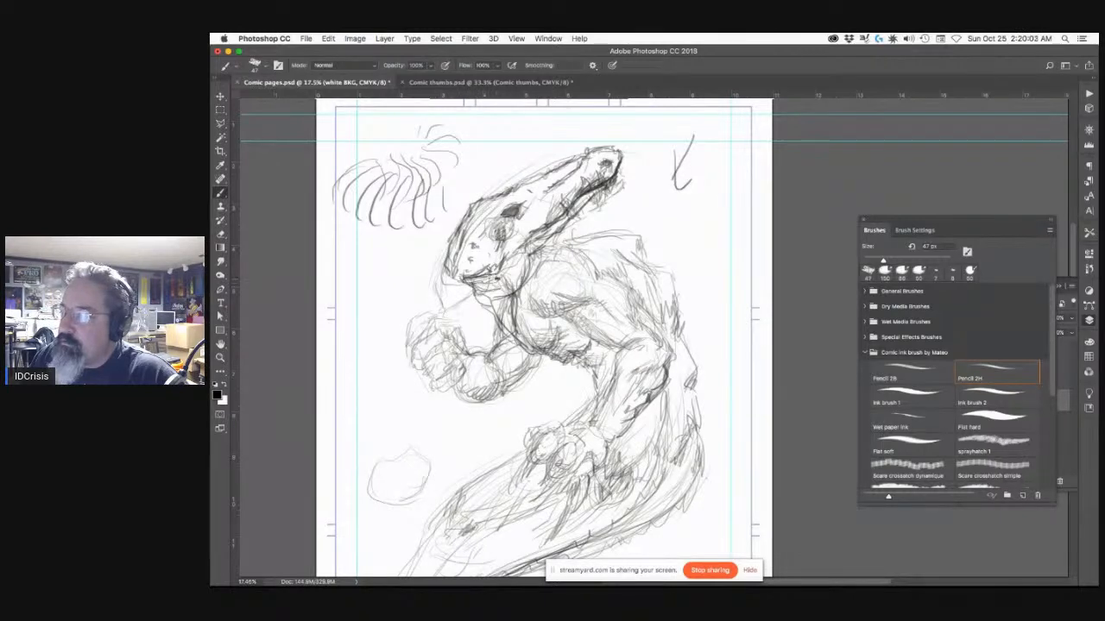
mouse_move(453, 276)
left_mouse_down()
mouse_move(464, 302)
mouse_move(462, 284)
mouse_move(450, 288)
left_mouse_up()
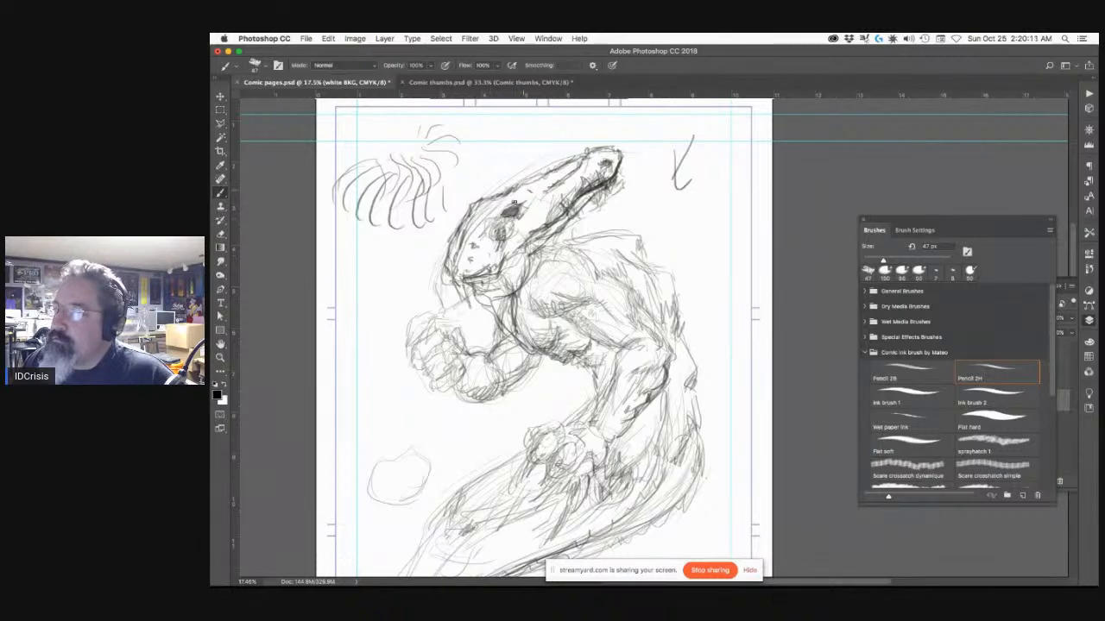
mouse_move(523, 200)
left_mouse_down()
mouse_move(524, 188)
mouse_move(528, 197)
left_mouse_up()
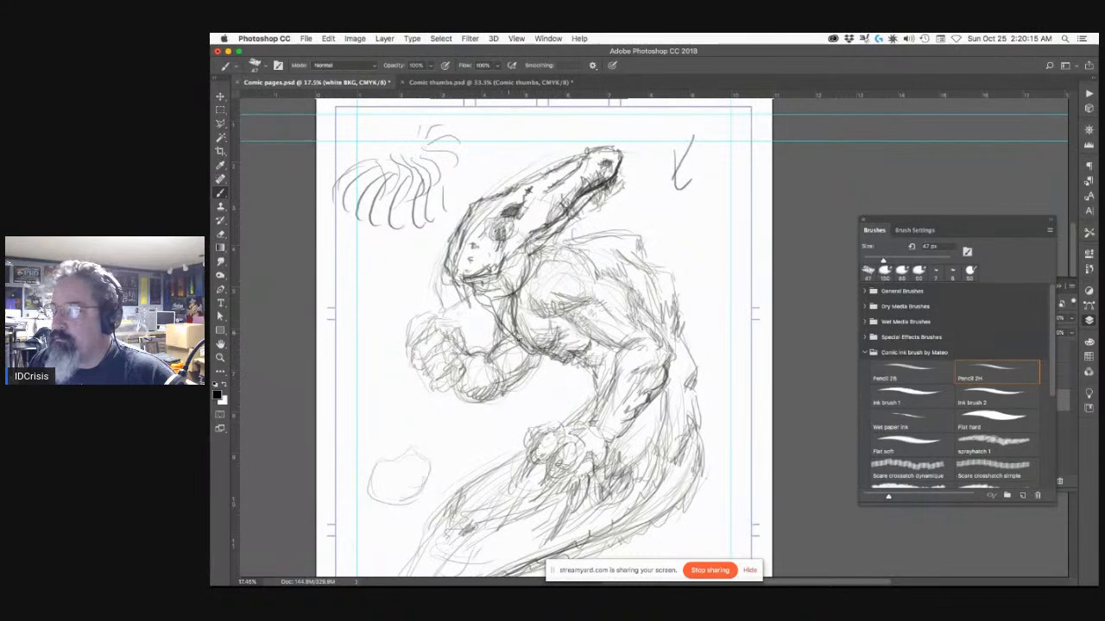
Step: Erase the lower-jaw lines beneath the snout on the white BKG layer
left_click_drag(544, 373, 520, 327)
key("super+r")
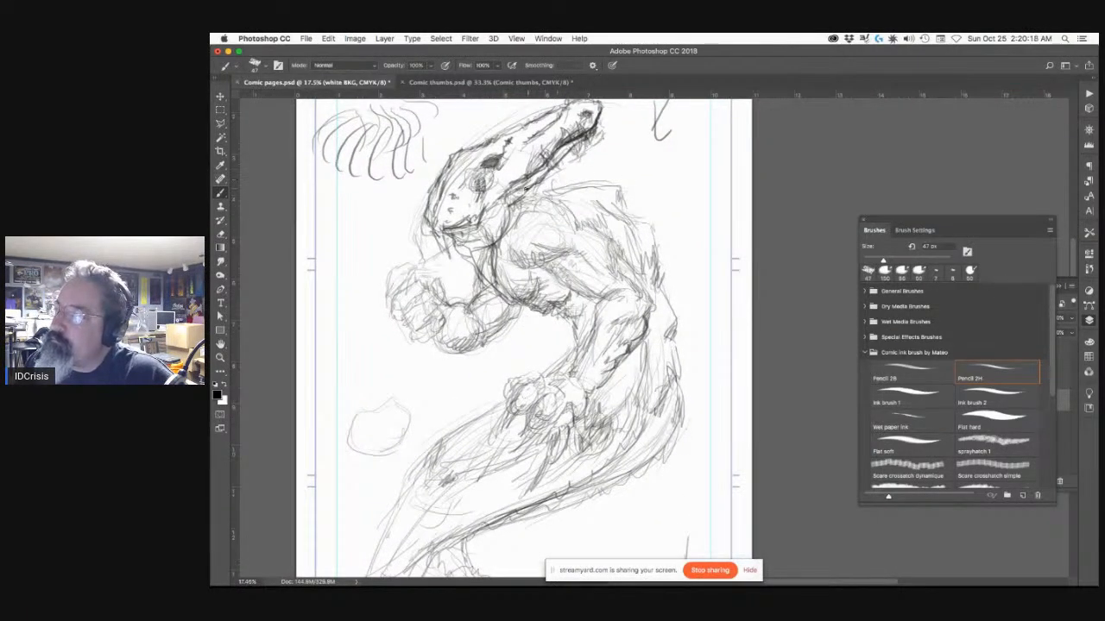
left_click_drag(570, 164, 570, 223)
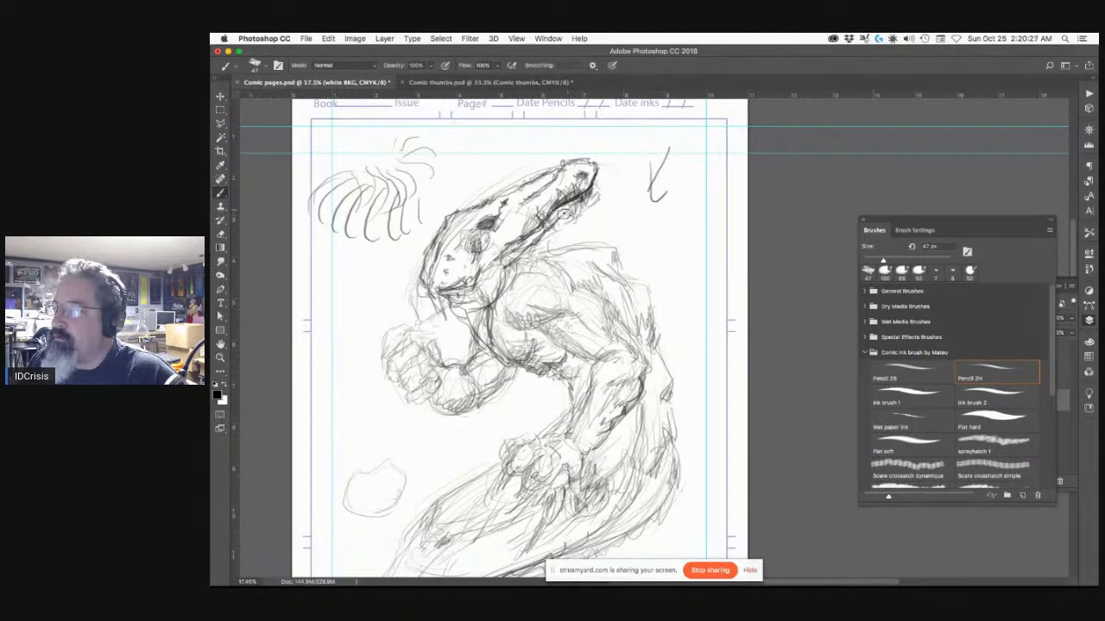
mouse_move(590, 195)
left_mouse_down()
mouse_move(565, 220)
mouse_move(573, 212)
left_mouse_up()
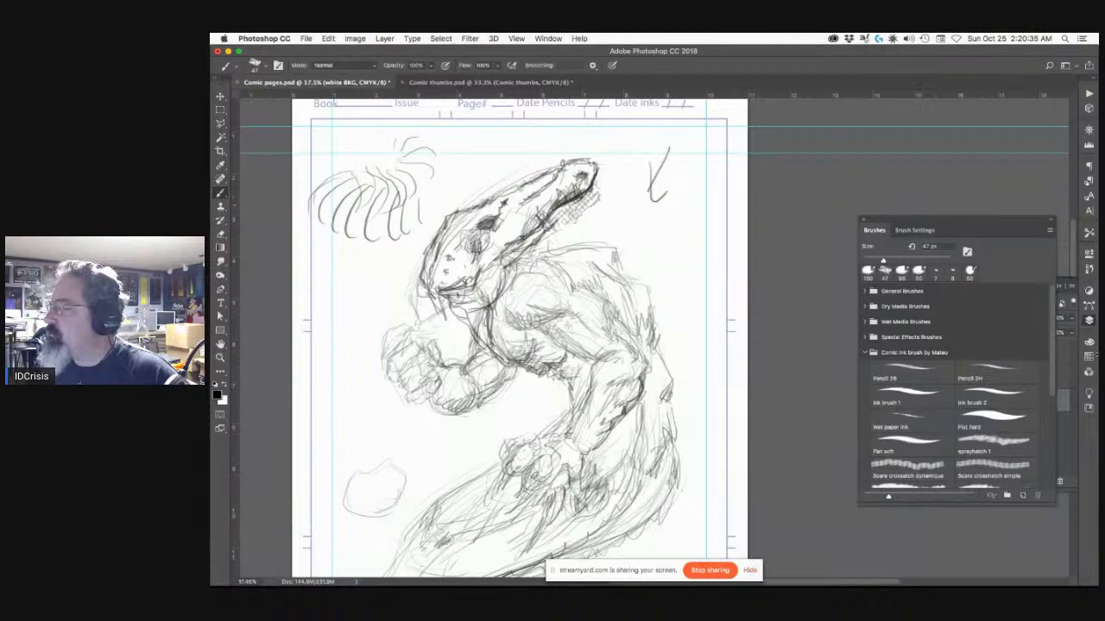
Step: Select the inside page group and toggle the white BKG layer's visibility off and on to check what it contains
left_click(1062, 391)
left_click(1042, 385)
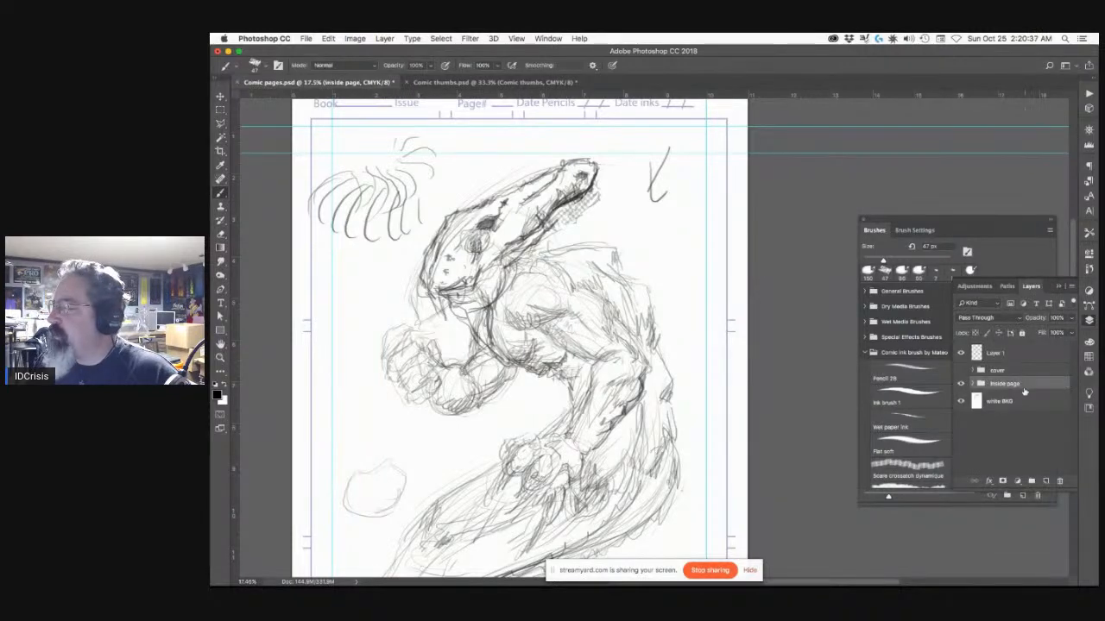
left_click(961, 401)
left_click(962, 401)
left_click(961, 402)
left_click(962, 401)
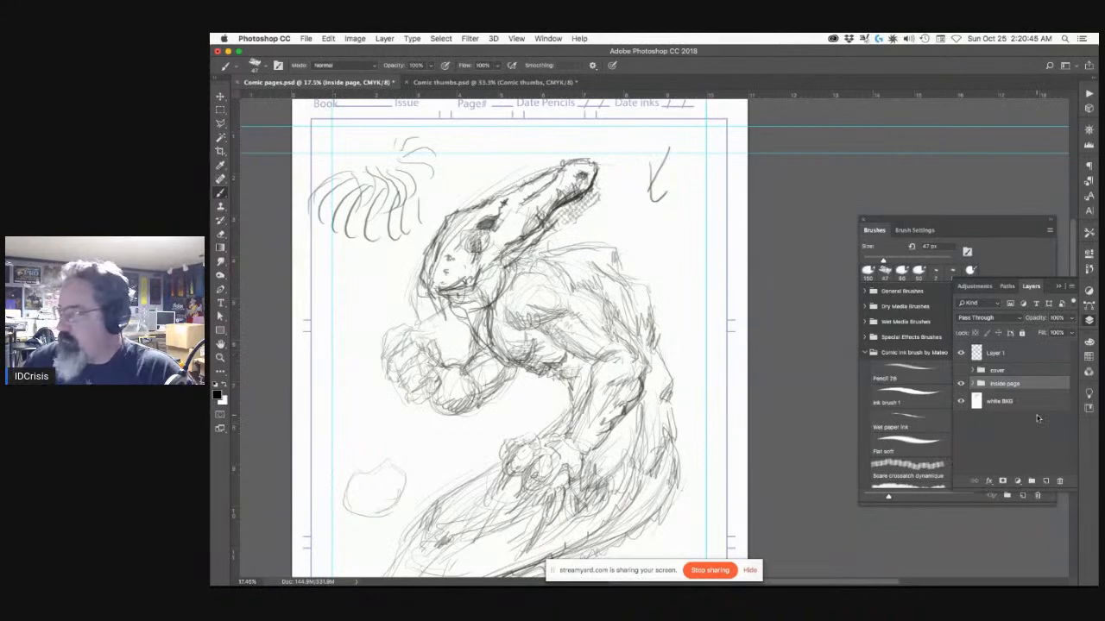
Step: Save the document under the new name gatoralien.psd, glance at the Comic thumbs document and return to the creature drawing
key("super+shift+s")
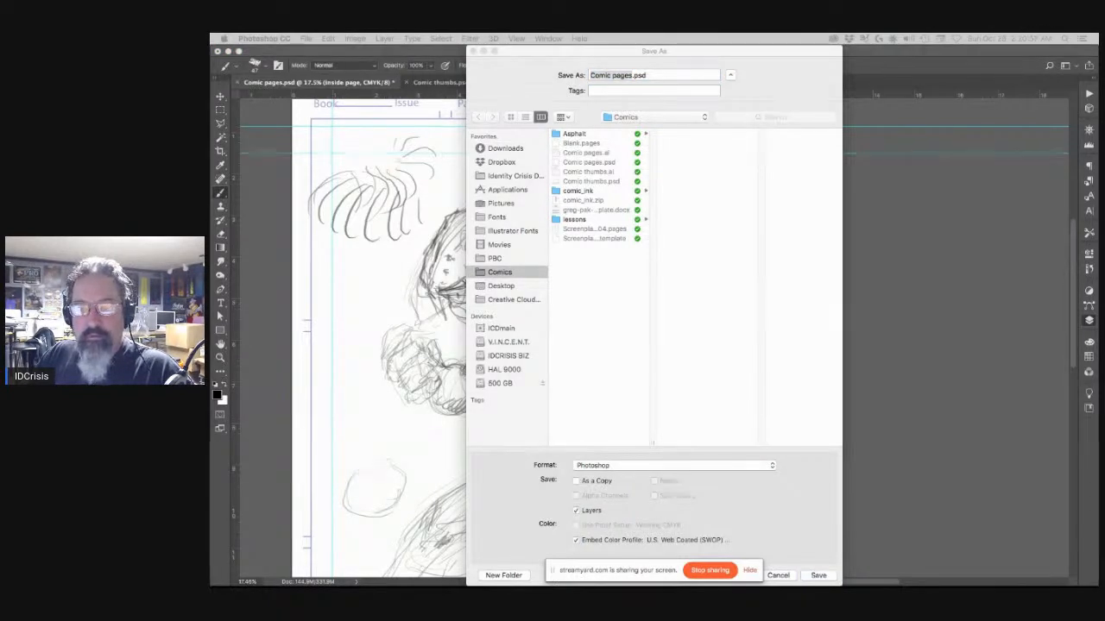
left_click_drag(551, 55, 210, 86)
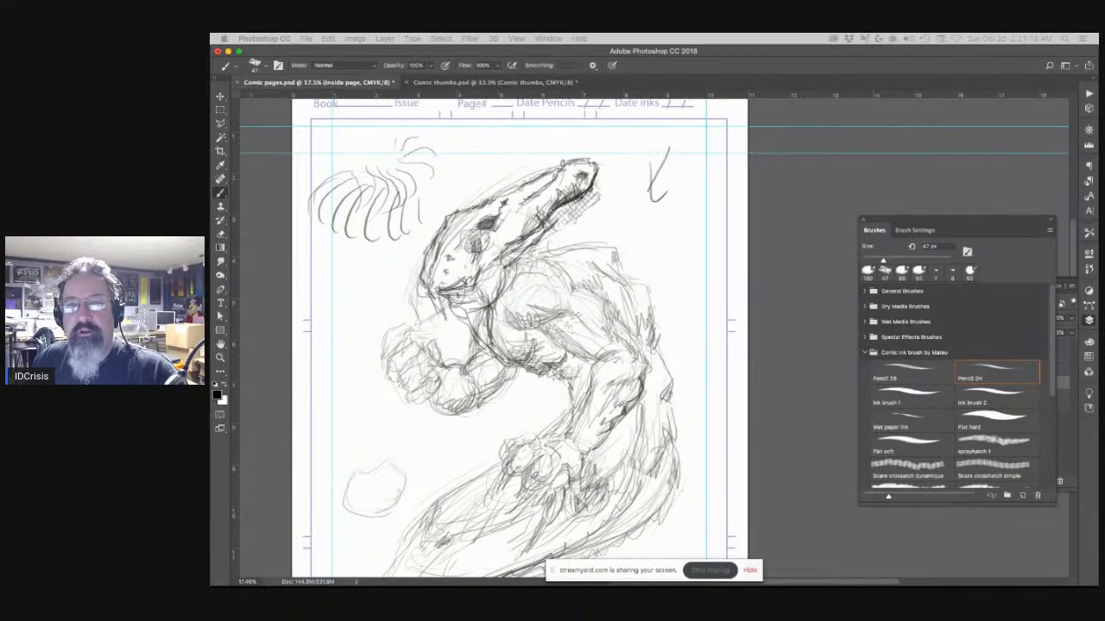
key("Return")
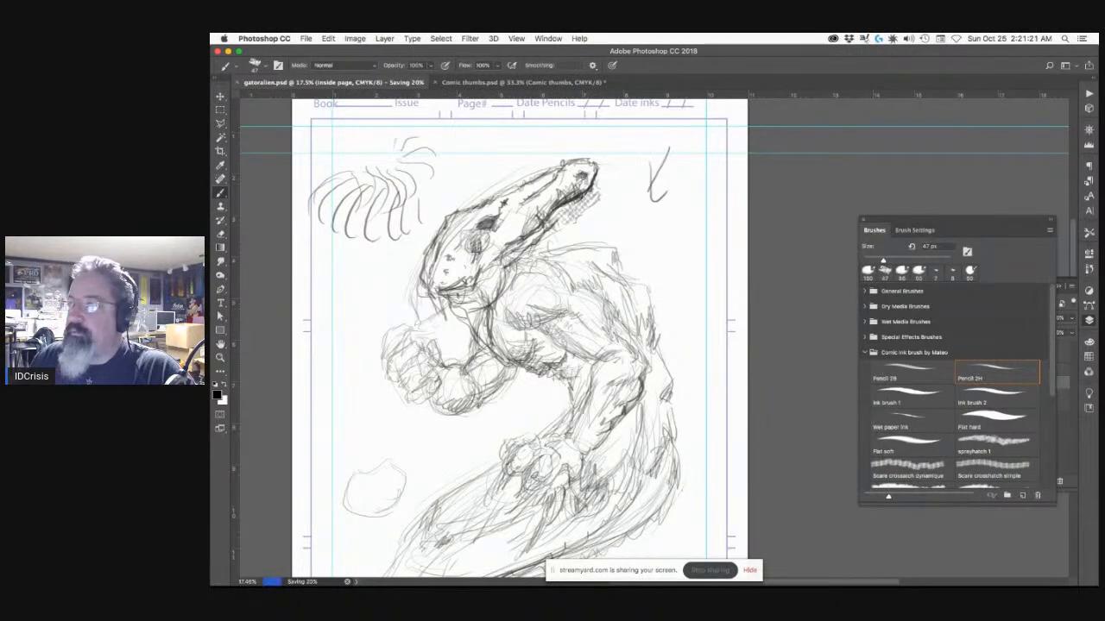
left_click(451, 84)
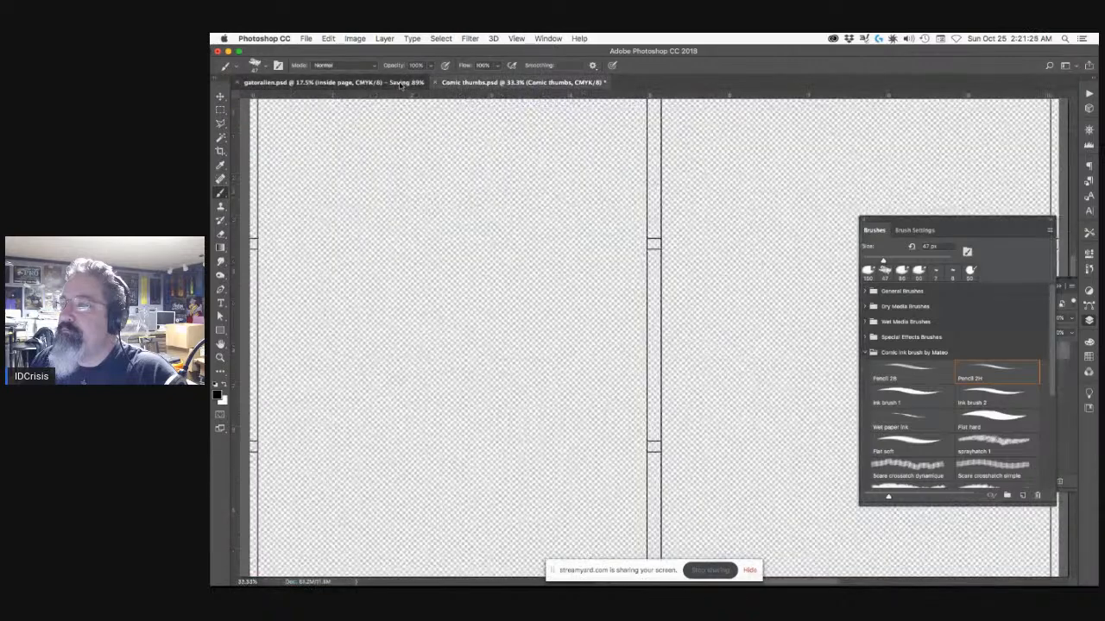
left_click(423, 84)
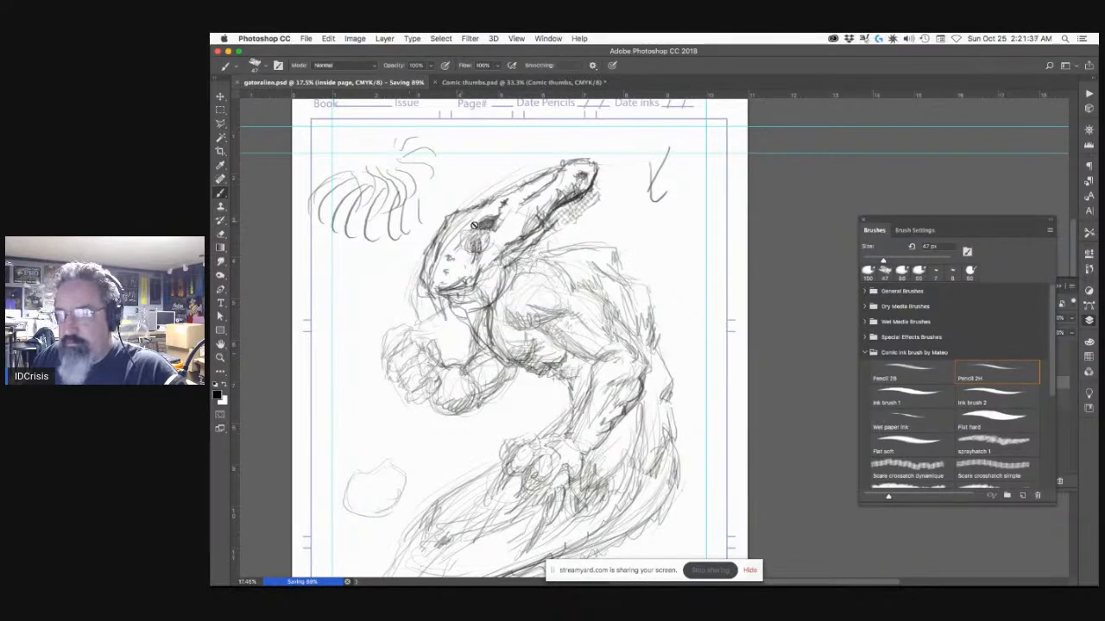
Step: Try to erase near the creature's snout with the inside page group selected, dismissing the alerts
left_click(639, 188)
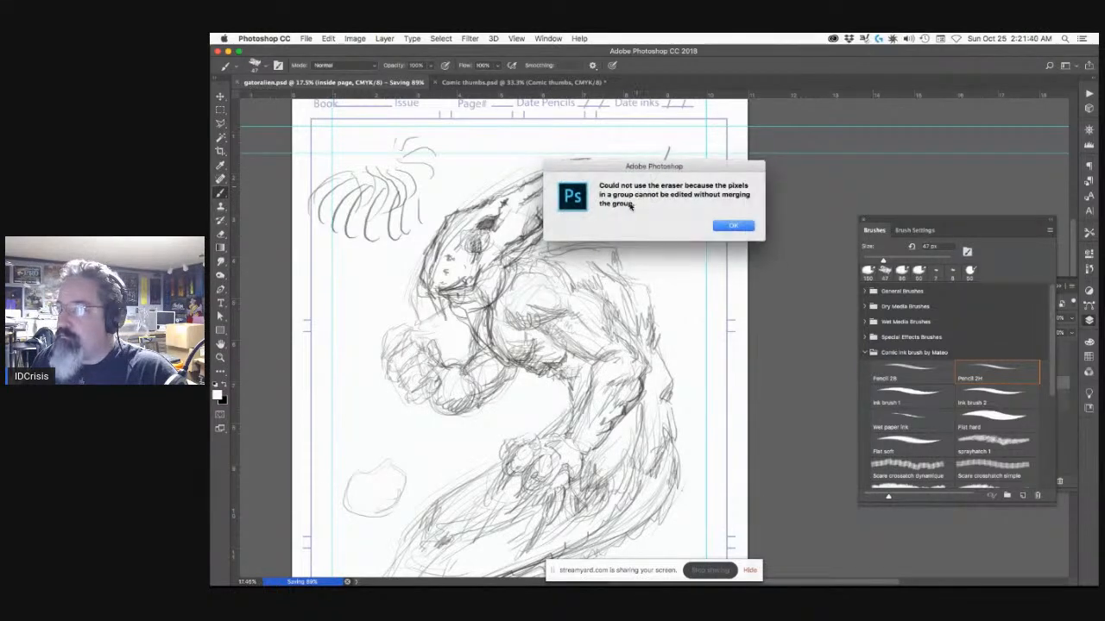
left_click(733, 226)
mouse_move(693, 576)
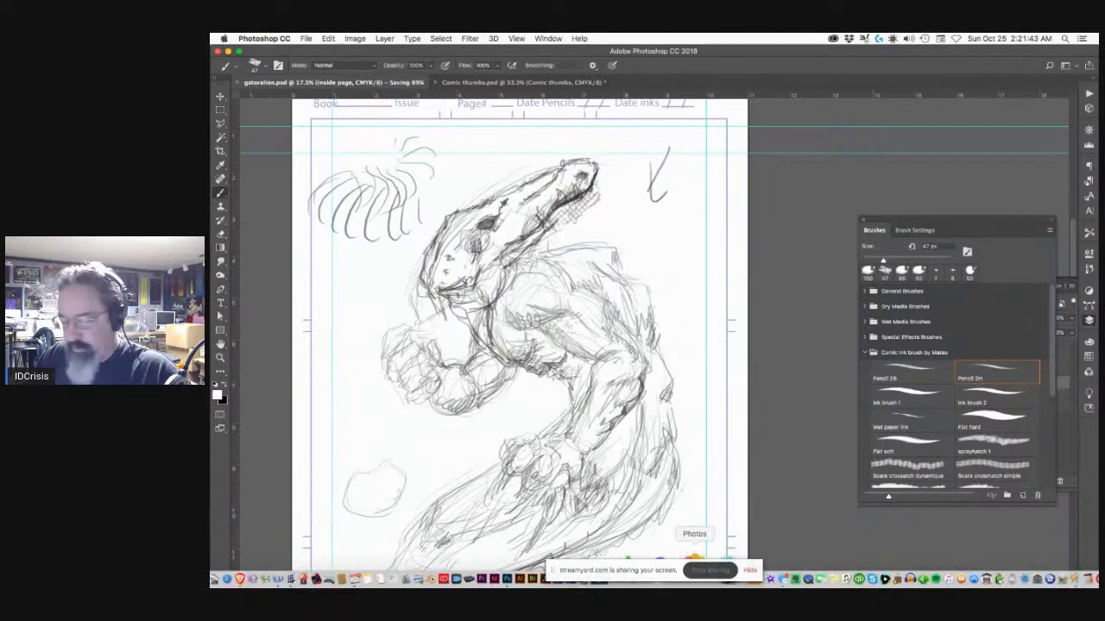
left_click(665, 234)
left_click(730, 226)
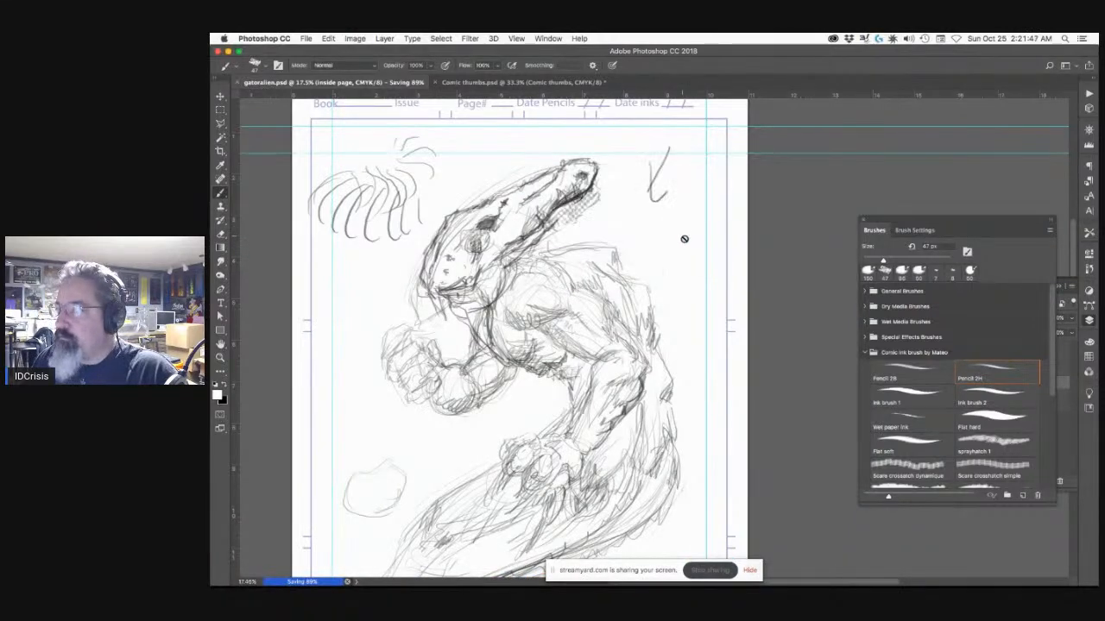
Step: Select Layer 1 and paint white over the remaining lower-jaw lines and the hatched patch beneath the snout
left_click(1089, 324)
left_click(1087, 322)
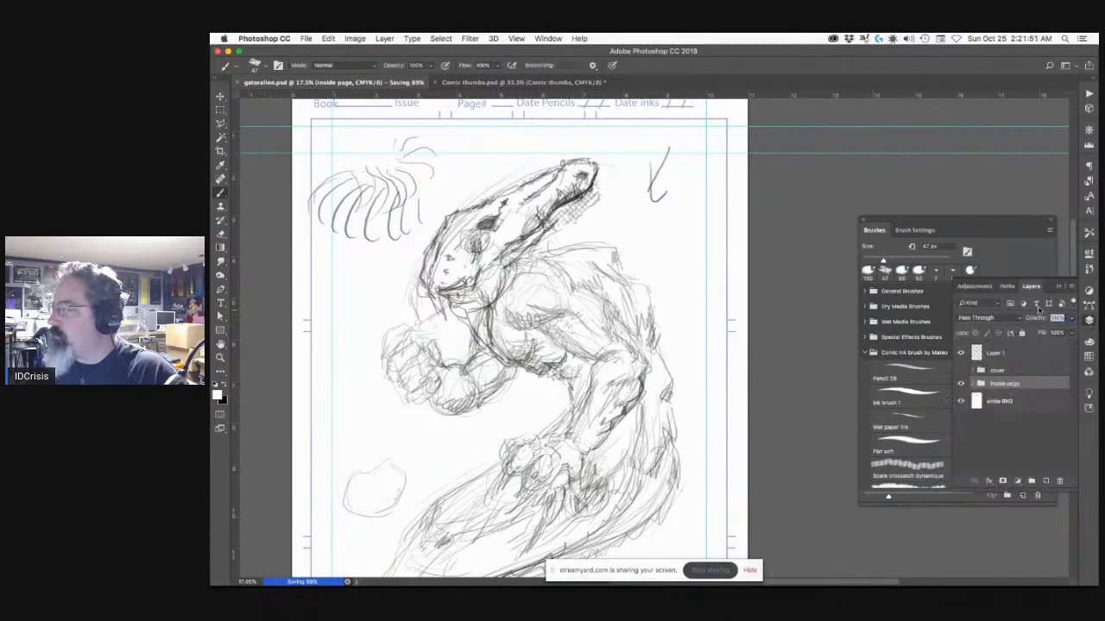
left_click(1003, 354)
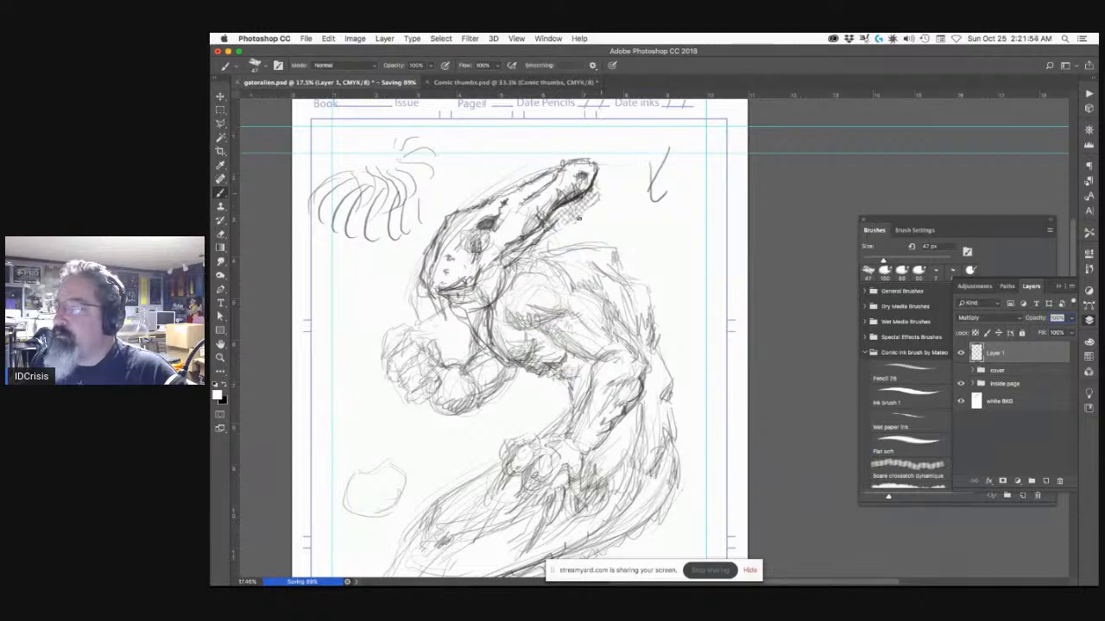
left_click_drag(582, 213, 561, 210)
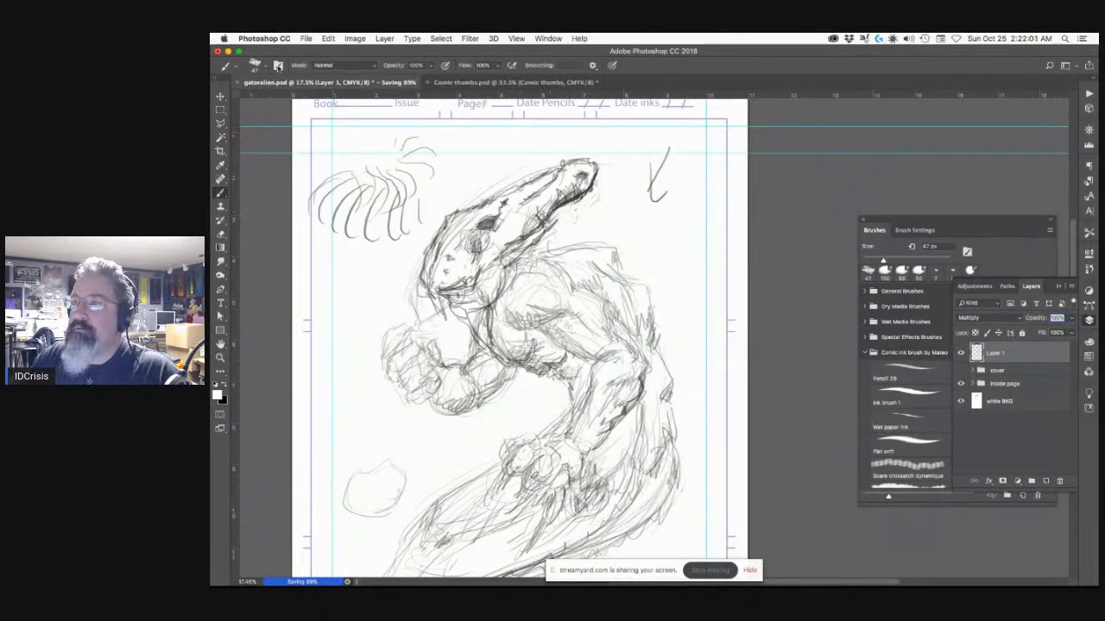
Step: Enlarge the brush to about 89 px and dab white beside the tip of the snout
left_click(265, 67)
left_click_drag(288, 98, 299, 99)
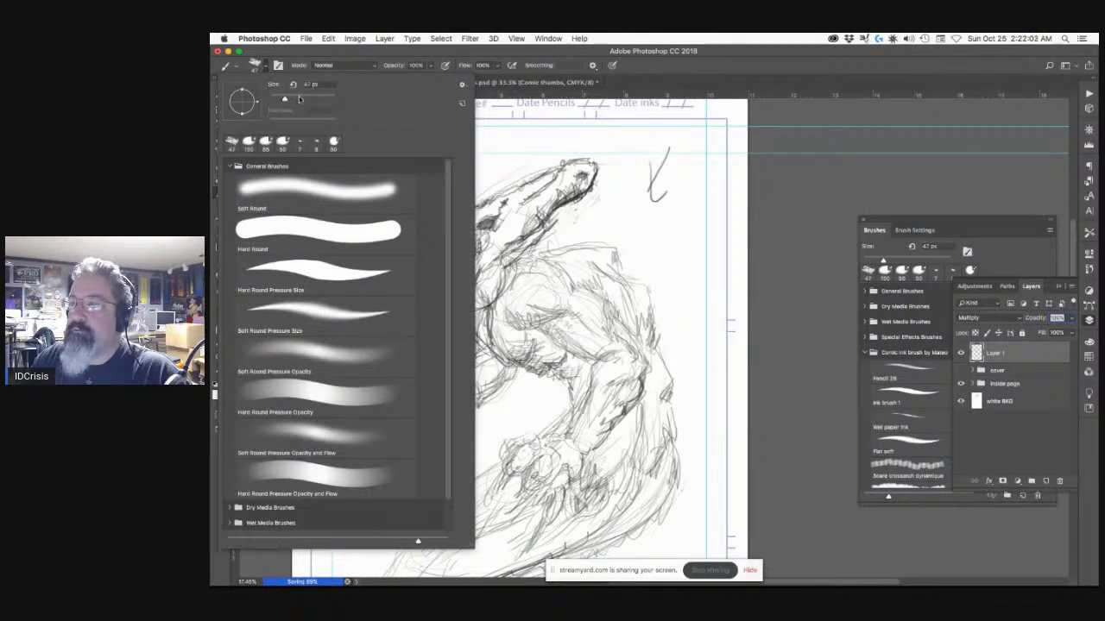
left_click(607, 198)
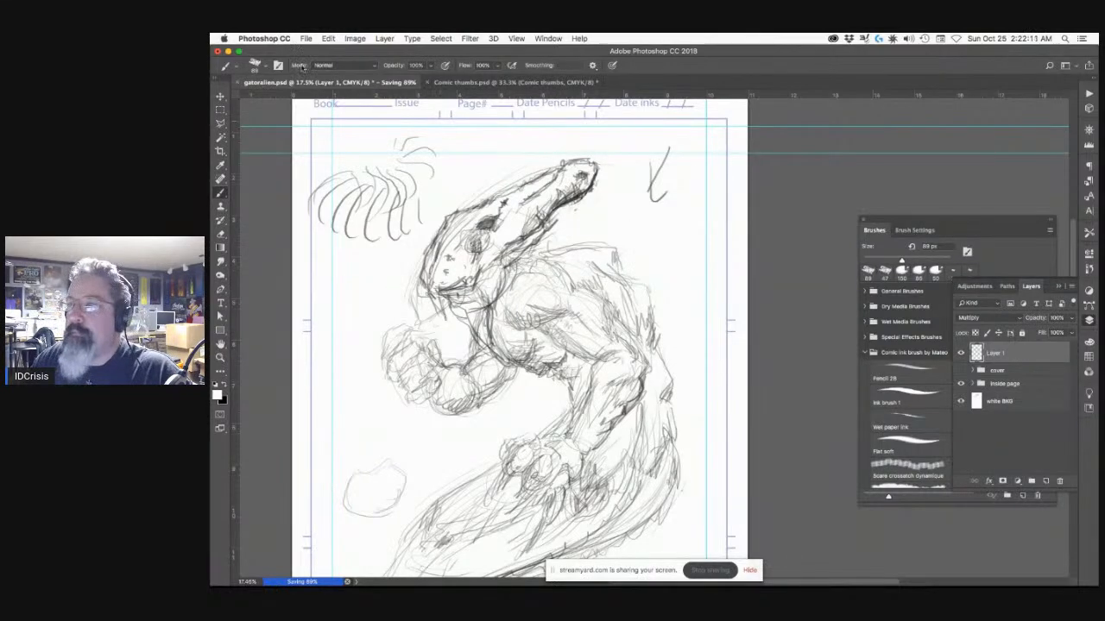
Step: Switch the painting color to black and set the brush size to 30 px
left_click(265, 66)
left_click(276, 101)
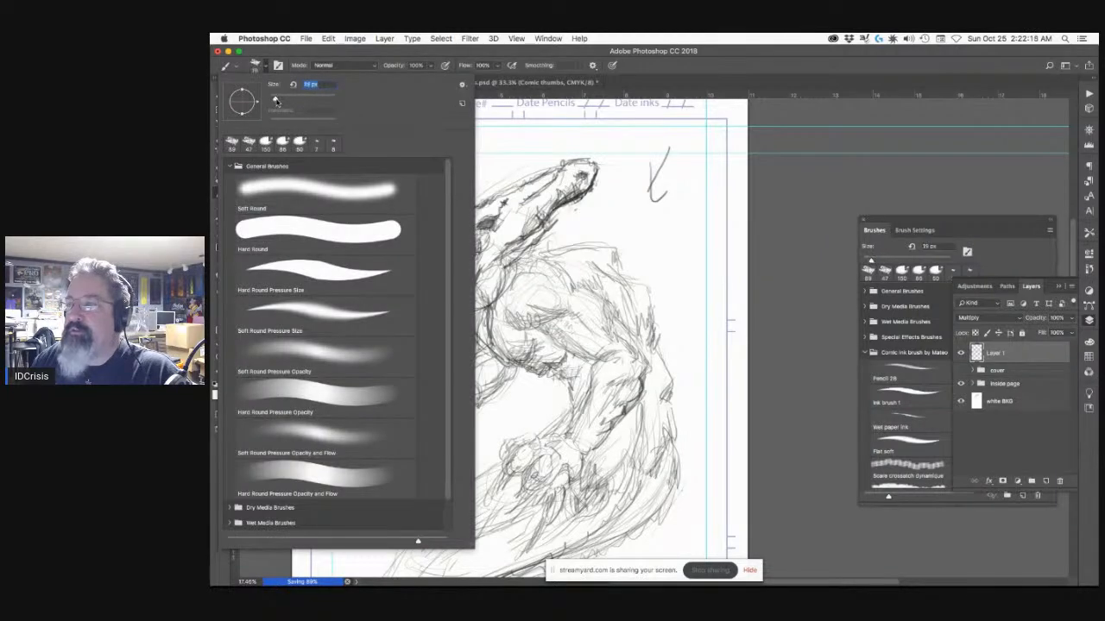
left_click(680, 257)
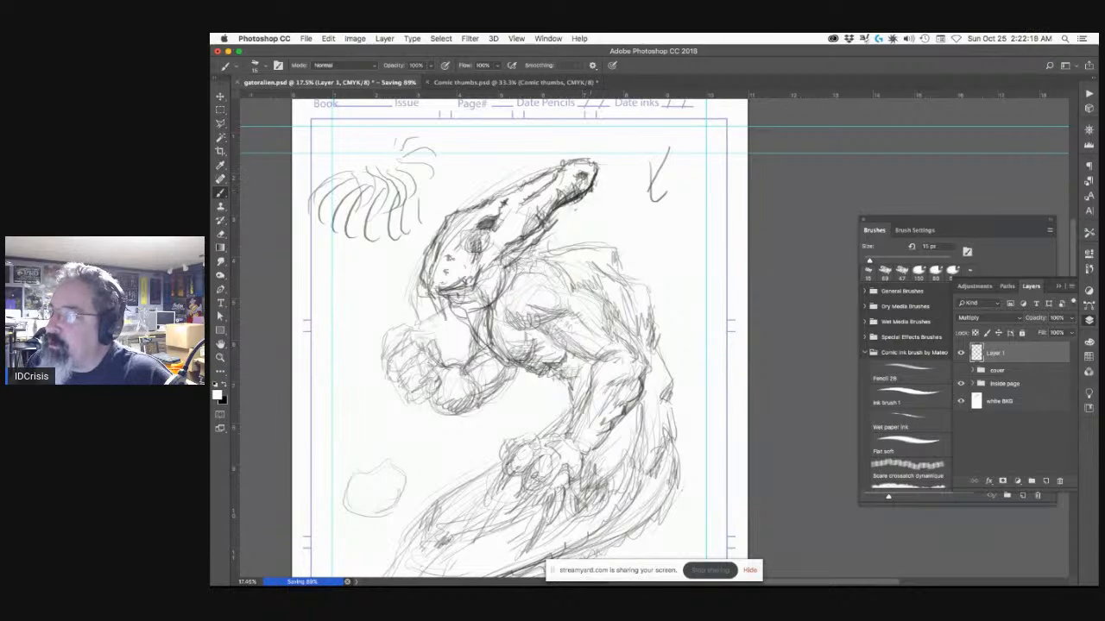
key("x")
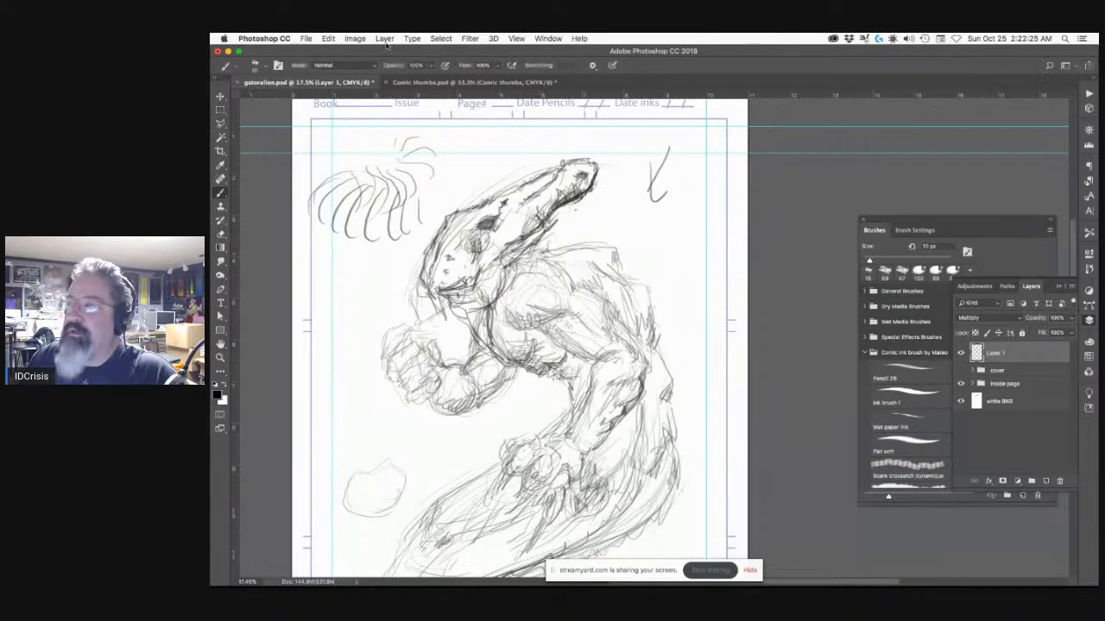
left_click(257, 66)
left_click_drag(272, 99, 278, 99)
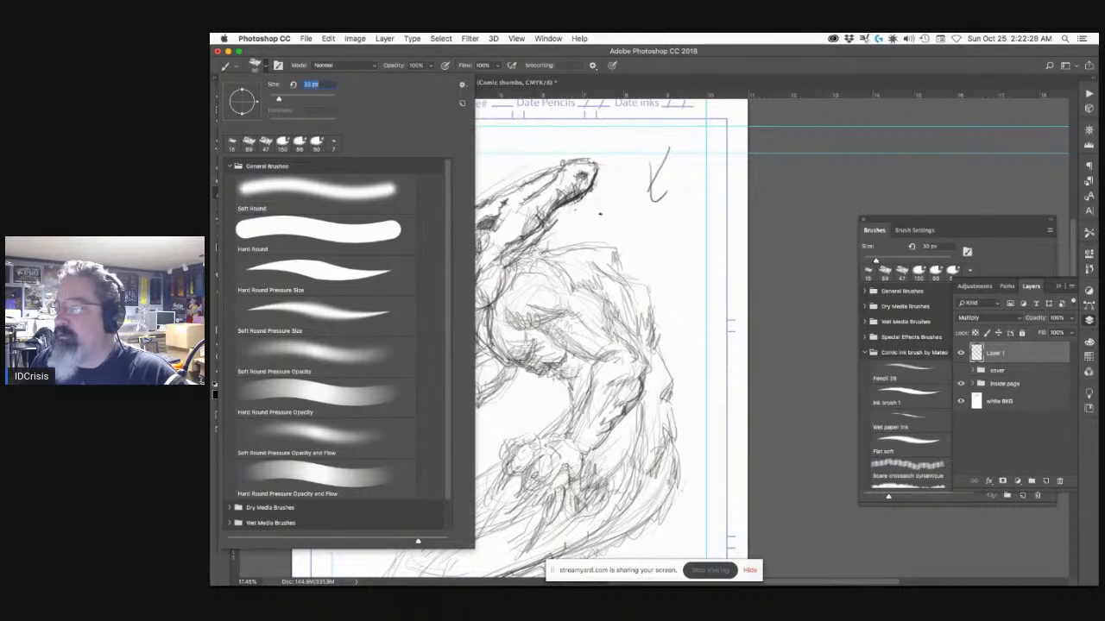
left_click(571, 240)
Step: Sketch the lower-jaw line and short shading strokes between the underside of the creature's snout and its shoulder
left_click_drag(558, 224, 546, 231)
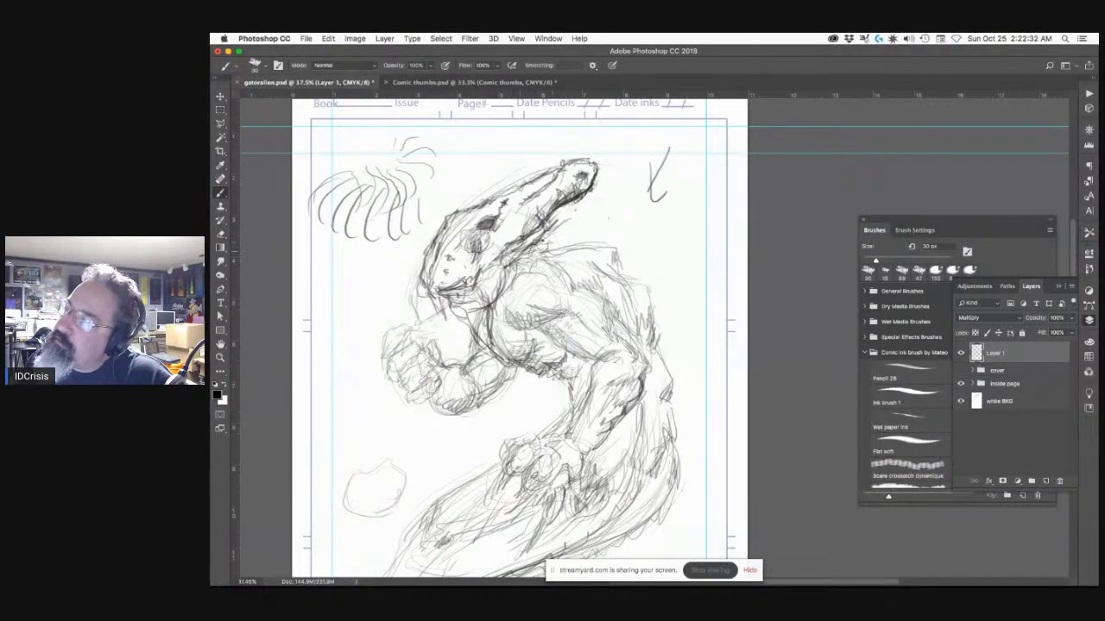
left_click_drag(579, 235, 536, 245)
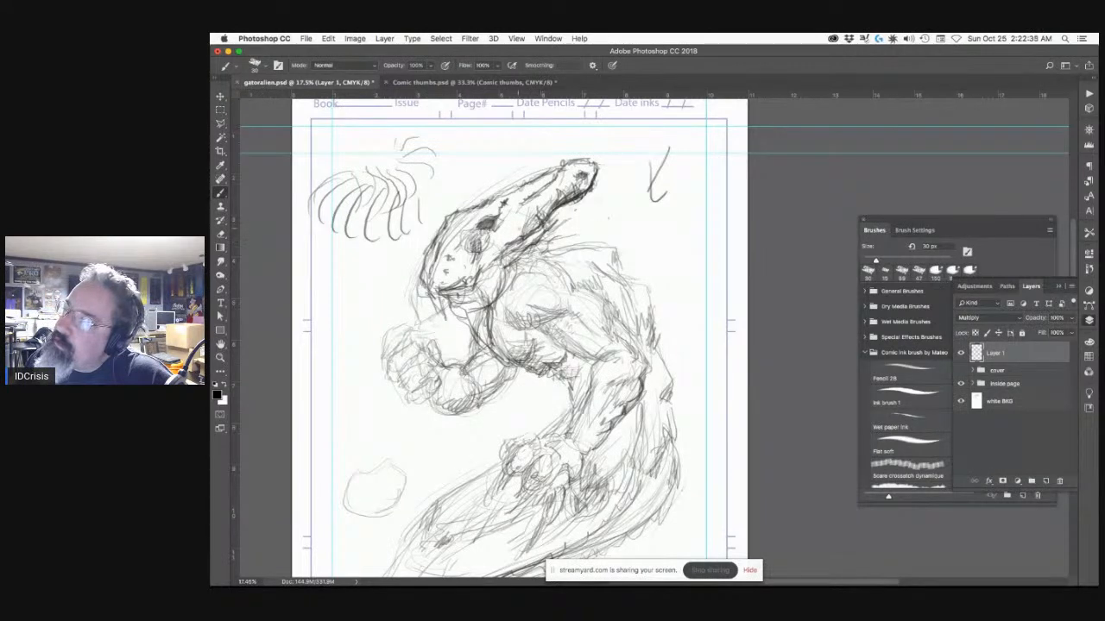
mouse_move(563, 231)
left_mouse_down()
mouse_move(554, 234)
mouse_move(595, 226)
mouse_move(541, 238)
mouse_move(552, 234)
left_mouse_up()
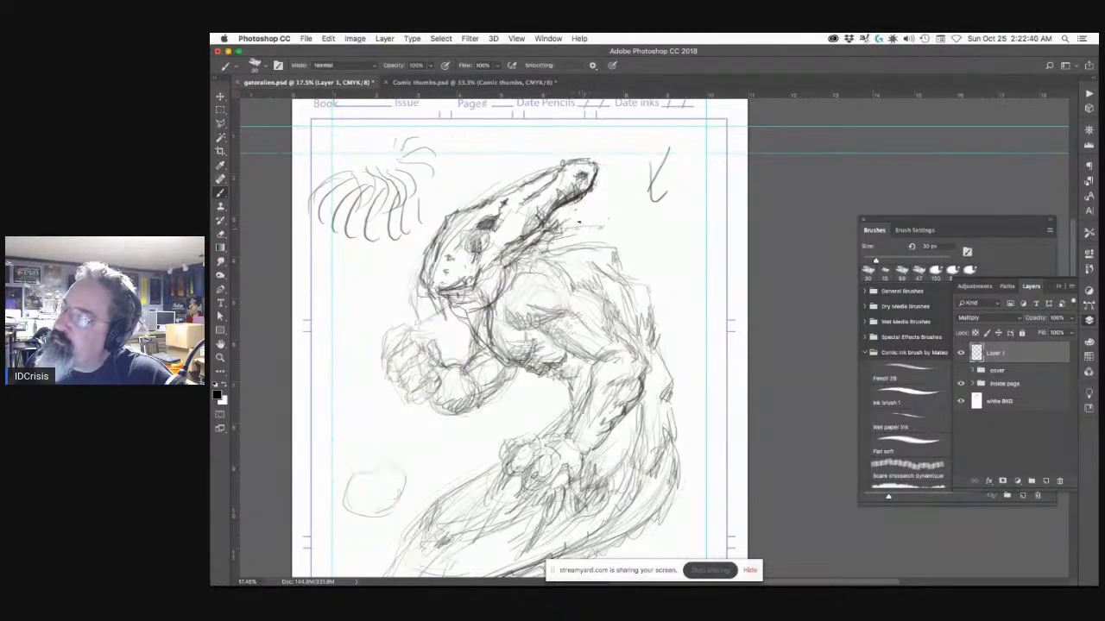
left_click_drag(593, 226, 597, 222)
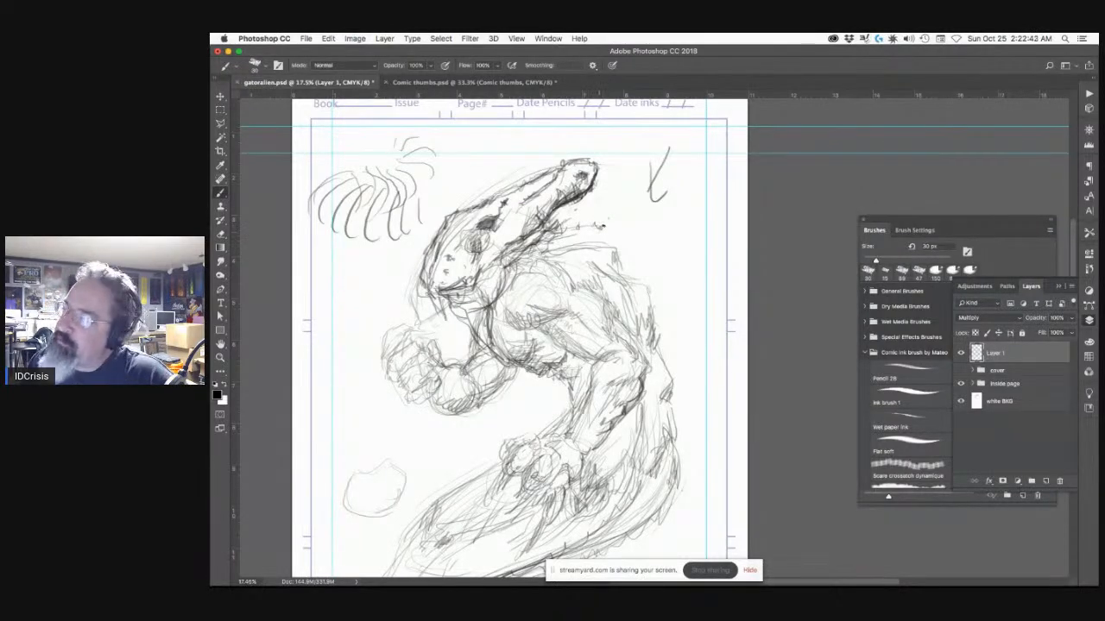
left_click_drag(518, 263, 547, 247)
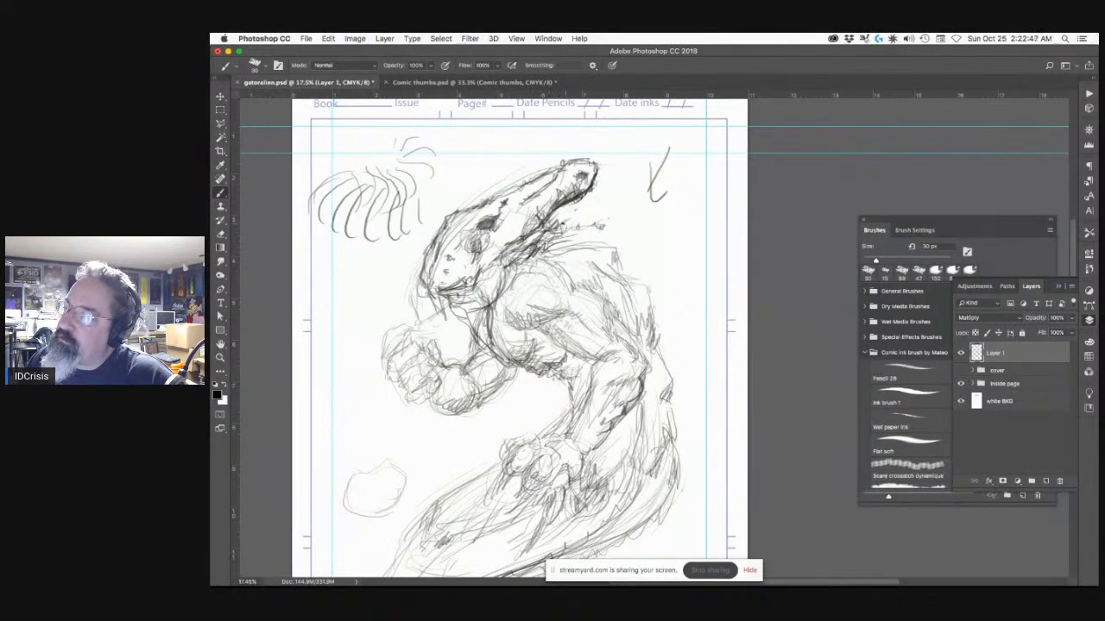
mouse_move(564, 226)
left_mouse_down()
mouse_move(593, 193)
mouse_move(539, 240)
mouse_move(583, 199)
mouse_move(575, 209)
left_mouse_up()
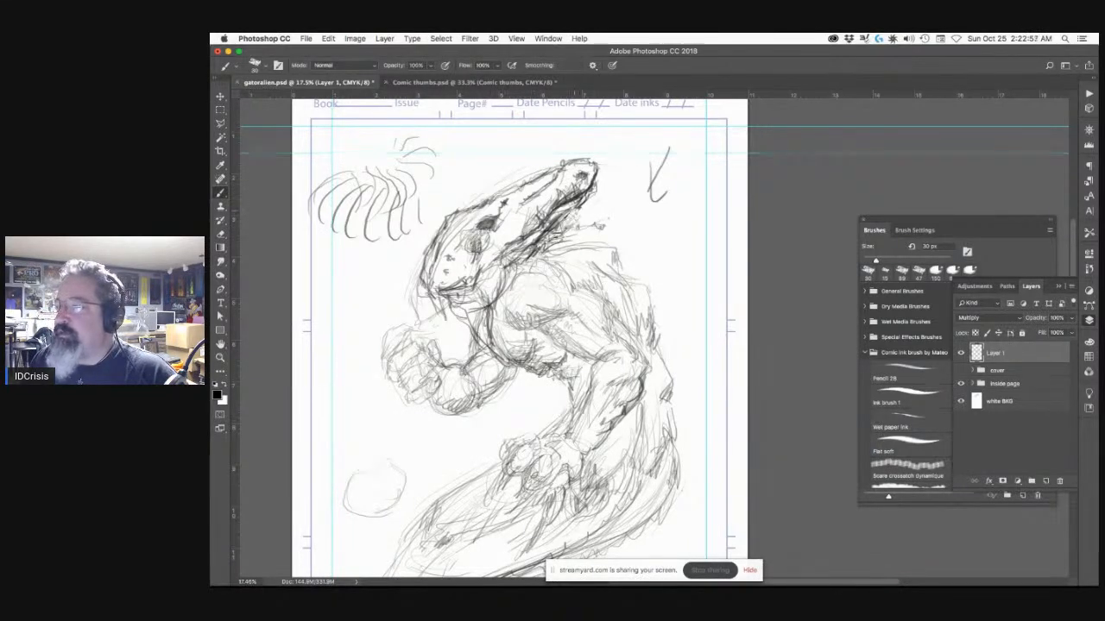
mouse_move(577, 226)
left_mouse_down()
mouse_move(581, 205)
mouse_move(559, 219)
left_mouse_up()
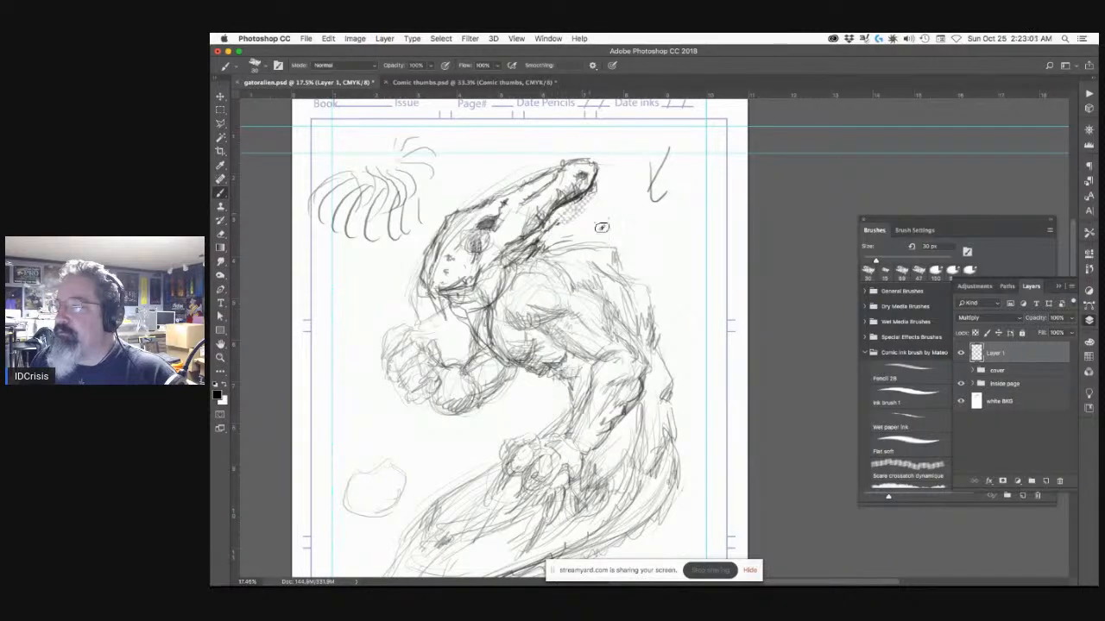
Step: On the white BKG layer, paint white over the hatched patch beneath the snout with the Hard Round brush at 30 px
mouse_move(557, 568)
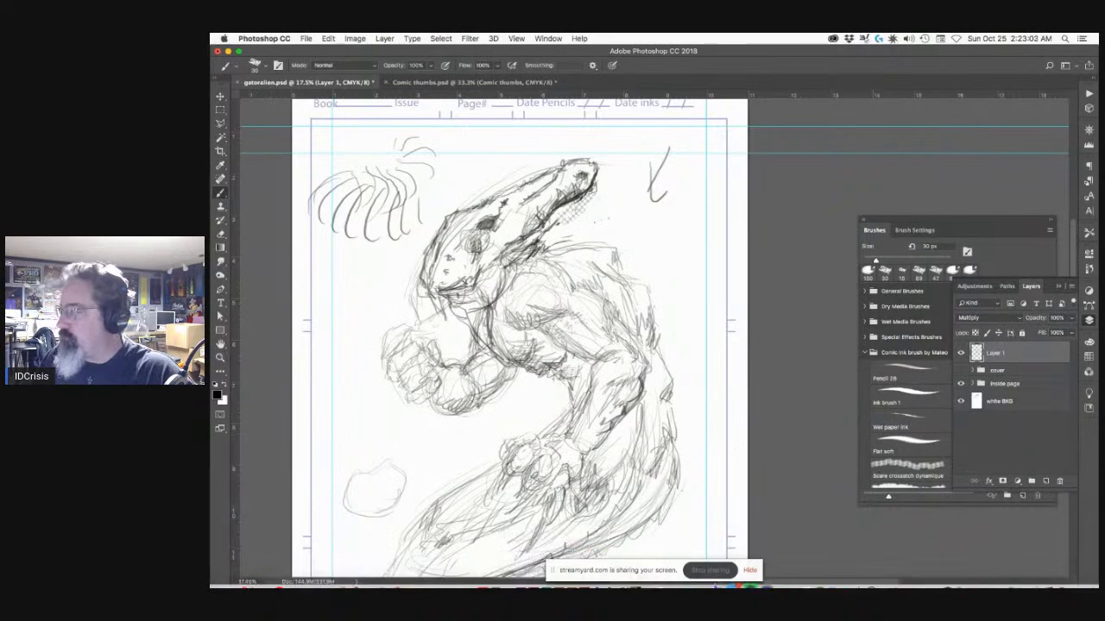
left_click(1001, 402)
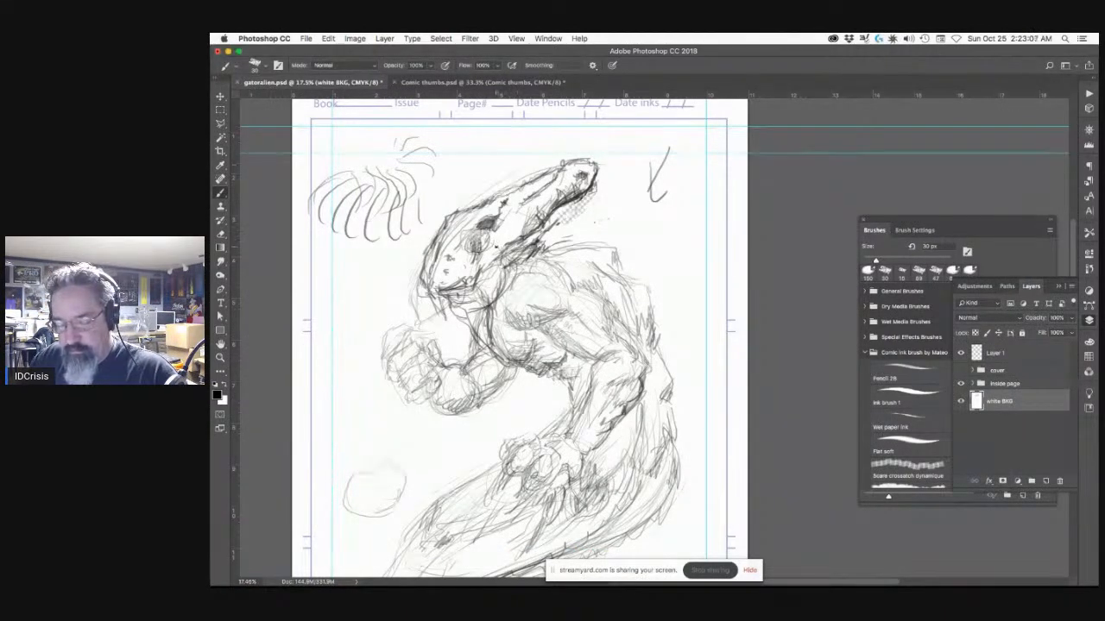
key("x")
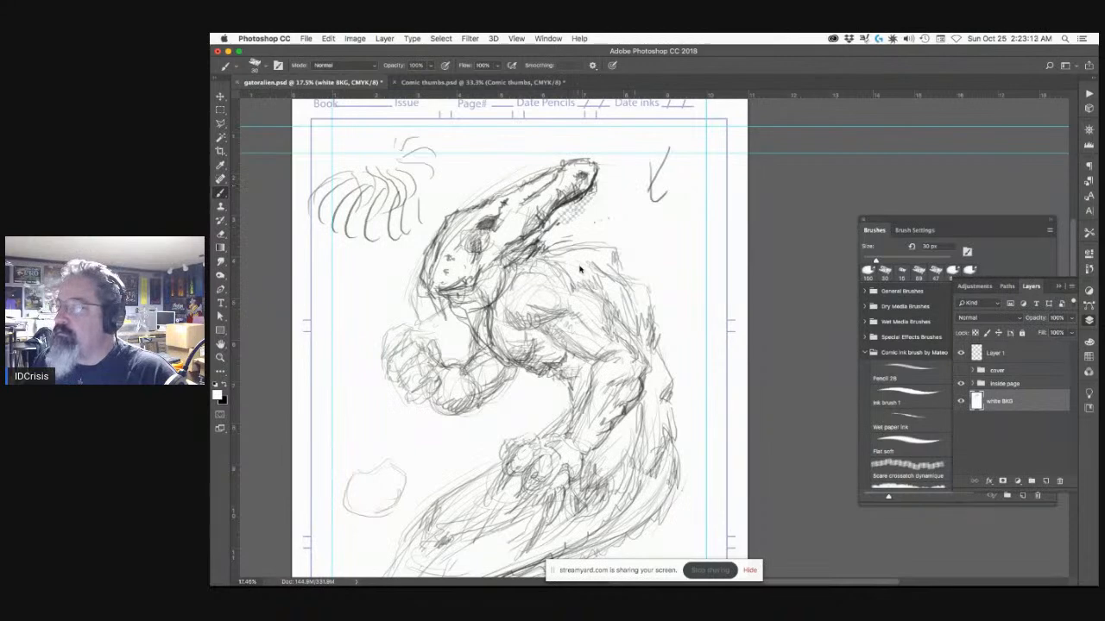
right_click(634, 186)
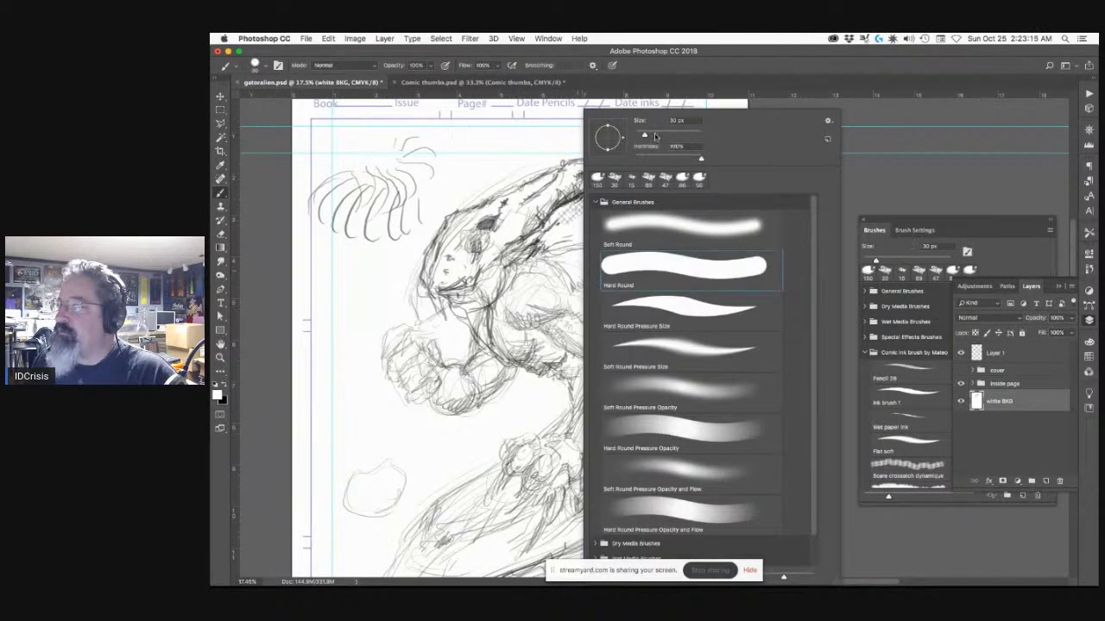
left_click(573, 231)
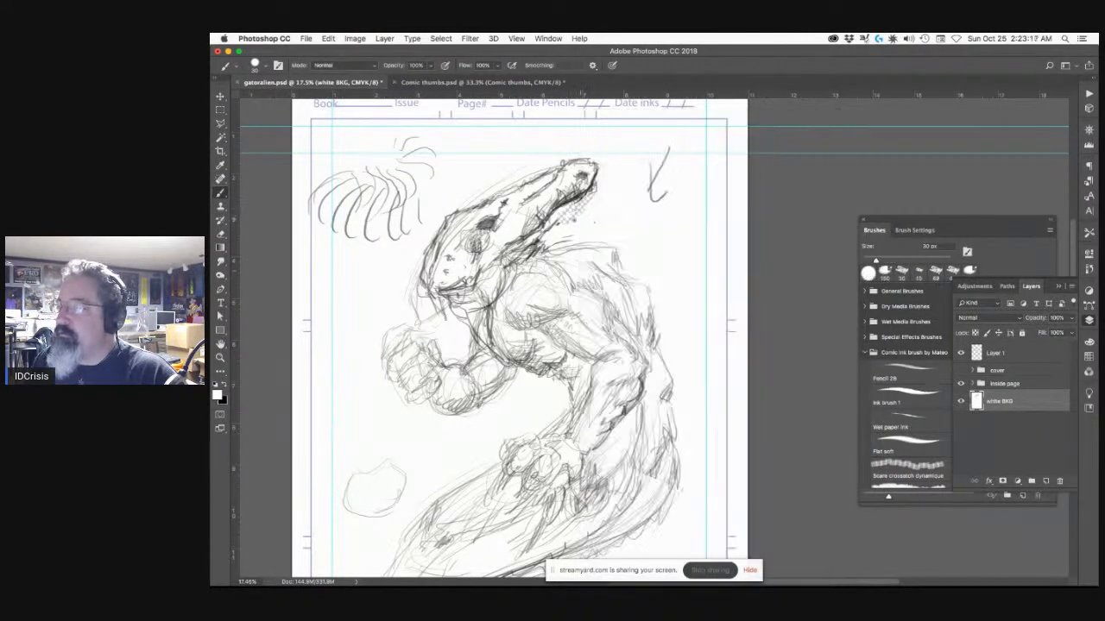
mouse_move(577, 221)
left_mouse_down()
mouse_move(577, 193)
mouse_move(589, 203)
left_mouse_up()
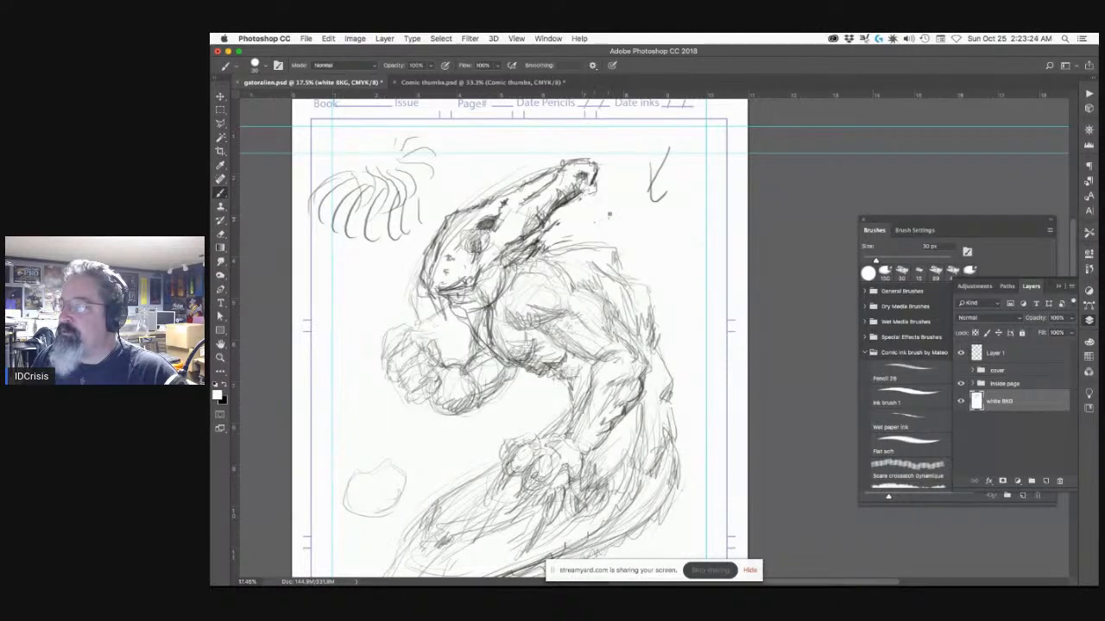
Step: Return to Layer 1 with black as the painting color and choose the Pencil 2H brush at 30 px
left_click(1001, 352)
key("x")
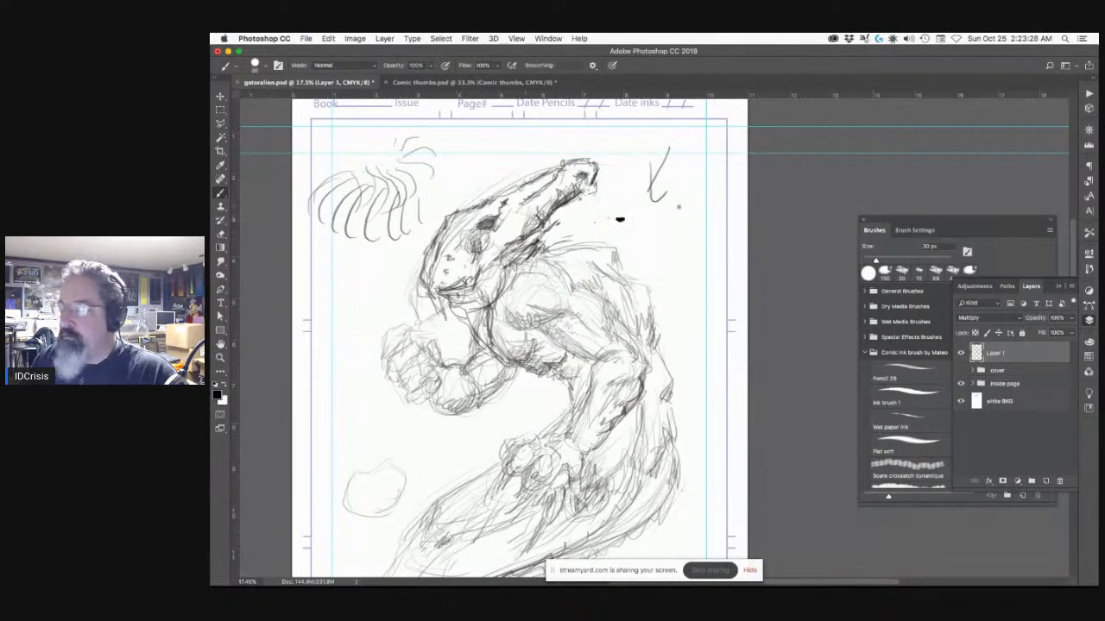
left_click(947, 378)
left_click(993, 373)
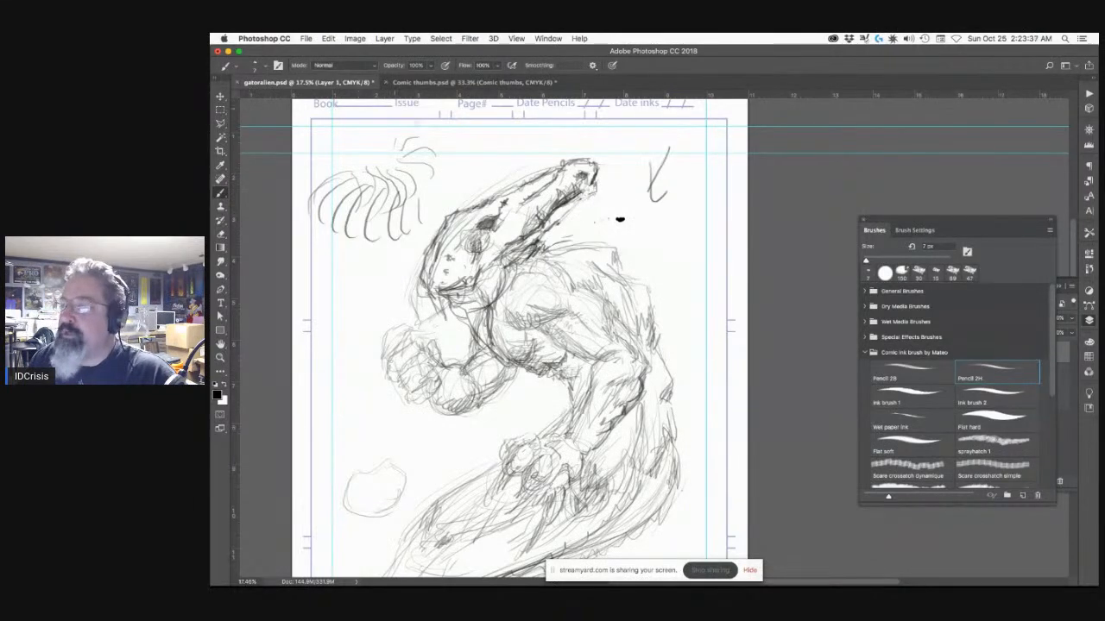
left_click(255, 67)
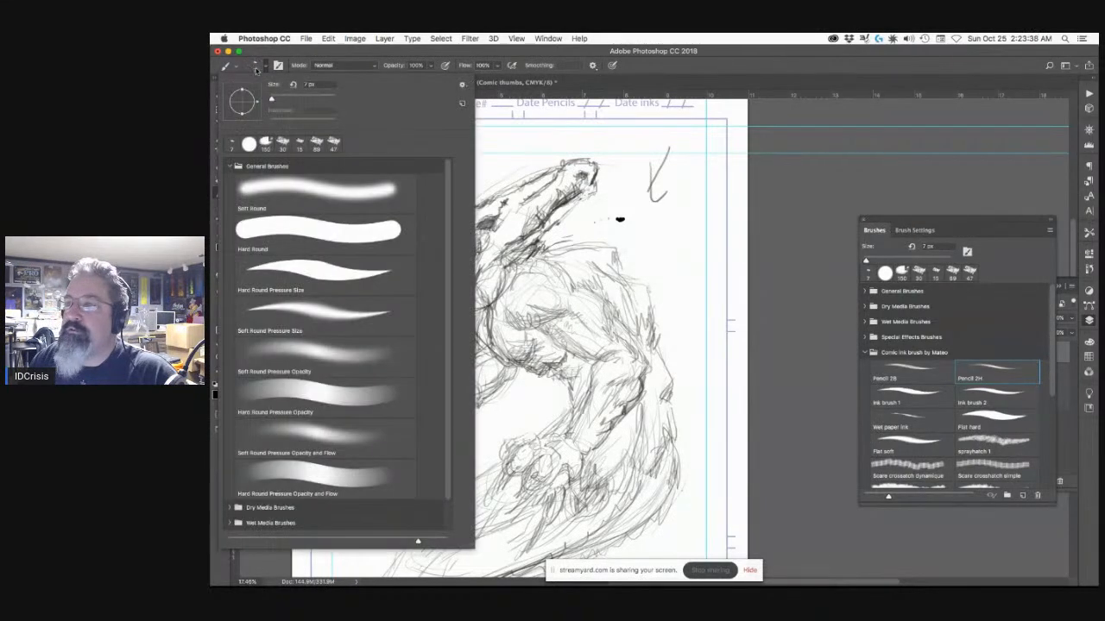
left_click_drag(271, 99, 273, 100)
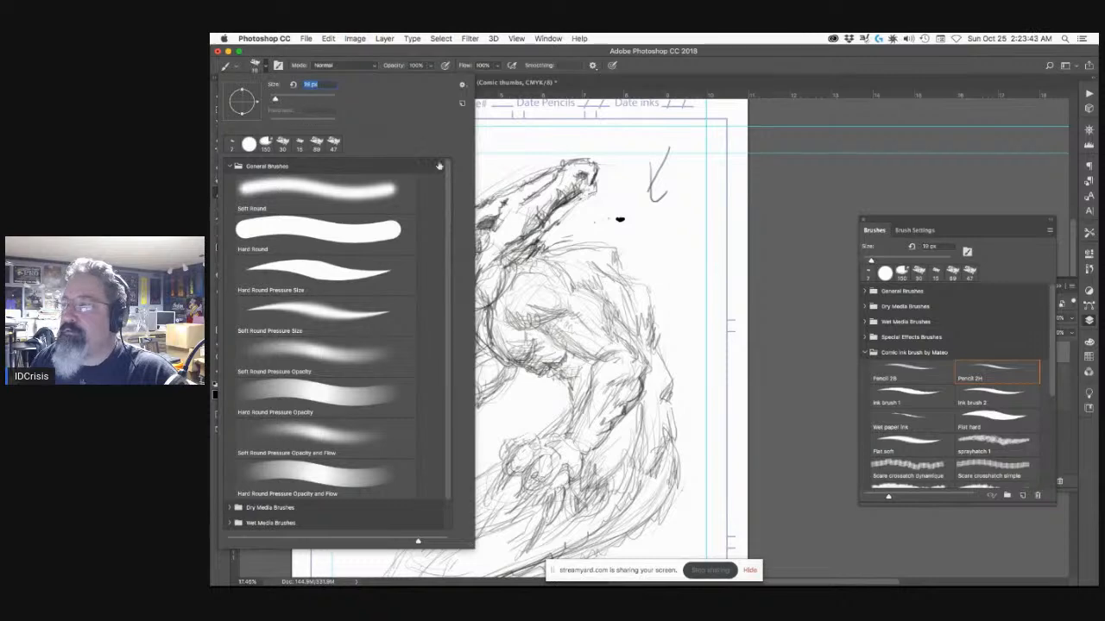
key("Return")
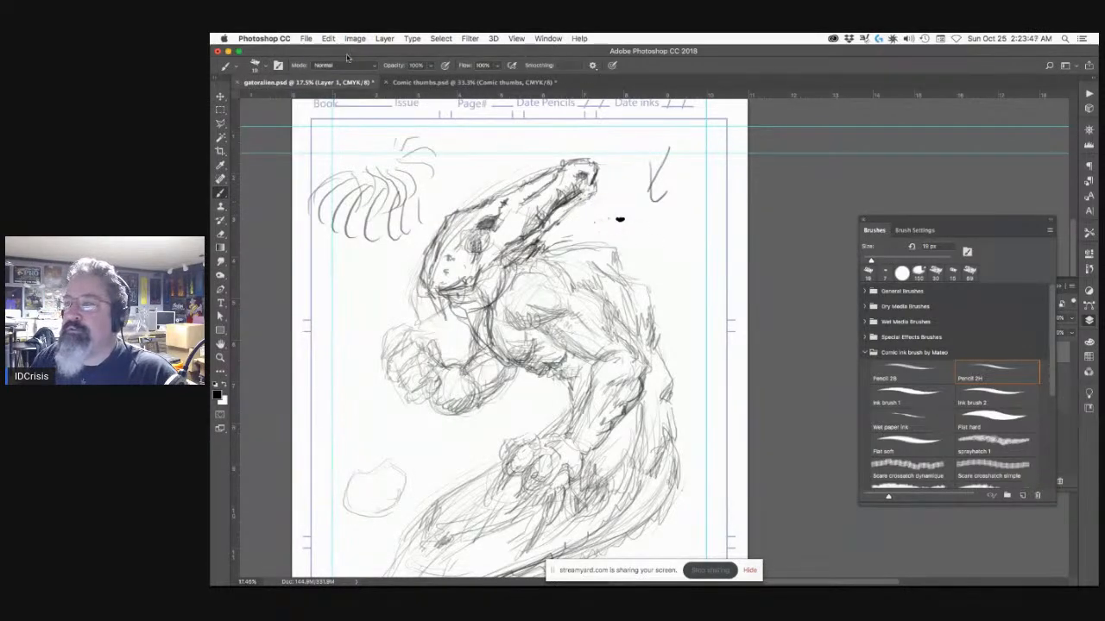
left_click(258, 65)
left_click_drag(273, 101, 279, 101)
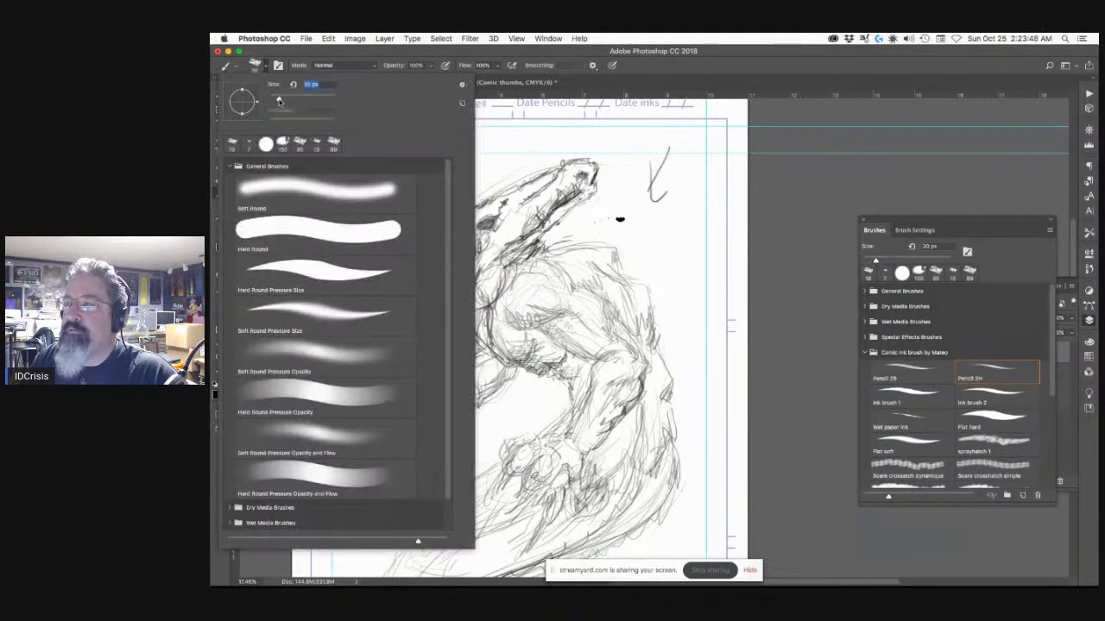
key("Return")
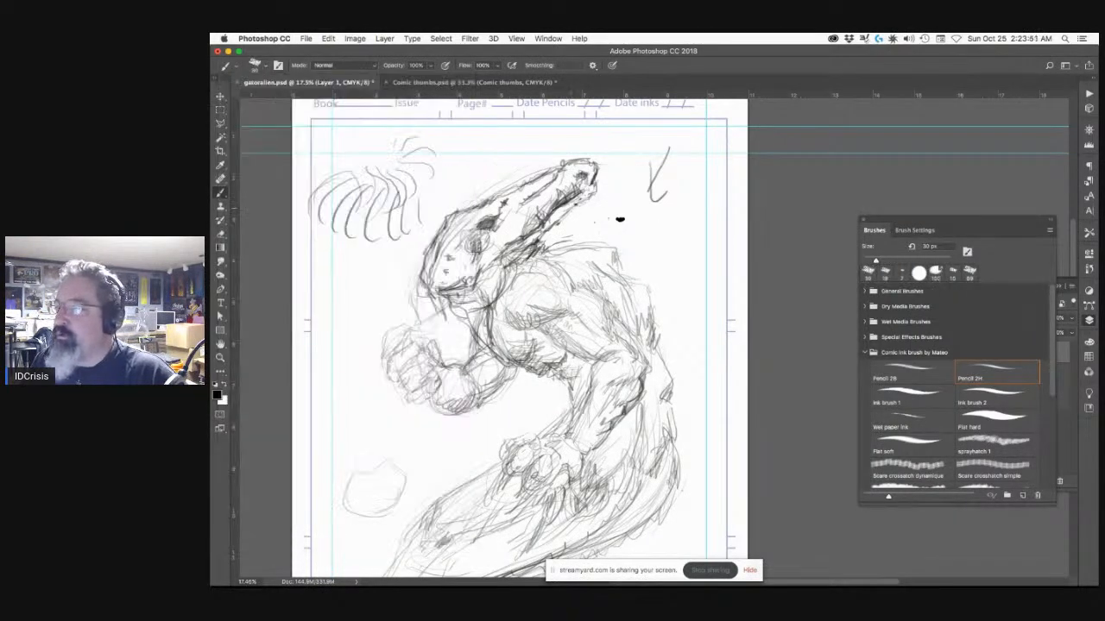
Step: Redraw the lower jaw beneath the snout and add shading strokes on the neck and upper shoulder
mouse_move(557, 216)
left_mouse_down()
mouse_move(584, 204)
mouse_move(557, 215)
left_mouse_up()
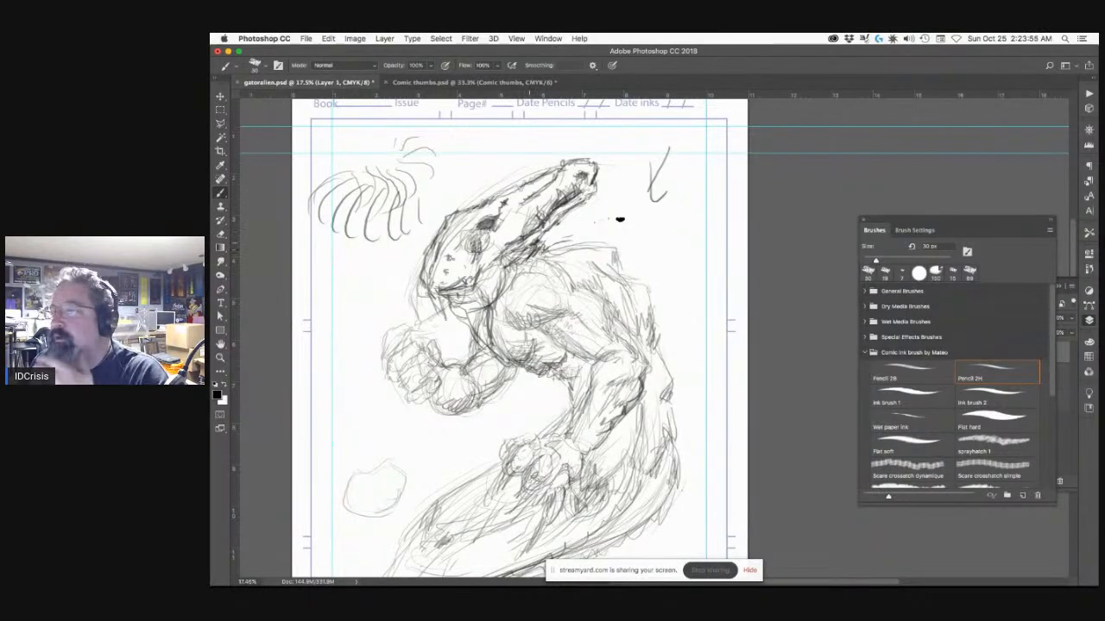
mouse_move(521, 257)
left_mouse_down()
mouse_move(526, 241)
mouse_move(518, 257)
left_mouse_up()
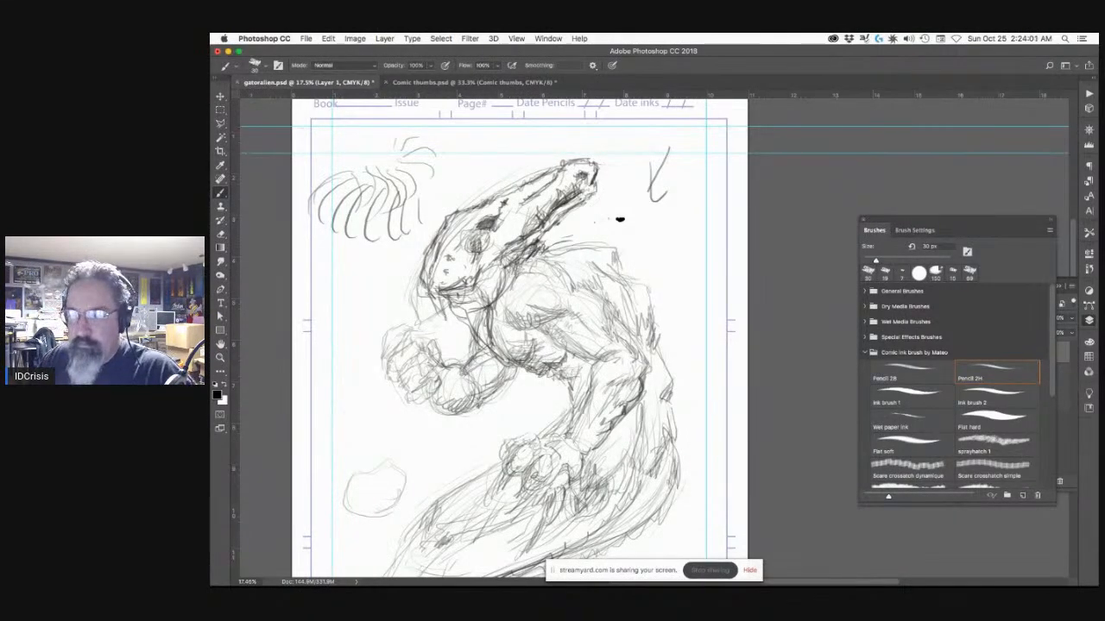
key("super+Tab")
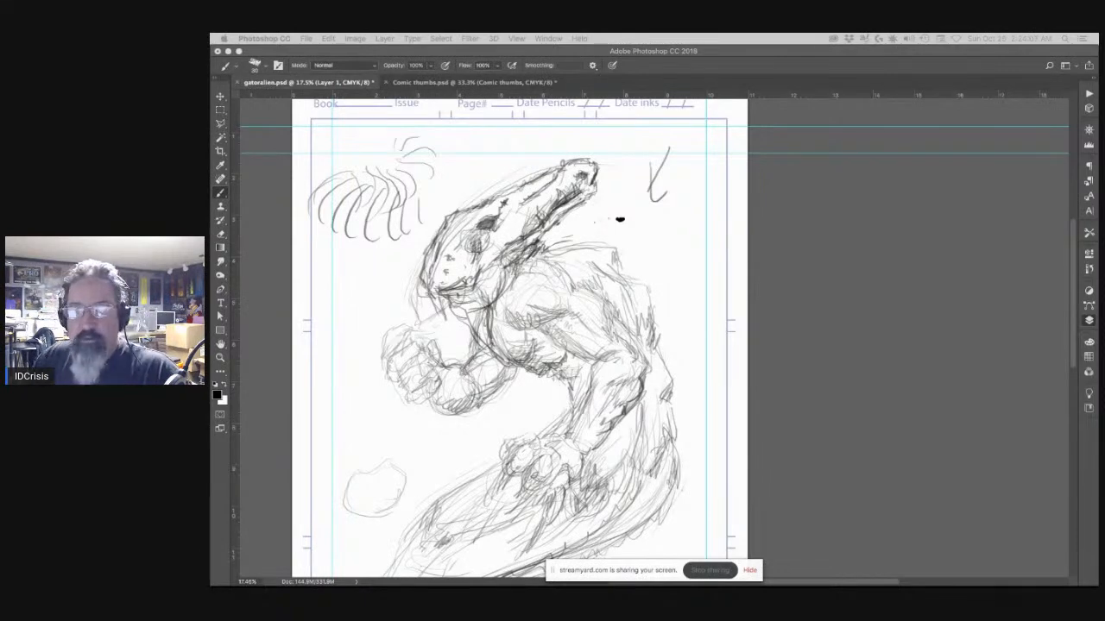
left_click(562, 282)
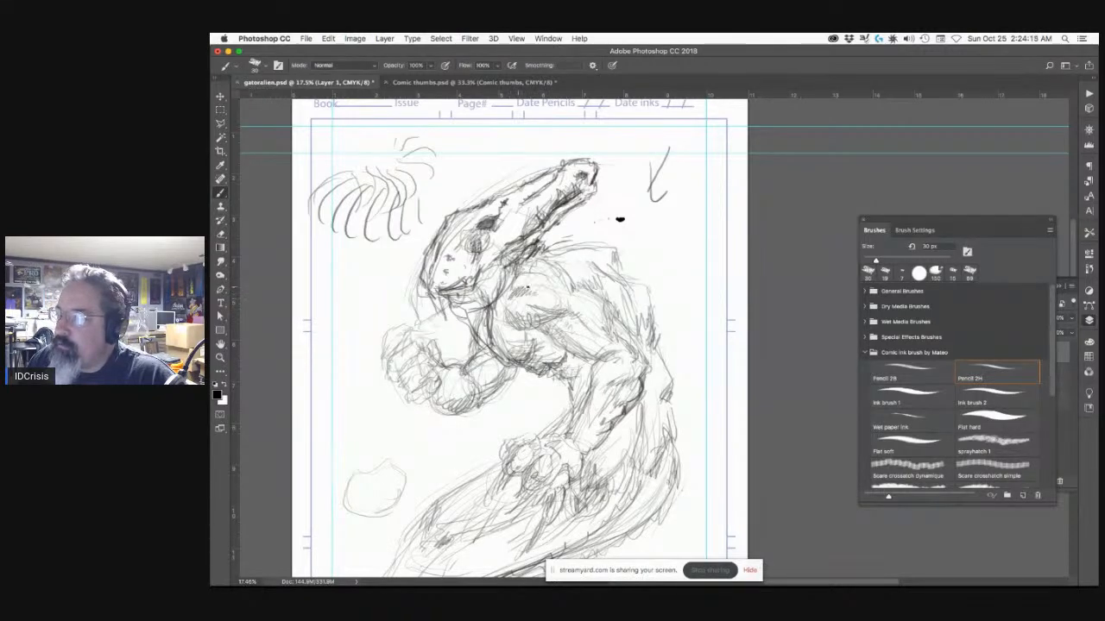
left_click_drag(510, 293, 496, 305)
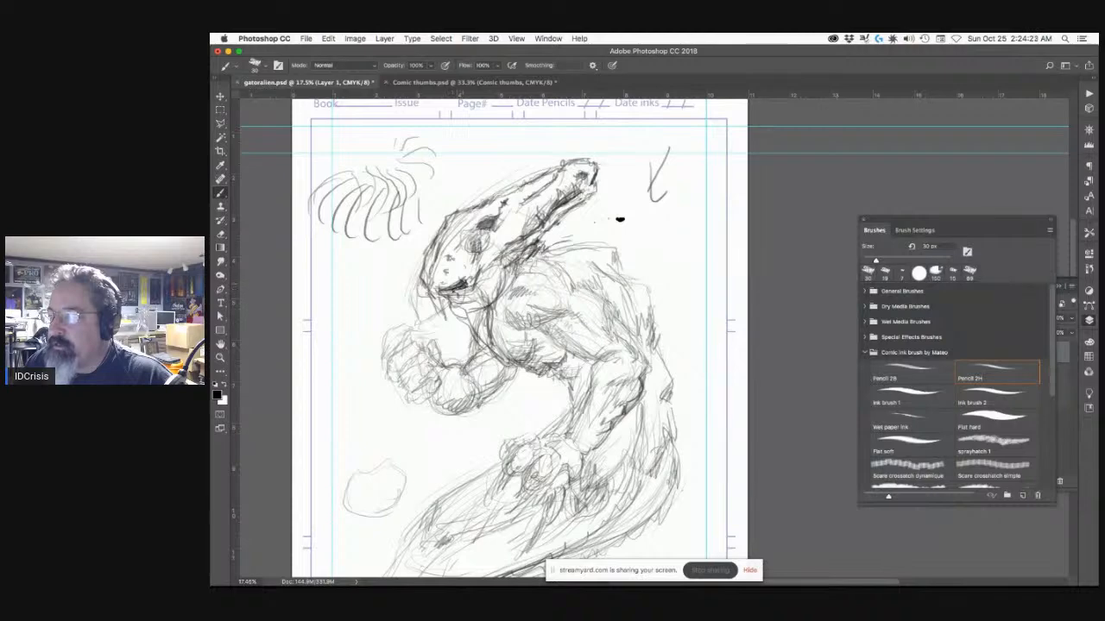
Step: Darken the dark opening at the lower end of the head and draw long pointed spikes hanging beneath it
left_click_drag(456, 284, 426, 293)
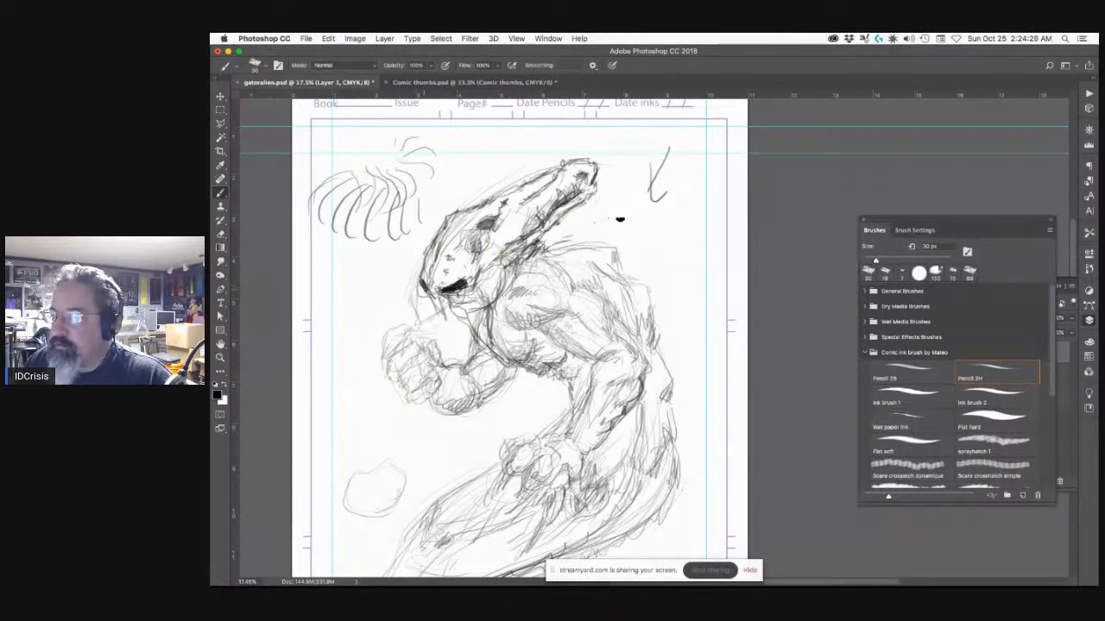
left_click_drag(426, 294, 445, 339)
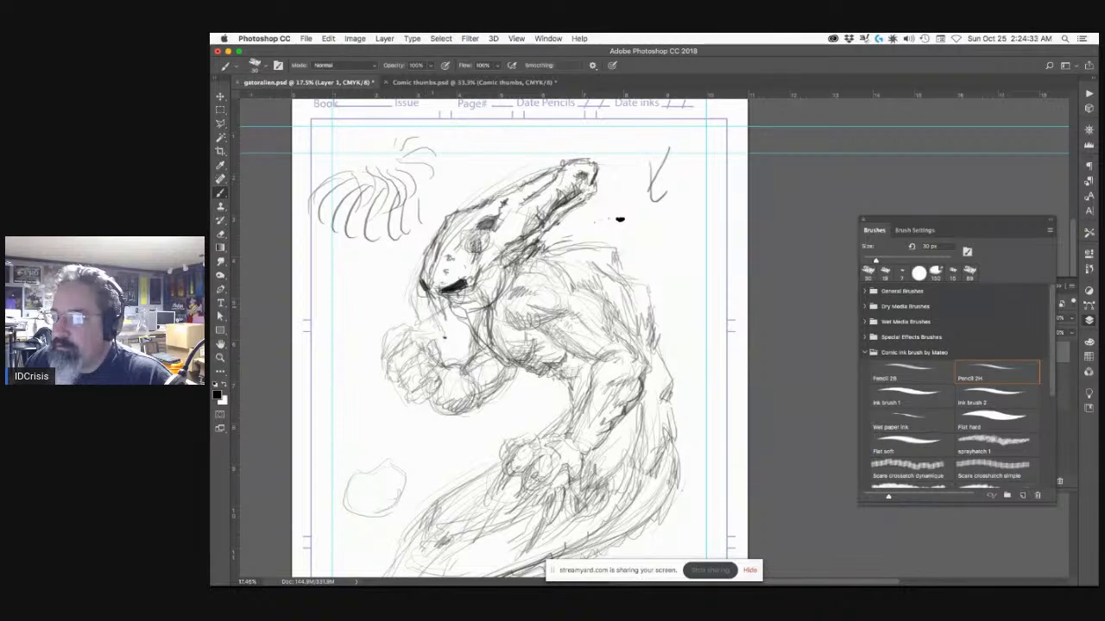
mouse_move(473, 292)
left_mouse_down()
mouse_move(443, 328)
mouse_move(442, 317)
mouse_move(446, 351)
left_mouse_up()
left_click_drag(492, 271, 466, 316)
left_click_drag(487, 327, 478, 338)
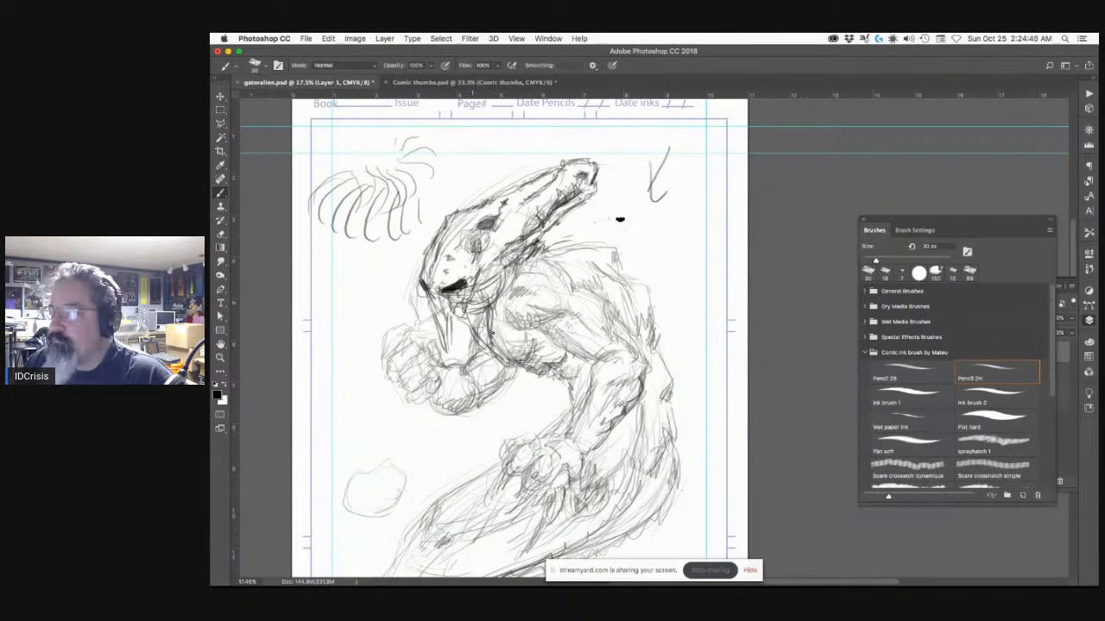
Step: Add contour and shading strokes down the creature's neck and along the front of its chest
left_click_drag(517, 261, 504, 271)
left_click_drag(529, 253, 495, 333)
left_click_drag(513, 314, 499, 335)
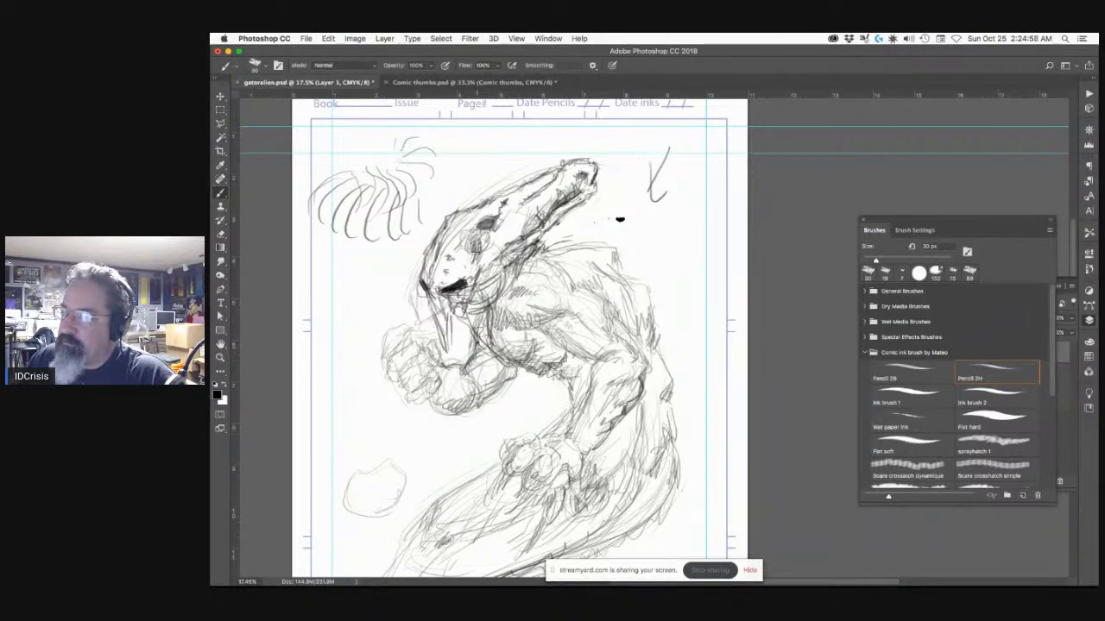
left_click_drag(486, 315, 474, 351)
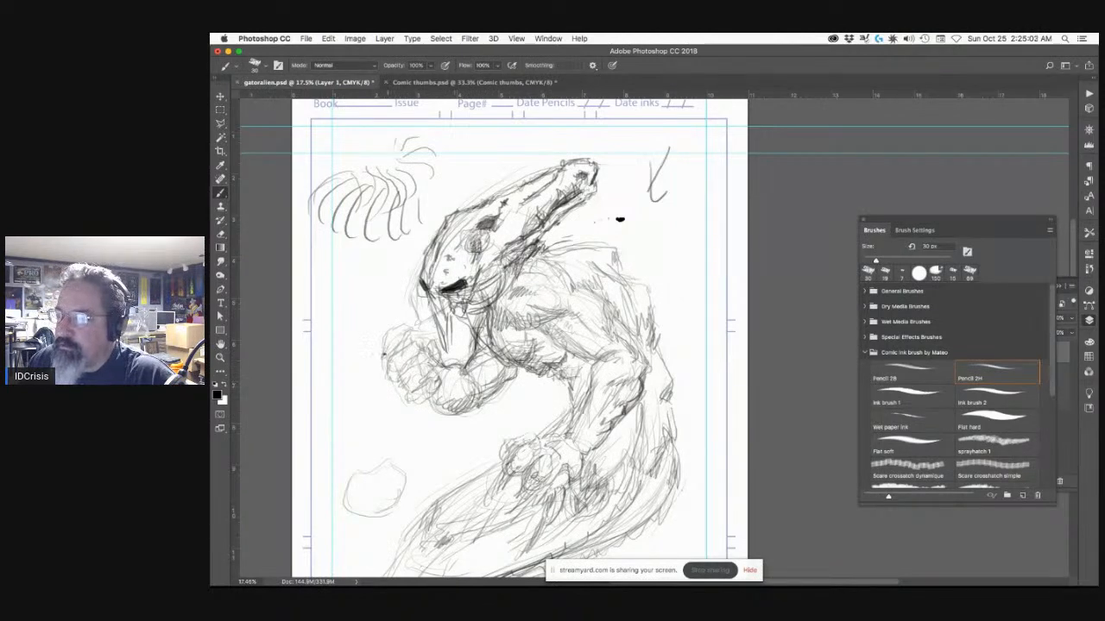
Step: Enlarge the pencil brush to 43 px, reinforce the outline and fingers of the raised fist, and add small claws along its underside
left_click_drag(381, 351, 384, 335)
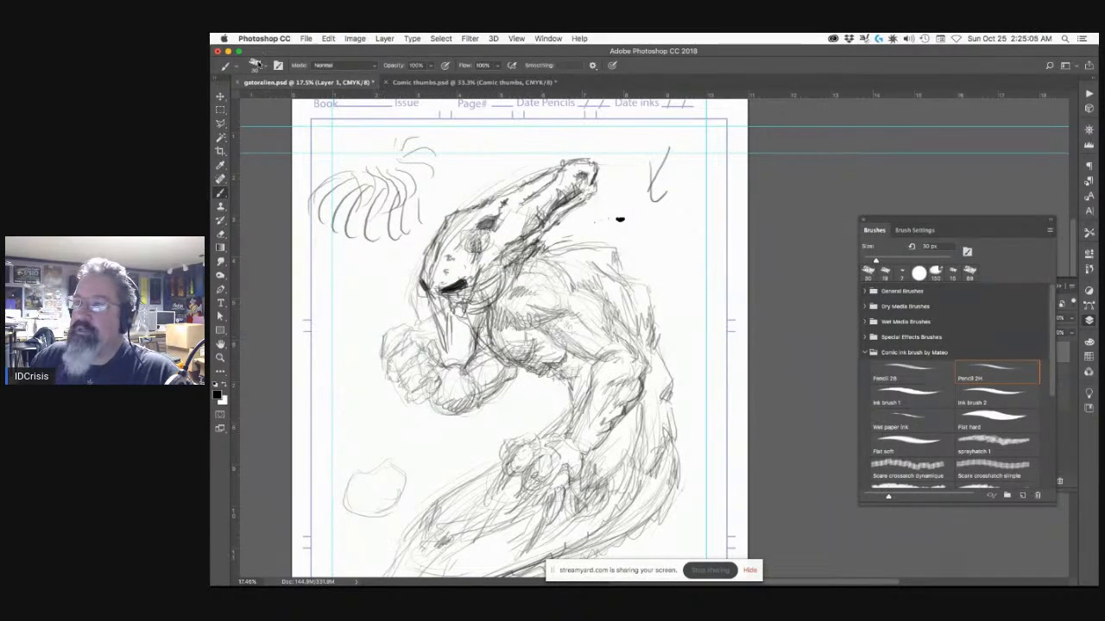
left_click(258, 65)
left_click_drag(279, 101, 283, 98)
left_click(717, 279)
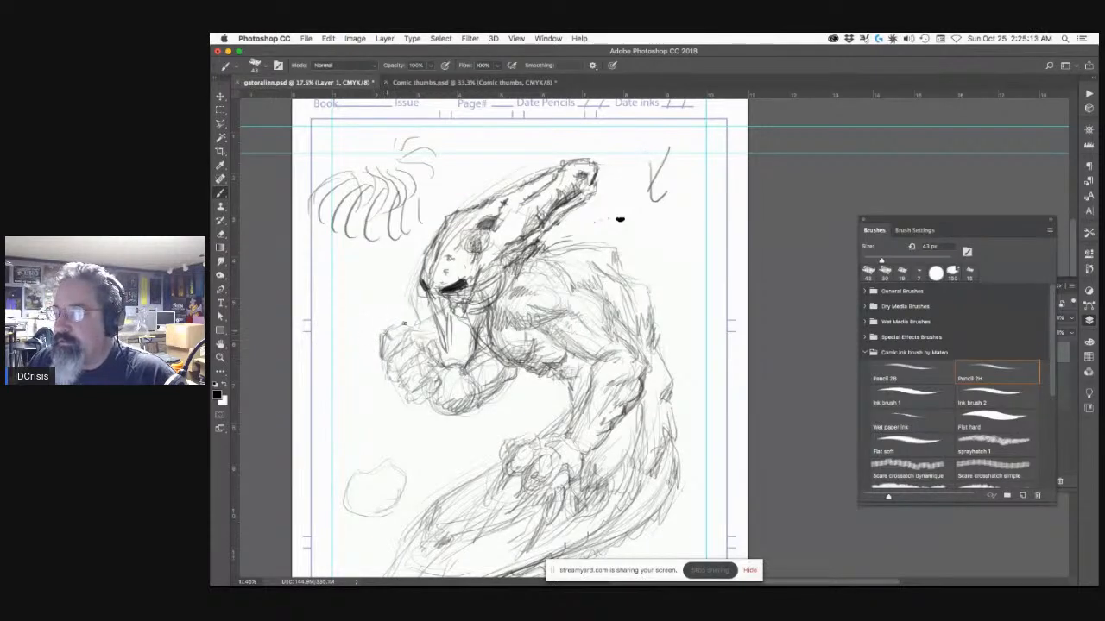
mouse_move(408, 331)
left_mouse_down()
mouse_move(419, 331)
mouse_move(398, 344)
left_mouse_up()
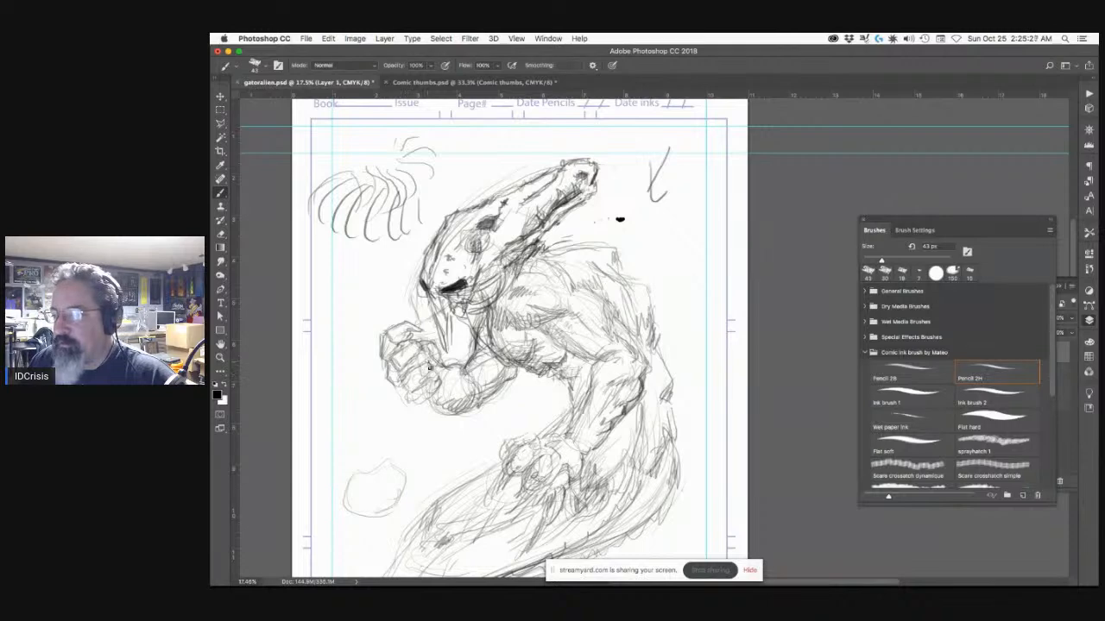
mouse_move(412, 396)
left_mouse_down()
mouse_move(428, 397)
mouse_move(416, 395)
mouse_move(439, 378)
mouse_move(426, 336)
mouse_move(442, 369)
mouse_move(425, 333)
left_mouse_up()
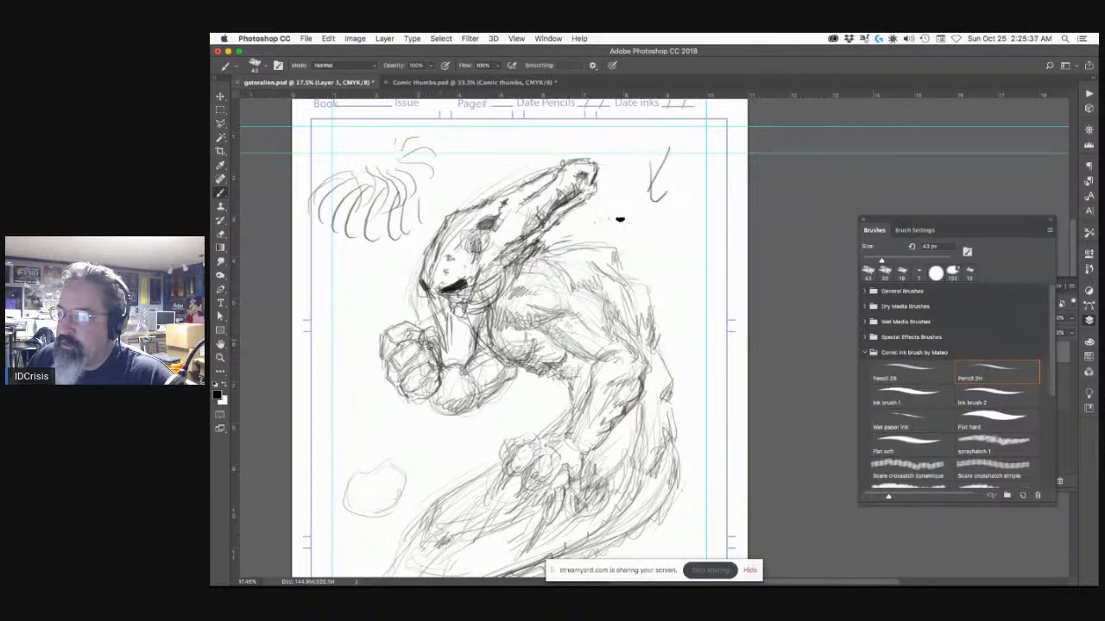
mouse_move(419, 404)
left_mouse_down()
mouse_move(425, 420)
mouse_move(430, 404)
mouse_move(466, 424)
mouse_move(480, 406)
left_mouse_up()
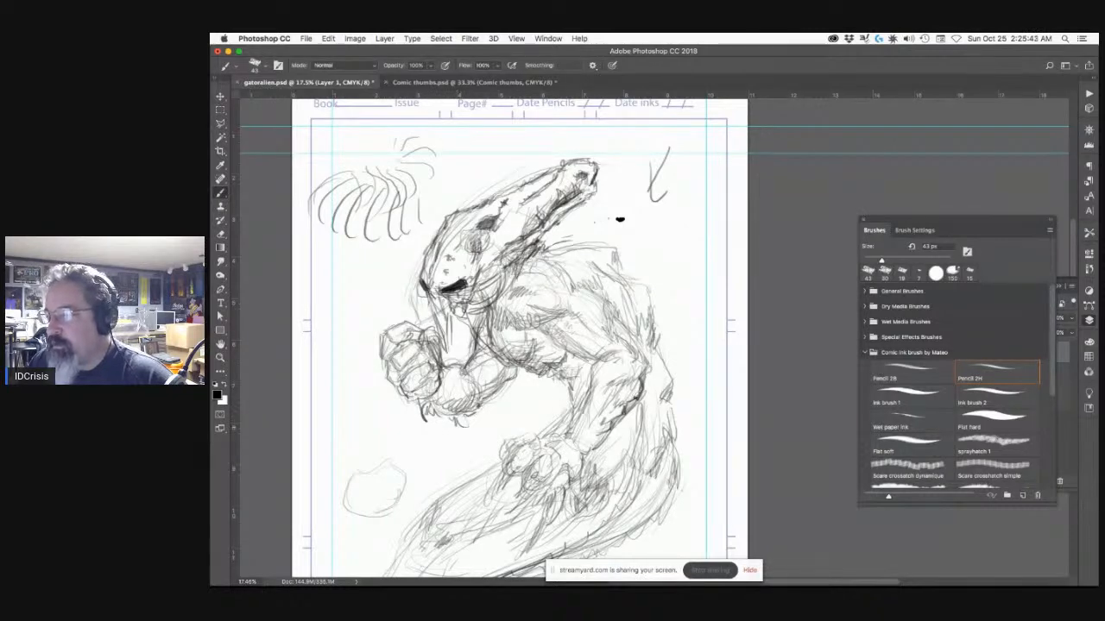
Step: Shade the lowered forearm and the raised arm's wrist with Pencil 2H strokes, and outline round spots on the shoulder
mouse_move(654, 367)
left_mouse_down()
mouse_move(596, 449)
mouse_move(637, 399)
mouse_move(630, 414)
left_mouse_up()
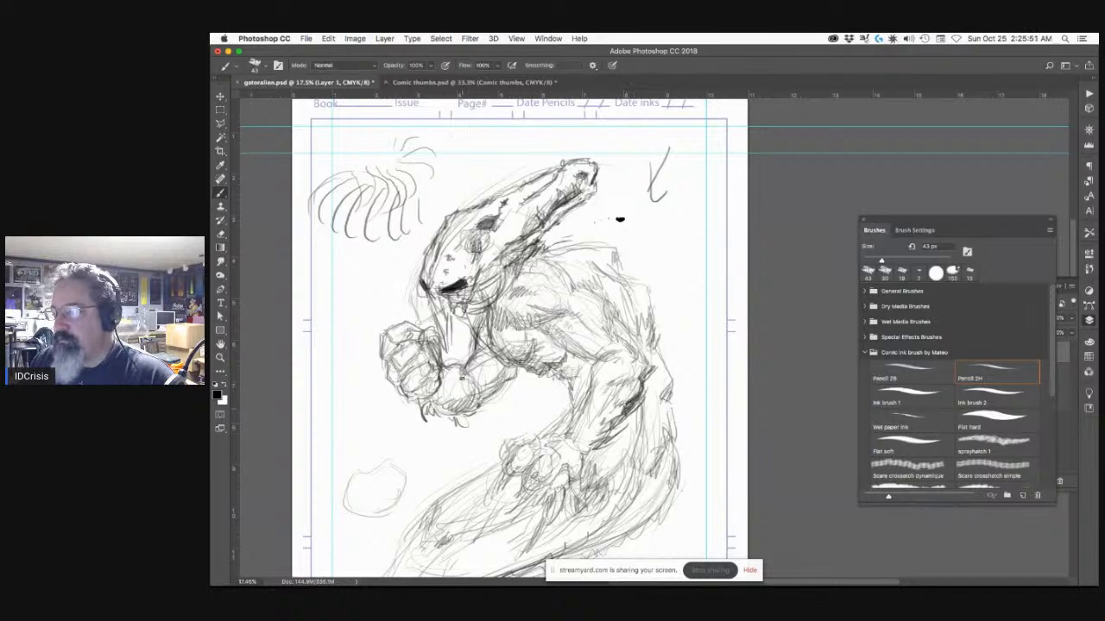
left_click_drag(512, 380, 484, 407)
left_click_drag(508, 368, 486, 385)
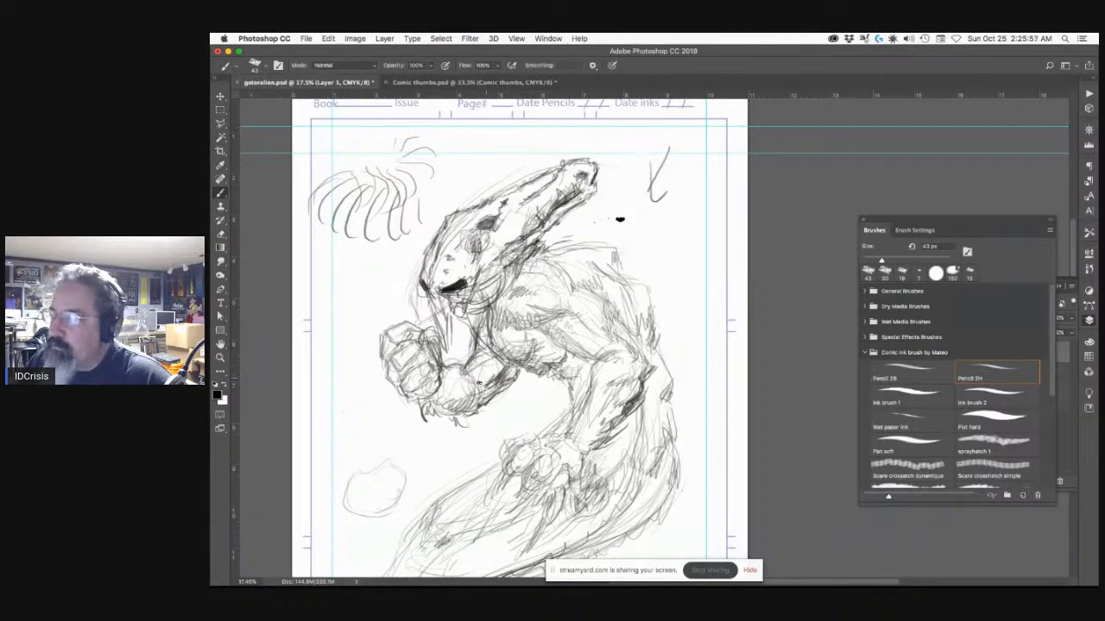
mouse_move(469, 366)
left_mouse_down()
mouse_move(480, 395)
mouse_move(438, 390)
mouse_move(449, 395)
left_mouse_up()
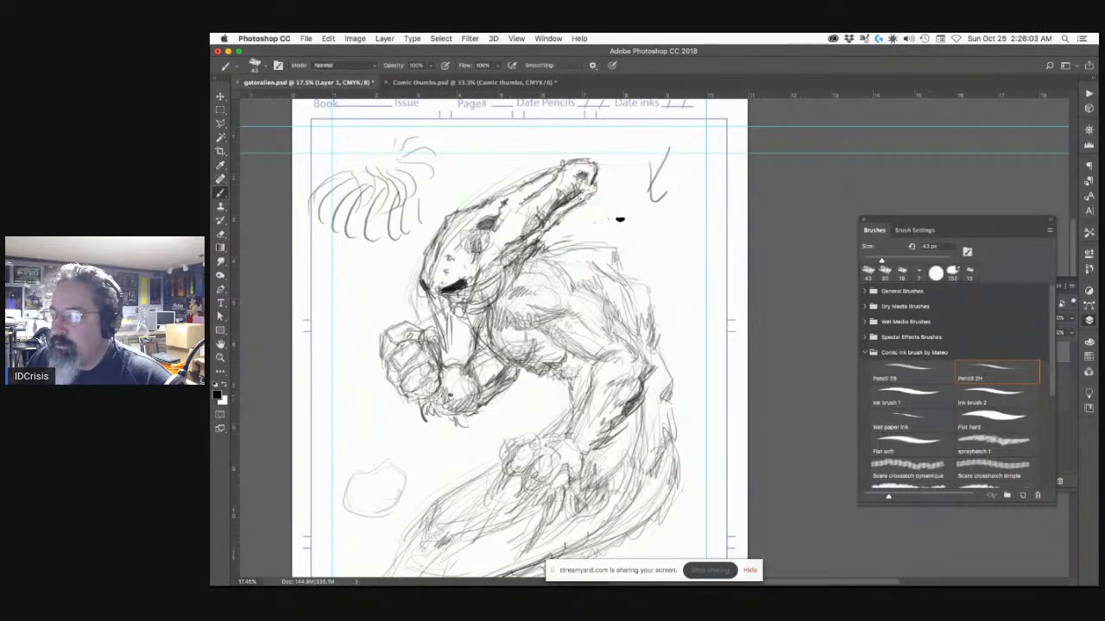
mouse_move(541, 273)
left_mouse_down()
mouse_move(551, 277)
mouse_move(540, 286)
mouse_move(558, 283)
mouse_move(548, 292)
left_mouse_up()
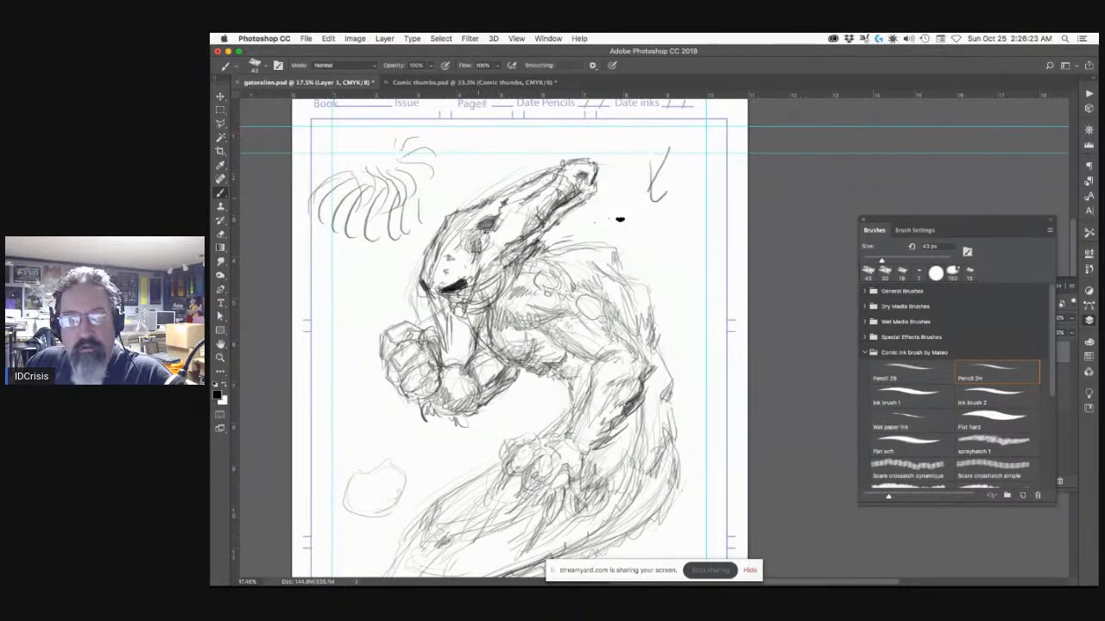
Step: Add pencil hatching to the top of the creature's head and darken the lines around its mouth and throat
mouse_move(489, 212)
left_mouse_down()
mouse_move(472, 230)
mouse_move(471, 210)
mouse_move(461, 213)
left_mouse_up()
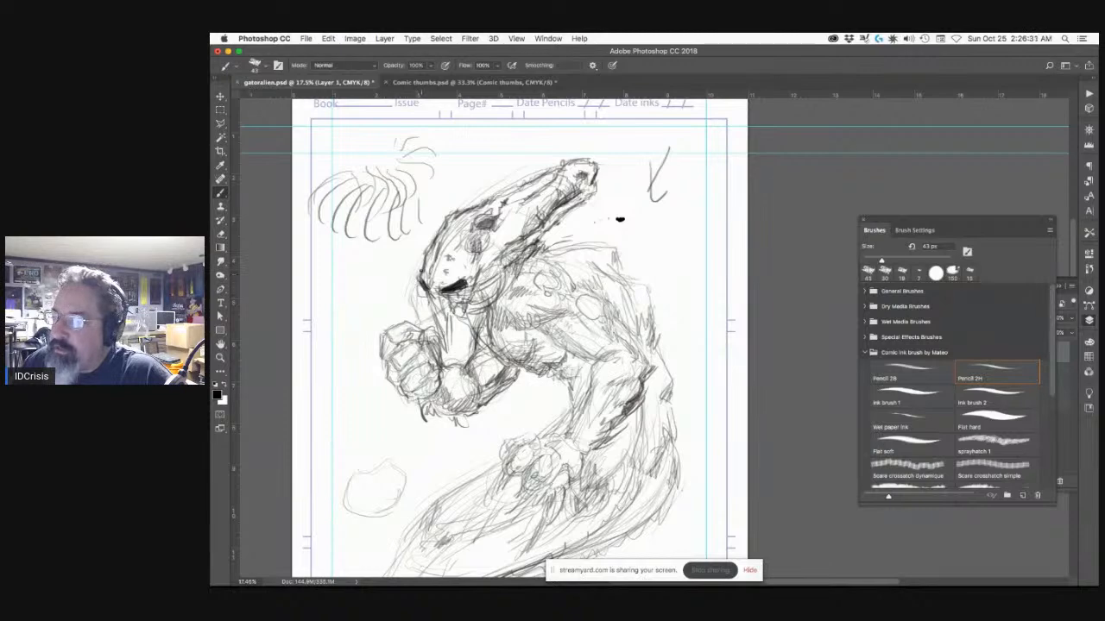
mouse_move(441, 286)
left_mouse_down()
mouse_move(430, 316)
mouse_move(429, 299)
mouse_move(442, 301)
mouse_move(444, 325)
left_mouse_up()
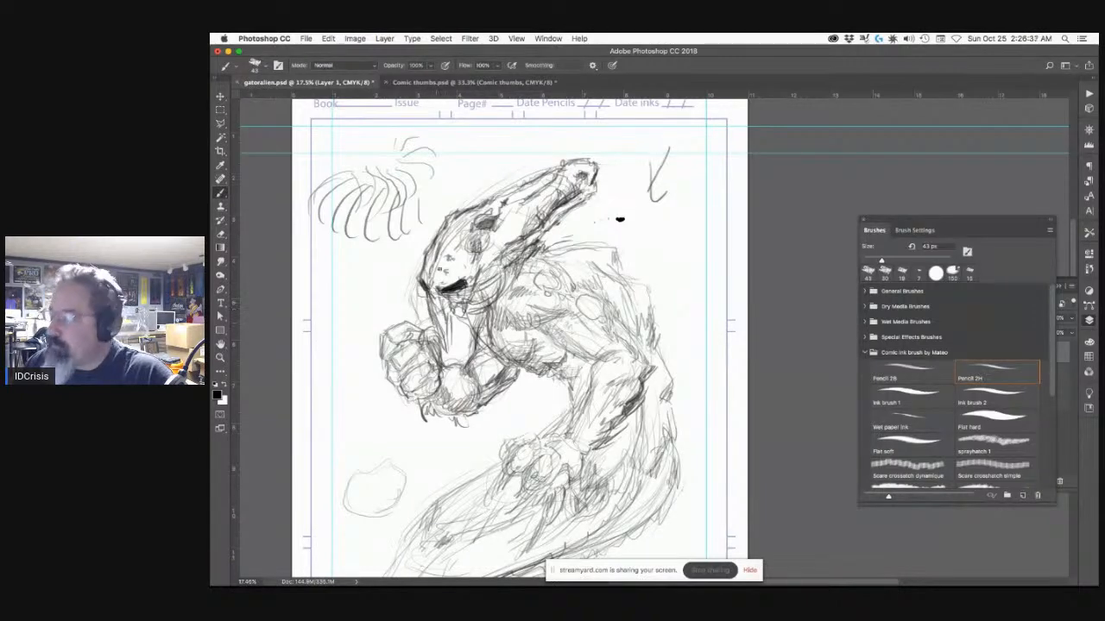
left_click_drag(452, 284, 440, 290)
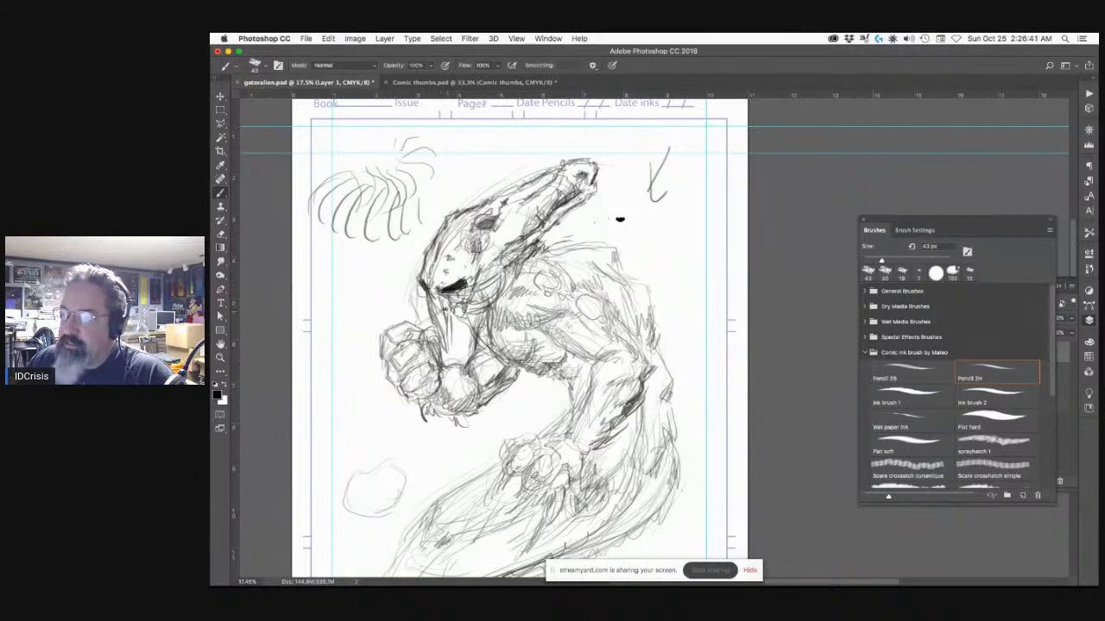
left_click_drag(444, 322, 436, 325)
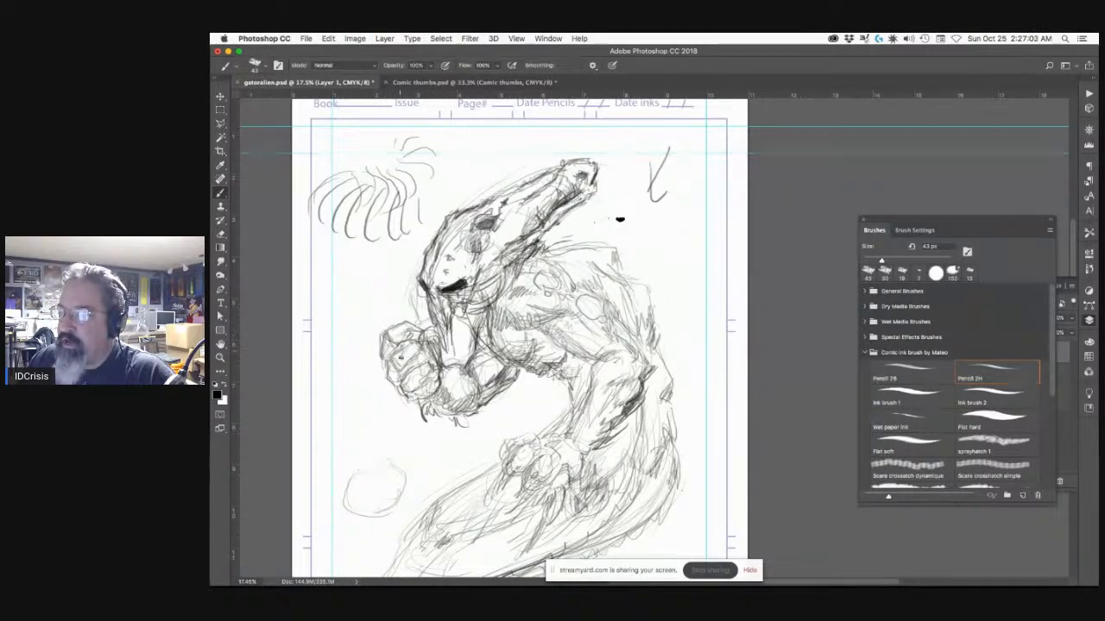
Step: Define the raised fists with darker contours, spiky knuckles along the lower edge and shading on their undersides
mouse_move(388, 335)
left_mouse_down()
mouse_move(382, 362)
mouse_move(393, 382)
mouse_move(419, 400)
mouse_move(437, 380)
left_mouse_up()
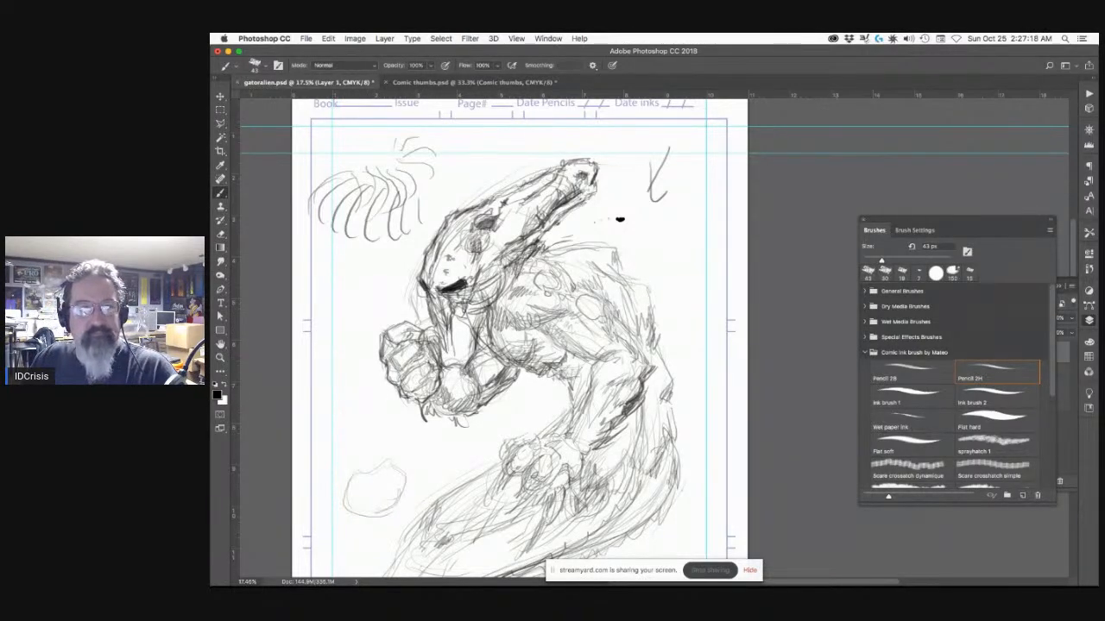
key("F5")
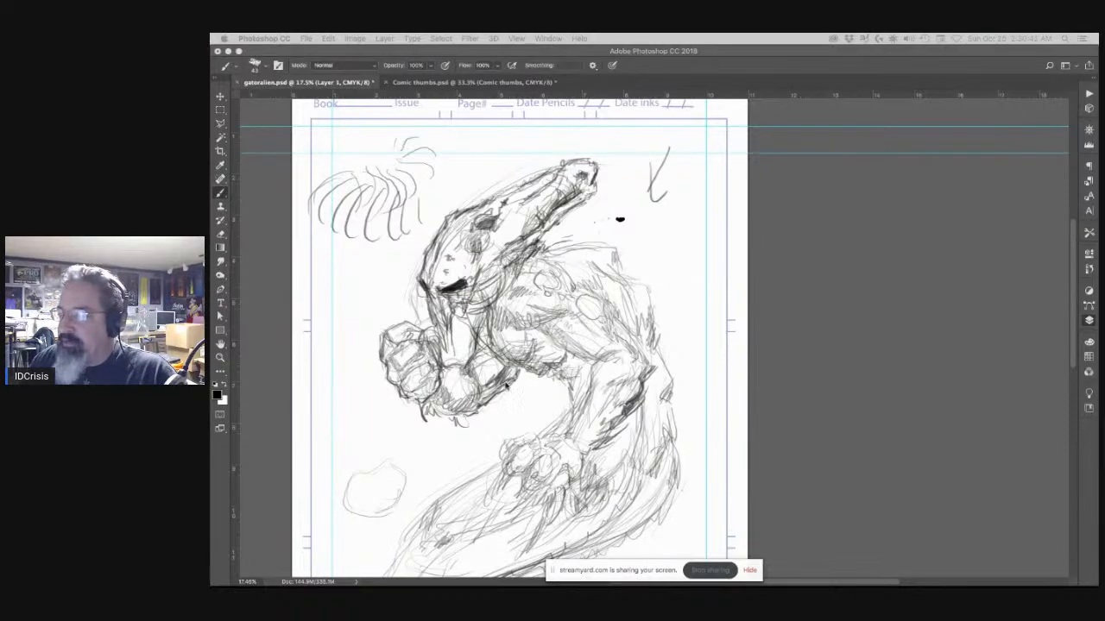
key("F5")
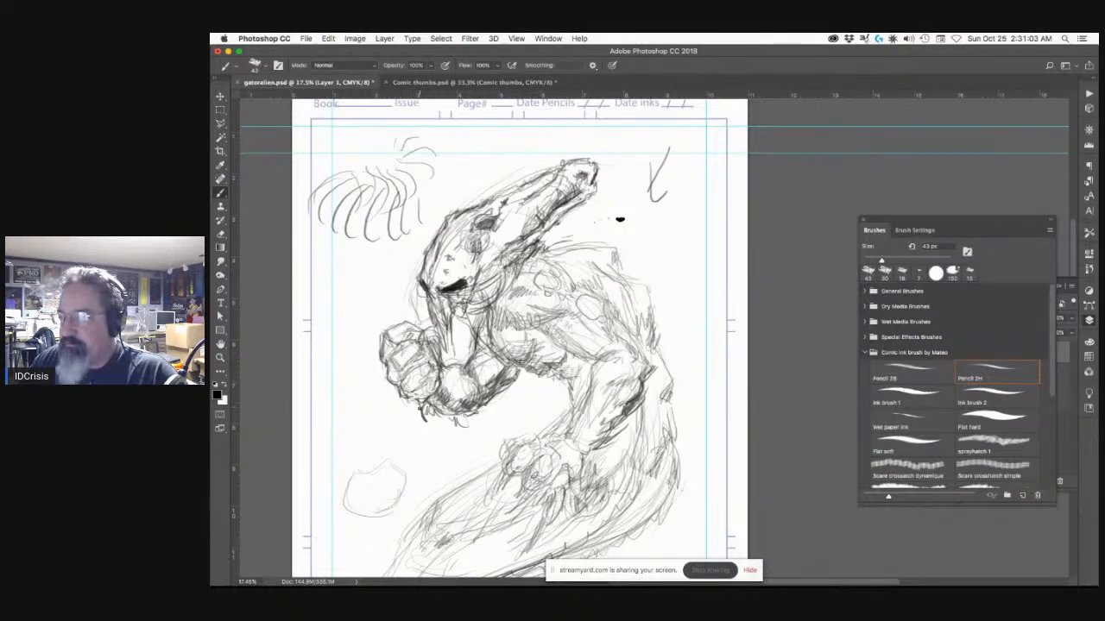
left_click_drag(437, 420, 480, 408)
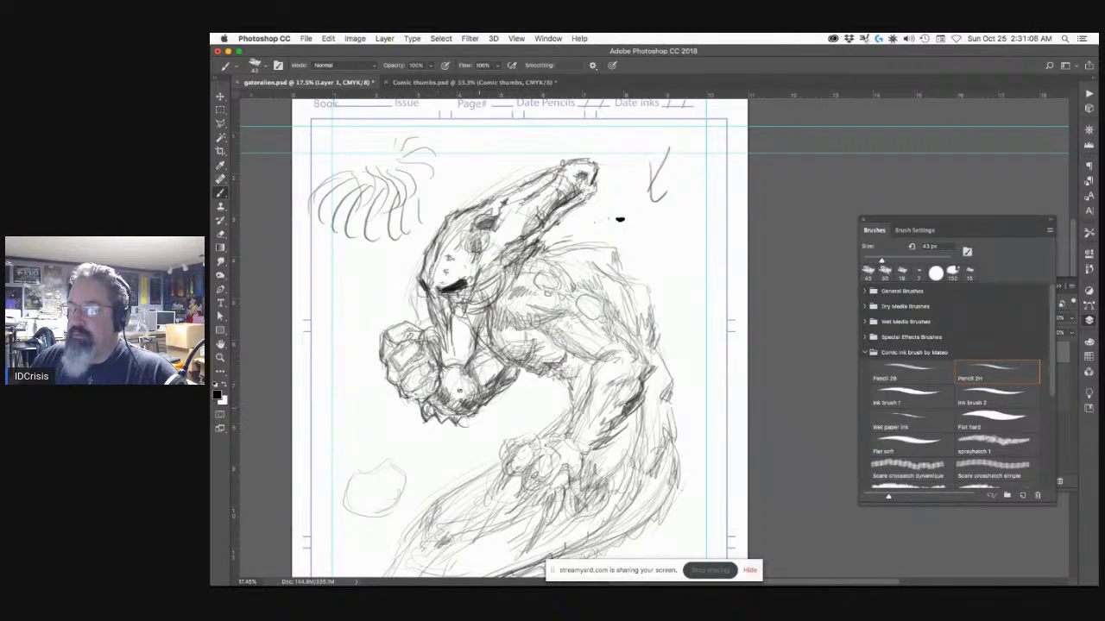
mouse_move(388, 354)
left_mouse_down()
mouse_move(385, 344)
mouse_move(399, 390)
mouse_move(425, 398)
mouse_move(407, 354)
left_mouse_up()
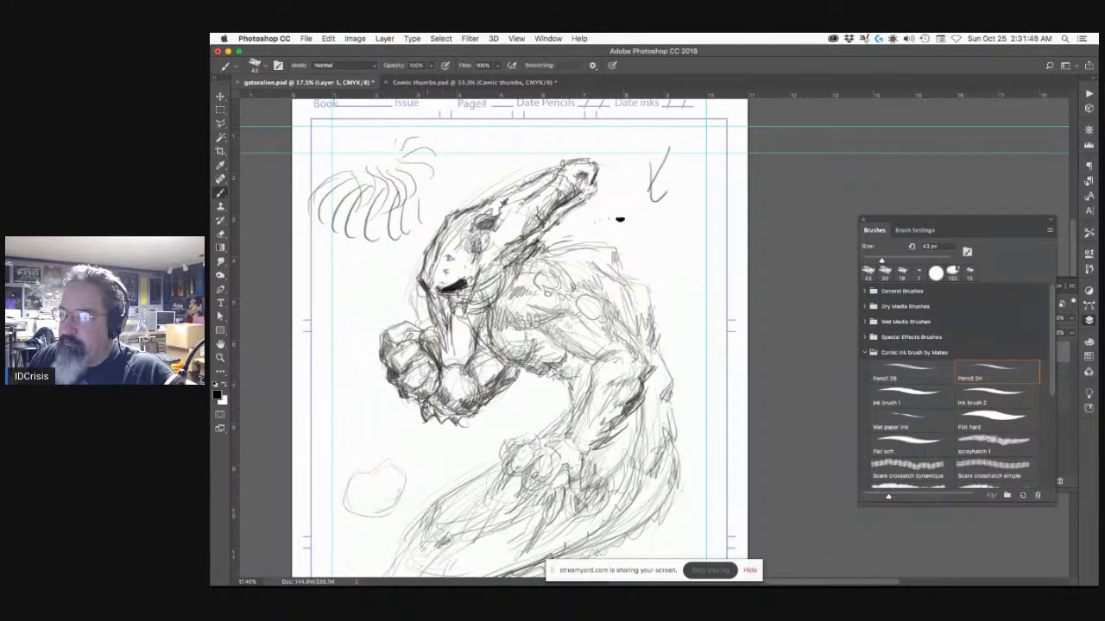
mouse_move(440, 416)
left_mouse_down()
mouse_move(466, 419)
mouse_move(453, 407)
mouse_move(470, 413)
mouse_move(492, 397)
mouse_move(419, 397)
left_mouse_up()
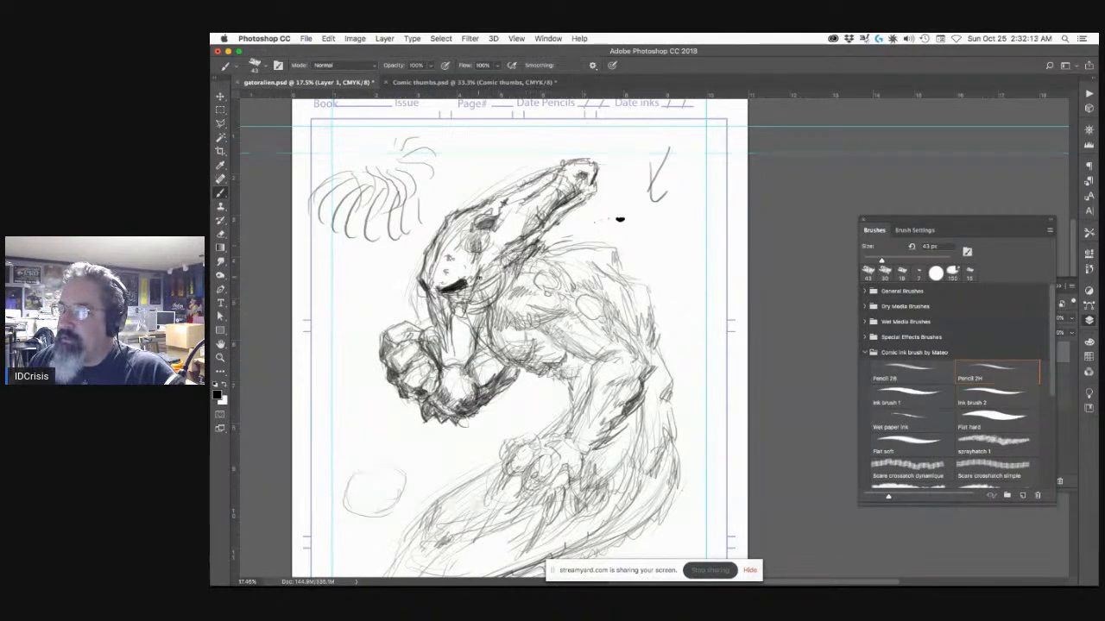
Step: Darken the jaw edge and the hanging forms below the mouth, and touch up the marks just above the mouth
left_click_drag(479, 283, 470, 309)
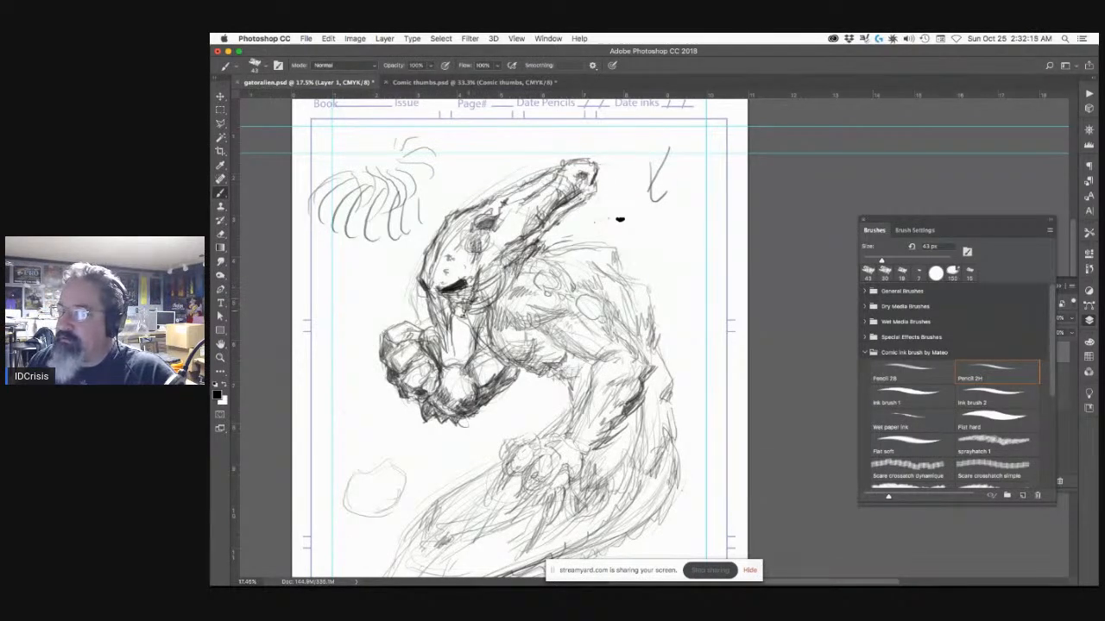
left_click_drag(423, 297, 421, 297)
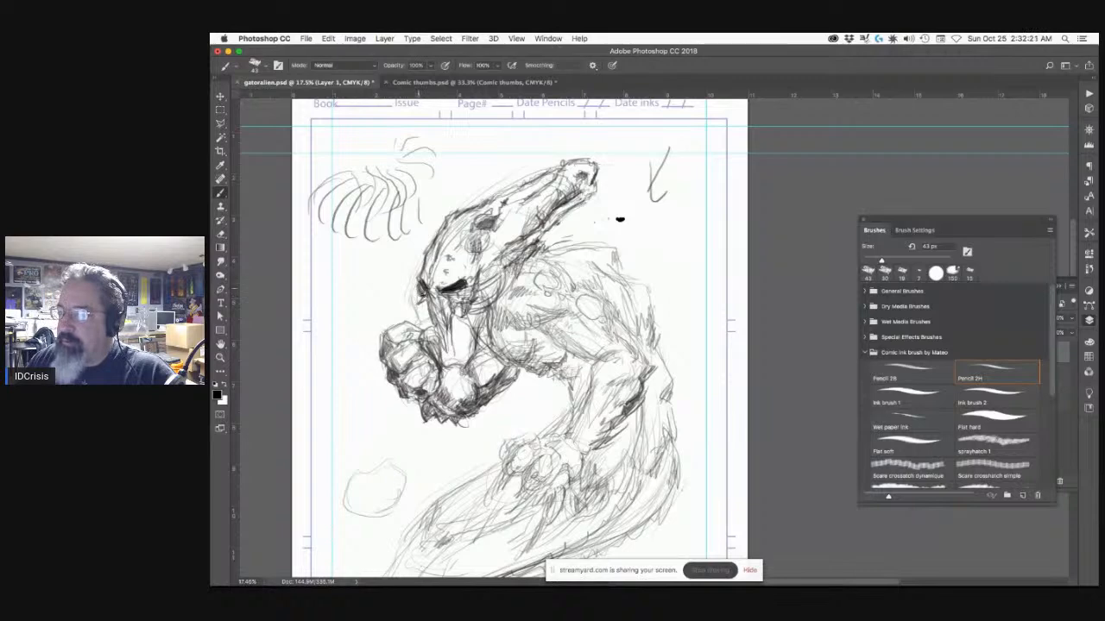
mouse_move(432, 304)
left_mouse_down()
mouse_move(456, 361)
mouse_move(448, 355)
left_mouse_up()
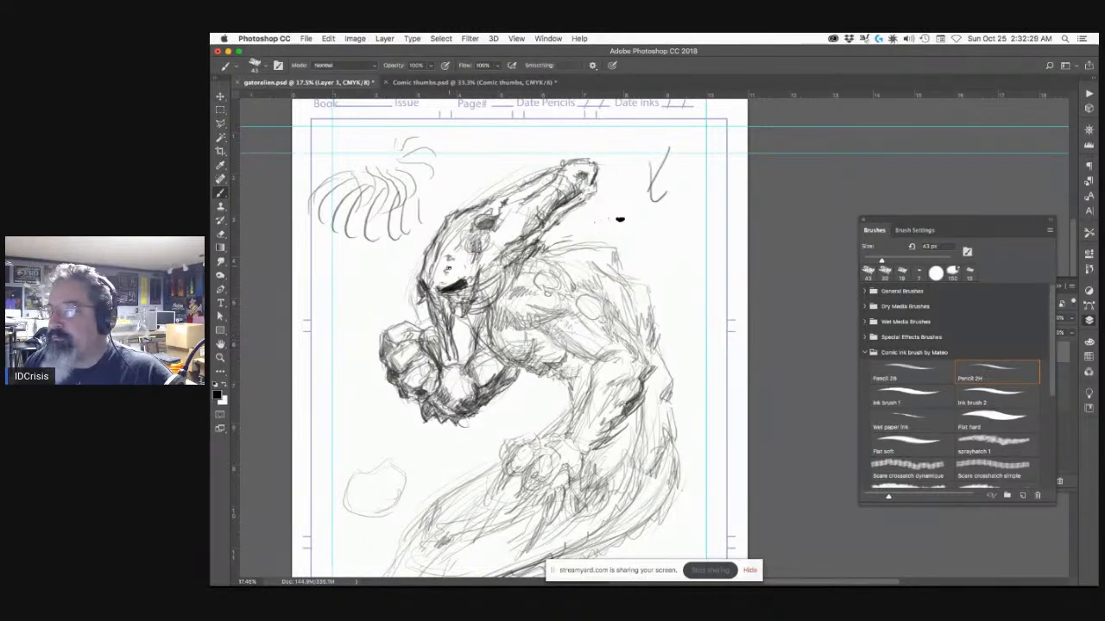
mouse_move(440, 278)
left_mouse_down()
mouse_move(454, 265)
mouse_move(445, 274)
left_mouse_up()
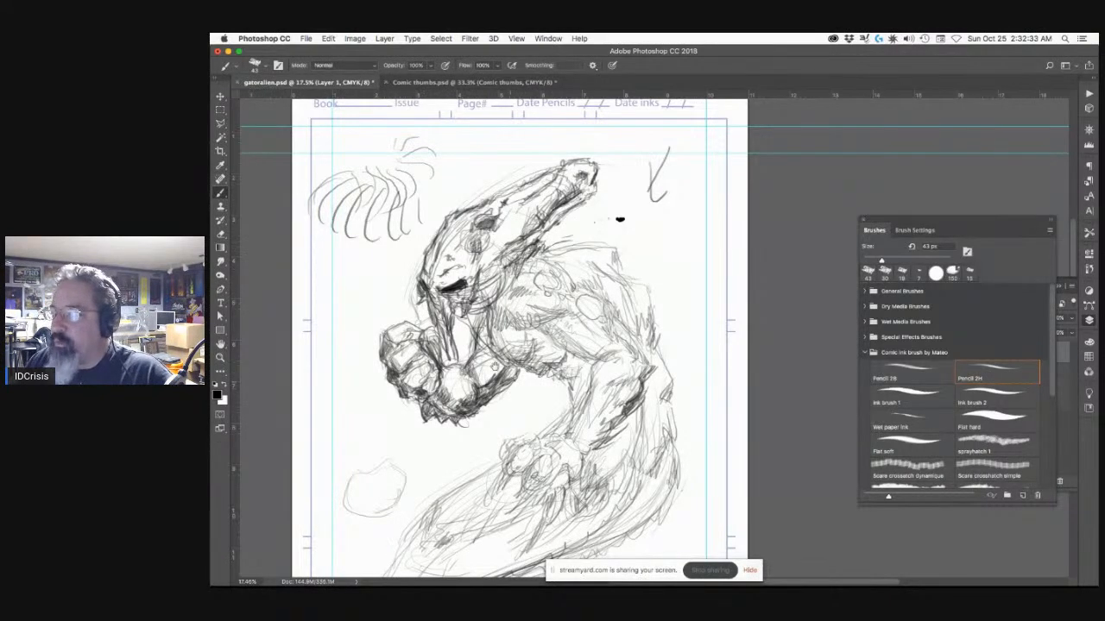
Step: Hatch shadows across the chest and strengthen the contour from the torso's underside to the lowered arm
scroll(494, 365, "down", 2)
mouse_move(488, 290)
left_mouse_down()
mouse_move(540, 309)
mouse_move(549, 332)
mouse_move(578, 342)
left_mouse_up()
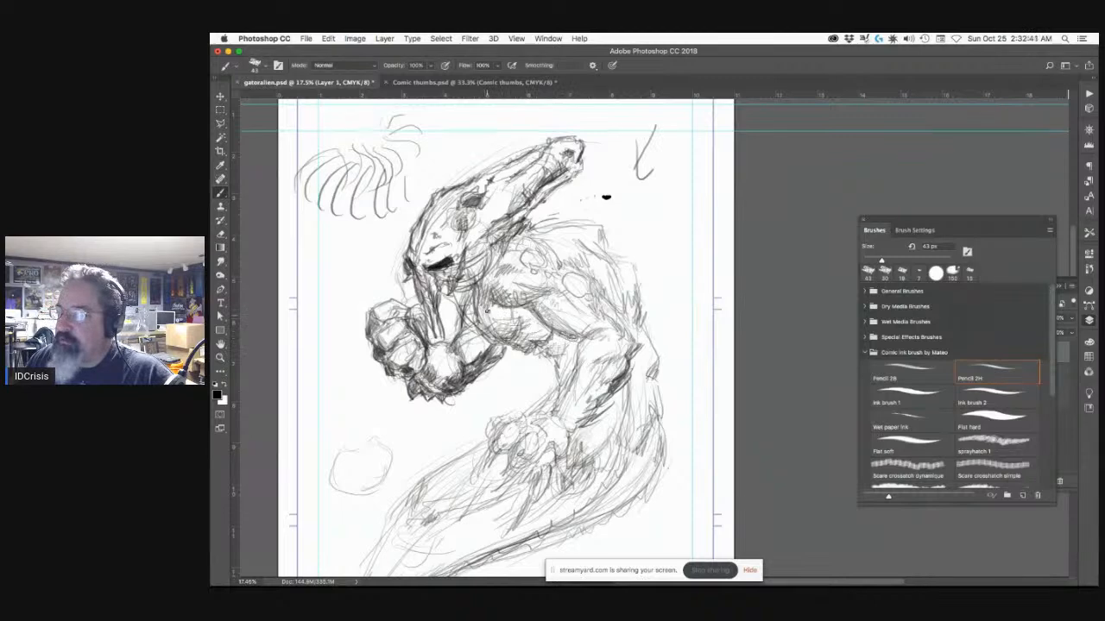
mouse_move(485, 314)
left_mouse_down()
mouse_move(511, 349)
mouse_move(556, 340)
mouse_move(542, 354)
mouse_move(548, 345)
left_mouse_up()
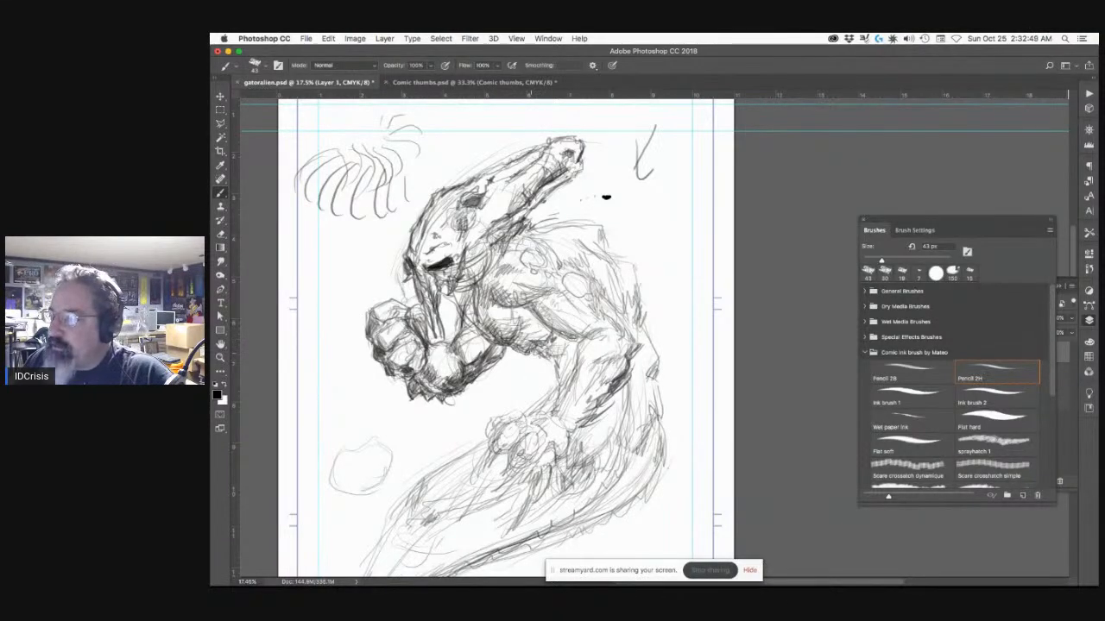
mouse_move(541, 360)
left_mouse_down()
mouse_move(561, 369)
mouse_move(566, 394)
left_mouse_up()
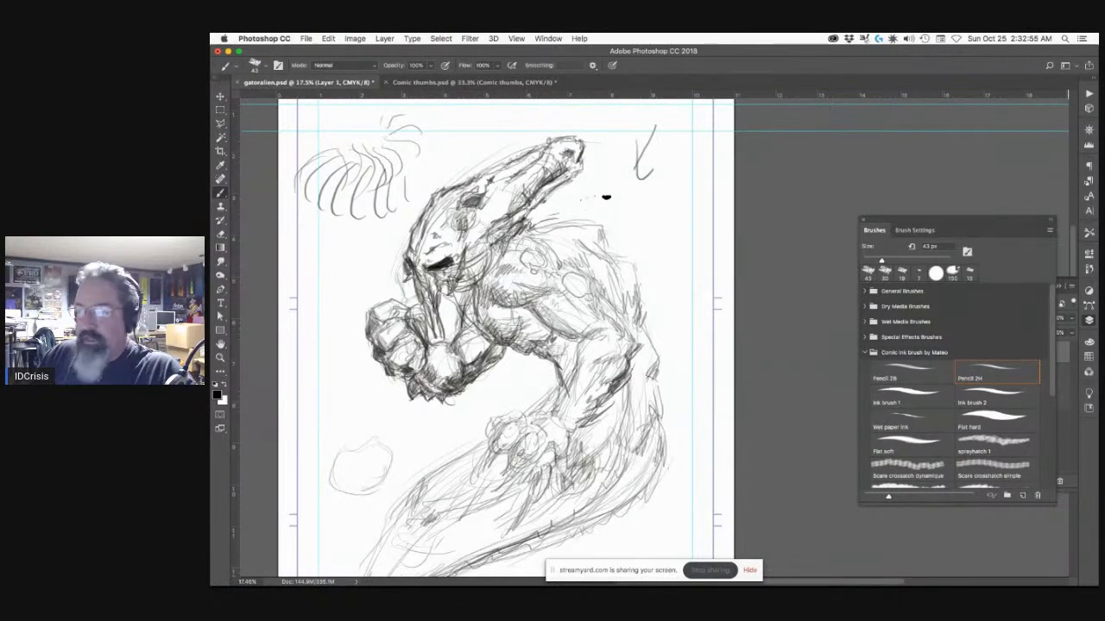
Step: Deepen the hatching on the chest muscles between the raised forearm and the lowered arm
key("super+Tab")
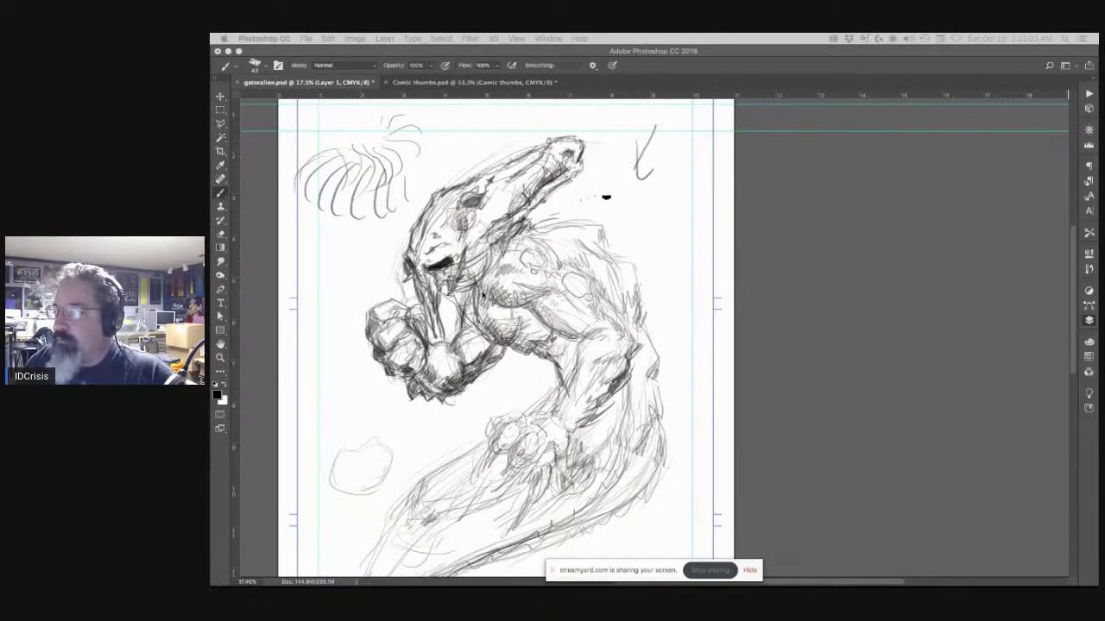
key("F5")
mouse_move(487, 283)
left_mouse_down()
mouse_move(490, 295)
mouse_move(532, 308)
mouse_move(468, 304)
mouse_move(468, 328)
mouse_move(479, 318)
mouse_move(488, 337)
mouse_move(513, 340)
mouse_move(494, 347)
mouse_move(549, 361)
mouse_move(490, 363)
mouse_move(475, 379)
left_mouse_up()
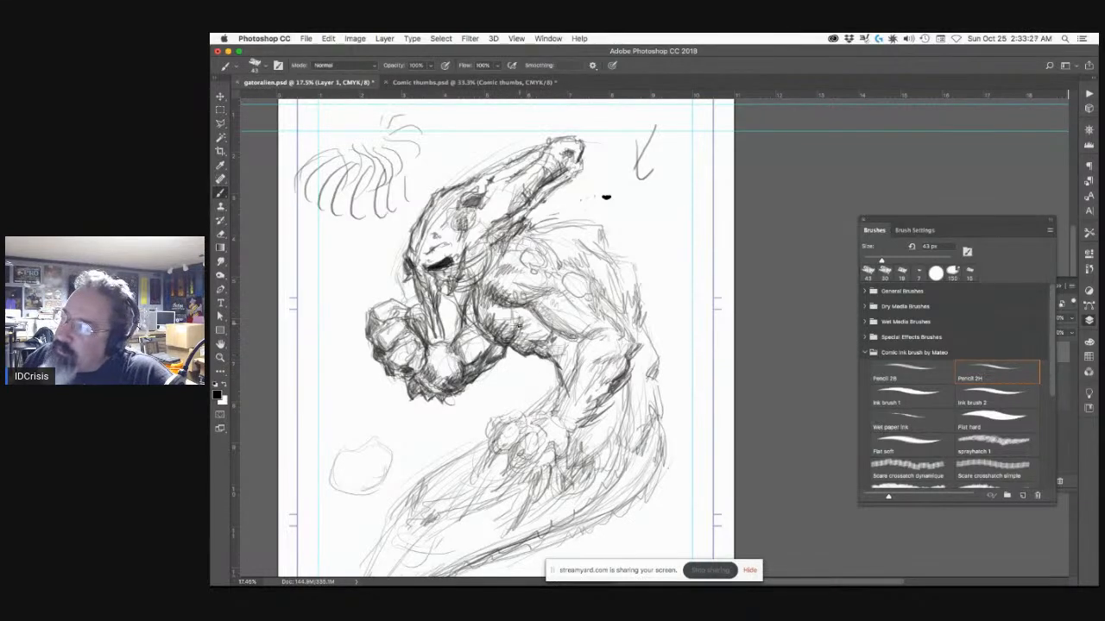
mouse_move(527, 326)
left_mouse_down()
mouse_move(545, 321)
mouse_move(549, 345)
mouse_move(577, 337)
left_mouse_up()
mouse_move(488, 311)
left_mouse_down()
mouse_move(496, 331)
mouse_move(516, 336)
mouse_move(511, 345)
mouse_move(544, 354)
left_mouse_up()
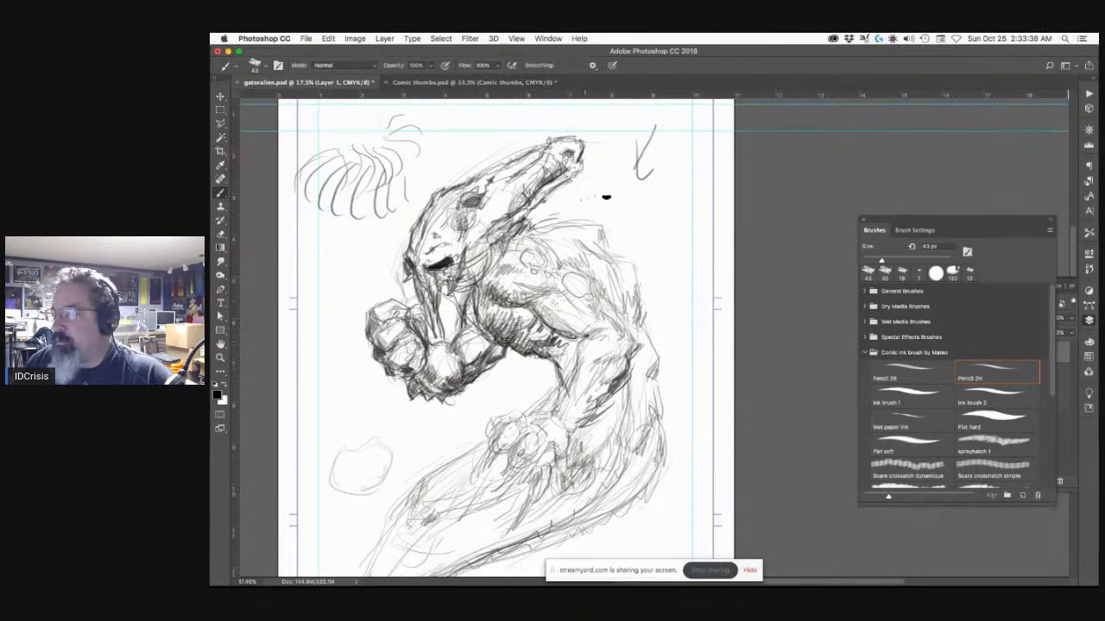
Step: Reinforce the contours of the lowered arm's elbow, the outer upper arm and the top of the shoulder
mouse_move(586, 338)
left_mouse_down()
mouse_move(603, 335)
mouse_move(581, 342)
mouse_move(574, 376)
left_mouse_up()
left_click_drag(608, 297, 637, 342)
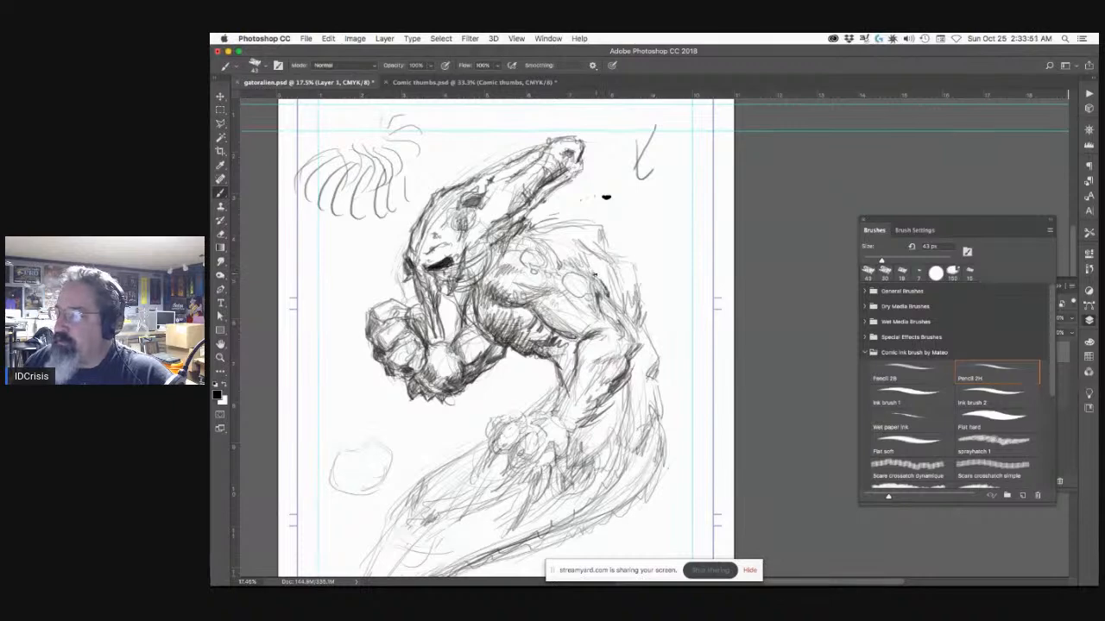
left_click_drag(576, 259, 591, 267)
mouse_move(549, 229)
left_mouse_down()
mouse_move(604, 226)
mouse_move(606, 246)
left_mouse_up()
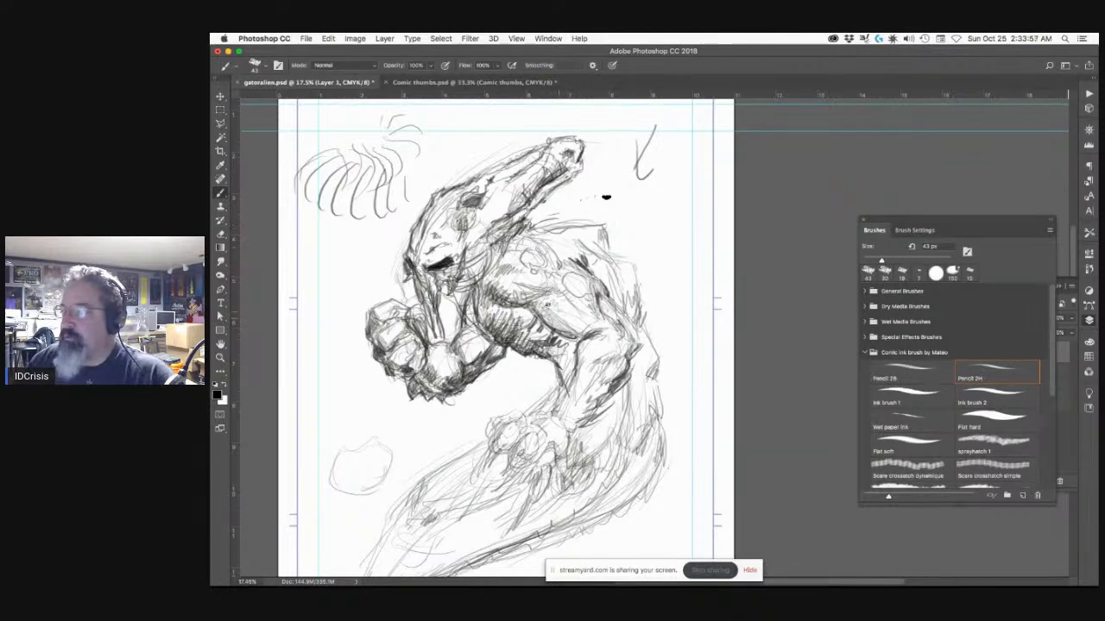
Step: Strengthen the lowered arm's inner contour from the upper arm down to the wrist
mouse_move(544, 305)
left_mouse_down()
mouse_move(556, 325)
mouse_move(571, 324)
mouse_move(581, 373)
left_mouse_up()
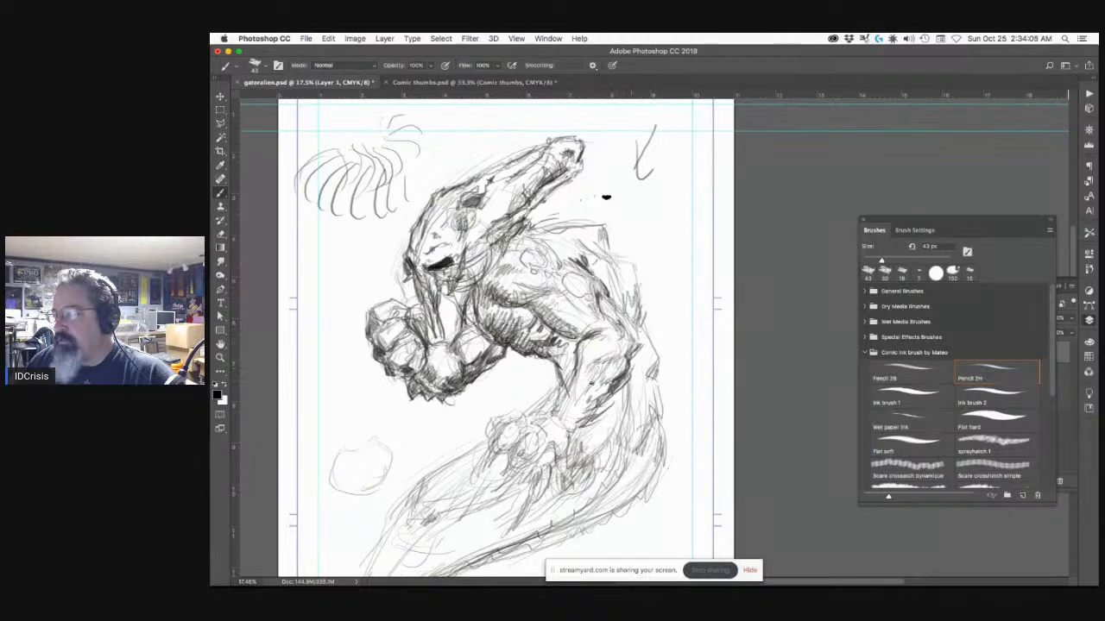
left_click_drag(565, 388, 552, 415)
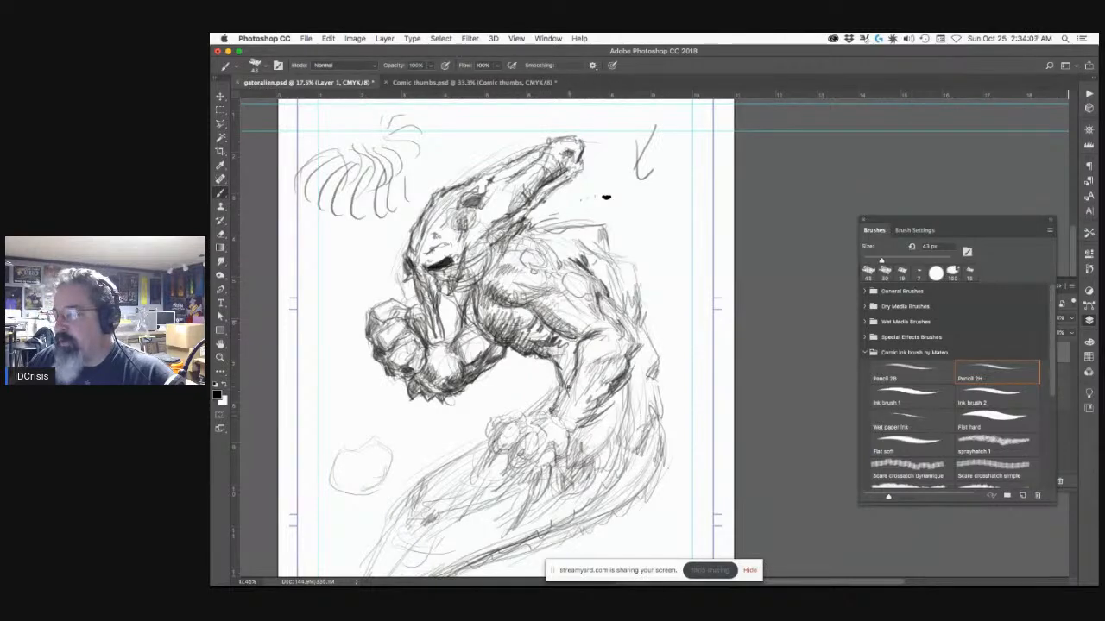
mouse_move(565, 391)
left_mouse_down()
mouse_move(573, 368)
mouse_move(550, 412)
mouse_move(572, 363)
left_mouse_up()
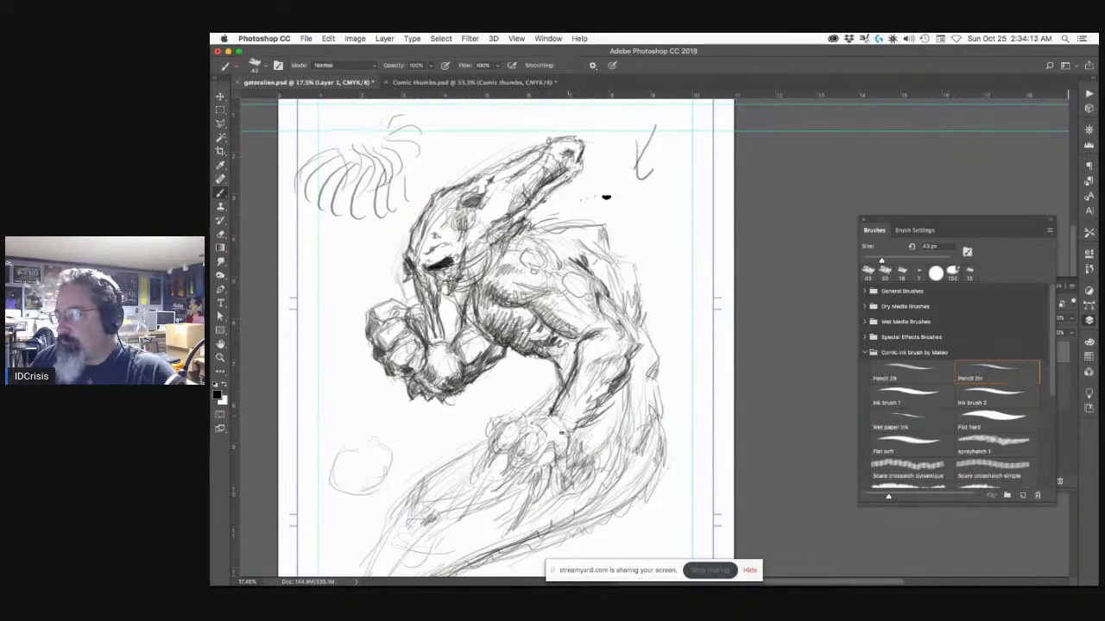
Step: Darken the shadow beneath the torso beside the lowered arm, and add shading to the nearer raised fist
mouse_move(557, 349)
left_mouse_down()
mouse_move(570, 349)
mouse_move(565, 368)
mouse_move(557, 350)
mouse_move(575, 378)
left_mouse_up()
left_click_drag(543, 342, 536, 330)
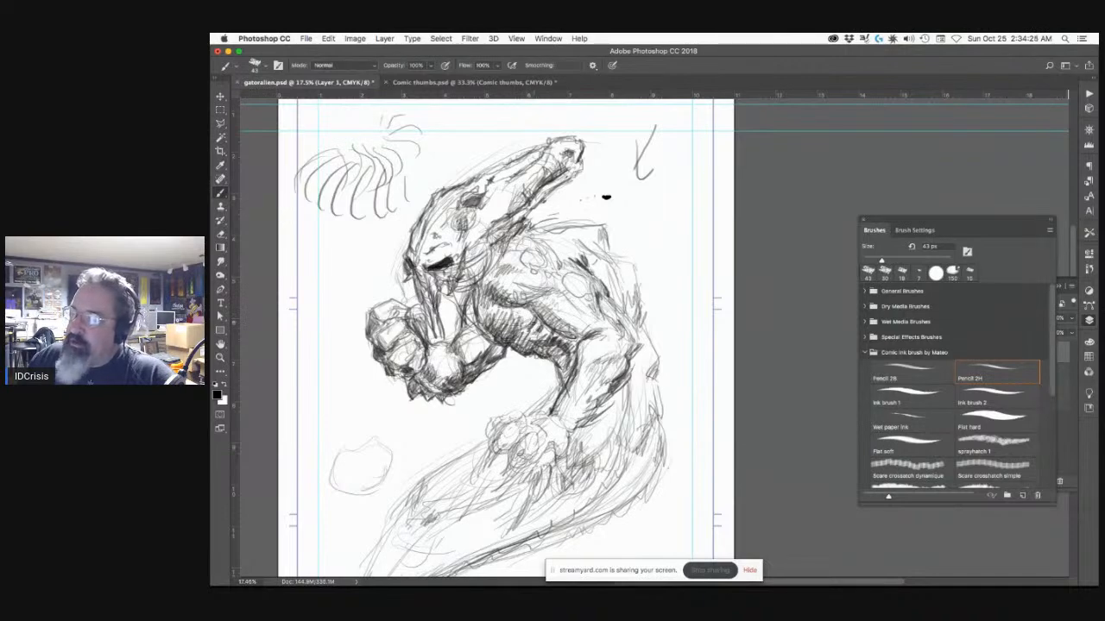
left_click_drag(566, 337, 567, 344)
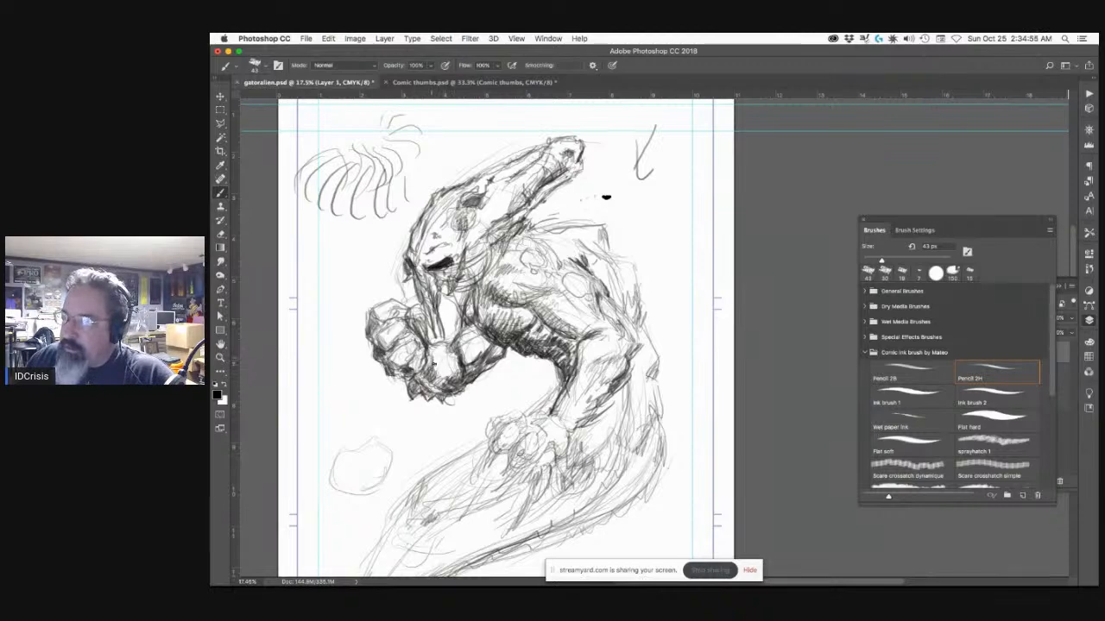
mouse_move(436, 368)
left_mouse_down()
mouse_move(426, 371)
mouse_move(439, 384)
left_mouse_up()
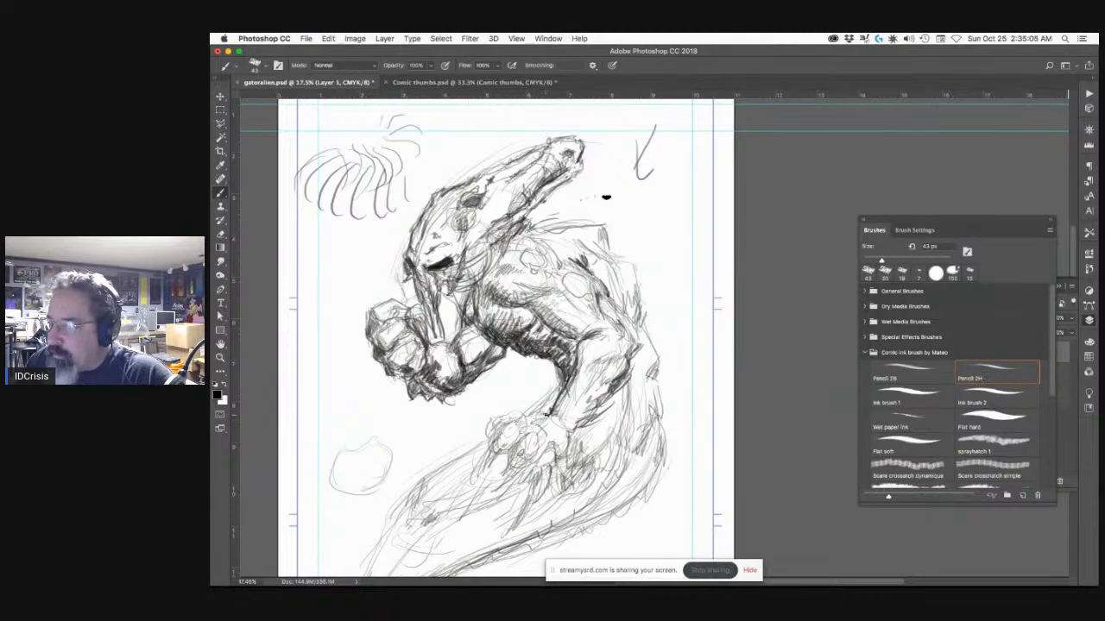
Step: Outline the lowered hand's wrist and knuckles, and draw long pointed claws on its first two fingers
left_click_drag(543, 413, 520, 411)
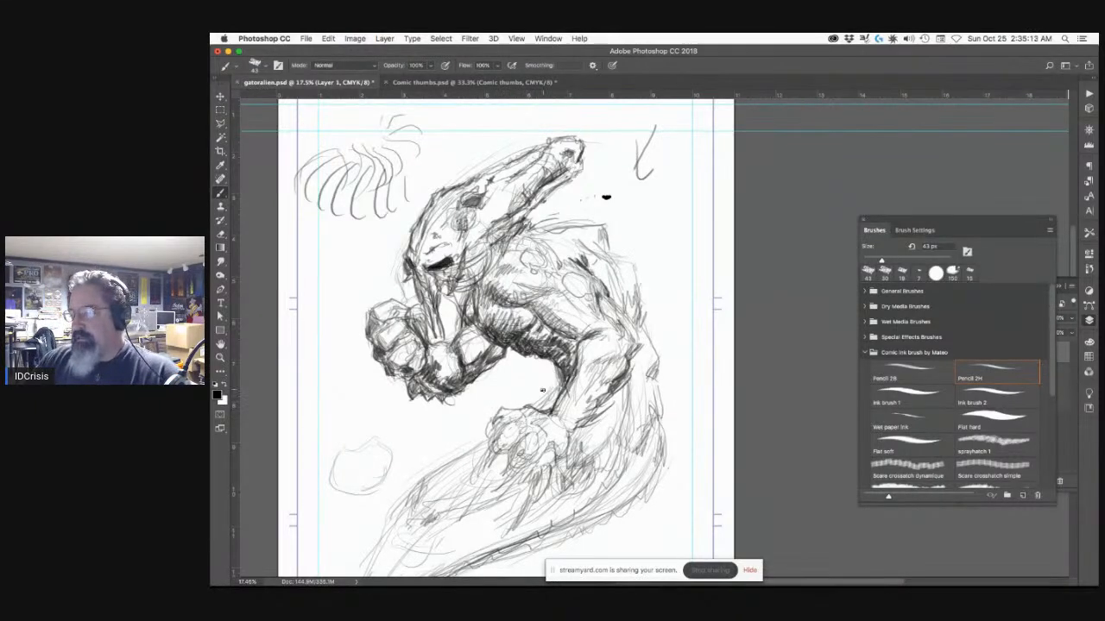
mouse_move(500, 424)
left_mouse_down()
mouse_move(493, 455)
mouse_move(507, 443)
mouse_move(478, 479)
mouse_move(506, 437)
mouse_move(495, 438)
mouse_move(498, 404)
mouse_move(513, 433)
left_mouse_up()
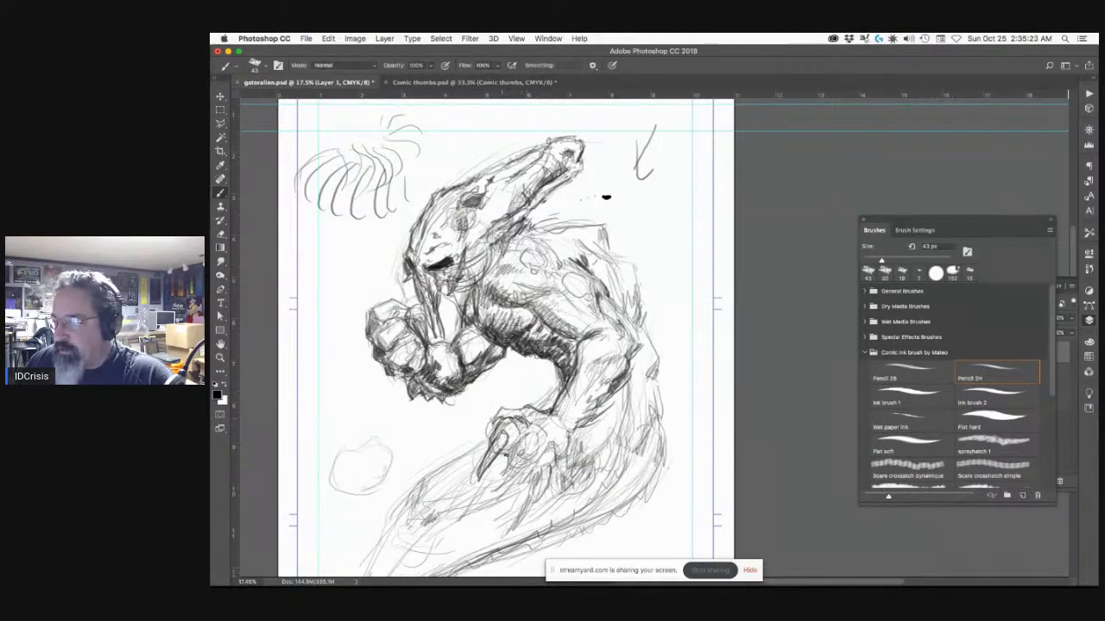
left_click_drag(517, 456, 498, 486)
mouse_move(513, 464)
left_mouse_down()
mouse_move(518, 445)
mouse_move(537, 445)
mouse_move(535, 461)
left_mouse_up()
left_click_drag(541, 458, 526, 472)
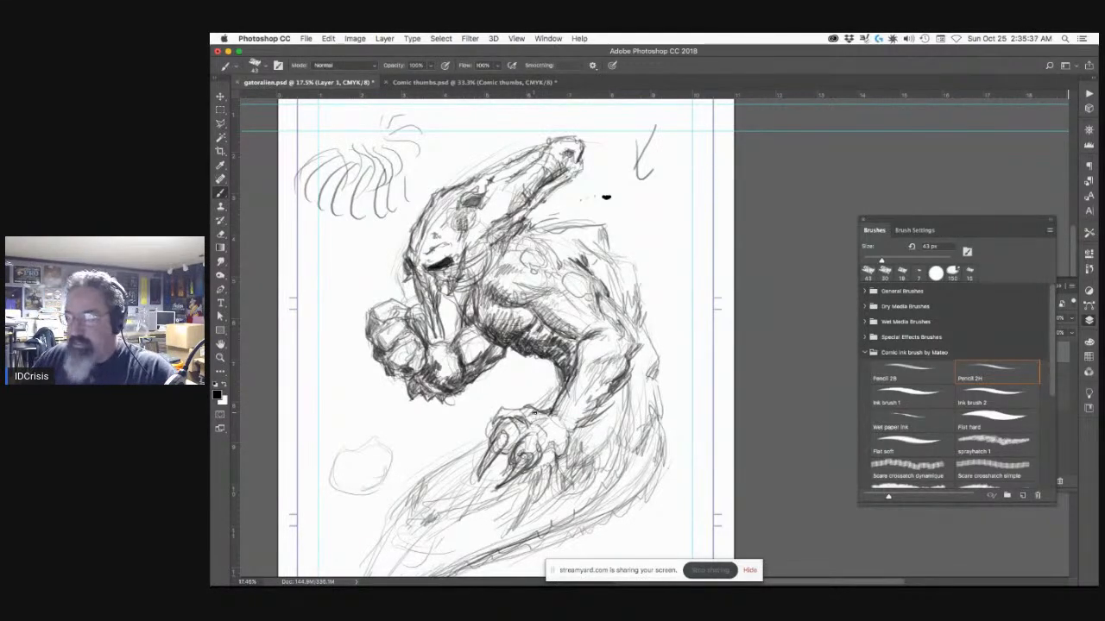
Step: Draw long pointed claws on the lowered hand's remaining fingers, and shade the outer side of the hand below the wrist
left_click_drag(544, 479, 532, 508)
mouse_move(550, 471)
left_mouse_down()
mouse_move(535, 488)
mouse_move(556, 471)
left_mouse_up()
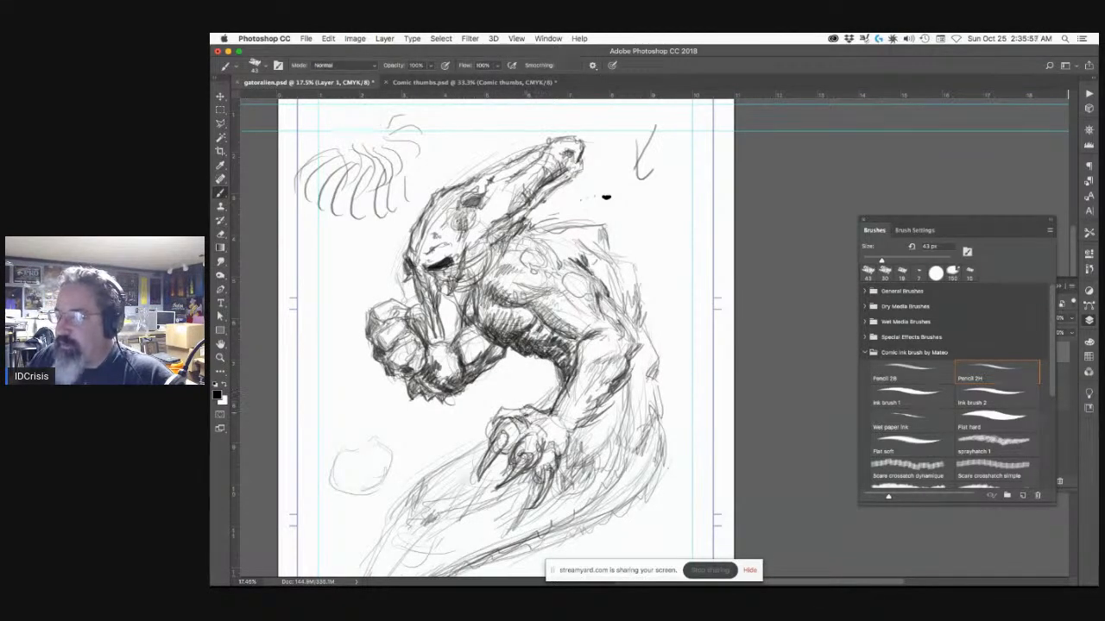
mouse_move(532, 415)
left_mouse_down()
mouse_move(518, 414)
mouse_move(529, 405)
left_mouse_up()
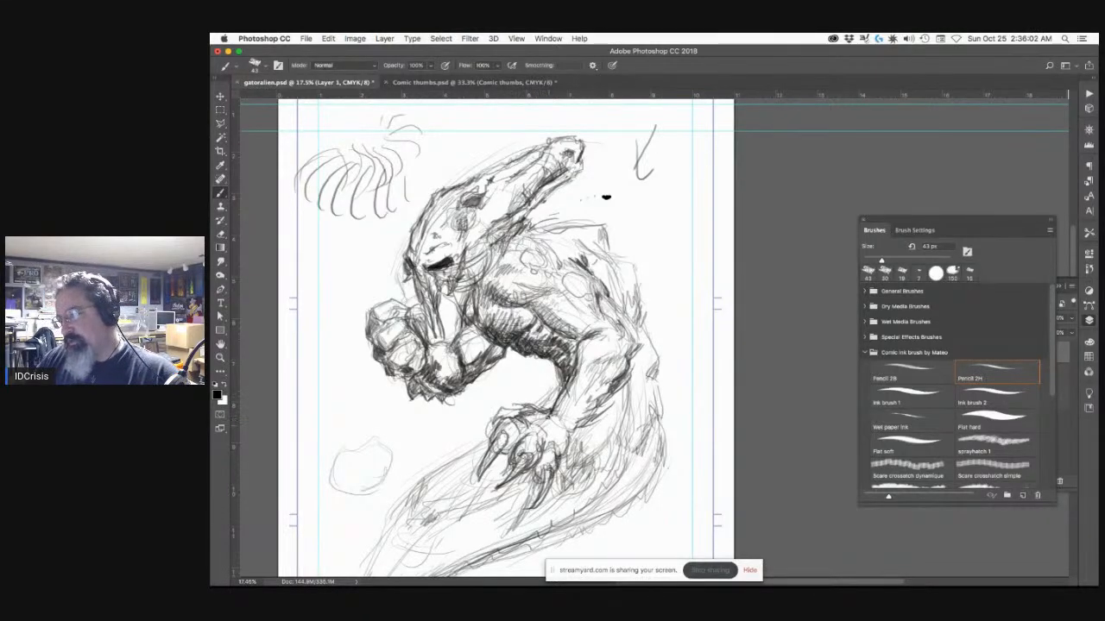
left_click_drag(573, 435, 573, 485)
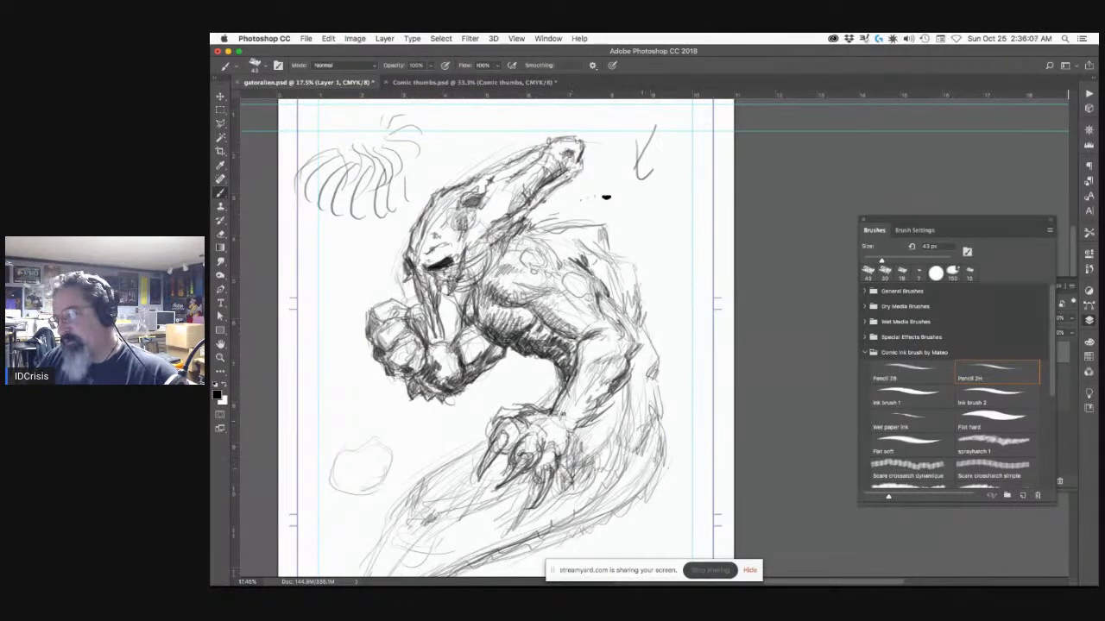
mouse_move(572, 433)
left_mouse_down()
mouse_move(579, 459)
mouse_move(572, 442)
left_mouse_up()
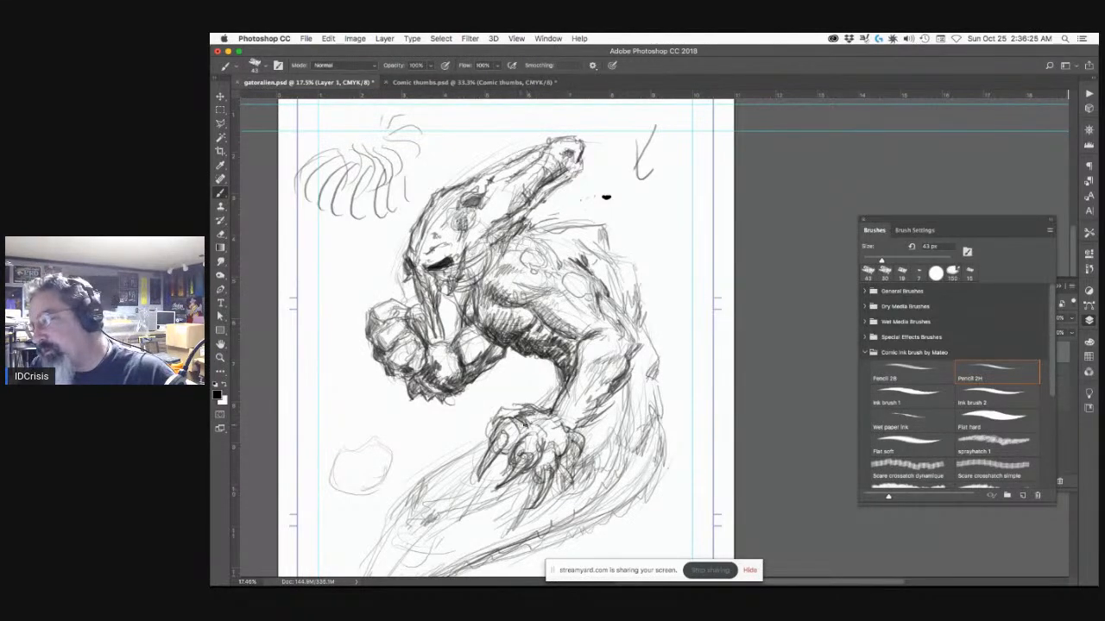
Step: Draw a hooked claw at the lowered hand's upper edge, and darken the contours of its fingers and knuckles
mouse_move(501, 416)
left_mouse_down()
mouse_move(483, 473)
mouse_move(511, 445)
mouse_move(500, 450)
left_mouse_up()
left_click_drag(524, 405, 516, 413)
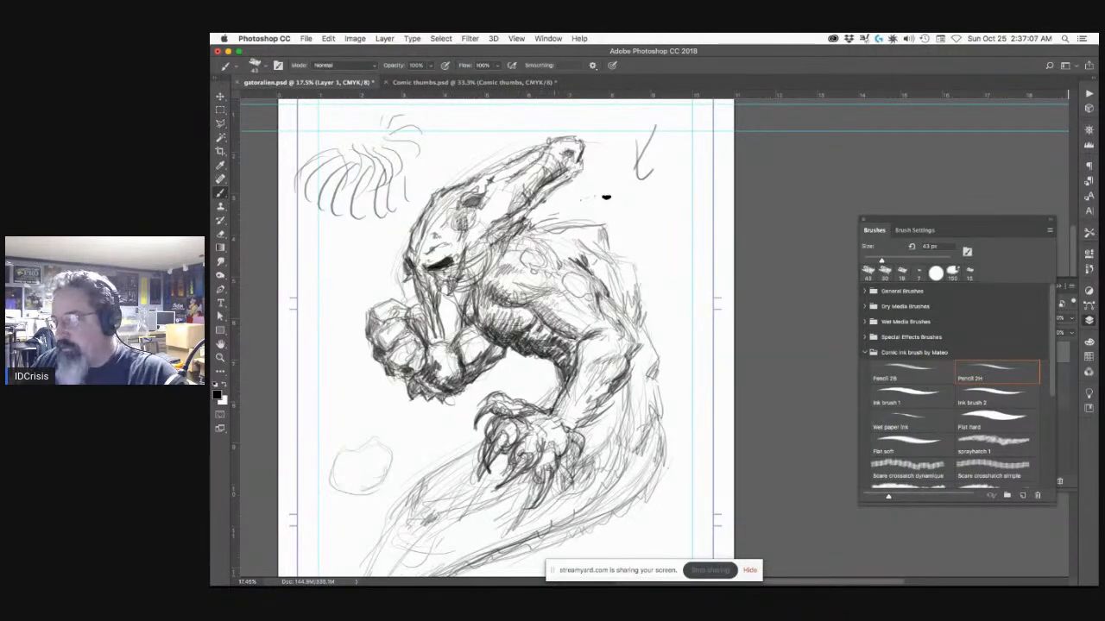
left_click_drag(538, 408, 531, 427)
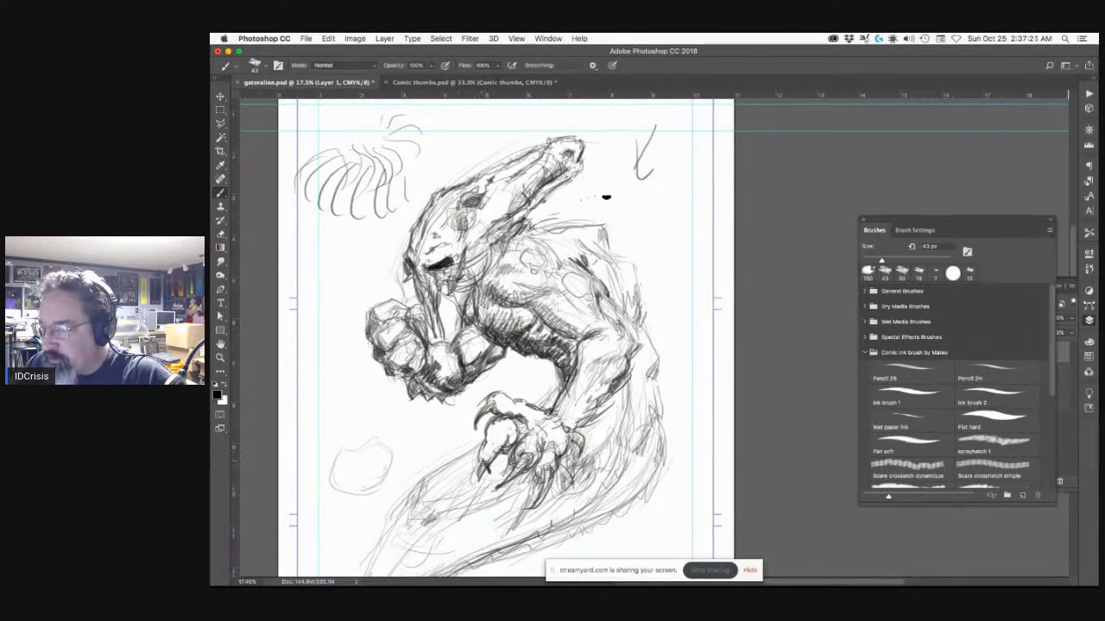
Step: Clear the pencil detail inside the lowered hand, and redraw its first finger with a long pointed claw
mouse_move(510, 440)
left_mouse_down()
mouse_move(524, 423)
mouse_move(512, 462)
mouse_move(527, 448)
mouse_move(502, 473)
left_mouse_up()
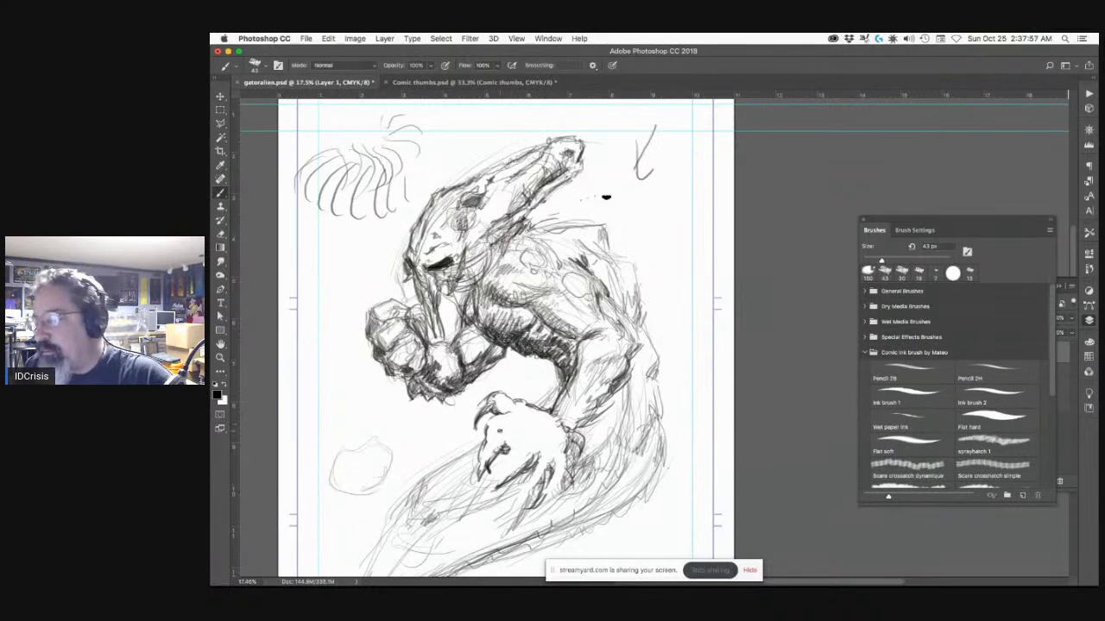
key("period")
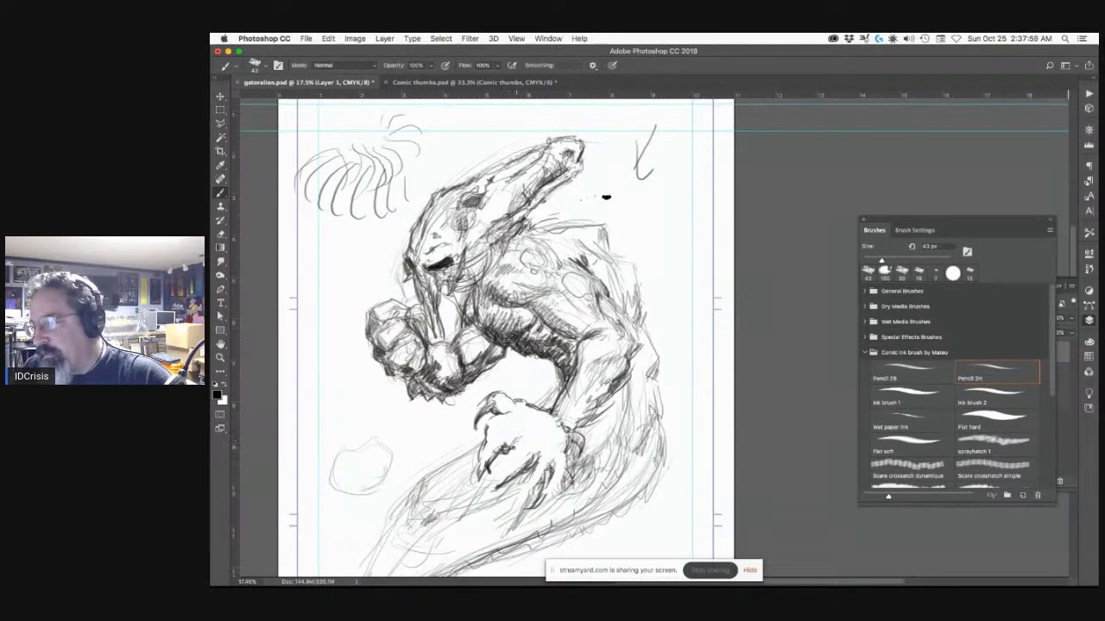
mouse_move(504, 442)
left_mouse_down()
mouse_move(496, 437)
mouse_move(476, 483)
left_mouse_up()
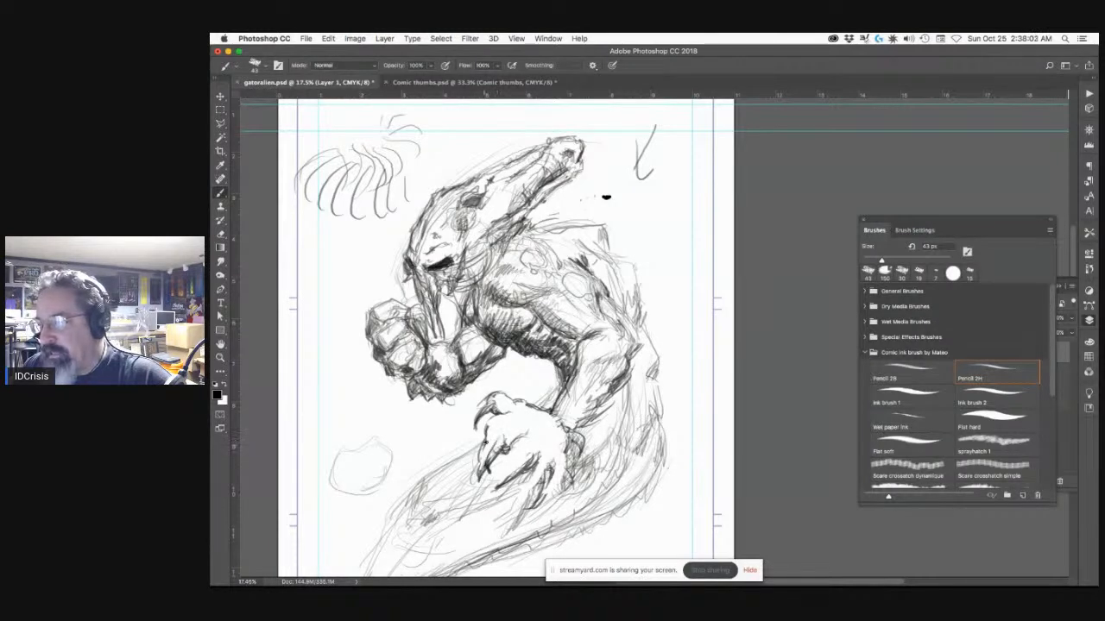
left_click_drag(488, 436, 478, 478)
left_click_drag(500, 430, 503, 447)
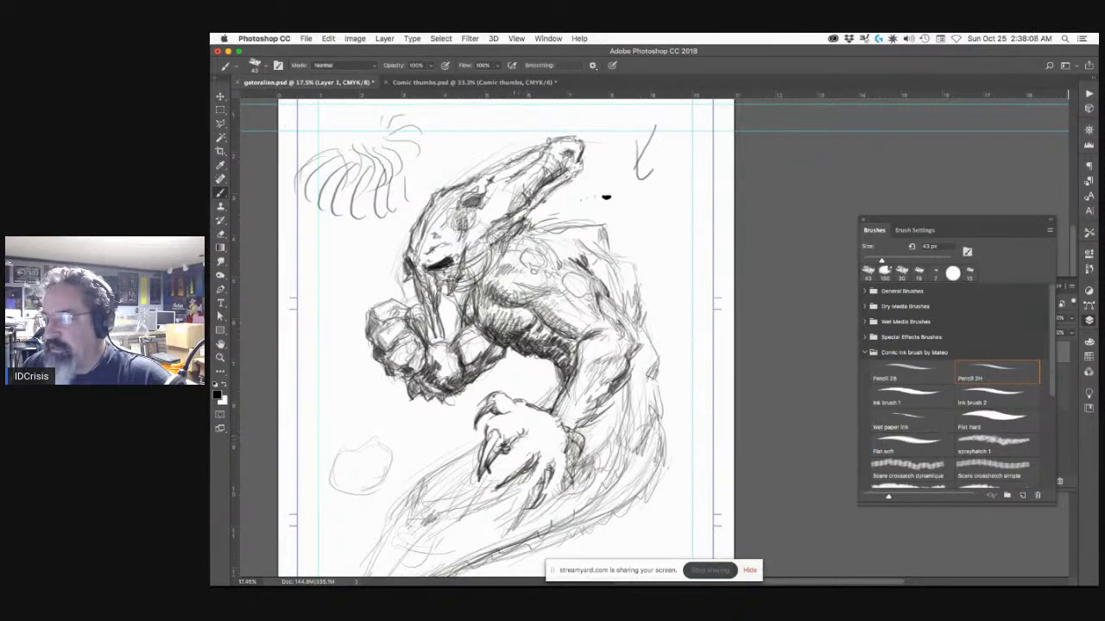
mouse_move(502, 439)
left_mouse_down()
mouse_move(513, 471)
mouse_move(501, 461)
mouse_move(522, 448)
mouse_move(499, 475)
mouse_move(524, 454)
mouse_move(487, 485)
left_mouse_up()
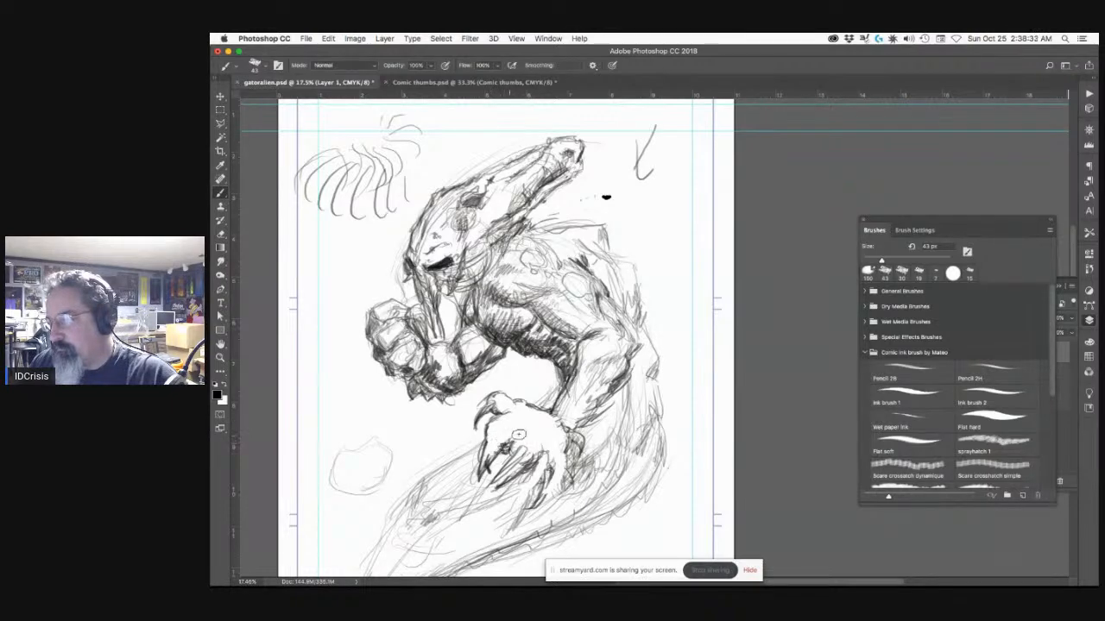
Step: Remove the lowered hand's fingers, knuckles and claws up to the wrist
key("super+alt+z")
key("super+alt+z")
key("super+alt+z")
key("super+alt+z")
key("super+alt+z")
key("super+alt+z")
key("super+alt+z")
key("super+alt+z")
key("super+alt+z")
key("super+alt+z")
key("super+alt+z")
key("super+alt+z")
key("super+alt+z")
key("super+alt+z")
key("super+alt+z")
key("super+alt+z")
key("super+alt+z")
key("super+alt+z")
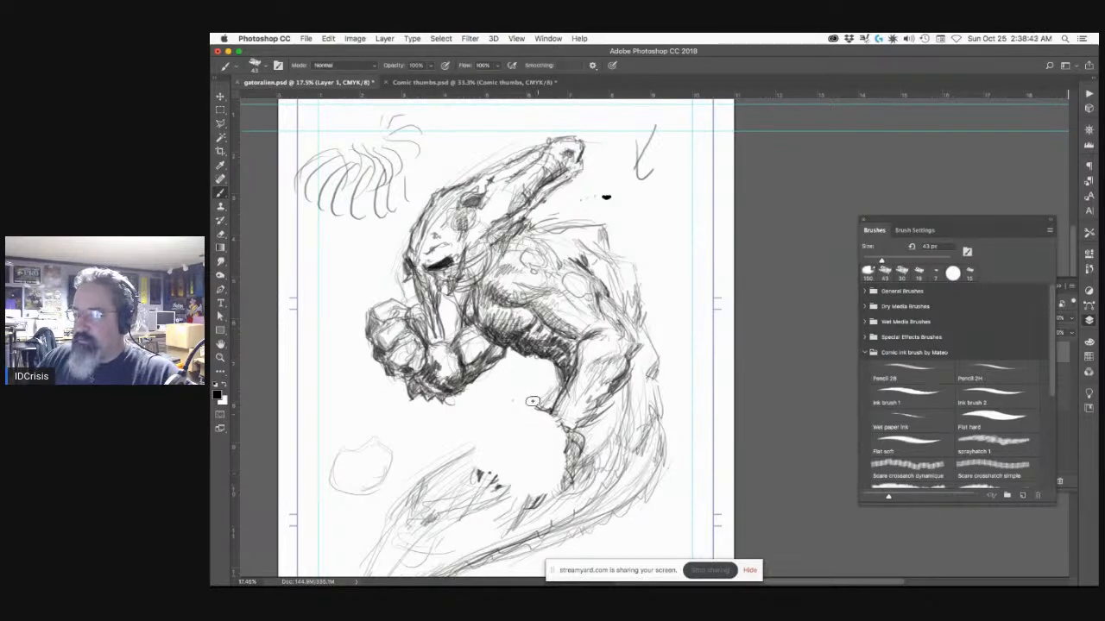
key("super+alt+z")
key("super+alt+z")
key("super+alt+z")
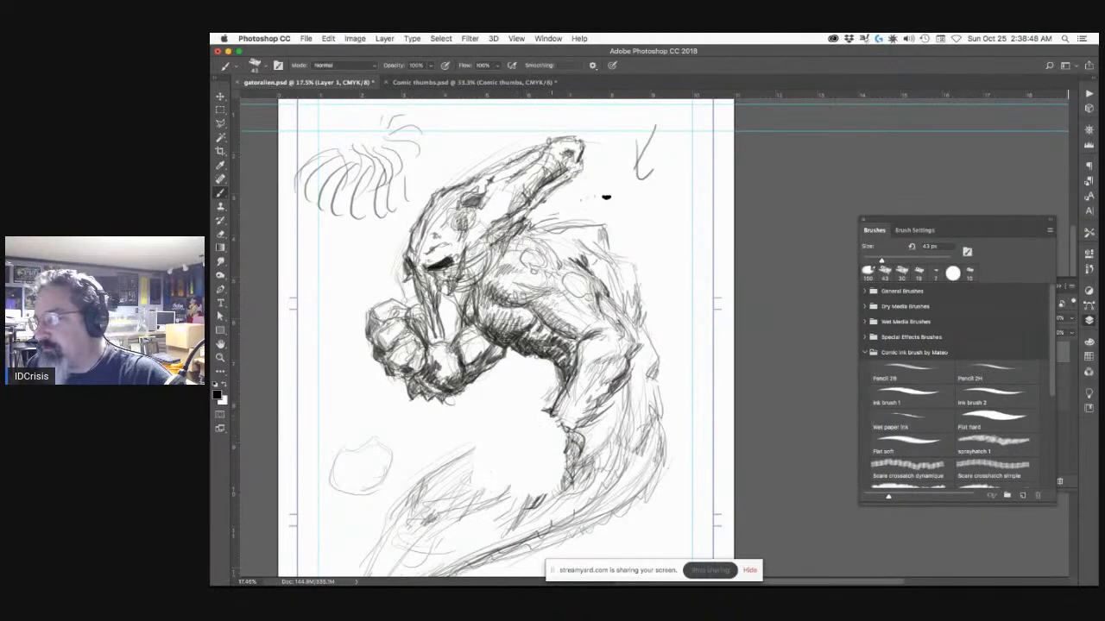
Step: With the Pencil 2H brush, lightly rough in a new lowered hand, and draw a small finger study beside the round doodle
left_click(996, 371)
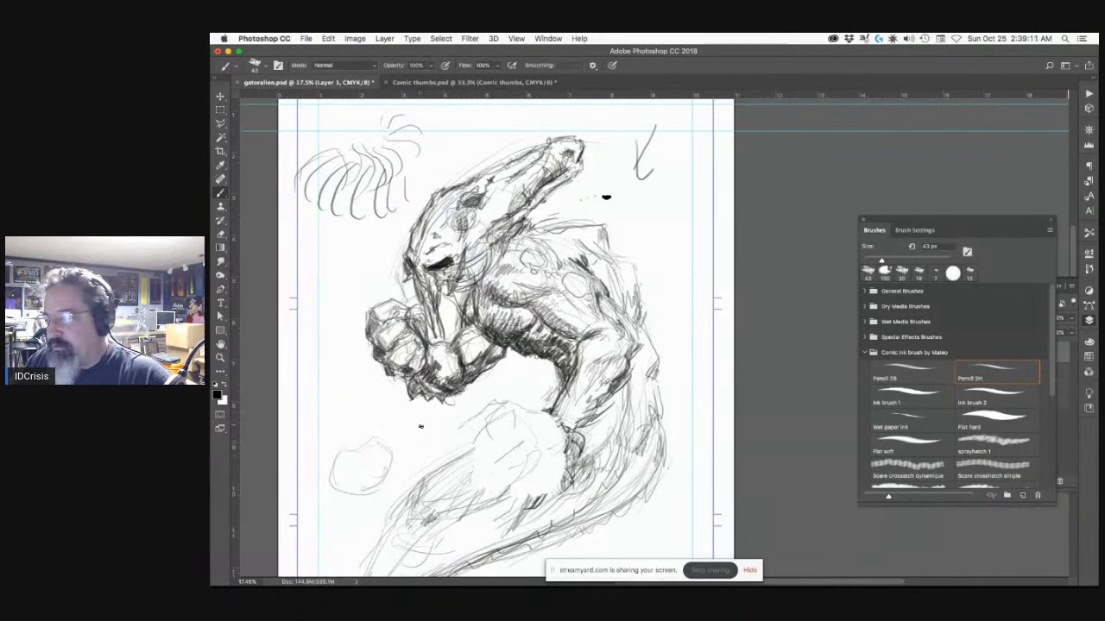
mouse_move(418, 420)
left_mouse_down()
mouse_move(383, 436)
mouse_move(386, 466)
left_mouse_up()
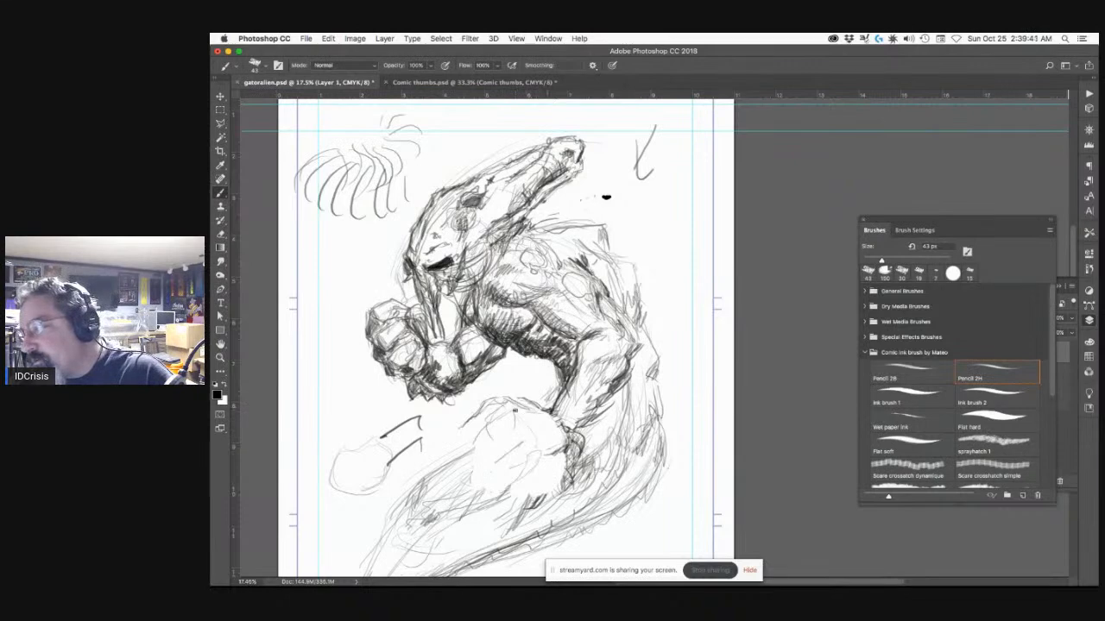
Step: Sketch the new lowered hand's knuckles and finger divisions, and add hatching to the back of the hand
scroll(581, 387, "down", 3)
scroll(582, 386, "left", 1)
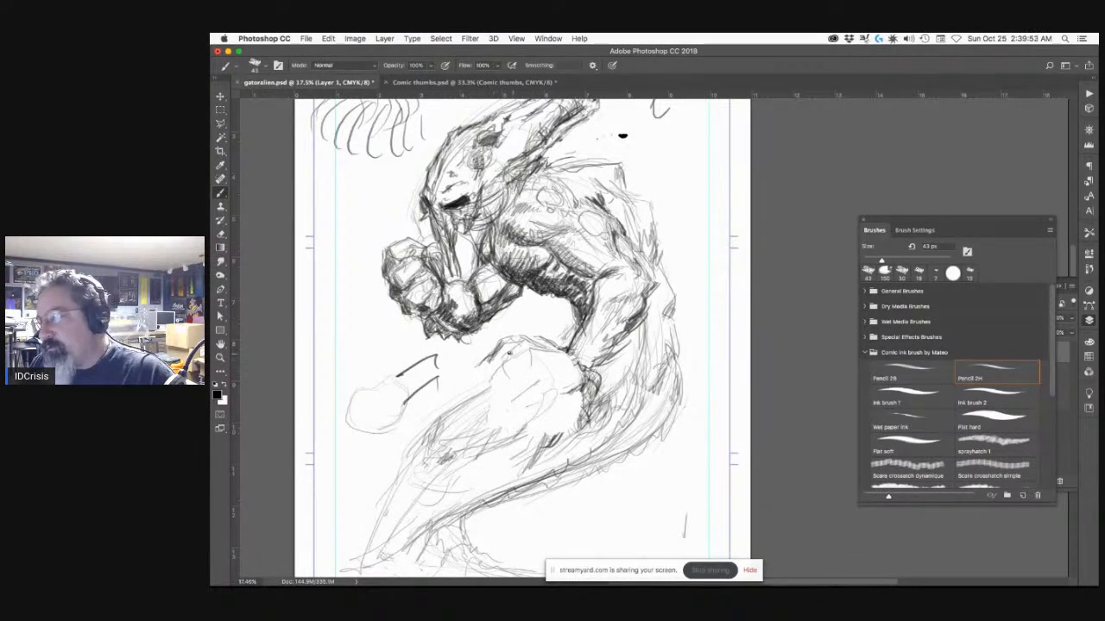
mouse_move(508, 353)
left_mouse_down()
mouse_move(491, 377)
mouse_move(517, 364)
mouse_move(502, 366)
mouse_move(534, 371)
mouse_move(494, 393)
mouse_move(535, 411)
left_mouse_up()
mouse_move(552, 391)
left_mouse_down()
mouse_move(533, 411)
mouse_move(549, 399)
mouse_move(537, 401)
left_mouse_up()
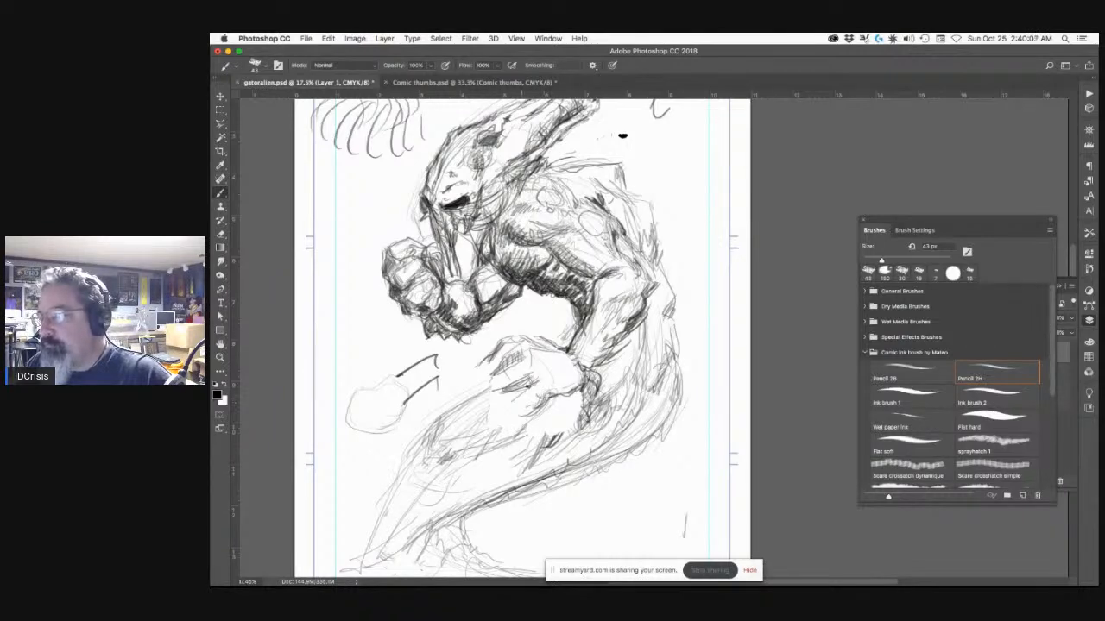
mouse_move(551, 342)
left_mouse_down()
mouse_move(536, 335)
mouse_move(528, 349)
left_mouse_up()
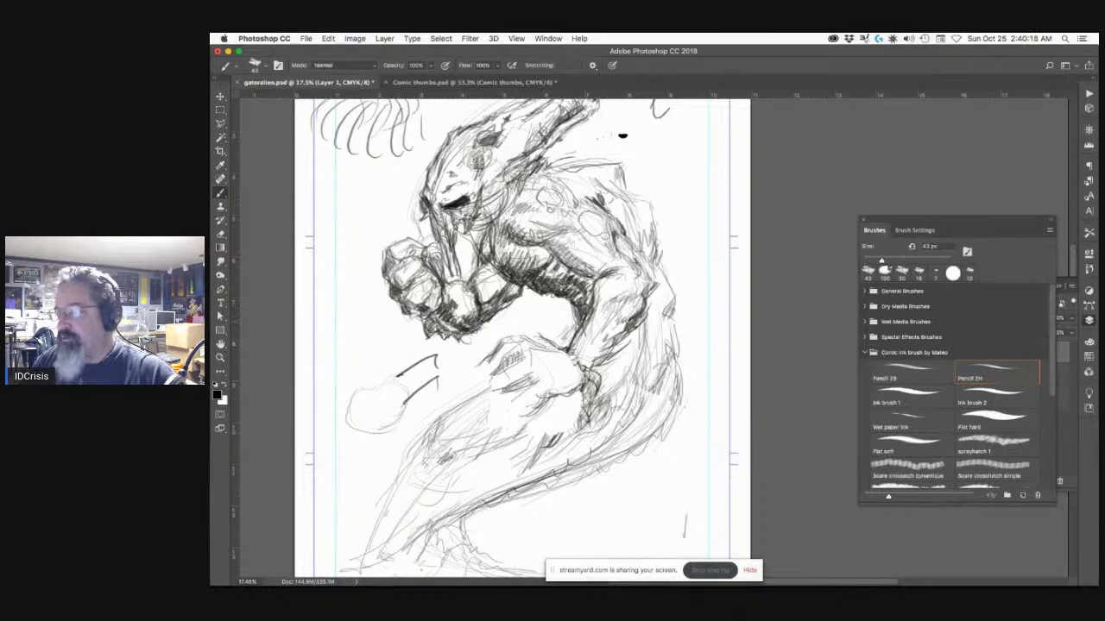
Step: Erase the redrawn hand, and sketch straight diagonal lines extending from the lowered forearm past the wrist for a mechanical arm
scroll(481, 393, "down", 4)
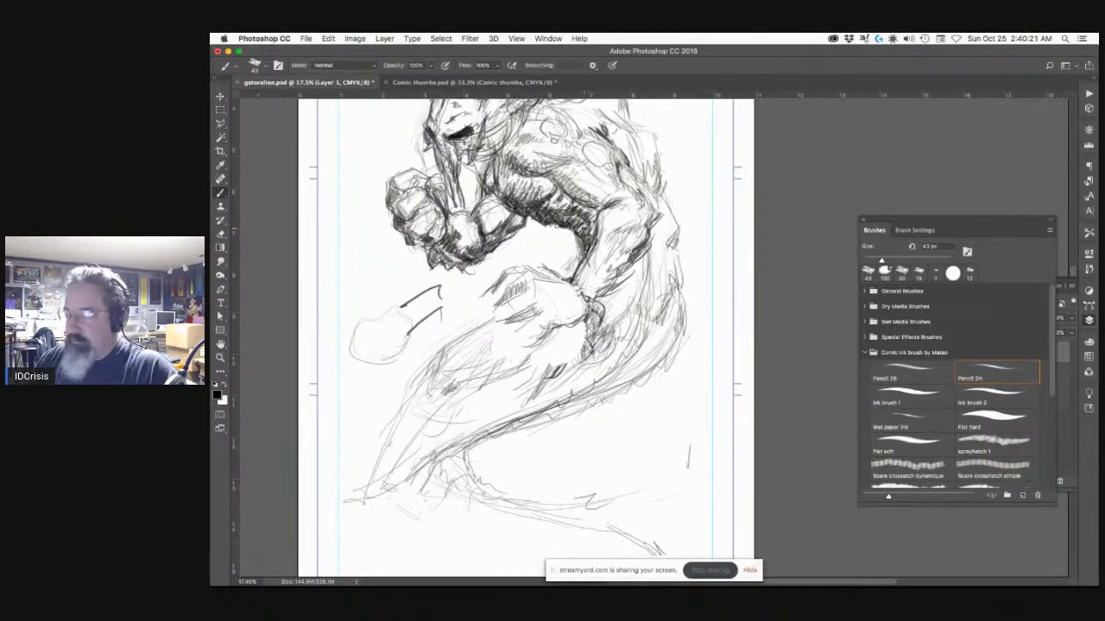
mouse_move(480, 307)
left_mouse_down()
mouse_move(520, 283)
mouse_move(519, 317)
mouse_move(539, 271)
left_mouse_up()
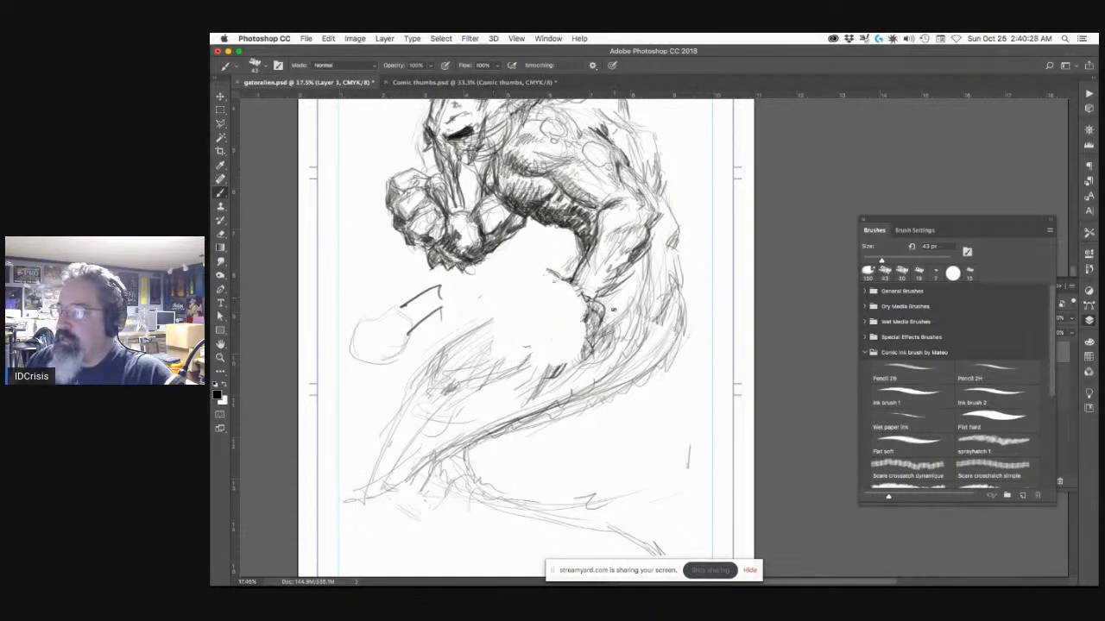
left_click_drag(632, 281, 585, 343)
mouse_move(597, 240)
left_mouse_down()
mouse_move(635, 266)
mouse_move(591, 267)
mouse_move(562, 286)
mouse_move(576, 264)
mouse_move(600, 260)
mouse_move(589, 307)
mouse_move(571, 271)
mouse_move(538, 304)
left_mouse_up()
left_click_drag(564, 369, 589, 340)
mouse_move(565, 302)
left_mouse_down()
mouse_move(537, 337)
mouse_move(549, 348)
mouse_move(546, 339)
left_mouse_up()
mouse_move(574, 286)
left_mouse_down()
mouse_move(559, 337)
mouse_move(571, 332)
mouse_move(553, 353)
left_mouse_up()
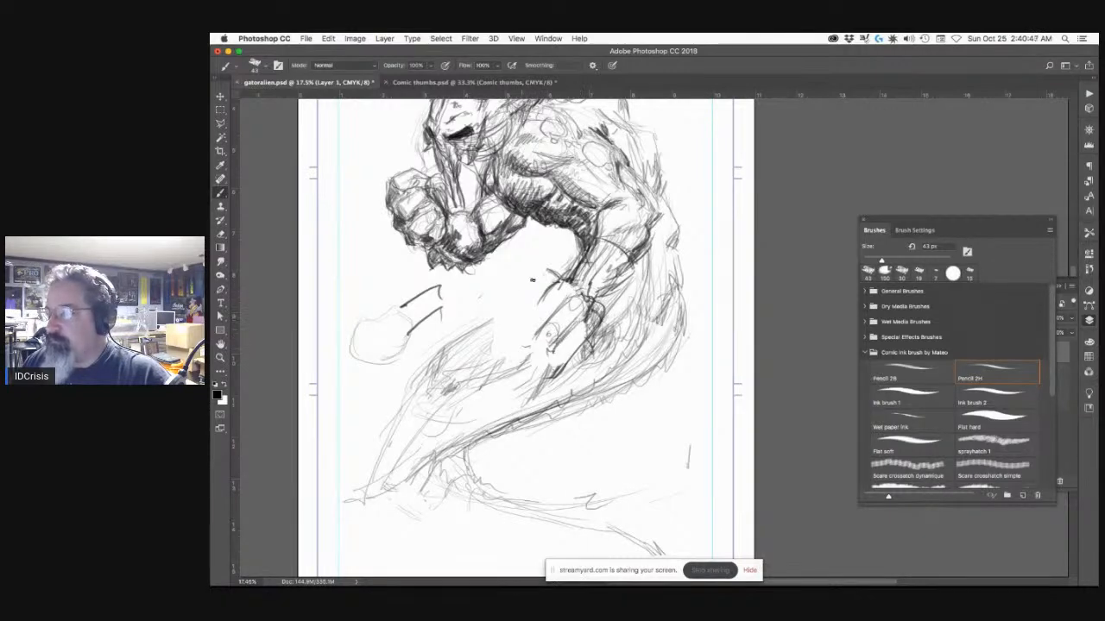
left_click_drag(556, 273, 535, 282)
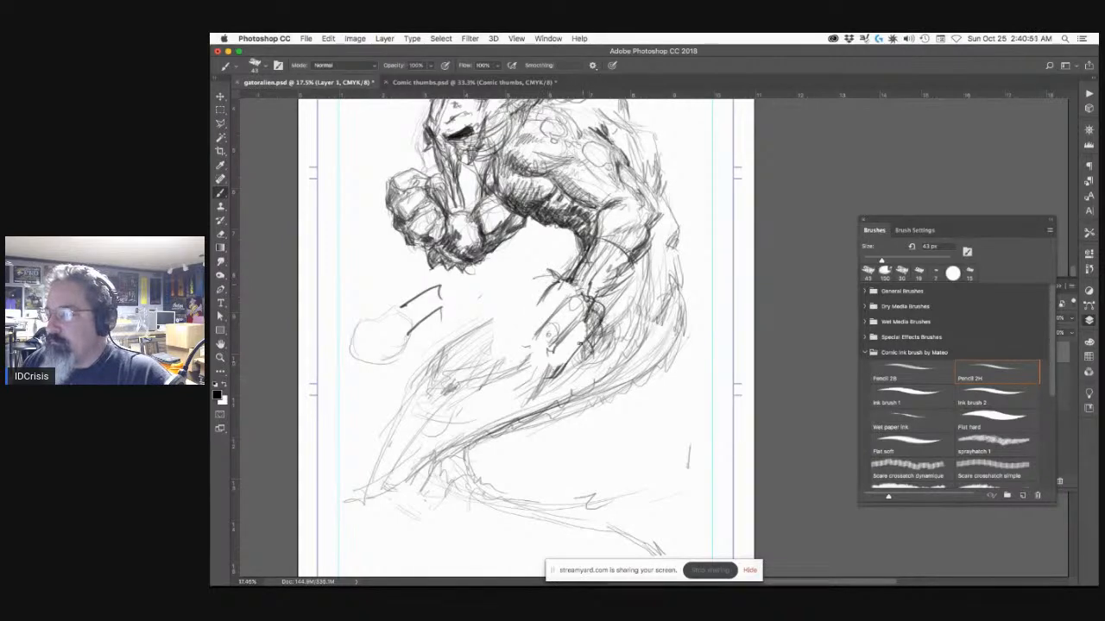
Step: Clear the lowered forearm below the elbow, and outline a straight-sided mechanical forearm with a curved cuff
right_click(494, 304)
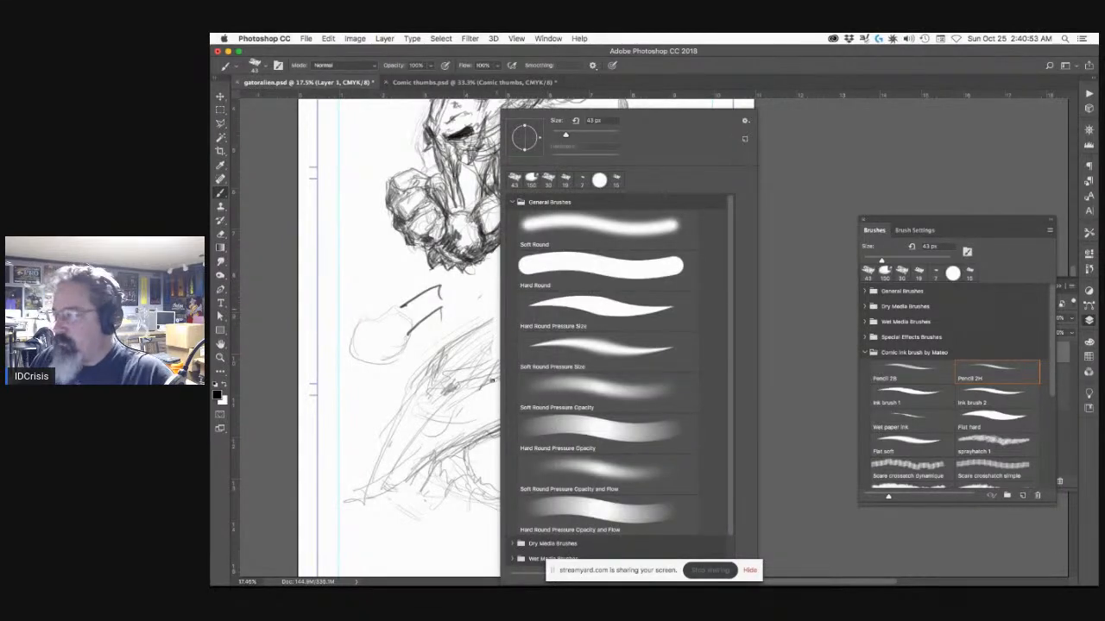
left_click(437, 384)
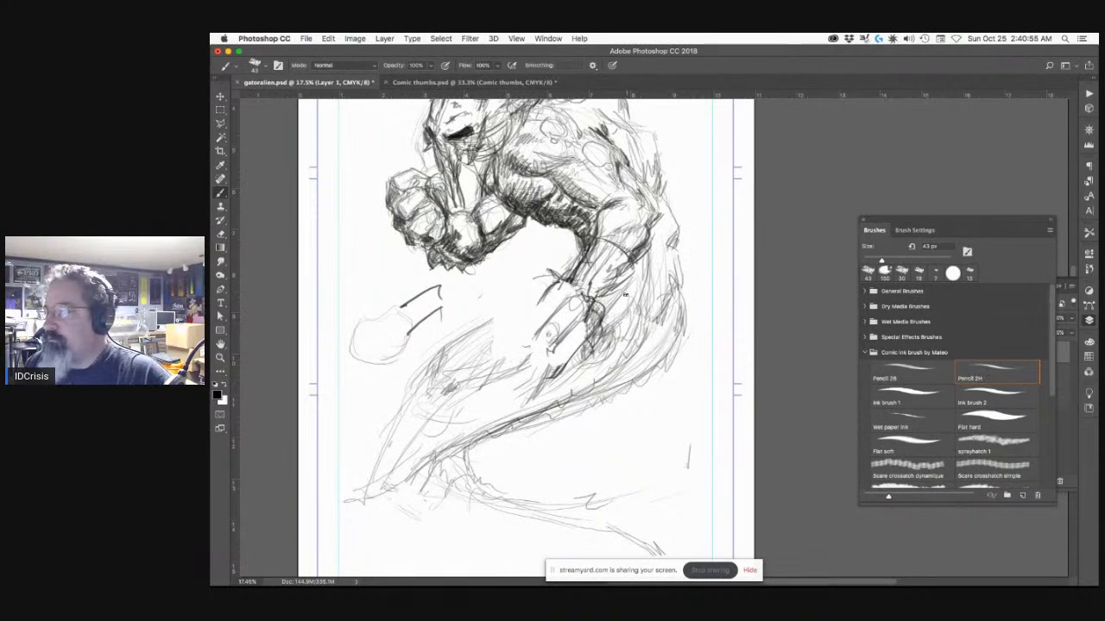
left_click_drag(612, 301, 630, 276)
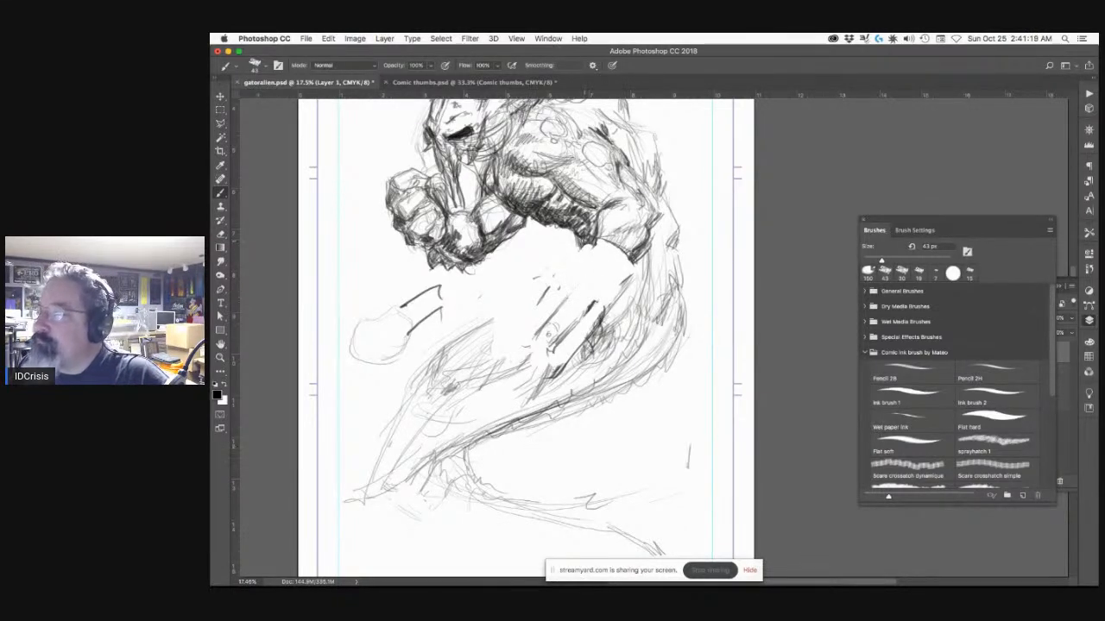
left_click_drag(585, 244, 557, 277)
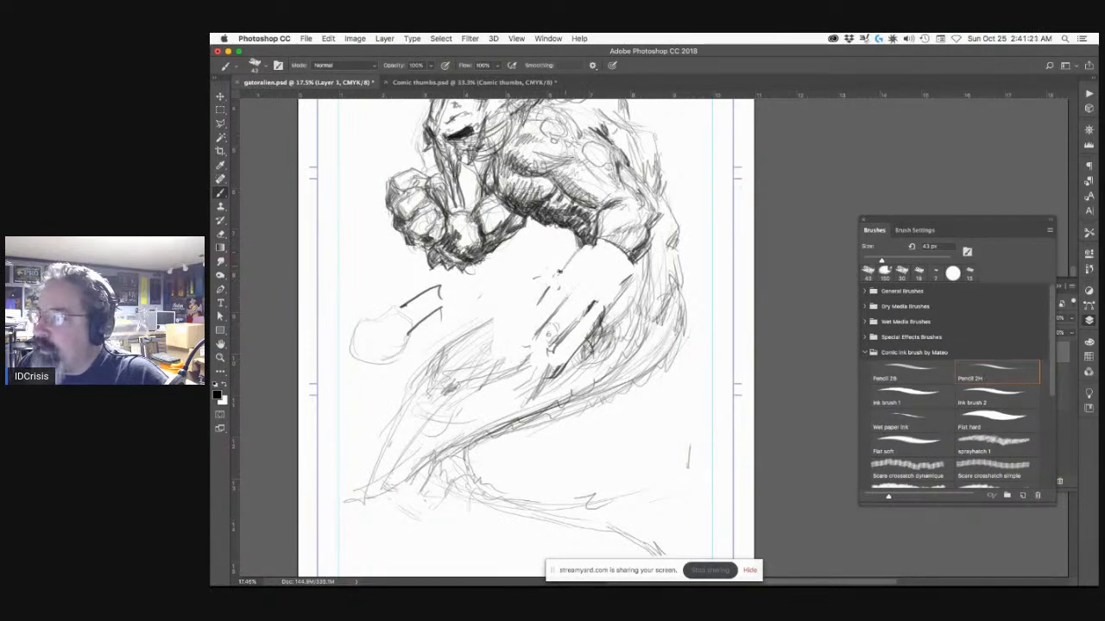
left_click_drag(611, 251, 628, 272)
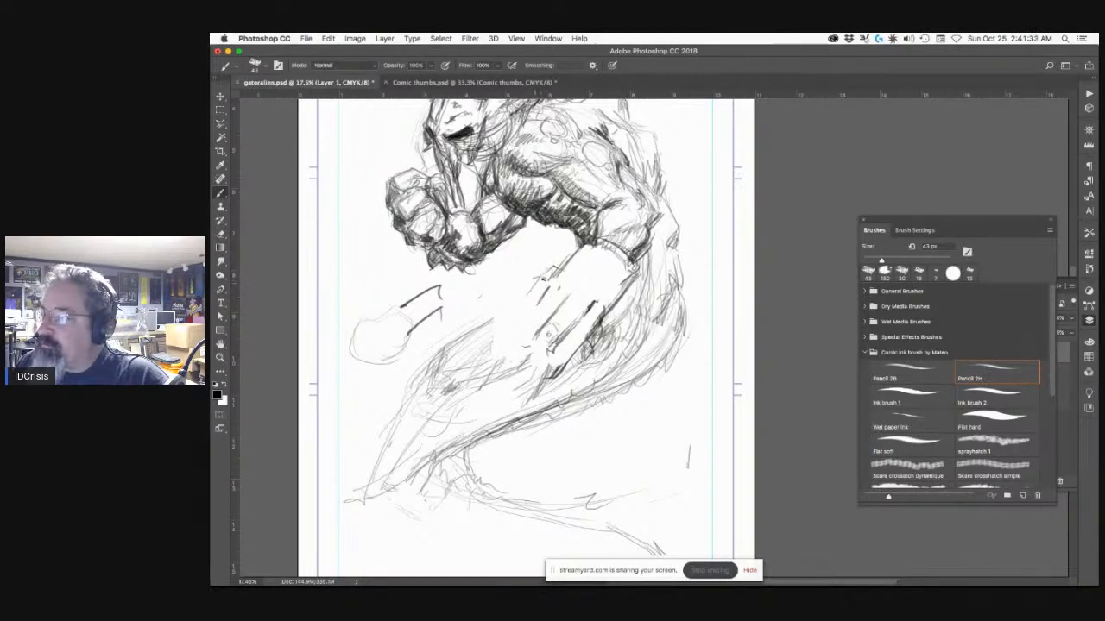
Step: Draw a narrow boxy fitting on the mechanical forearm's inner side, and add small rounded details below its cuff
left_click_drag(540, 281, 519, 302)
left_click_drag(549, 266, 515, 314)
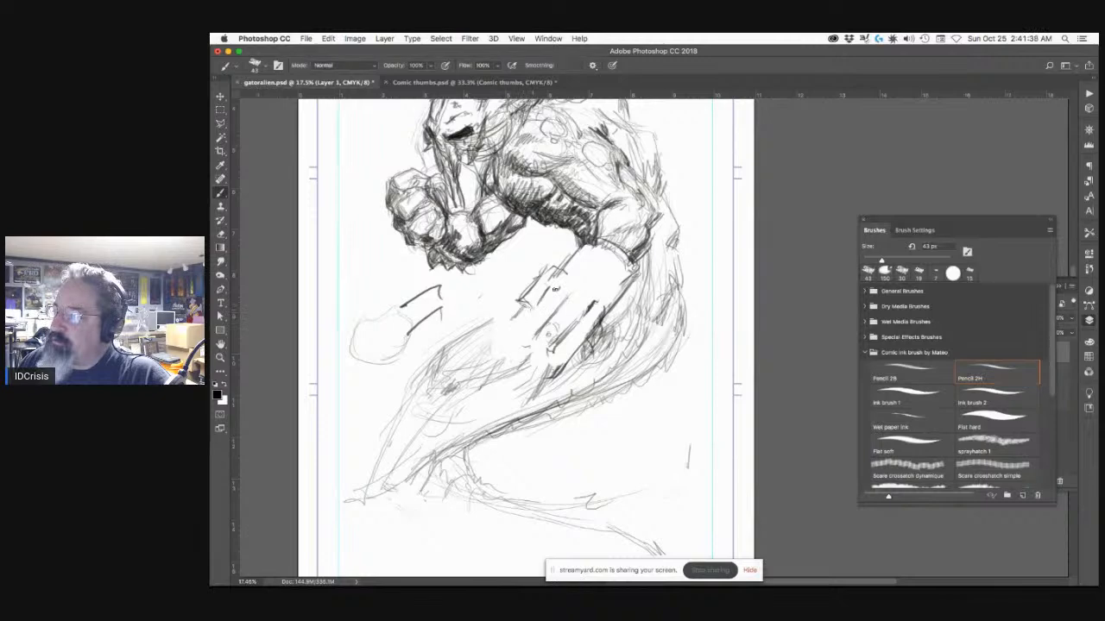
left_click_drag(568, 278, 540, 305)
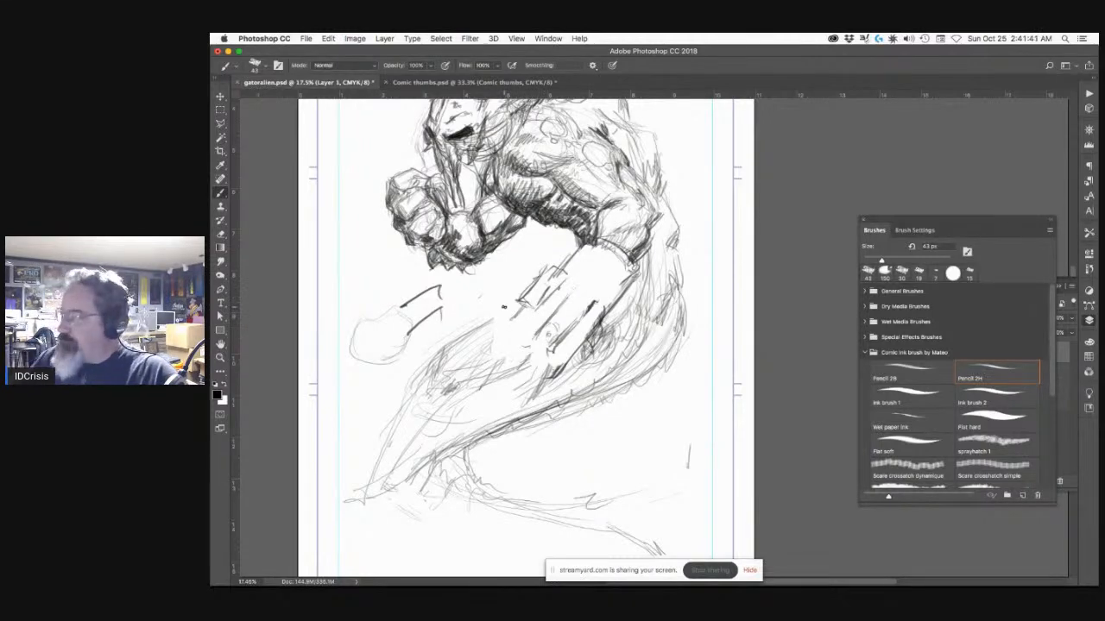
left_click_drag(560, 279, 531, 303)
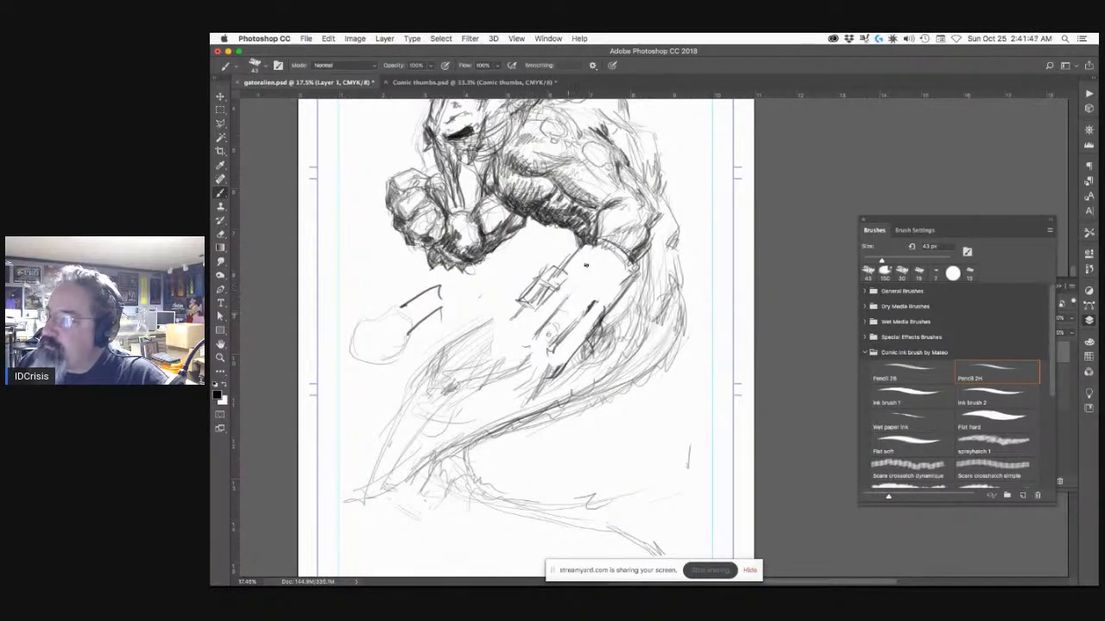
mouse_move(599, 271)
left_mouse_down()
mouse_move(620, 284)
mouse_move(594, 263)
mouse_move(620, 272)
mouse_move(623, 284)
left_mouse_up()
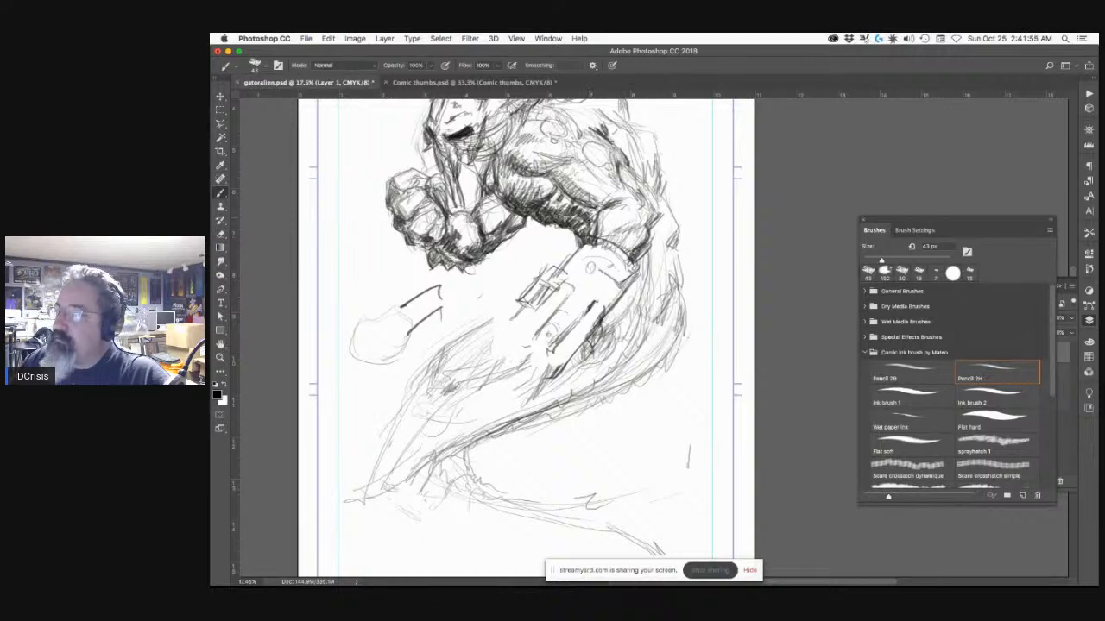
Step: Outline the long tapering front section of the mechanical arm where it crosses the thigh
mouse_move(514, 318)
left_mouse_down()
mouse_move(462, 354)
mouse_move(503, 315)
mouse_move(508, 370)
mouse_move(462, 414)
left_mouse_up()
left_click_drag(526, 360, 461, 419)
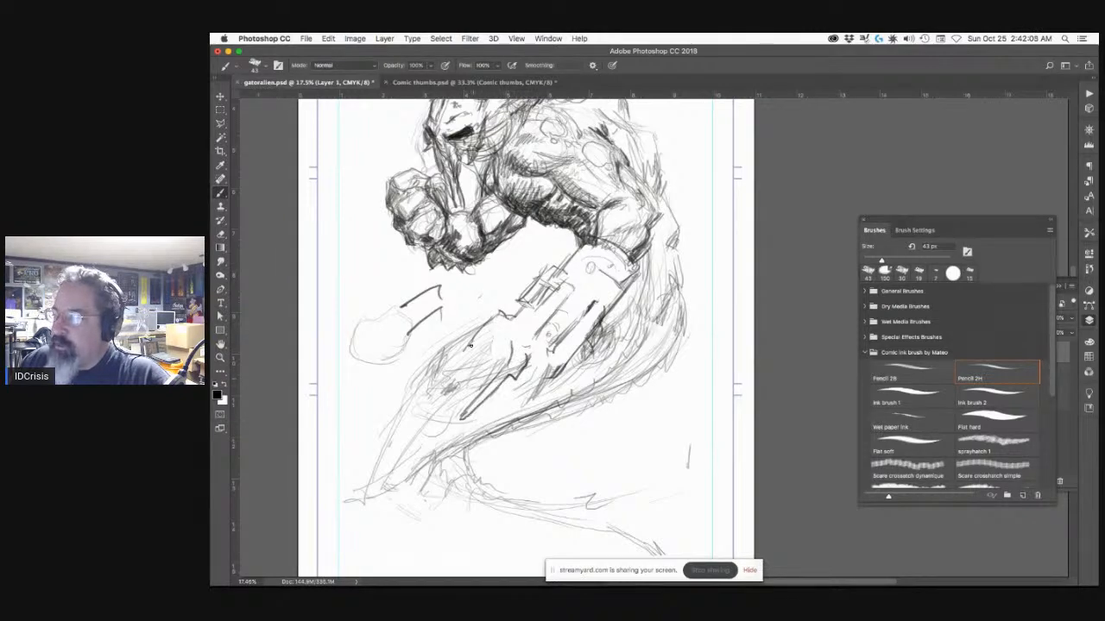
left_click_drag(487, 336, 451, 372)
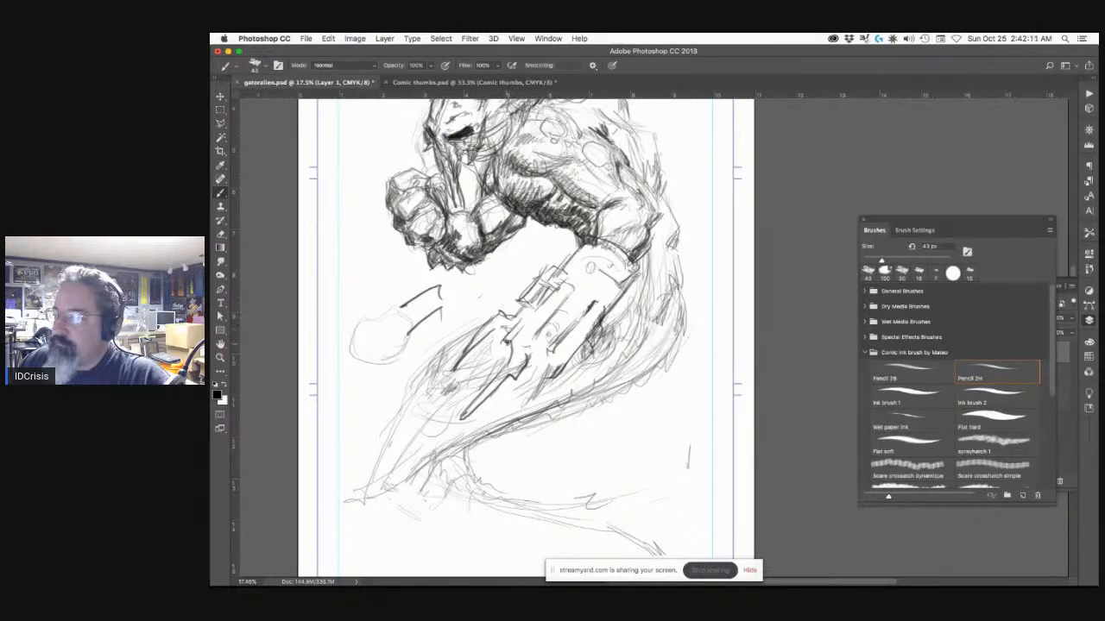
Step: Draw and thicken the curved contour beneath the mechanical arm along the thigh's underside, and darken a small fitting on the arm's lower edge
left_click_drag(571, 361, 575, 390)
left_click_drag(516, 431, 576, 390)
left_click_drag(490, 443, 565, 388)
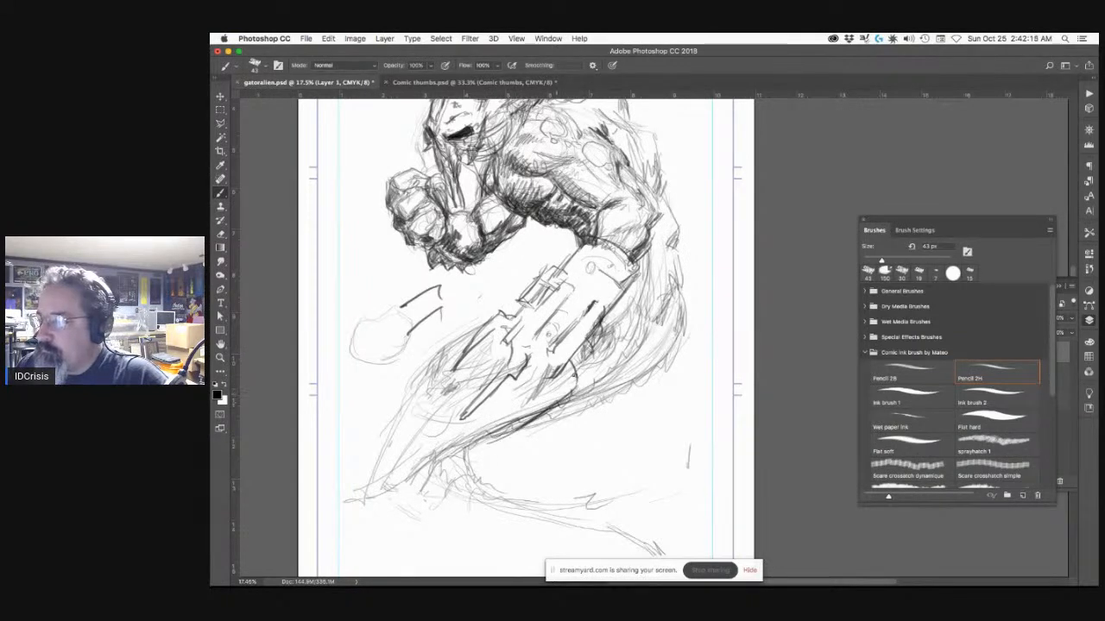
mouse_move(585, 347)
left_mouse_down()
mouse_move(555, 392)
mouse_move(594, 357)
mouse_move(557, 379)
mouse_move(544, 296)
mouse_move(564, 393)
mouse_move(473, 449)
left_mouse_up()
mouse_move(551, 394)
left_mouse_down()
mouse_move(476, 439)
mouse_move(485, 442)
left_mouse_up()
left_click_drag(554, 390, 519, 418)
mouse_move(553, 357)
left_mouse_down()
mouse_move(544, 371)
mouse_move(558, 357)
left_mouse_up()
left_click_drag(563, 345, 549, 352)
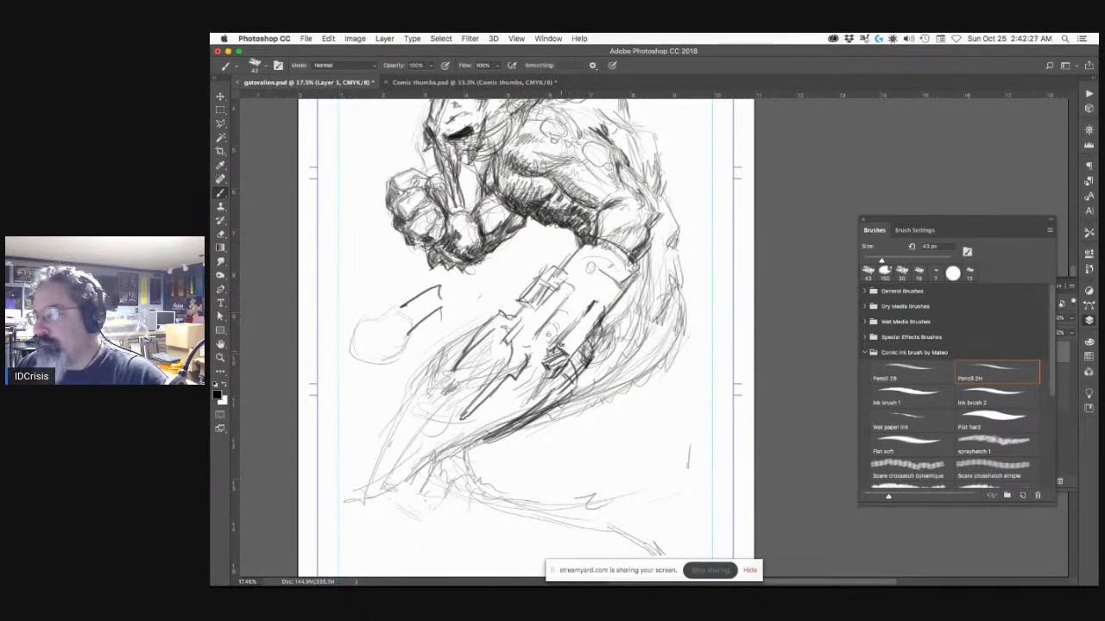
Step: Shade the long tapering blade at the front of the mechanical arm, and darken its straight edges and curved inner recess
mouse_move(525, 328)
left_mouse_down()
mouse_move(508, 370)
mouse_move(514, 340)
mouse_move(464, 413)
left_mouse_up()
left_click_drag(506, 371, 461, 415)
left_click_drag(523, 347, 485, 398)
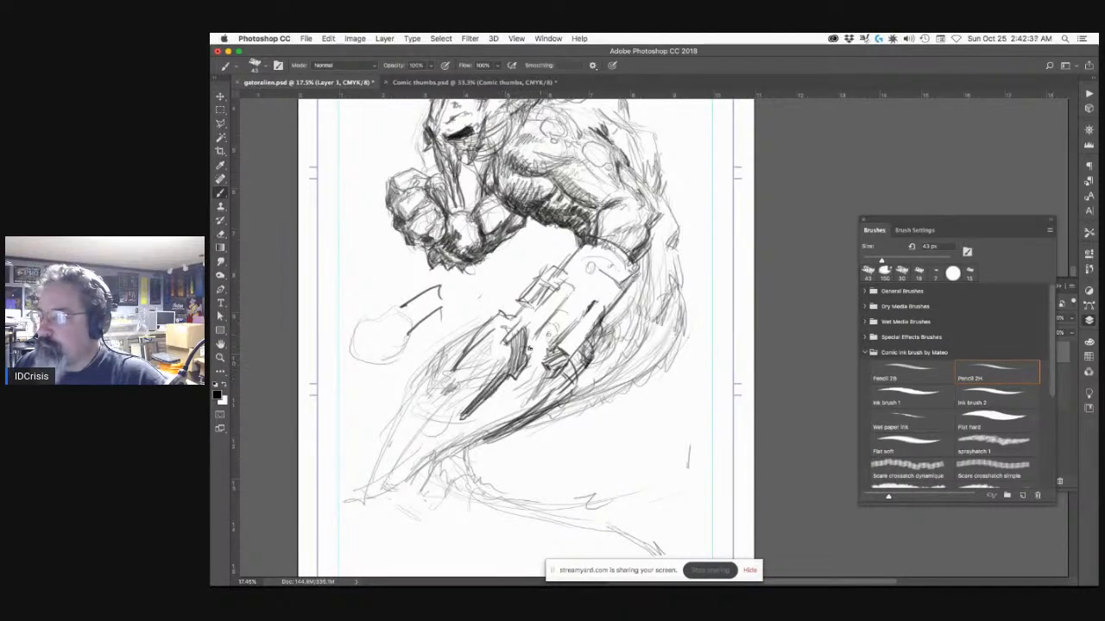
mouse_move(487, 342)
left_mouse_down()
mouse_move(449, 385)
mouse_move(453, 376)
left_mouse_up()
mouse_move(523, 357)
left_mouse_down()
mouse_move(552, 340)
mouse_move(477, 413)
left_mouse_up()
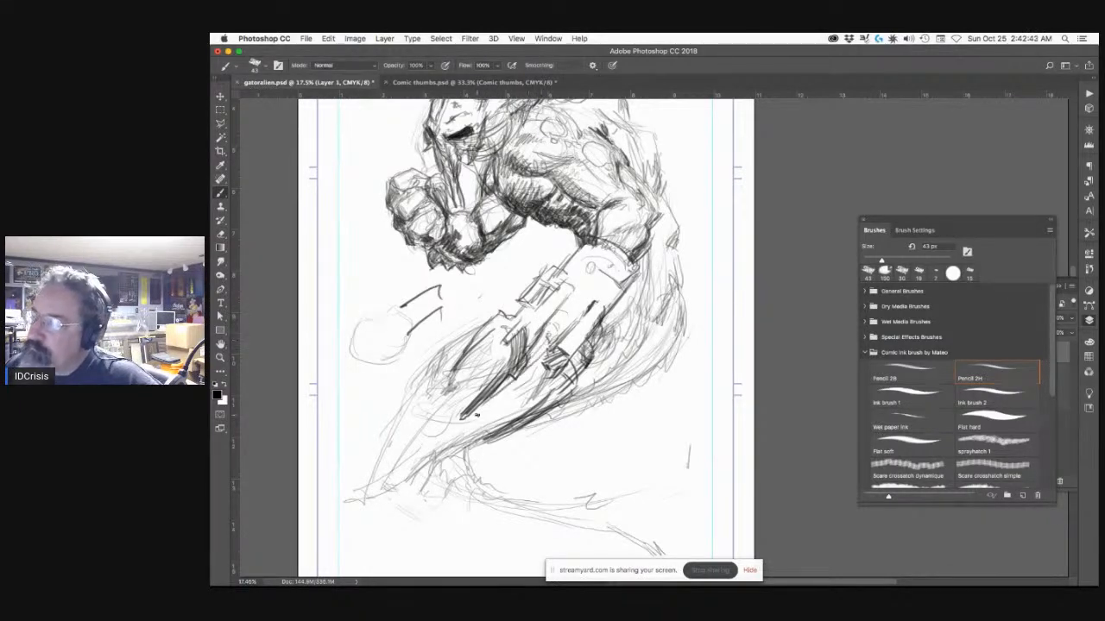
left_click_drag(533, 342, 489, 396)
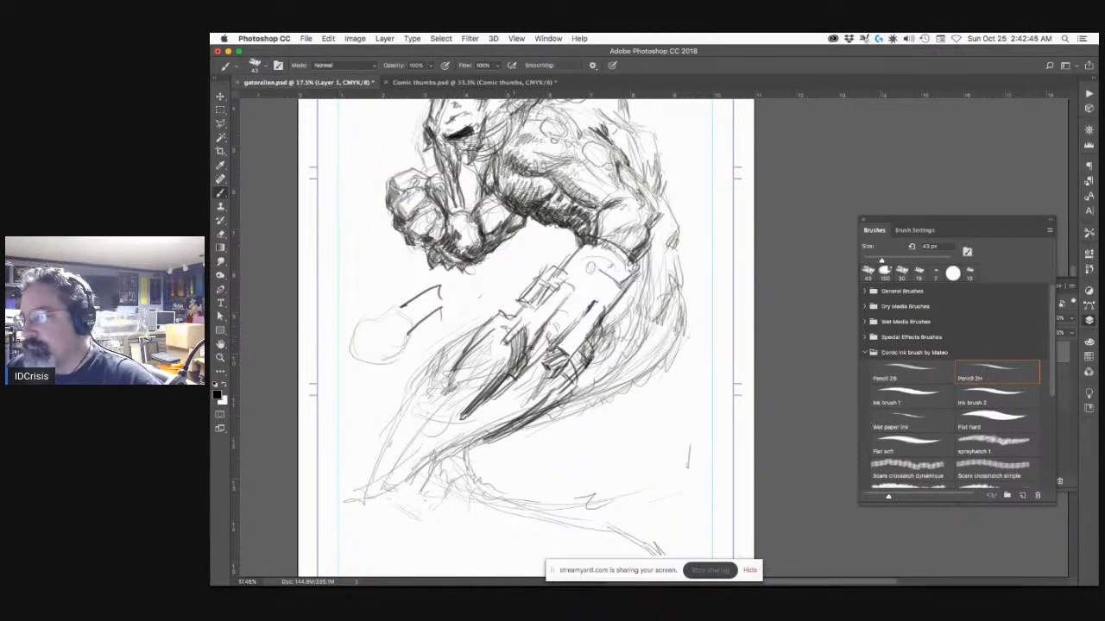
mouse_move(551, 334)
left_mouse_down()
mouse_move(512, 376)
mouse_move(551, 339)
mouse_move(486, 402)
left_mouse_up()
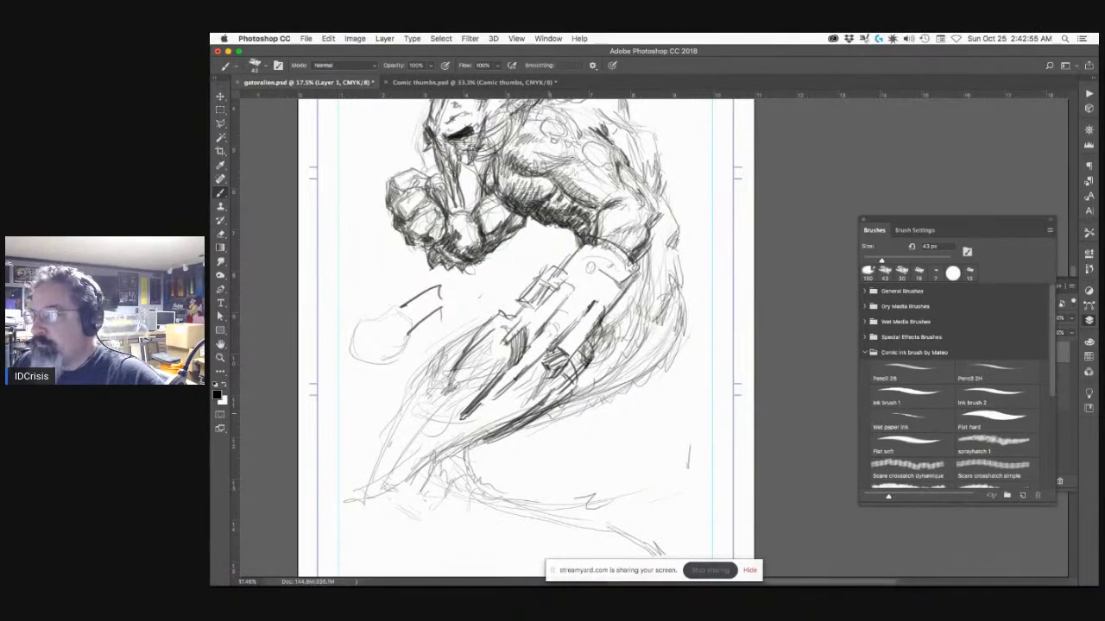
Step: With the Pencil 2H brush, reinforce the blade's lower edge and draw a small round pivot and fitting details at its base
left_click(993, 372)
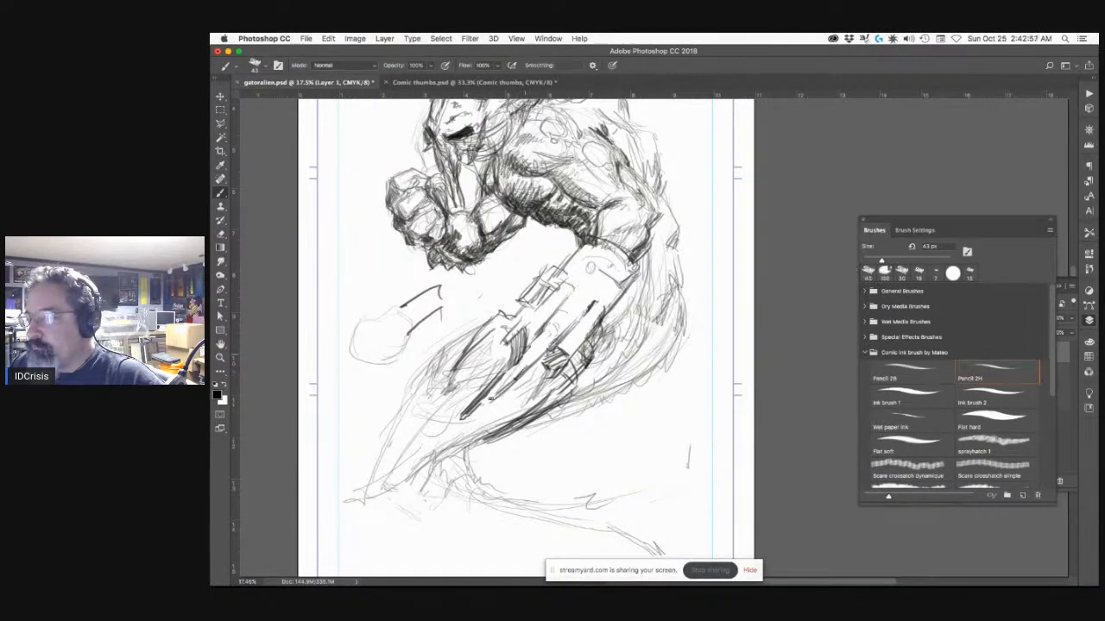
left_click_drag(478, 410, 511, 386)
left_click_drag(546, 329, 546, 335)
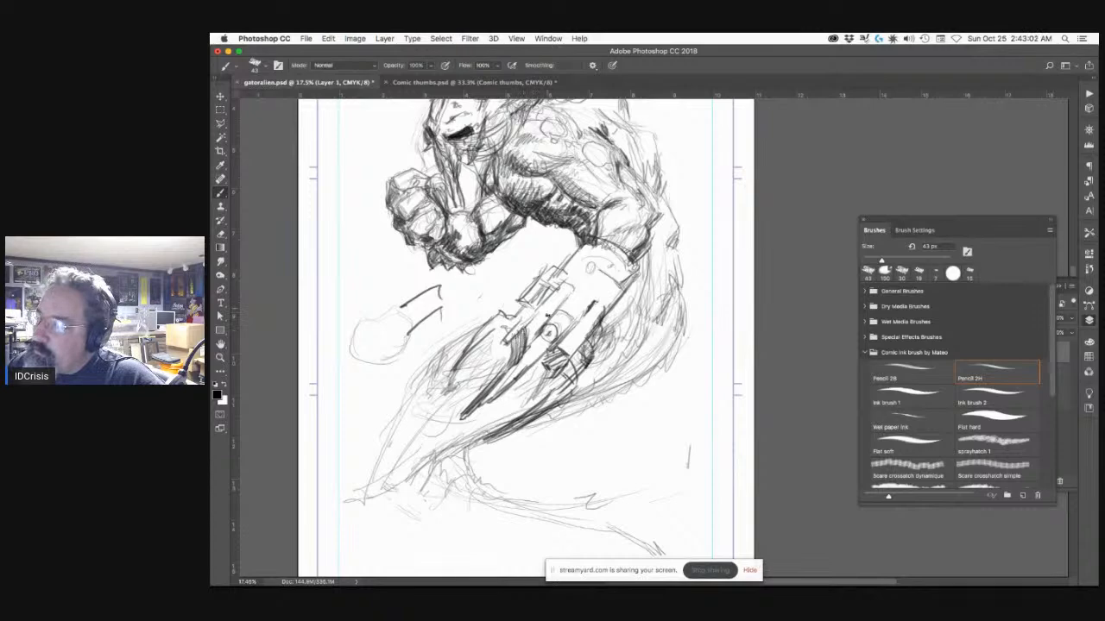
left_click_drag(523, 305, 503, 327)
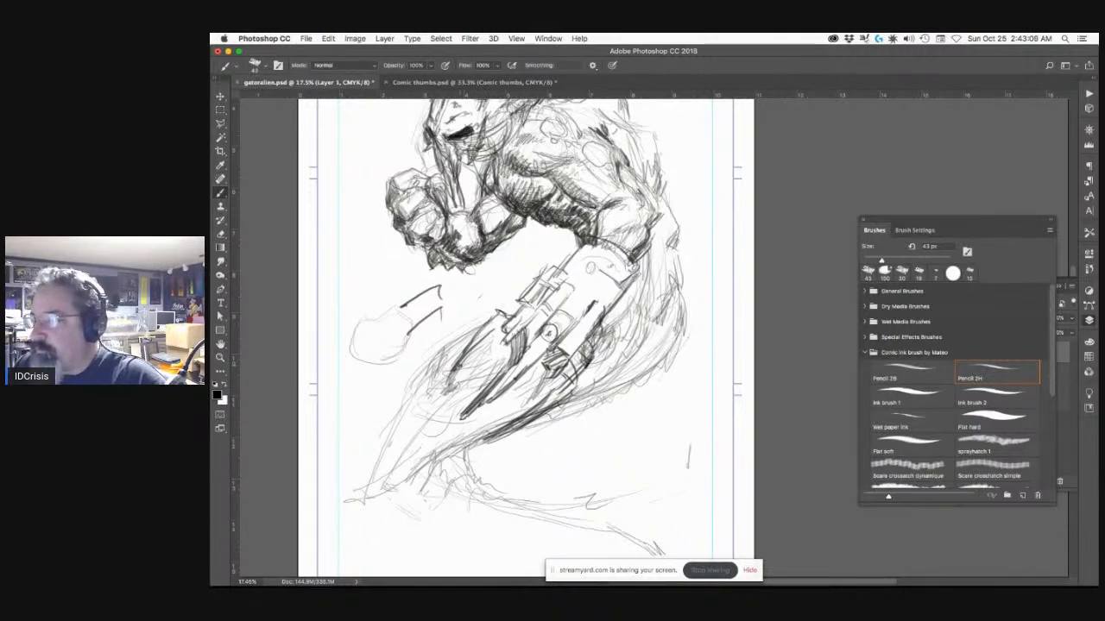
Step: Add rounded fittings along the forearm's outer edge, and darken the cuff bolt and the boxy inner fitting
mouse_move(628, 304)
left_mouse_down()
mouse_move(597, 352)
mouse_move(589, 340)
left_mouse_up()
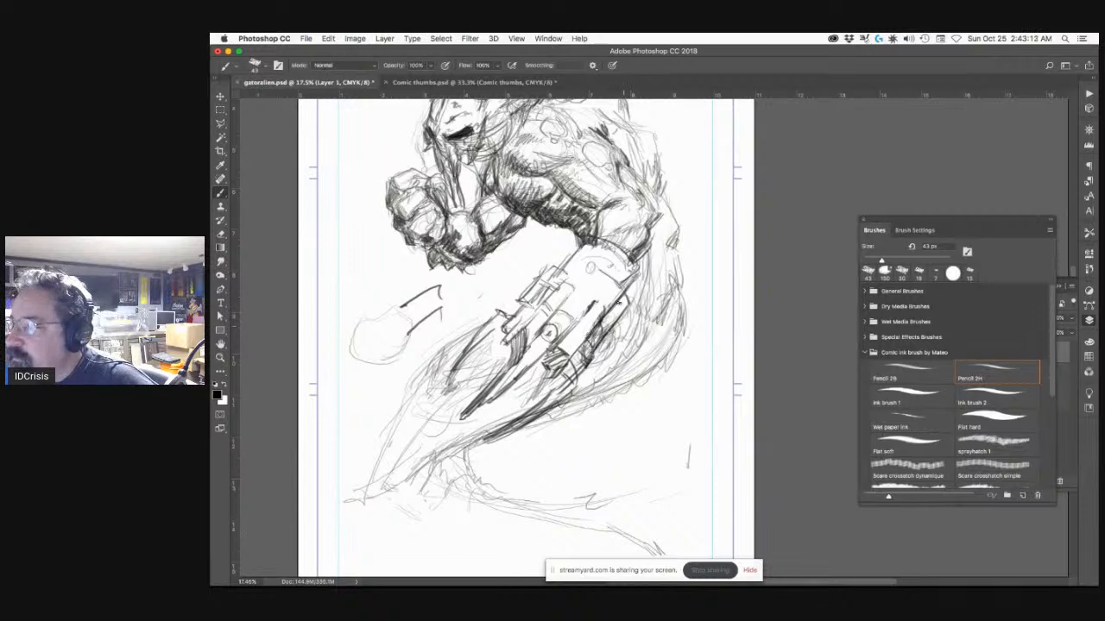
left_click_drag(623, 288, 610, 314)
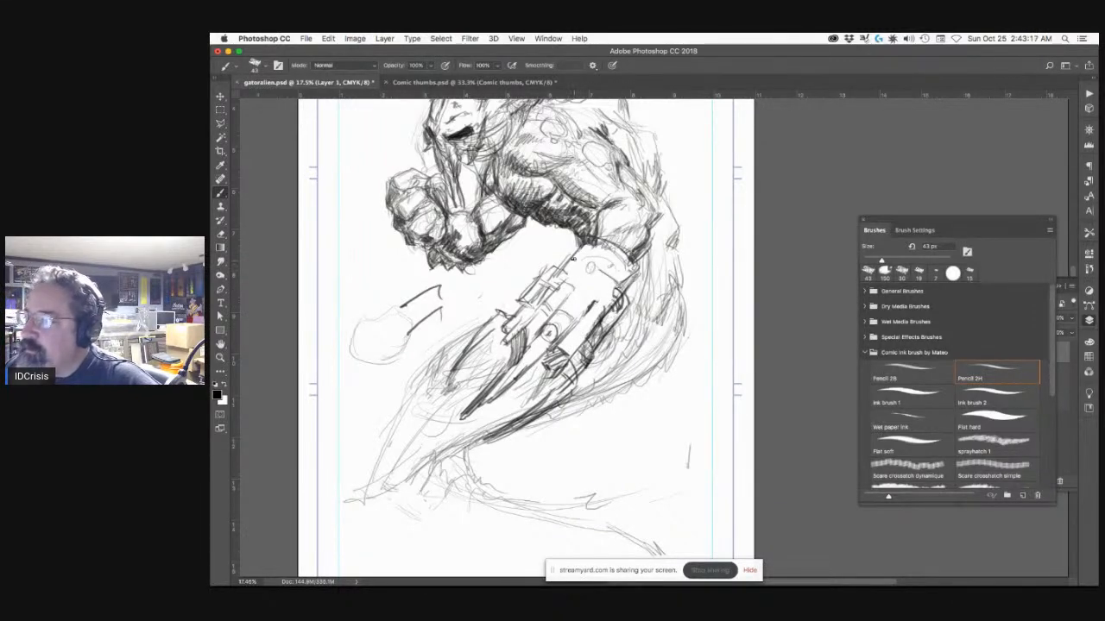
mouse_move(585, 265)
left_mouse_down()
mouse_move(530, 287)
mouse_move(517, 307)
left_mouse_up()
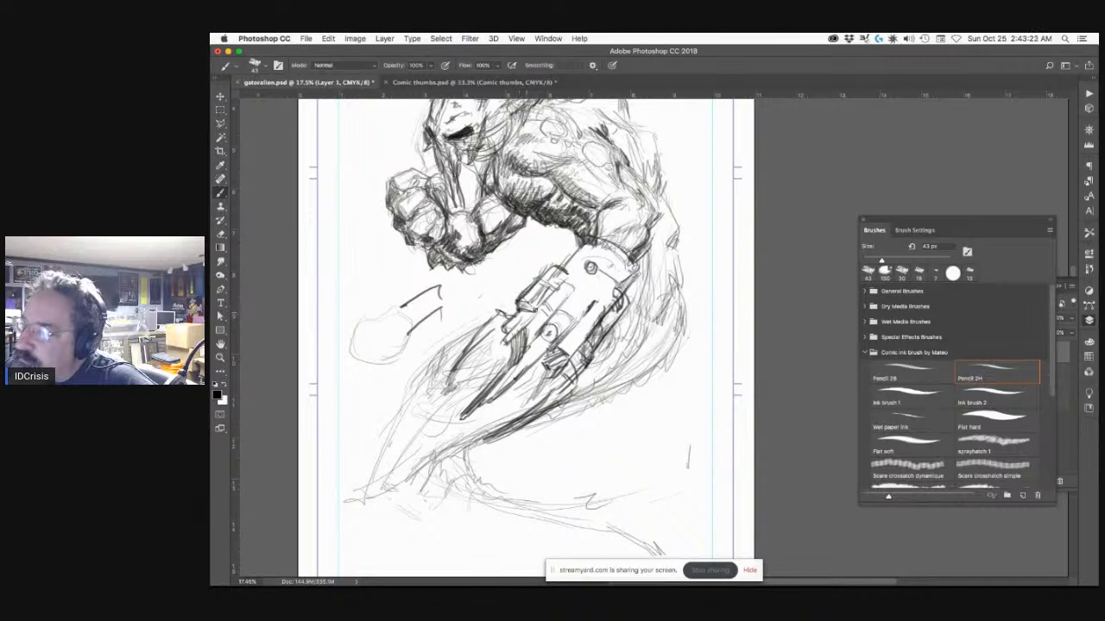
mouse_move(568, 276)
left_mouse_down()
mouse_move(535, 313)
mouse_move(527, 301)
mouse_move(541, 290)
left_mouse_up()
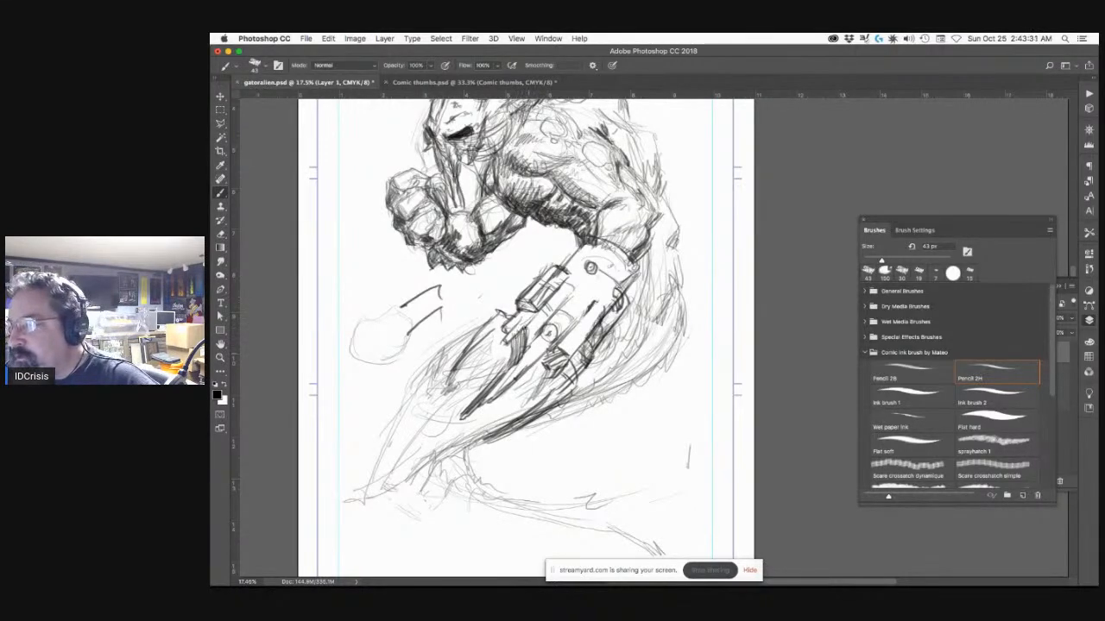
Step: Define a second pointed blade on the arm's inner side, and add panel lines to the forearm plate and cuff
left_click_drag(522, 319, 446, 382)
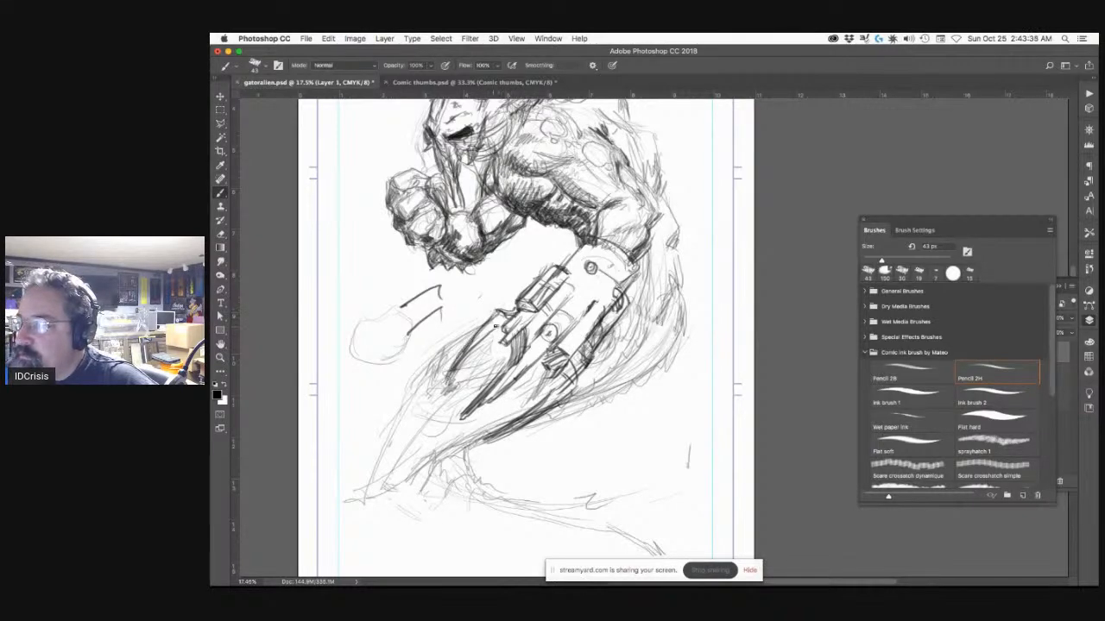
left_click_drag(486, 339, 437, 398)
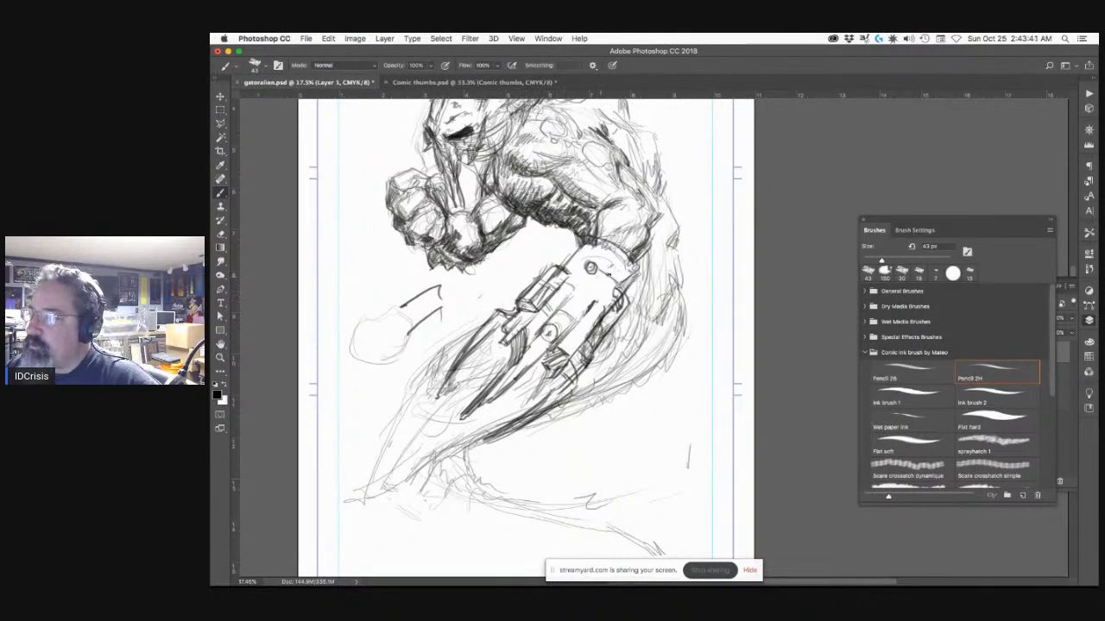
mouse_move(585, 299)
left_mouse_down()
mouse_move(597, 282)
mouse_move(595, 295)
left_mouse_up()
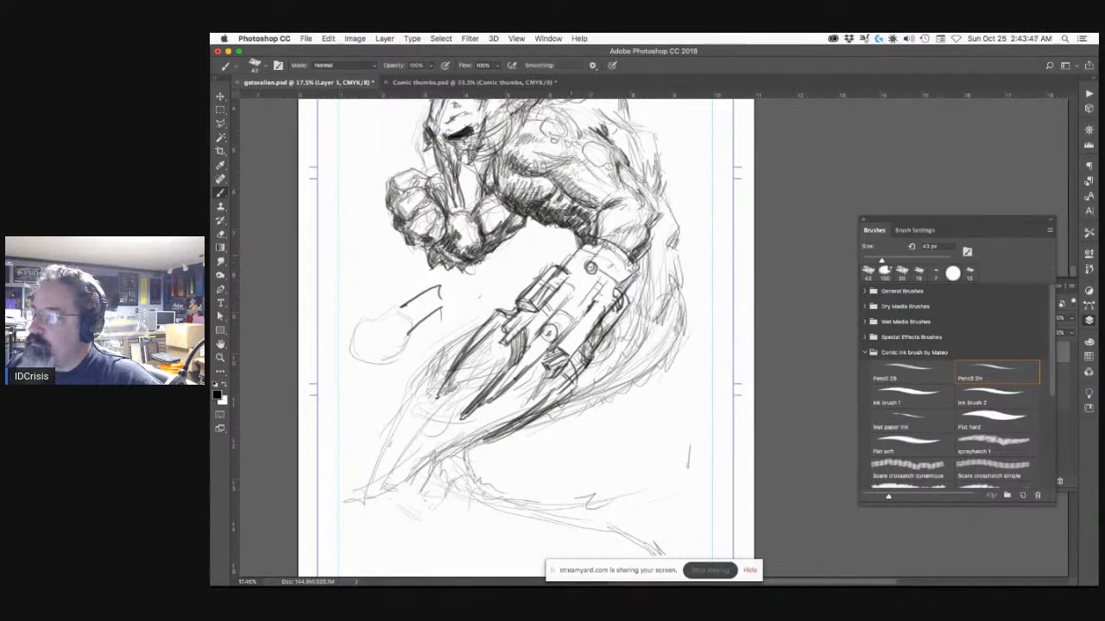
left_click_drag(585, 251, 574, 269)
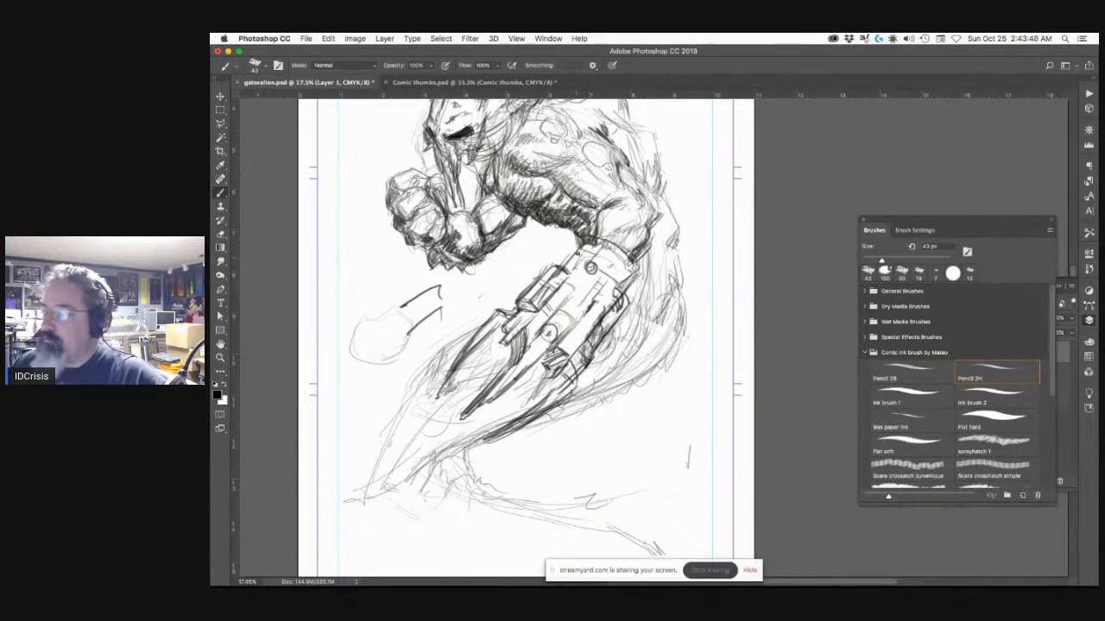
Step: Darken the creature's upper back contour with short, heavy hatching strokes from the shoulder down to the elbow
left_click_drag(554, 374, 547, 443)
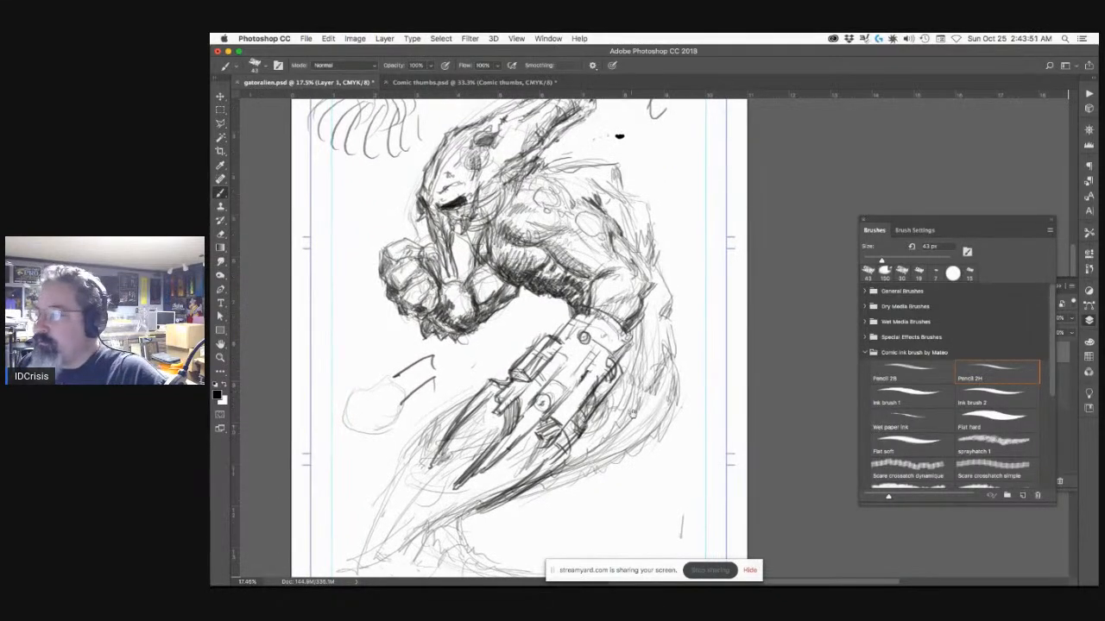
left_click_drag(621, 439, 635, 430)
scroll(634, 429, "up", 1)
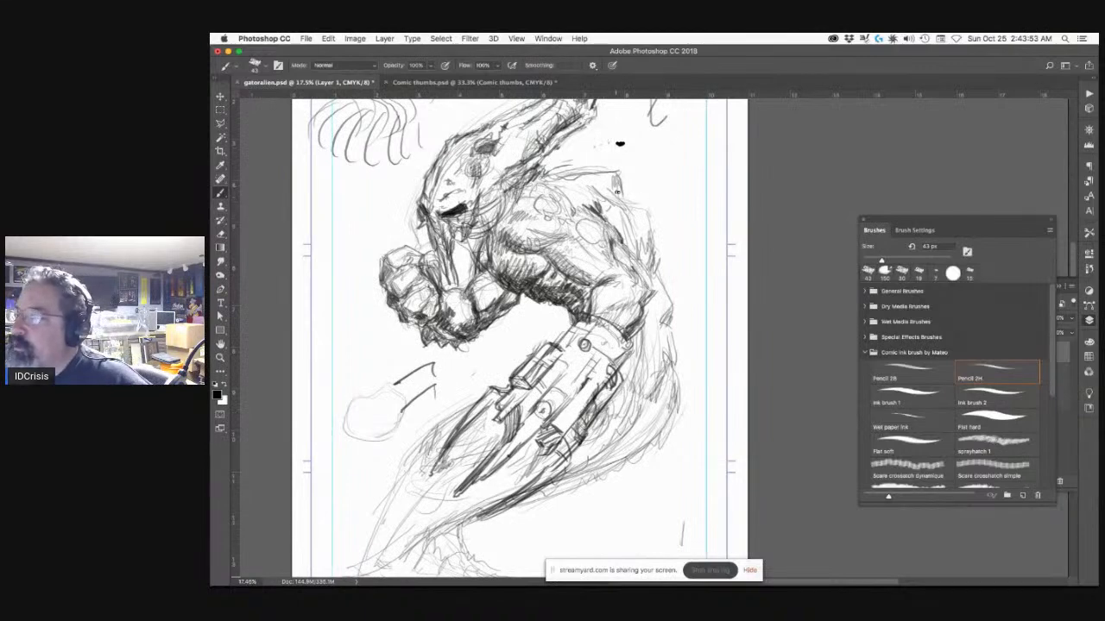
mouse_move(609, 197)
left_mouse_down()
mouse_move(623, 202)
mouse_move(657, 273)
left_mouse_up()
mouse_move(632, 216)
left_mouse_down()
mouse_move(652, 248)
mouse_move(659, 230)
mouse_move(652, 218)
mouse_move(609, 305)
left_mouse_up()
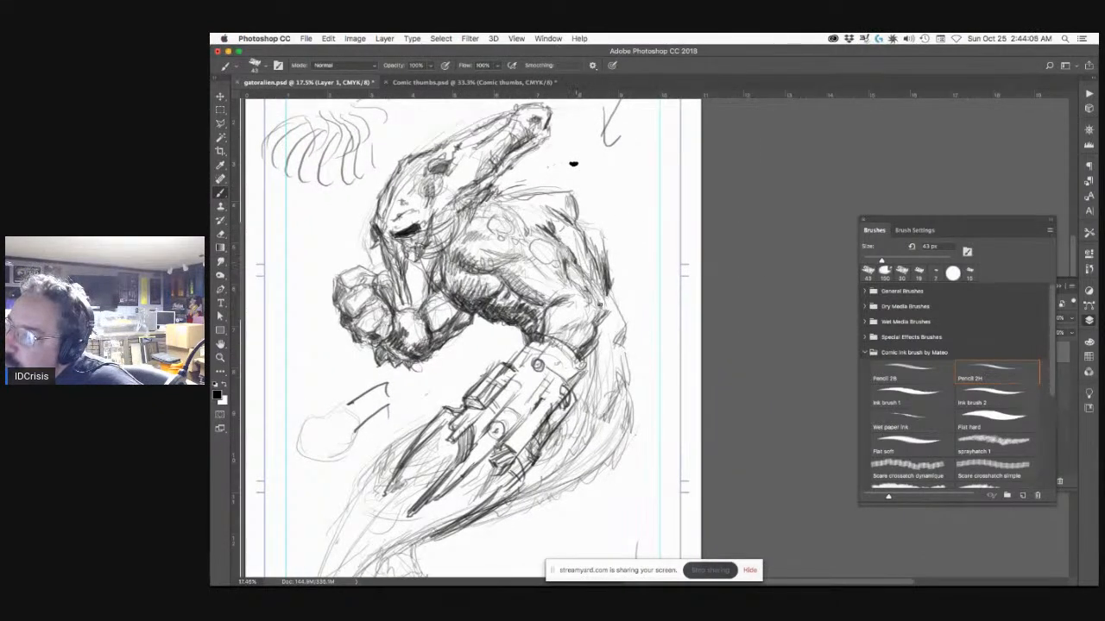
Step: Hatch the shadow behind the mechanical arm, and darken the overlapping ridges down the creature's lower back
key("super+minus")
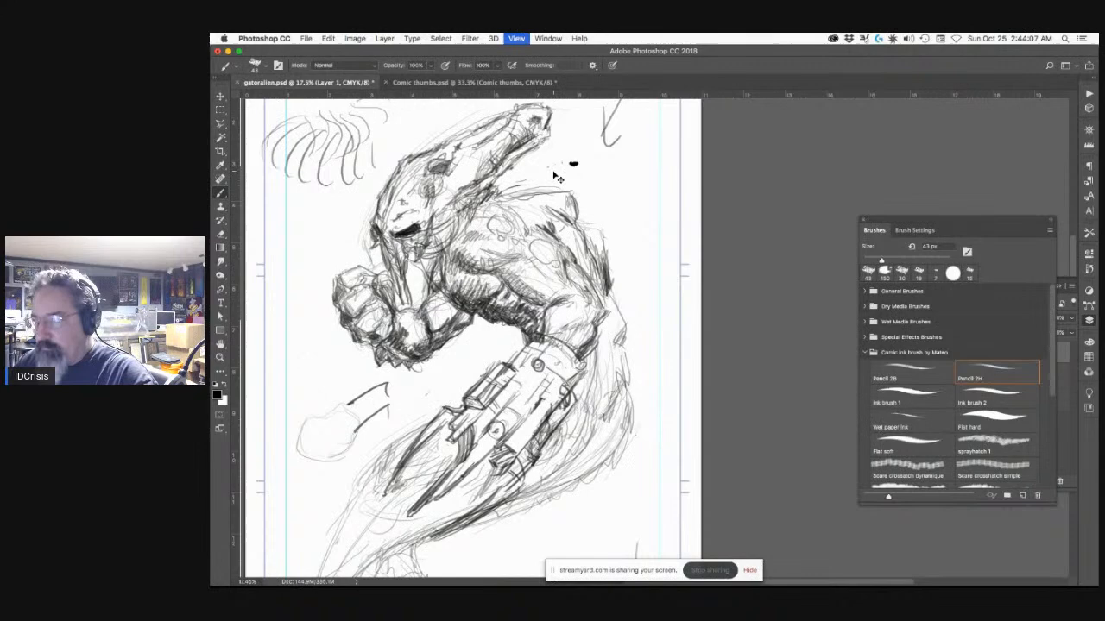
key("super+plus")
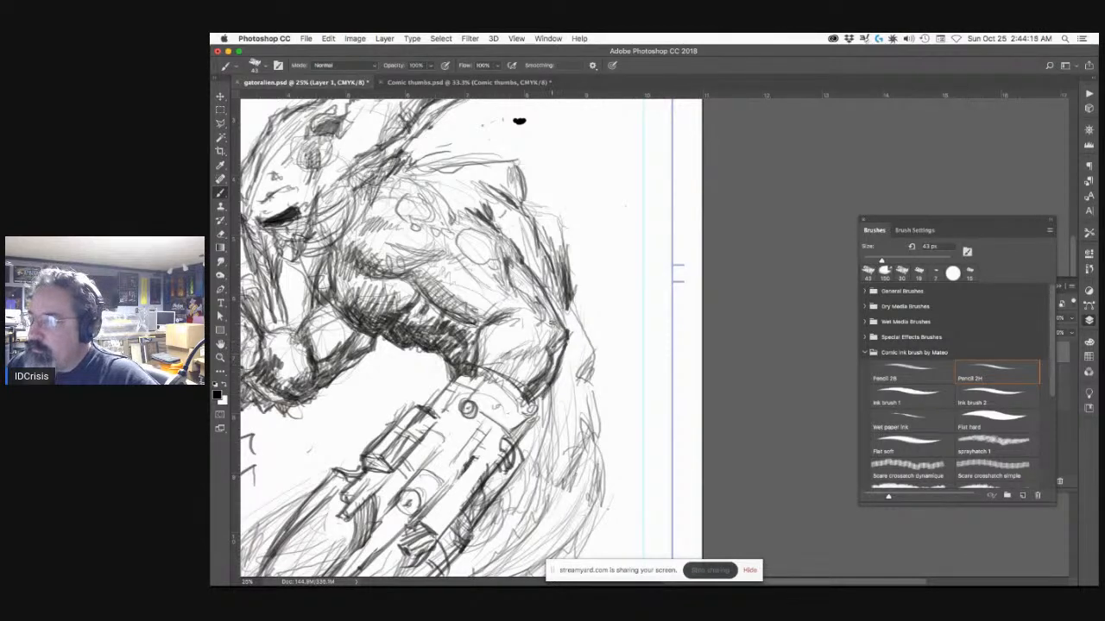
mouse_move(561, 380)
left_mouse_down()
mouse_move(548, 412)
mouse_move(556, 459)
mouse_move(604, 260)
left_mouse_up()
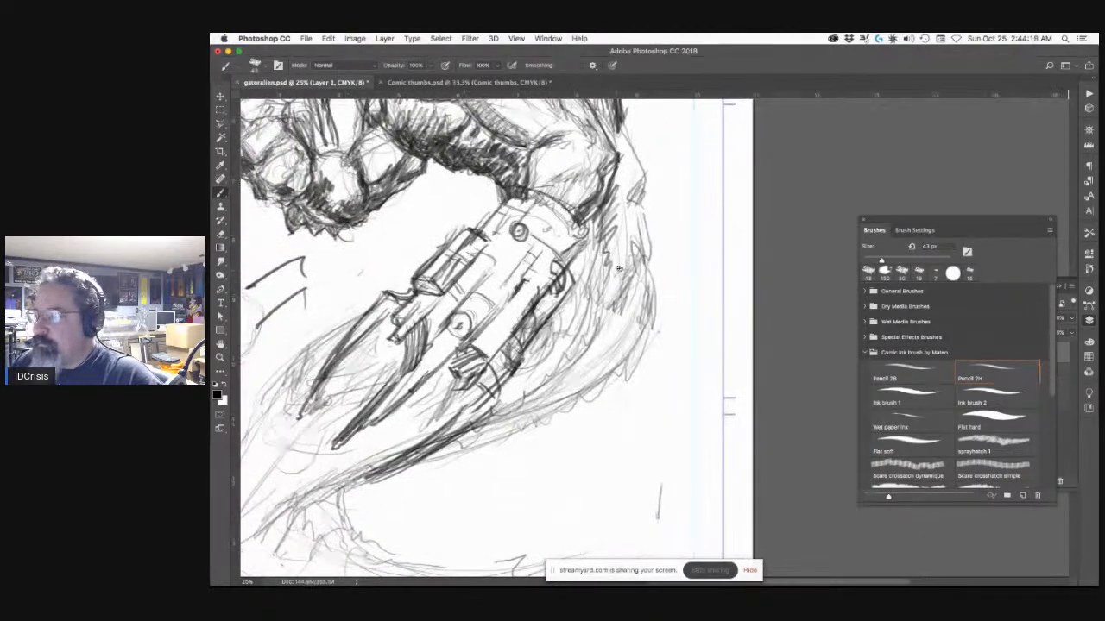
mouse_move(608, 306)
left_mouse_down()
mouse_move(565, 355)
mouse_move(625, 300)
mouse_move(605, 303)
mouse_move(622, 269)
mouse_move(611, 254)
mouse_move(619, 215)
mouse_move(597, 240)
mouse_move(611, 184)
mouse_move(621, 252)
mouse_move(638, 203)
mouse_move(630, 193)
mouse_move(631, 204)
mouse_move(640, 192)
mouse_move(628, 200)
mouse_move(621, 183)
mouse_move(655, 264)
left_mouse_up()
left_click_drag(645, 219, 656, 257)
mouse_move(651, 303)
left_mouse_down()
mouse_move(645, 334)
mouse_move(644, 310)
mouse_move(639, 326)
left_mouse_up()
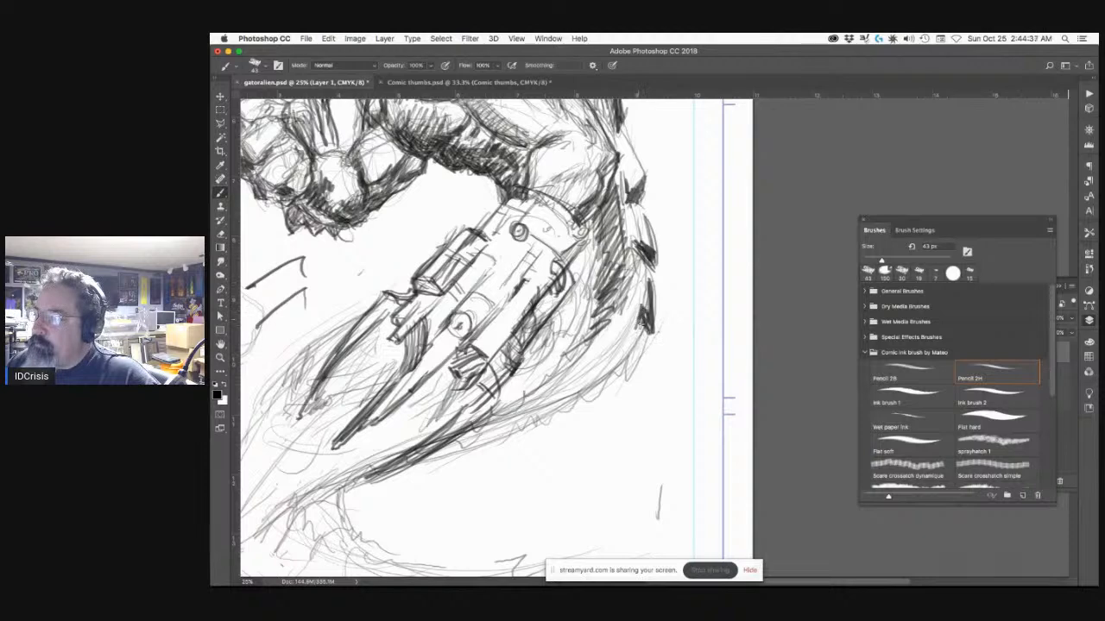
mouse_move(598, 358)
left_mouse_down()
mouse_move(594, 394)
mouse_move(605, 383)
left_mouse_up()
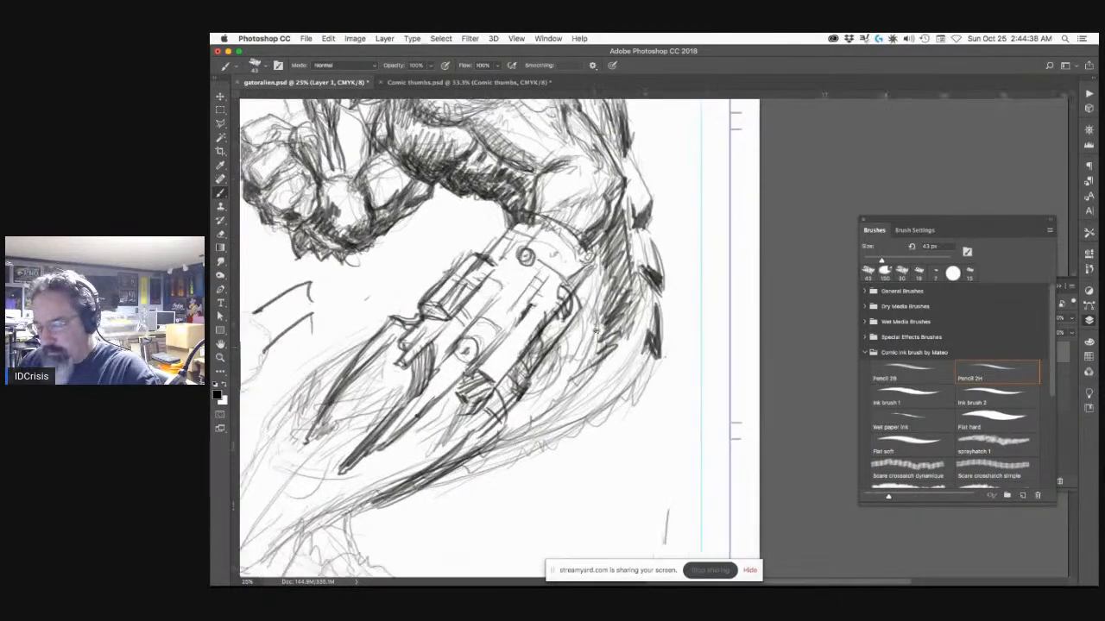
Step: Deepen the shading beside the mechanical cuff and along the forearm's outer edge
key("super+minus")
mouse_move(623, 278)
left_mouse_down()
mouse_move(628, 321)
mouse_move(619, 281)
left_mouse_up()
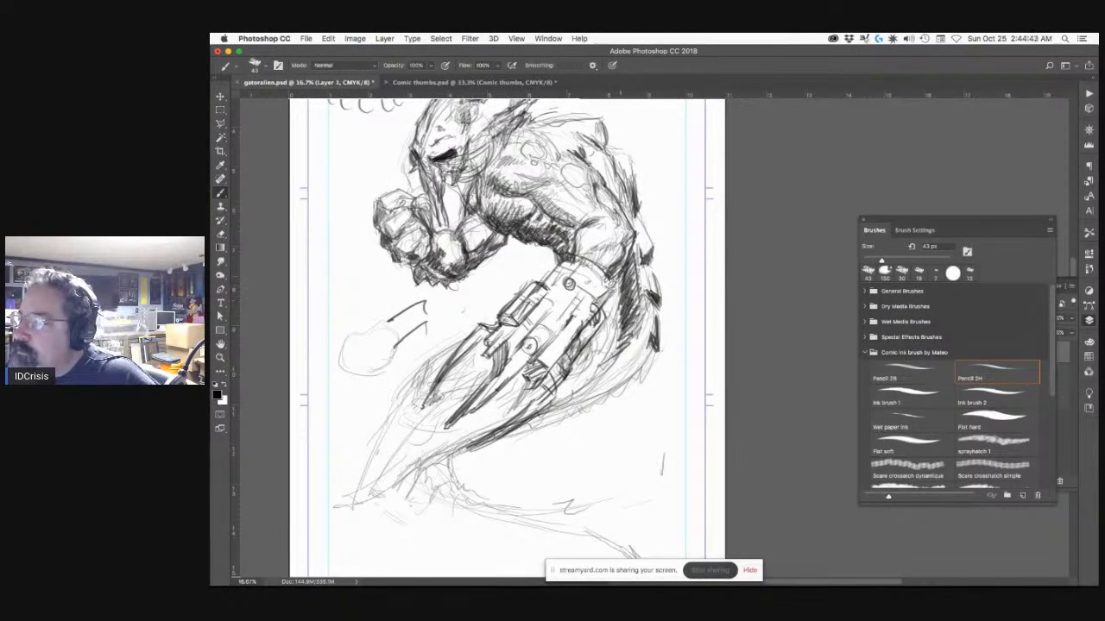
left_click_drag(614, 278, 610, 298)
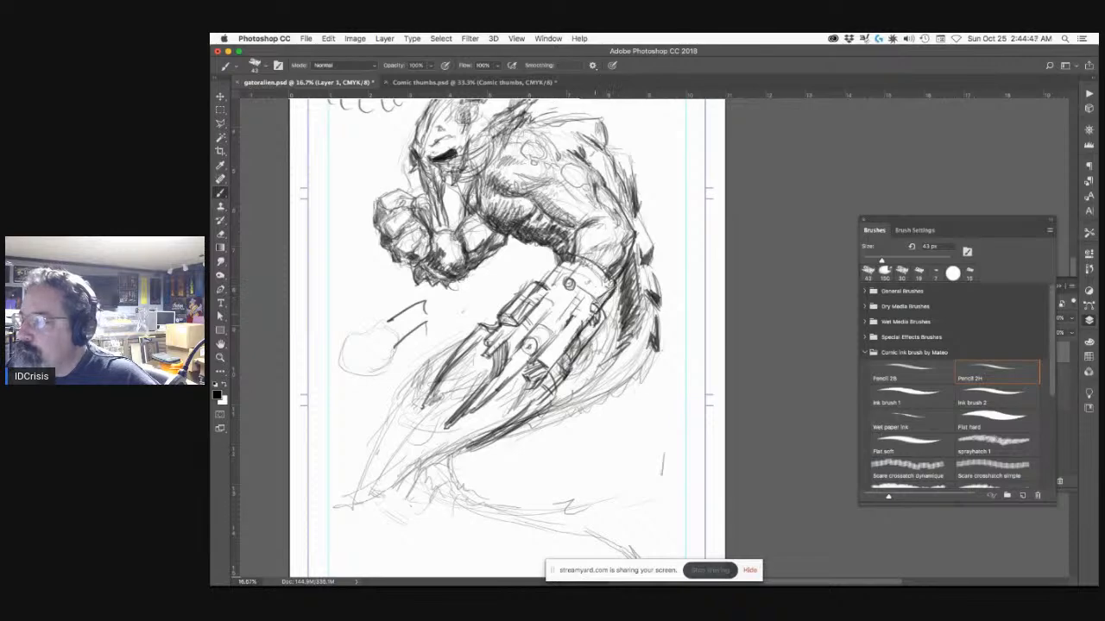
mouse_move(604, 319)
left_mouse_down()
mouse_move(548, 375)
mouse_move(553, 337)
left_mouse_up()
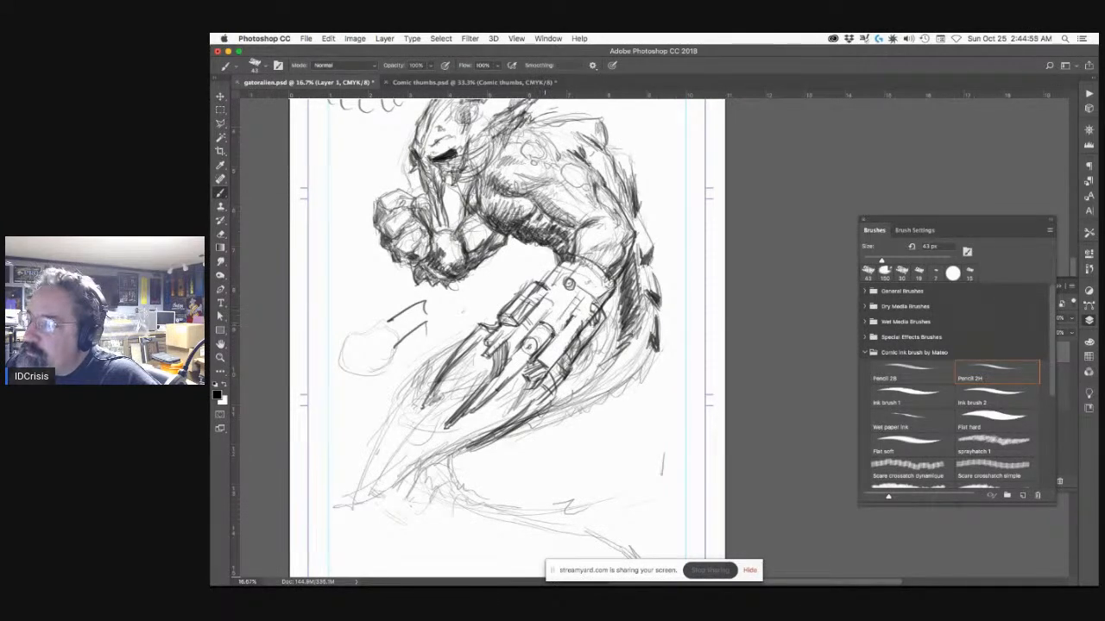
Step: Build the round pivot at the blade's base into a short cylinder with a bold outline and a shaded circular face
left_click_drag(537, 328, 523, 355)
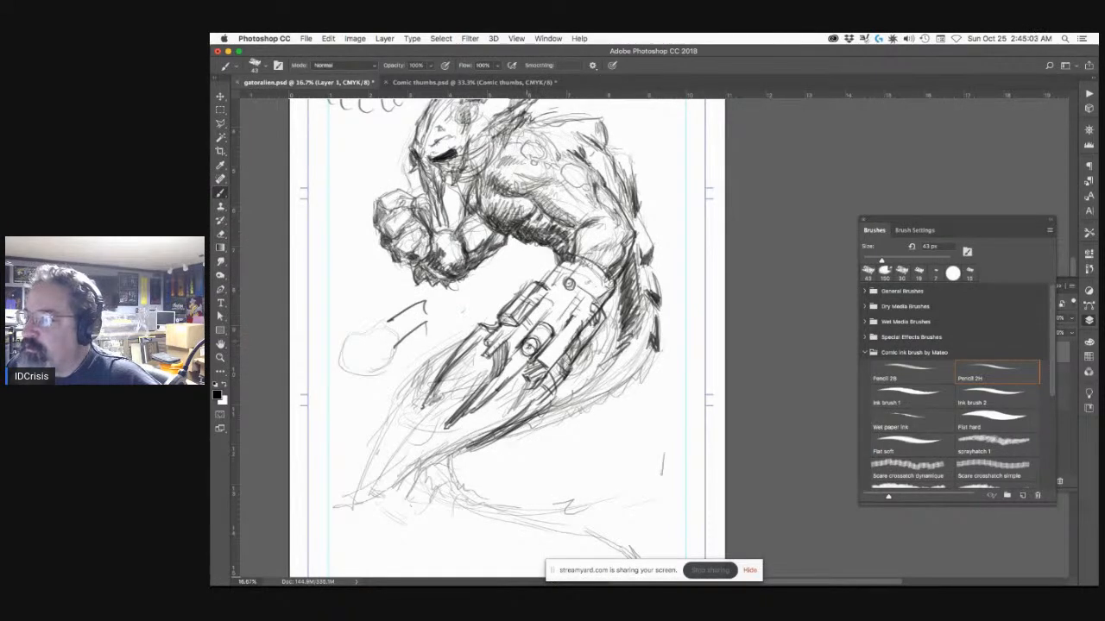
left_click_drag(525, 341, 536, 348)
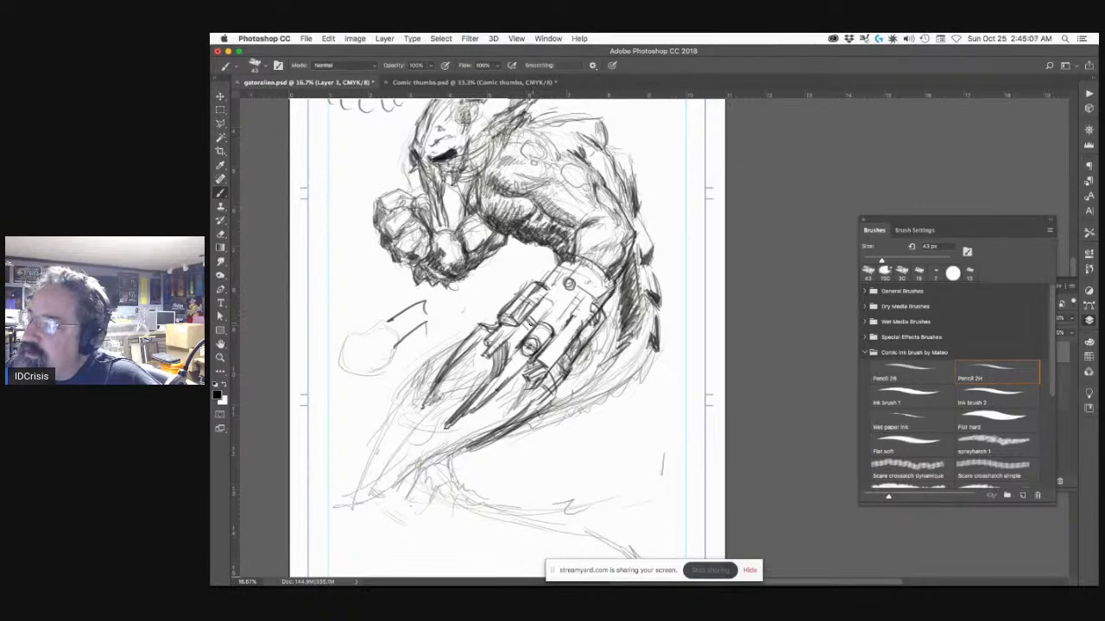
left_click_drag(530, 324, 535, 327)
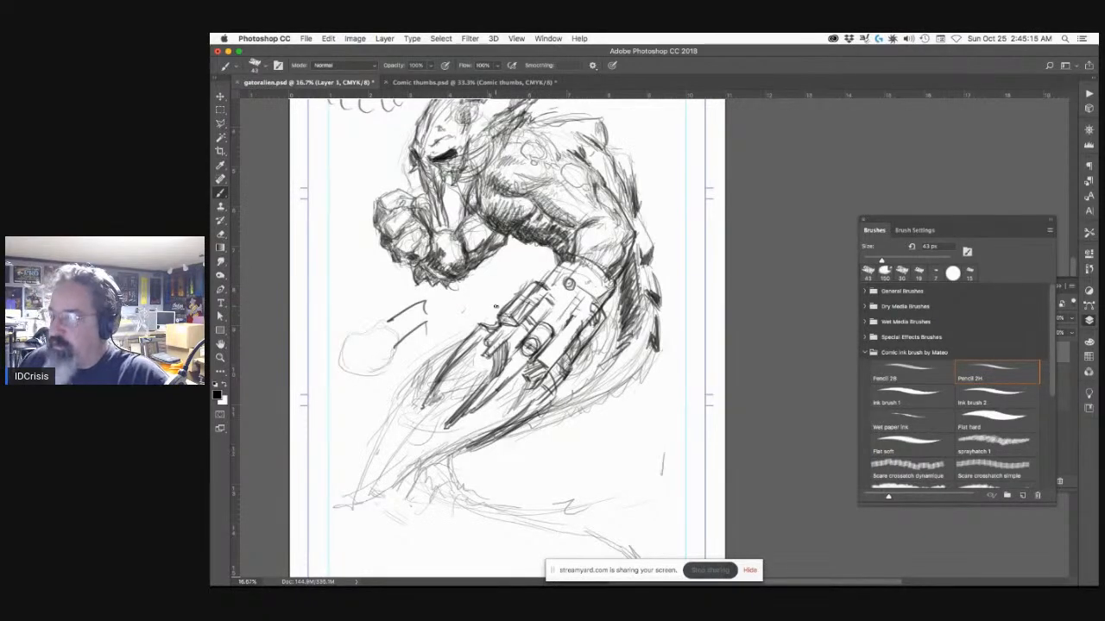
Step: Clean up the boxy inner fitting and the heavy contour beneath the mechanical arm, and darken the edges and tips of both blades
key("e")
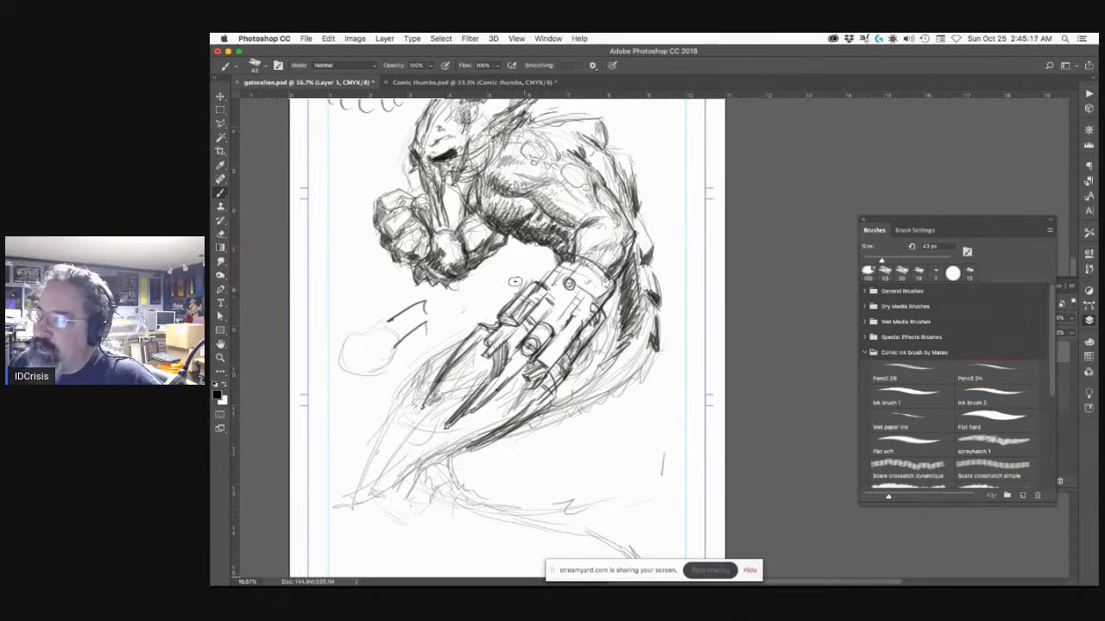
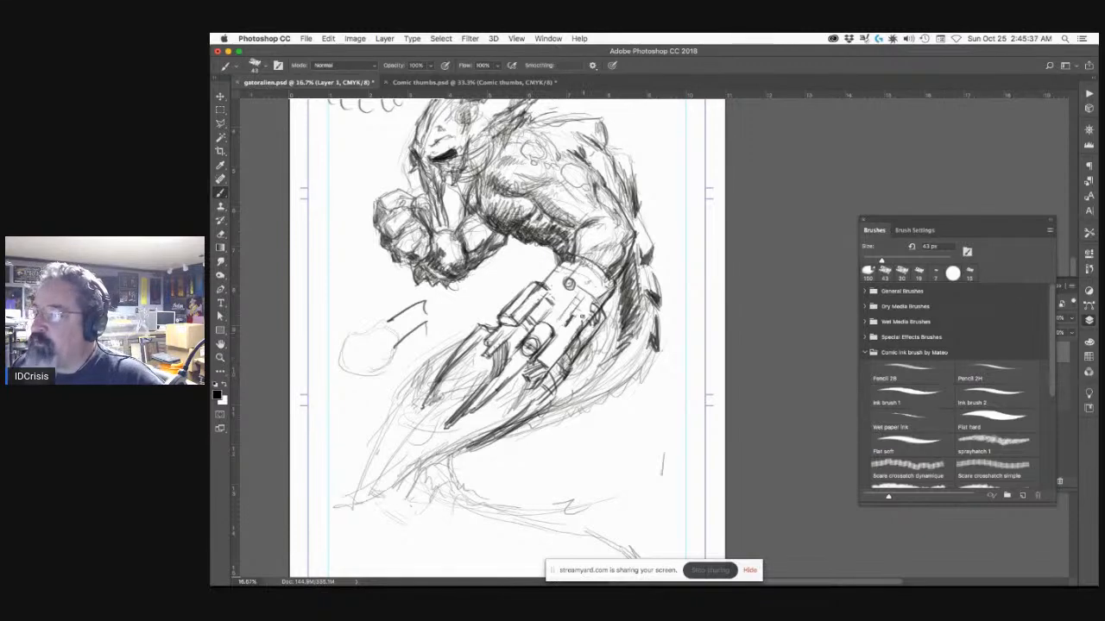
left_click_drag(480, 325, 492, 328)
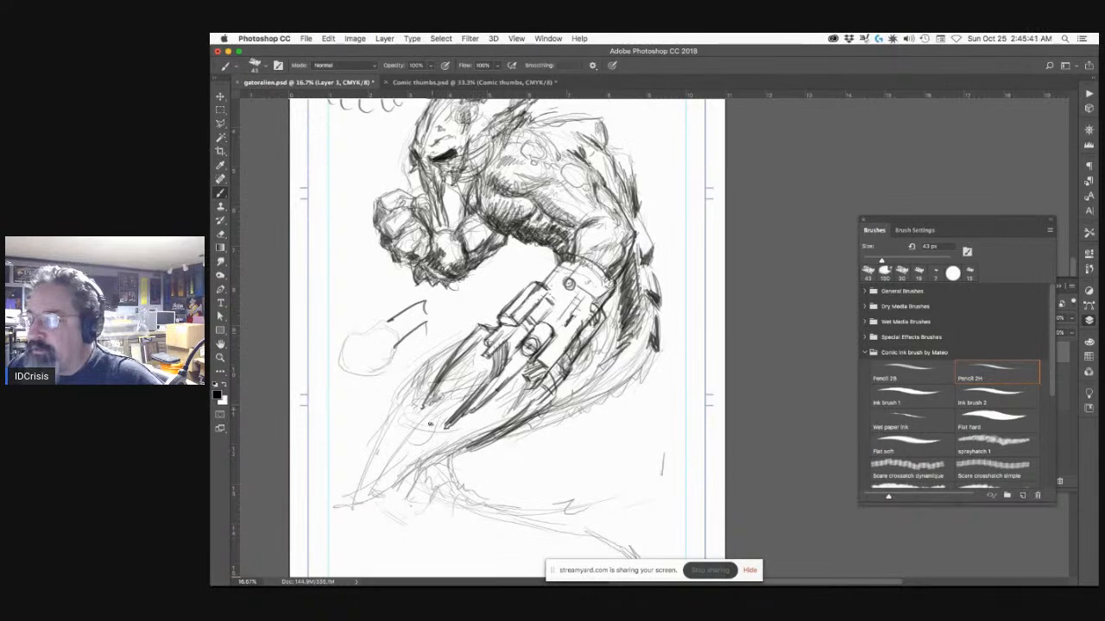
mouse_move(423, 421)
left_mouse_down()
mouse_move(475, 350)
mouse_move(428, 414)
left_mouse_up()
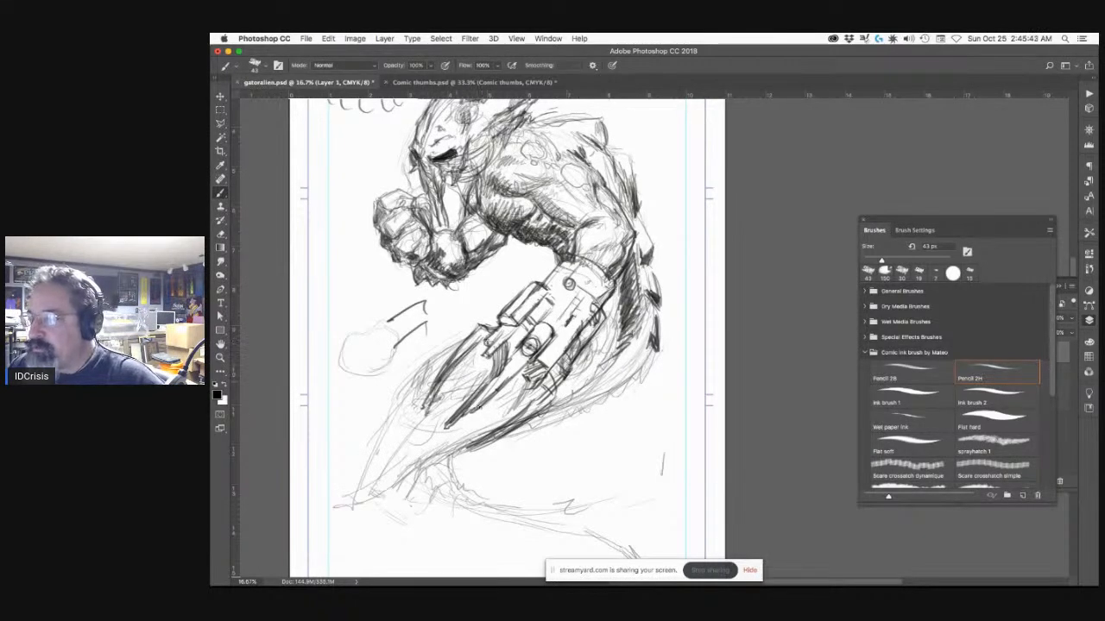
left_click_drag(517, 371, 468, 417)
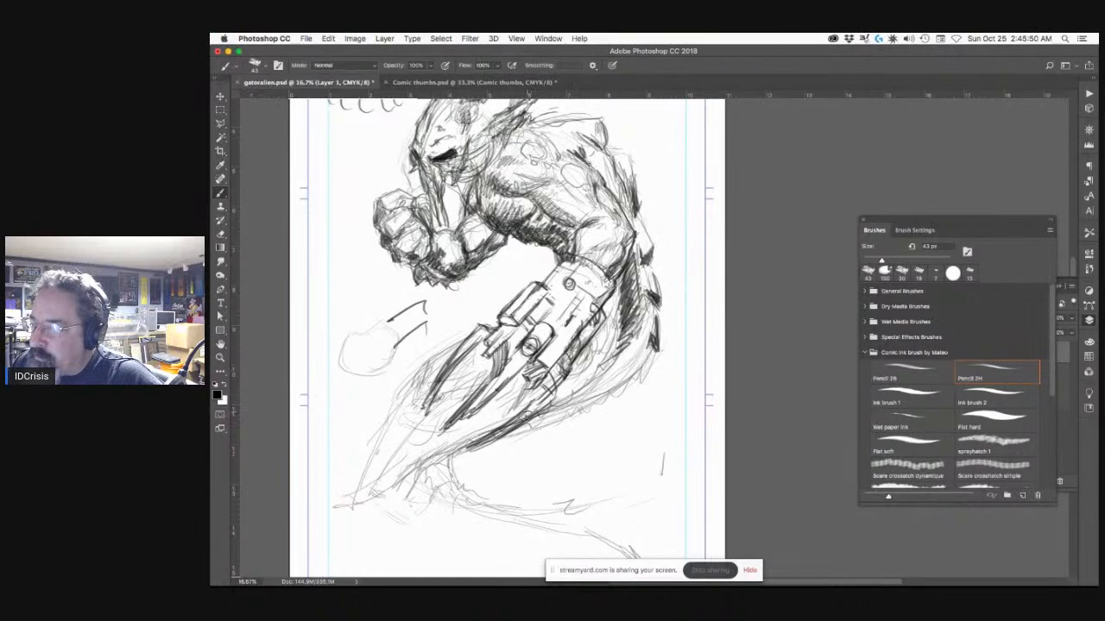
left_click_drag(533, 411, 493, 437)
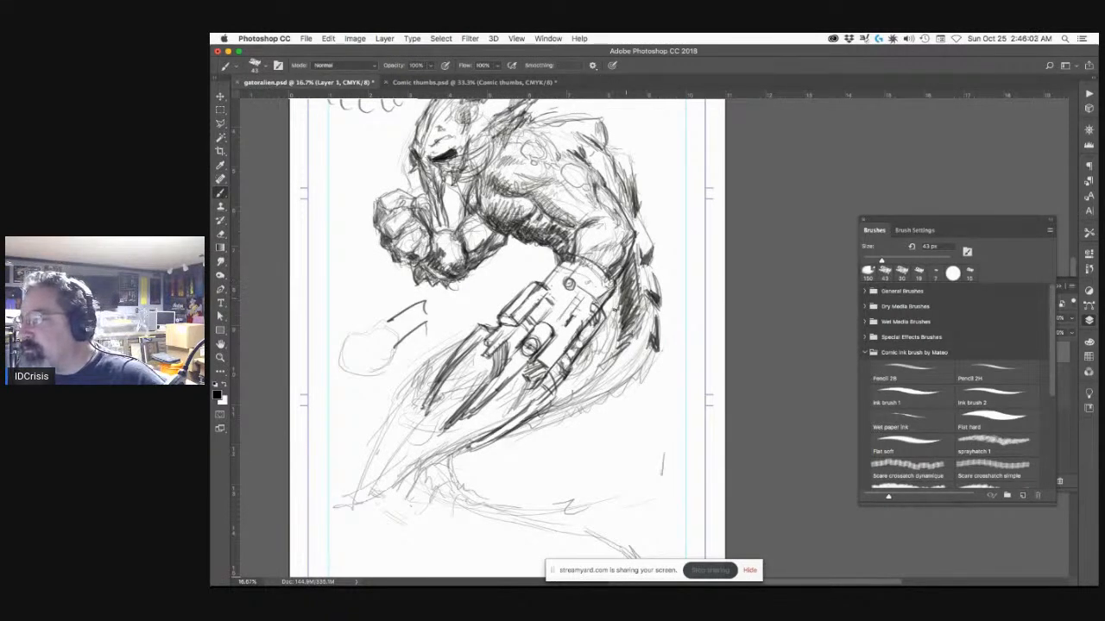
Step: Add dark ridge marks down the edge of the creature's lower back with the Pencil 2H brush
left_click_drag(623, 303, 618, 335)
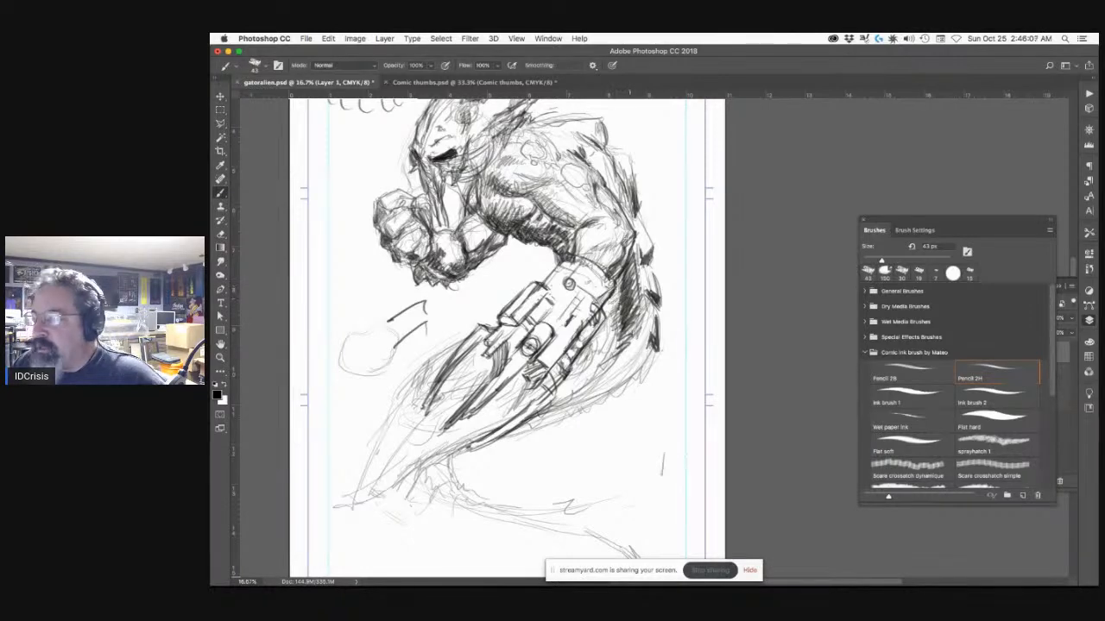
right_click(605, 281)
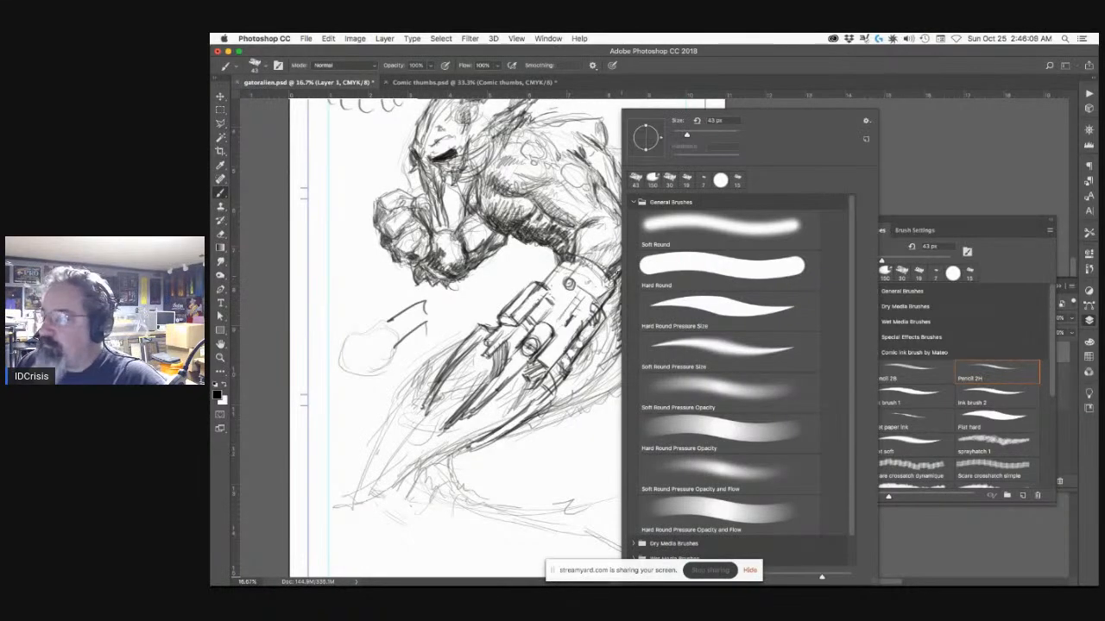
key("Escape")
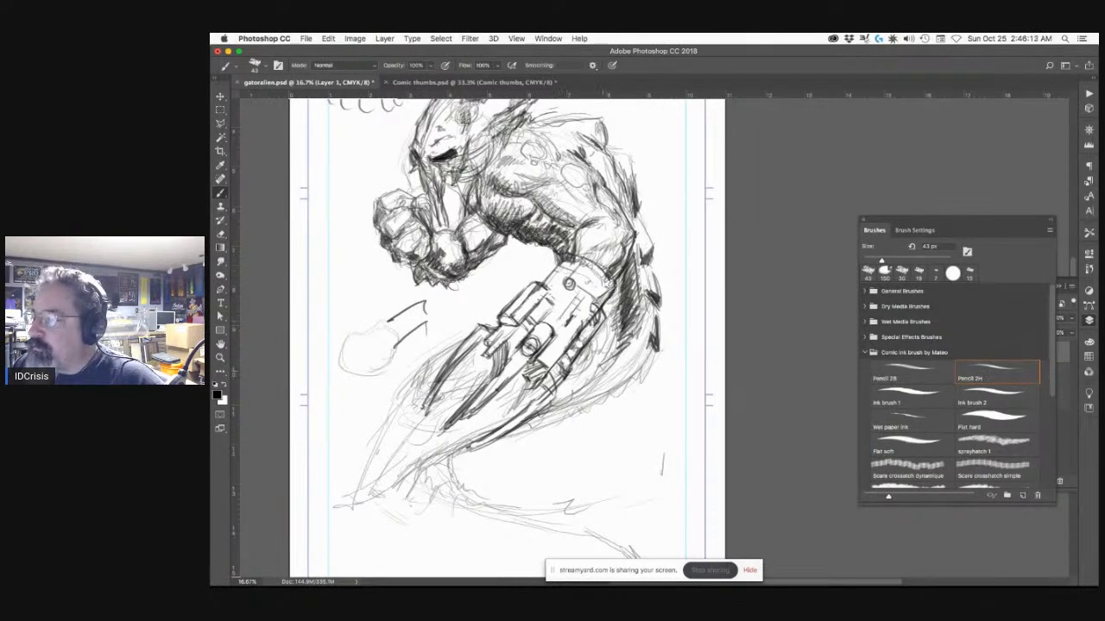
mouse_move(618, 335)
left_mouse_down()
mouse_move(586, 378)
mouse_move(608, 368)
left_mouse_up()
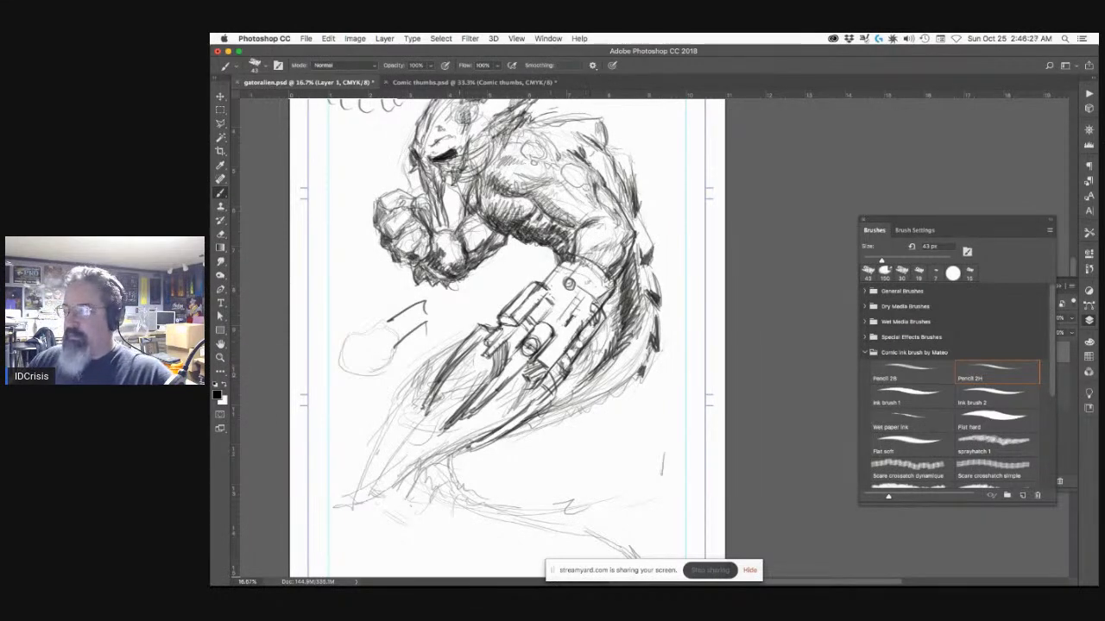
Step: Set the brush size to 68 px and shade the gap between the forearm's blades darkly
scroll(550, 354, "down", 3)
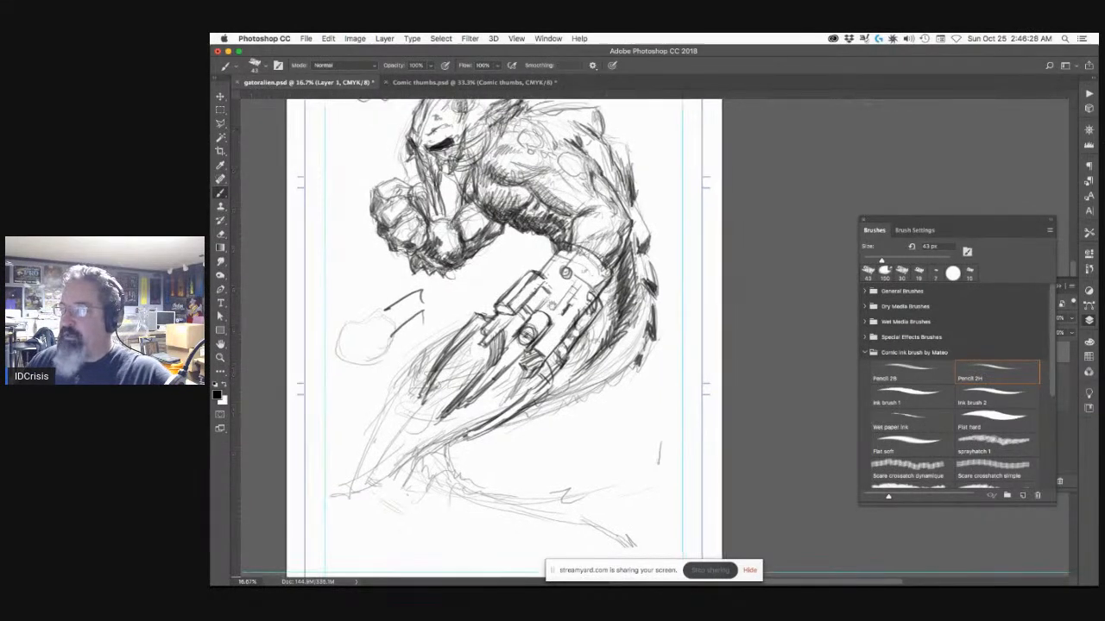
key("super+r")
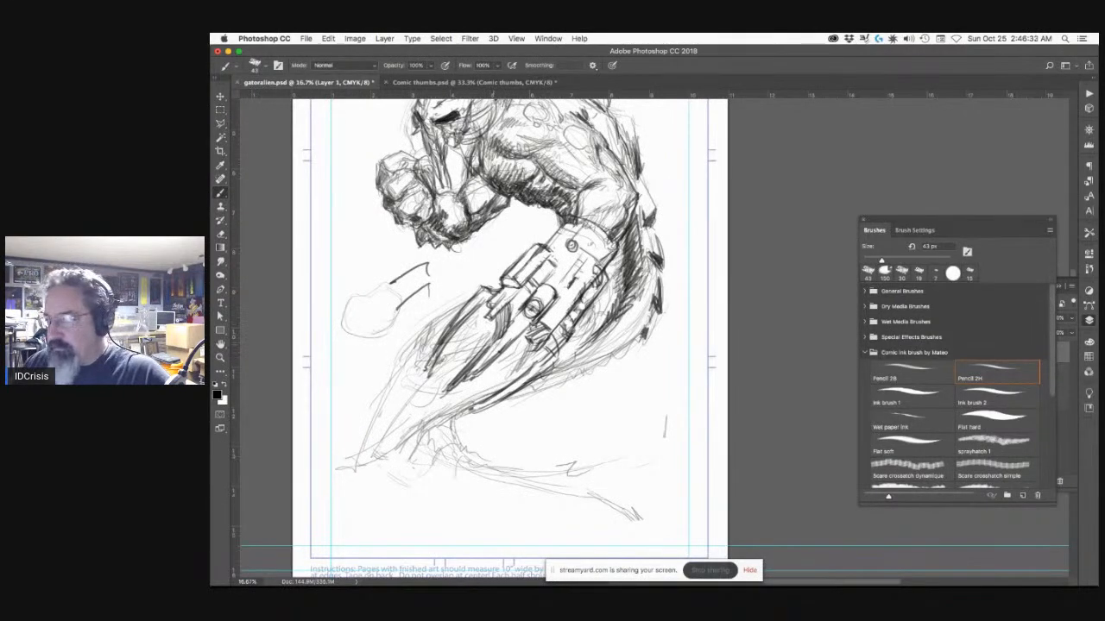
left_click(256, 66)
left_click_drag(285, 98, 298, 100)
left_click(632, 438)
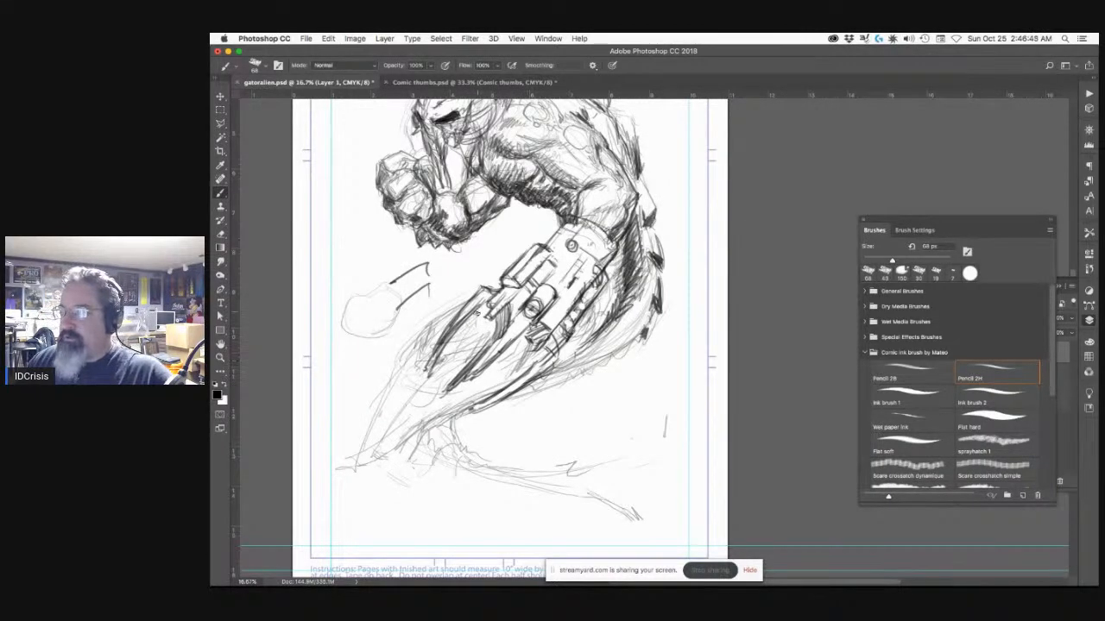
mouse_move(465, 327)
left_mouse_down()
mouse_move(483, 312)
mouse_move(491, 324)
mouse_move(473, 345)
mouse_move(497, 320)
mouse_move(495, 361)
mouse_move(487, 325)
mouse_move(454, 343)
left_mouse_up()
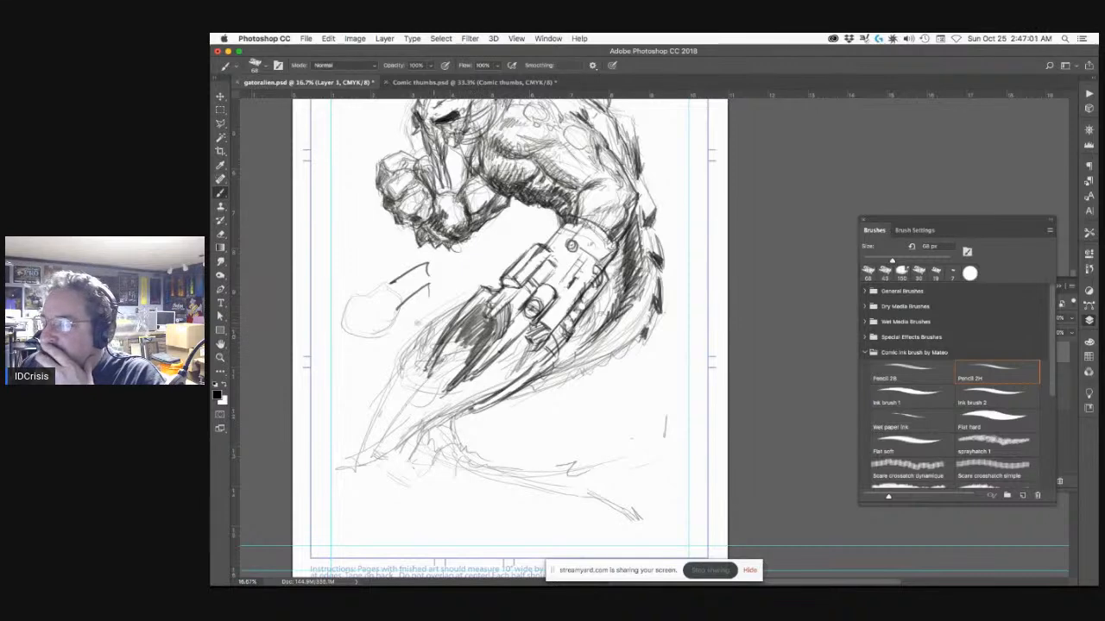
Step: Sketch the front leg's thigh contour, bold shin lines, and a ground-level foot with rough toes
left_click_drag(453, 307, 390, 370)
left_click_drag(436, 318, 395, 372)
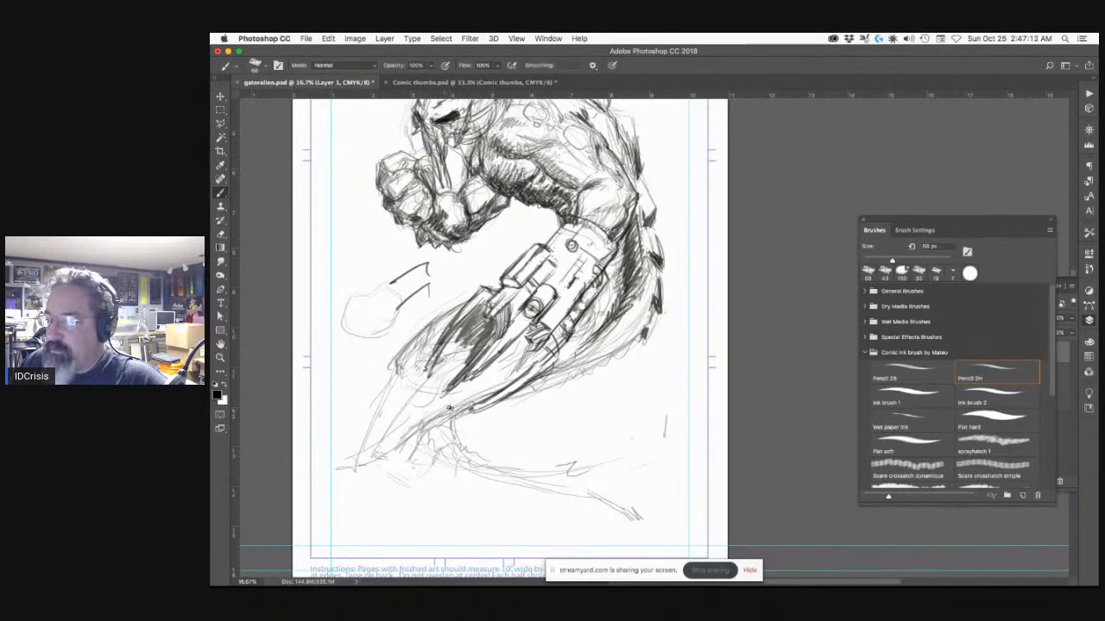
left_click_drag(437, 415, 360, 467)
mouse_move(462, 390)
left_mouse_down()
mouse_move(407, 461)
mouse_move(362, 467)
left_mouse_up()
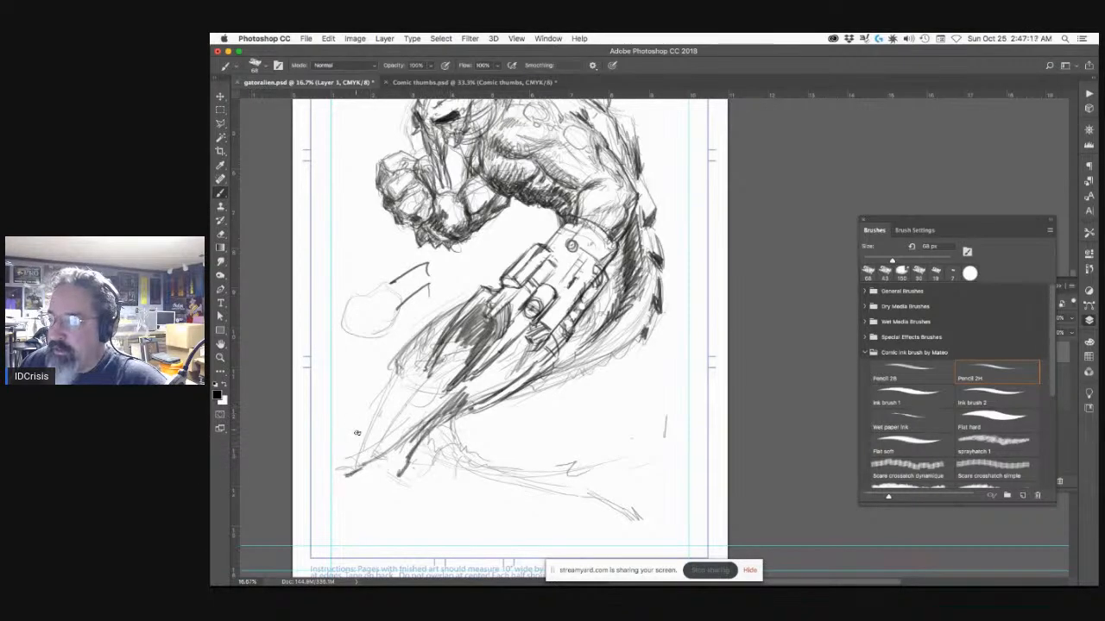
left_click_drag(352, 428, 349, 438)
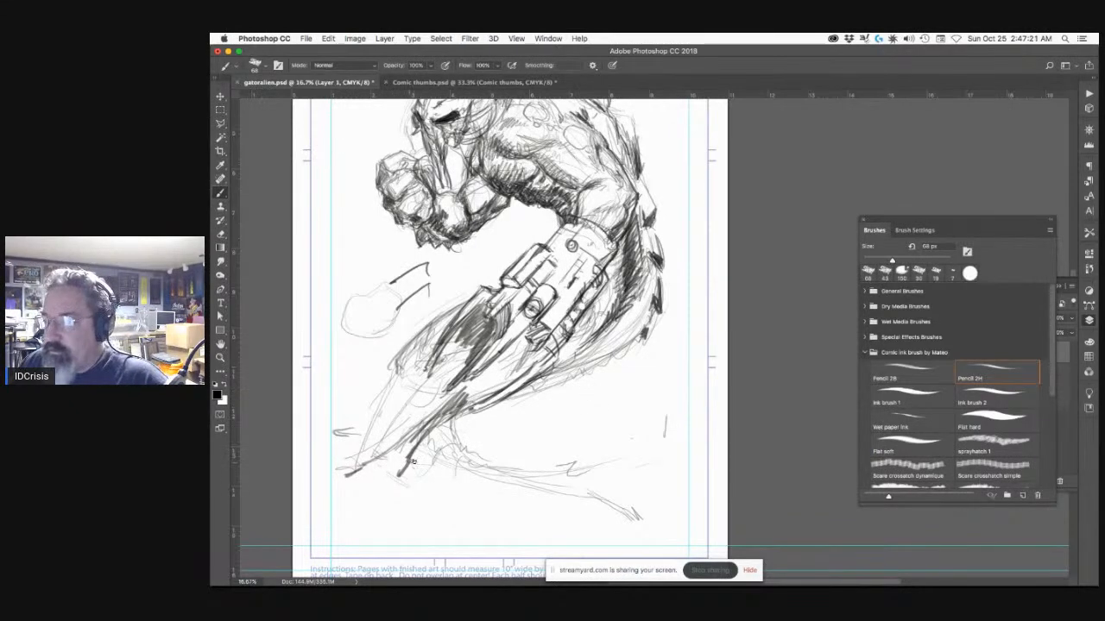
mouse_move(321, 467)
left_mouse_down()
mouse_move(335, 478)
mouse_move(402, 459)
left_mouse_up()
Step: Round off the front leg's bent knee with a bold contour and reinforce the thigh lines around the blades
mouse_move(376, 406)
left_mouse_down()
mouse_move(440, 387)
mouse_move(421, 386)
mouse_move(502, 377)
mouse_move(458, 391)
left_mouse_up()
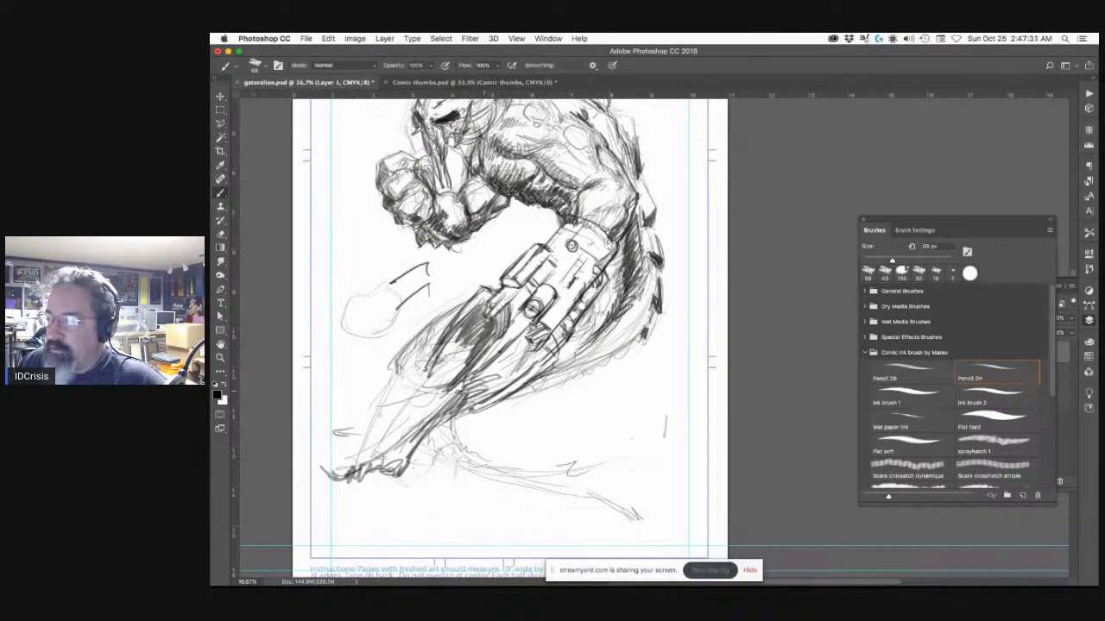
left_click_drag(406, 355, 373, 379)
mouse_move(436, 331)
left_mouse_down()
mouse_move(384, 393)
mouse_move(419, 396)
mouse_move(389, 400)
mouse_move(398, 367)
mouse_move(392, 394)
mouse_move(447, 381)
mouse_move(345, 462)
mouse_move(497, 356)
left_mouse_up()
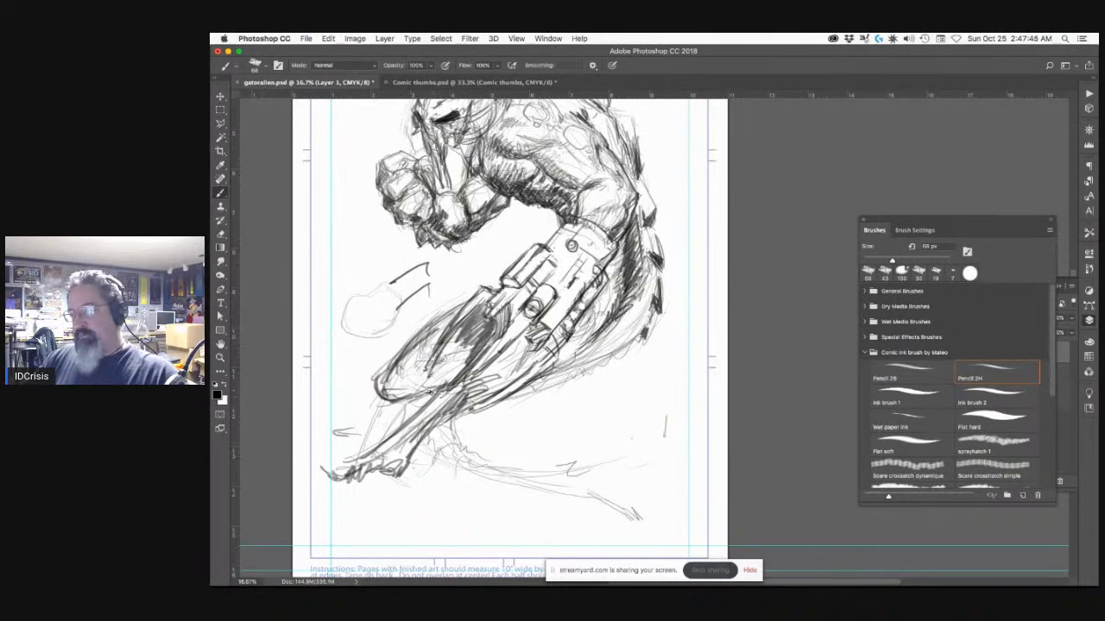
left_click_drag(442, 362, 464, 367)
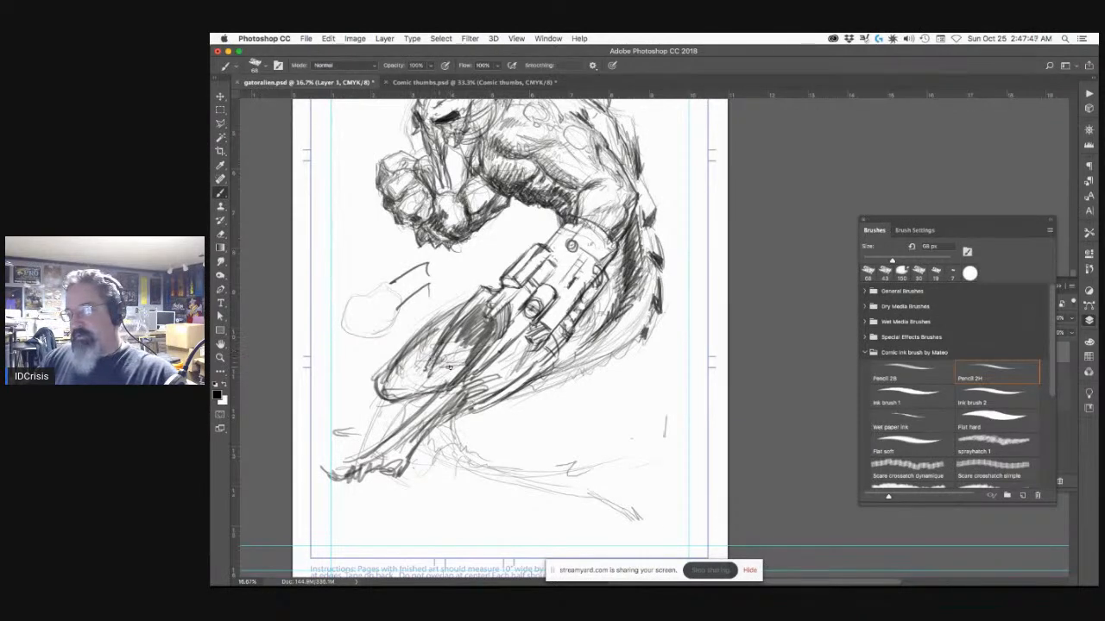
left_click_drag(464, 302, 407, 340)
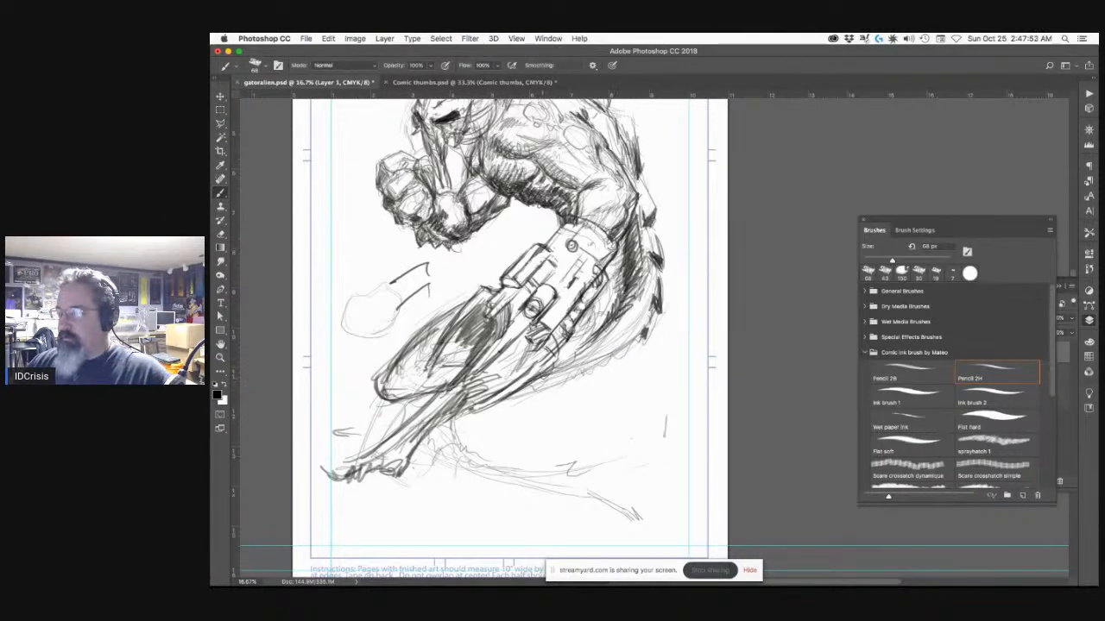
Step: Rough in the tail with light sweeping lines from the lower back toward the front foot and along the ground
mouse_move(513, 393)
left_mouse_down()
mouse_move(639, 340)
mouse_move(643, 321)
mouse_move(631, 353)
mouse_move(573, 376)
mouse_move(633, 338)
mouse_move(613, 423)
left_mouse_up()
left_click_drag(652, 350, 656, 372)
mouse_move(643, 323)
left_mouse_down()
mouse_move(579, 419)
mouse_move(478, 458)
left_mouse_up()
left_click_drag(602, 393, 437, 471)
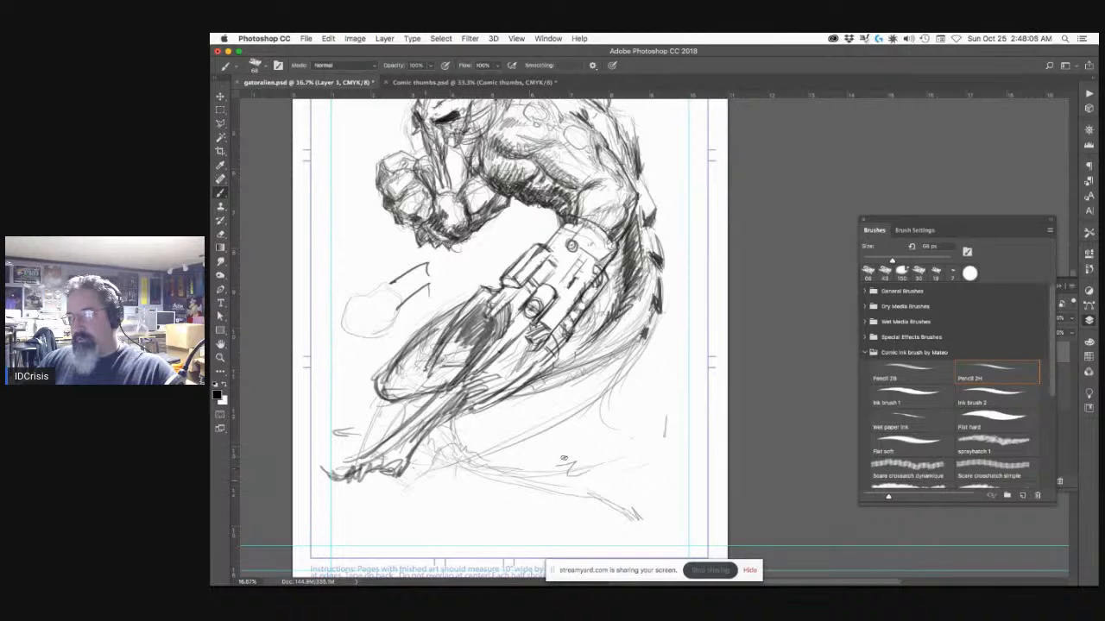
left_click_drag(640, 474, 520, 463)
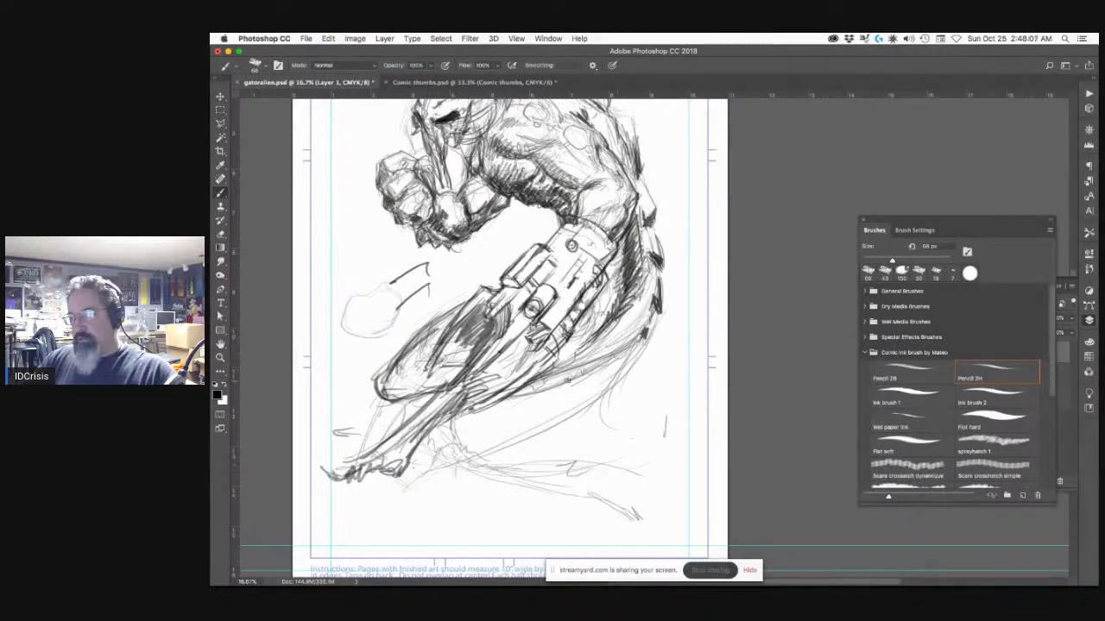
mouse_move(547, 376)
left_mouse_down()
mouse_move(451, 456)
mouse_move(414, 472)
left_mouse_up()
left_click_drag(486, 429, 413, 475)
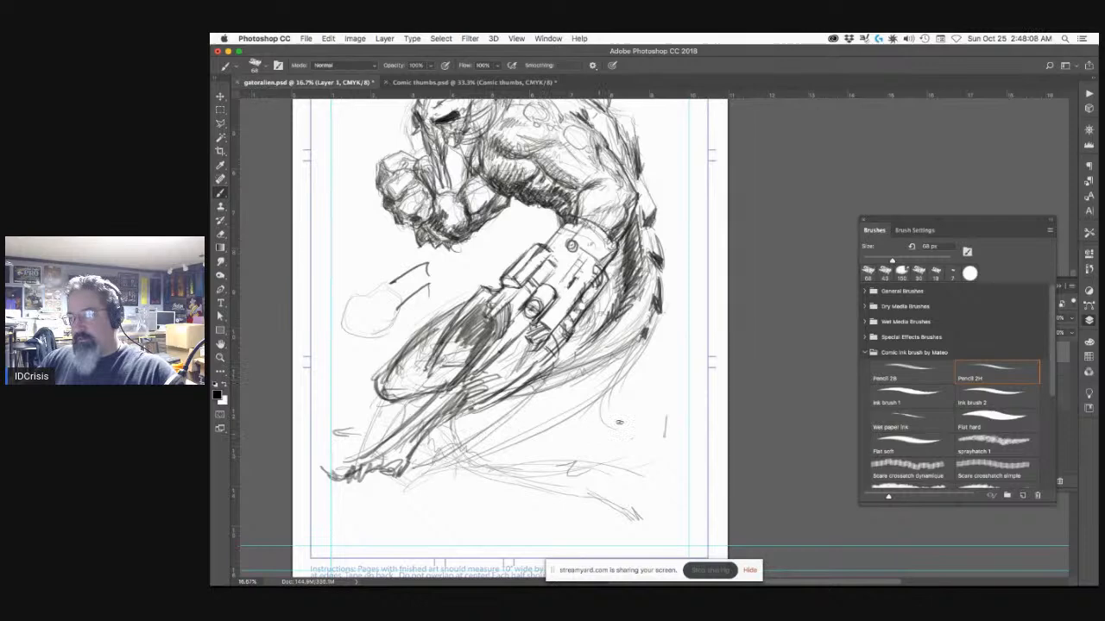
Step: Sketch the far lower leg and its flat foot behind the tail, with dark strokes along the sole
mouse_move(604, 405)
left_mouse_down()
mouse_move(615, 454)
mouse_move(628, 456)
mouse_move(611, 451)
mouse_move(647, 454)
left_mouse_up()
left_click_drag(613, 447, 660, 443)
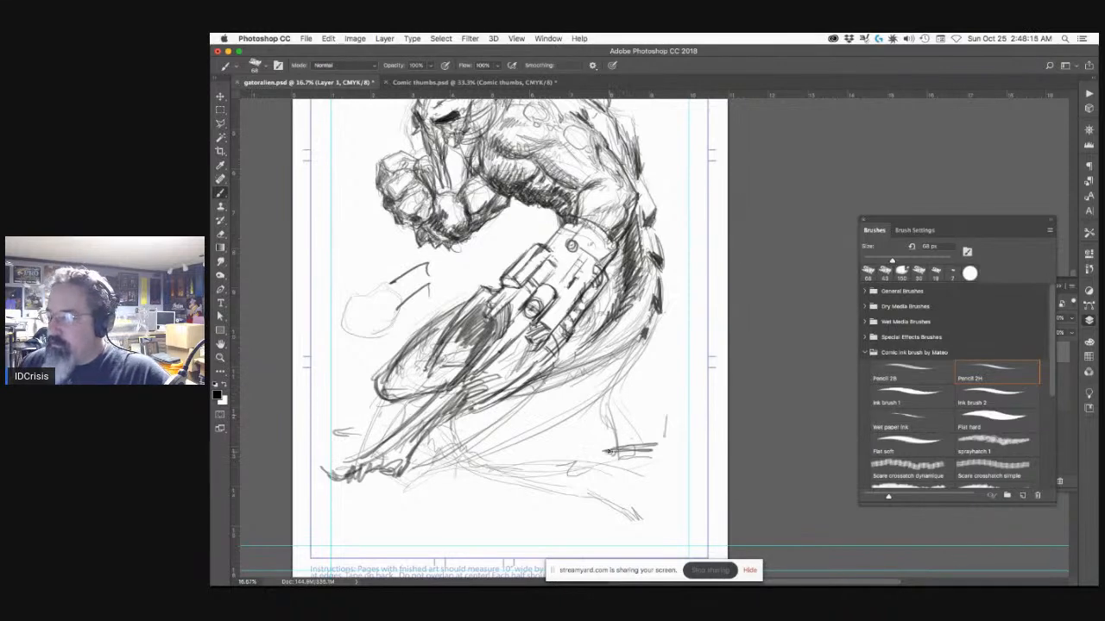
mouse_move(592, 447)
left_mouse_down()
mouse_move(578, 452)
mouse_move(629, 446)
left_mouse_up()
mouse_move(619, 397)
left_mouse_down()
mouse_move(638, 436)
mouse_move(599, 410)
mouse_move(599, 445)
left_mouse_up()
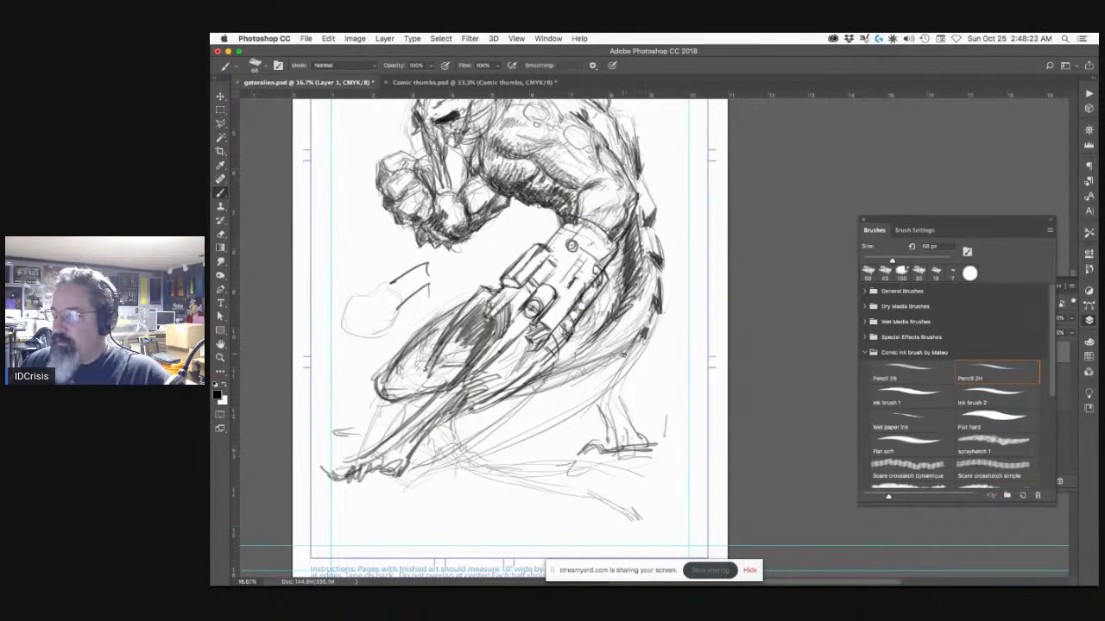
Step: Firm up the tail with a long bold contour, a jagged ridge edge, and a tapered end doubling back along the ground
left_click_drag(623, 359, 395, 485)
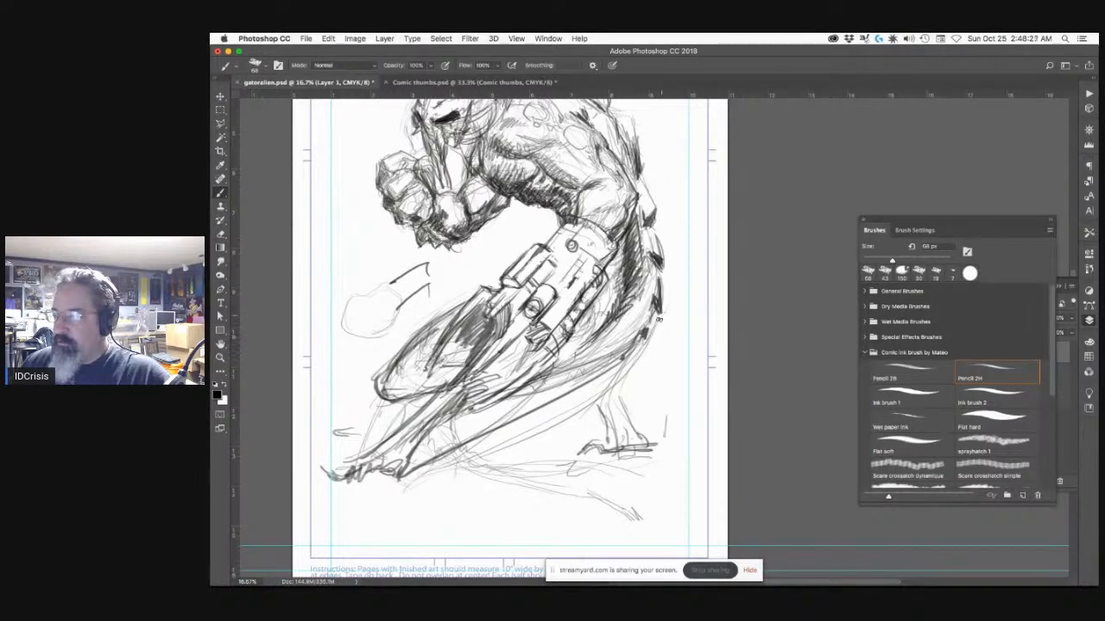
mouse_move(635, 366)
left_mouse_down()
mouse_move(645, 331)
mouse_move(551, 424)
mouse_move(610, 384)
mouse_move(562, 414)
mouse_move(498, 382)
left_mouse_up()
mouse_move(625, 372)
left_mouse_down()
mouse_move(514, 435)
mouse_move(621, 368)
mouse_move(539, 396)
mouse_move(415, 464)
mouse_move(442, 472)
mouse_move(409, 476)
mouse_move(599, 503)
left_mouse_up()
left_click_drag(473, 473, 652, 525)
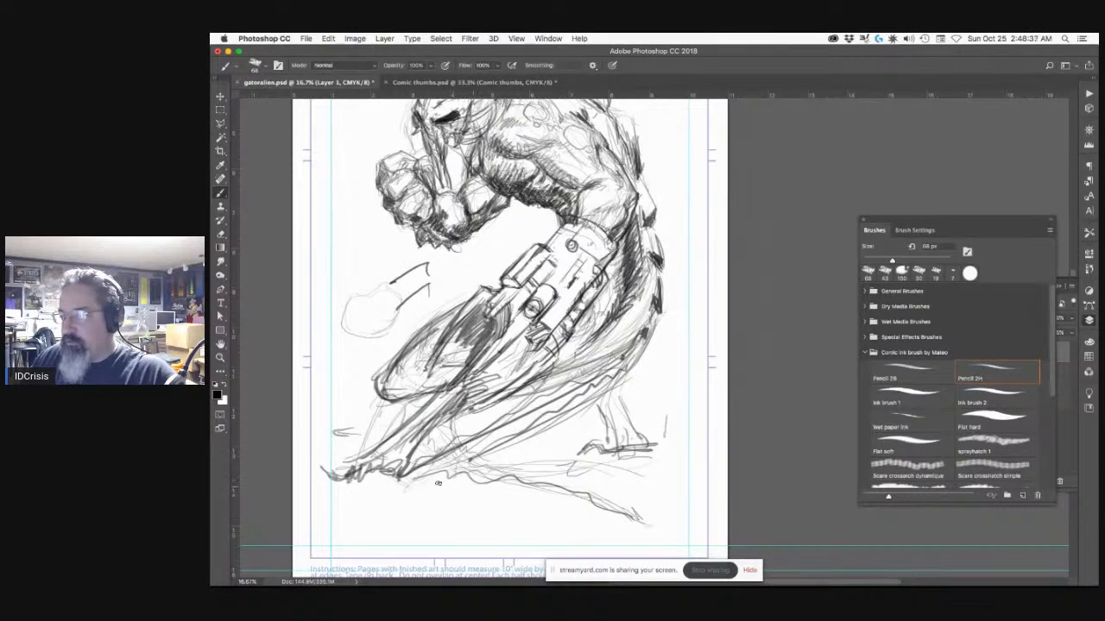
left_click_drag(395, 493, 641, 525)
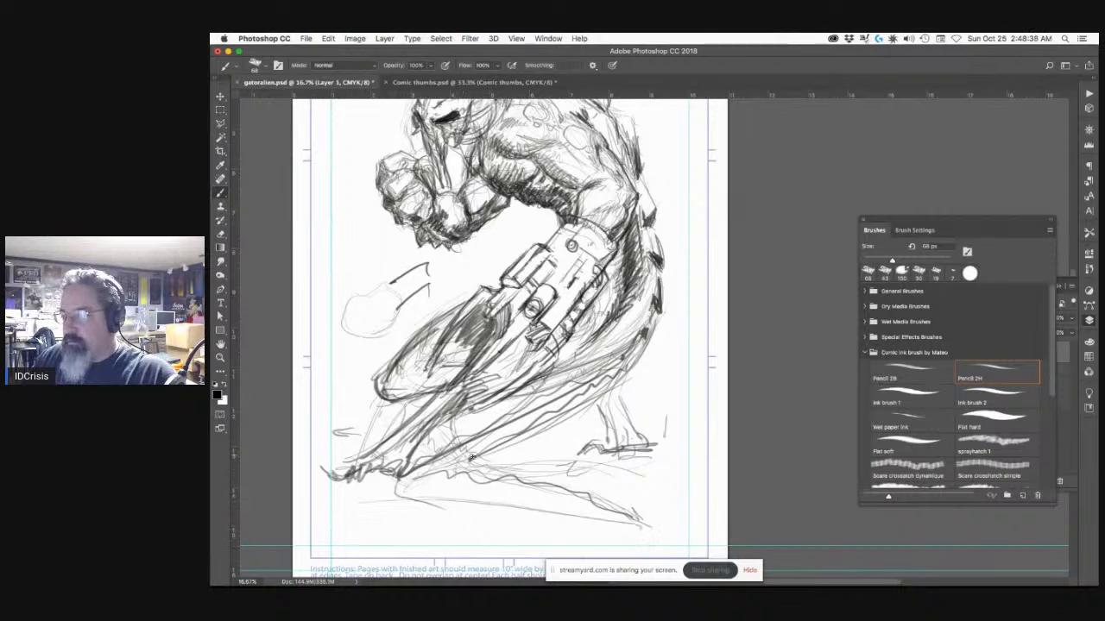
left_click_drag(400, 489, 584, 516)
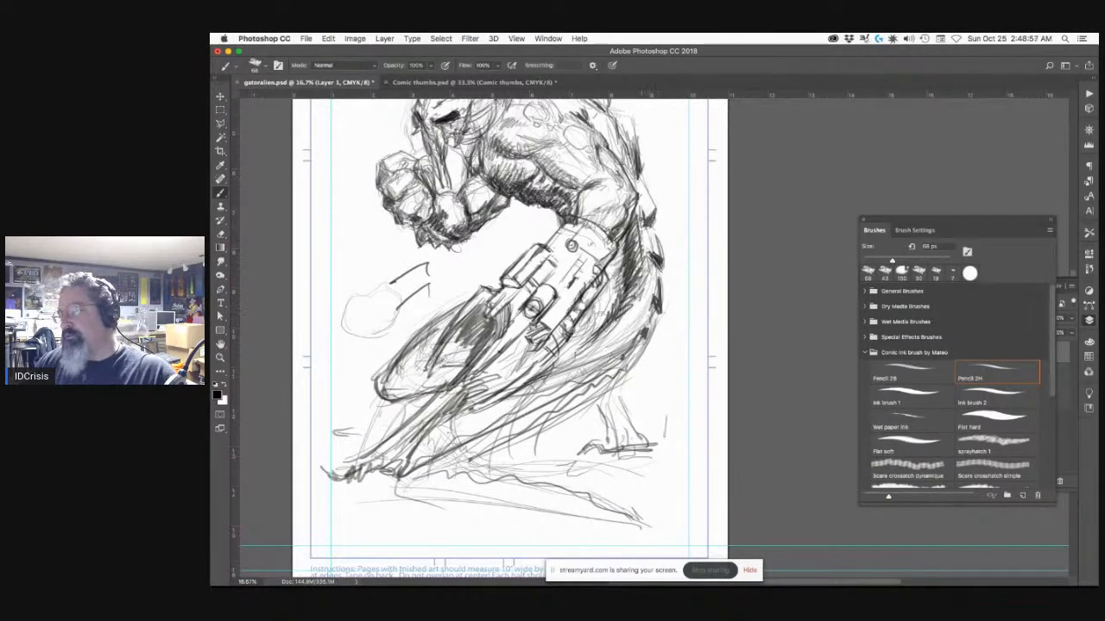
Step: Outline jagged spines along the shoulder and upper back, and add light curved strokes in the space behind them
mouse_move(631, 311)
left_mouse_down()
mouse_move(580, 386)
mouse_move(574, 378)
left_mouse_up()
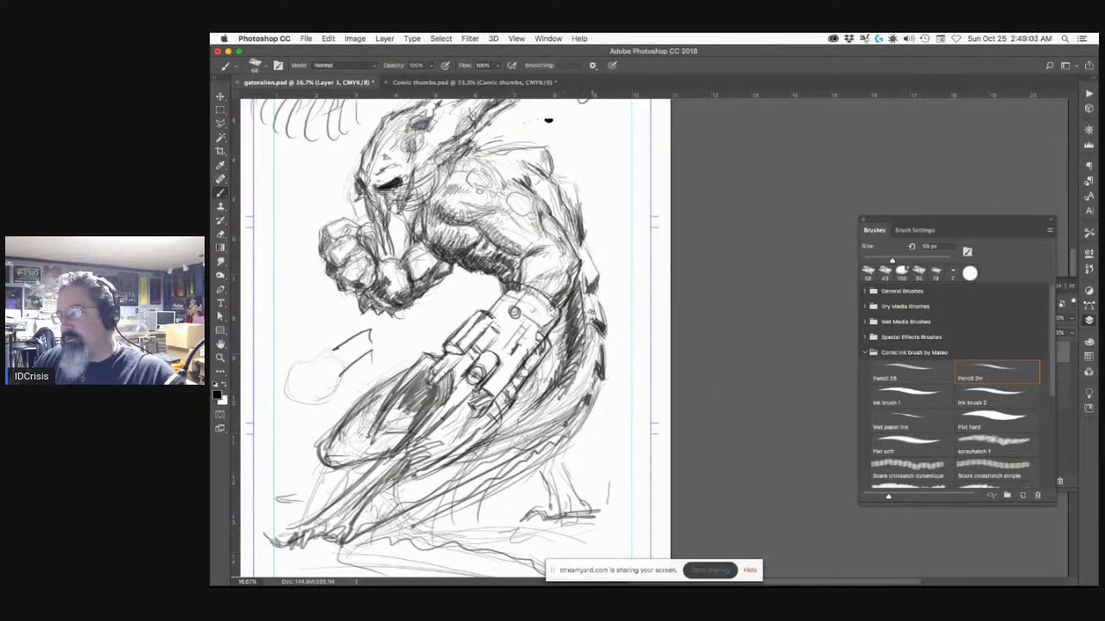
left_click_drag(519, 156, 537, 156)
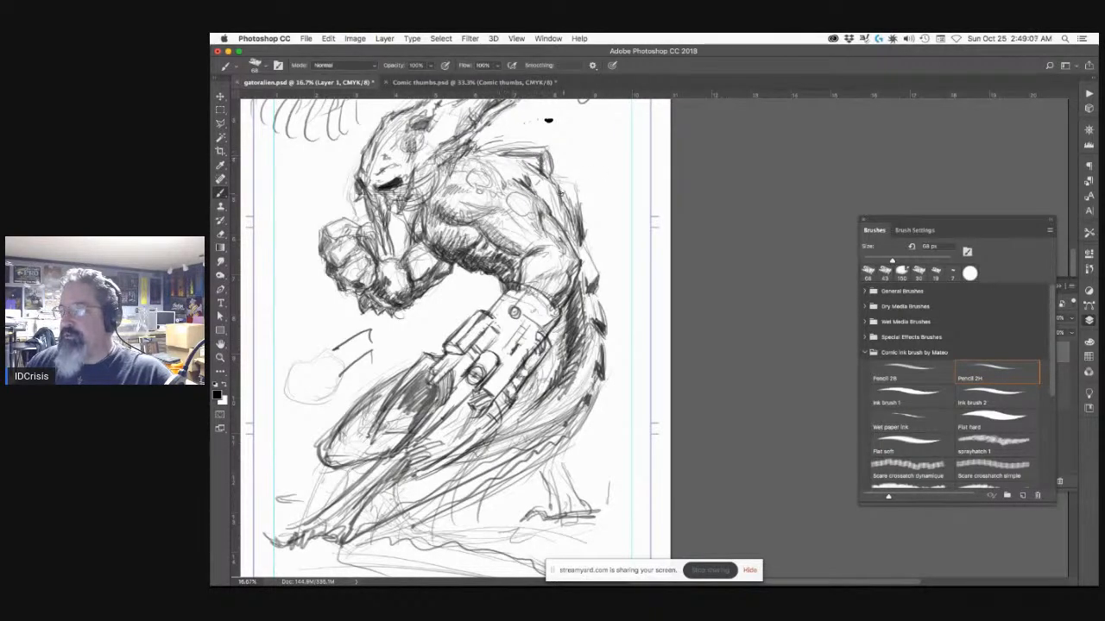
left_click_drag(561, 192, 571, 220)
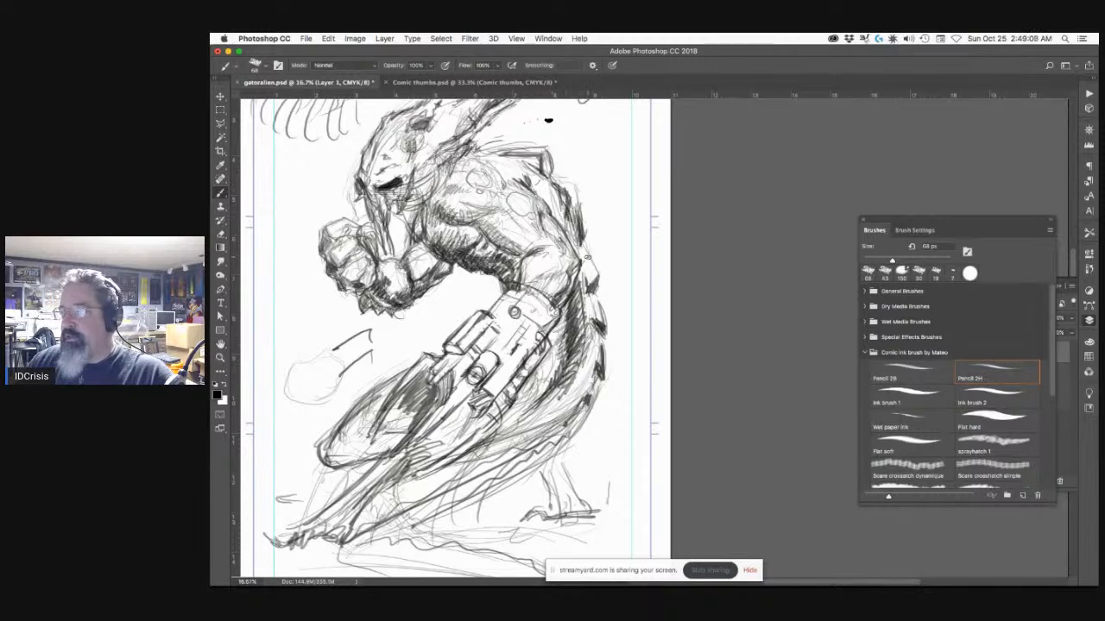
left_click_drag(589, 261, 587, 276)
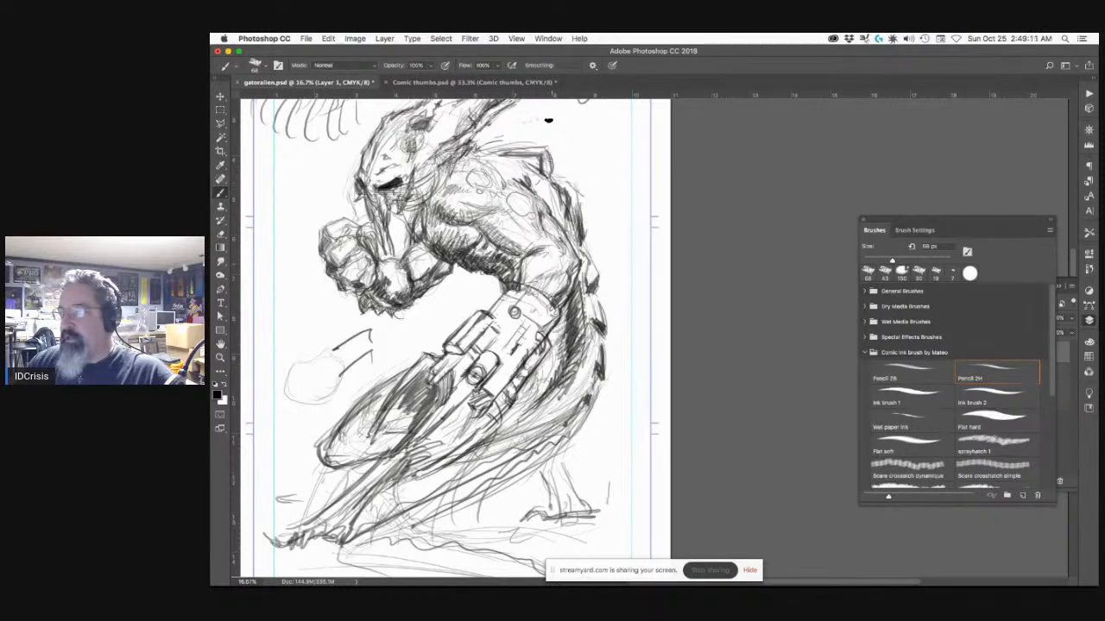
mouse_move(518, 151)
left_mouse_down()
mouse_move(554, 164)
mouse_move(544, 166)
left_mouse_up()
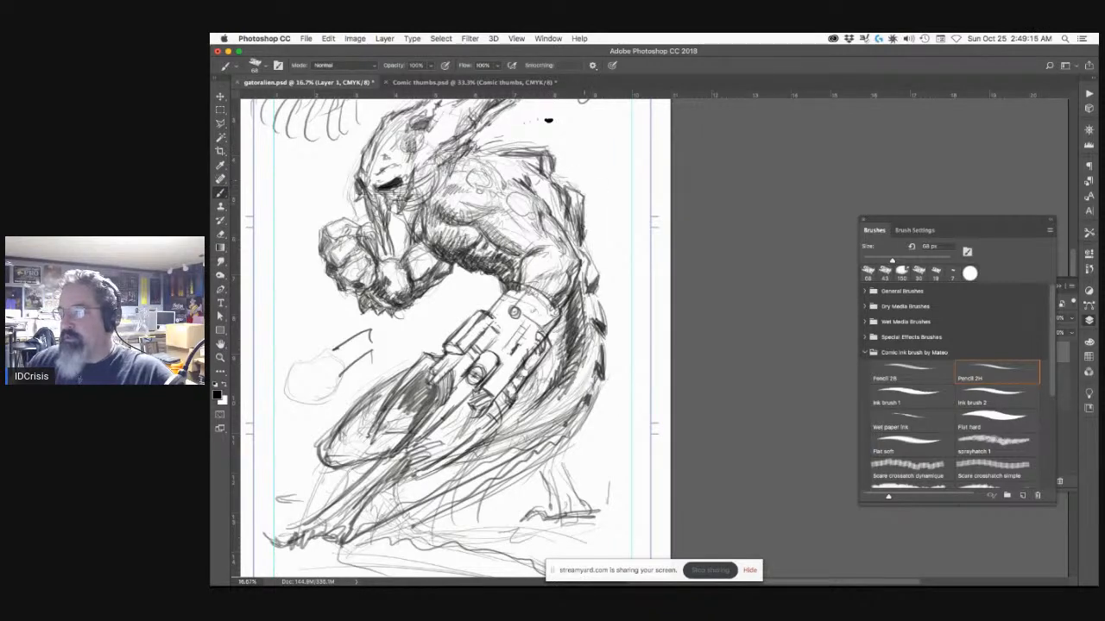
left_click_drag(573, 213, 595, 256)
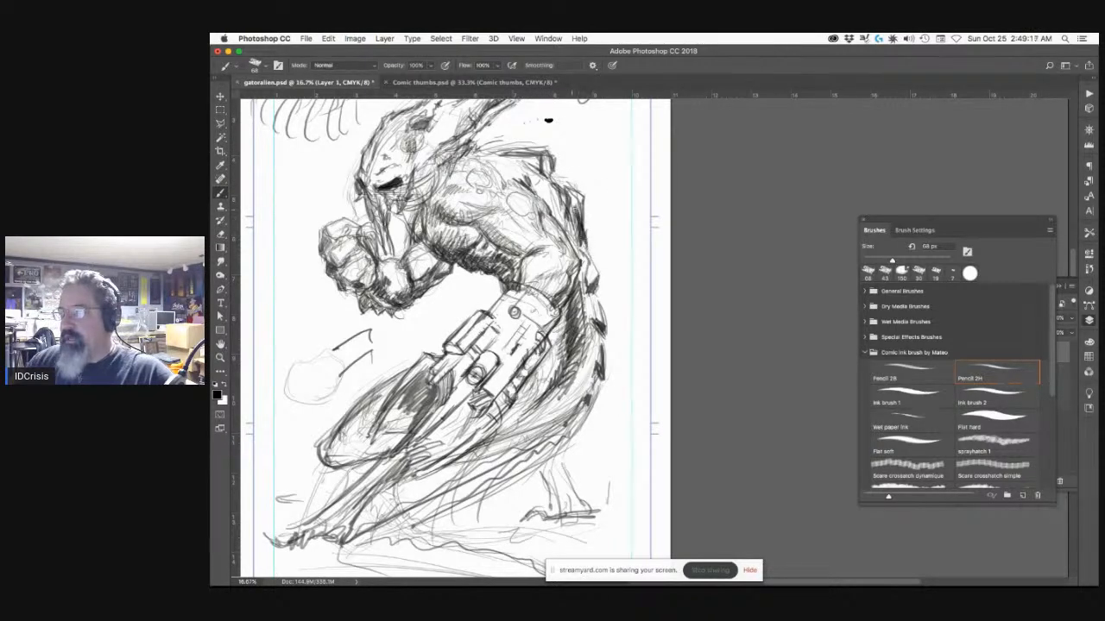
mouse_move(544, 168)
left_mouse_down()
mouse_move(552, 181)
mouse_move(550, 170)
left_mouse_up()
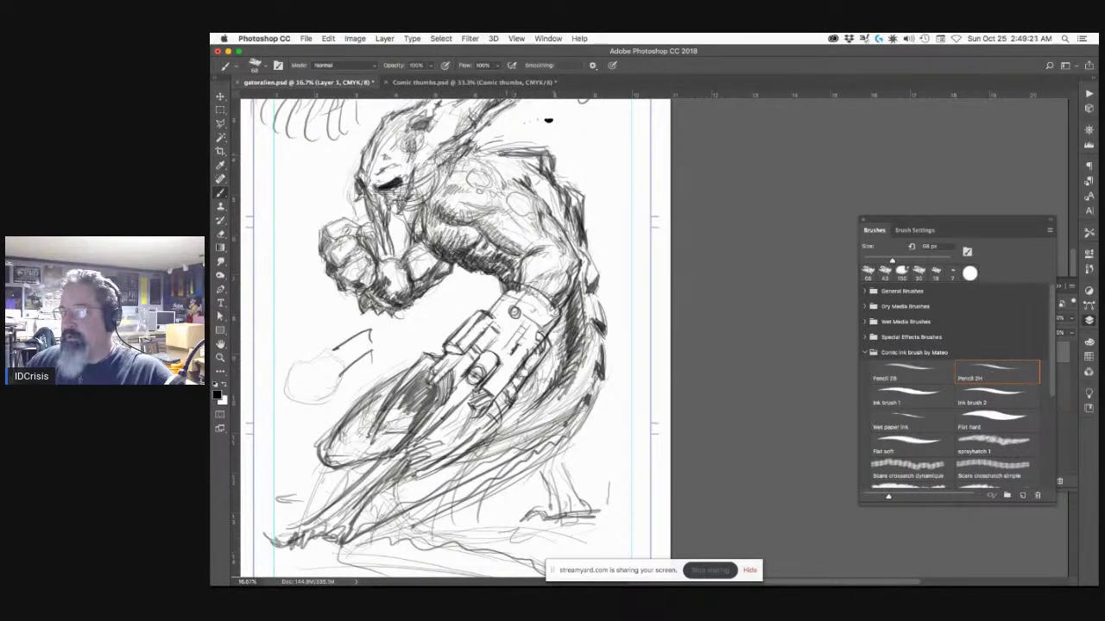
left_click_drag(473, 149, 512, 142)
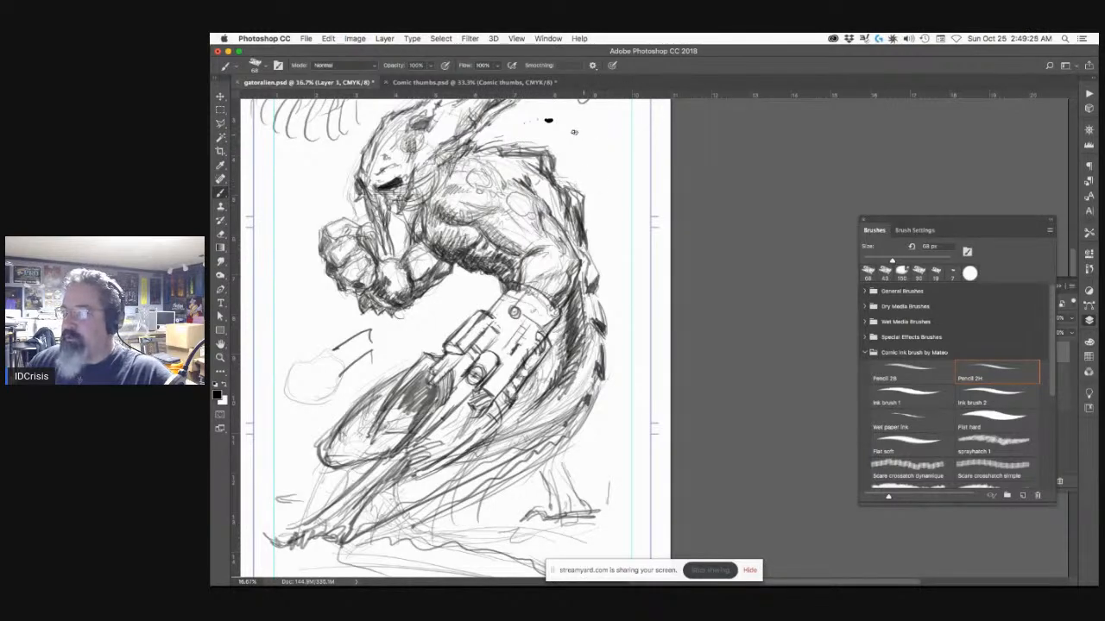
left_click_drag(574, 132, 635, 169)
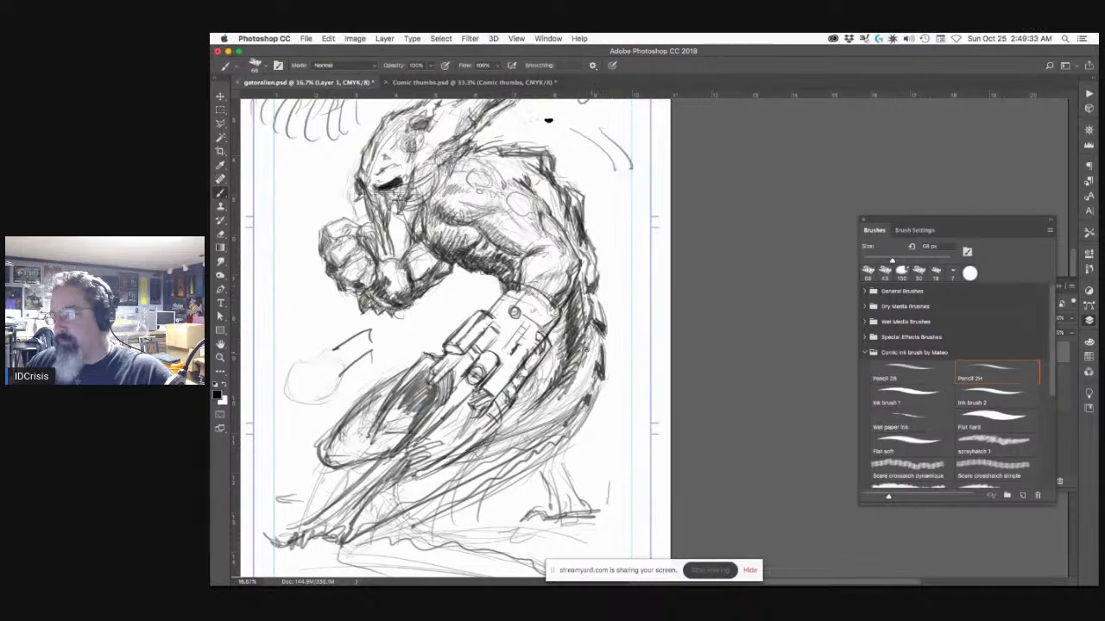
Step: Add ridge strokes along the upper tail and erase the overlapping lines between the tail and the front leg
mouse_move(590, 356)
left_mouse_down()
mouse_move(545, 413)
mouse_move(535, 354)
mouse_move(540, 419)
mouse_move(466, 481)
mouse_move(556, 436)
mouse_move(513, 473)
mouse_move(474, 469)
mouse_move(458, 494)
left_mouse_up()
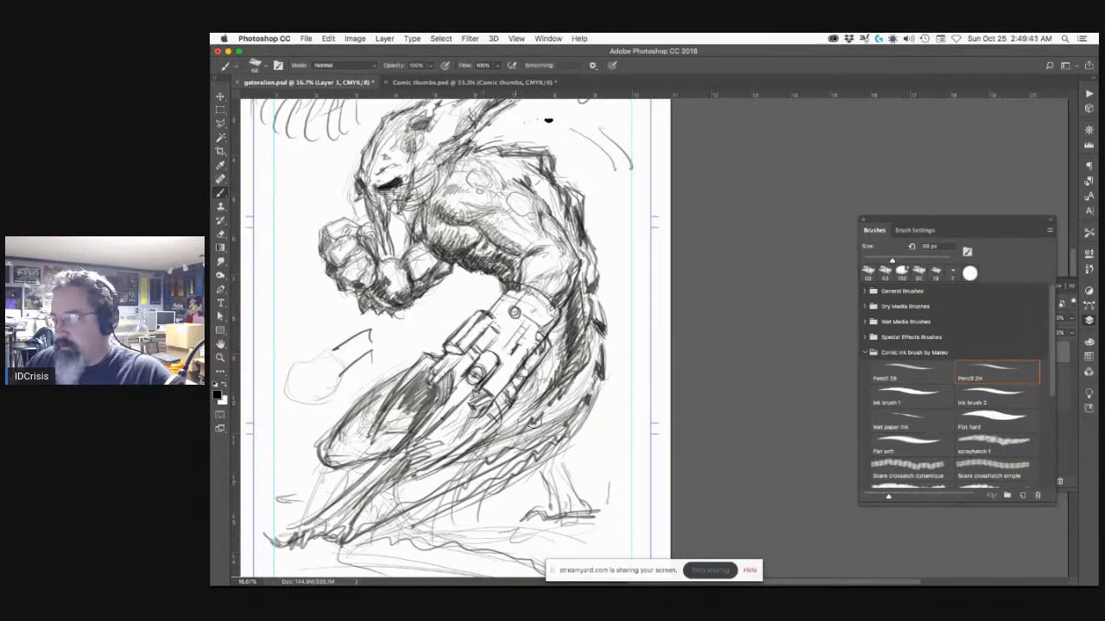
left_click_drag(544, 422, 506, 461)
key("e")
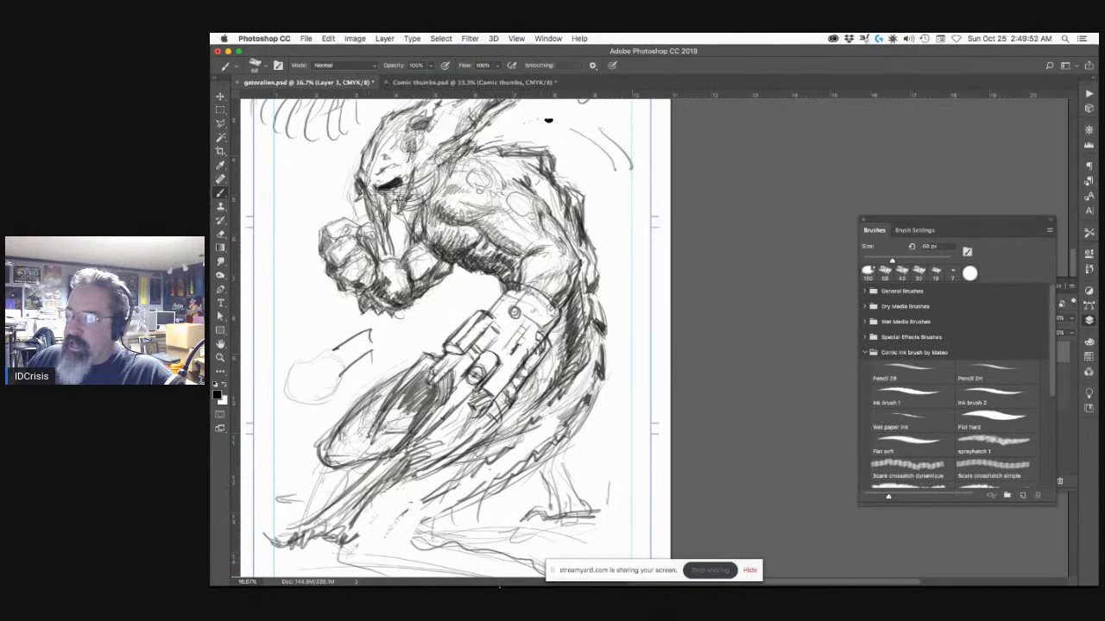
mouse_move(516, 570)
right_click(440, 333)
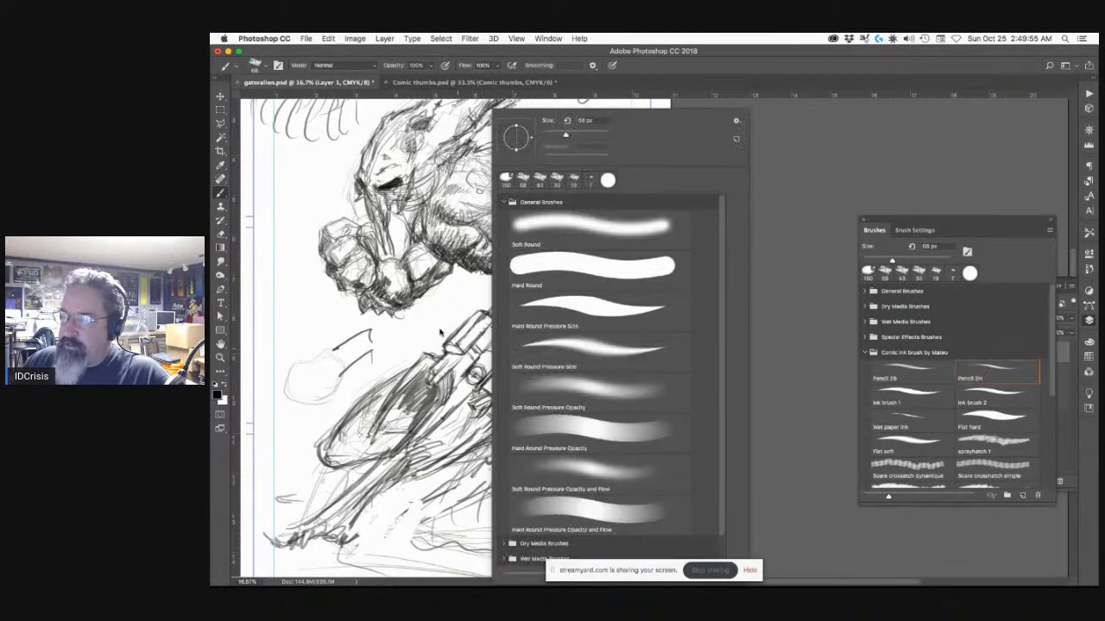
left_click(429, 297)
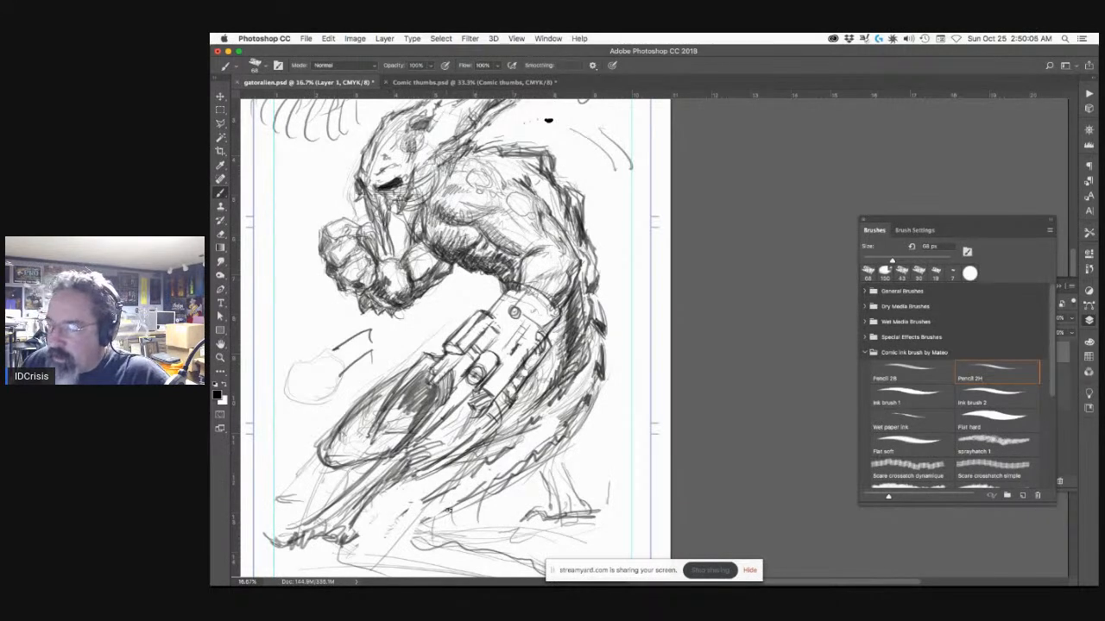
Step: Sketch the lower tail bending back along the ground, with contour strokes, short cross ridges and light hatching near the bend
scroll(601, 394, "down", 4)
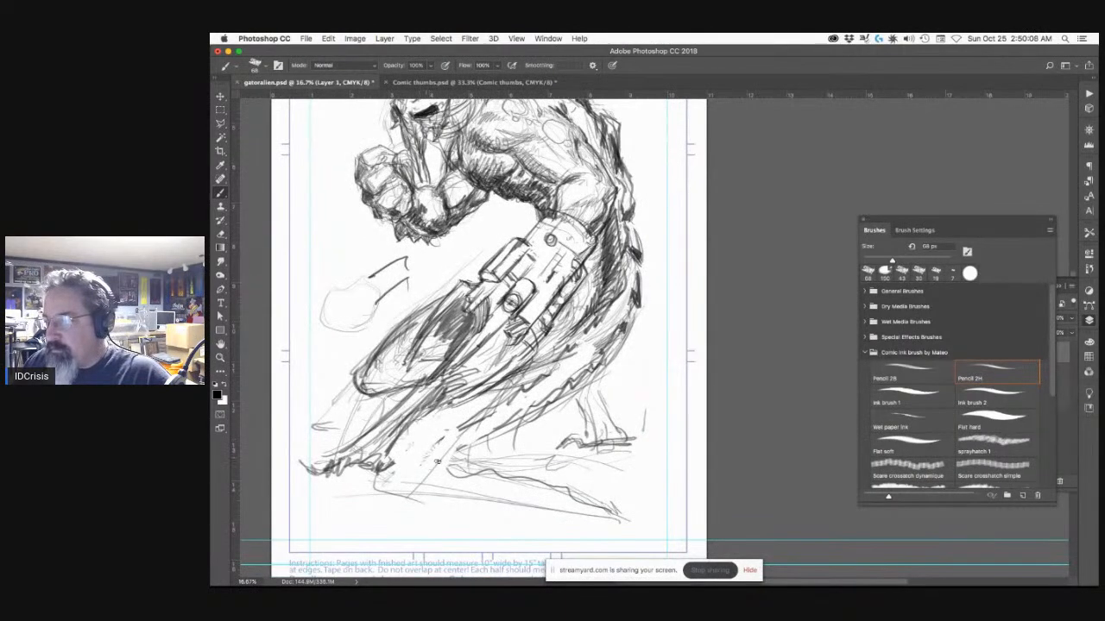
mouse_move(428, 453)
left_mouse_down()
mouse_move(581, 501)
mouse_move(509, 485)
mouse_move(396, 480)
mouse_move(400, 490)
left_mouse_up()
mouse_move(430, 461)
left_mouse_down()
mouse_move(462, 484)
mouse_move(484, 471)
mouse_move(495, 493)
mouse_move(521, 480)
mouse_move(468, 488)
left_mouse_up()
mouse_move(543, 491)
left_mouse_down()
mouse_move(456, 450)
mouse_move(428, 456)
mouse_move(454, 464)
mouse_move(441, 441)
mouse_move(517, 431)
left_mouse_up()
mouse_move(412, 460)
left_mouse_down()
mouse_move(477, 428)
mouse_move(410, 458)
mouse_move(479, 439)
mouse_move(420, 460)
left_mouse_up()
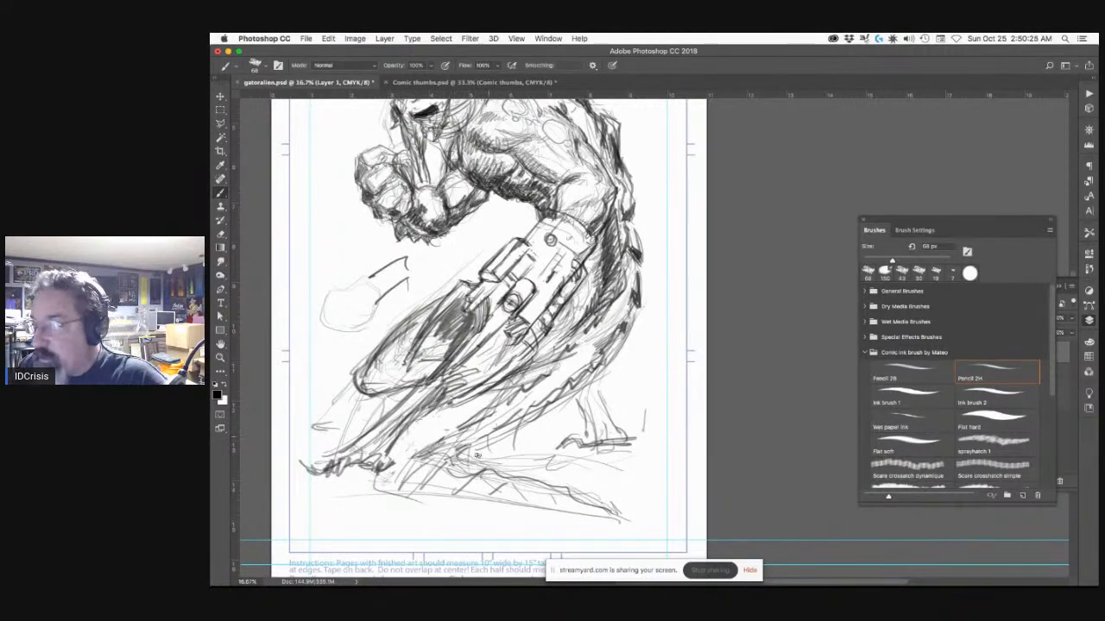
left_click_drag(520, 415, 508, 448)
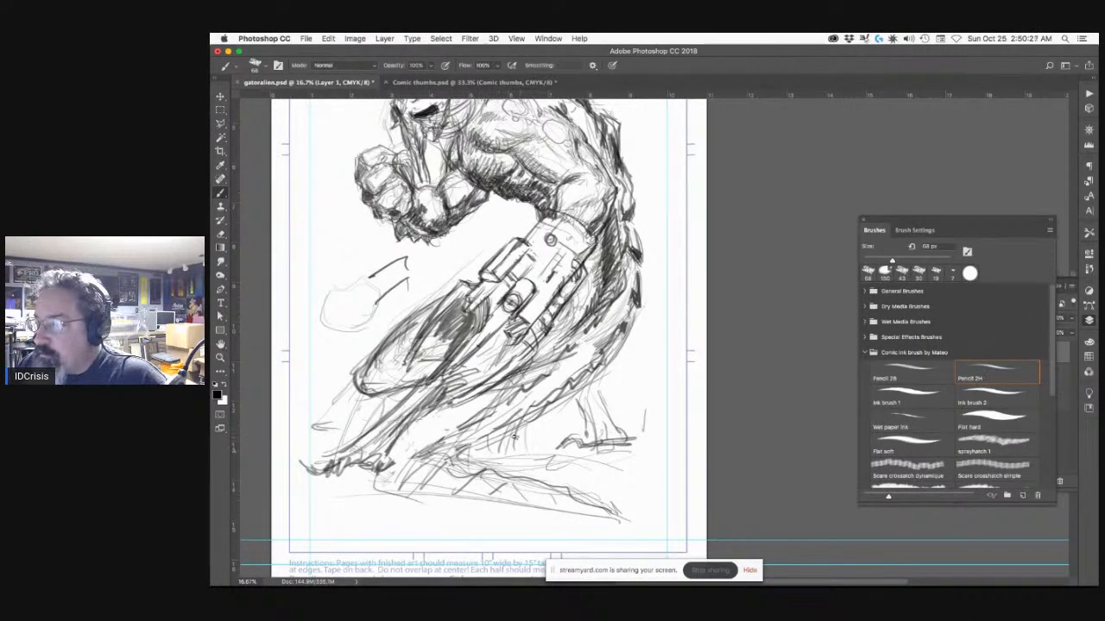
left_click_drag(527, 454, 609, 485)
left_click_drag(460, 454, 559, 475)
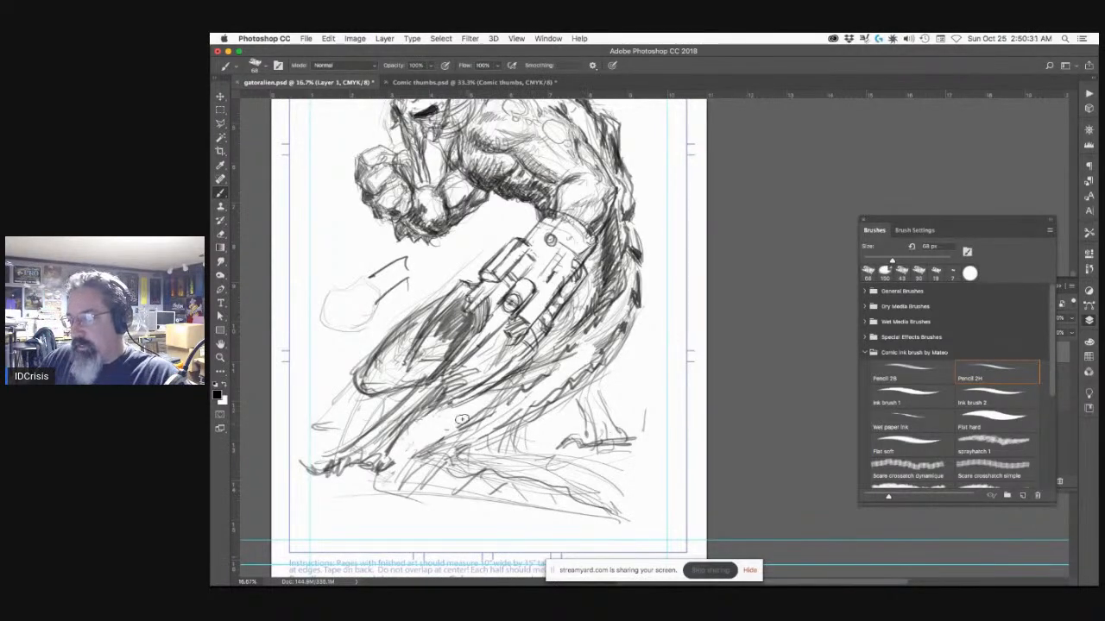
Step: Erase the tail's bend beside the front foot and the overlapping strokes along the inner edge of the lower tail
mouse_move(409, 465)
left_mouse_down()
mouse_move(432, 464)
mouse_move(404, 505)
mouse_move(410, 464)
mouse_move(394, 488)
mouse_move(440, 498)
left_mouse_up()
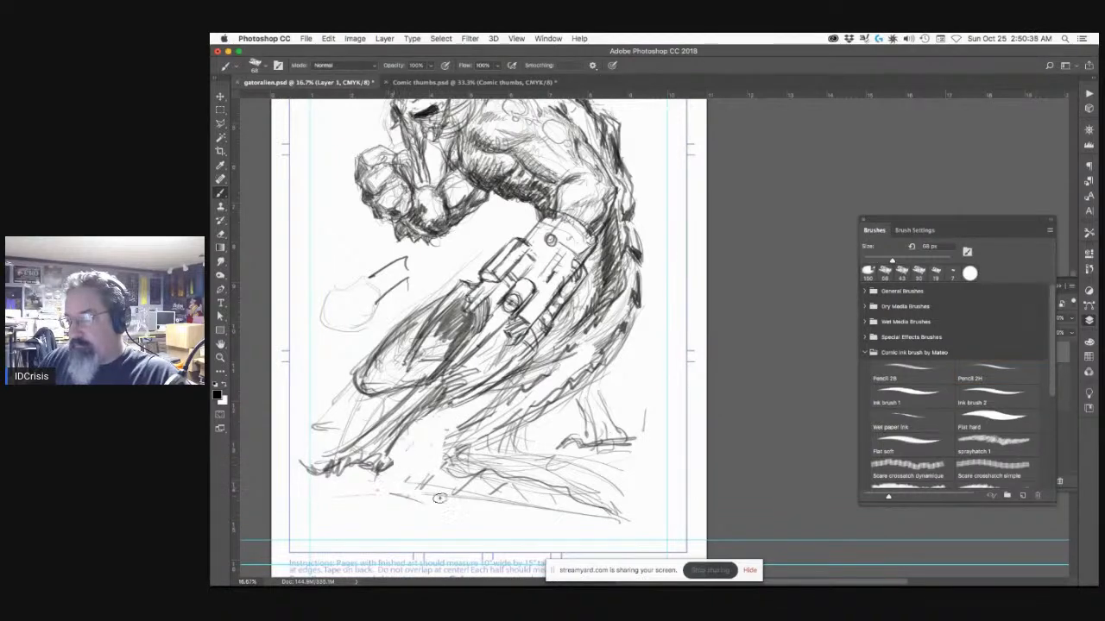
mouse_move(520, 491)
left_mouse_down()
mouse_move(456, 490)
mouse_move(423, 469)
left_mouse_up()
mouse_move(520, 446)
left_mouse_down()
mouse_move(492, 446)
mouse_move(581, 465)
mouse_move(616, 501)
mouse_move(612, 494)
left_mouse_up()
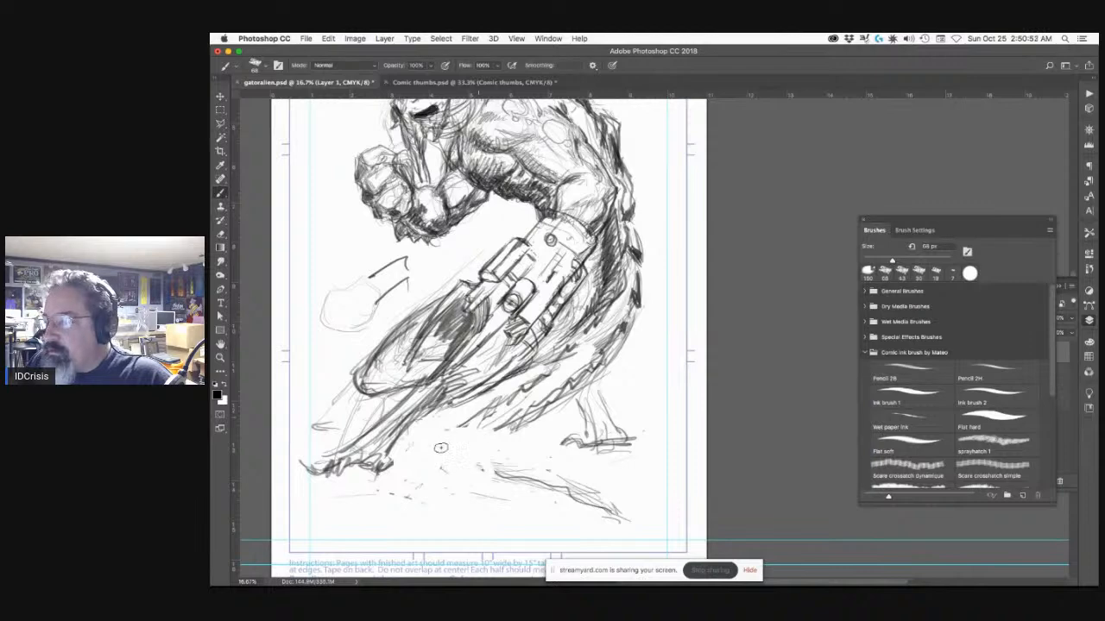
mouse_move(461, 580)
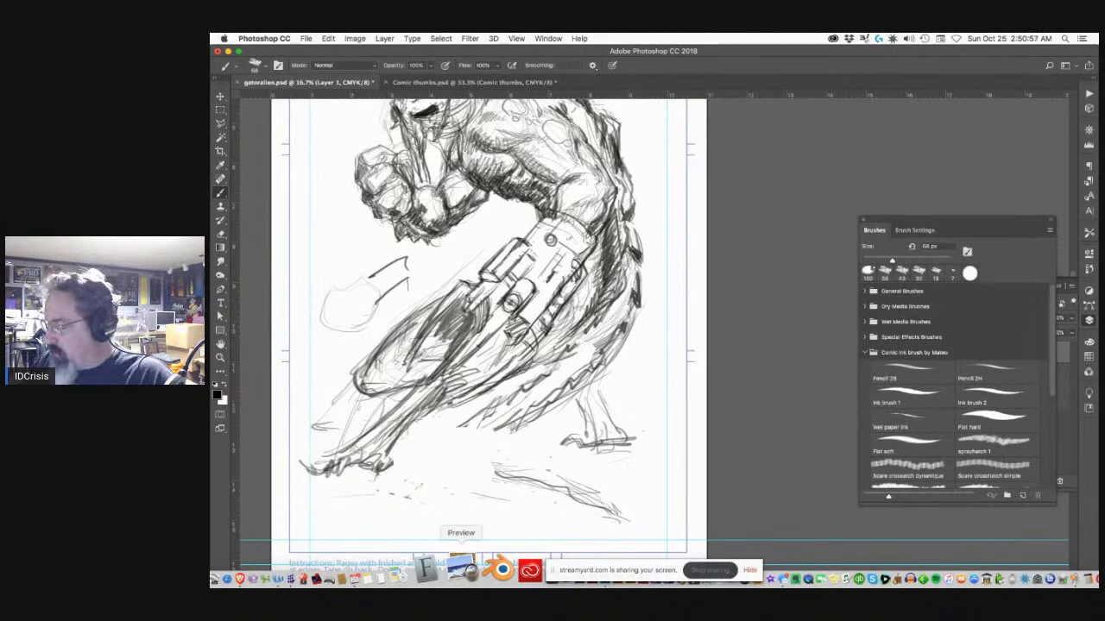
left_click_drag(443, 428, 518, 388)
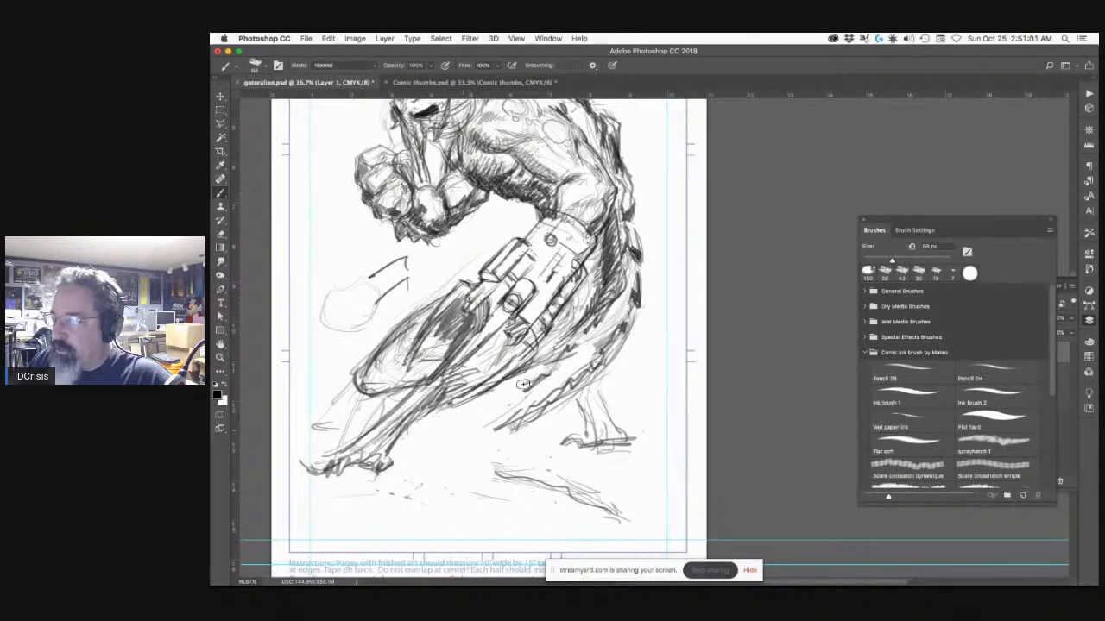
Step: Redraw the lower tail's inner edge and extend light contour strokes along the ground for the tail end
mouse_move(471, 580)
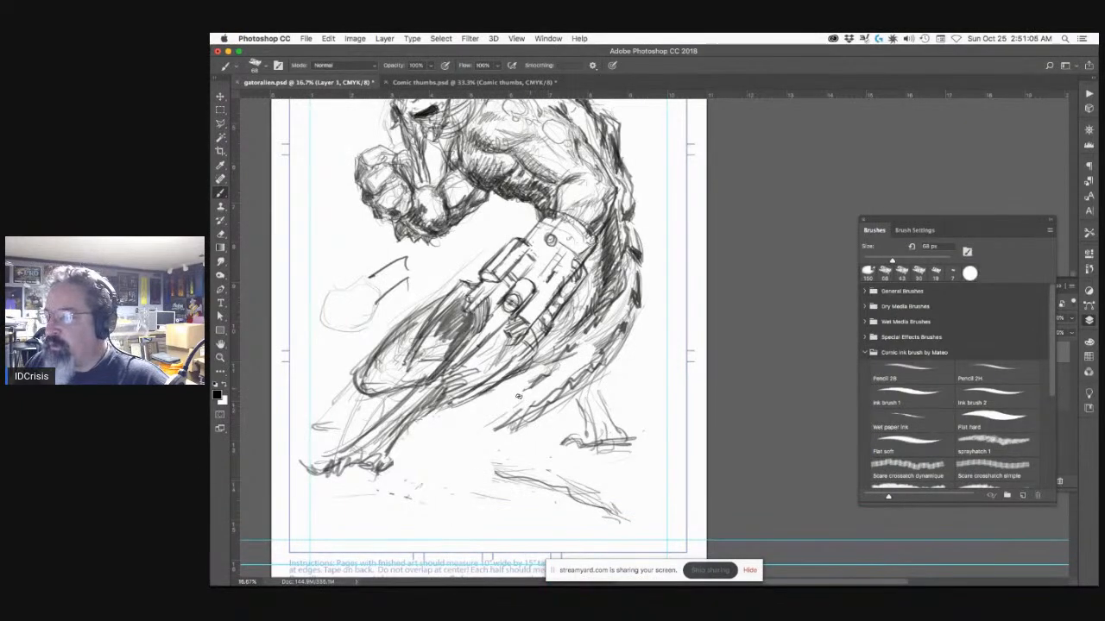
left_click_drag(499, 424, 527, 393)
left_click_drag(481, 435, 520, 400)
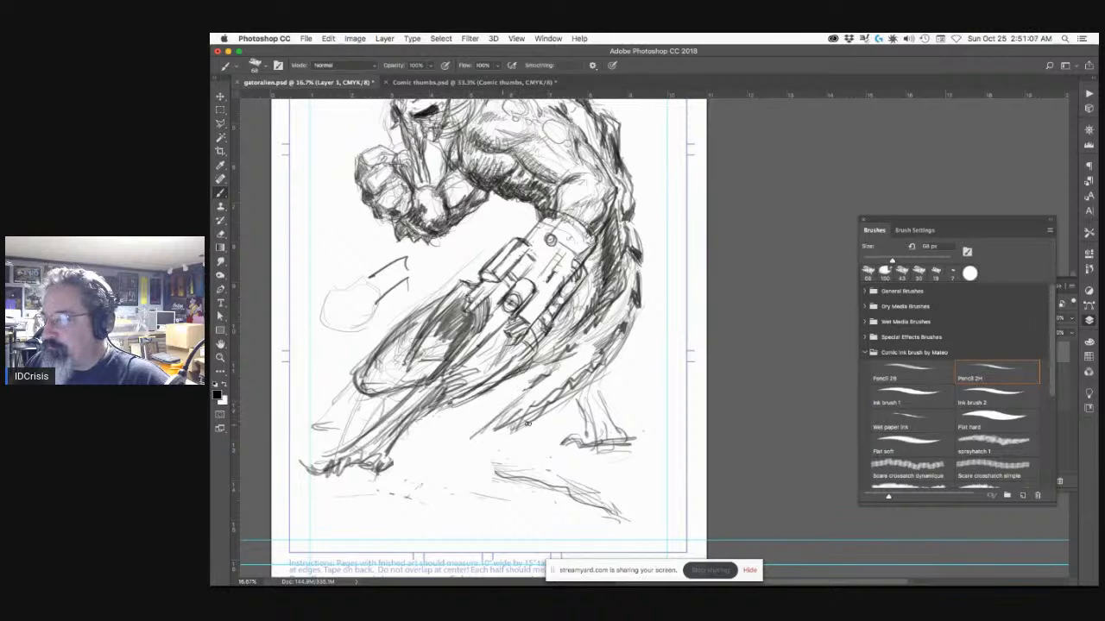
mouse_move(475, 448)
left_mouse_down()
mouse_move(545, 450)
mouse_move(628, 482)
left_mouse_up()
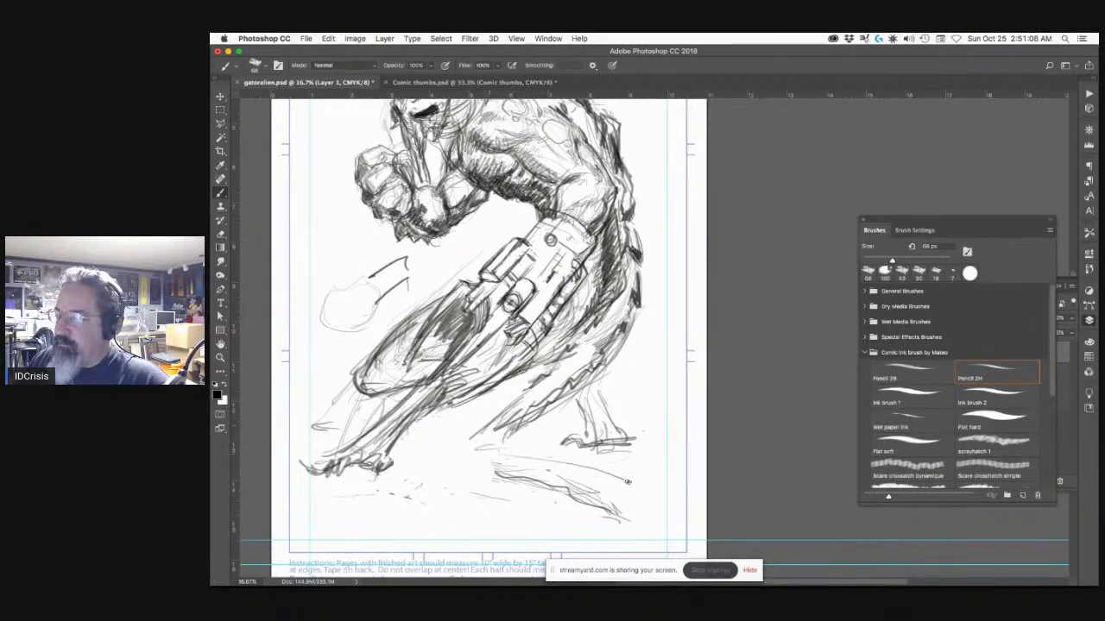
mouse_move(498, 446)
left_mouse_down()
mouse_move(600, 483)
mouse_move(542, 458)
mouse_move(593, 467)
mouse_move(437, 449)
left_mouse_up()
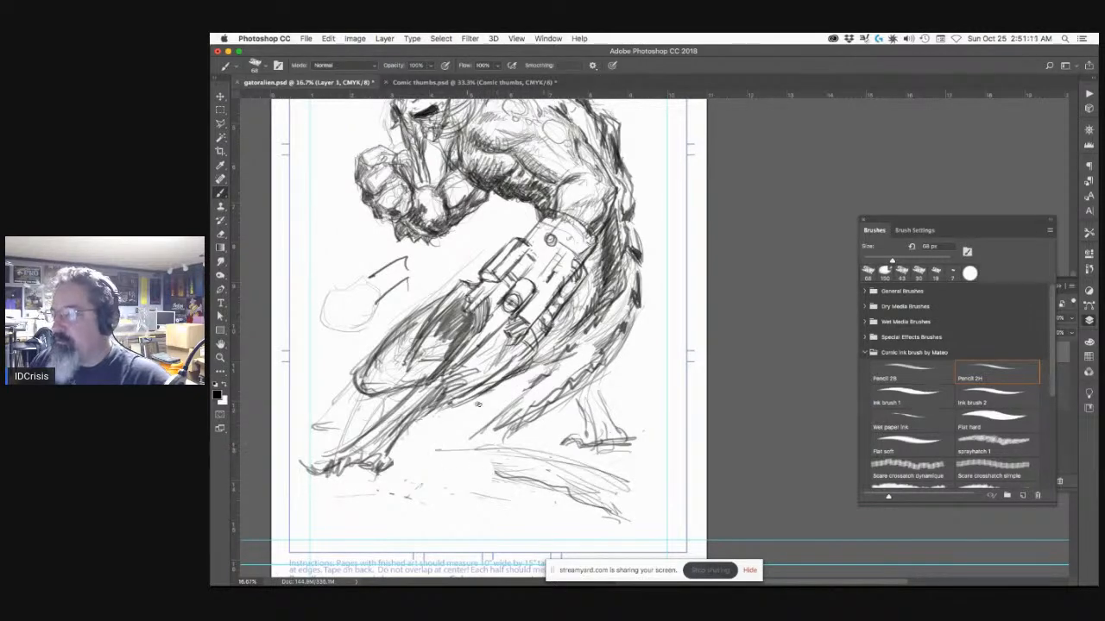
left_click_drag(652, 314, 613, 347)
Step: Erase the lower end of the tail and the leftover tail strokes along the ground
key("super+minus")
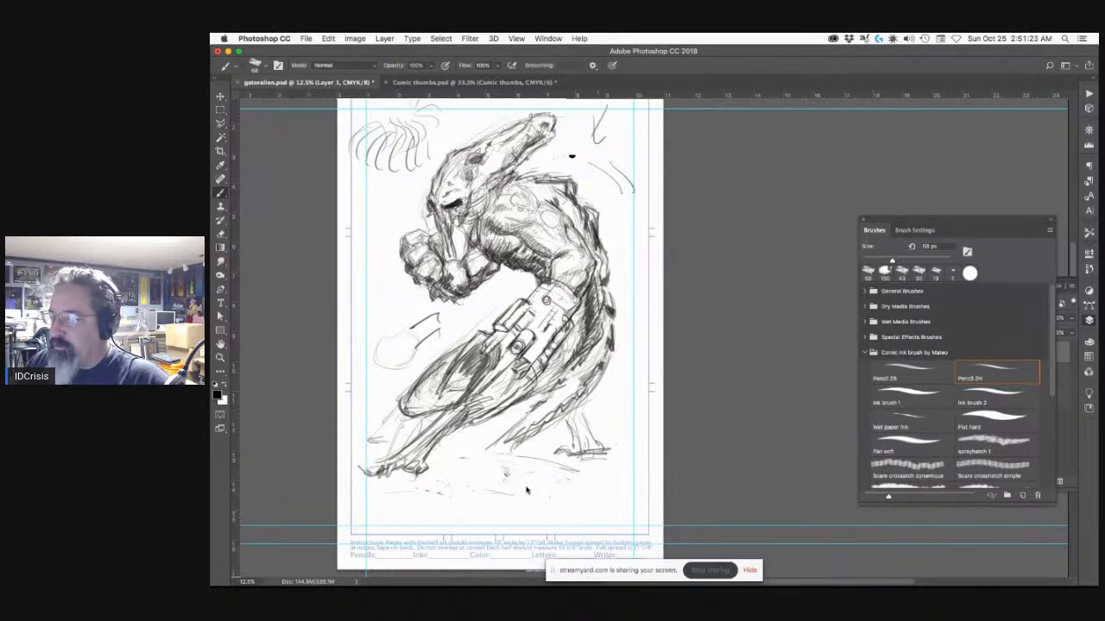
left_click_drag(504, 444, 540, 407)
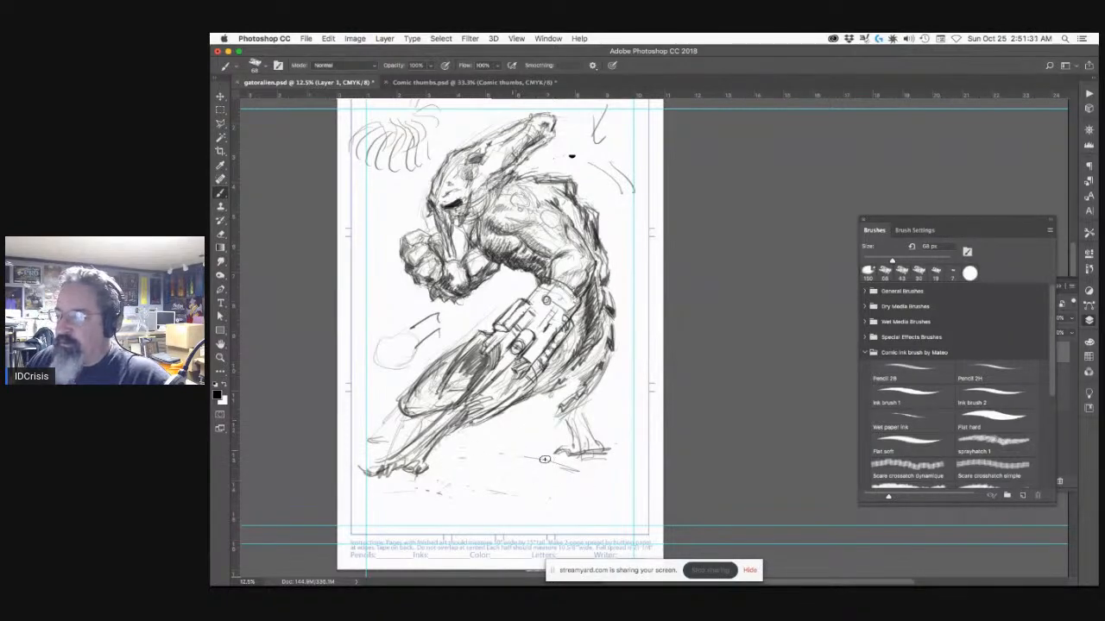
mouse_move(533, 577)
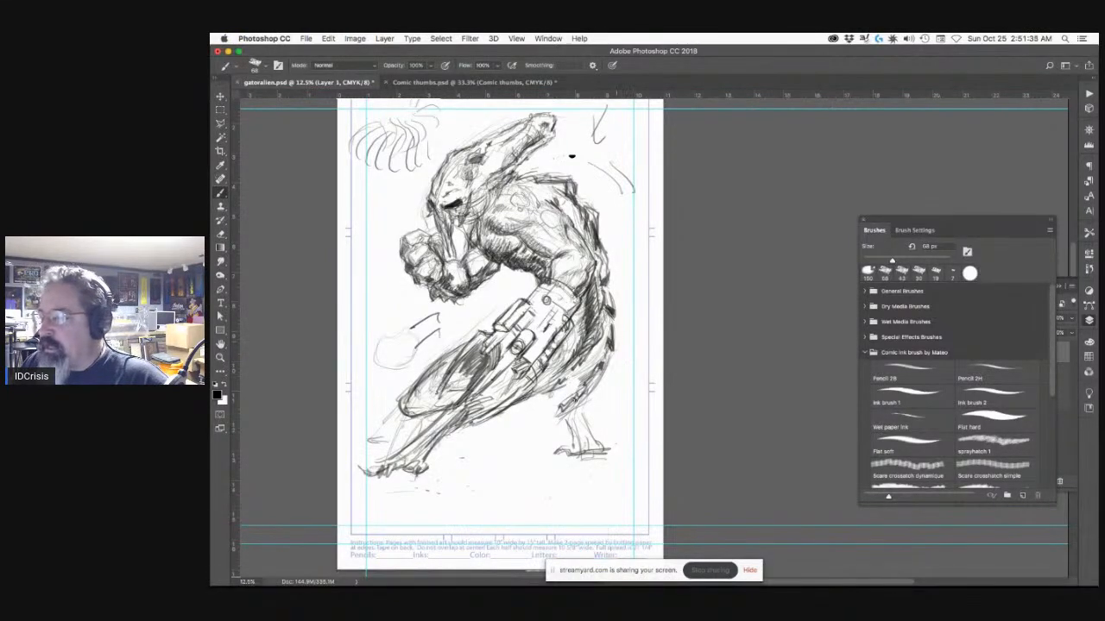
left_click(544, 400)
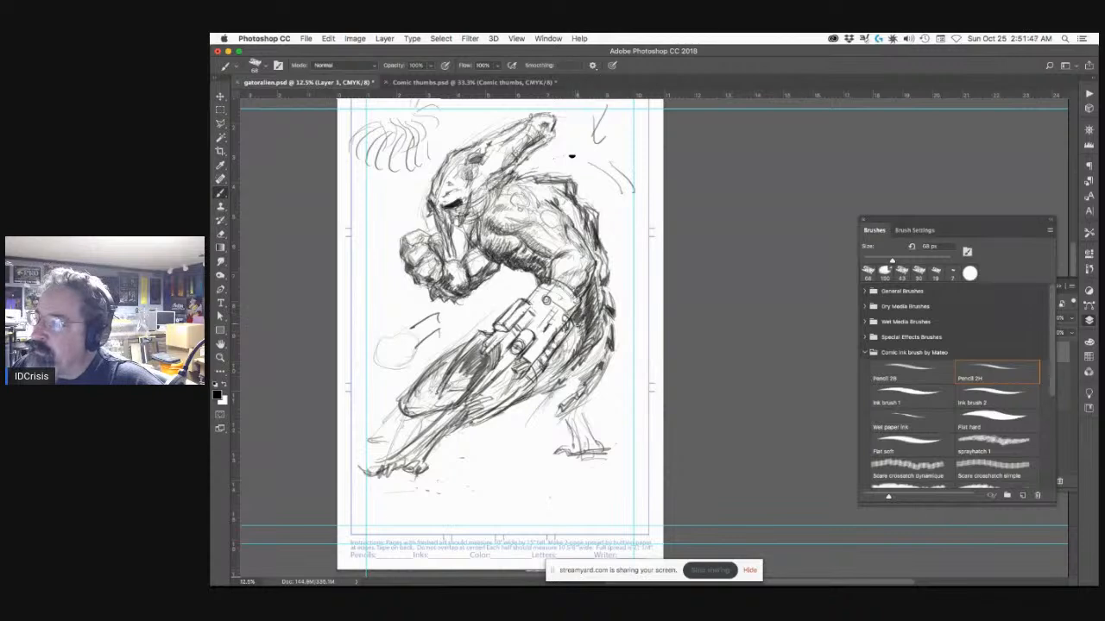
Step: Darken the shadow on the body directly behind the mechanical forearm with dense diagonal pencil strokes
left_click_drag(578, 328, 552, 376)
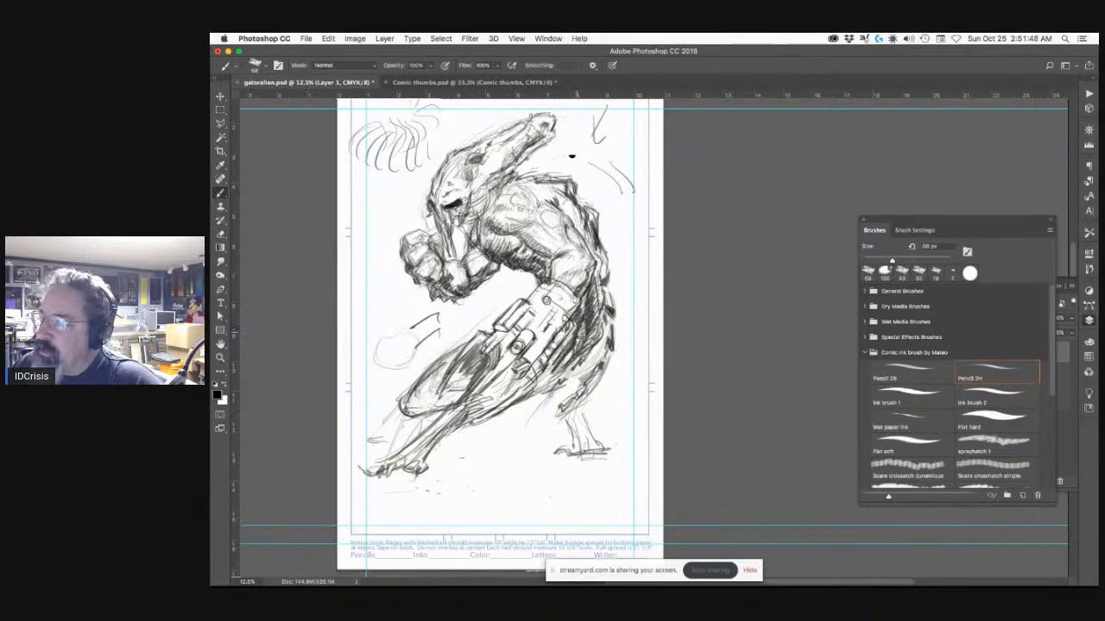
mouse_move(587, 295)
left_mouse_down()
mouse_move(576, 351)
mouse_move(566, 351)
left_mouse_up()
mouse_move(582, 328)
left_mouse_down()
mouse_move(557, 360)
mouse_move(564, 345)
left_mouse_up()
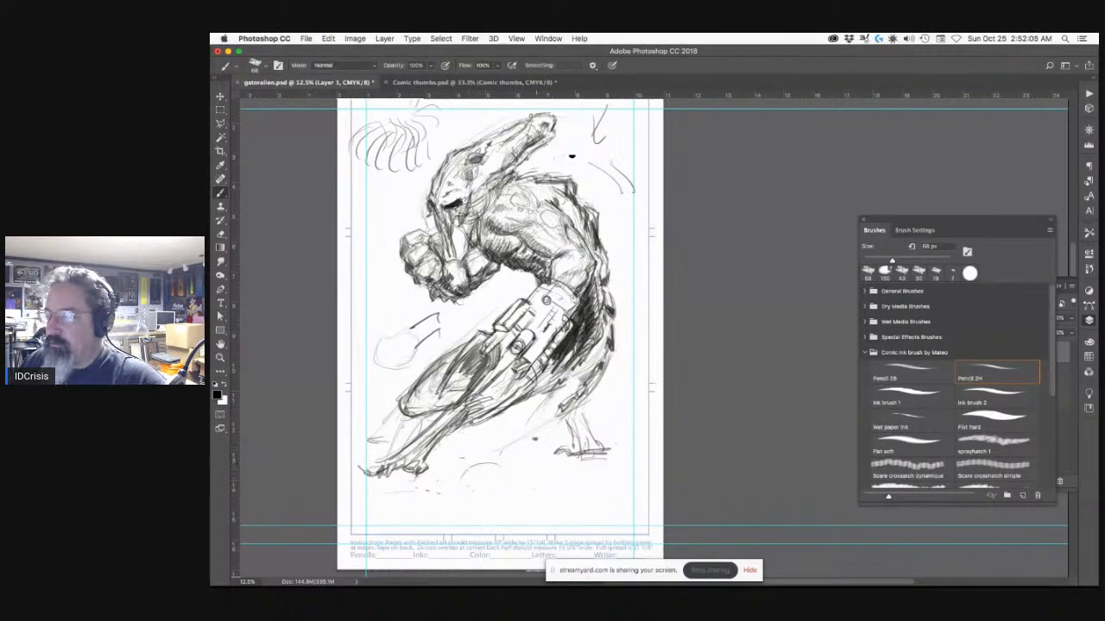
Step: Sketch two light contours descending from beneath the body to the ground, with loose curved strokes at their base
left_click_drag(475, 461, 541, 393)
mouse_move(516, 458)
left_mouse_down()
mouse_move(578, 399)
mouse_move(522, 452)
left_mouse_up()
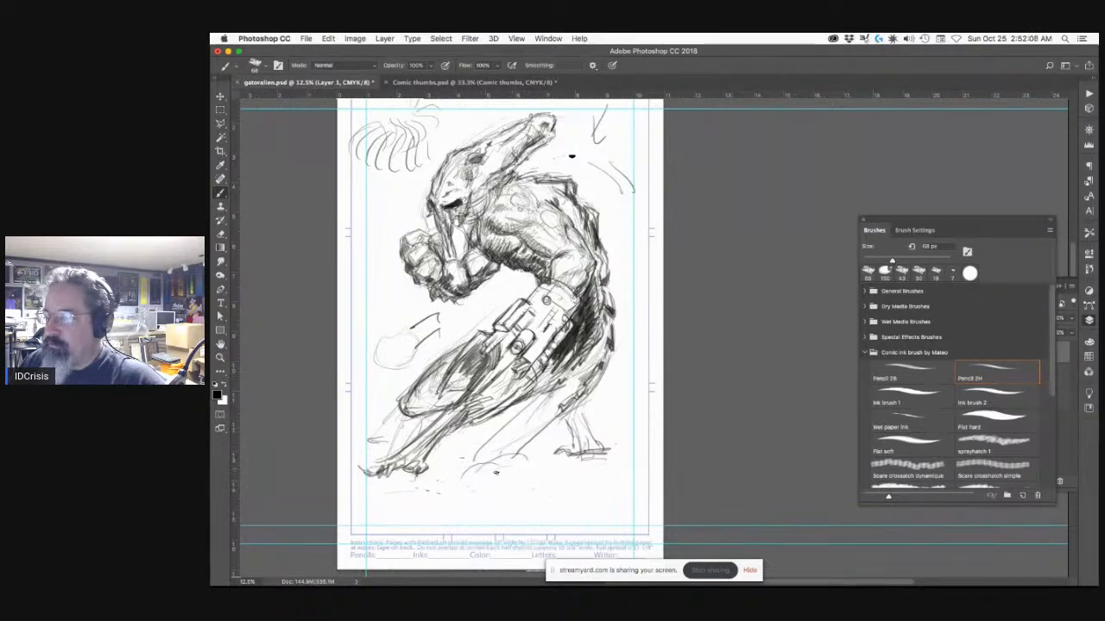
mouse_move(479, 473)
left_mouse_down()
mouse_move(524, 448)
mouse_move(514, 464)
mouse_move(573, 480)
left_mouse_up()
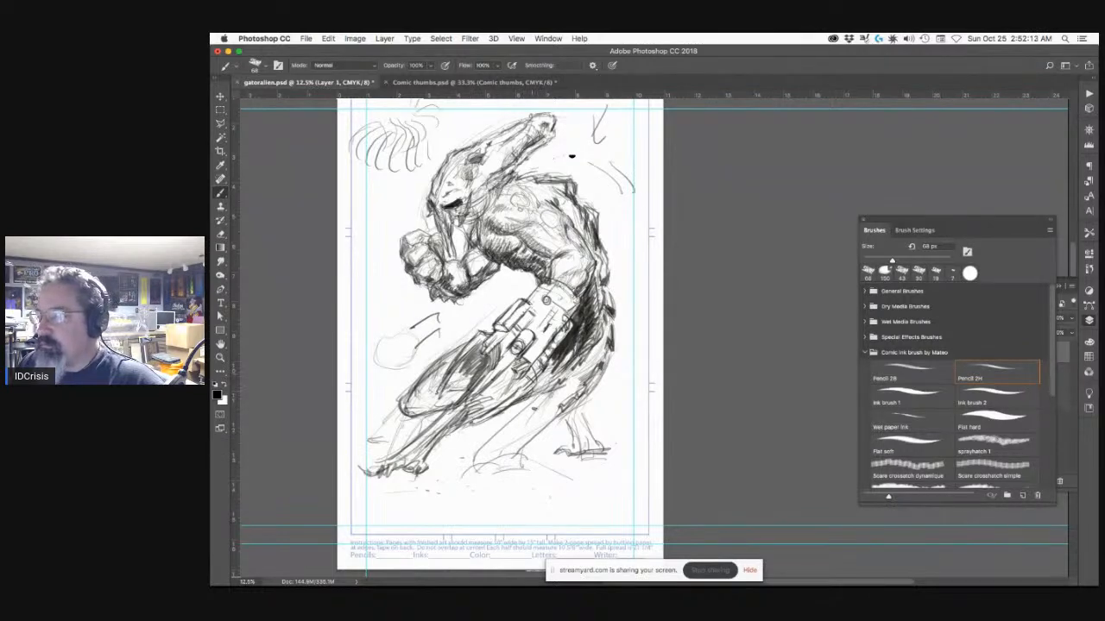
Step: Fill the new descending form with dark diagonal hatching, crosshatch it, and carry the strokes up toward the tail
left_click_drag(533, 394, 509, 423)
left_click_drag(565, 402, 480, 452)
left_click_drag(540, 431, 485, 463)
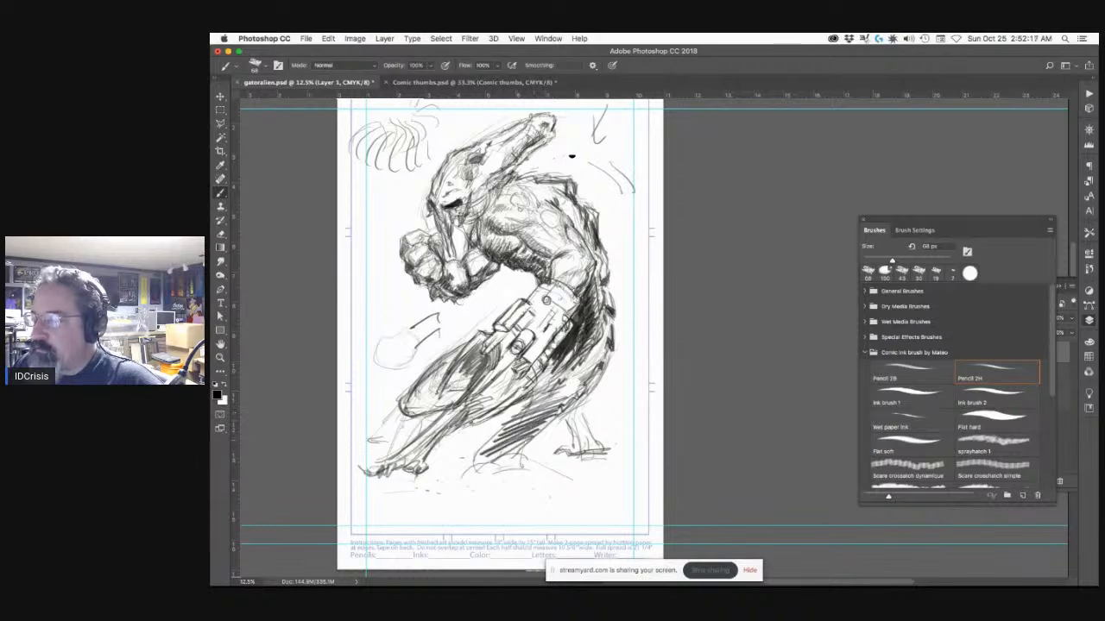
left_click_drag(516, 427, 500, 459)
mouse_move(529, 408)
left_mouse_down()
mouse_move(500, 455)
mouse_move(507, 448)
left_mouse_up()
mouse_move(564, 385)
left_mouse_down()
mouse_move(525, 439)
mouse_move(543, 413)
left_mouse_up()
left_click_drag(581, 372, 569, 385)
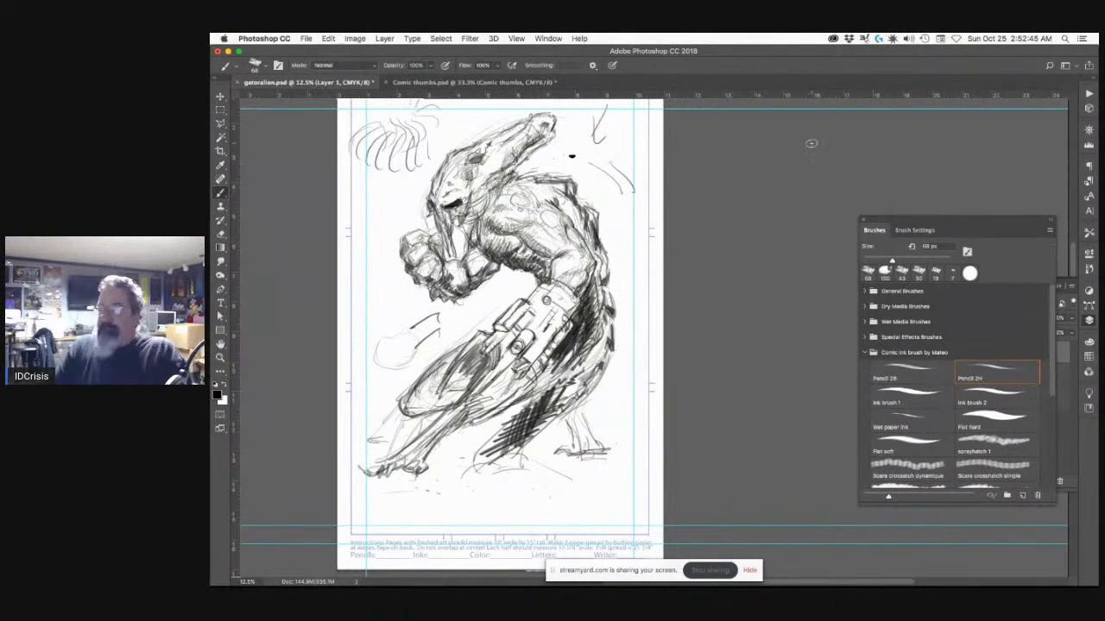
Step: Shade the large blade shape below the mechanical forearm with heavy dark strokes, leaving light streaks along its length
scroll(684, 146, "up", 1)
left_click_drag(386, 413, 424, 397)
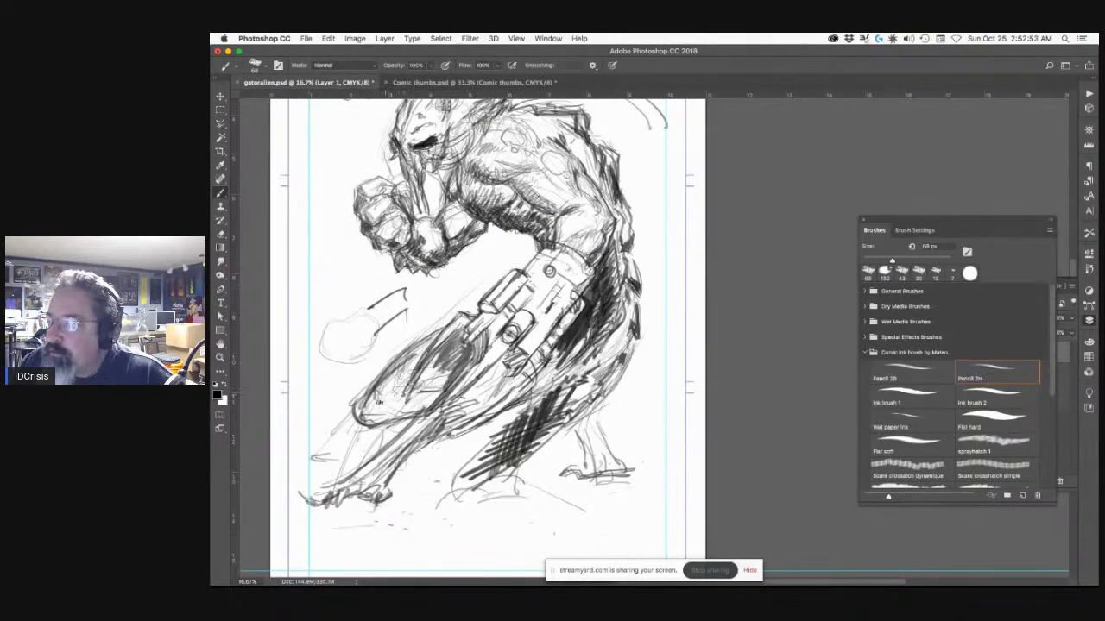
mouse_move(382, 393)
left_mouse_down()
mouse_move(373, 414)
mouse_move(393, 380)
mouse_move(379, 408)
mouse_move(399, 412)
mouse_move(416, 356)
mouse_move(447, 376)
mouse_move(422, 390)
mouse_move(447, 374)
mouse_move(430, 378)
left_mouse_up()
mouse_move(473, 349)
left_mouse_down()
mouse_move(422, 371)
mouse_move(413, 362)
mouse_move(429, 349)
mouse_move(420, 351)
mouse_move(370, 397)
mouse_move(398, 388)
mouse_move(407, 359)
mouse_move(360, 415)
mouse_move(355, 405)
mouse_move(389, 359)
mouse_move(375, 384)
mouse_move(397, 354)
mouse_move(361, 402)
mouse_move(427, 348)
left_mouse_up()
mouse_move(376, 420)
left_mouse_down()
mouse_move(411, 414)
mouse_move(390, 410)
mouse_move(384, 424)
mouse_move(417, 389)
mouse_move(406, 422)
mouse_move(432, 394)
left_mouse_up()
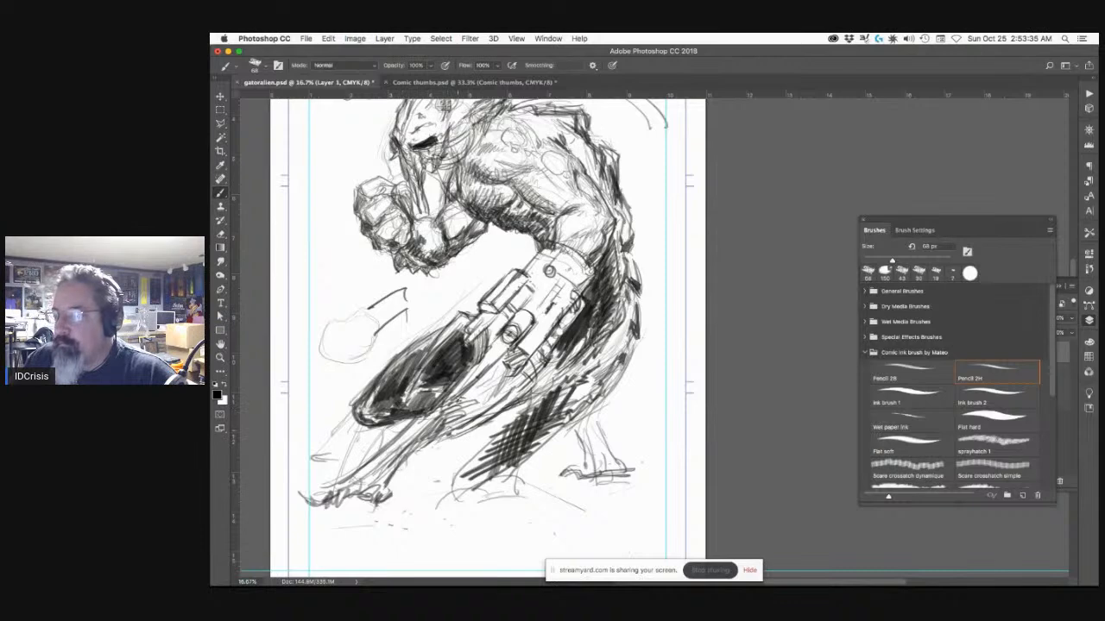
Step: Add shading strokes down the front leg to the foot and darken the gap between the blade shape and forearm
mouse_move(464, 393)
left_mouse_down()
mouse_move(432, 415)
mouse_move(427, 390)
left_mouse_up()
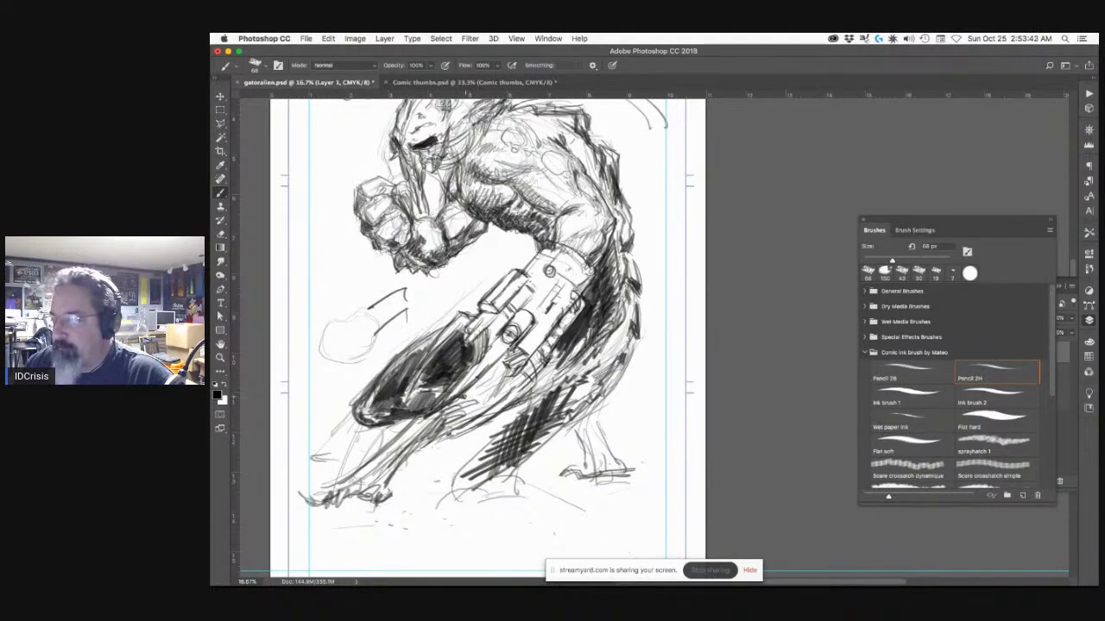
left_click_drag(421, 418, 345, 486)
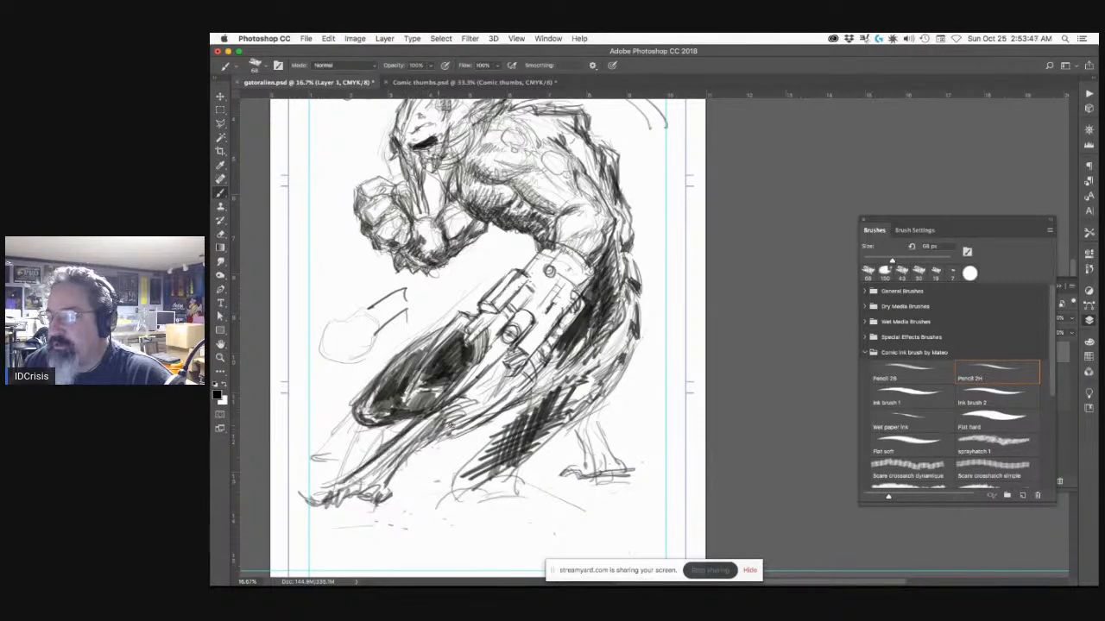
mouse_move(463, 404)
left_mouse_down()
mouse_move(356, 498)
mouse_move(377, 481)
left_mouse_up()
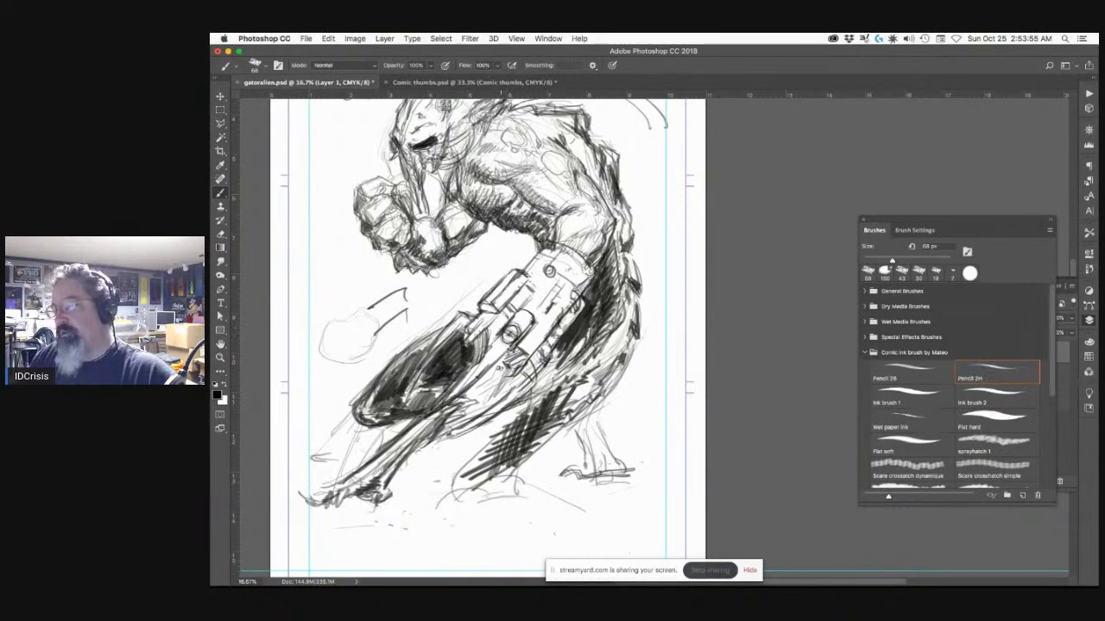
mouse_move(482, 381)
left_mouse_down()
mouse_move(499, 380)
mouse_move(499, 366)
mouse_move(488, 373)
left_mouse_up()
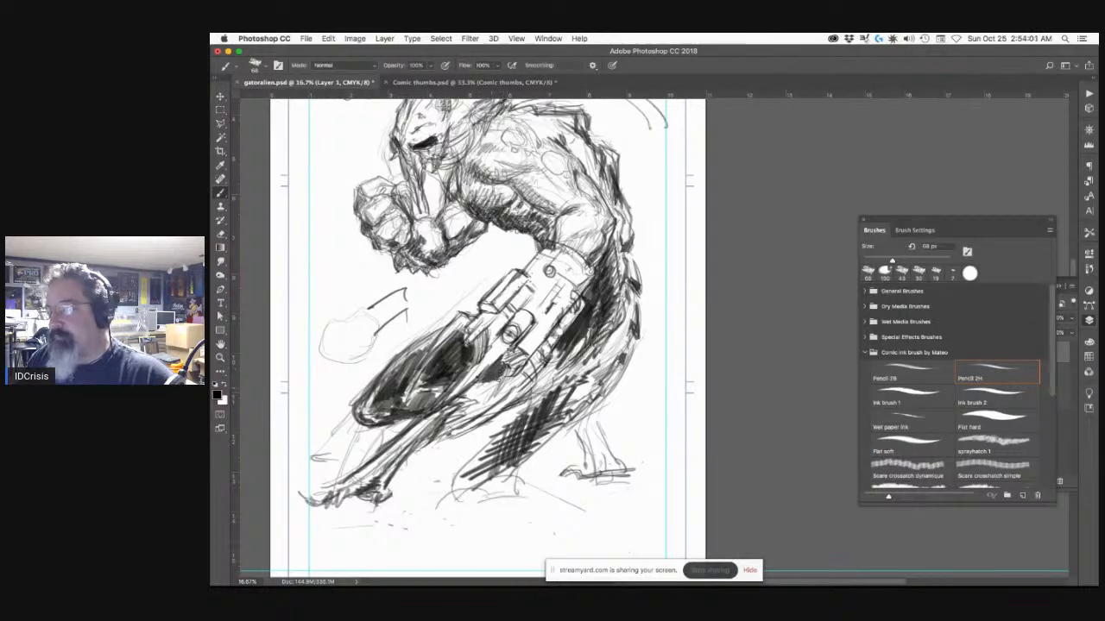
left_click_drag(503, 380, 483, 406)
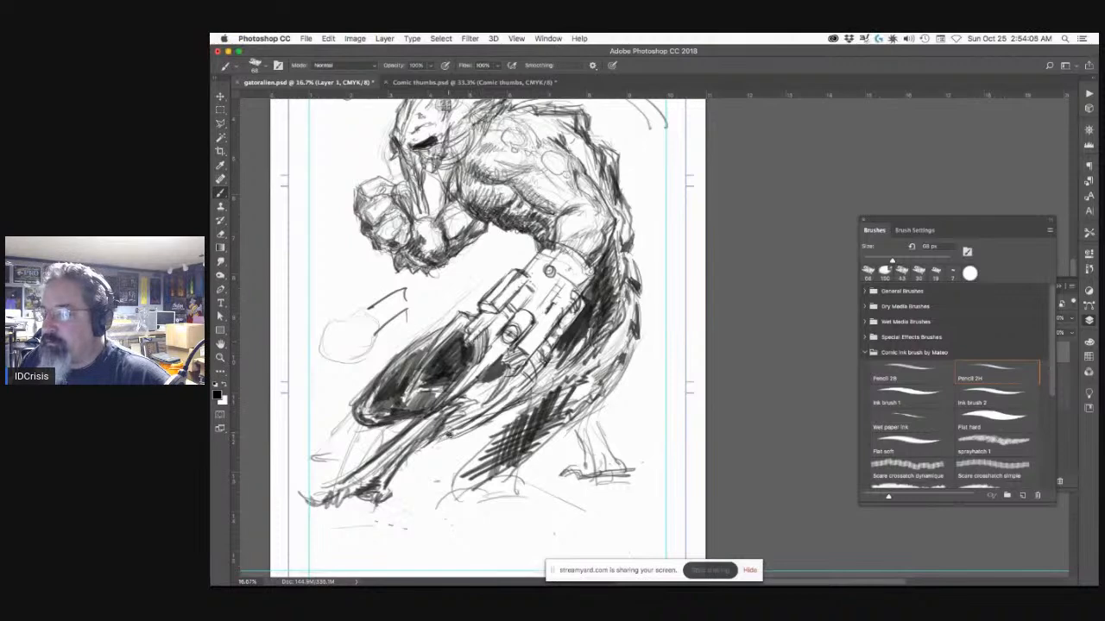
Step: Deepen the crosshatching on the descending form and extend the dark shadows behind and below the mechanical forearm
left_click_drag(523, 404, 464, 483)
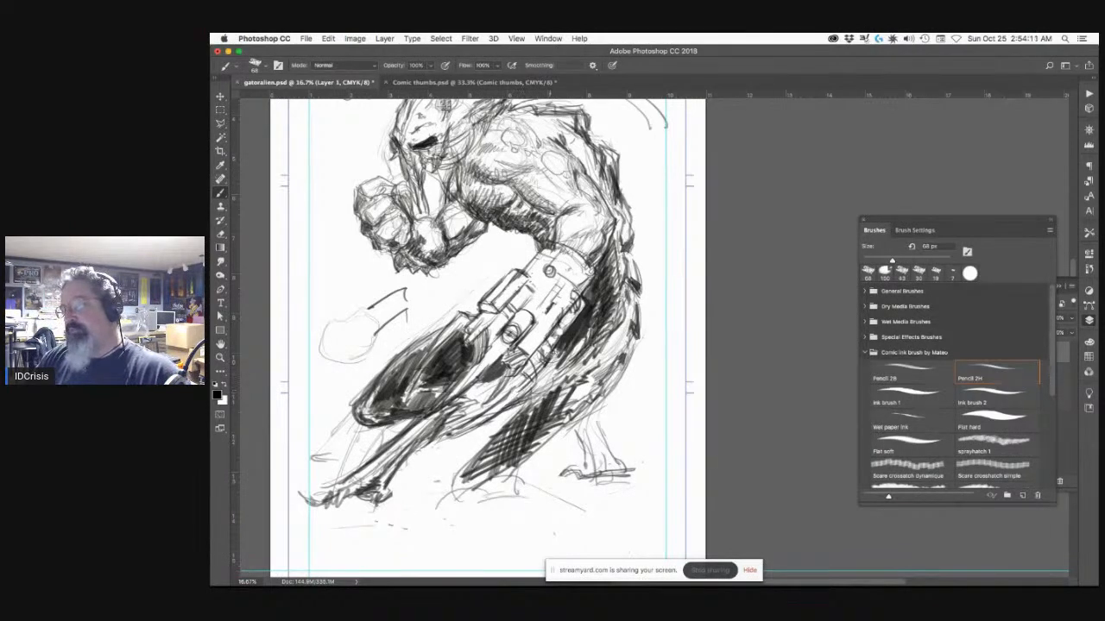
left_click_drag(562, 351, 554, 364)
left_click_drag(561, 350, 544, 376)
left_click_drag(553, 354, 535, 390)
mouse_move(583, 345)
left_mouse_down()
mouse_move(546, 385)
mouse_move(566, 369)
left_mouse_up()
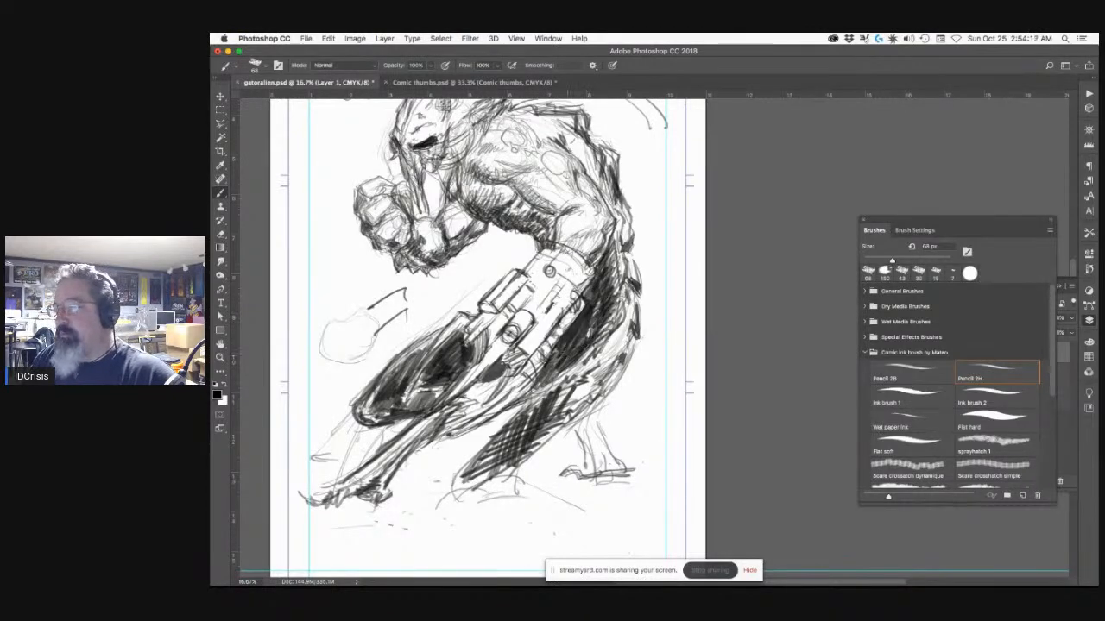
left_click_drag(501, 376, 414, 386)
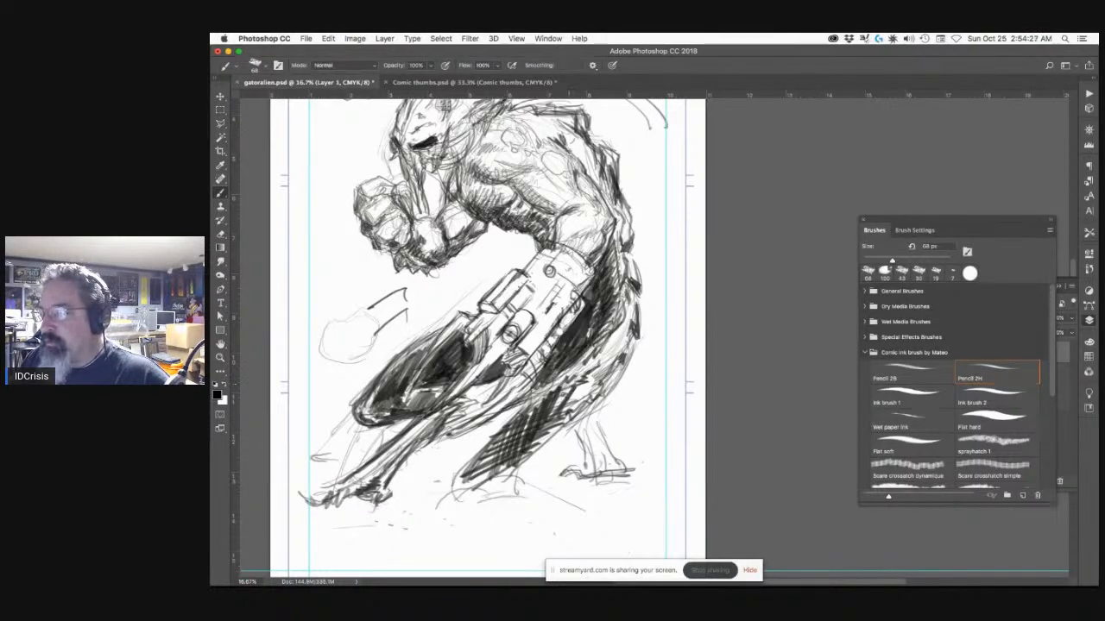
left_click_drag(535, 397, 582, 371)
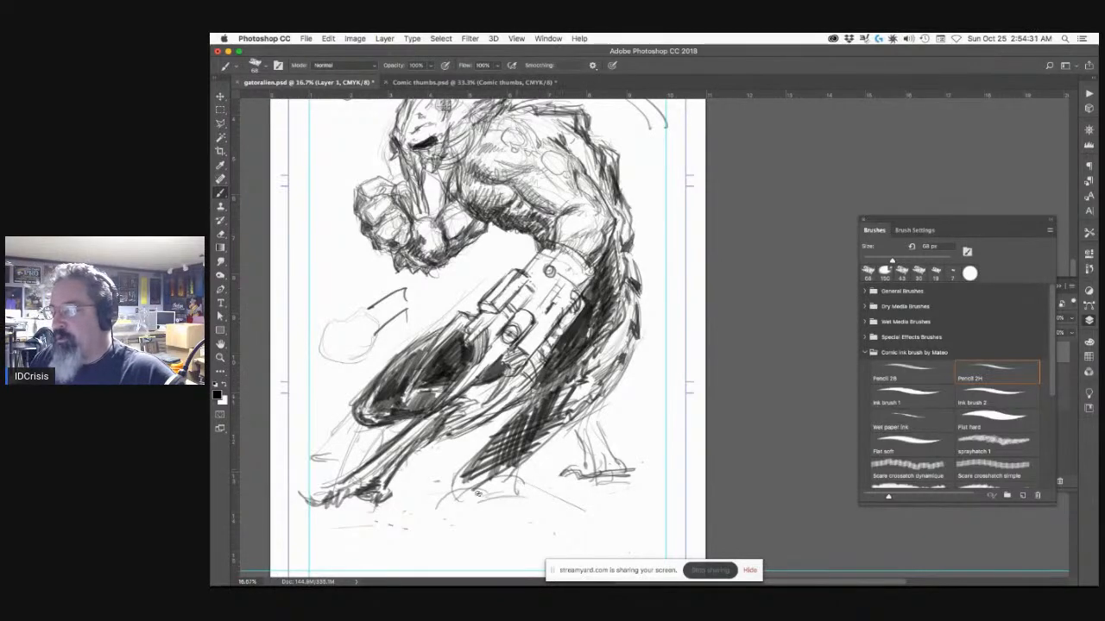
Step: Sketch a long flat foot with toes and heel extending from the base of the crosshatched descending leg
mouse_move(486, 489)
left_mouse_down()
mouse_move(528, 501)
mouse_move(546, 494)
mouse_move(623, 521)
left_mouse_up()
mouse_move(479, 504)
left_mouse_down()
mouse_move(596, 530)
mouse_move(637, 518)
mouse_move(534, 520)
mouse_move(592, 538)
left_mouse_up()
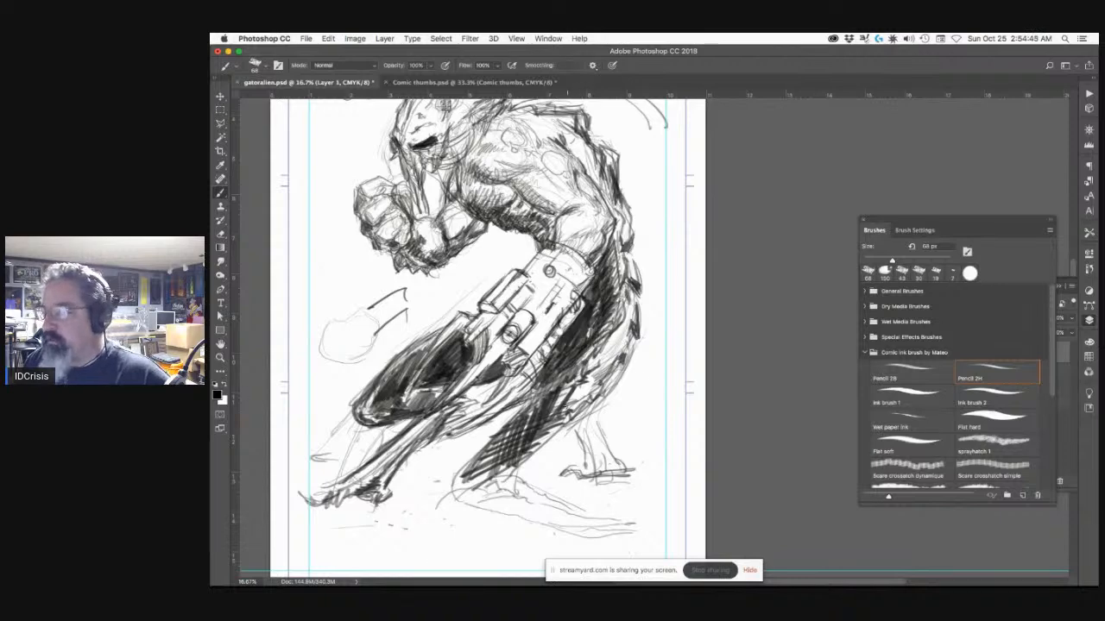
mouse_move(557, 400)
left_mouse_down()
mouse_move(591, 384)
mouse_move(573, 415)
left_mouse_up()
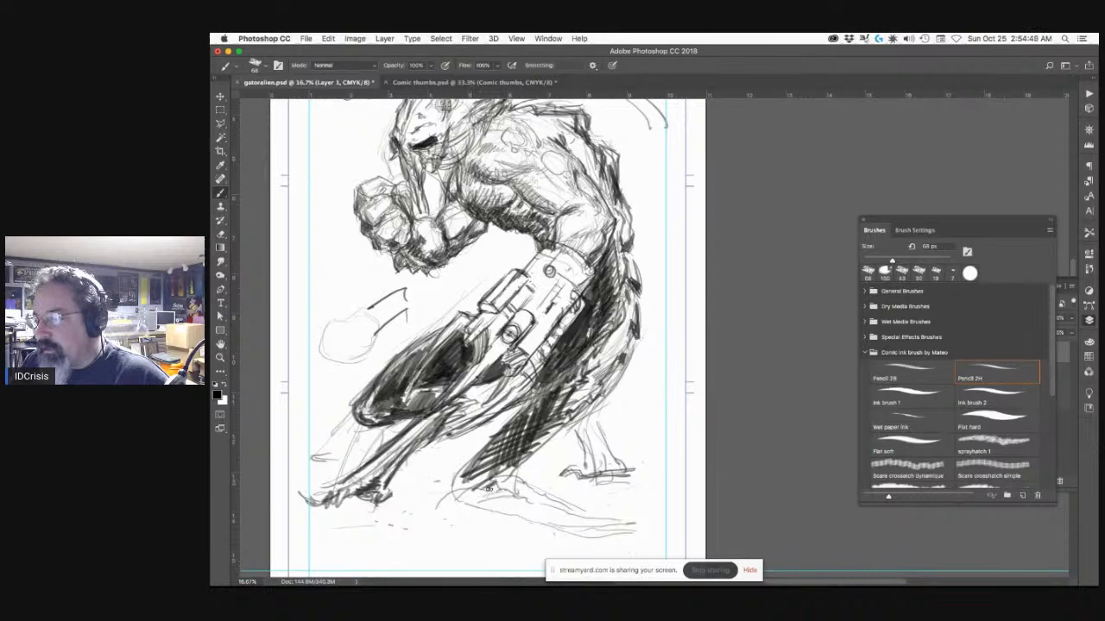
mouse_move(497, 497)
left_mouse_down()
mouse_move(547, 508)
mouse_move(510, 480)
mouse_move(562, 511)
left_mouse_up()
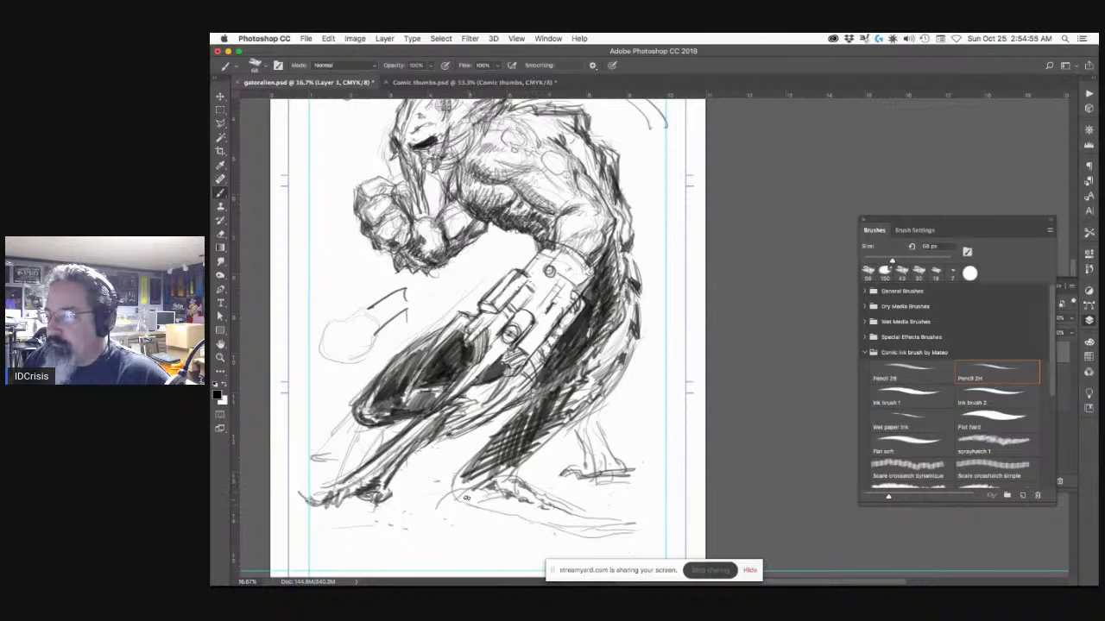
left_click_drag(466, 488, 528, 521)
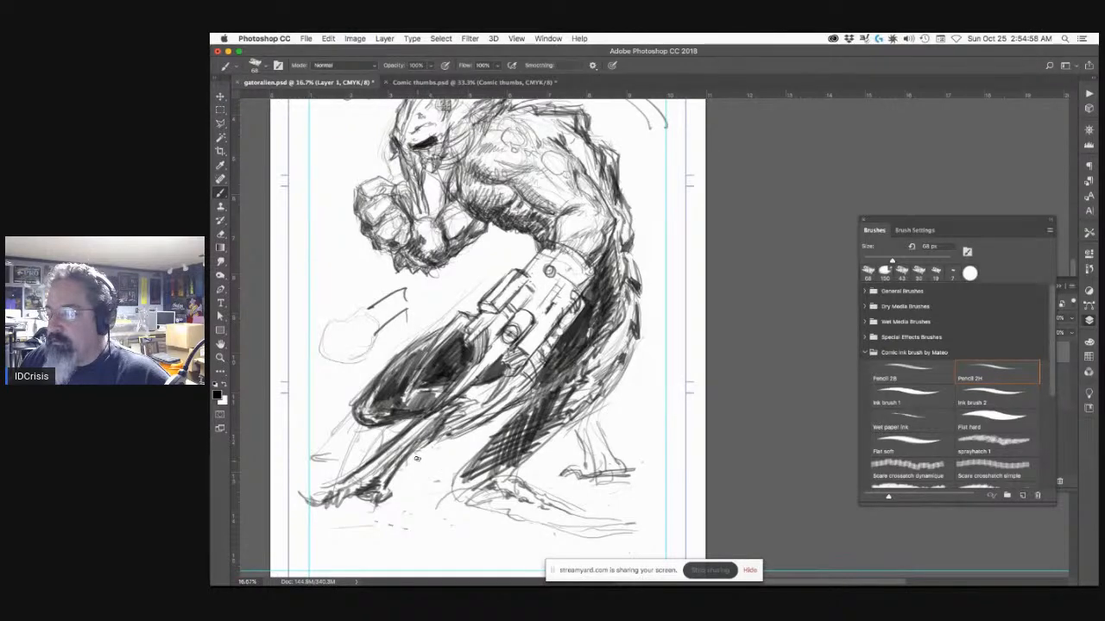
Step: Draw pointed claws on the front foot and add shading strokes to the front leg and the far hind leg
left_click_drag(321, 487, 300, 510)
left_click_drag(330, 463, 321, 486)
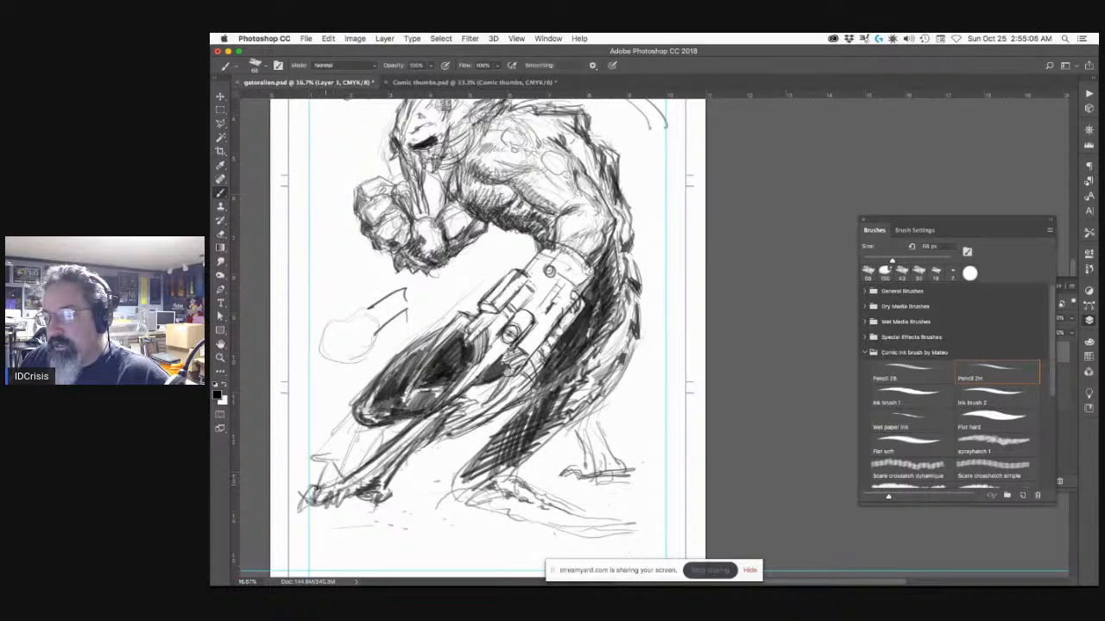
left_click_drag(360, 464, 350, 475)
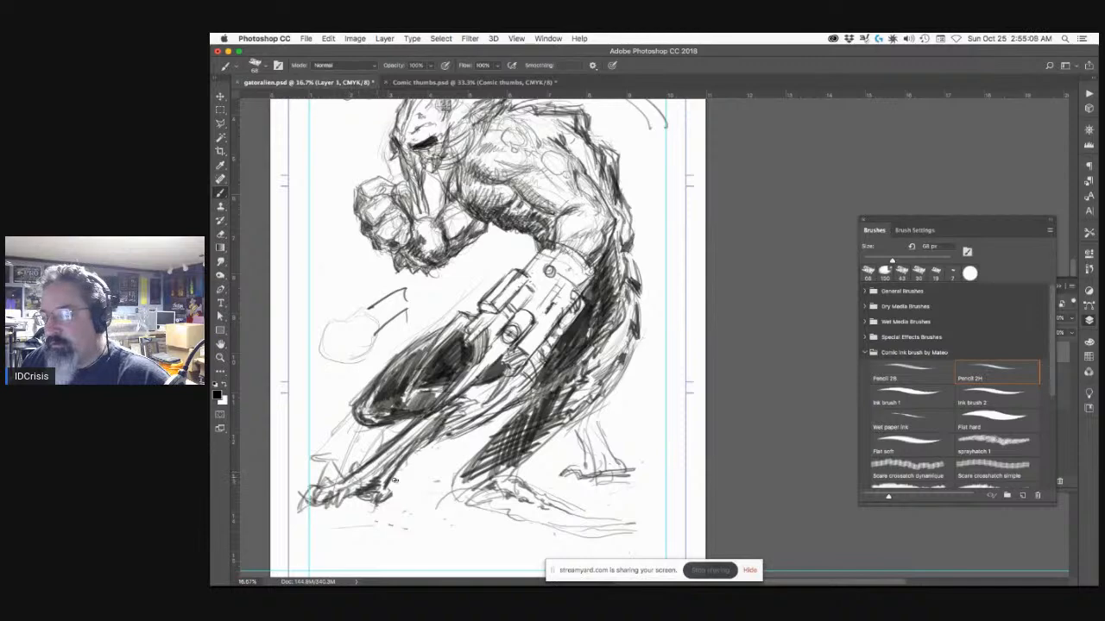
left_click_drag(485, 397, 403, 462)
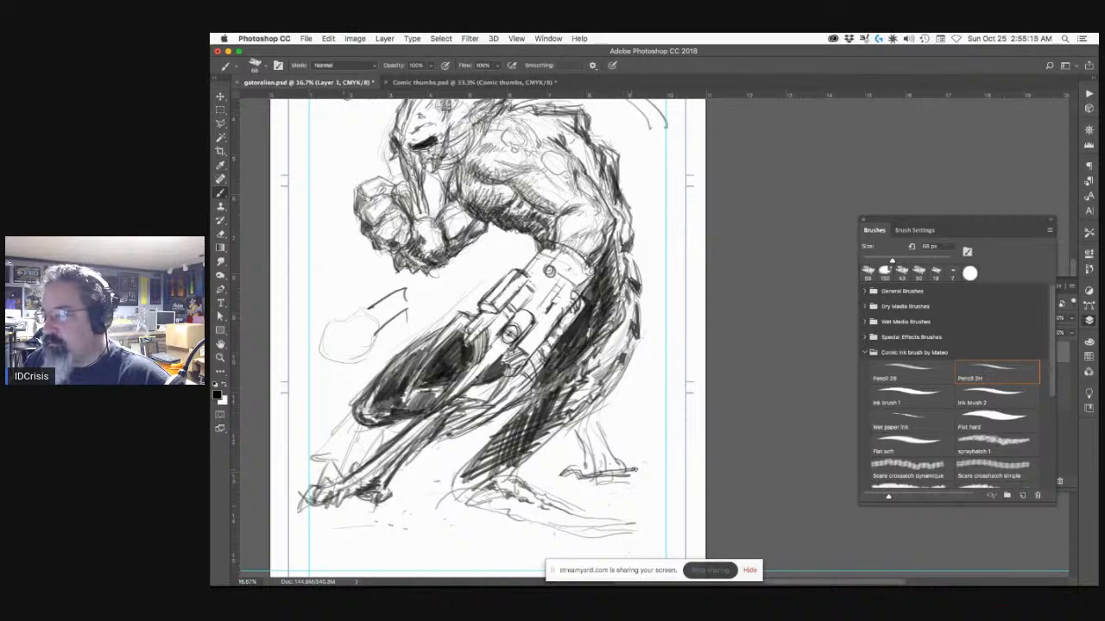
mouse_move(589, 442)
left_mouse_down()
mouse_move(585, 483)
mouse_move(575, 468)
mouse_move(623, 470)
left_mouse_up()
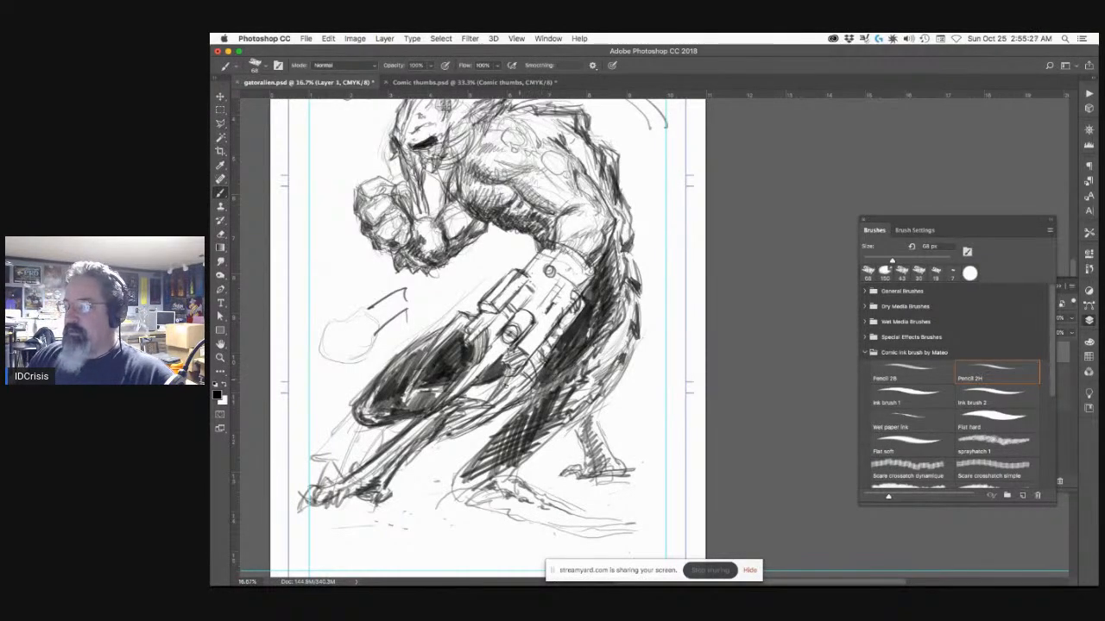
Step: Deepen the dark hatching beneath the mechanical forearm and down the descending leg, and accent the scales along the tail
left_click_drag(476, 393, 470, 389)
left_click_drag(480, 390, 494, 386)
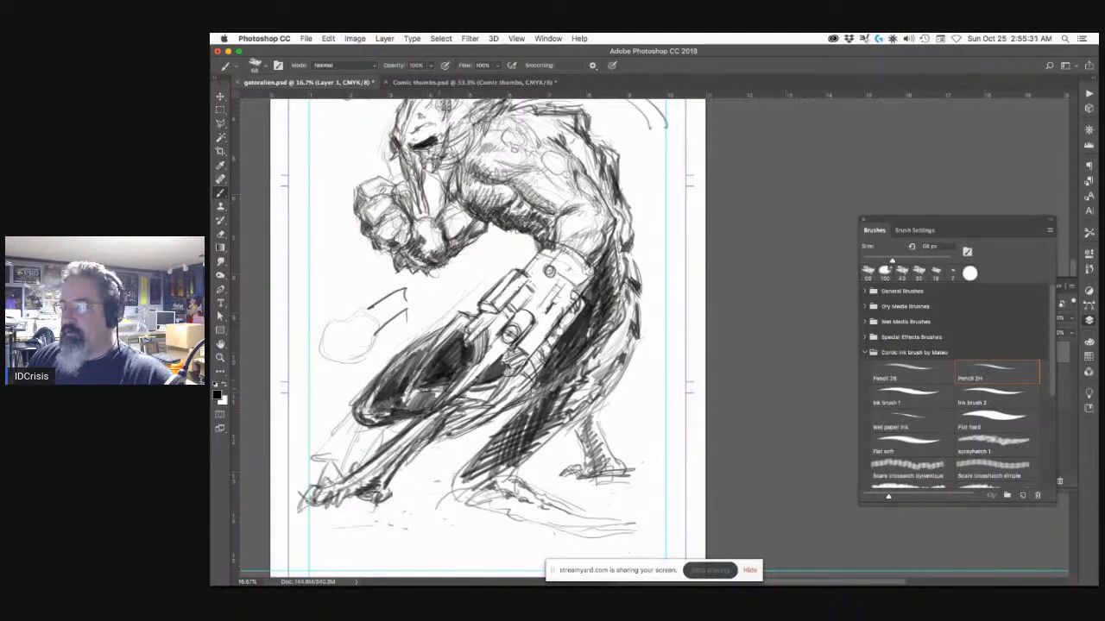
mouse_move(552, 377)
left_mouse_down()
mouse_move(585, 349)
mouse_move(574, 341)
left_mouse_up()
left_click_drag(544, 395, 585, 362)
left_click_drag(521, 419, 544, 392)
left_click_drag(517, 440, 541, 405)
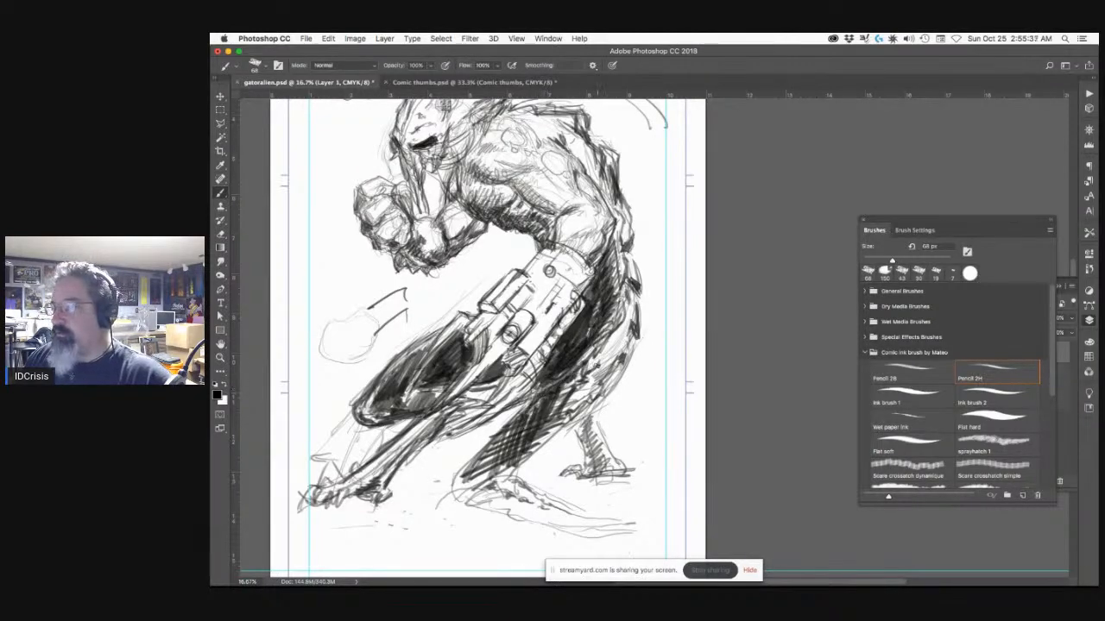
left_click_drag(608, 354, 621, 342)
left_click_drag(594, 382, 612, 337)
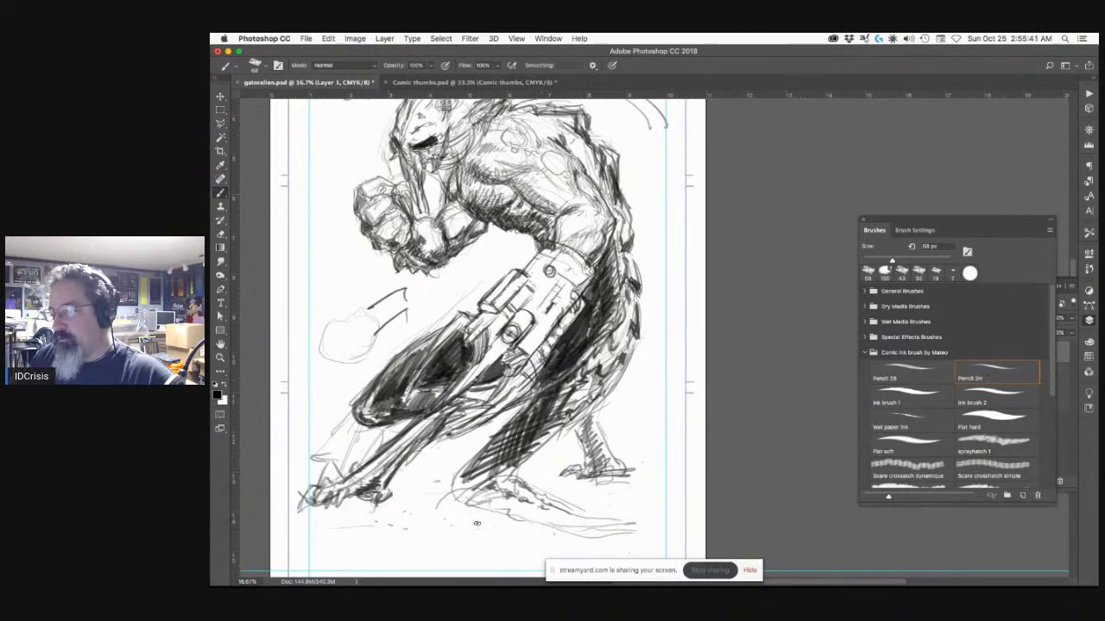
Step: Crosshatch the new long foot with diagonal strokes to suggest scales from heel to toes
left_click_drag(492, 513, 521, 495)
mouse_move(502, 521)
left_mouse_down()
mouse_move(533, 504)
mouse_move(582, 519)
left_mouse_up()
left_click_drag(575, 533, 601, 523)
mouse_move(489, 486)
left_mouse_down()
mouse_move(503, 509)
mouse_move(622, 537)
left_mouse_up()
mouse_move(518, 490)
left_mouse_down()
mouse_move(541, 509)
mouse_move(499, 485)
mouse_move(583, 528)
left_mouse_up()
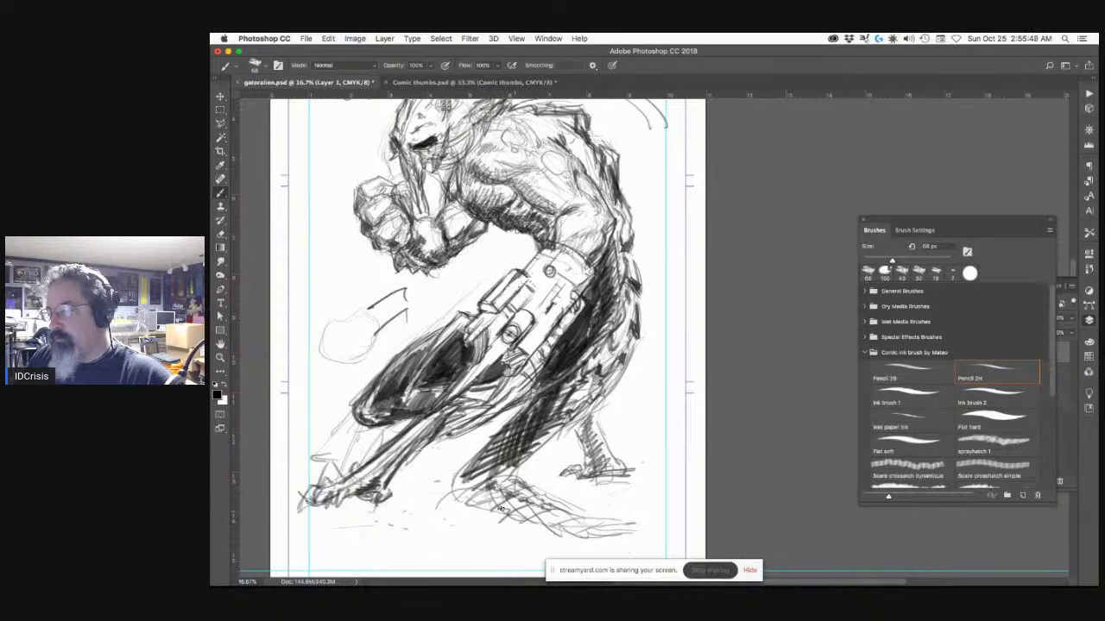
left_click_drag(477, 505, 573, 533)
right_click(559, 514)
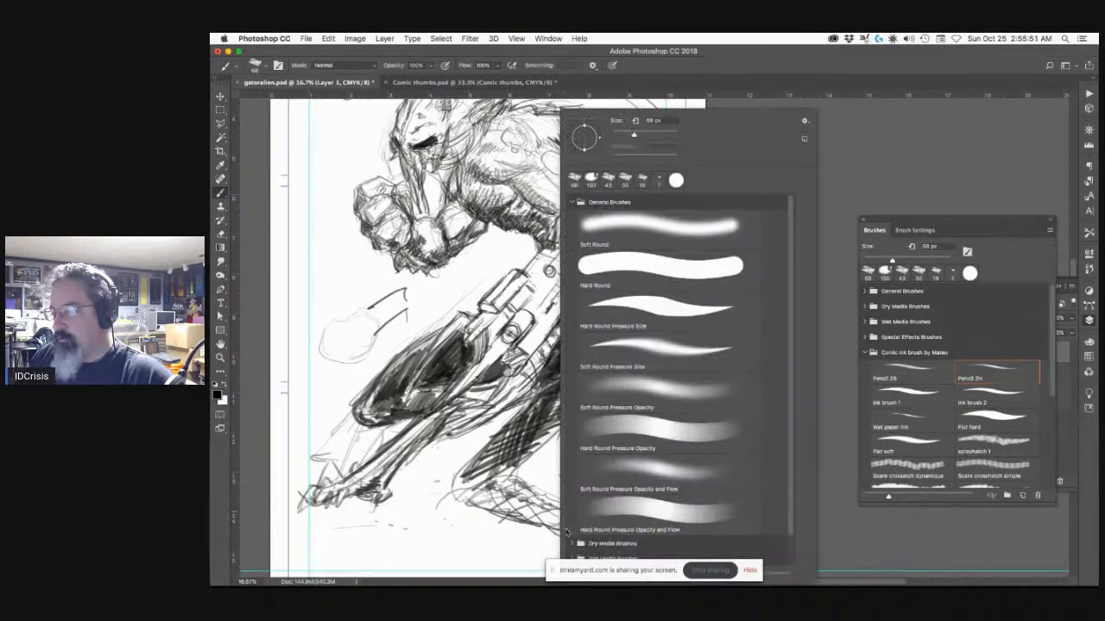
right_click(421, 516)
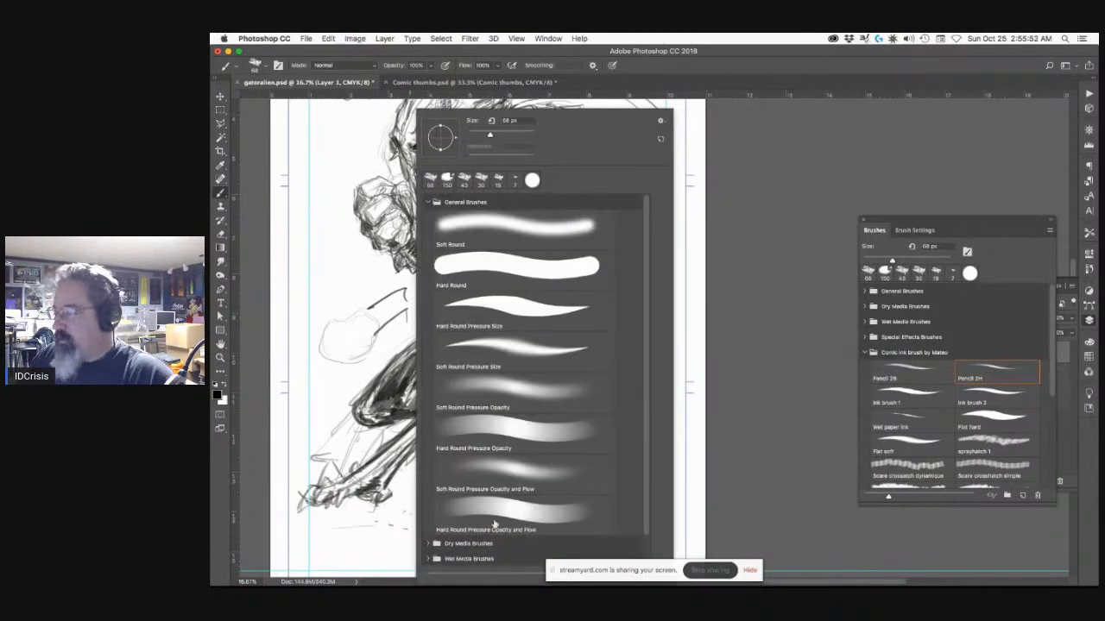
left_click(323, 529)
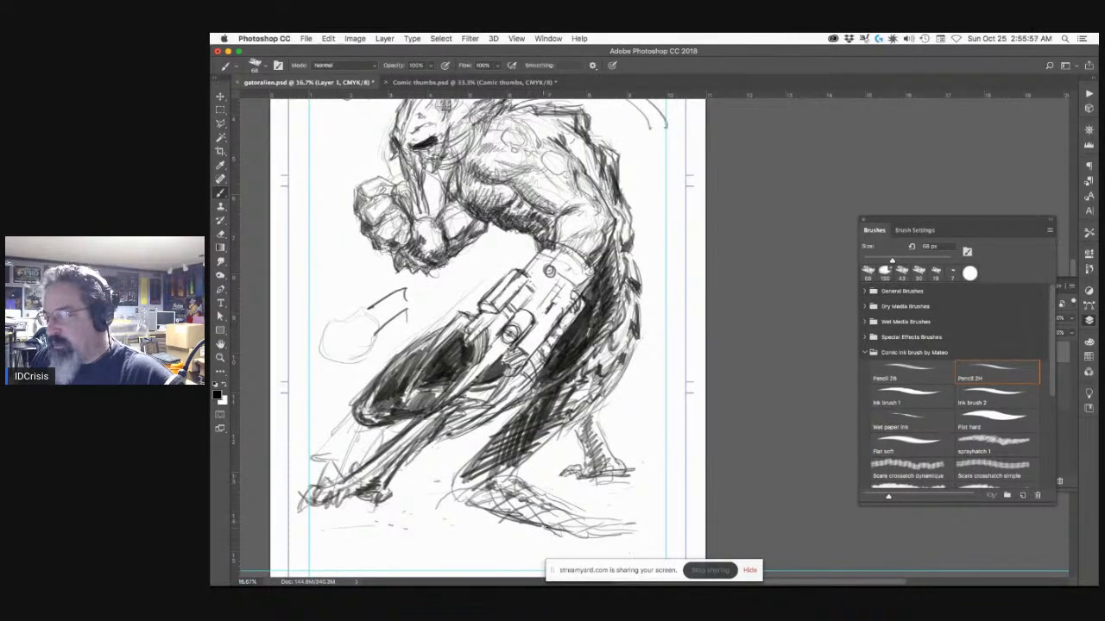
Step: Reinforce the sole and heel outline of the long foot and lightly hatch the ground under all the feet
mouse_move(581, 534)
left_mouse_down()
mouse_move(638, 532)
mouse_move(437, 518)
mouse_move(456, 482)
left_mouse_up()
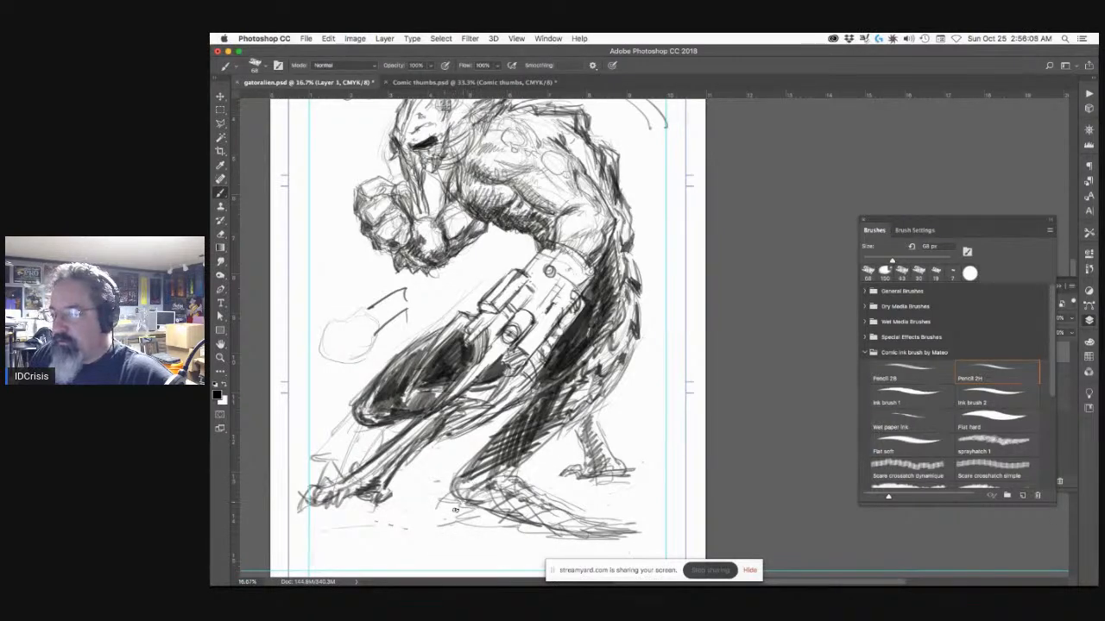
mouse_move(438, 523)
left_mouse_down()
mouse_move(501, 517)
mouse_move(481, 528)
left_mouse_up()
mouse_move(371, 498)
left_mouse_down()
mouse_move(309, 522)
mouse_move(314, 537)
left_mouse_up()
mouse_move(607, 476)
left_mouse_down()
mouse_move(573, 488)
mouse_move(588, 501)
mouse_move(567, 485)
left_mouse_up()
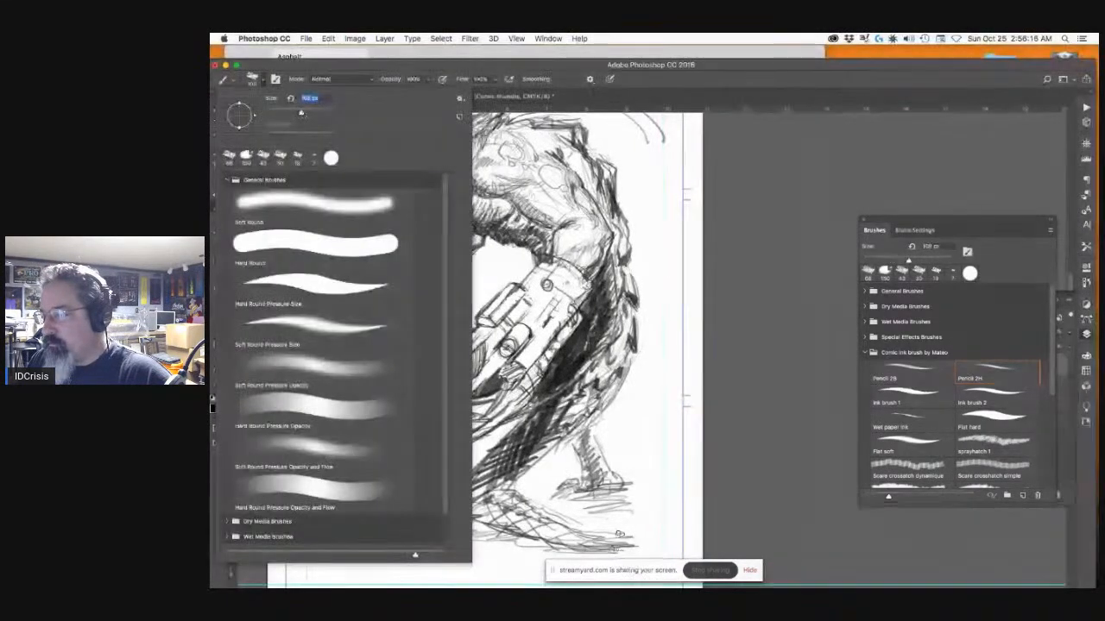
Step: Build up the cast shadows beneath the far, long and front feet with horizontal hatching, using a 108 px brush
key("Escape")
mouse_move(559, 488)
left_mouse_down()
mouse_move(536, 500)
mouse_move(626, 483)
left_mouse_up()
mouse_move(590, 516)
left_mouse_down()
mouse_move(625, 505)
mouse_move(648, 490)
left_mouse_up()
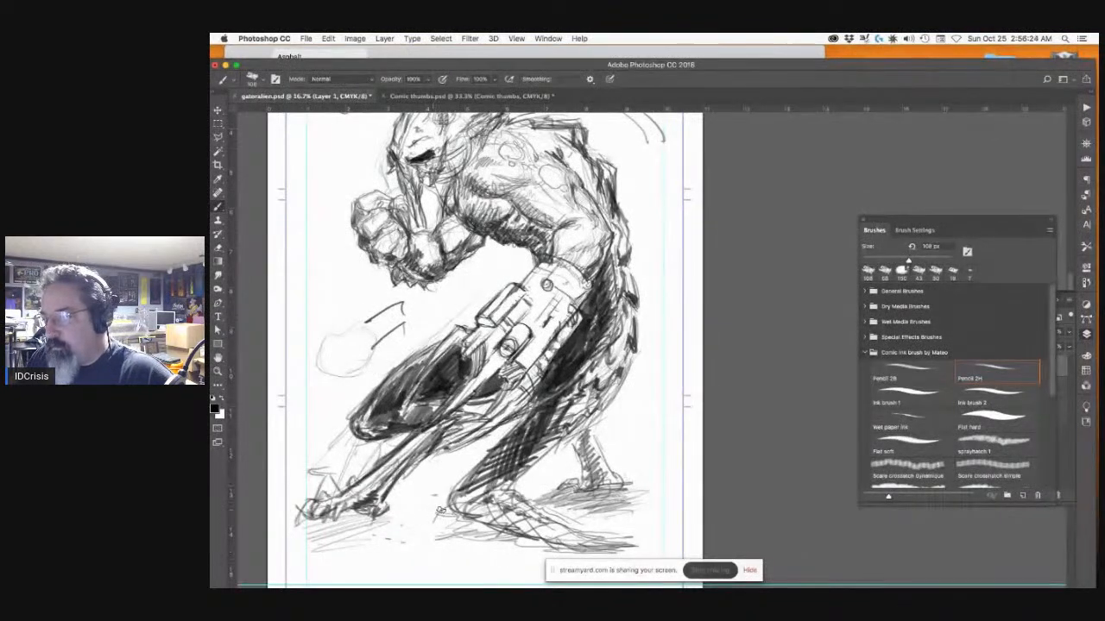
left_click_drag(409, 525, 462, 515)
mouse_move(471, 517)
left_mouse_down()
mouse_move(425, 533)
mouse_move(535, 549)
left_mouse_up()
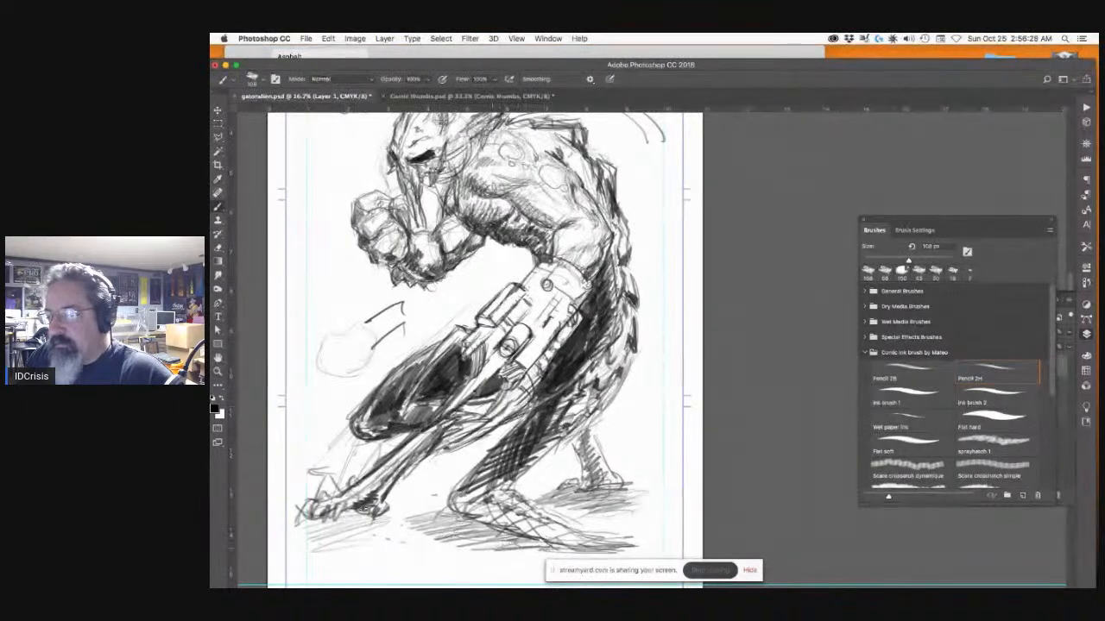
mouse_move(308, 514)
left_mouse_down()
mouse_move(395, 540)
mouse_move(346, 547)
left_mouse_up()
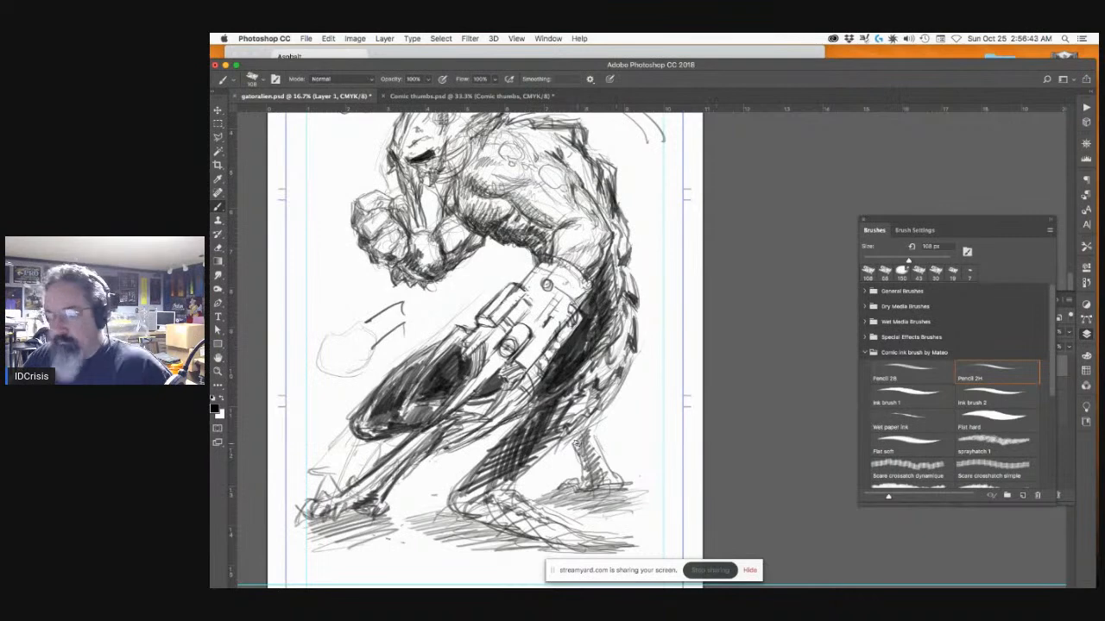
Step: Darken the front foot's claws and strengthen the shading along the front leg and the crosshatched descending leg
mouse_move(567, 450)
left_mouse_down()
mouse_move(570, 443)
mouse_move(584, 480)
mouse_move(566, 489)
left_mouse_up()
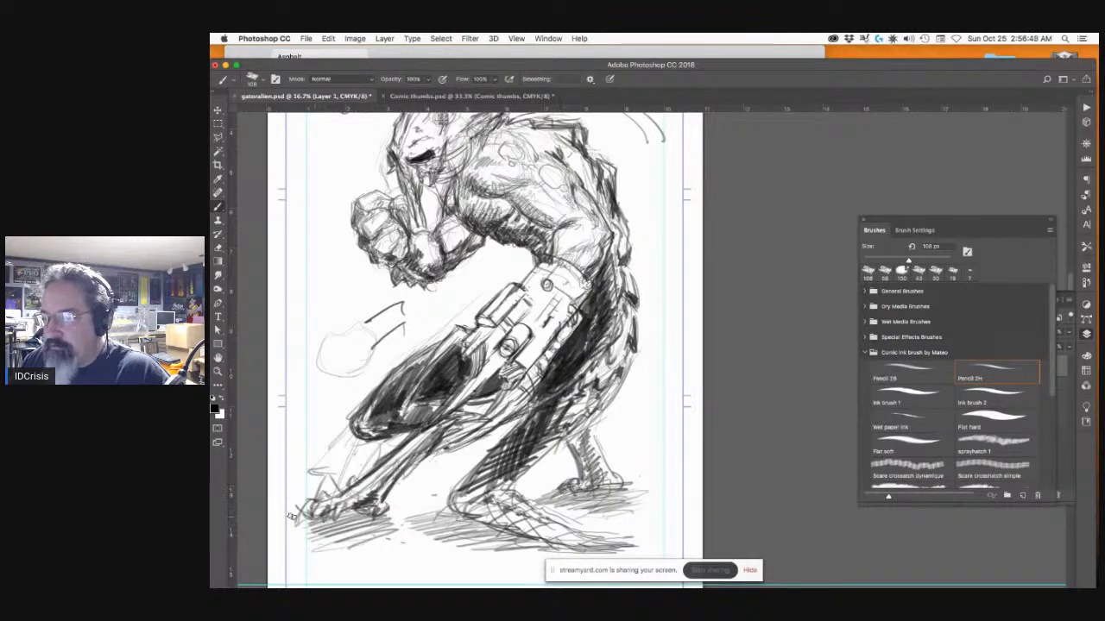
mouse_move(295, 522)
left_mouse_down()
mouse_move(323, 485)
mouse_move(335, 494)
mouse_move(317, 488)
mouse_move(300, 513)
left_mouse_up()
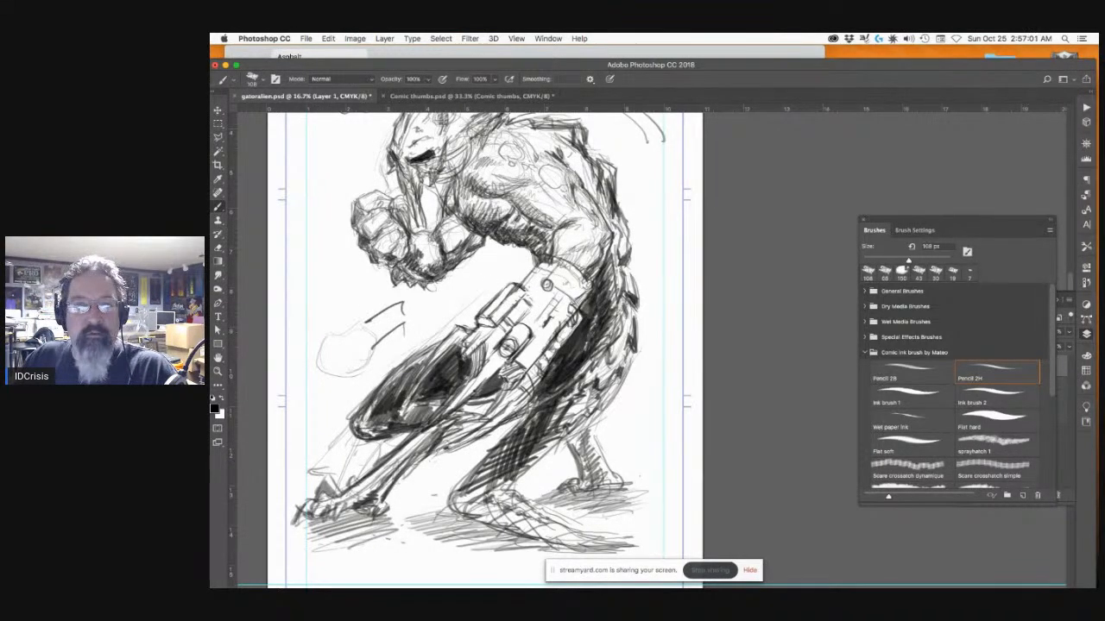
key("super+Tab")
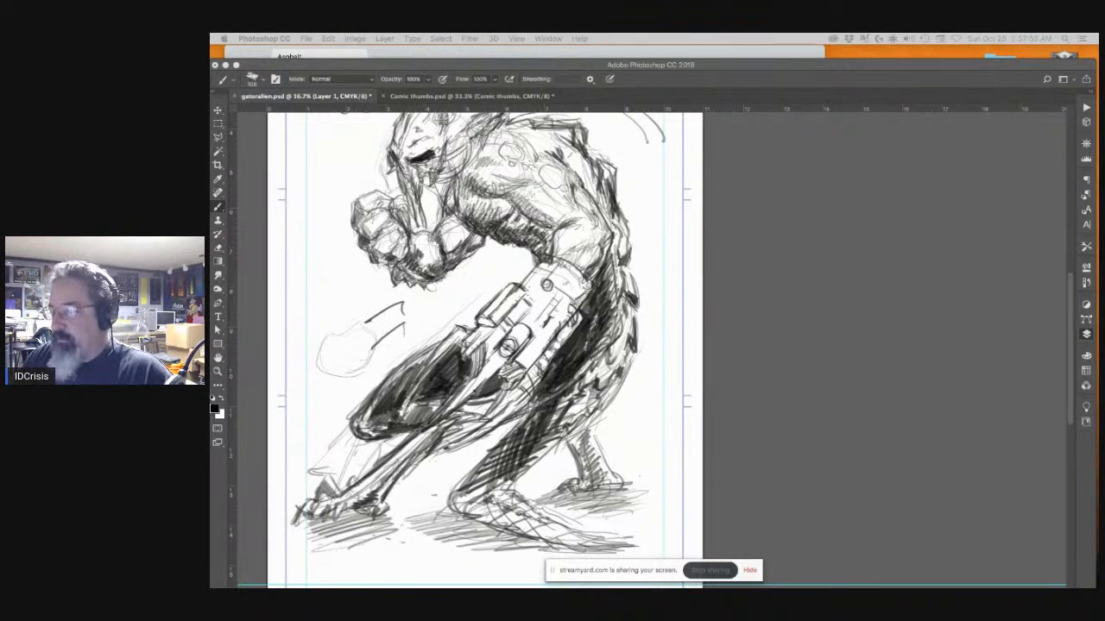
left_click(435, 439)
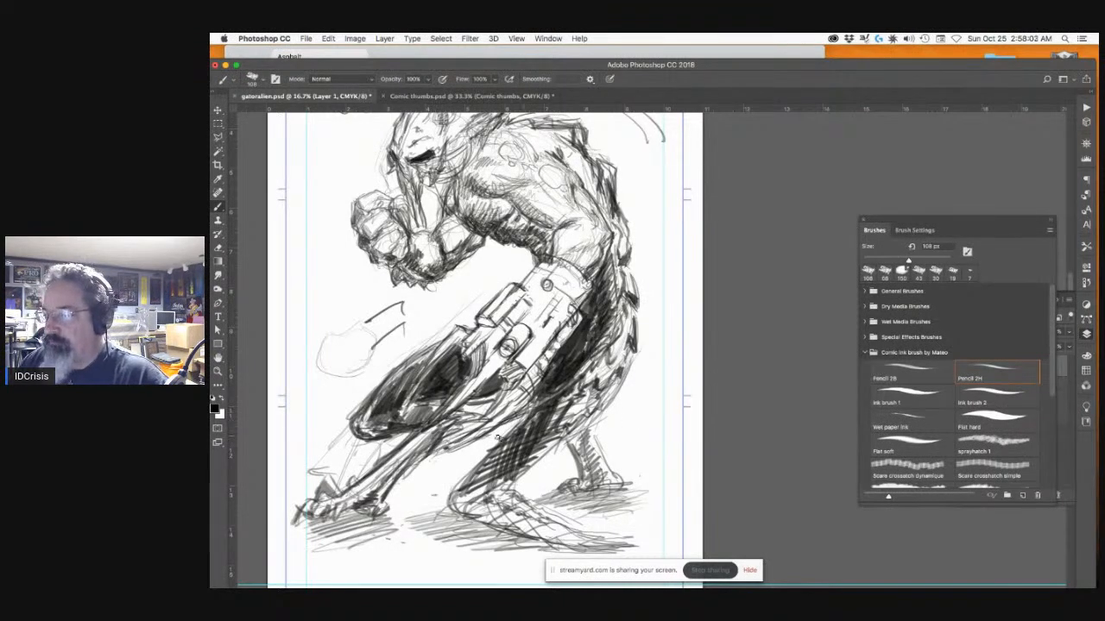
mouse_move(402, 451)
left_mouse_down()
mouse_move(356, 484)
mouse_move(392, 458)
mouse_move(366, 507)
left_mouse_up()
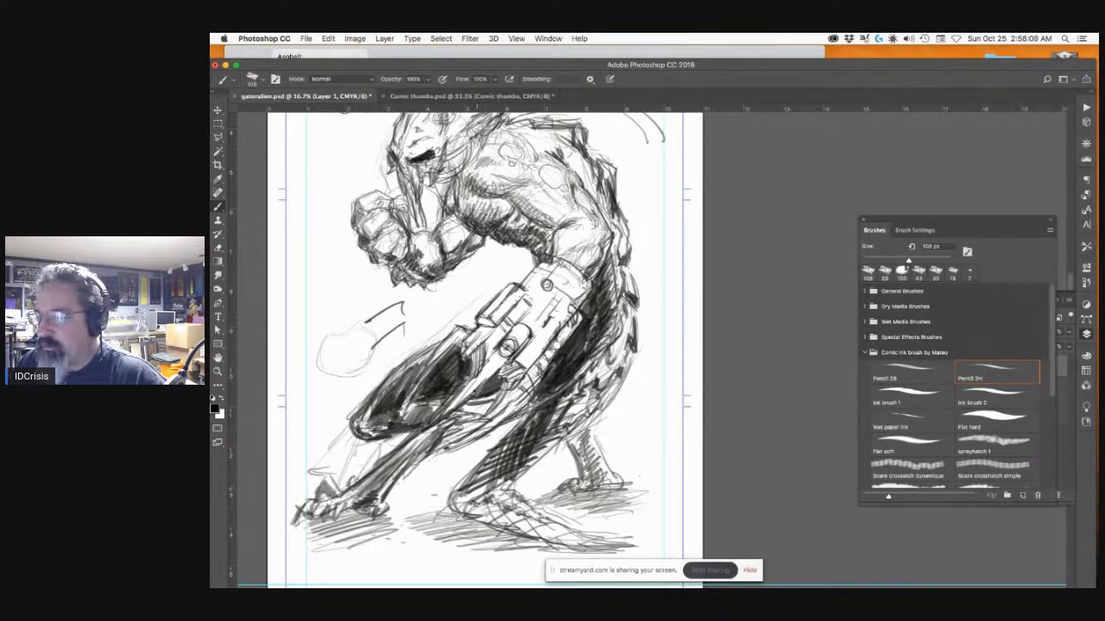
left_click_drag(496, 480, 456, 501)
mouse_move(496, 456)
left_mouse_down()
mouse_move(472, 487)
mouse_move(480, 481)
left_mouse_up()
left_click_drag(541, 409, 506, 449)
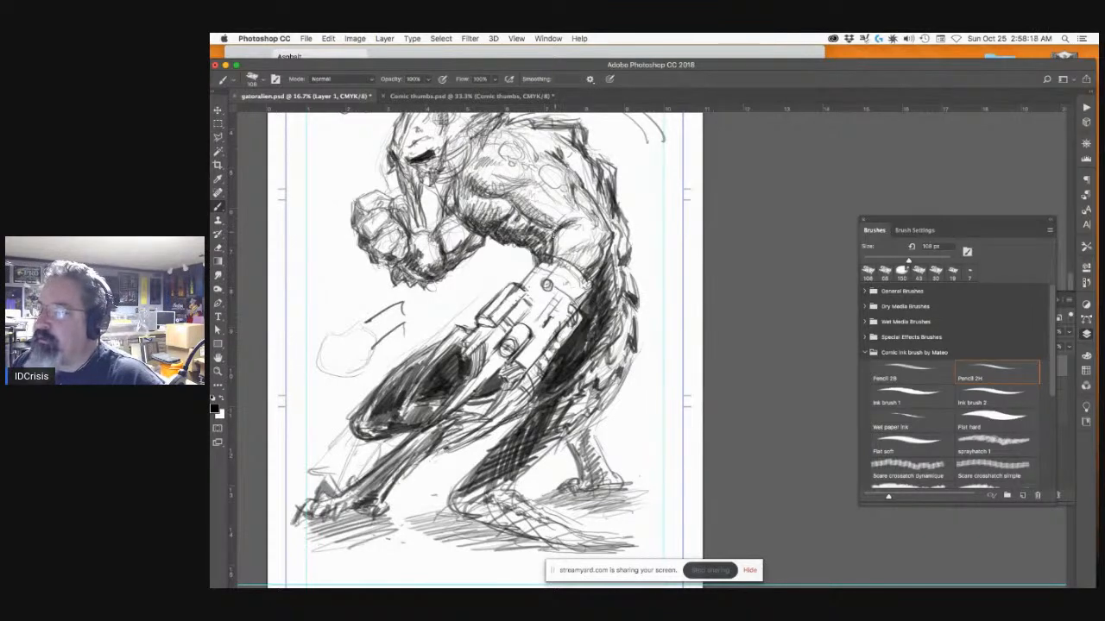
Step: Darken the shadows along the underside of the upper arm and on the clenched hand
mouse_move(545, 243)
left_mouse_down()
mouse_move(468, 214)
mouse_move(460, 192)
left_mouse_up()
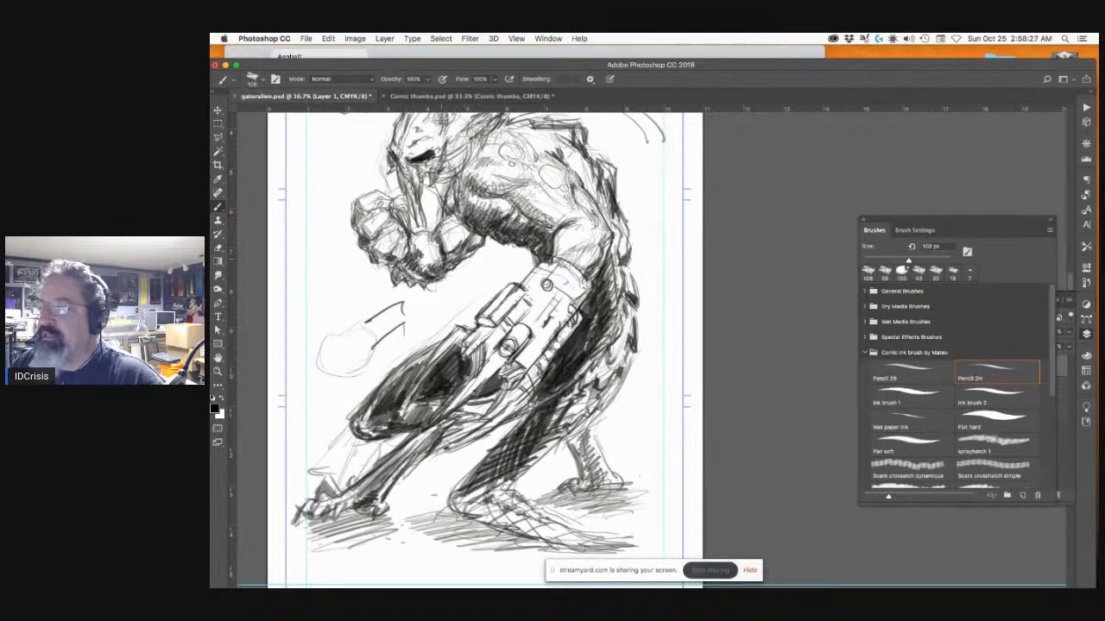
mouse_move(439, 233)
left_mouse_down()
mouse_move(451, 246)
mouse_move(468, 234)
mouse_move(451, 242)
mouse_move(439, 230)
left_mouse_up()
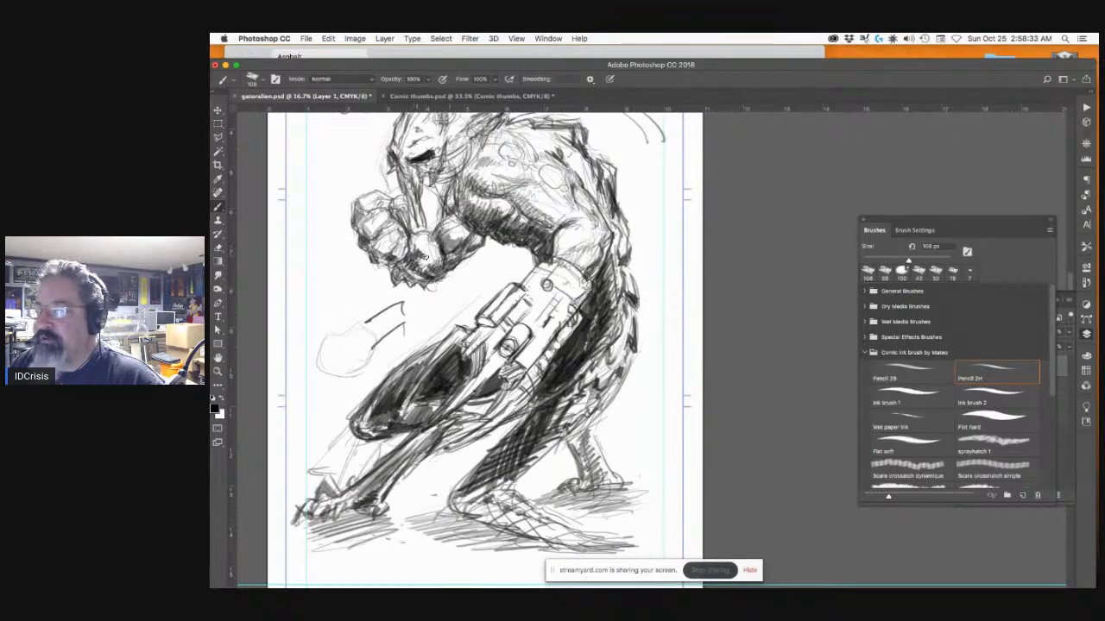
mouse_move(365, 223)
left_mouse_down()
mouse_move(378, 256)
mouse_move(529, 342)
left_mouse_up()
Step: Strengthen the fist's knuckle and finger outlines and deepen the shading along the underside of the hand
key("super+plus")
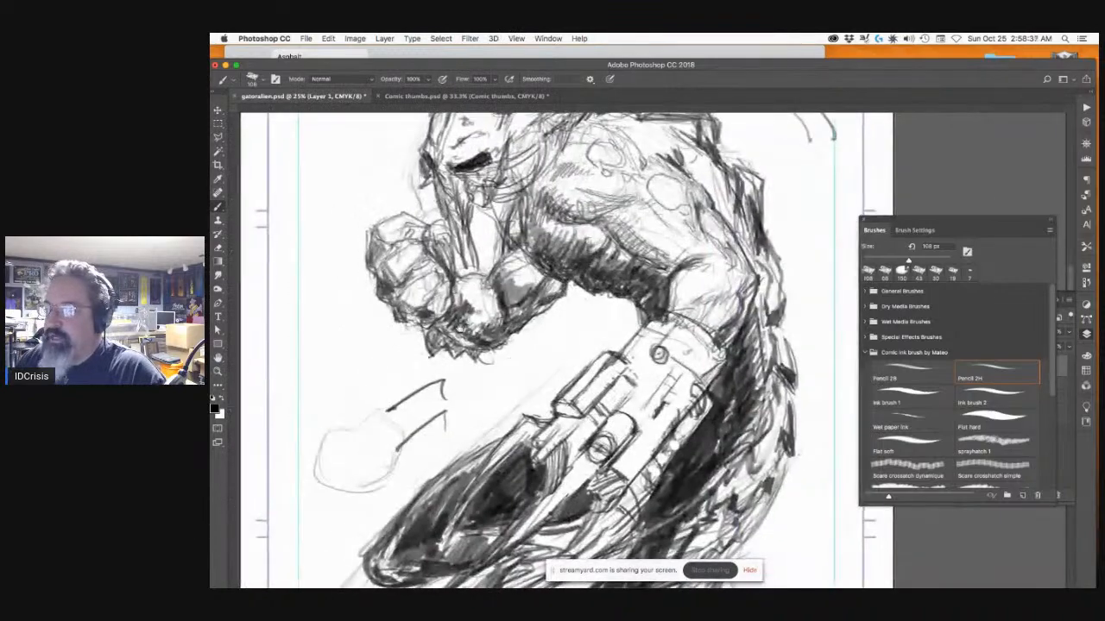
mouse_move(394, 231)
left_mouse_down()
mouse_move(378, 230)
mouse_move(373, 248)
mouse_move(380, 220)
mouse_move(390, 228)
mouse_move(379, 270)
mouse_move(402, 313)
mouse_move(414, 309)
mouse_move(395, 325)
mouse_move(419, 319)
mouse_move(406, 292)
left_mouse_up()
mouse_move(457, 331)
left_mouse_down()
mouse_move(440, 326)
mouse_move(459, 343)
left_mouse_up()
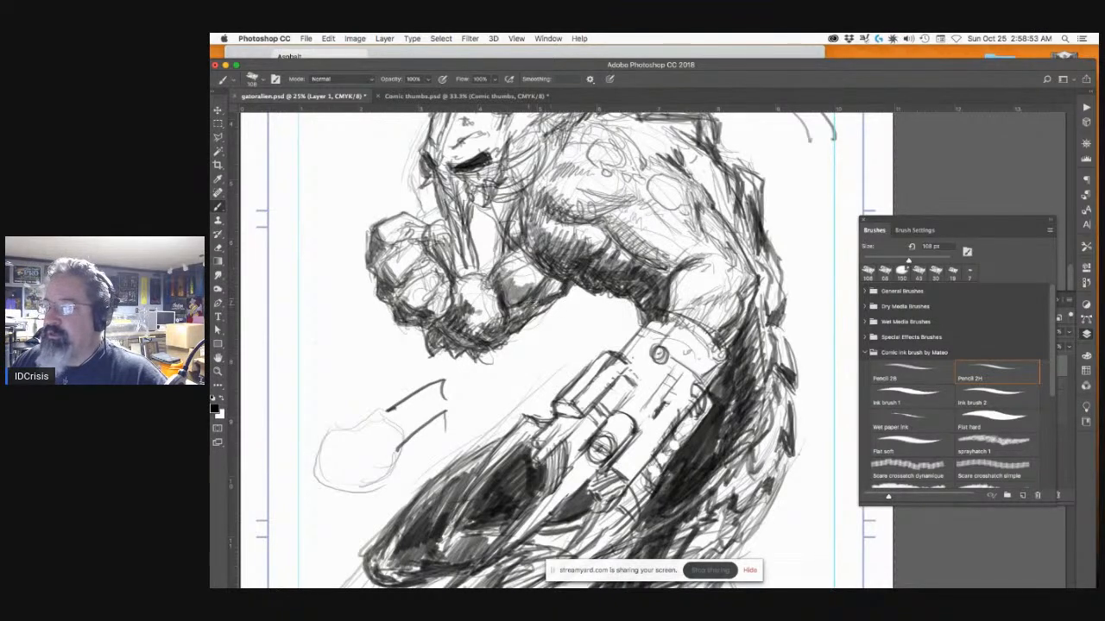
mouse_move(534, 297)
left_mouse_down()
mouse_move(519, 319)
mouse_move(505, 302)
left_mouse_up()
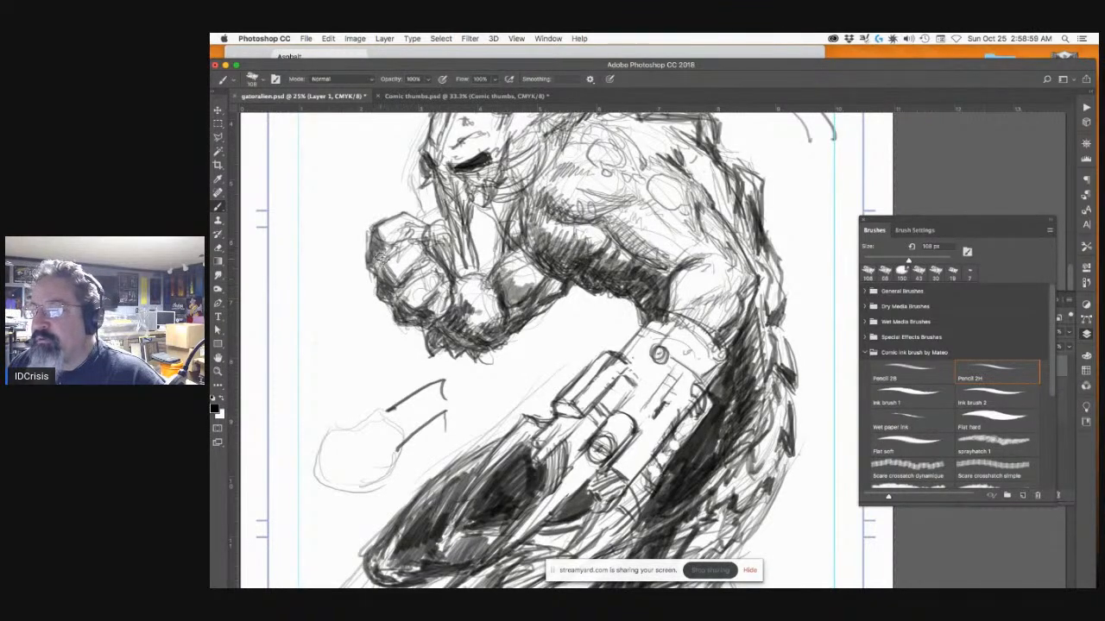
Step: Strengthen the outline and hatching along the heel and underside of the large crosshatched foot
scroll(606, 407, "down", 4)
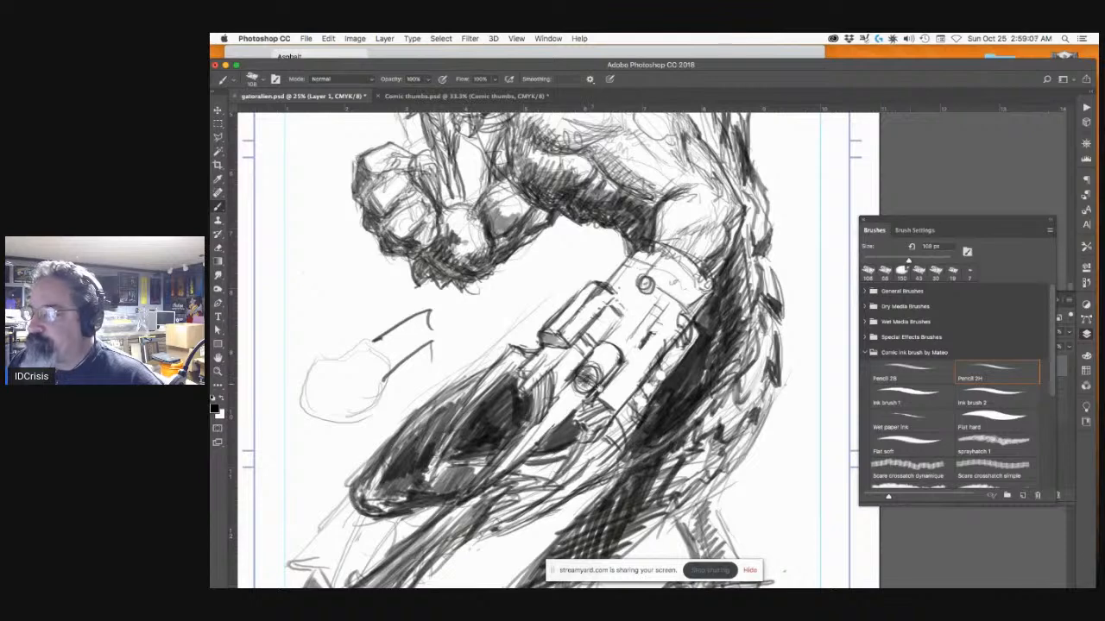
scroll(600, 389, "down", 2)
scroll(599, 388, "right", 1)
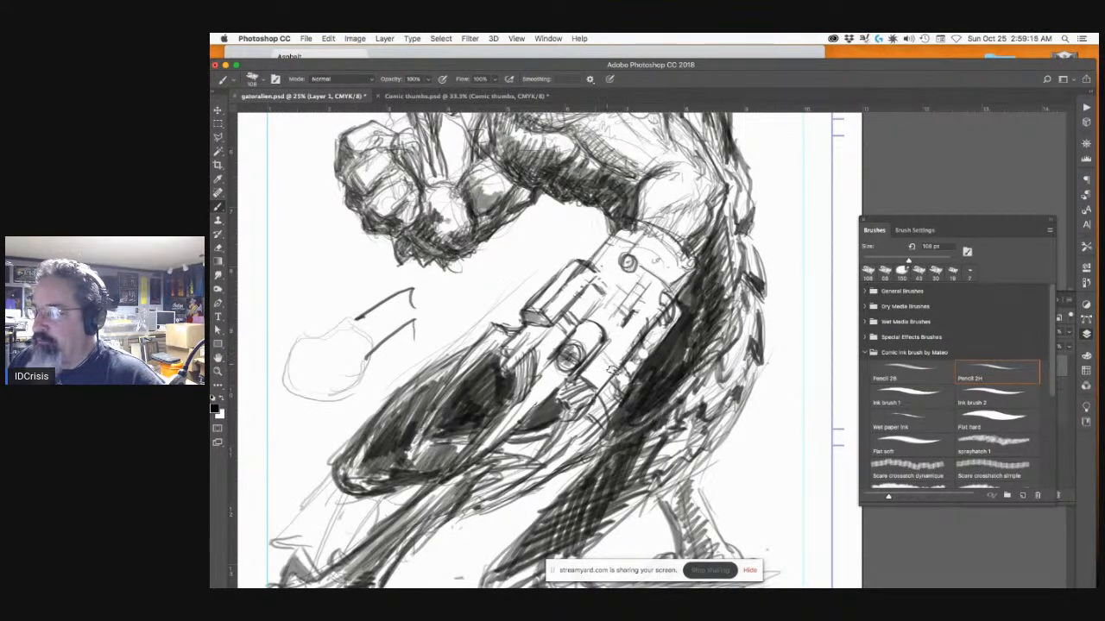
scroll(570, 357, "down", 3)
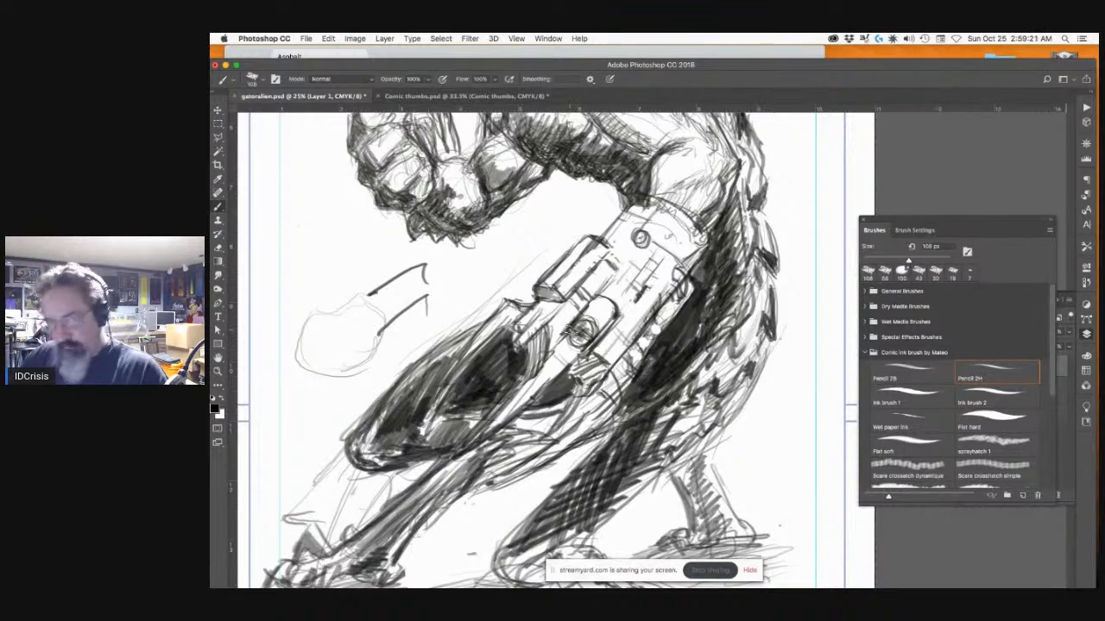
scroll(571, 331, "down", 3)
scroll(571, 330, "left", 3)
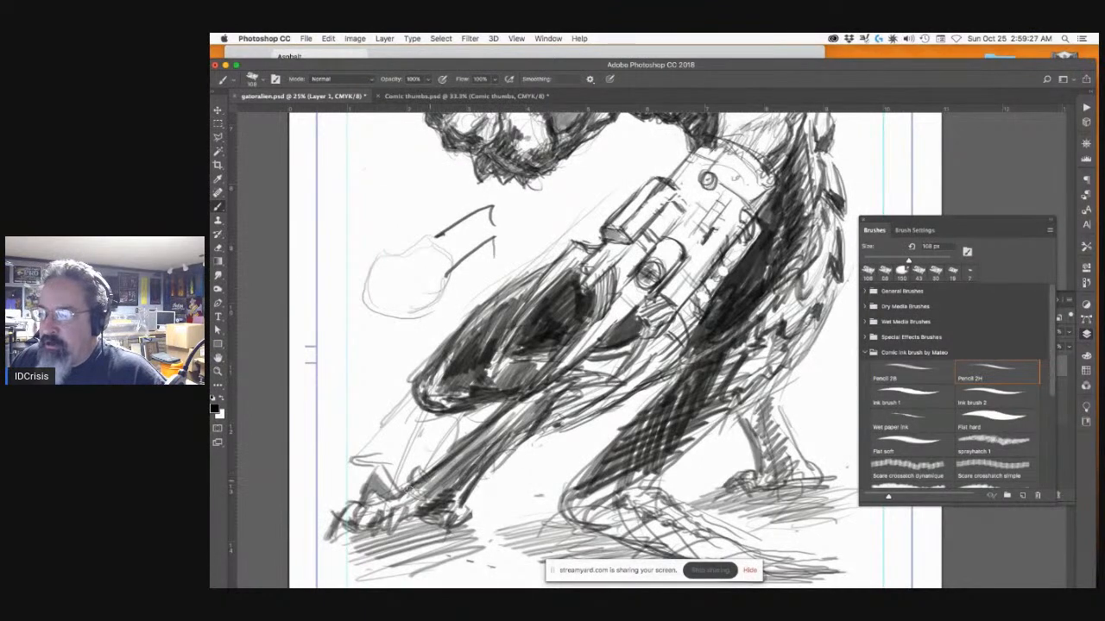
mouse_move(760, 409)
left_mouse_down()
mouse_move(654, 342)
mouse_move(672, 379)
mouse_move(628, 419)
mouse_move(641, 410)
left_mouse_up()
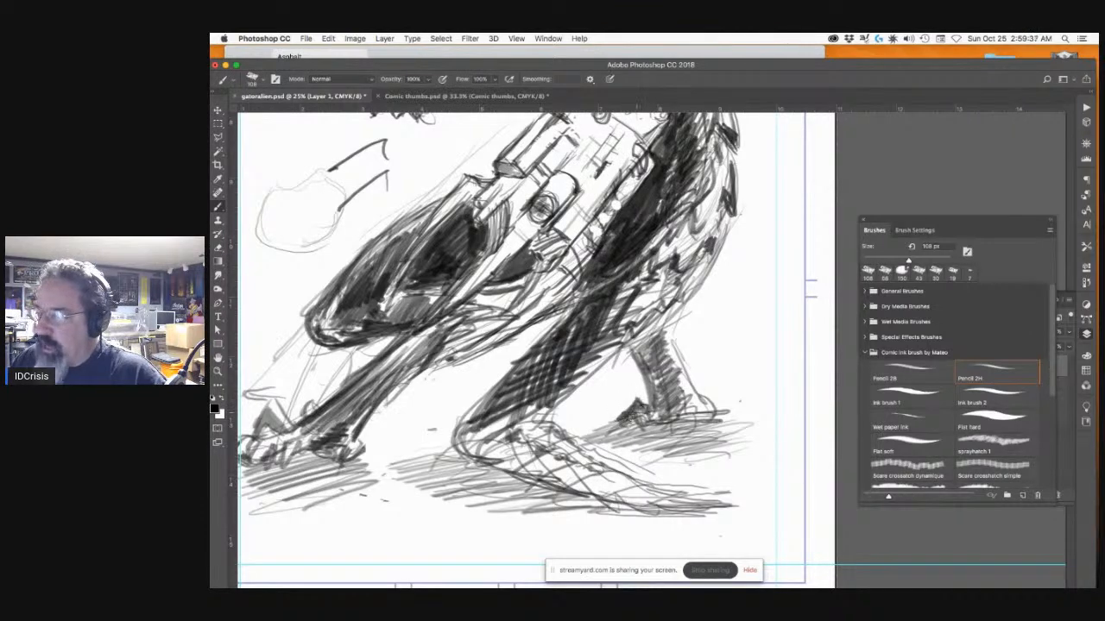
mouse_move(470, 460)
left_mouse_down()
mouse_move(514, 490)
mouse_move(574, 497)
mouse_move(620, 487)
left_mouse_up()
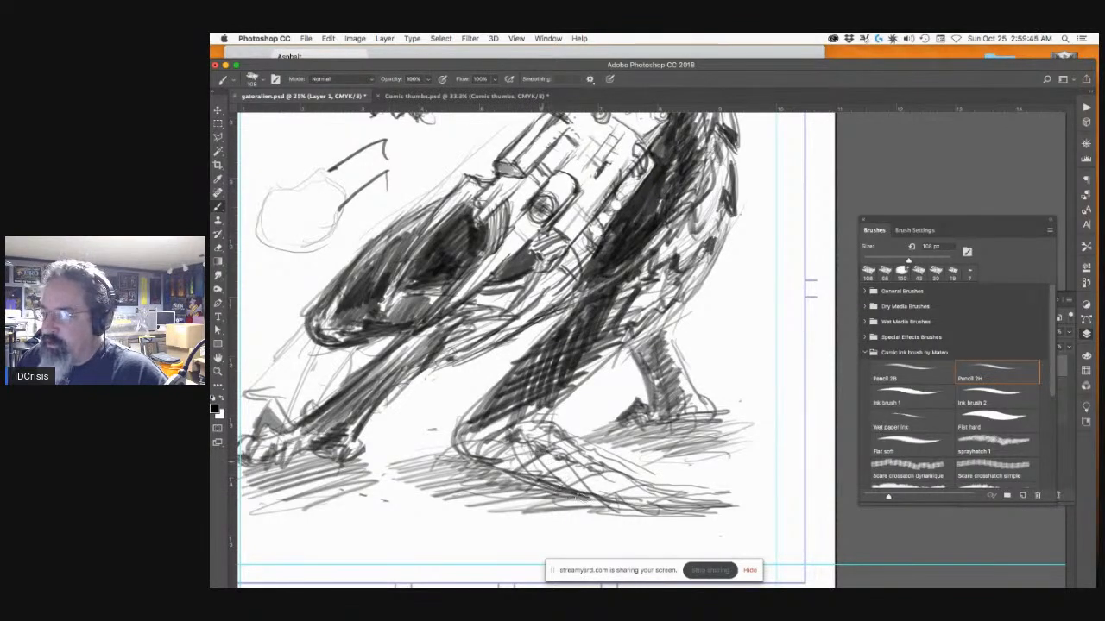
mouse_move(475, 449)
left_mouse_down()
mouse_move(517, 422)
mouse_move(519, 431)
mouse_move(468, 446)
left_mouse_up()
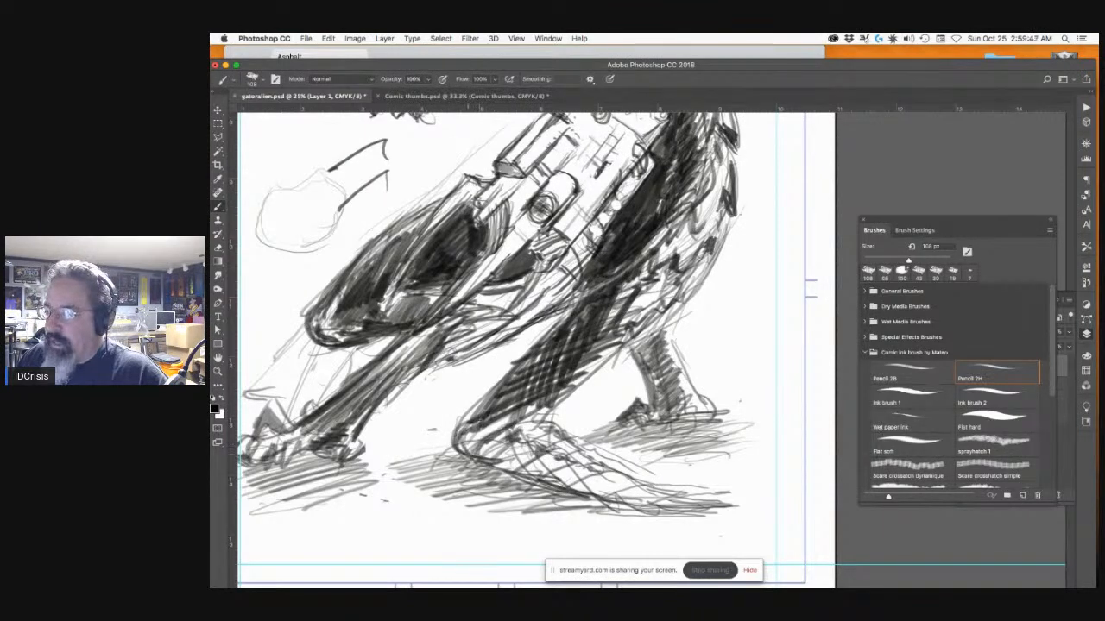
Step: Add shading strokes beneath the bent thigh and along the lower edge of the tail
scroll(574, 327, "up", 5)
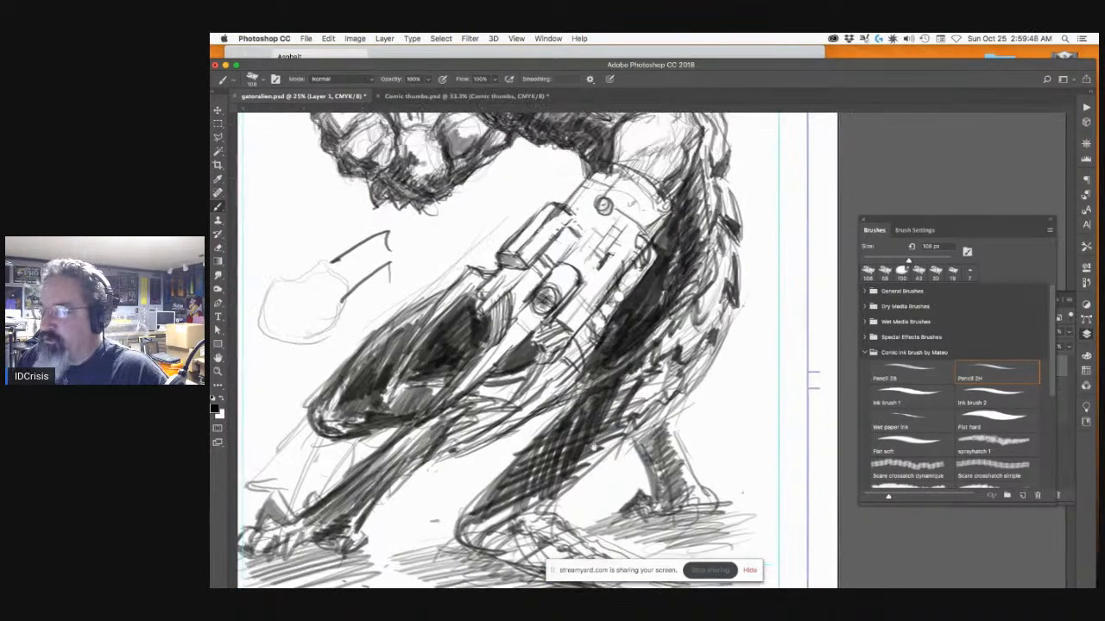
mouse_move(483, 438)
left_mouse_down()
mouse_move(461, 459)
mouse_move(522, 448)
left_mouse_up()
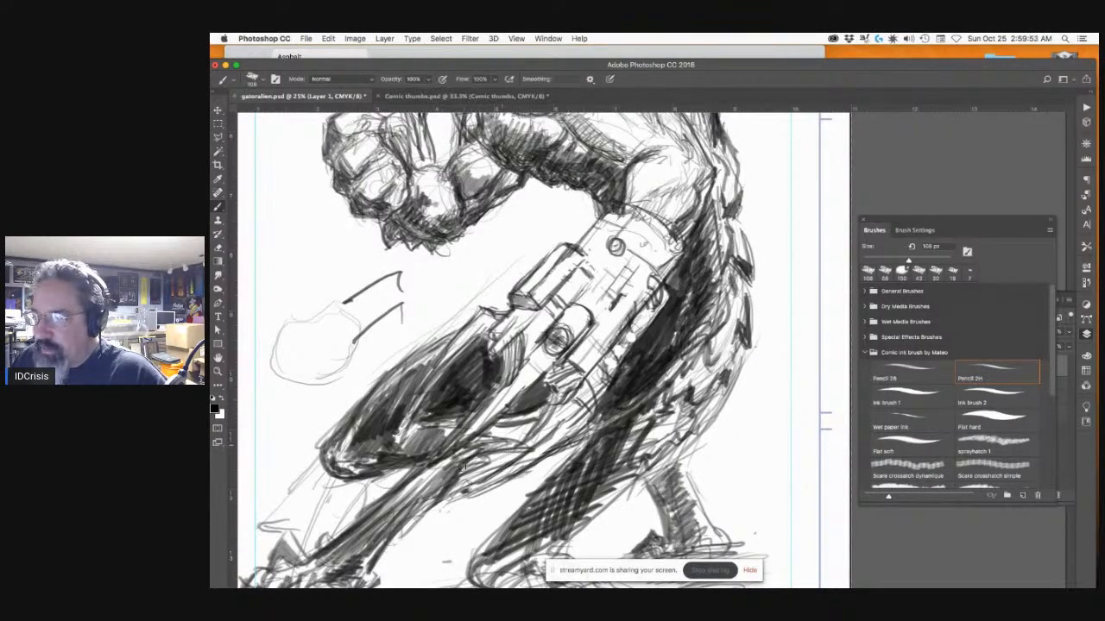
left_click_drag(727, 389, 695, 422)
scroll(668, 378, "up", 10)
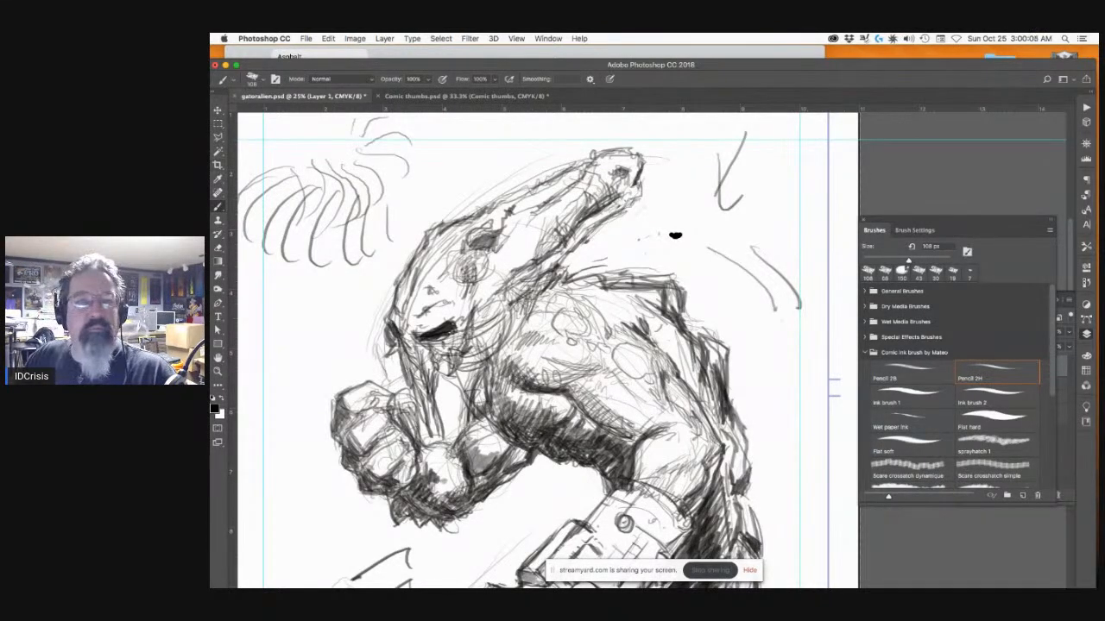
key("super+Tab")
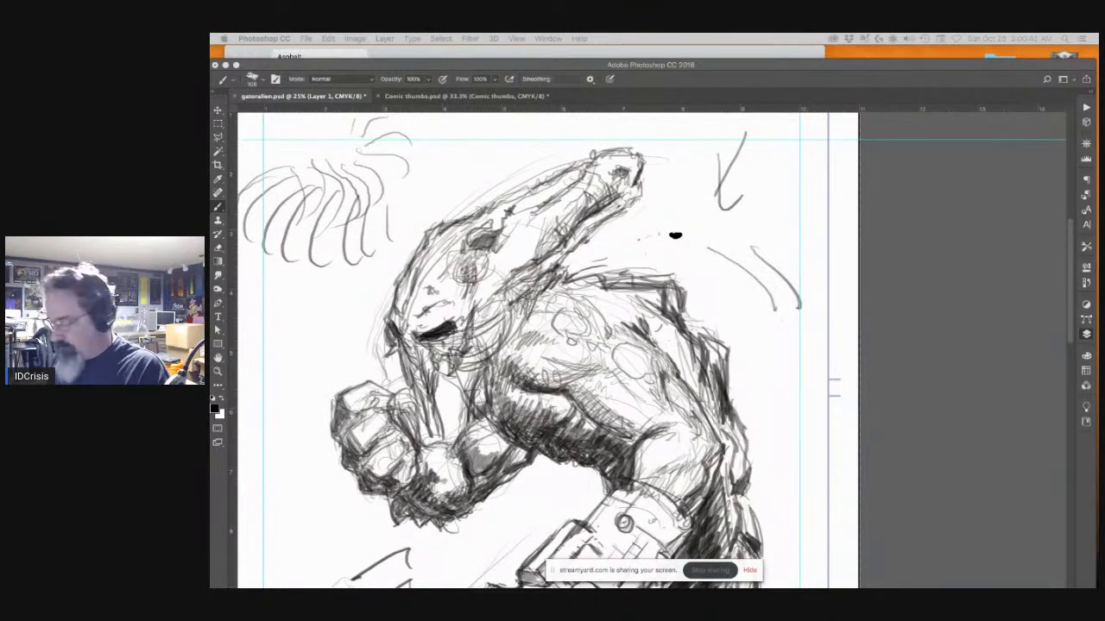
left_click(501, 418)
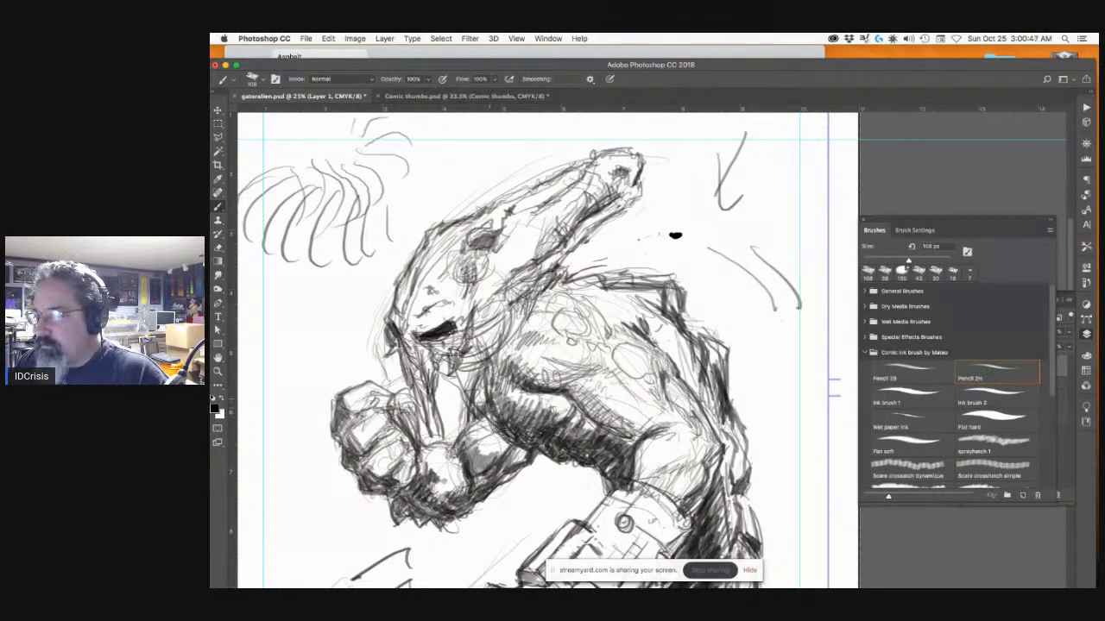
Step: Enlarge the pencil brush to 166 px and shade the edge of the head, the shoulder, the fist and the raised forearm
left_click_drag(537, 433, 544, 441)
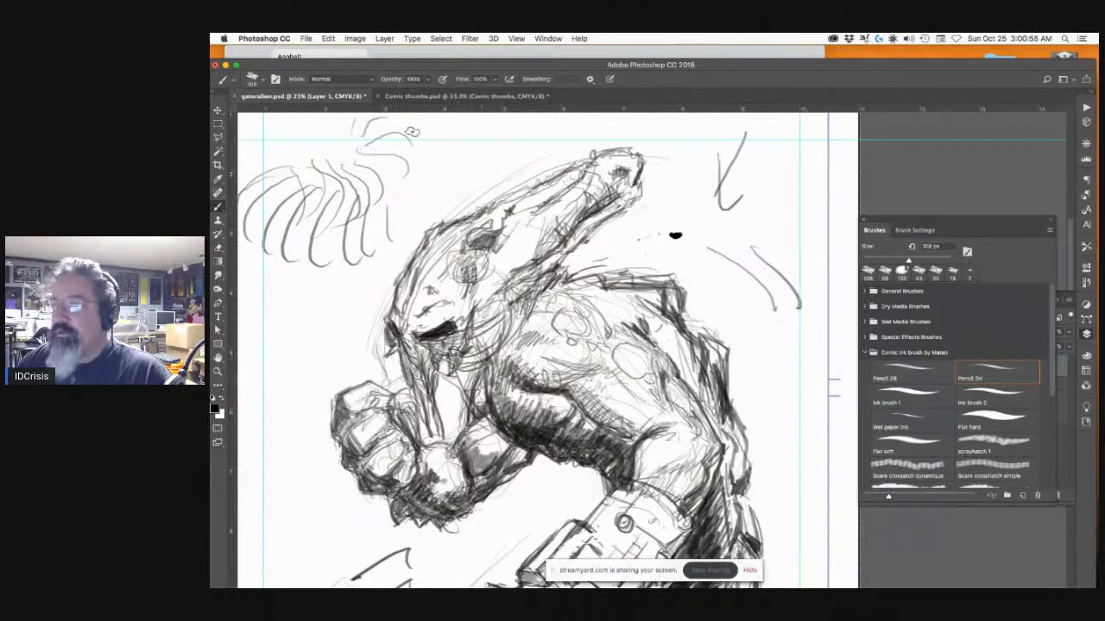
left_click(261, 82)
left_click_drag(299, 111, 311, 112)
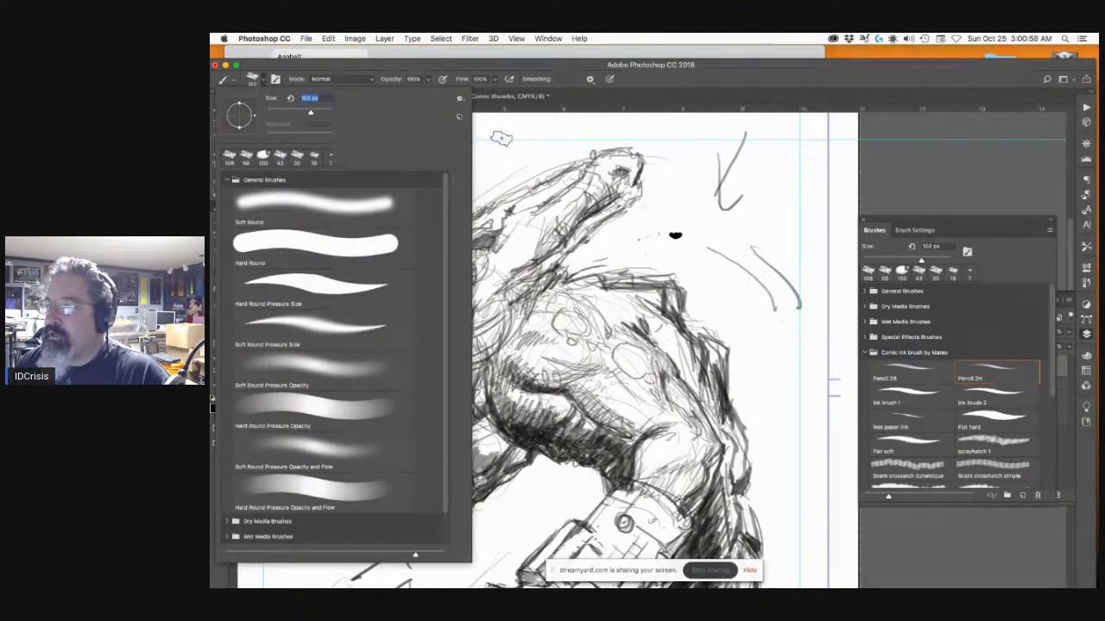
left_click(501, 138)
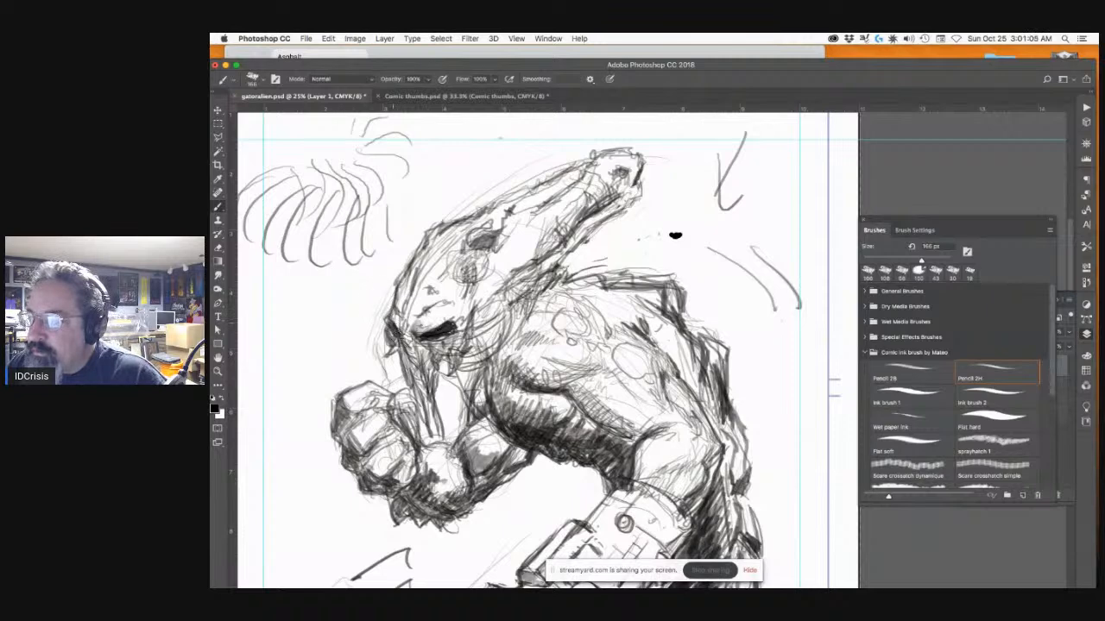
mouse_move(412, 271)
left_mouse_down()
mouse_move(407, 293)
mouse_move(422, 302)
mouse_move(457, 286)
mouse_move(397, 342)
left_mouse_up()
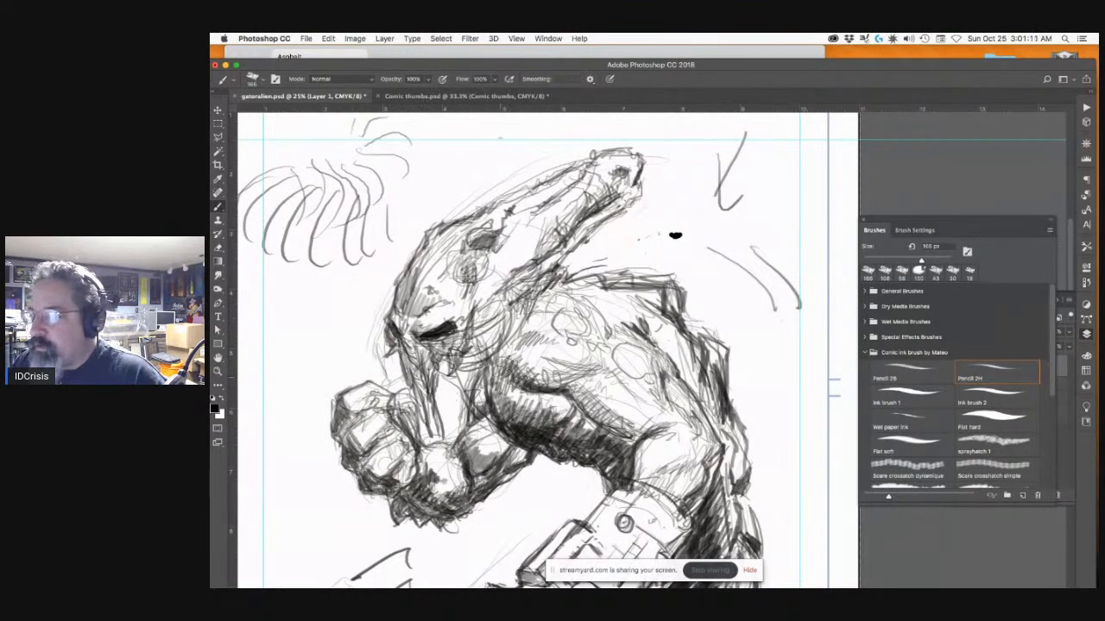
mouse_move(518, 339)
left_mouse_down()
mouse_move(518, 380)
mouse_move(544, 384)
mouse_move(520, 395)
left_mouse_up()
mouse_move(363, 394)
left_mouse_down()
mouse_move(338, 449)
mouse_move(380, 497)
left_mouse_up()
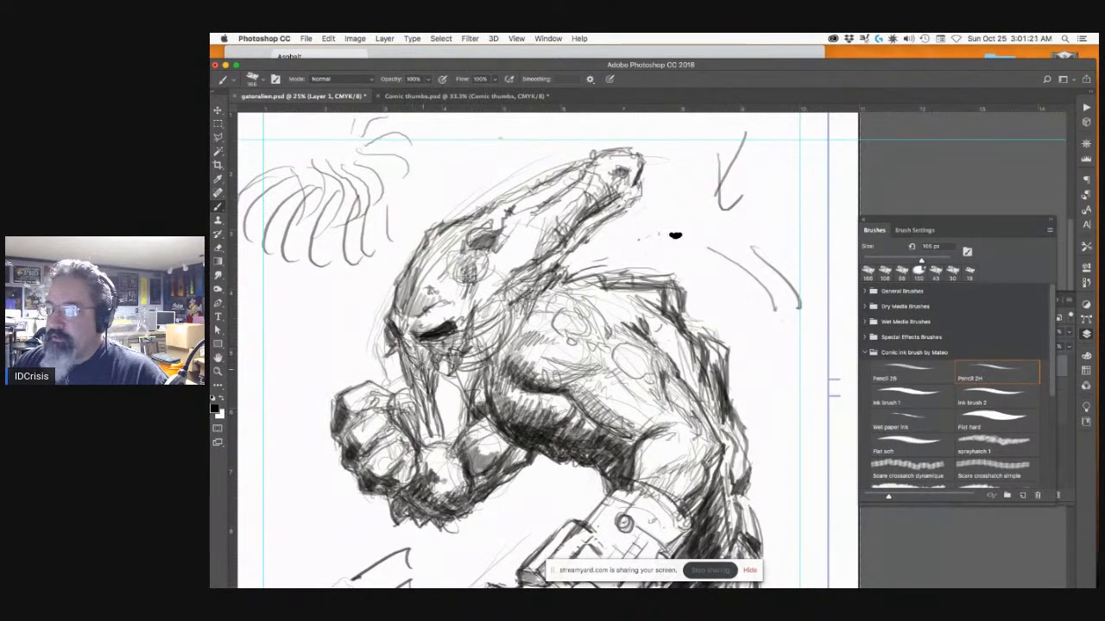
left_click_drag(429, 392, 440, 437)
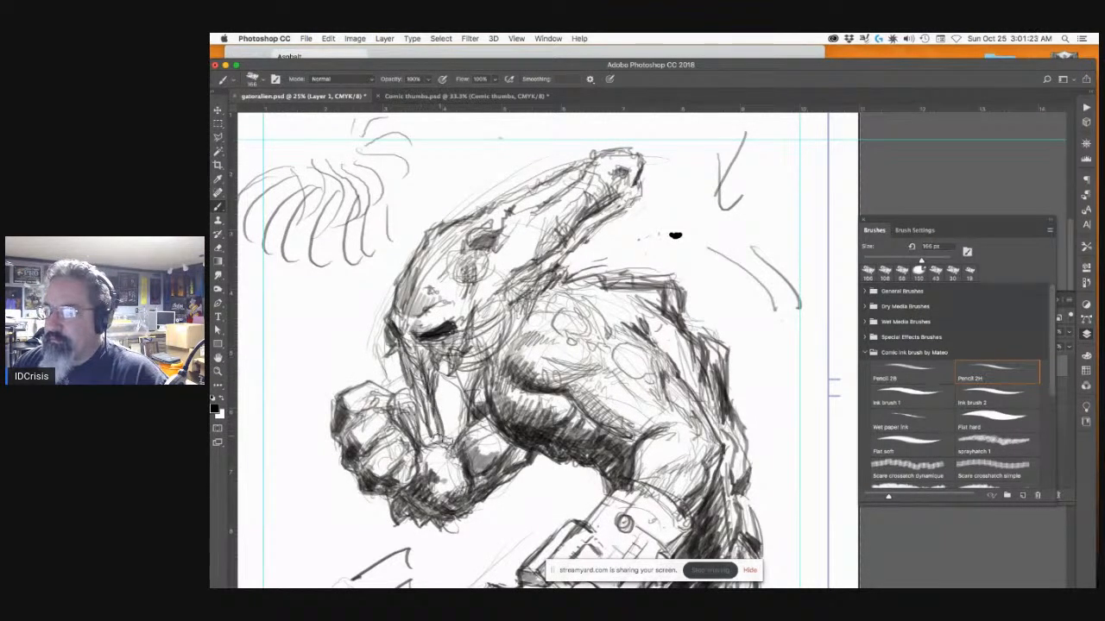
left_click_drag(404, 366, 415, 402)
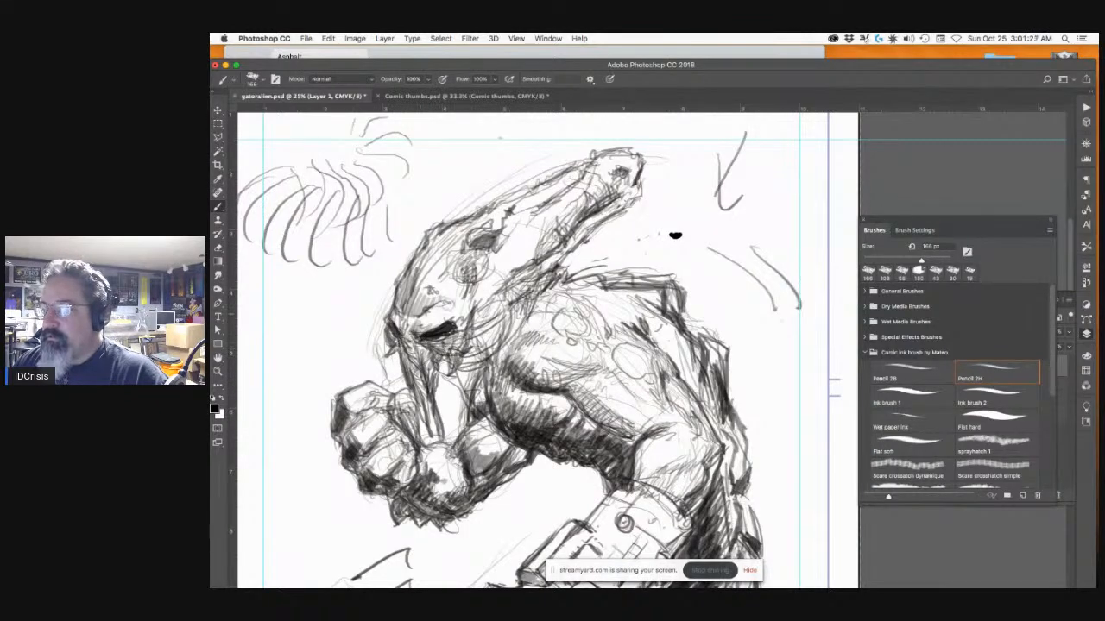
Step: Darken the upper patch on the head and build up shading across the skull and along the long snout
left_click_drag(482, 242, 495, 245)
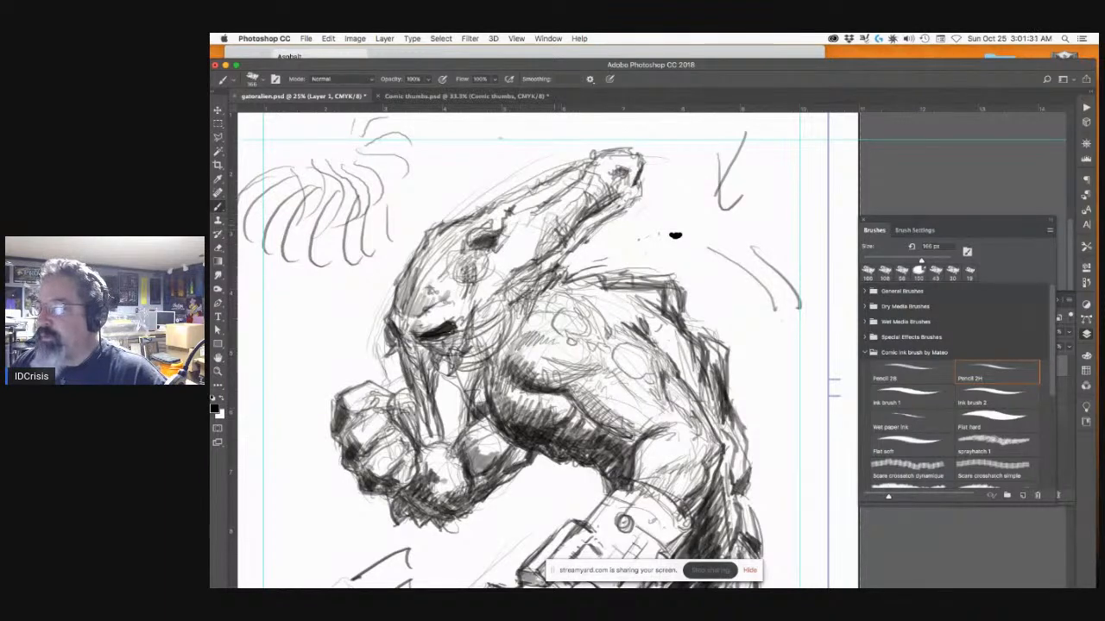
mouse_move(502, 238)
left_mouse_down()
mouse_move(589, 202)
mouse_move(523, 191)
mouse_move(493, 205)
mouse_move(539, 186)
mouse_move(532, 205)
left_mouse_up()
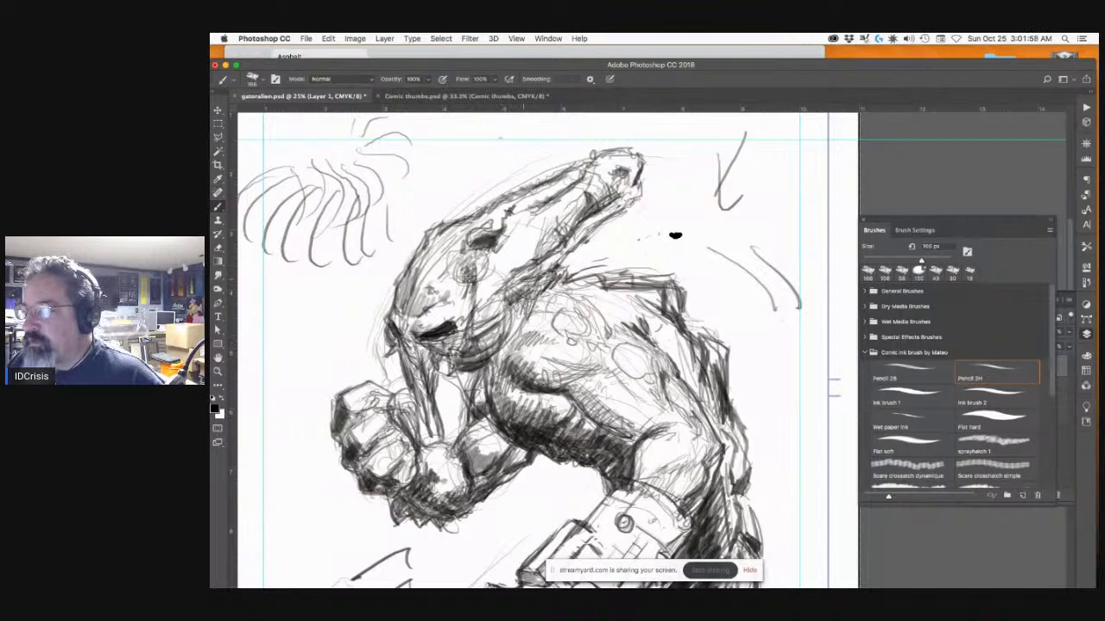
mouse_move(535, 259)
left_mouse_down()
mouse_move(493, 274)
mouse_move(451, 245)
mouse_move(422, 270)
mouse_move(443, 242)
mouse_move(425, 285)
mouse_move(432, 255)
mouse_move(452, 269)
mouse_move(450, 285)
mouse_move(465, 244)
left_mouse_up()
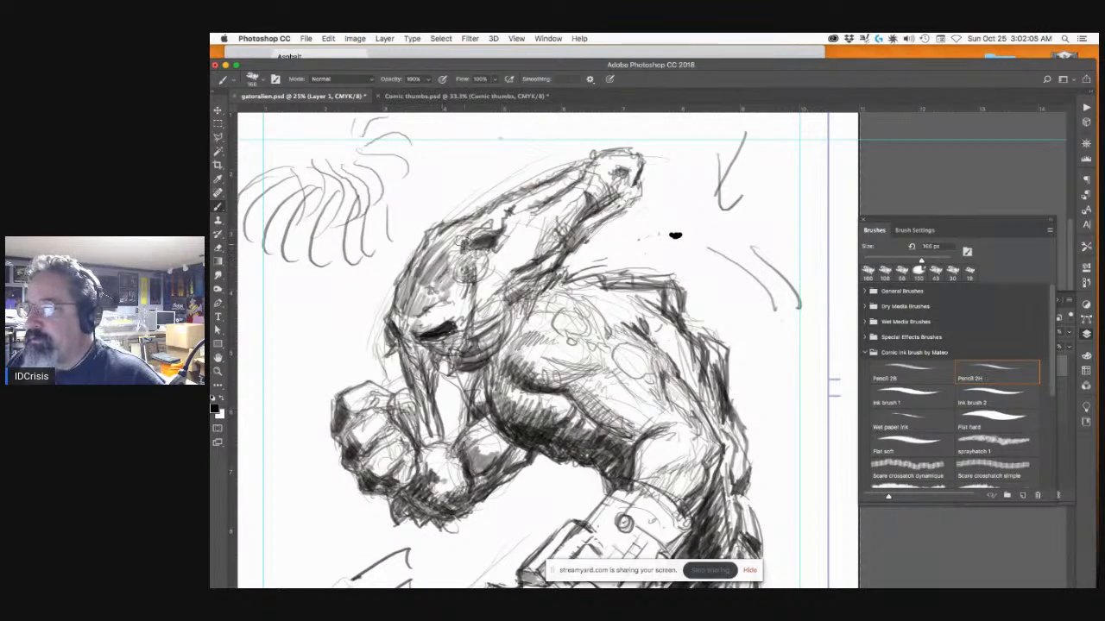
left_click_drag(569, 169, 589, 162)
left_click_drag(596, 164, 615, 180)
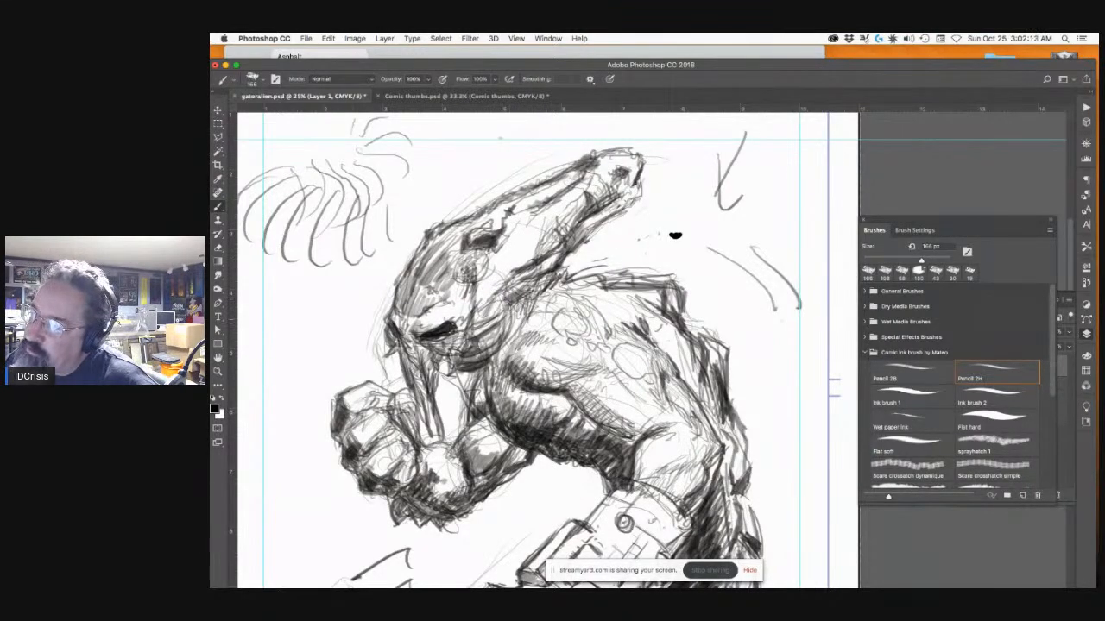
Step: Deepen the shadows beneath the jaw and neck and along the shoulder and upper arm
left_click_drag(511, 308, 491, 349)
left_click_drag(509, 324, 490, 356)
mouse_move(481, 421)
left_mouse_down()
mouse_move(472, 447)
mouse_move(474, 435)
left_mouse_up()
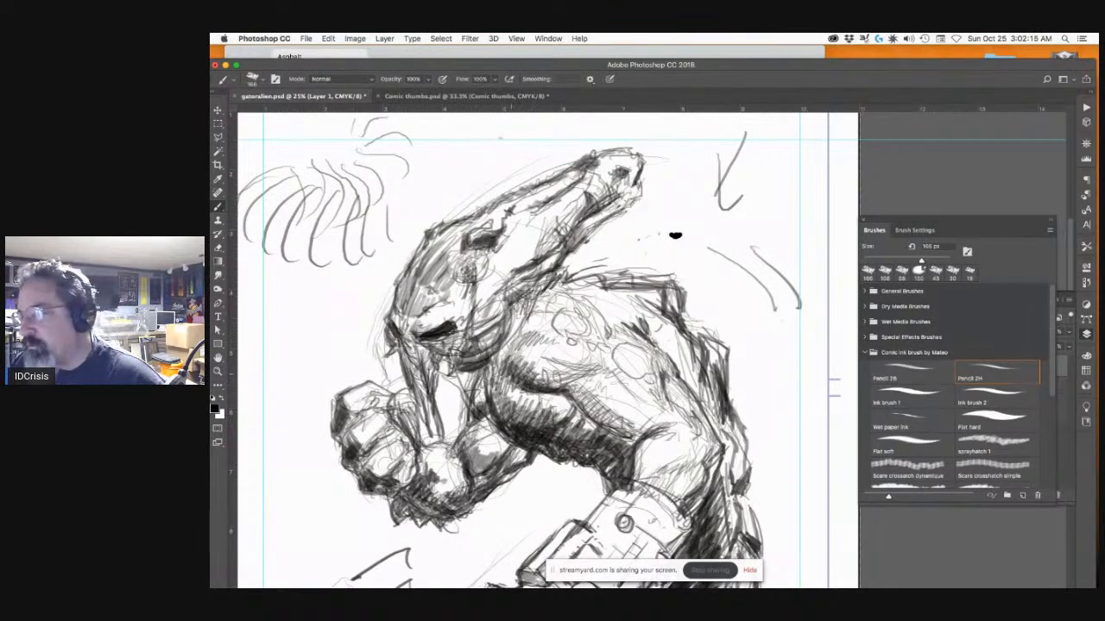
left_click_drag(511, 352, 493, 384)
left_click_drag(515, 358, 503, 402)
mouse_move(531, 377)
left_mouse_down()
mouse_move(565, 391)
mouse_move(634, 432)
left_mouse_up()
left_click_drag(592, 399, 639, 432)
left_click_drag(647, 390, 655, 338)
Step: Add gray shading to the panels and cylinders of the mechanical forearm
scroll(713, 378, "down", 2)
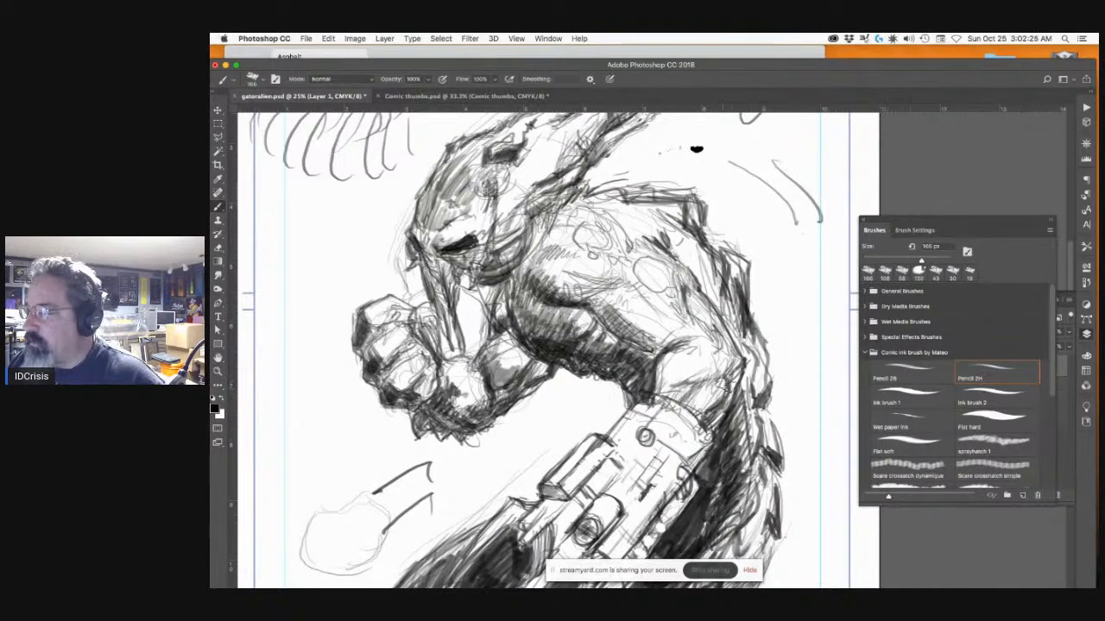
scroll(647, 414, "down", 3)
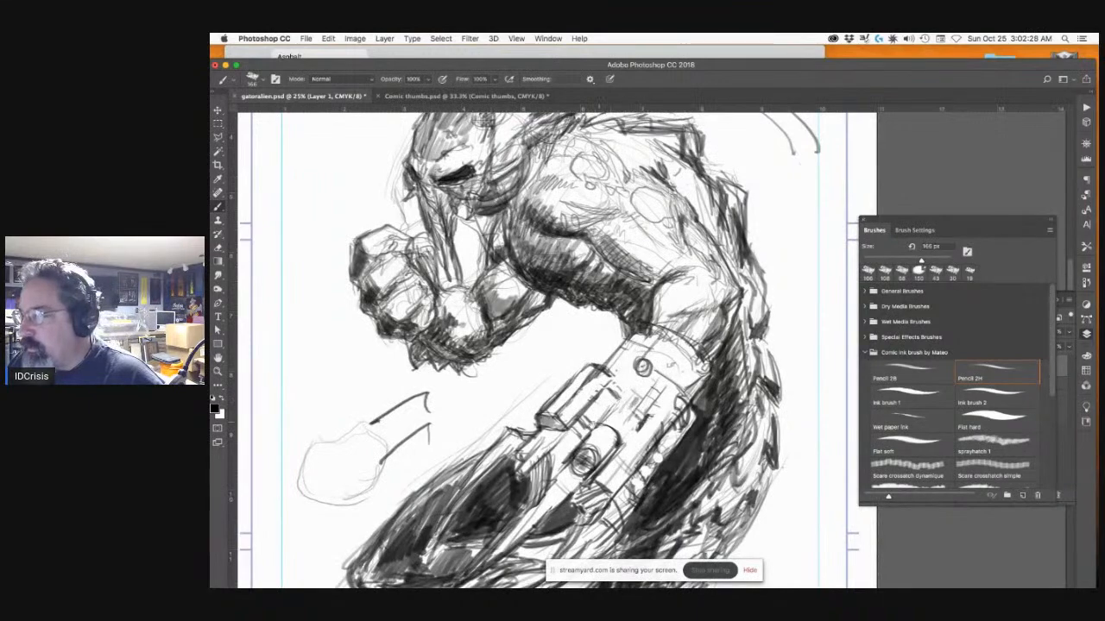
scroll(615, 402, "down", 3)
scroll(604, 336, "down", 2)
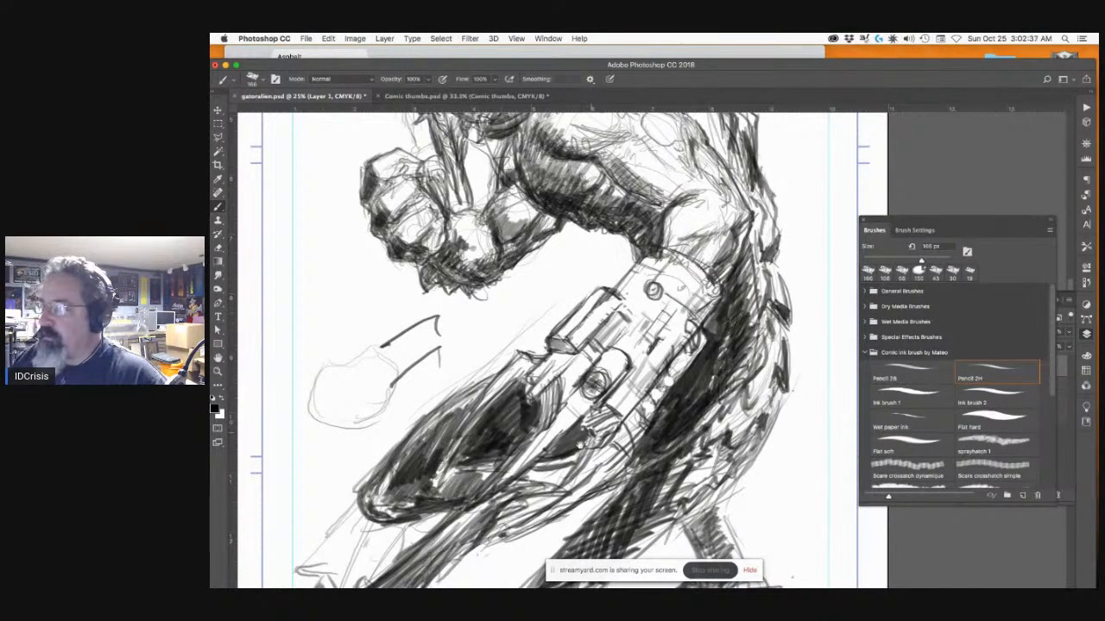
scroll(583, 380, "down", 5)
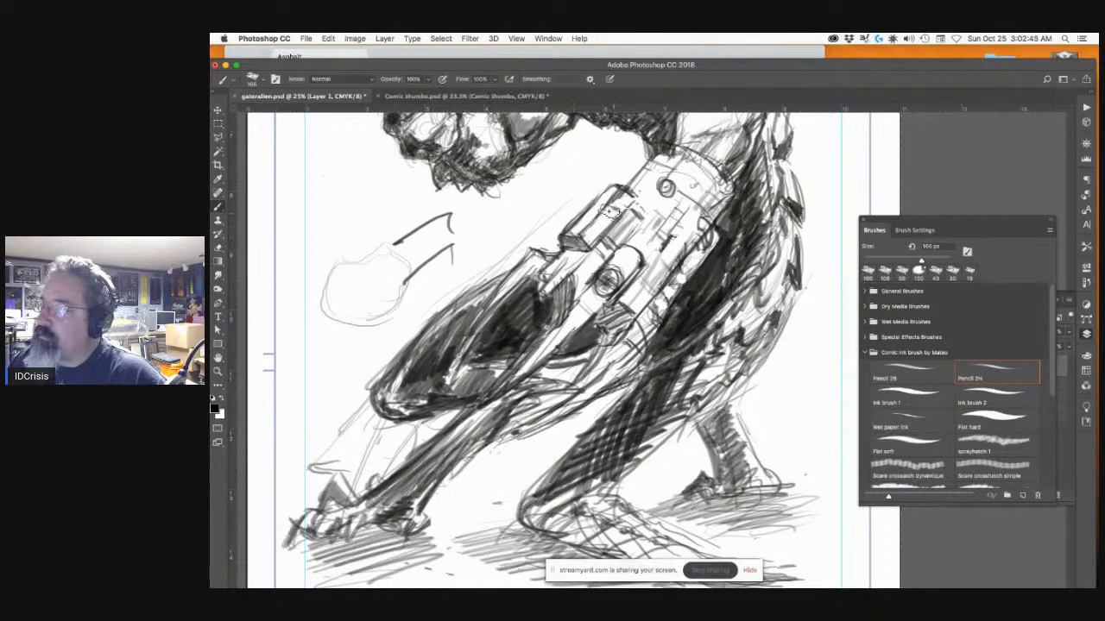
Step: Remove the stray scribbles around the head and the rough oval beside the figure using rectangular selections
left_click_drag(667, 266, 665, 547)
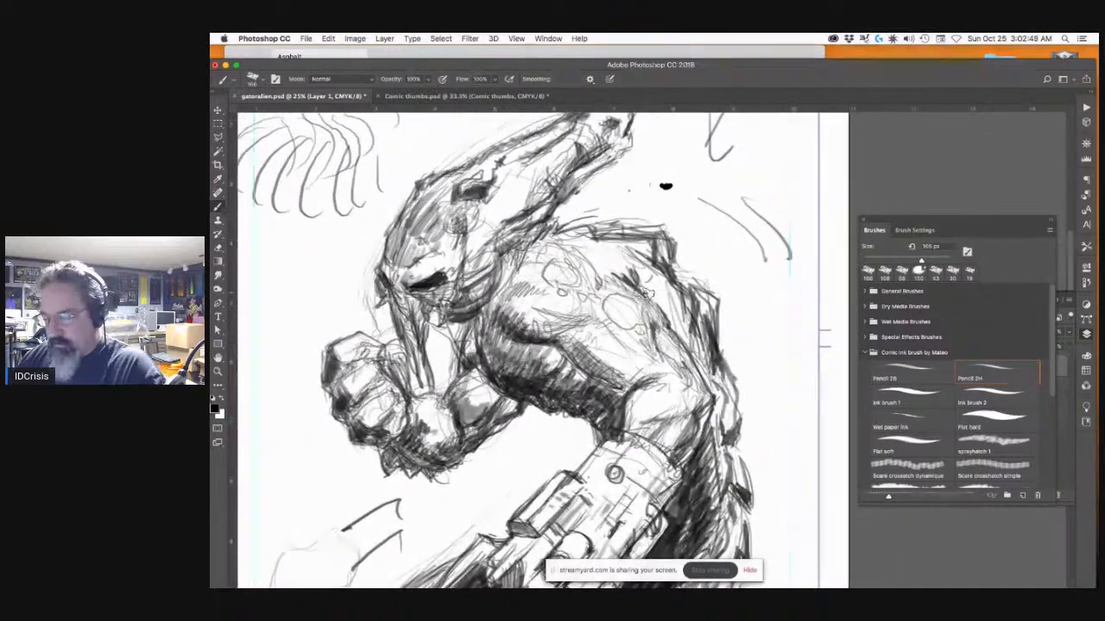
key("super+minus")
left_click_drag(588, 414, 583, 327)
key("super+minus")
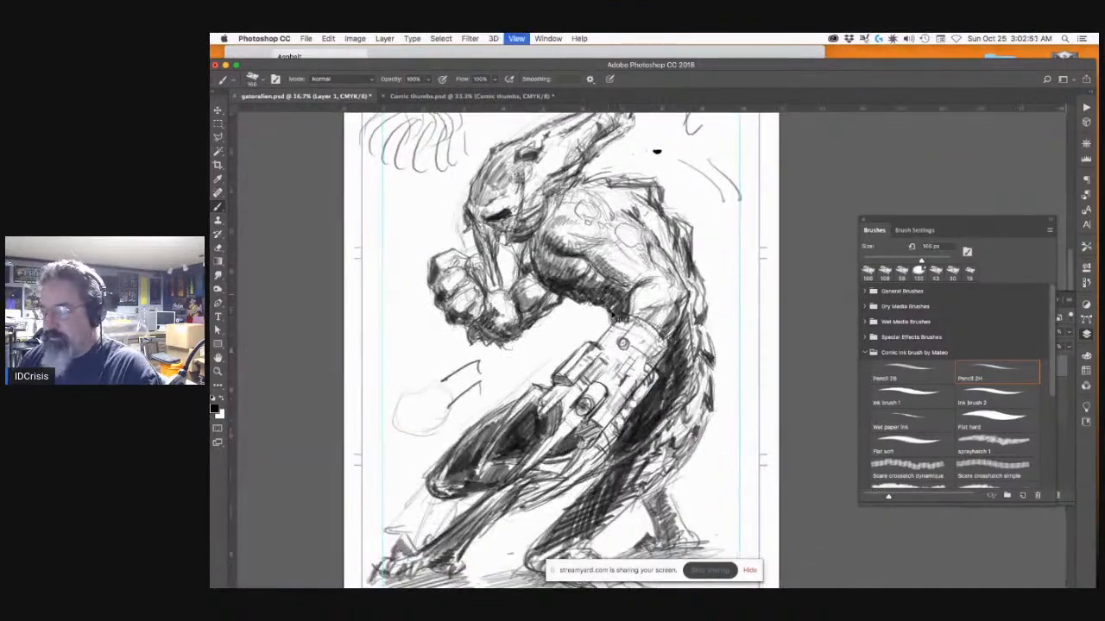
left_click_drag(596, 388, 556, 334)
key("super+r")
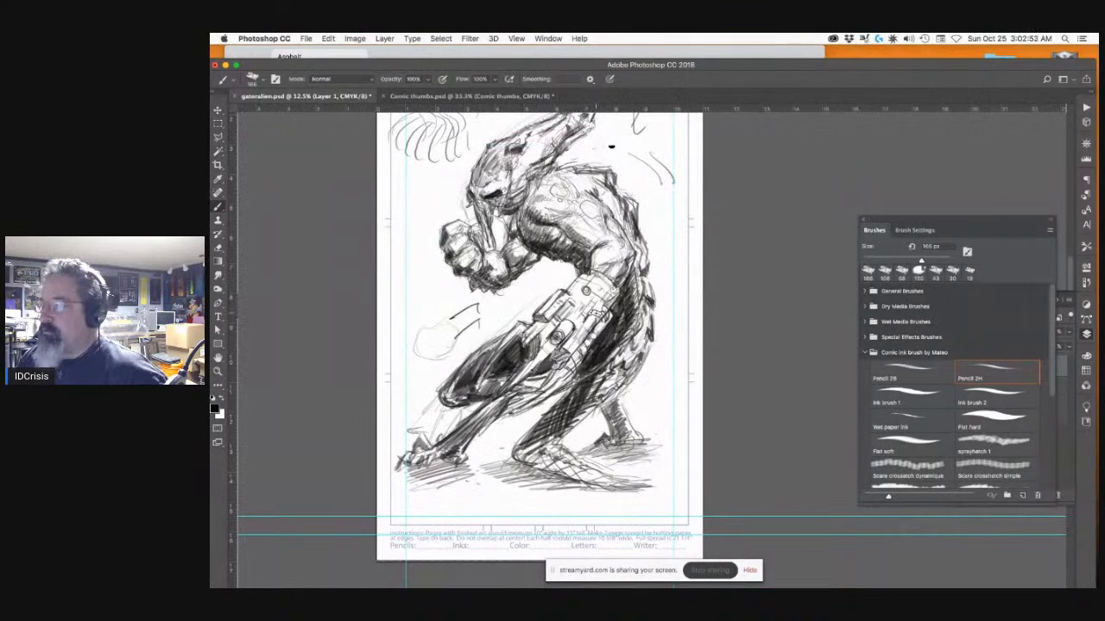
left_click_drag(571, 330, 598, 375)
key("m")
mouse_move(716, 141)
left_mouse_down()
mouse_move(665, 199)
mouse_move(633, 201)
mouse_move(717, 219)
mouse_move(705, 227)
mouse_move(665, 193)
mouse_move(486, 149)
mouse_move(494, 162)
mouse_move(470, 189)
mouse_move(481, 187)
mouse_move(462, 293)
mouse_move(462, 392)
left_mouse_up()
key("Delete")
key("super+x")
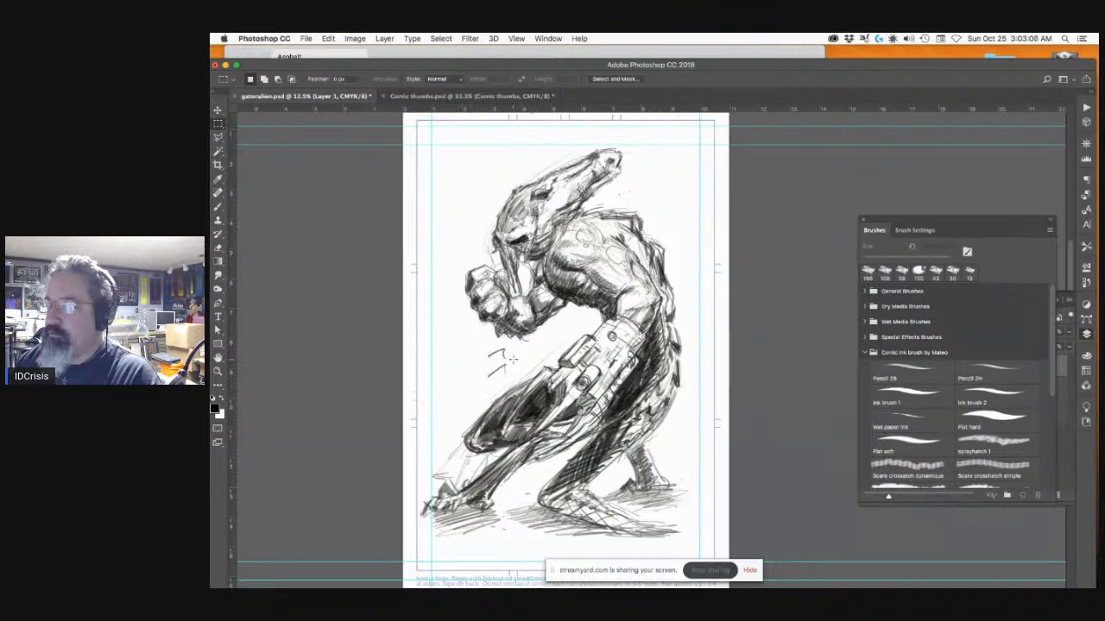
Step: Delete the leftover lines below the fist and the faint construction lines above the front foot, and clear the selection
left_click_drag(509, 349, 474, 382)
key("super+x")
left_click_drag(510, 348, 485, 364)
key("BackSpace")
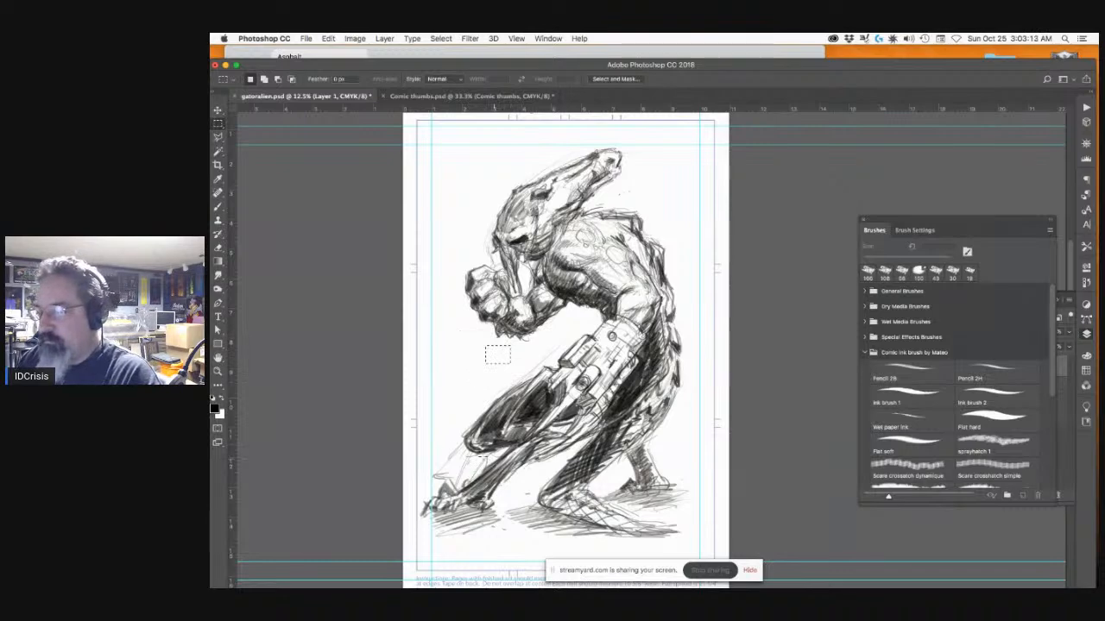
left_click_drag(505, 354, 469, 471)
key("super+d")
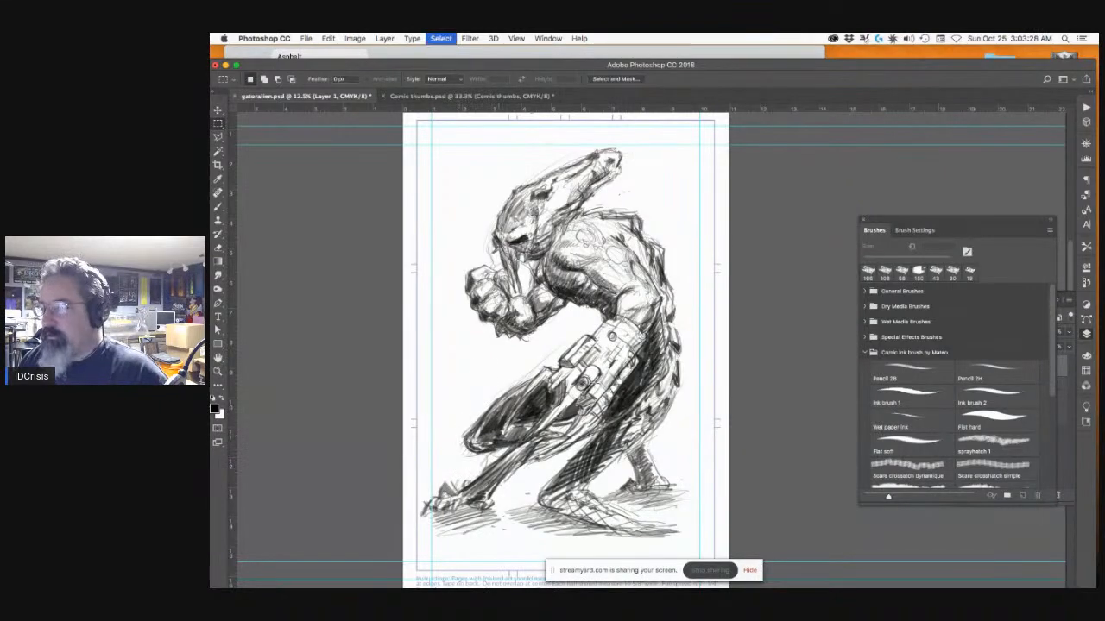
Step: Duplicate the white BKG layer beneath the inside page group
left_click(1085, 336)
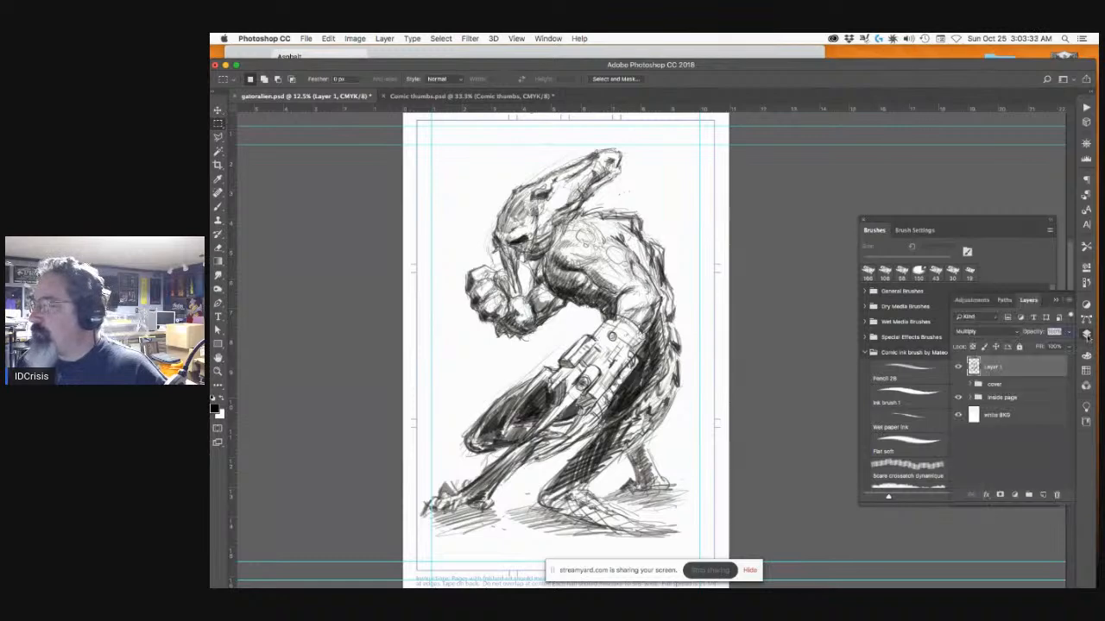
double_click(997, 415)
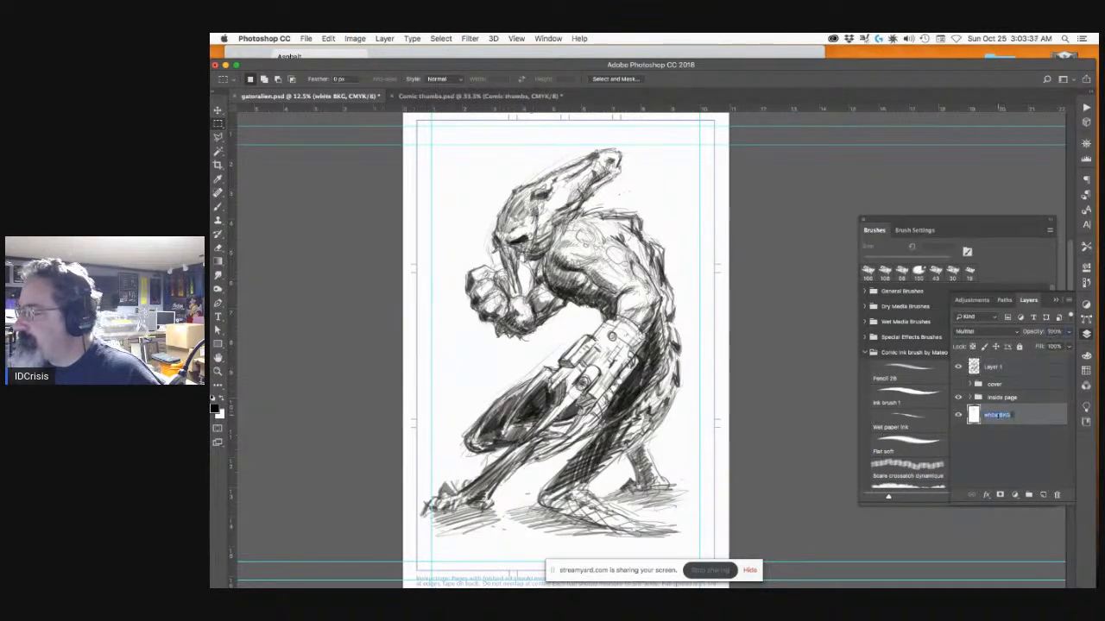
double_click(1044, 385)
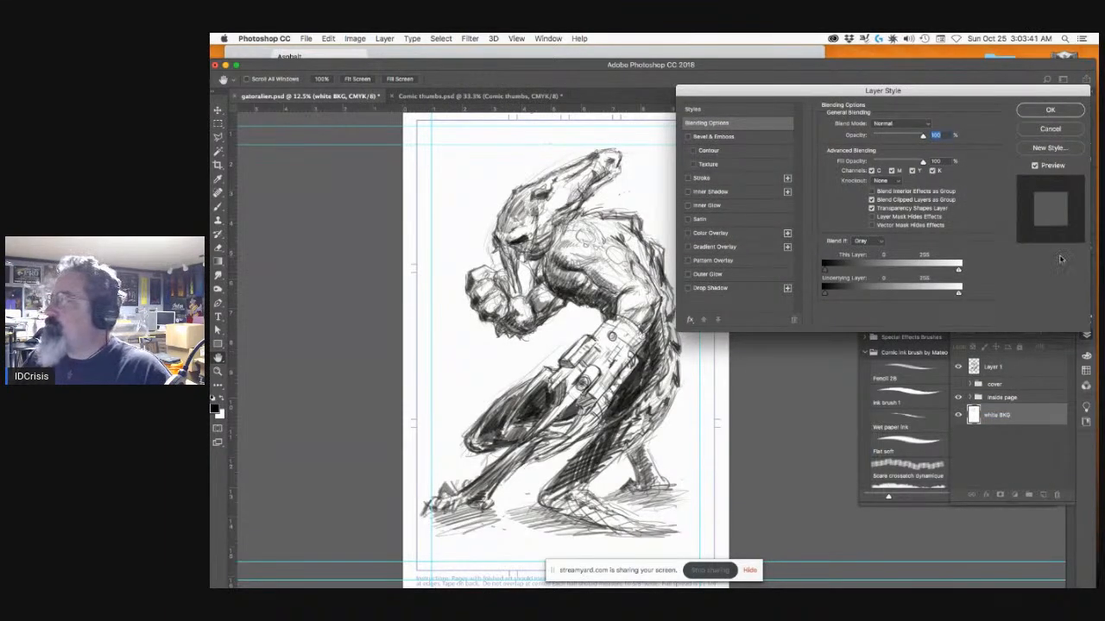
left_click(1043, 129)
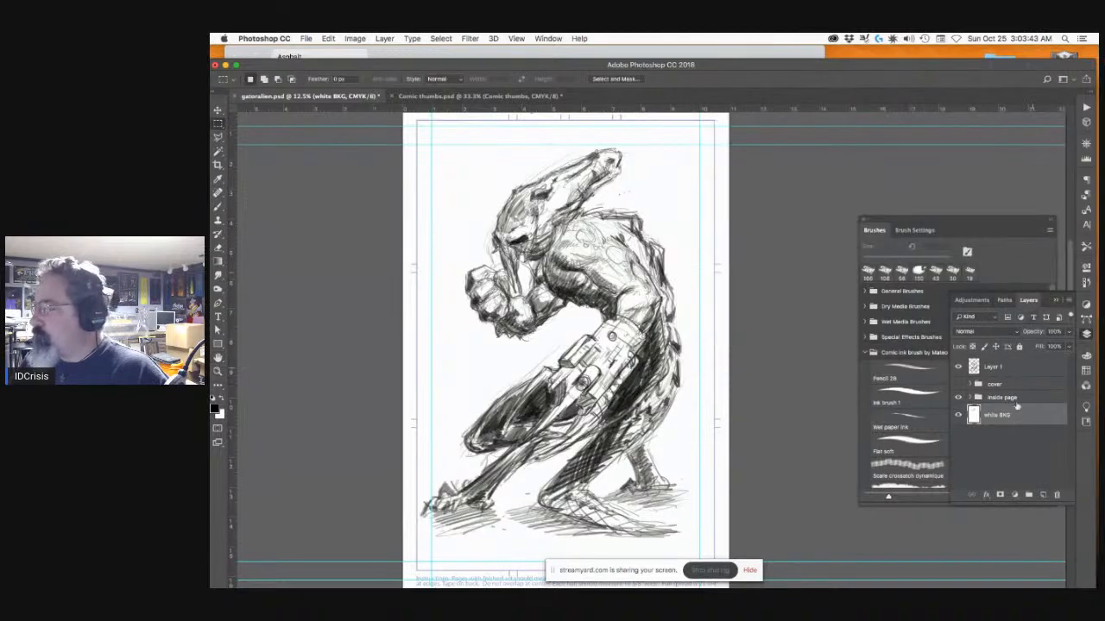
left_click_drag(1036, 421, 1044, 494)
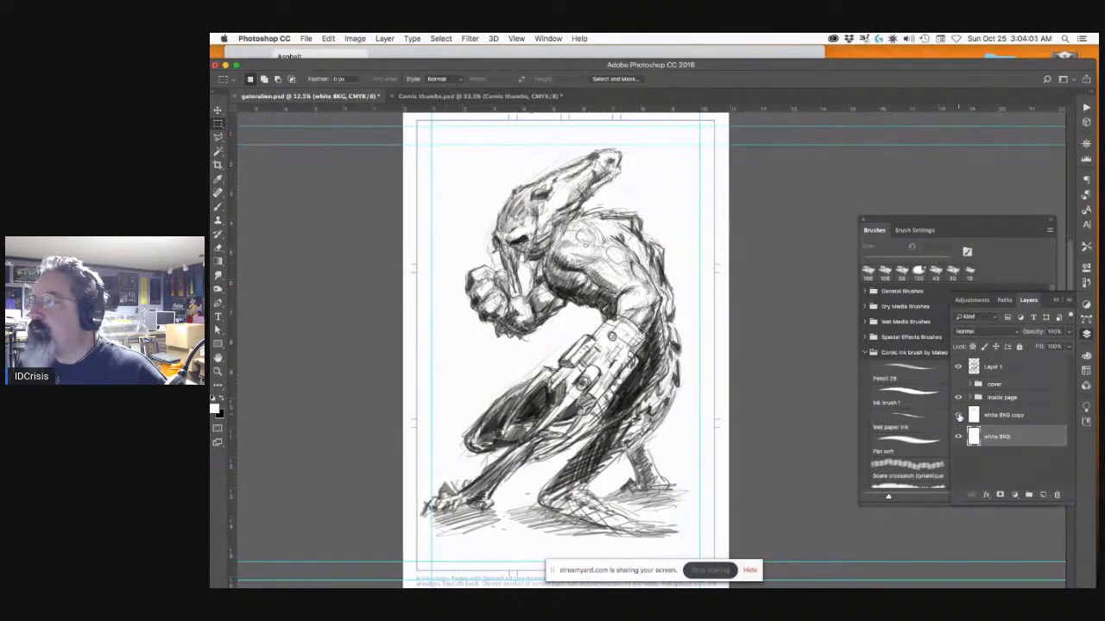
Step: Toggle the visibility of the inside page group, the white BKG copy layer and Layer 1 to check which artwork each holds
left_click(958, 415)
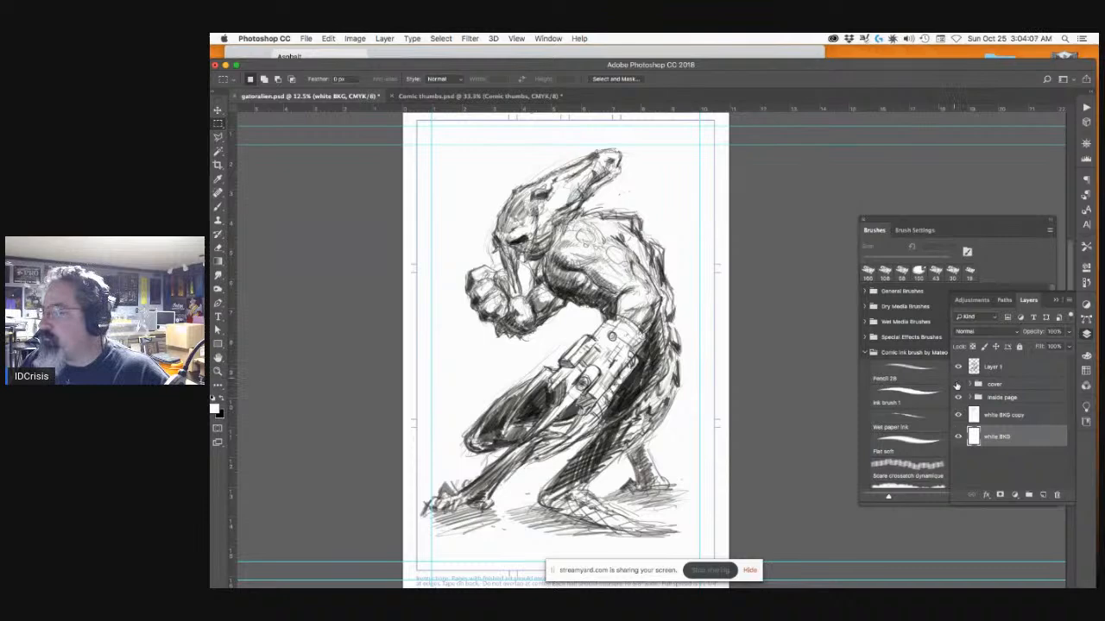
left_click(958, 397)
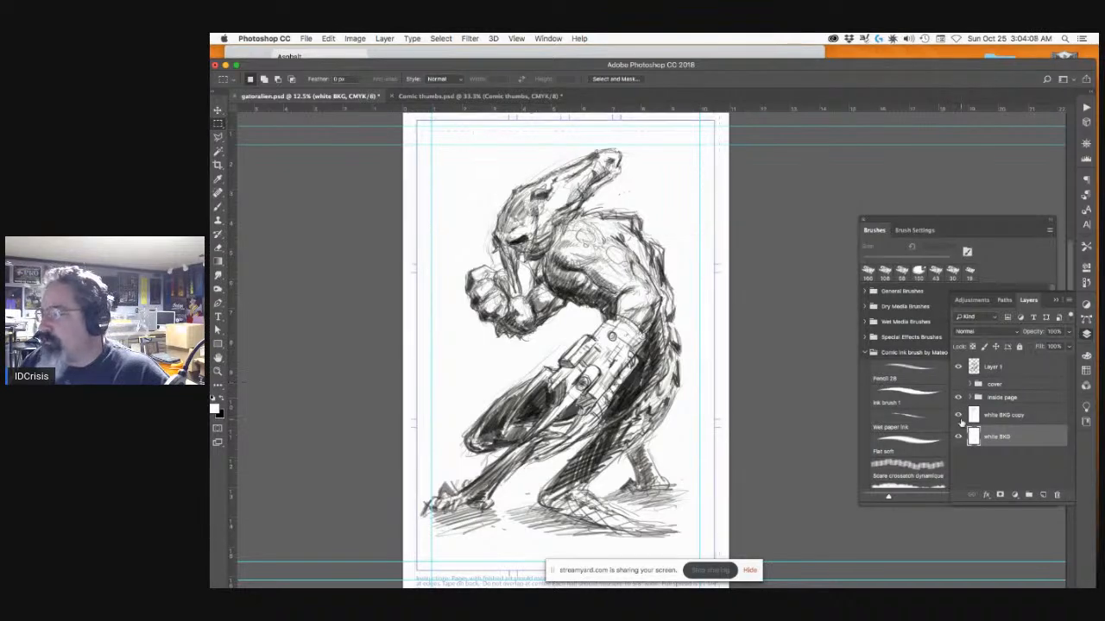
left_click(958, 416)
left_click(958, 416)
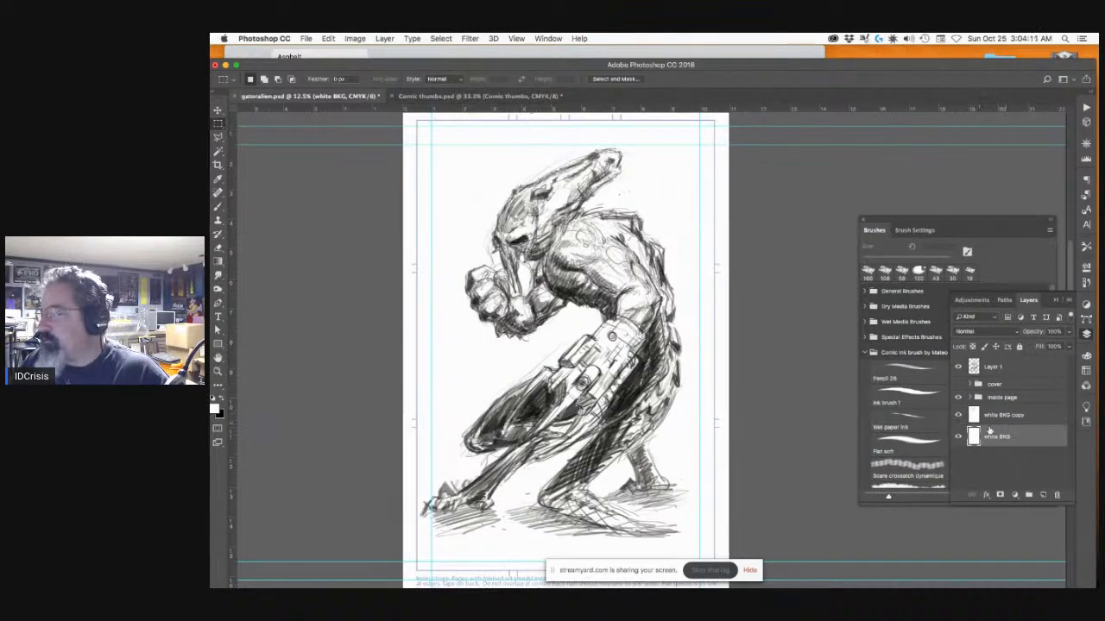
left_click(958, 367)
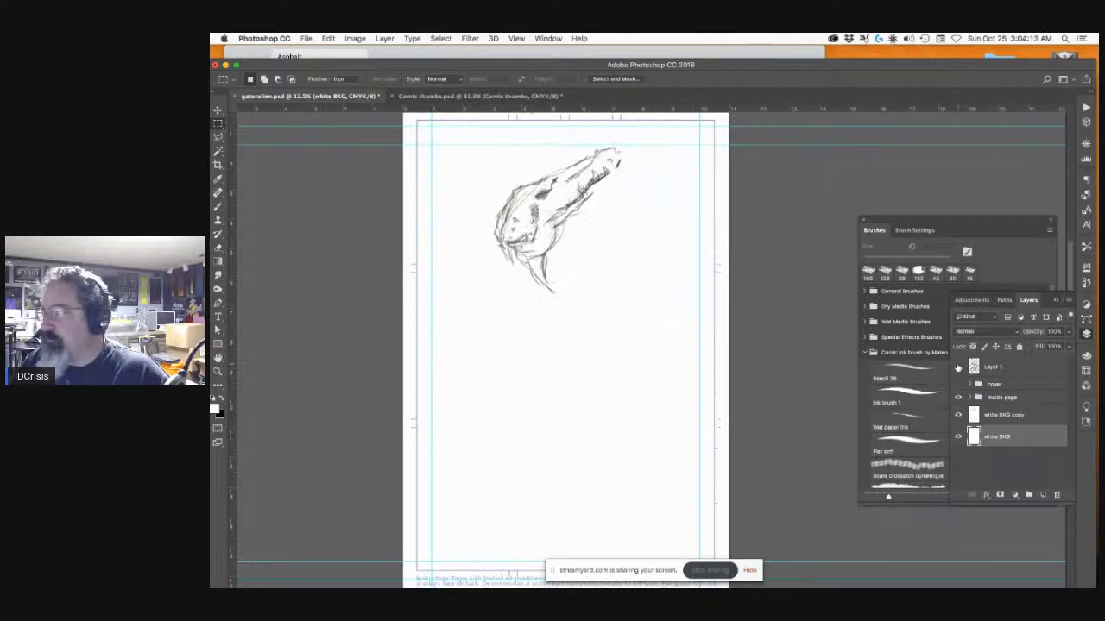
left_click(355, 39)
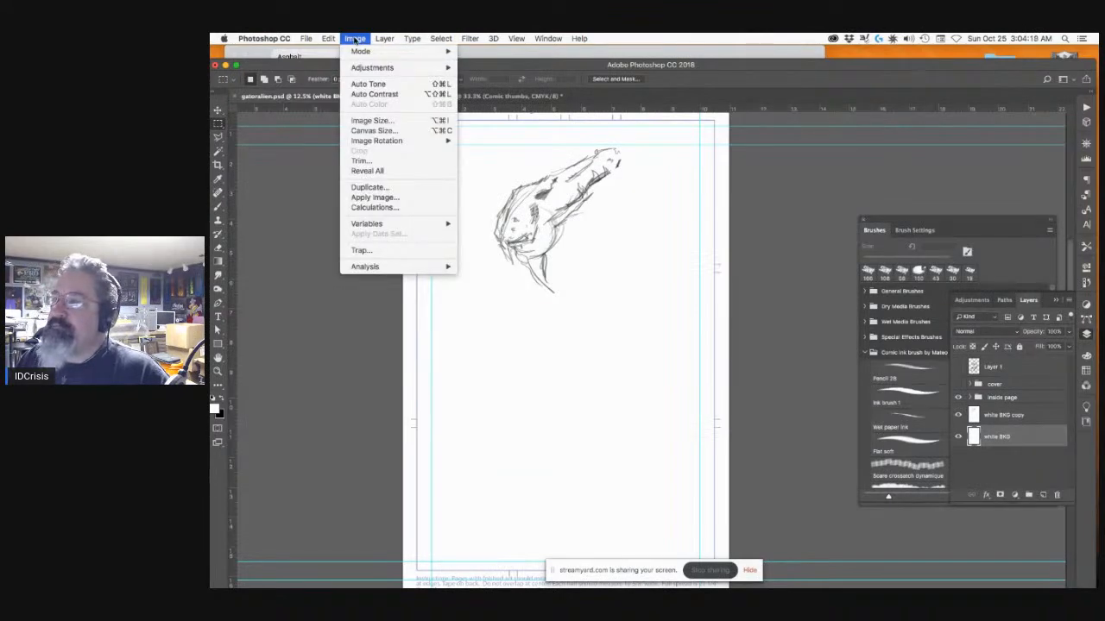
mouse_move(357, 51)
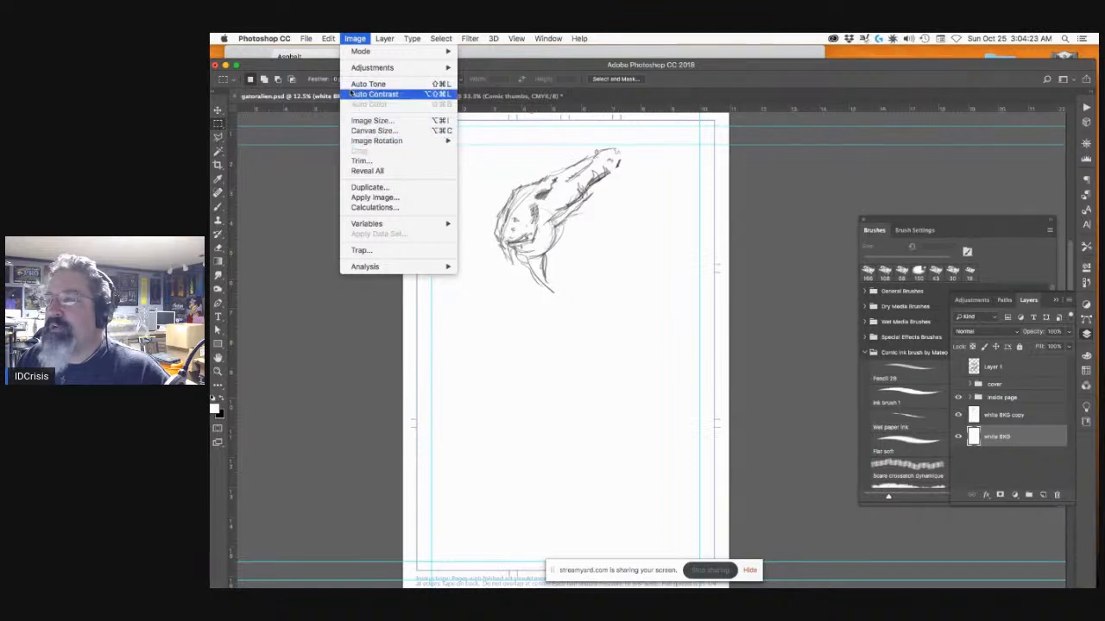
mouse_move(440, 40)
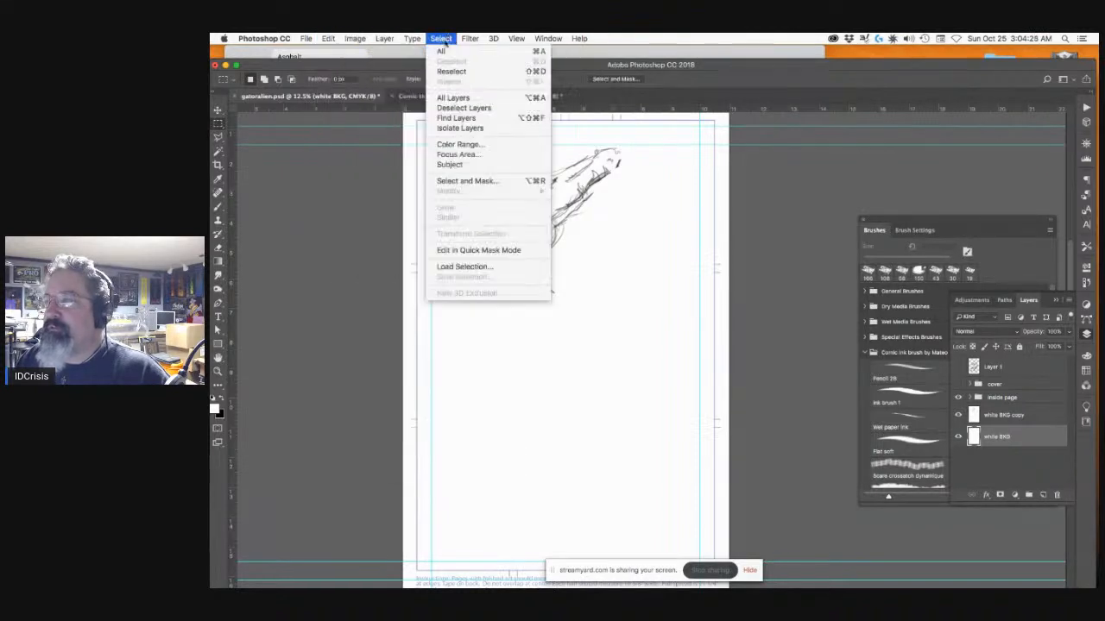
left_click(453, 144)
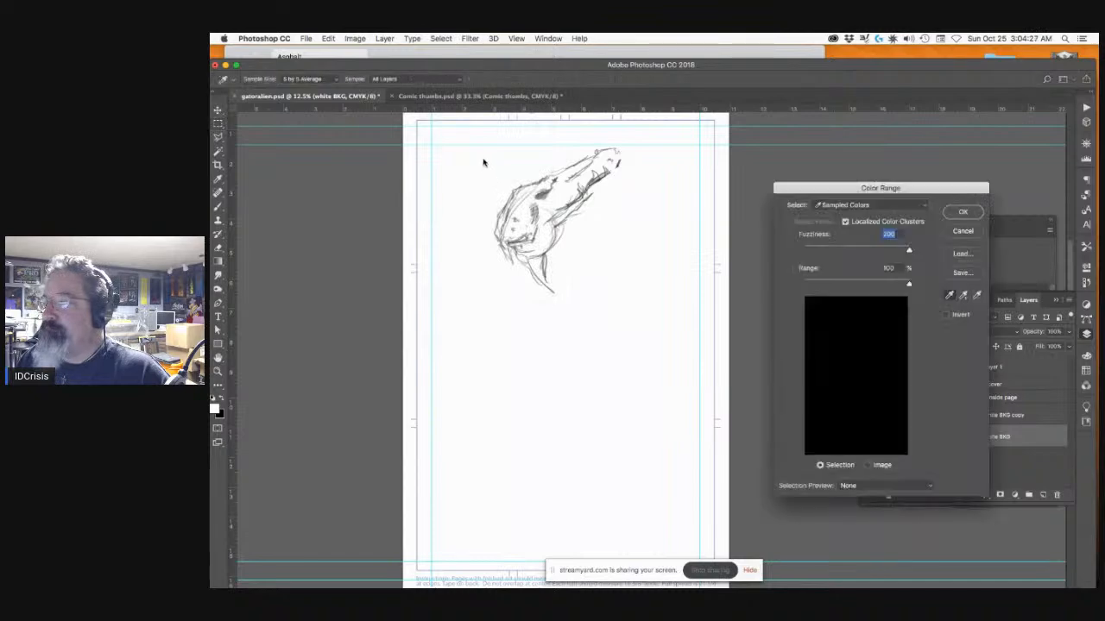
left_click_drag(907, 251, 802, 281)
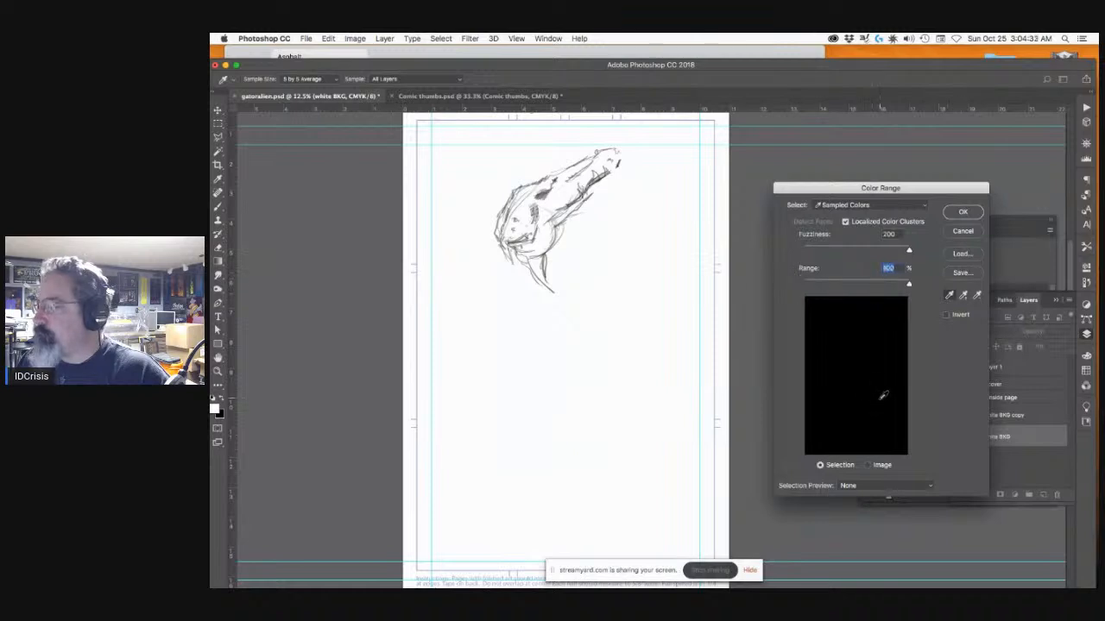
left_click(961, 232)
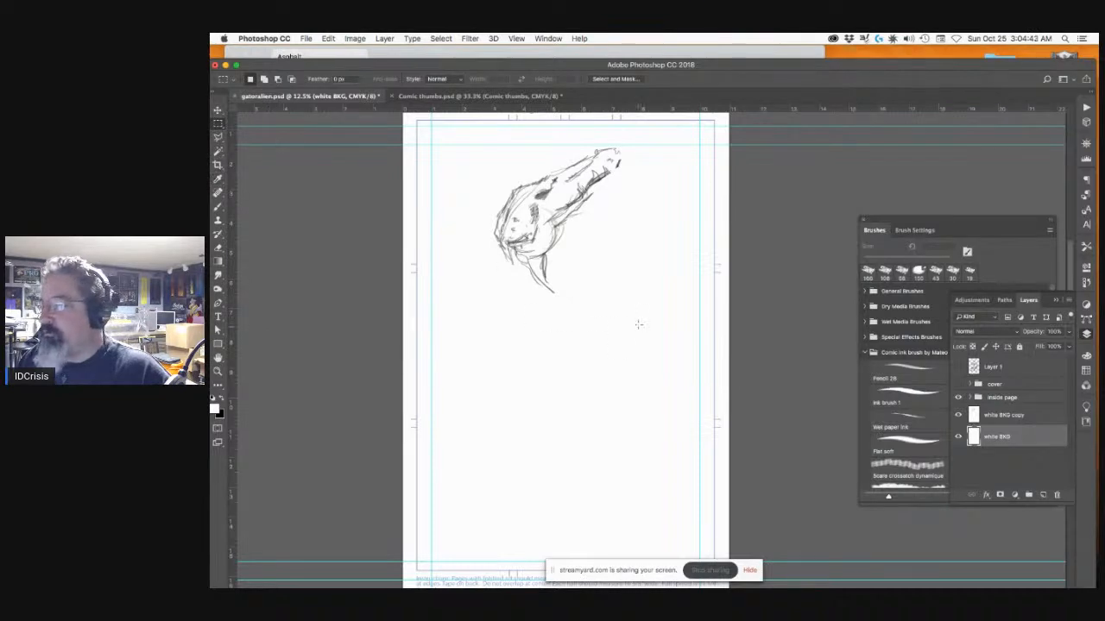
Step: Delete the white BKG layer's content outside a rectangle around the head sketch, clear the selection and show Layer 1 again
left_click_drag(653, 321, 471, 142)
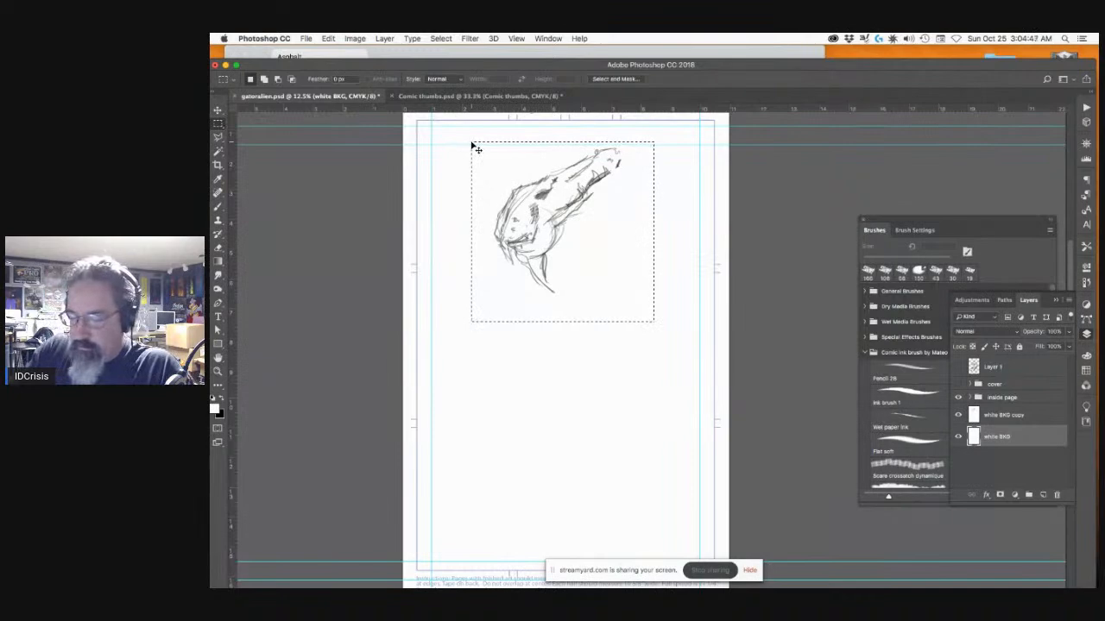
key("super+shift+i")
key("Delete")
key("super+d")
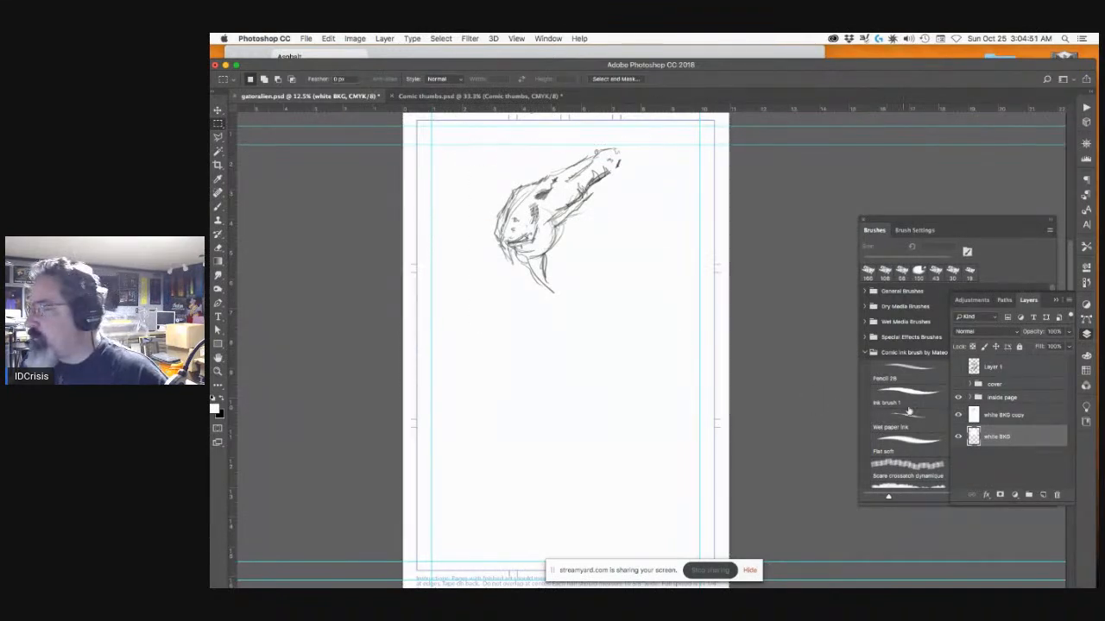
left_click(959, 367)
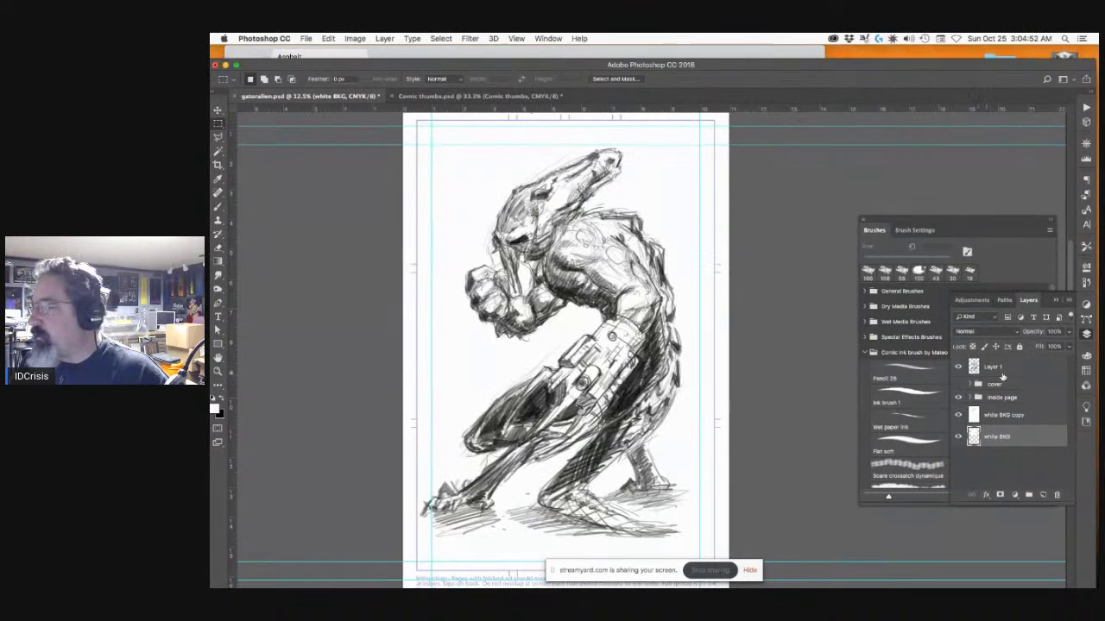
Step: Move Layer 1 below the inside page group and merge it down into the white BKG copy layer
left_click(1003, 374)
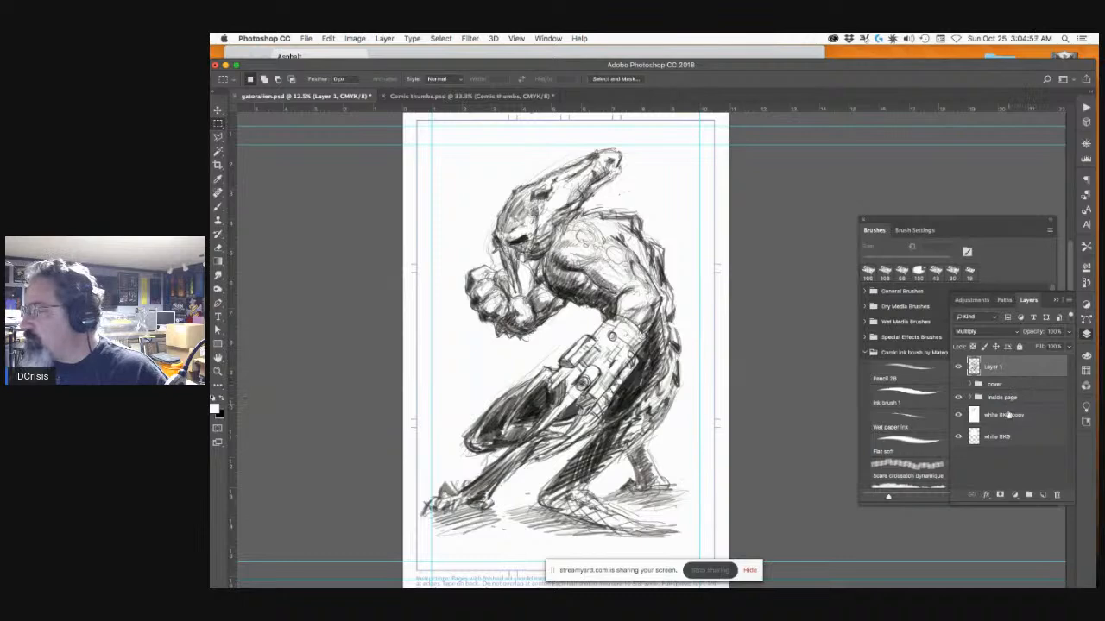
mouse_move(1014, 367)
left_mouse_down()
mouse_move(1005, 400)
mouse_move(1004, 387)
left_mouse_up()
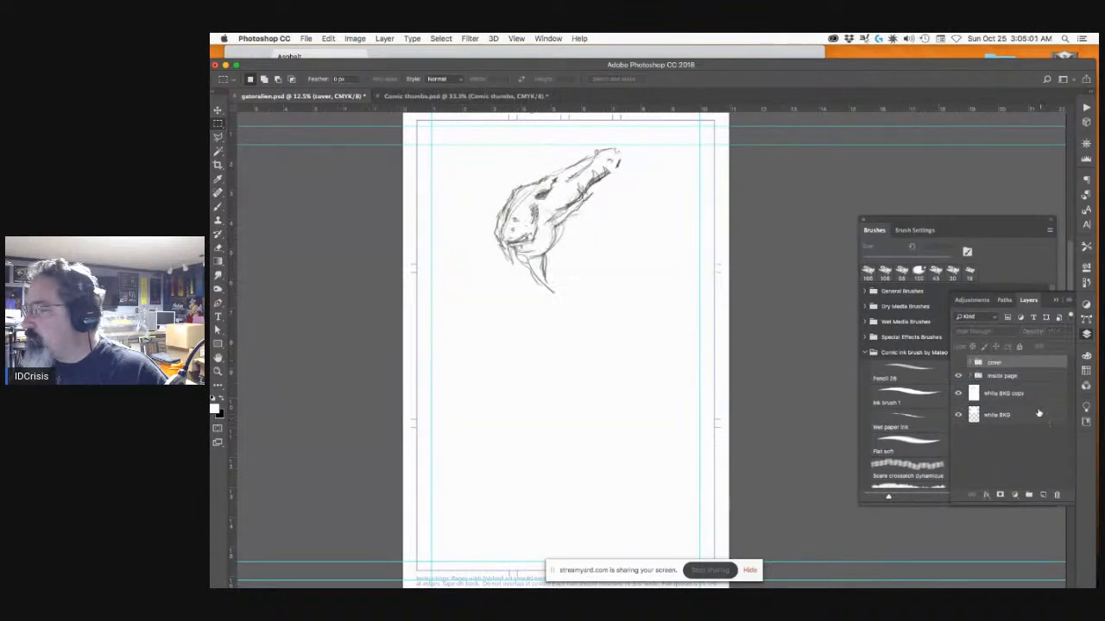
key("super+z")
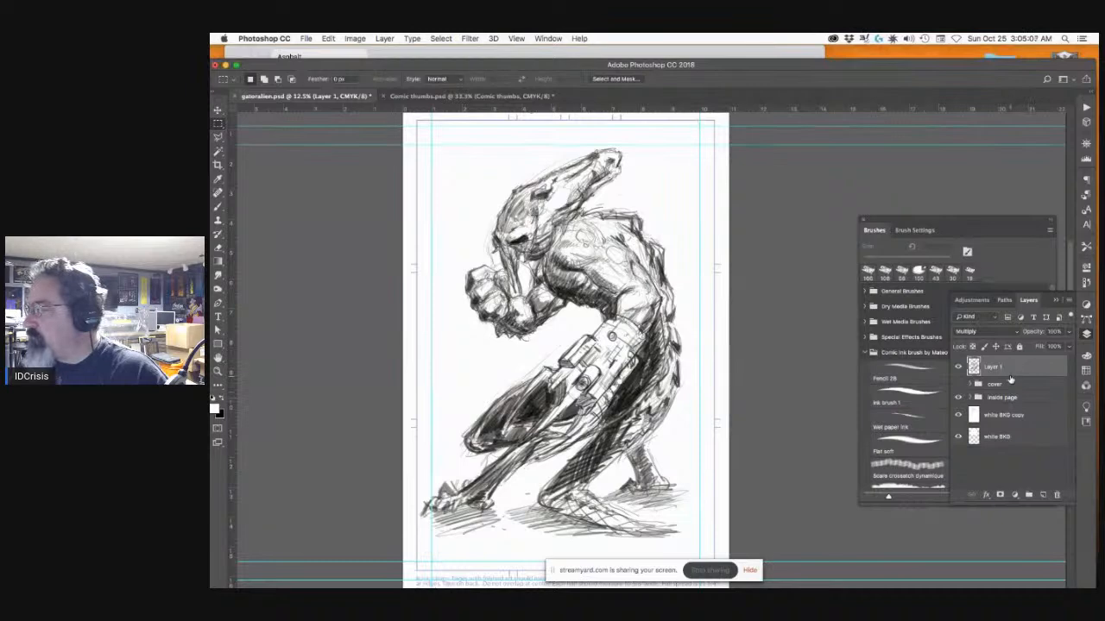
left_click_drag(1009, 369, 957, 412)
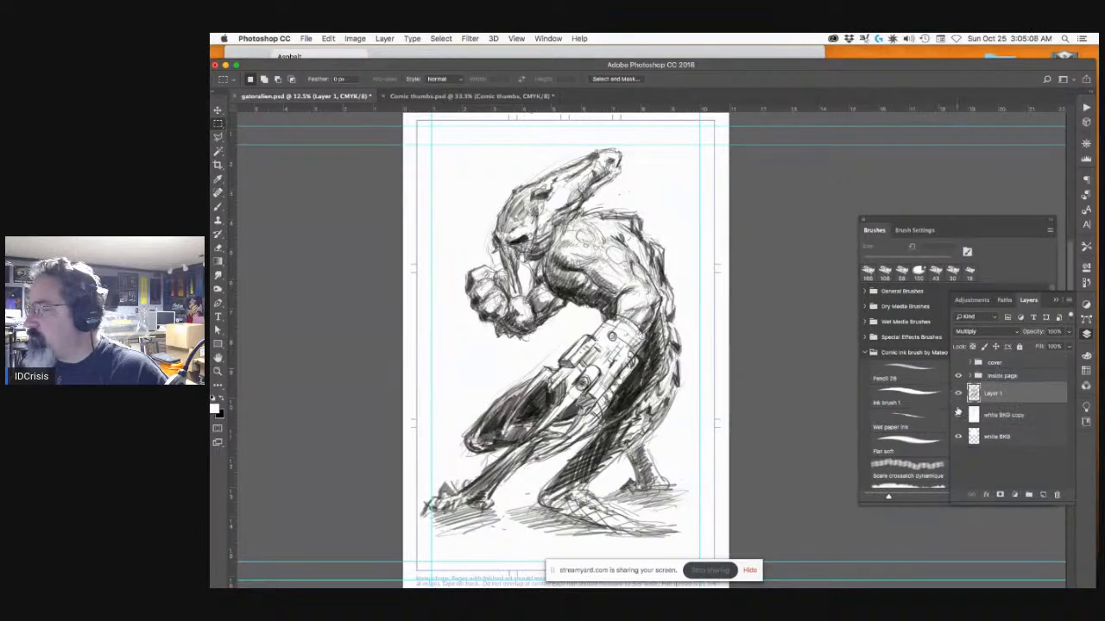
key("super+e")
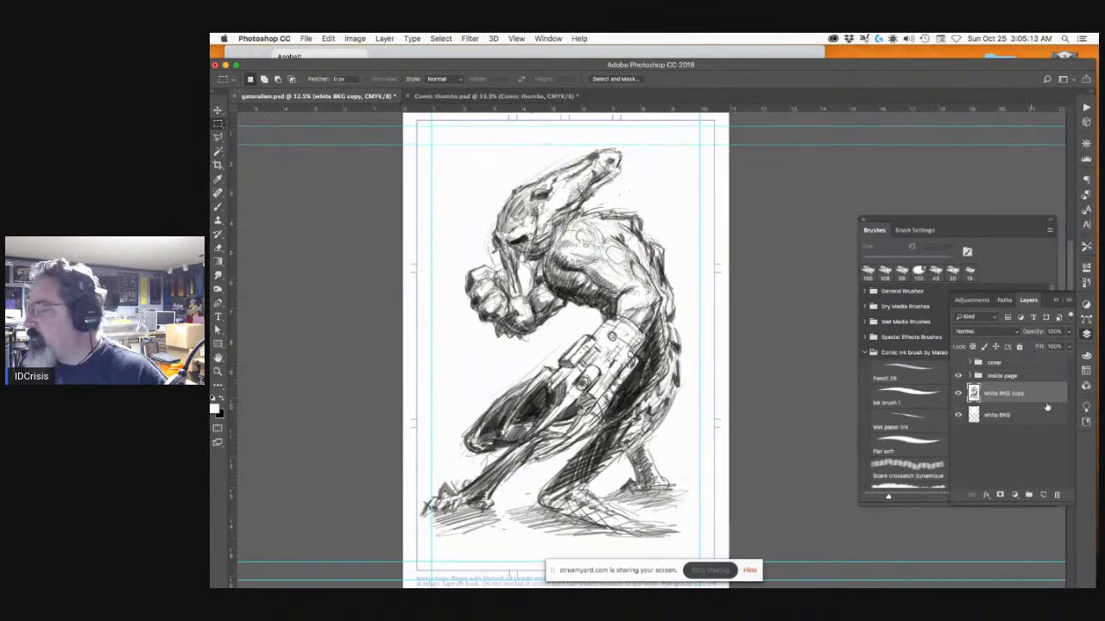
Step: Fill the white BKG layer with solid white and check it by hiding and showing the white BKG copy layer
left_click(1036, 421)
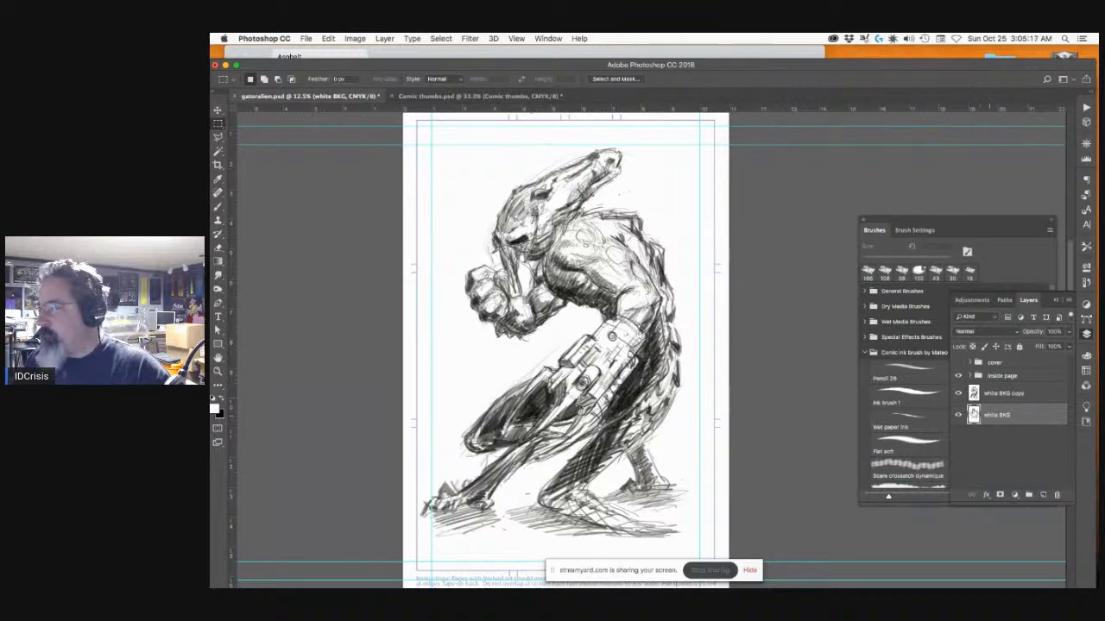
left_click(958, 394)
left_click(958, 393)
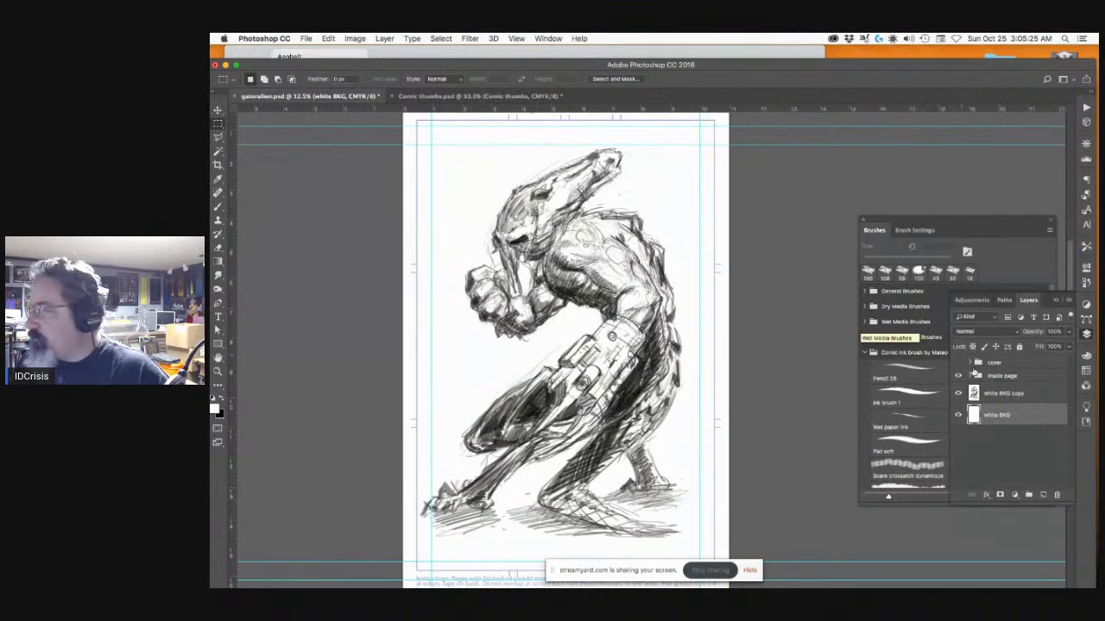
Step: Lower the opacity of the merged white BKG copy layer to 30%
left_click(1003, 393)
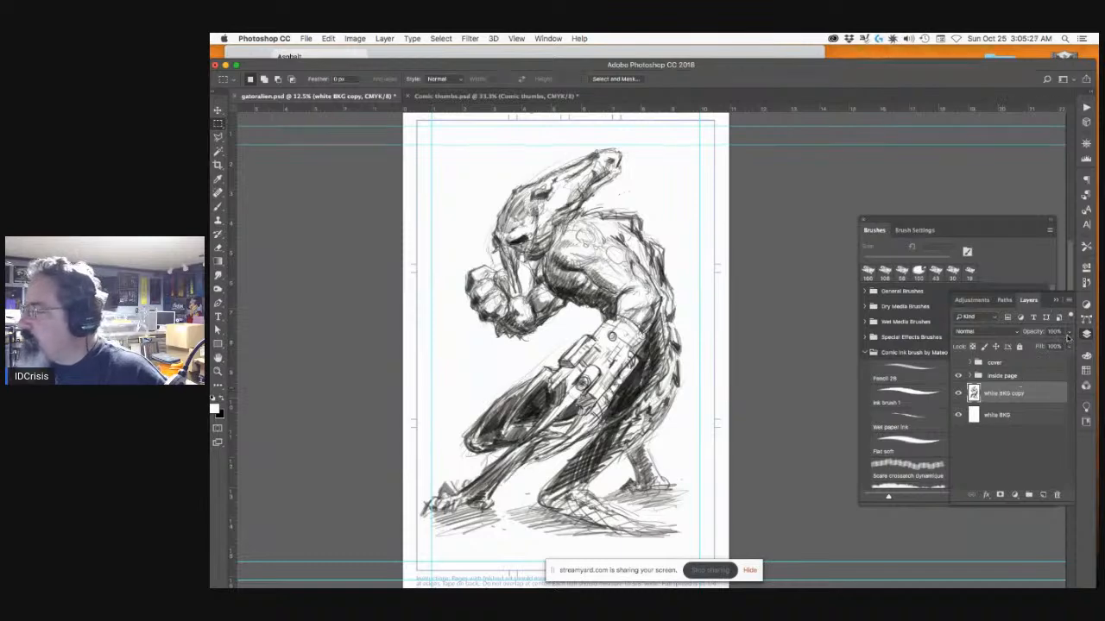
left_click(1068, 334)
mouse_move(1048, 348)
left_mouse_down()
mouse_move(1016, 348)
mouse_move(1032, 349)
left_mouse_up()
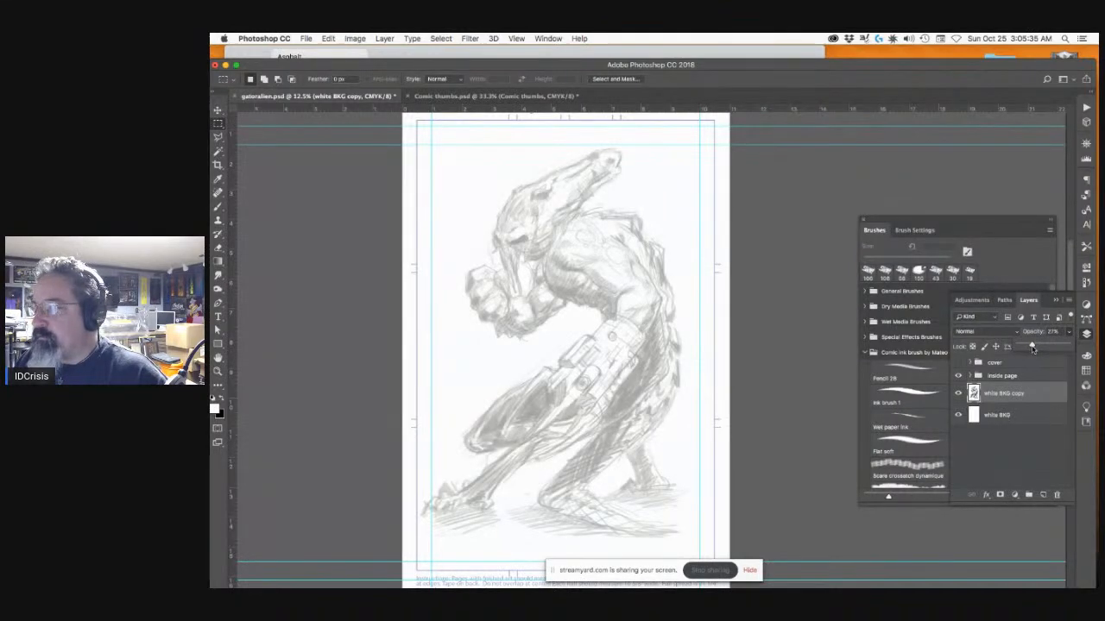
double_click(991, 395)
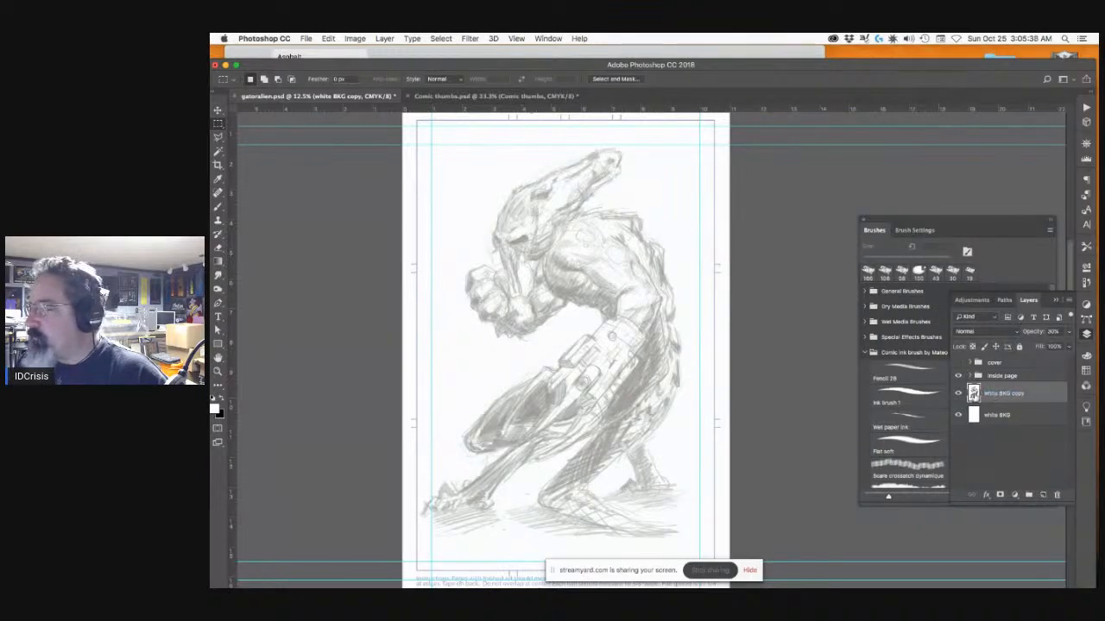
Step: Add a blue Color Overlay effect to the white BKG copy layer and set its blend mode to Linear Burn
double_click(973, 393)
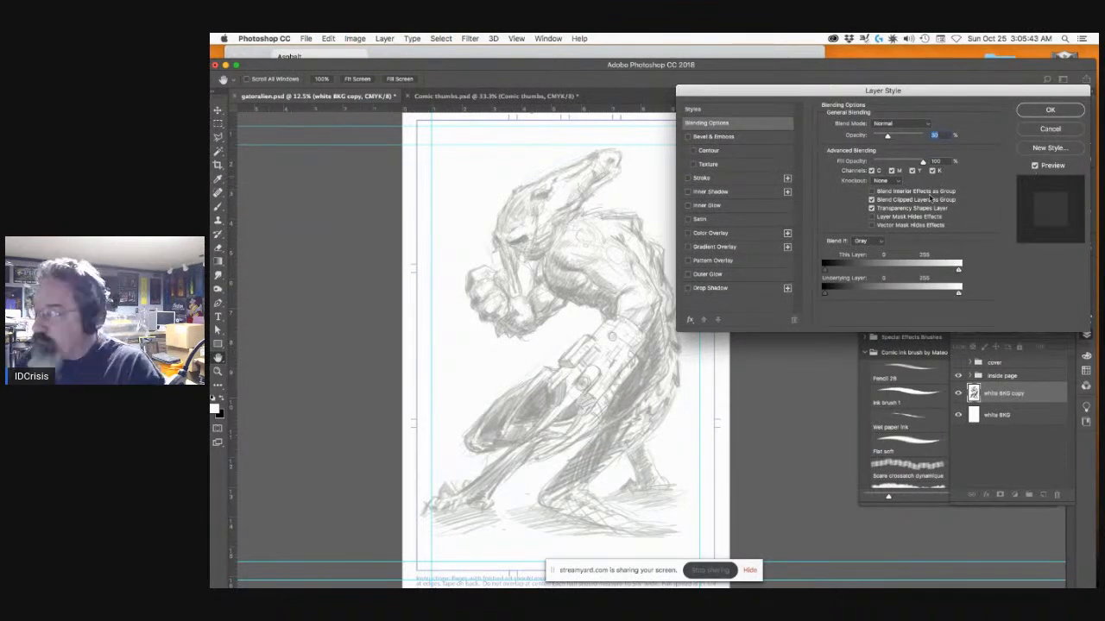
left_click(715, 234)
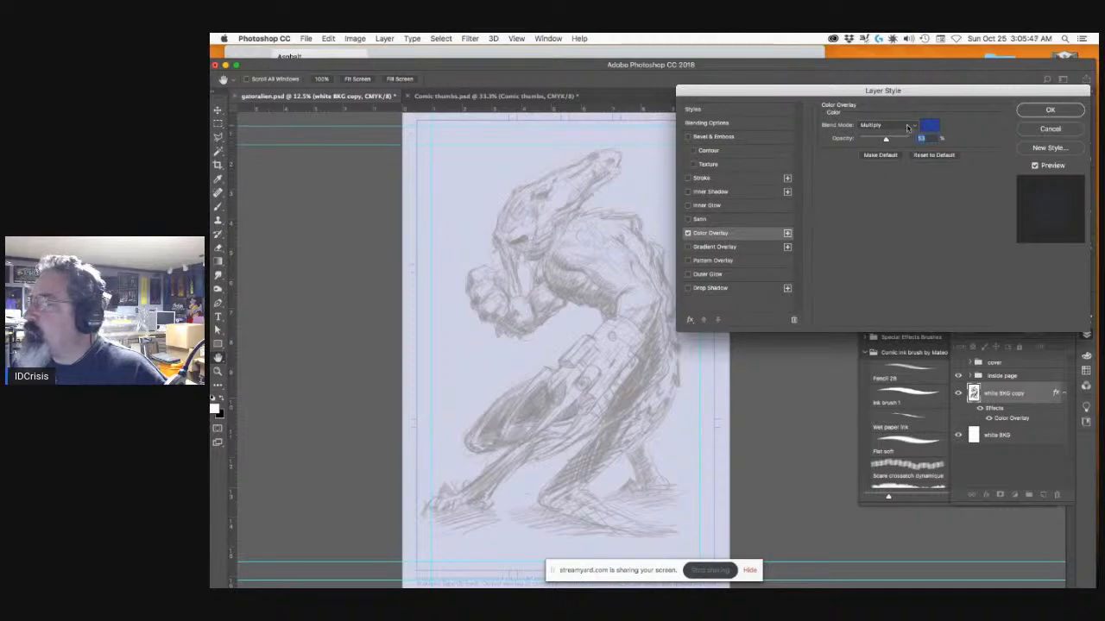
left_click(907, 127)
left_click(894, 143)
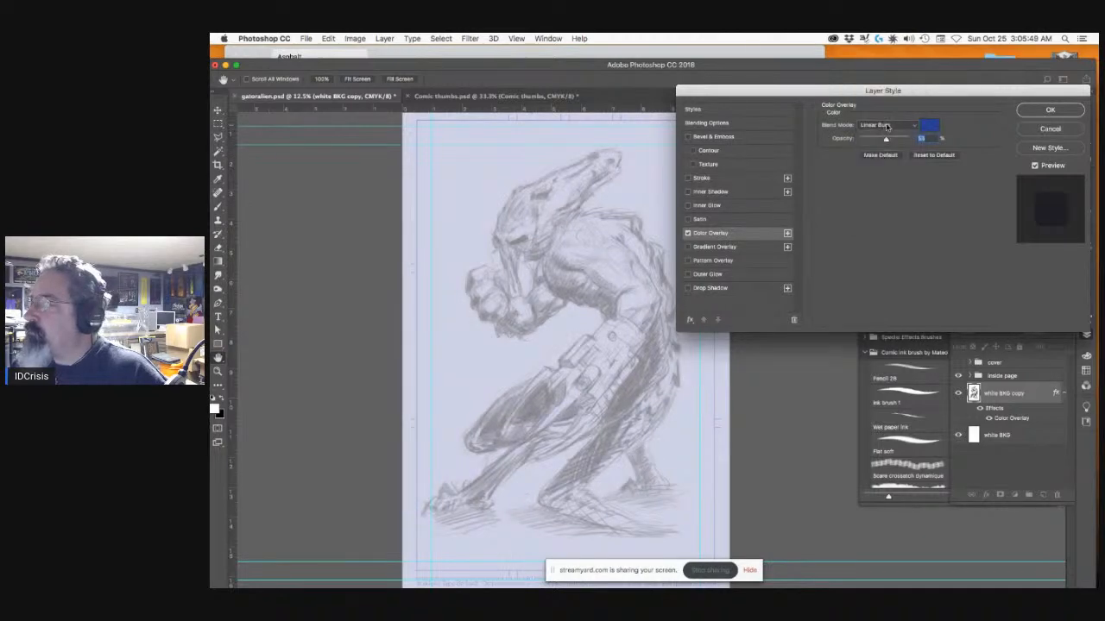
Step: Try blend modes from Lighten and Color Dodge through Overlay, Hard Light and Vivid Light for the sketch layer's blue Color Overlay
left_click(885, 127)
left_click(879, 149)
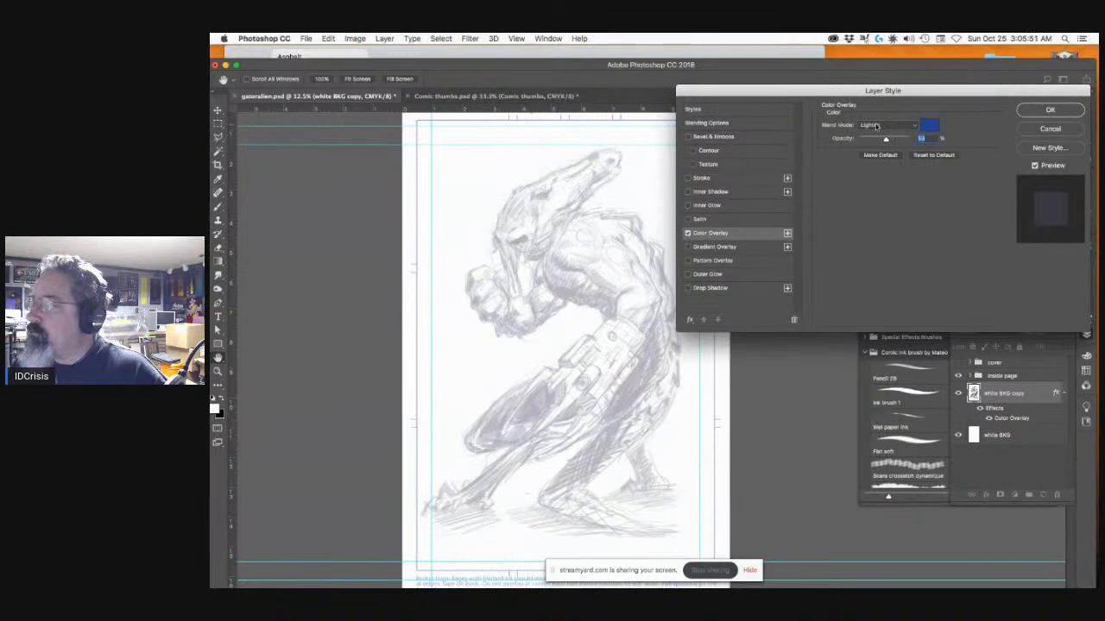
left_click(876, 127)
left_click(880, 144)
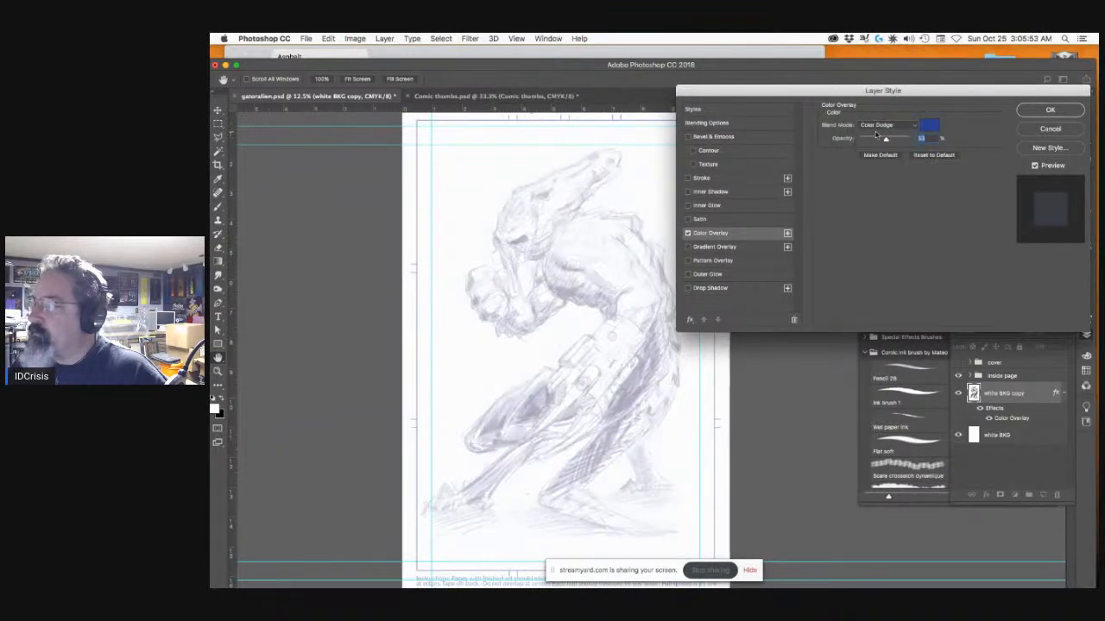
left_click(876, 127)
left_click(879, 121)
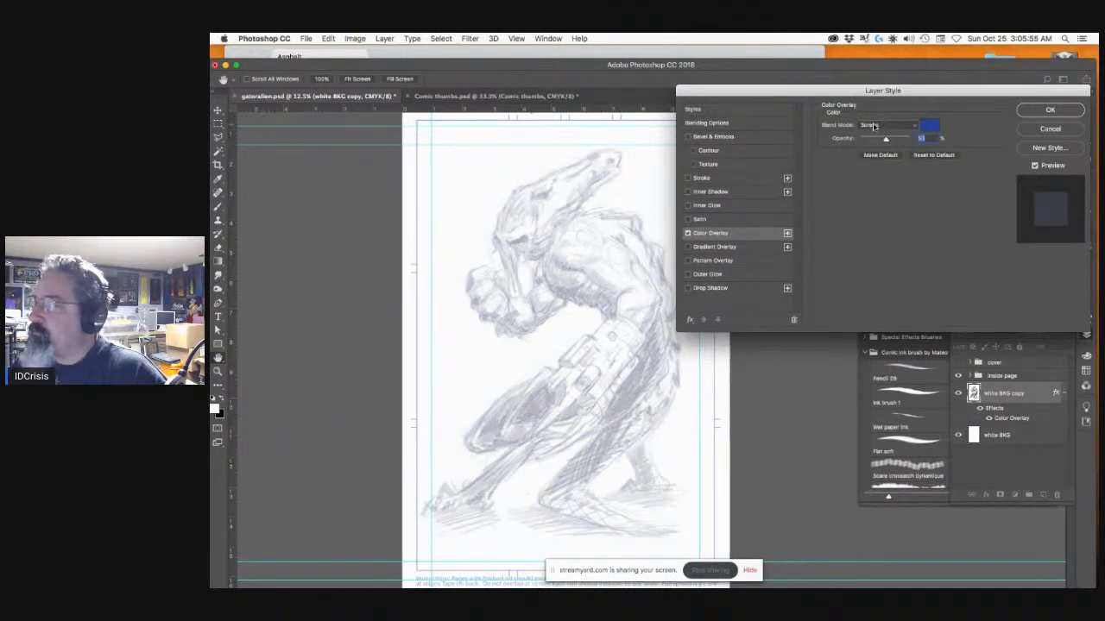
left_click(873, 126)
left_click(874, 141)
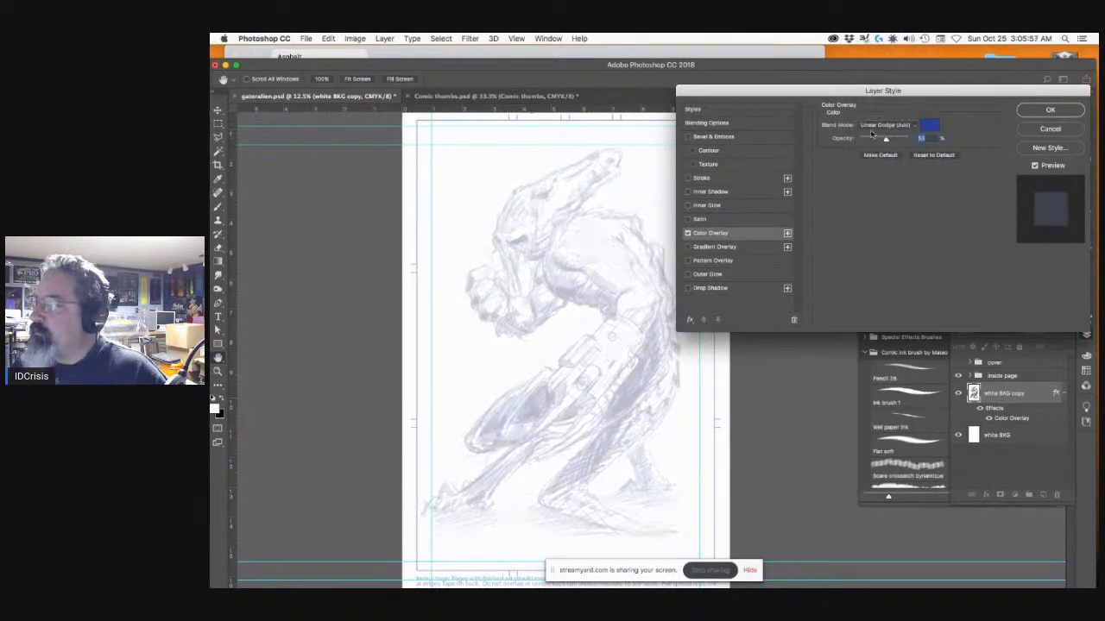
left_click(873, 127)
left_click(874, 134)
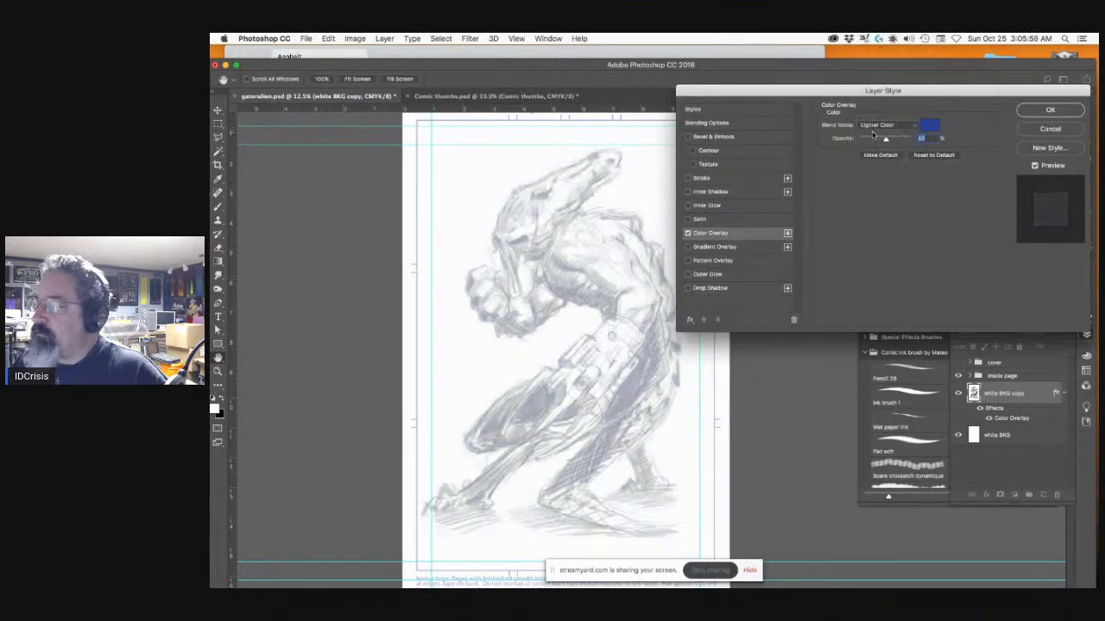
left_click(873, 130)
left_click(873, 134)
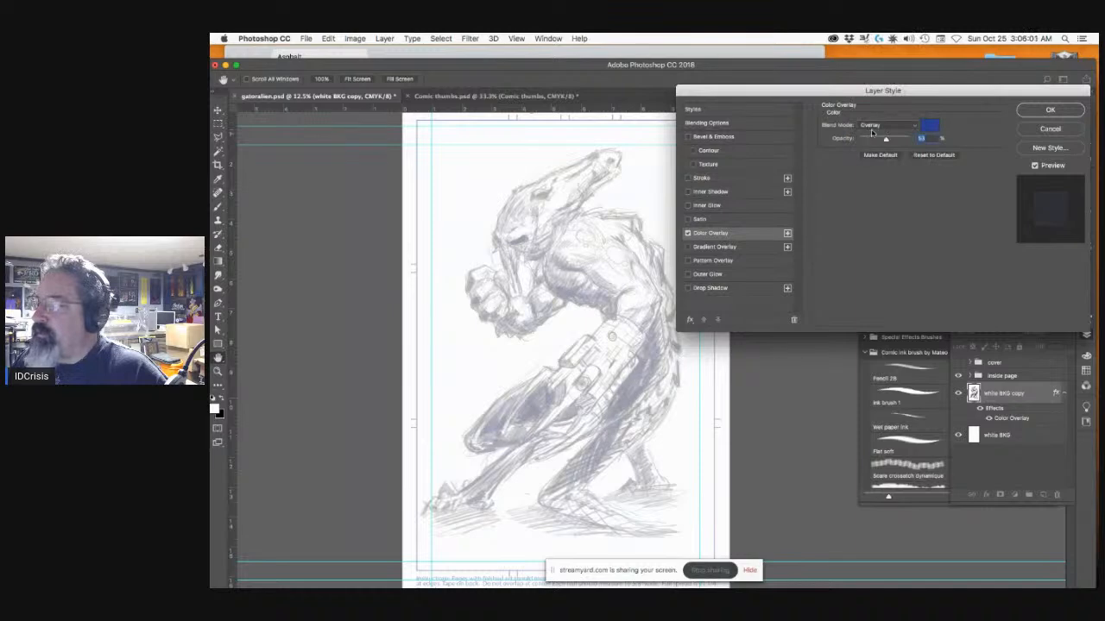
left_click(872, 130)
left_click(873, 134)
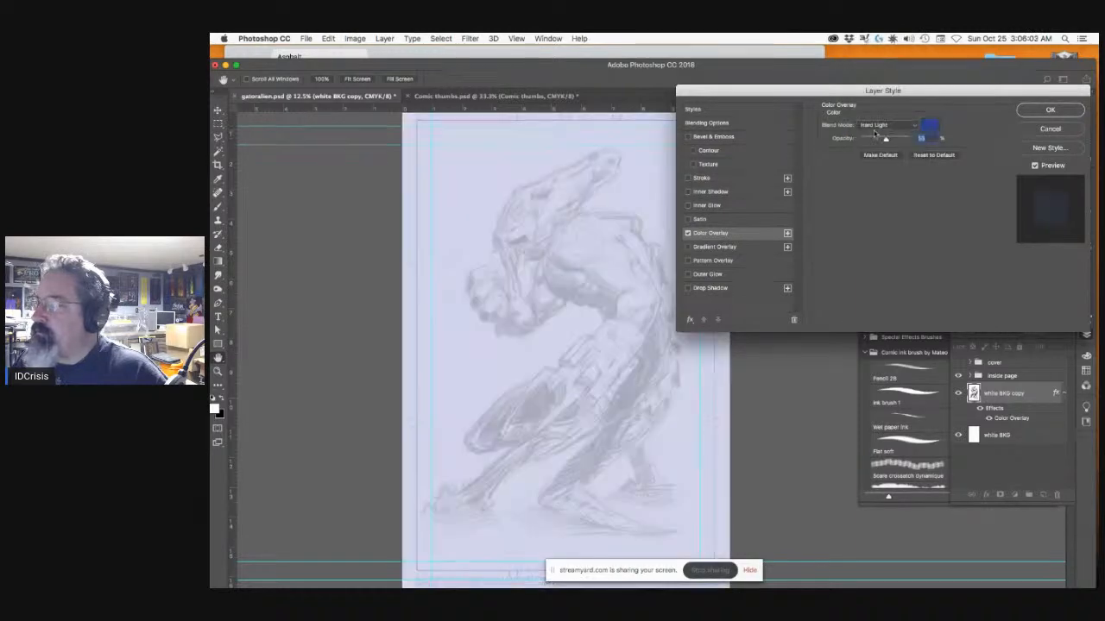
left_click(873, 127)
left_click(874, 135)
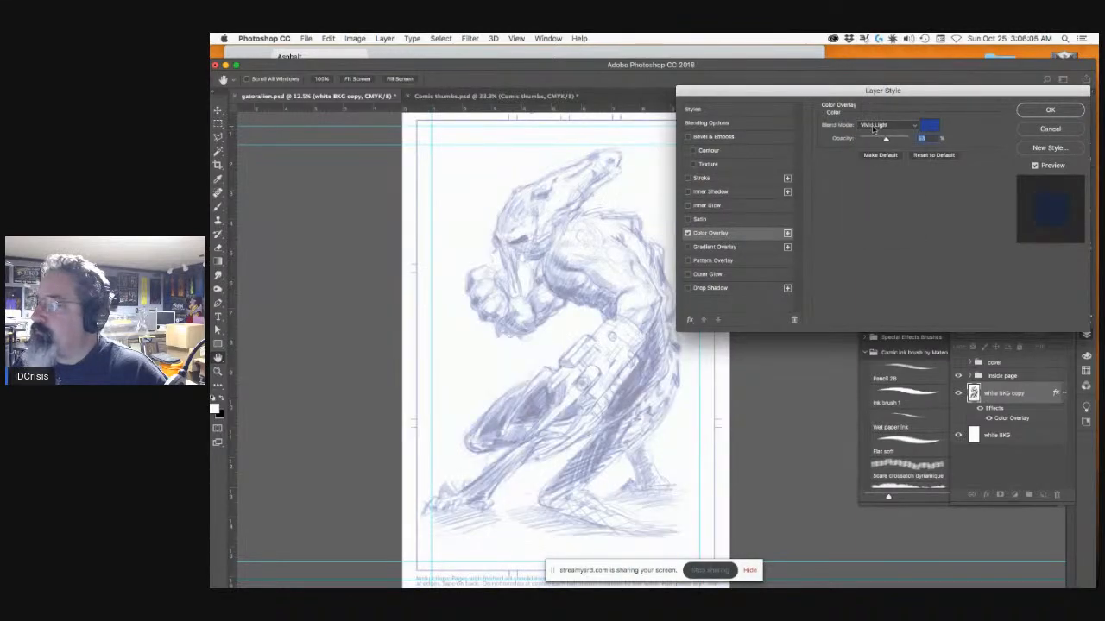
Step: Try different overlay opacities with Vivid Light, Hard Mix and Exclusion, and discard the Color Overlay effect
left_click_drag(885, 140, 874, 140)
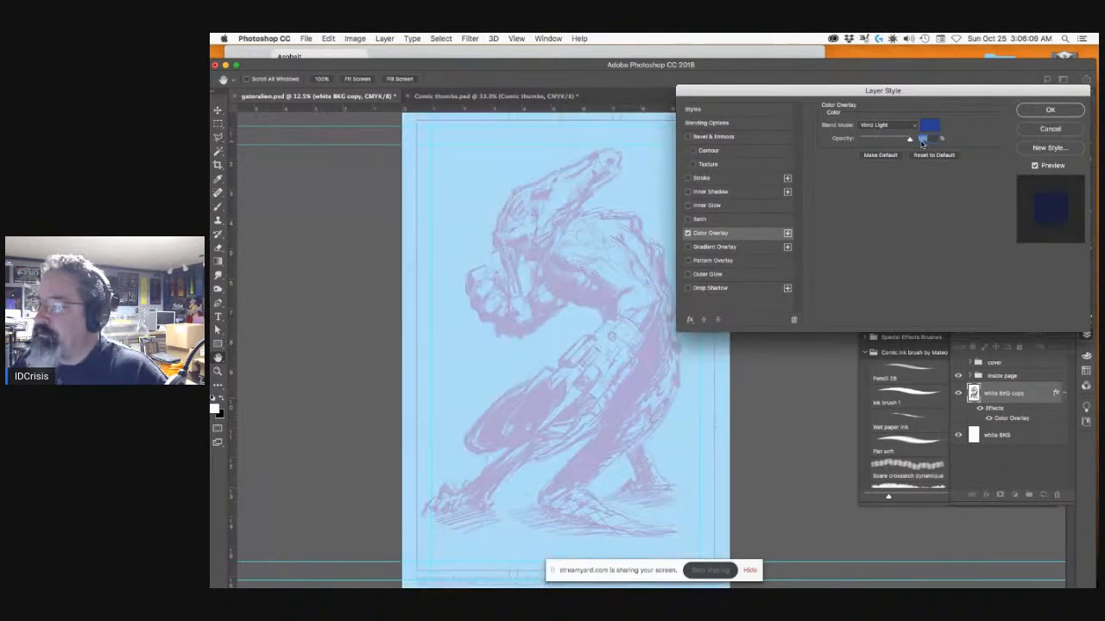
left_click_drag(885, 141, 883, 139)
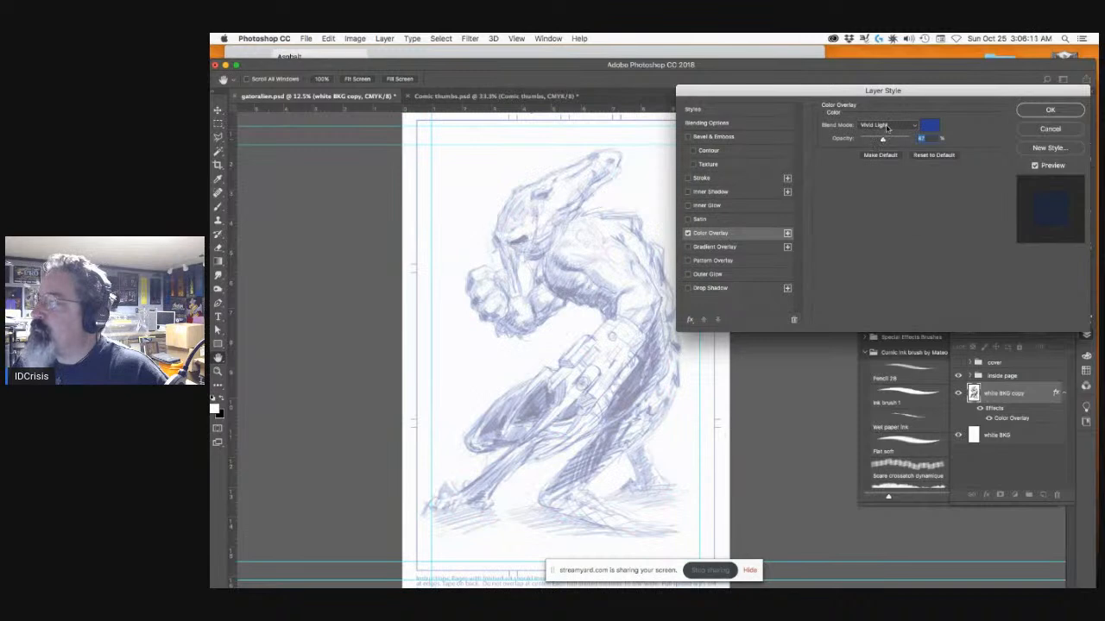
left_click(887, 128)
left_click(882, 149)
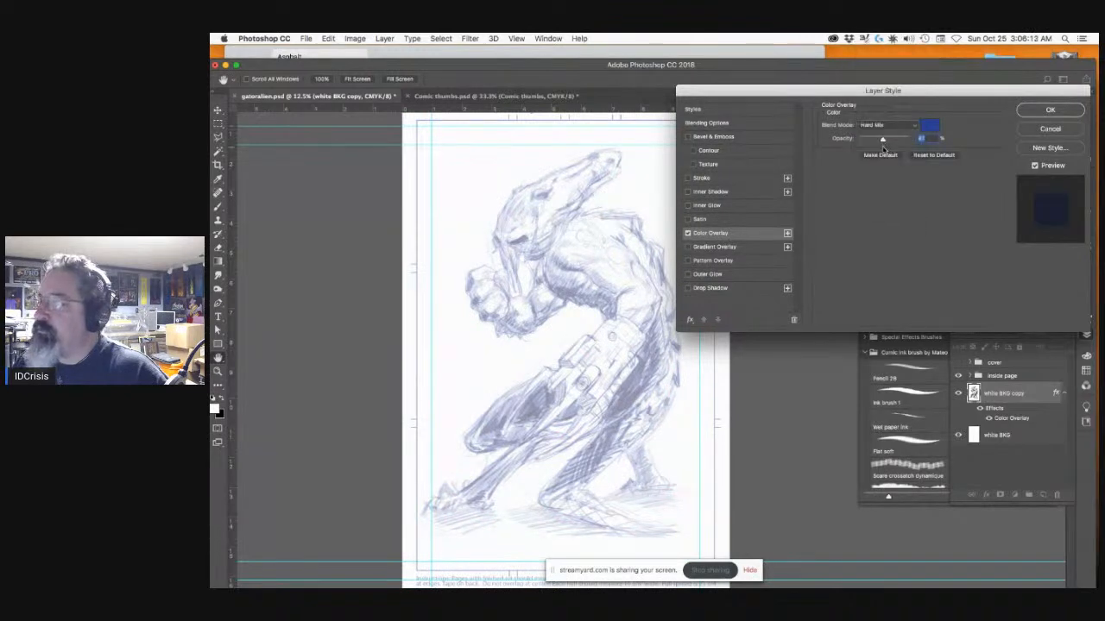
left_click_drag(892, 141, 878, 141)
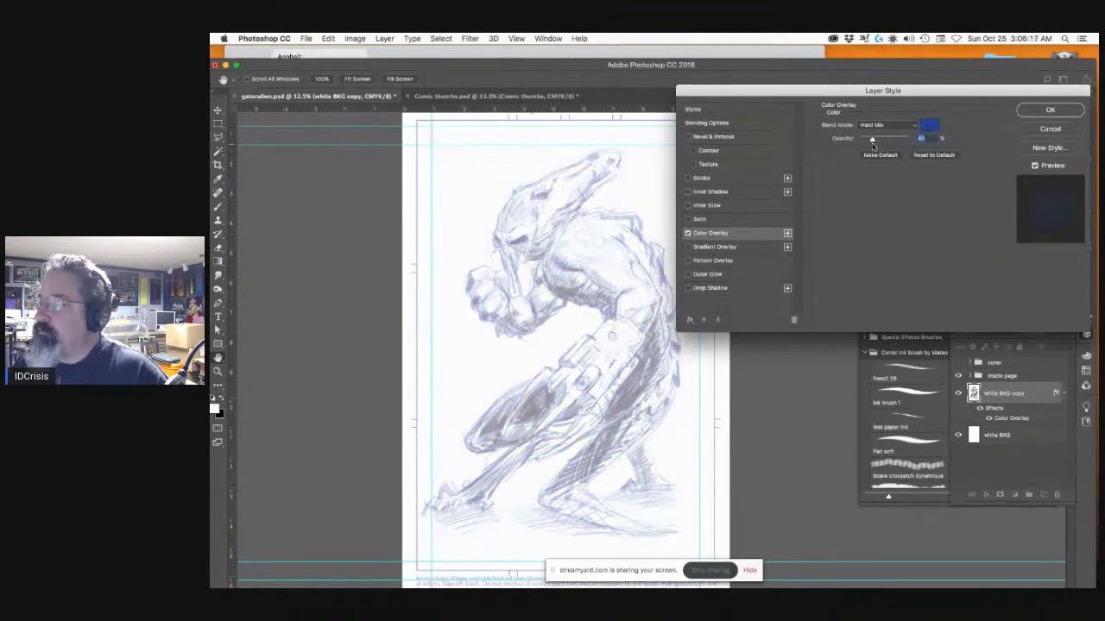
left_click(886, 125)
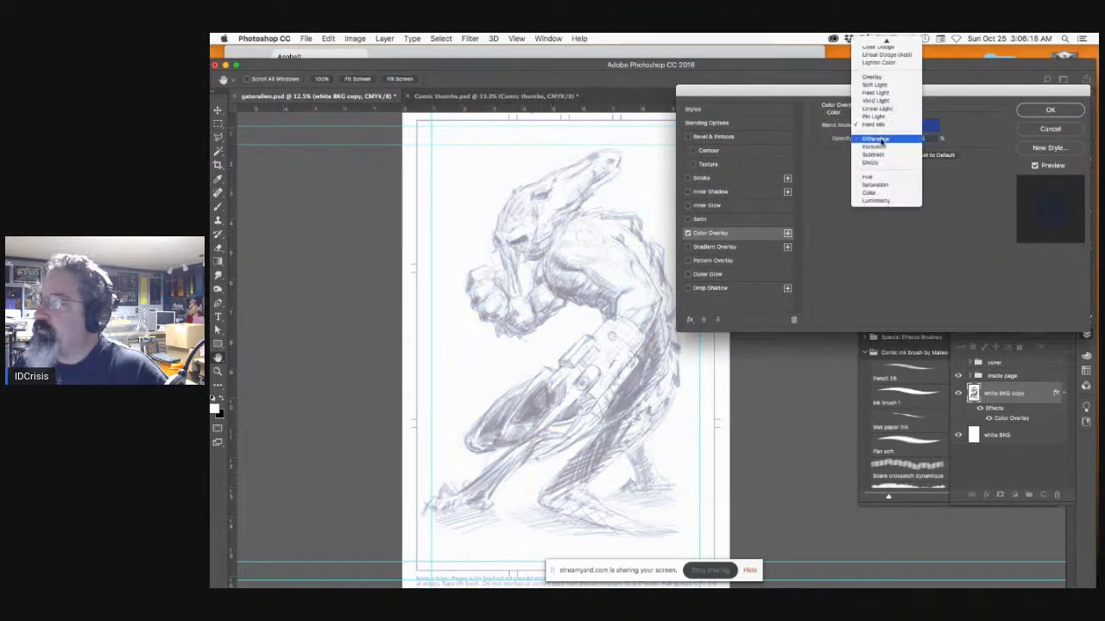
left_click(877, 147)
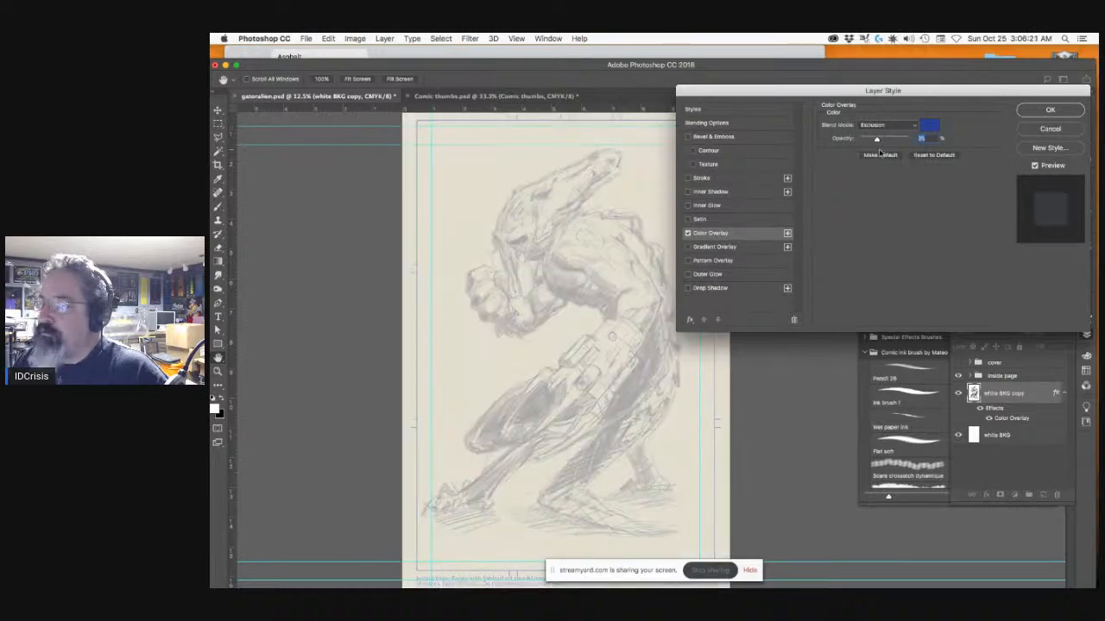
left_click(1029, 128)
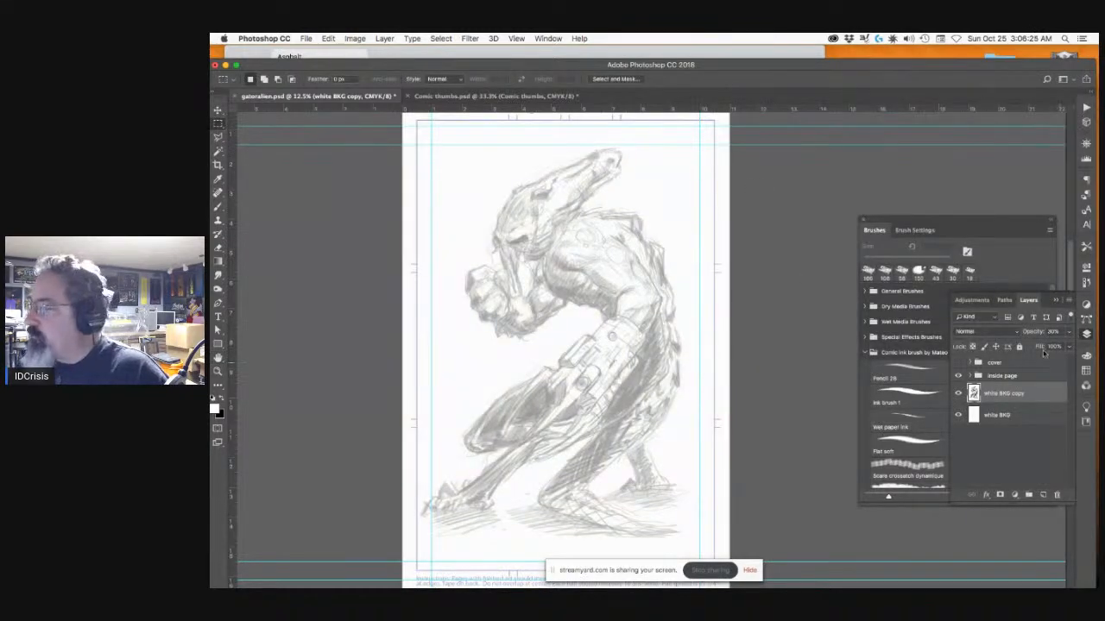
Step: Lower the white BKG copy layer's opacity to 24% and add a new layer at the top of the stack for inking
left_click(1068, 335)
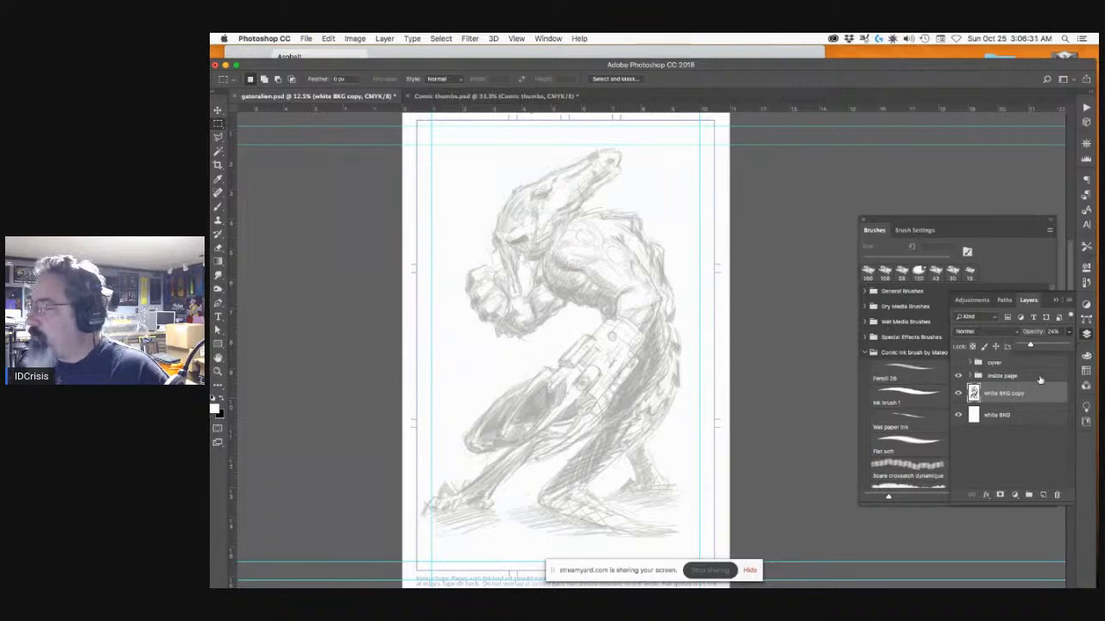
left_click(1032, 468)
left_click(1043, 494)
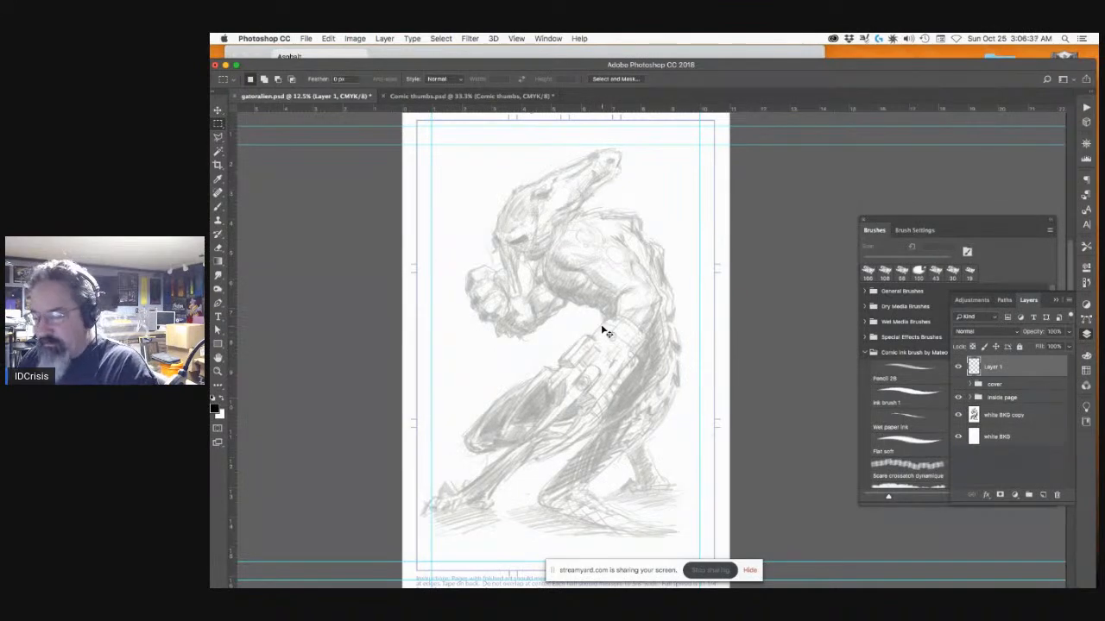
Step: Choose the Ink brush 1 preset and ink a thin test line along the outer edge of the alien's forearm weapon
key("super+equal")
key("super+equal")
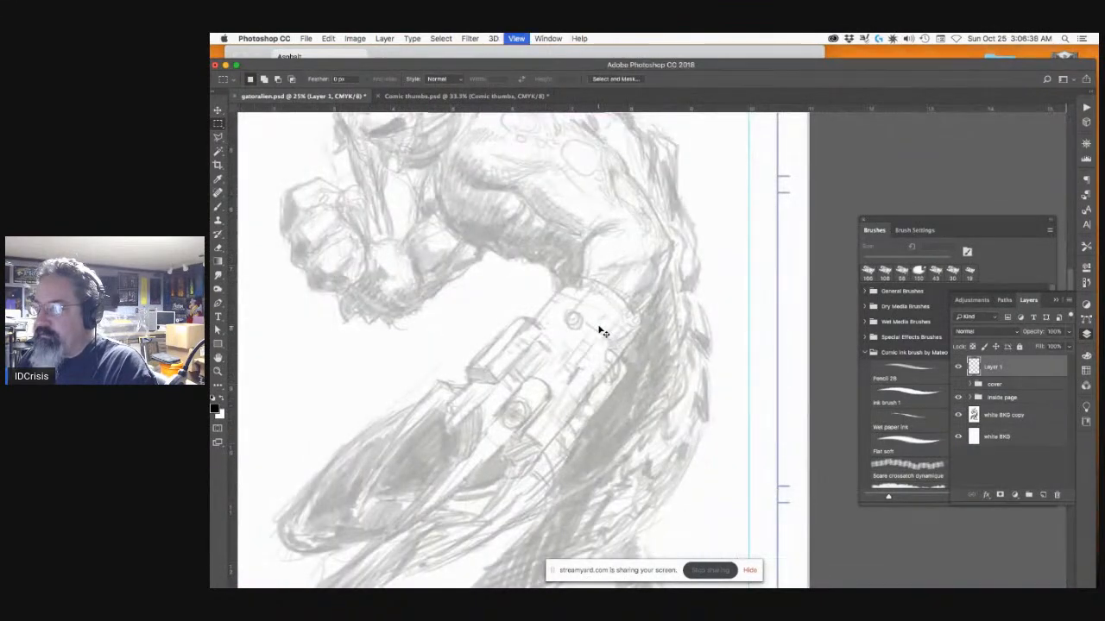
key("b")
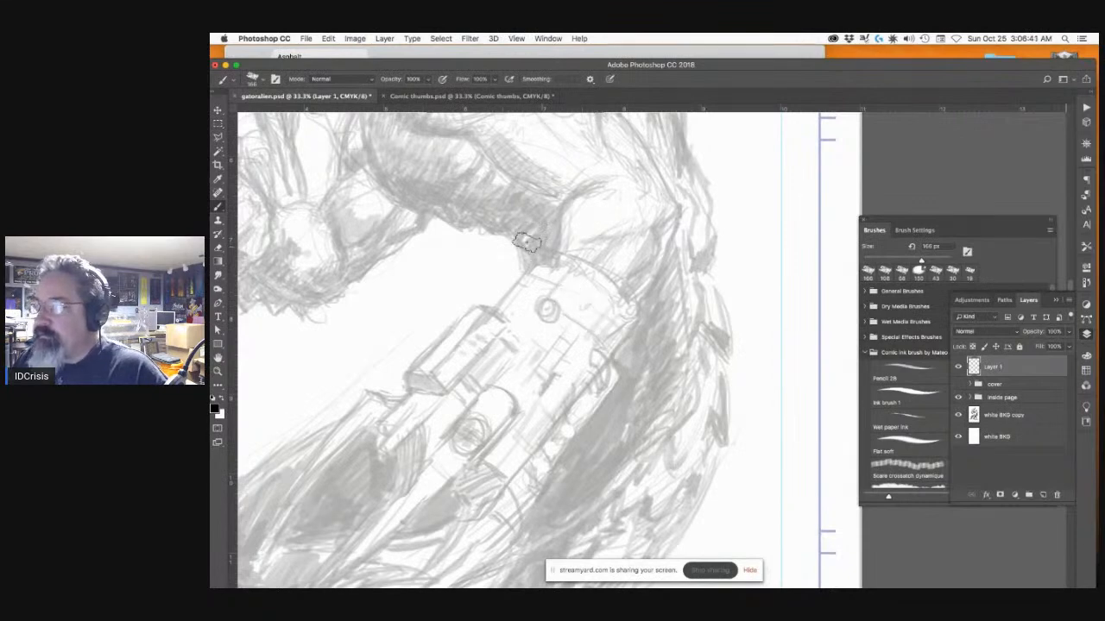
left_click(254, 79)
left_click_drag(310, 115, 288, 115)
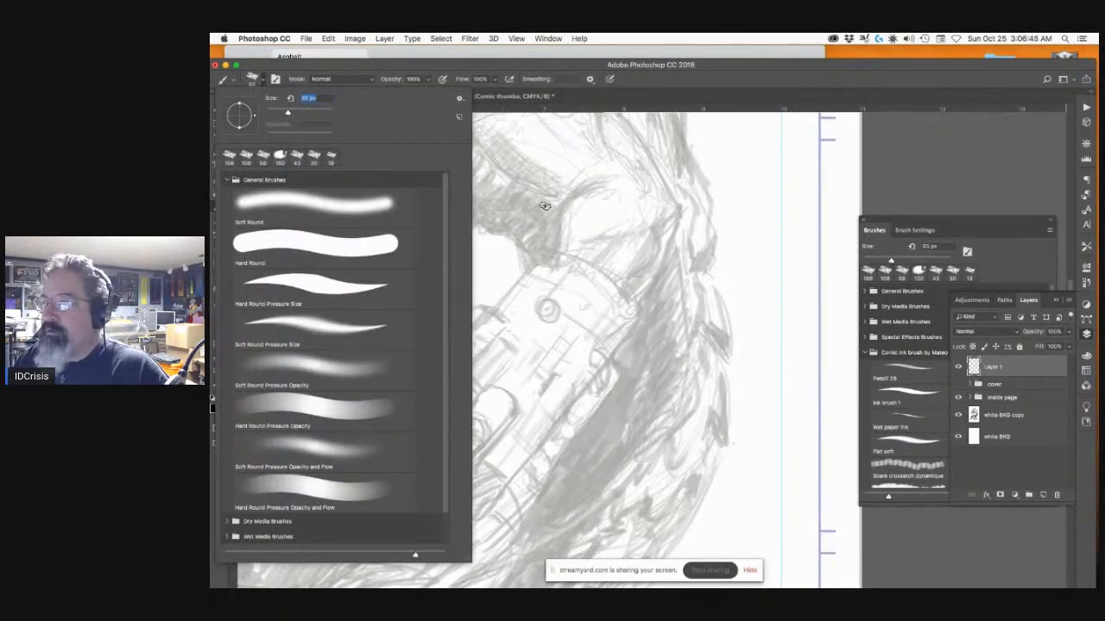
left_click(920, 405)
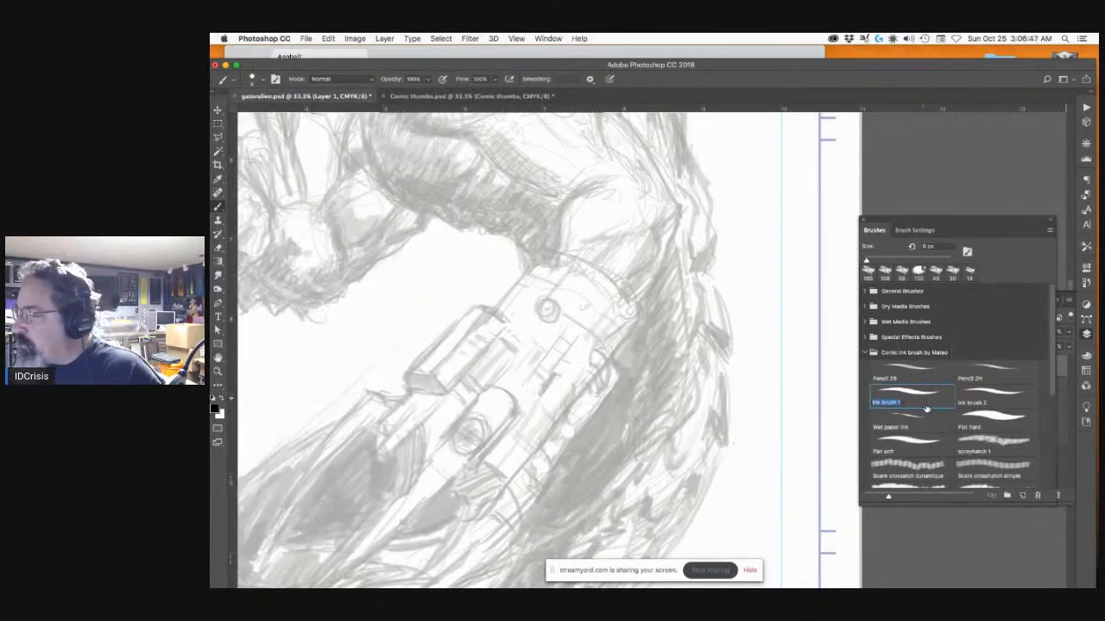
left_click(625, 333)
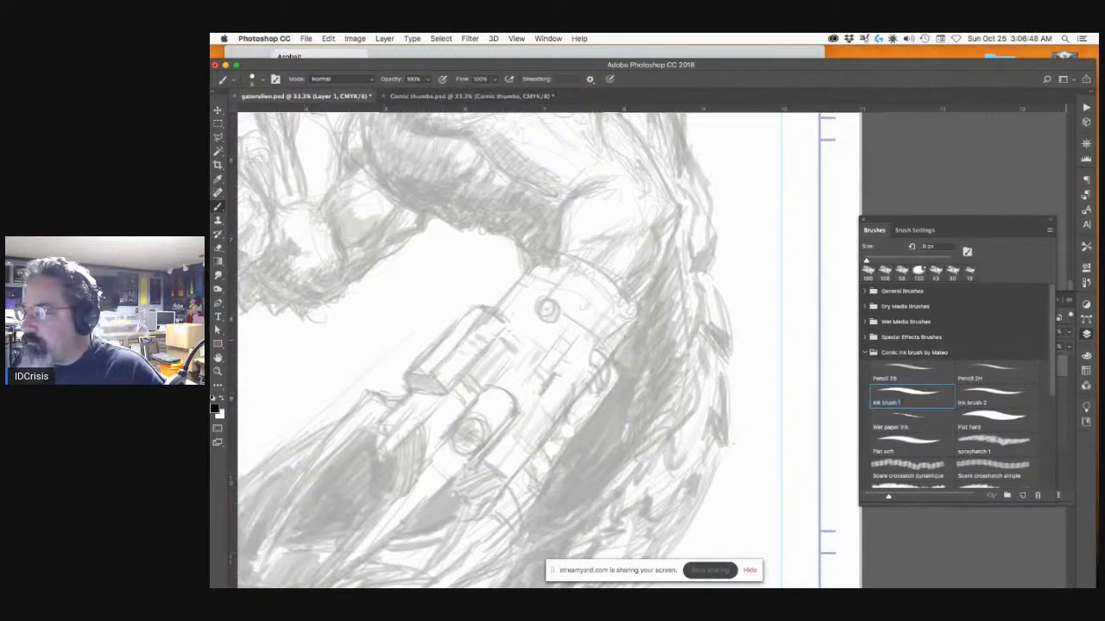
left_click_drag(624, 333, 618, 346)
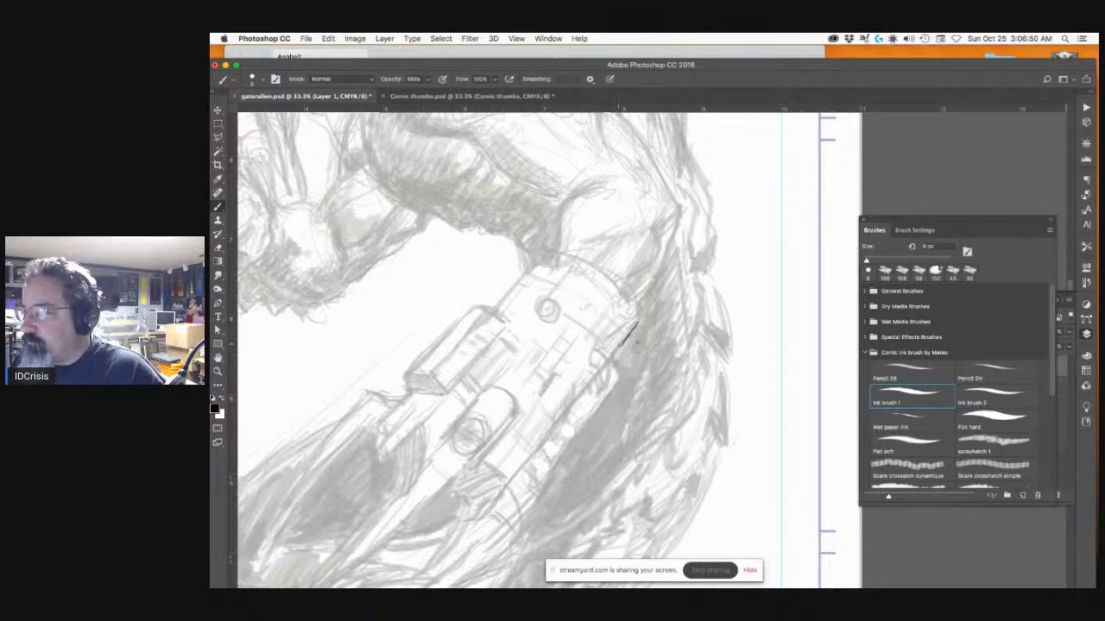
Step: Switch to the Flat soft brush at 40 px and ink the forearm weapon's outer edges, round bolt and first box-housing lines
left_click(902, 446)
left_click_drag(639, 325, 612, 356)
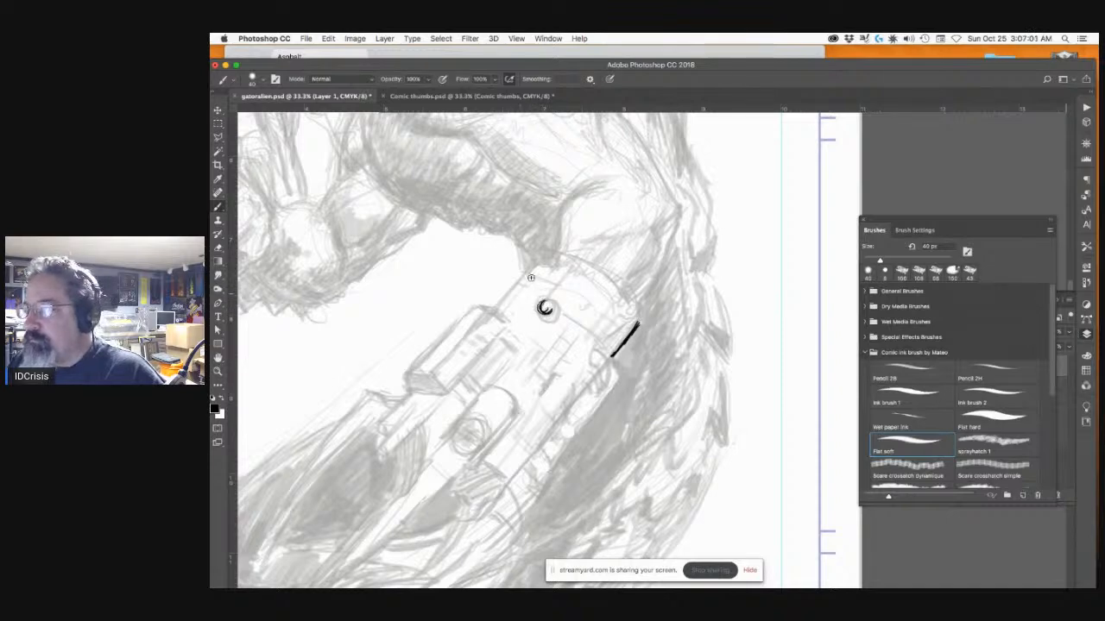
left_click_drag(535, 257, 498, 308)
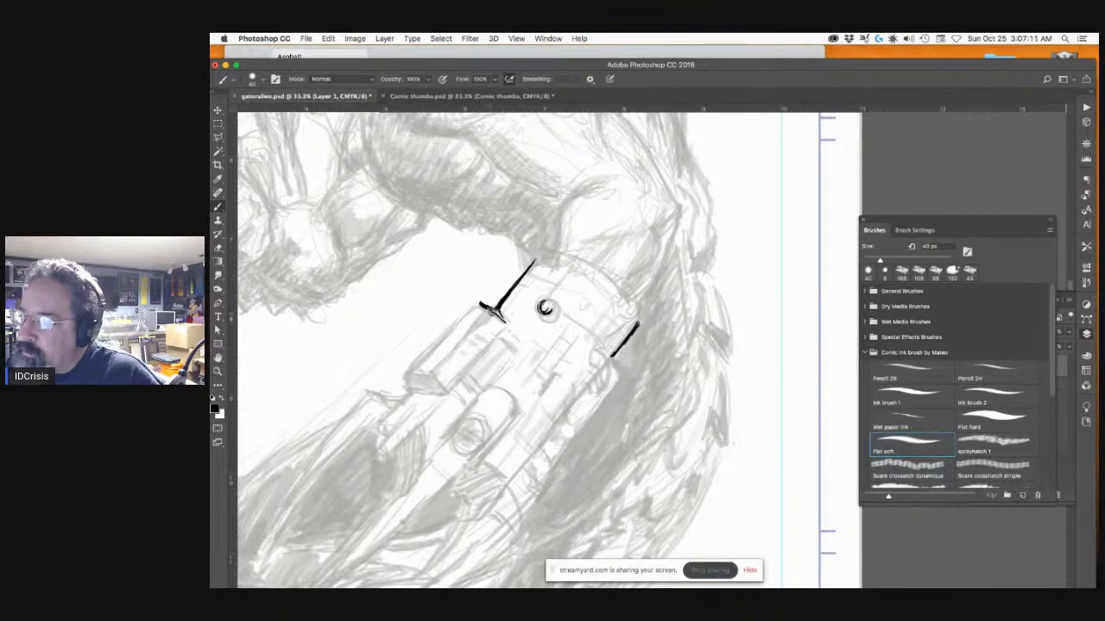
left_click_drag(492, 313, 451, 355)
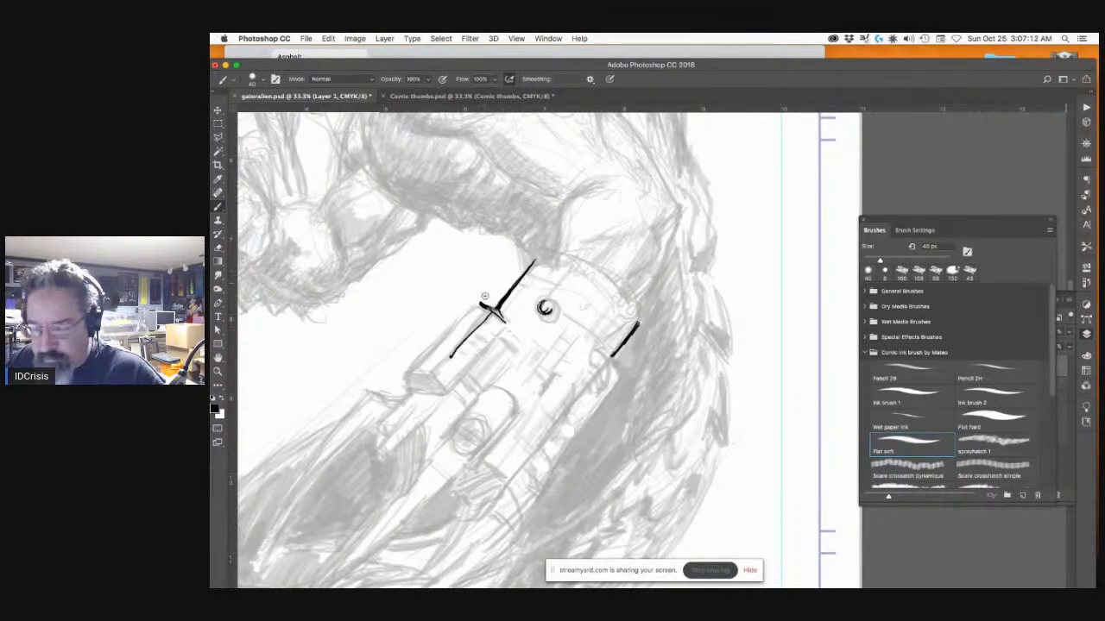
Step: Ink the long parallel edges of the weapon's box-shaped housing with straight connected strokes
key("super+plus")
key("super+plus")
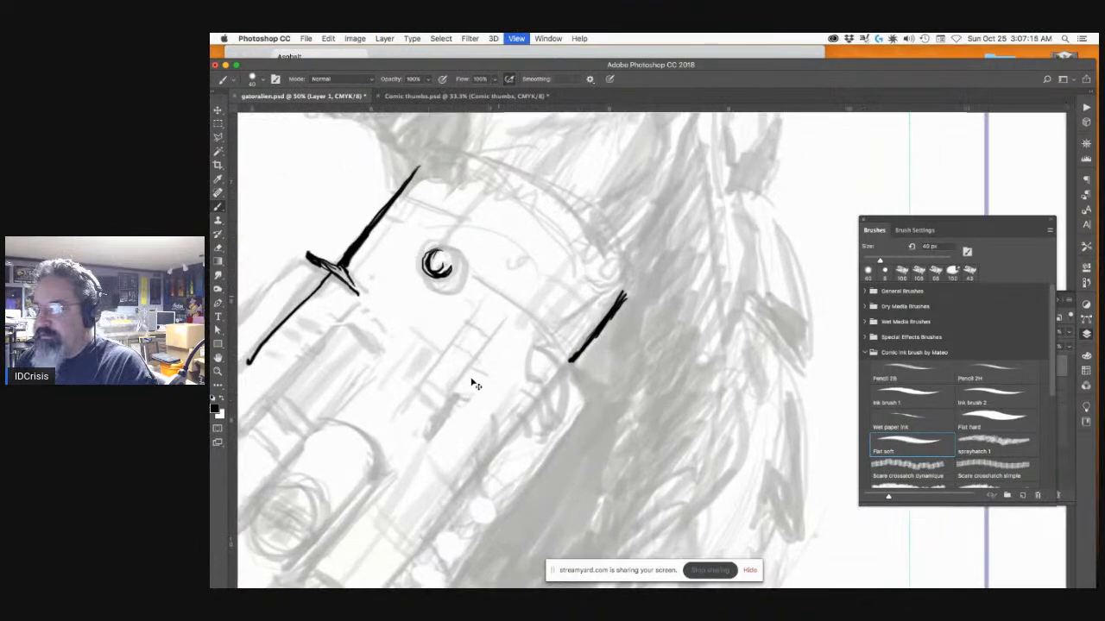
left_click_drag(341, 353, 566, 325)
key("super+plus")
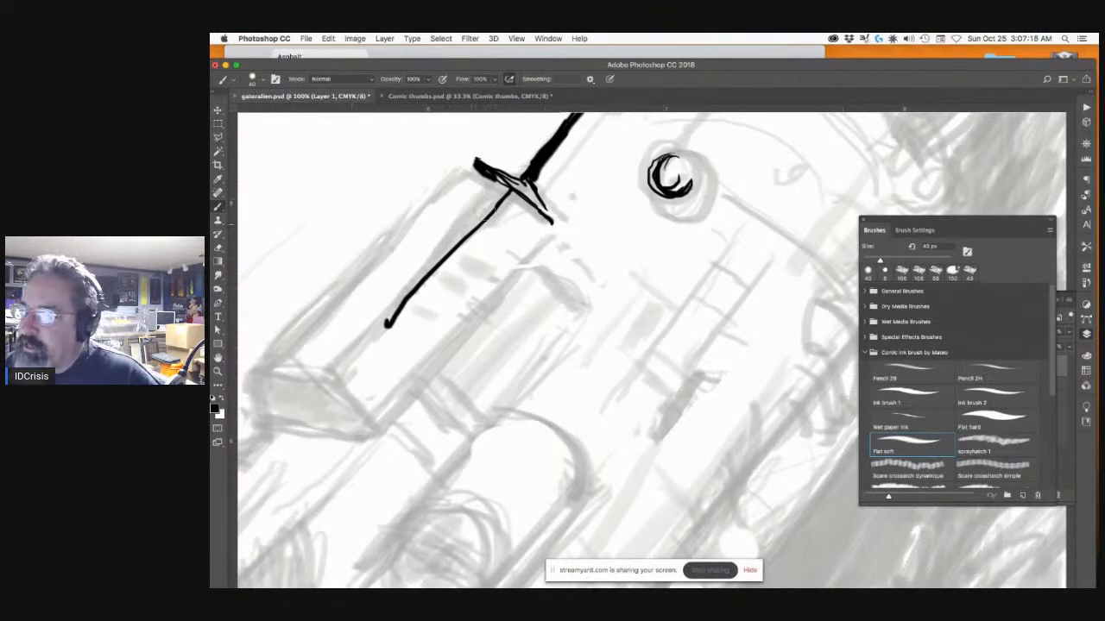
left_click(467, 160)
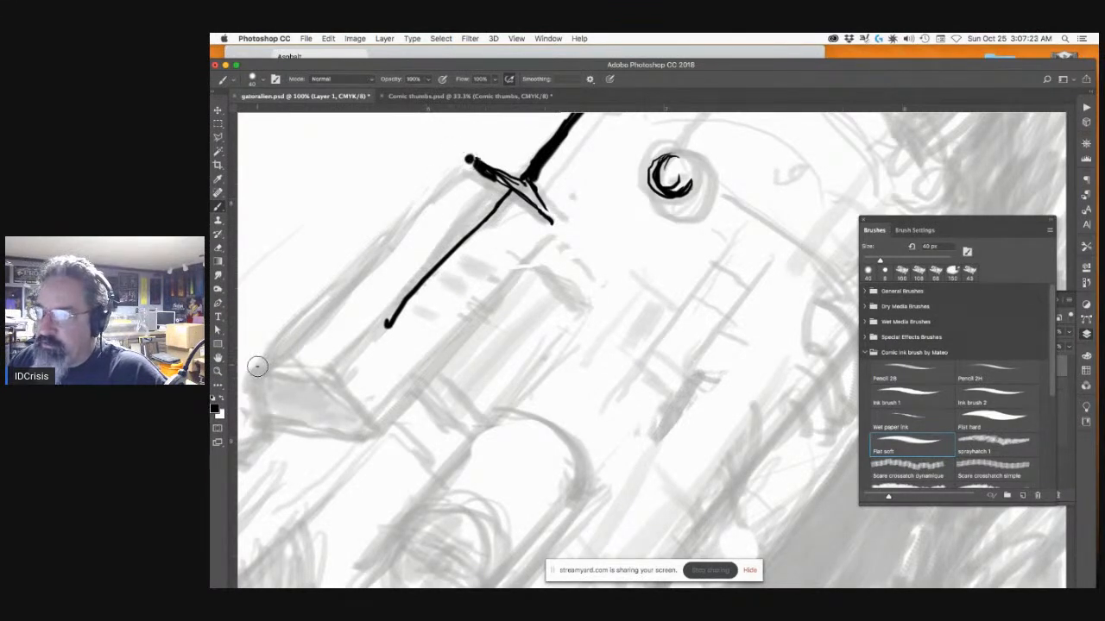
left_click(258, 365, "shift")
left_click(509, 194)
left_click(390, 324, "shift")
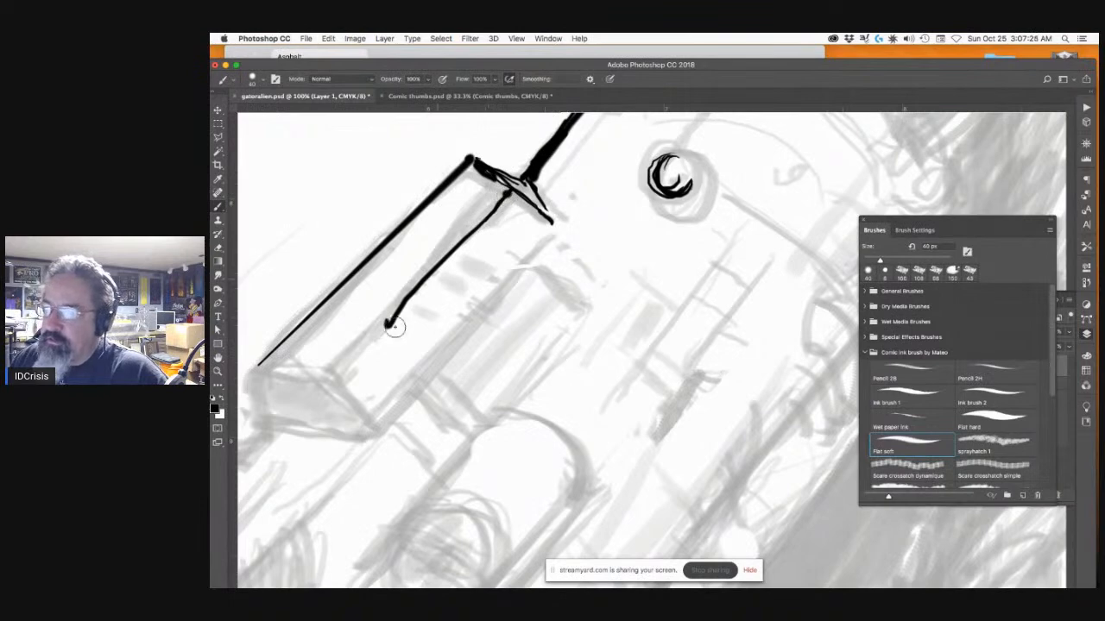
left_click(337, 375, "shift")
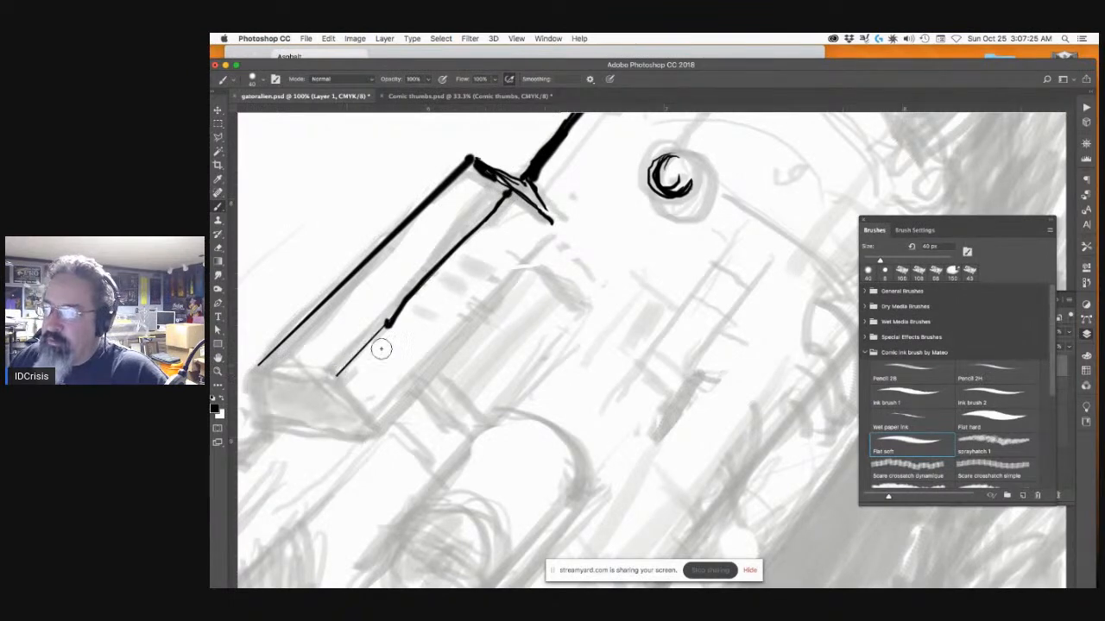
left_click(555, 227)
left_click(376, 425, "shift")
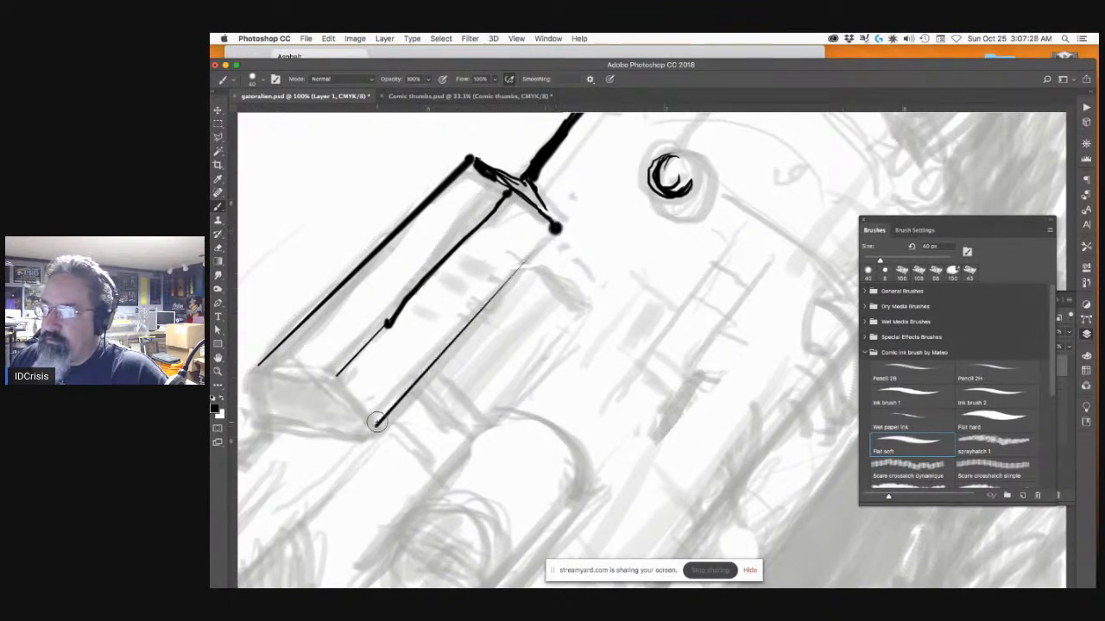
Step: Thicken the housing's inner long edge, outline its end face and ink the line extending from its lower corner
key("super+minus")
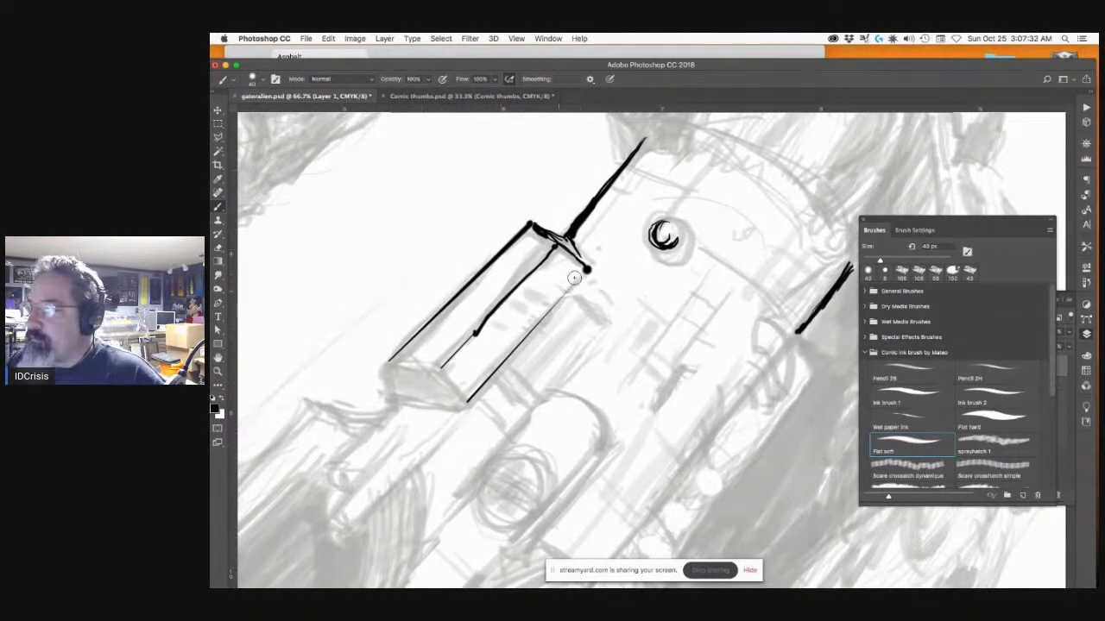
mouse_move(586, 268)
left_mouse_down()
mouse_move(466, 404)
mouse_move(492, 326)
mouse_move(452, 358)
mouse_move(461, 398)
left_mouse_up()
left_click_drag(384, 398, 461, 406)
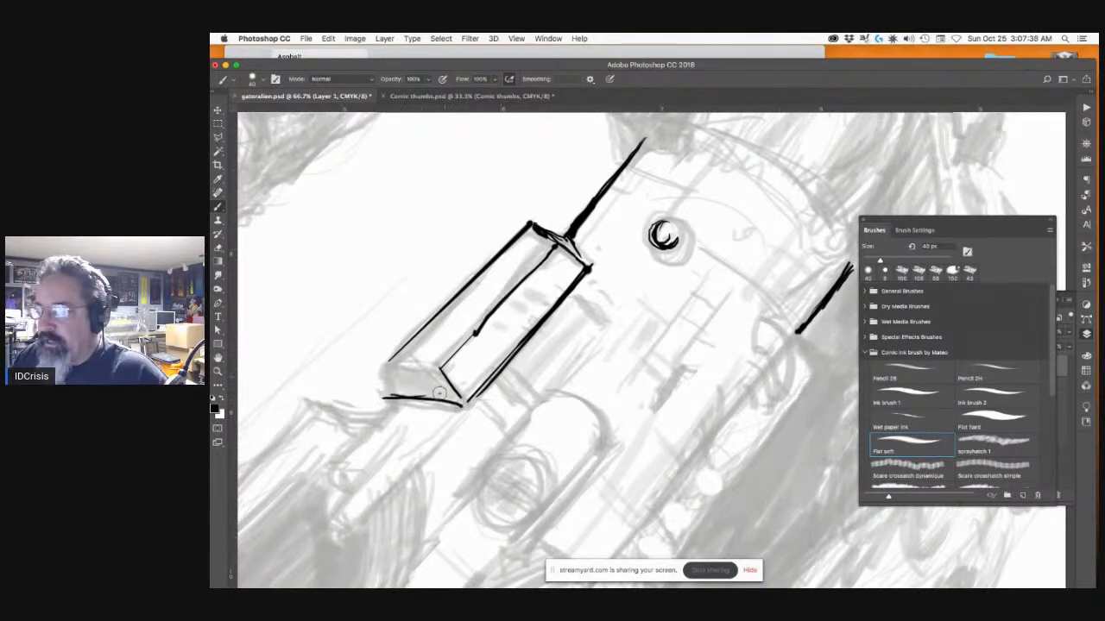
mouse_move(391, 396)
left_mouse_down()
mouse_move(390, 376)
mouse_move(431, 369)
mouse_move(385, 389)
mouse_move(396, 401)
mouse_move(461, 404)
left_mouse_up()
mouse_move(516, 229)
left_mouse_down()
mouse_move(578, 246)
mouse_move(588, 266)
mouse_move(548, 239)
left_mouse_up()
mouse_move(553, 431)
left_mouse_down()
mouse_move(654, 344)
mouse_move(720, 242)
left_mouse_up()
mouse_move(532, 210)
left_mouse_down()
mouse_move(547, 249)
mouse_move(512, 302)
left_mouse_up()
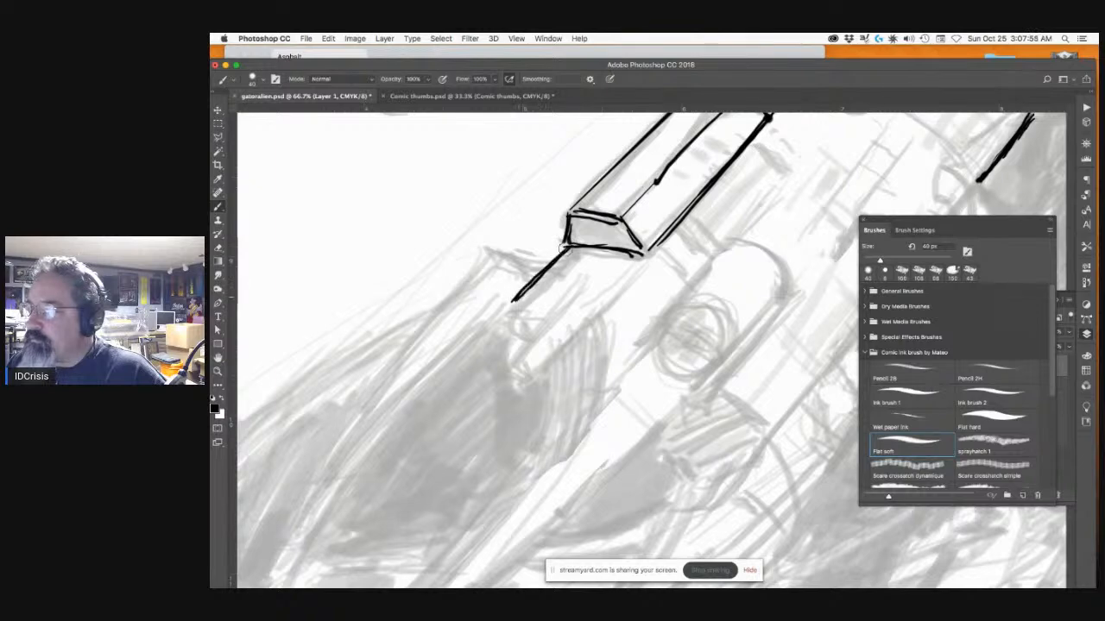
Step: Ink the line extending from the housing's near lower corner and the short parallel crossbars beside the housing's long edge
left_click_drag(646, 250, 576, 322)
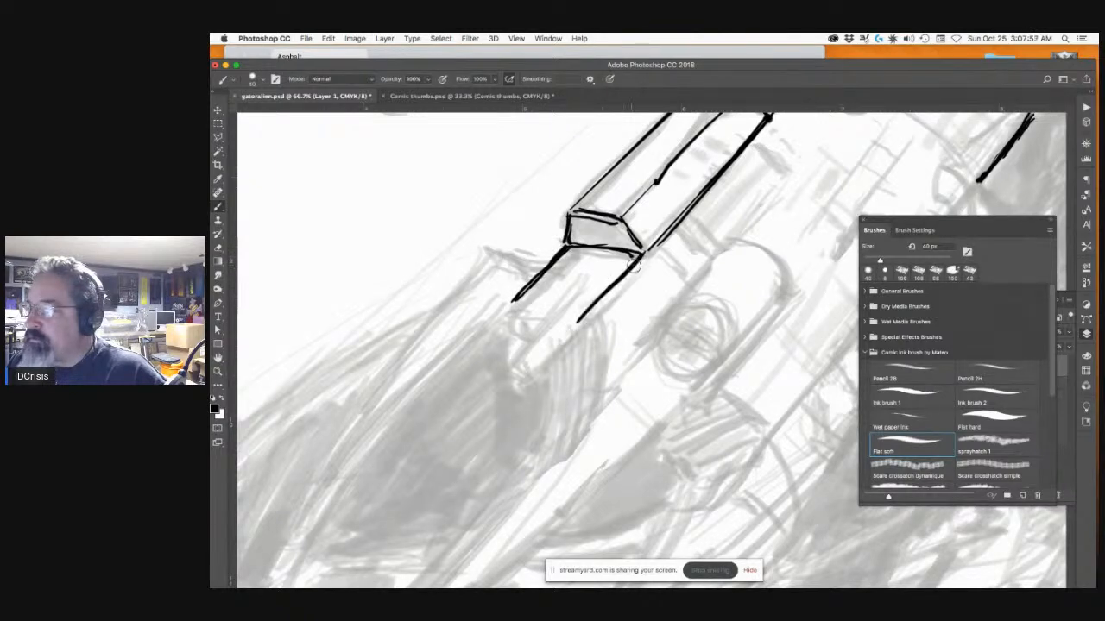
left_click_drag(660, 252, 692, 278)
mouse_move(680, 232)
left_mouse_down()
mouse_move(717, 259)
mouse_move(721, 245)
left_mouse_up()
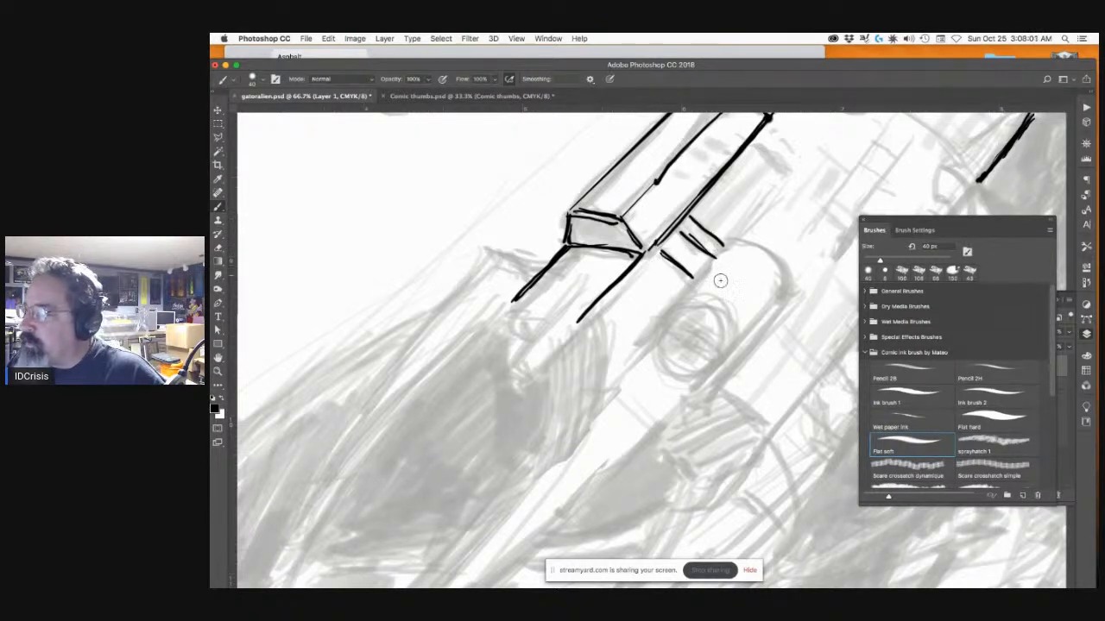
right_click(698, 315)
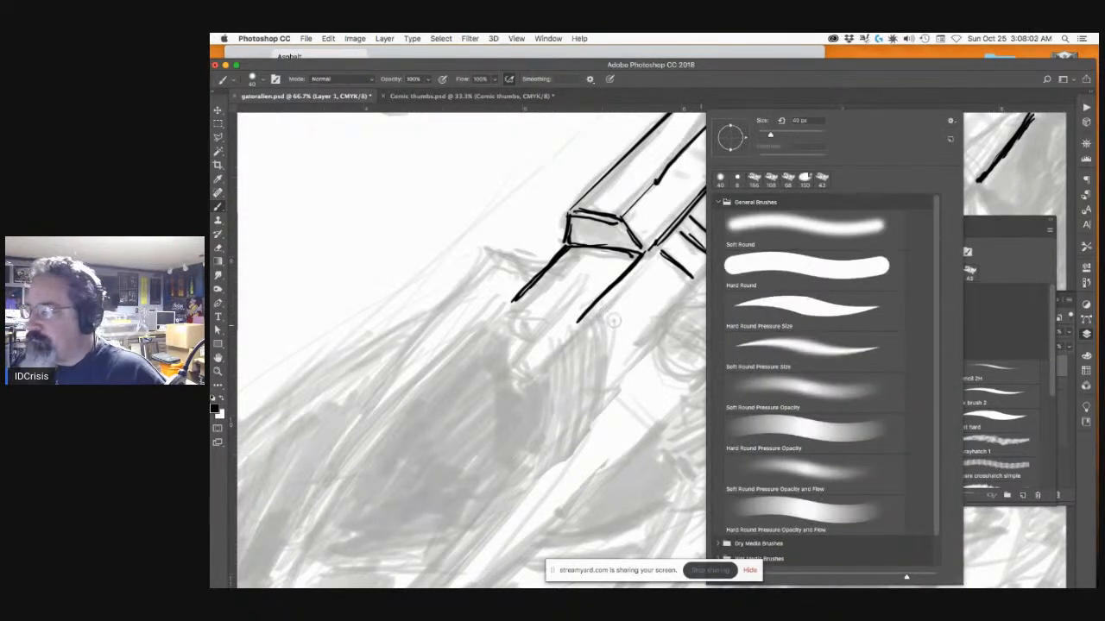
left_click(612, 320)
key("super+z")
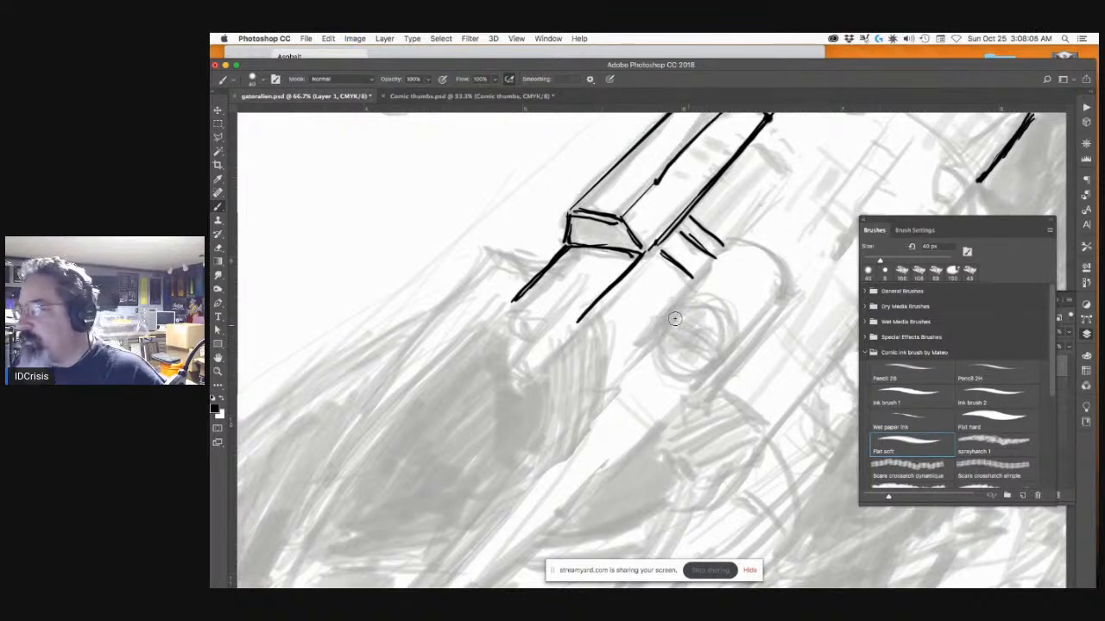
Step: Ink the round end of the cylinder below the crossbars with curved strokes, thickening its lower rim
mouse_move(674, 378)
left_mouse_down()
mouse_move(661, 339)
mouse_move(686, 312)
mouse_move(697, 371)
left_mouse_up()
left_click_drag(714, 335, 709, 348)
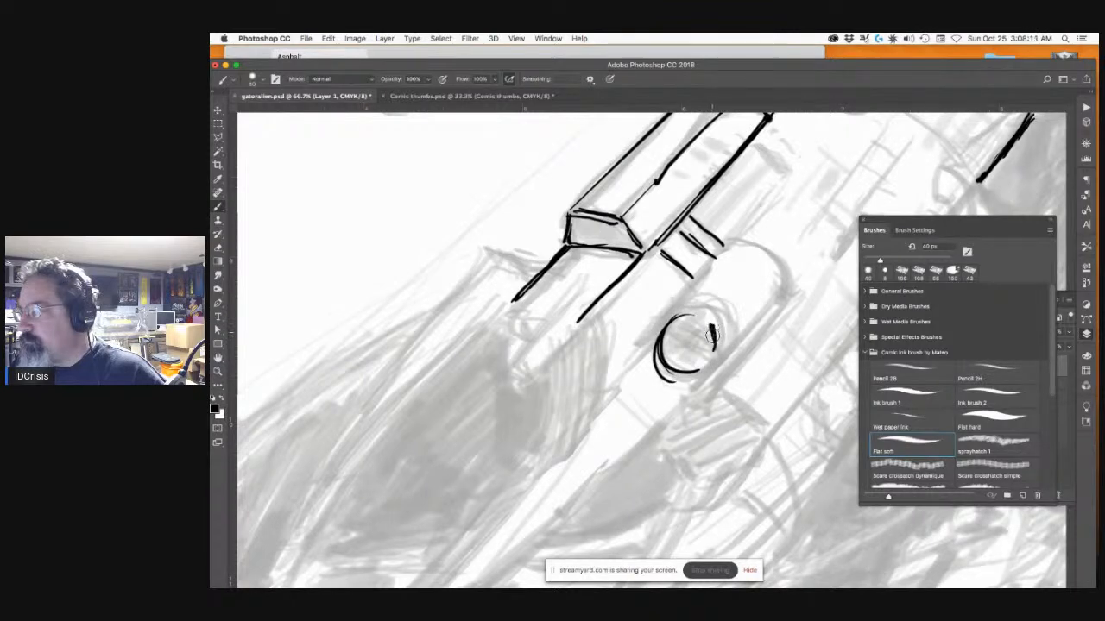
left_click_drag(699, 372, 682, 382)
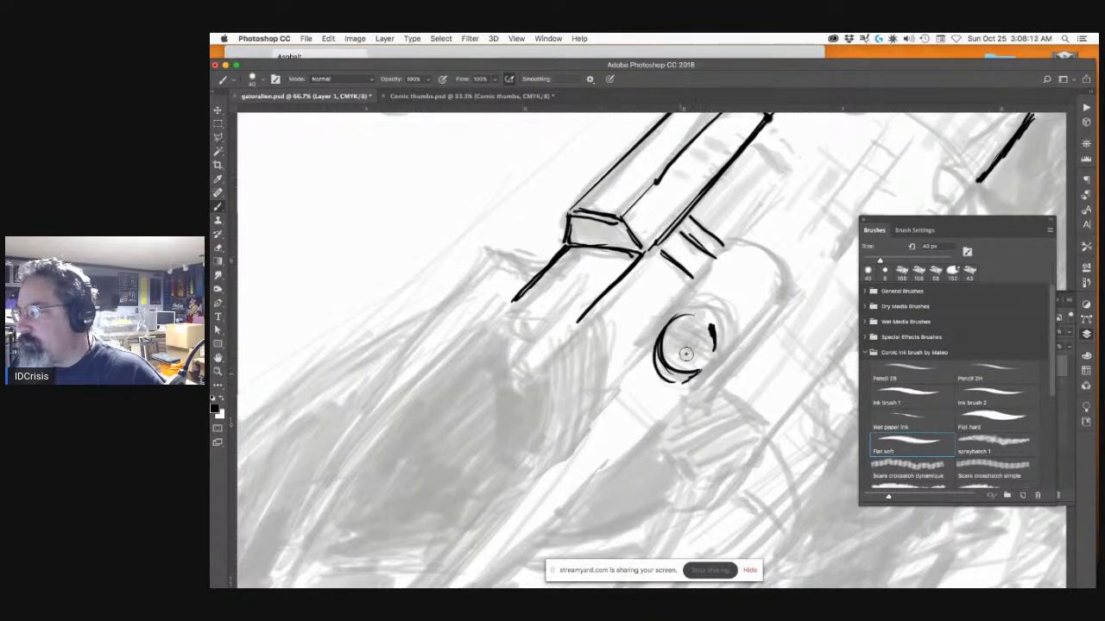
Step: Ink the round-ended cylinder beneath the boxy barrel, including its small top tab, upper edge and heavy lower shadow edge
mouse_move(711, 324)
left_mouse_down()
mouse_move(697, 302)
mouse_move(717, 308)
mouse_move(712, 321)
left_mouse_up()
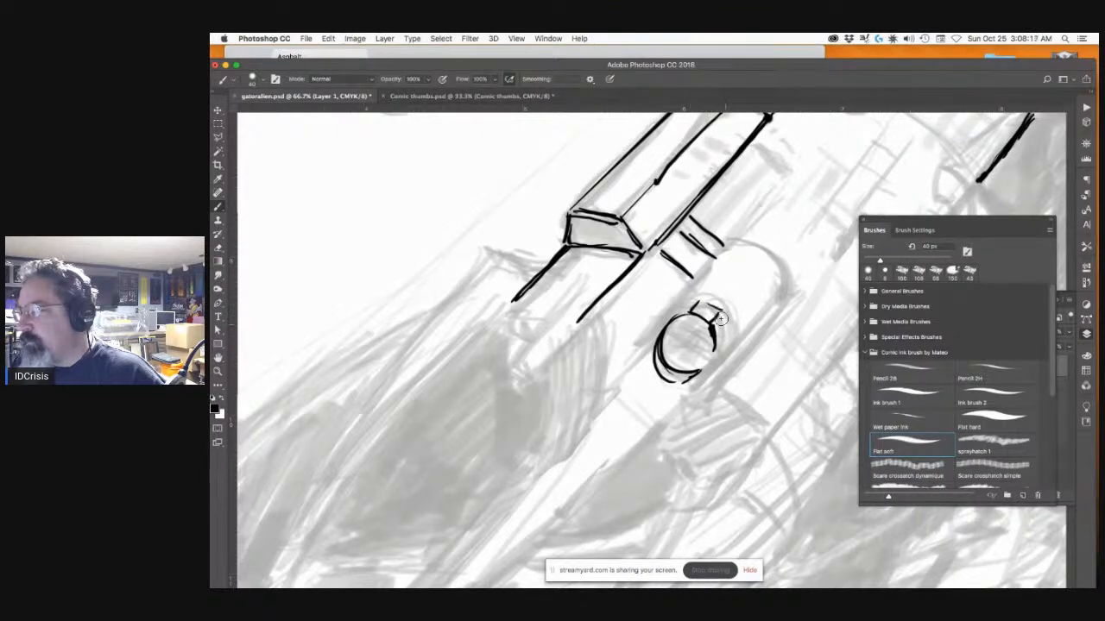
left_click_drag(727, 251, 690, 301)
left_click_drag(725, 364, 781, 299)
left_click_drag(716, 328, 723, 357)
left_click_drag(782, 296, 716, 364)
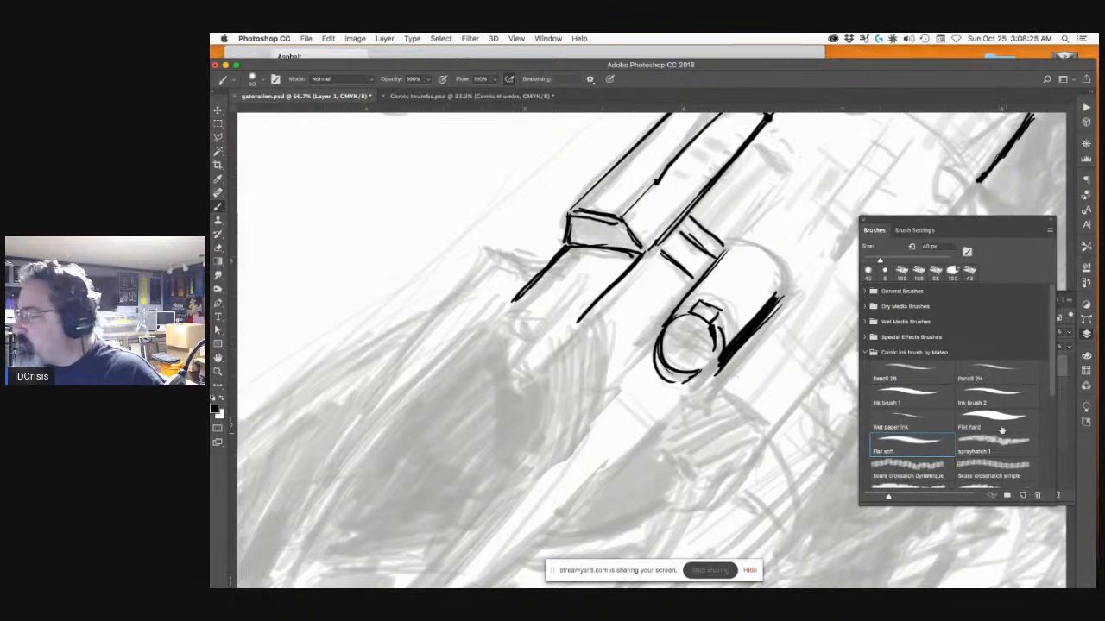
Step: Switch to the Ink brush 2 brush at about 45 px and thicken the lower rim of the cylinder's round end
left_click(997, 420)
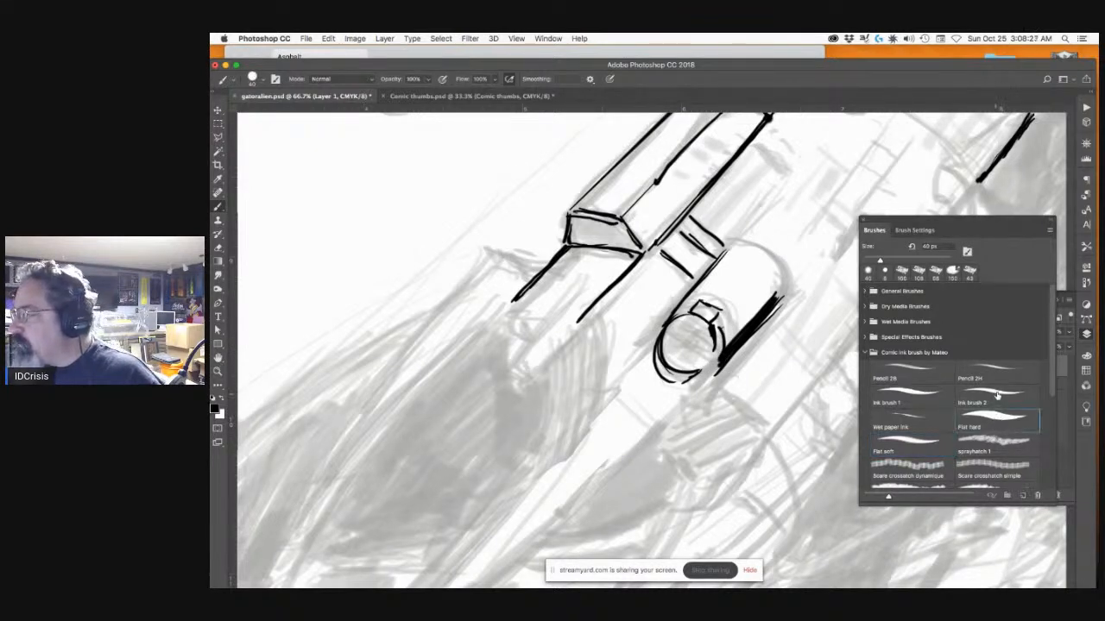
left_click(997, 395)
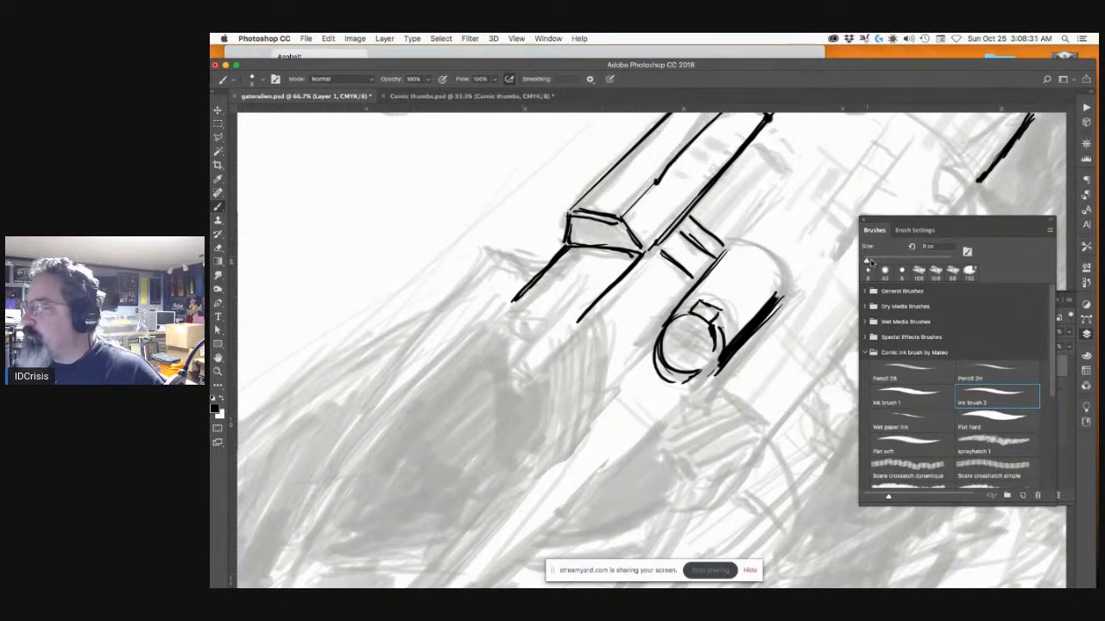
left_click_drag(873, 265, 883, 265)
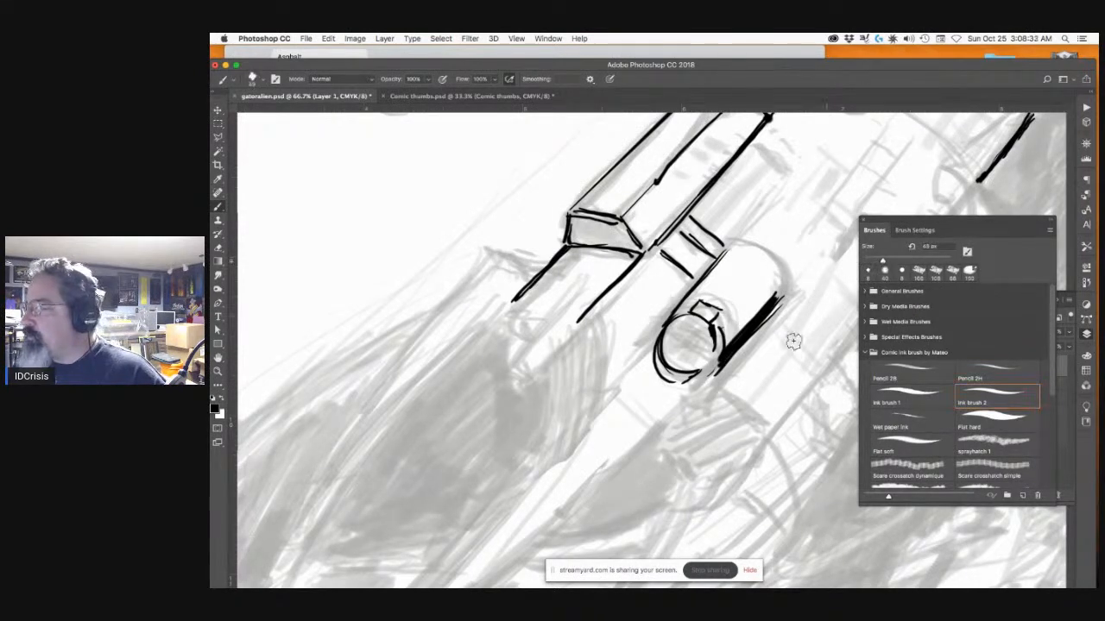
left_click_drag(695, 373, 666, 373)
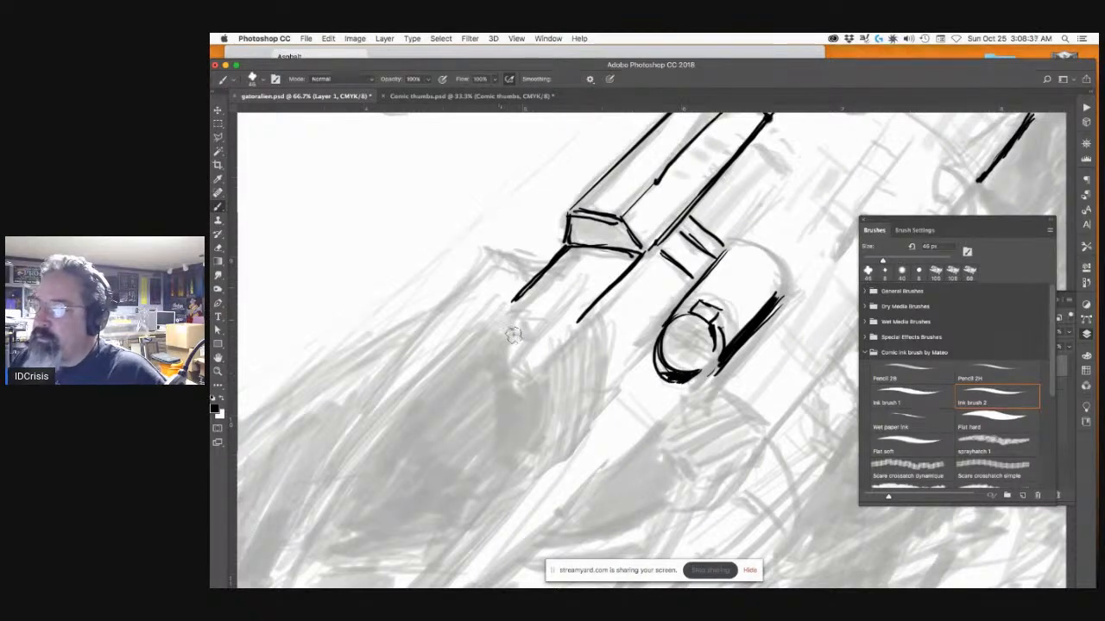
mouse_move(494, 343)
left_mouse_down()
mouse_move(668, 244)
mouse_move(632, 258)
mouse_move(425, 461)
left_mouse_up()
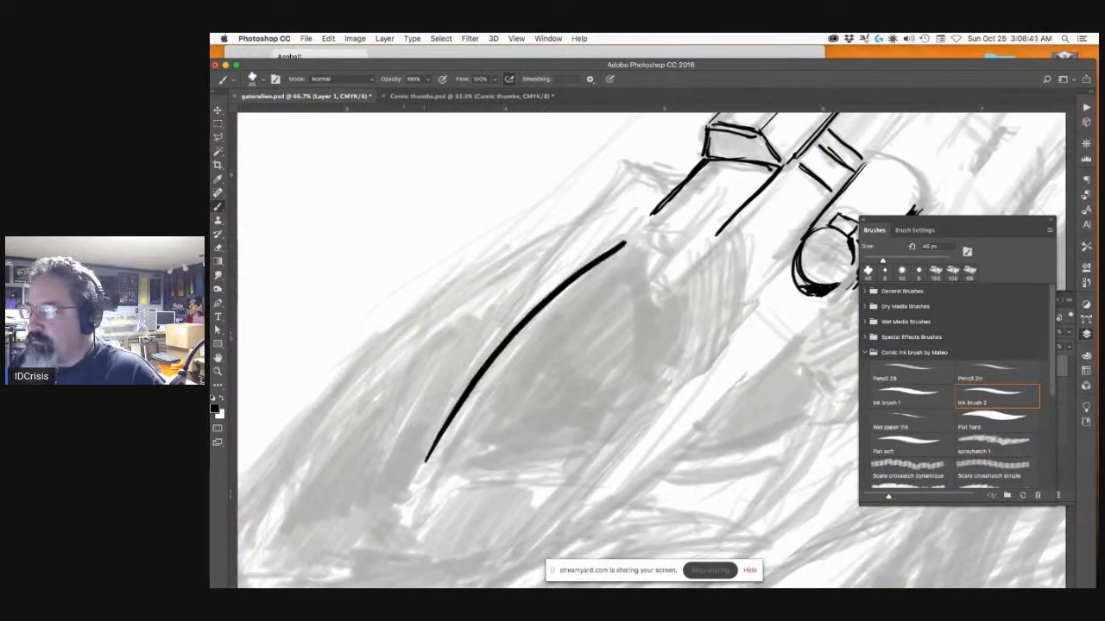
key("ctrl+z")
left_click_drag(621, 247, 437, 497)
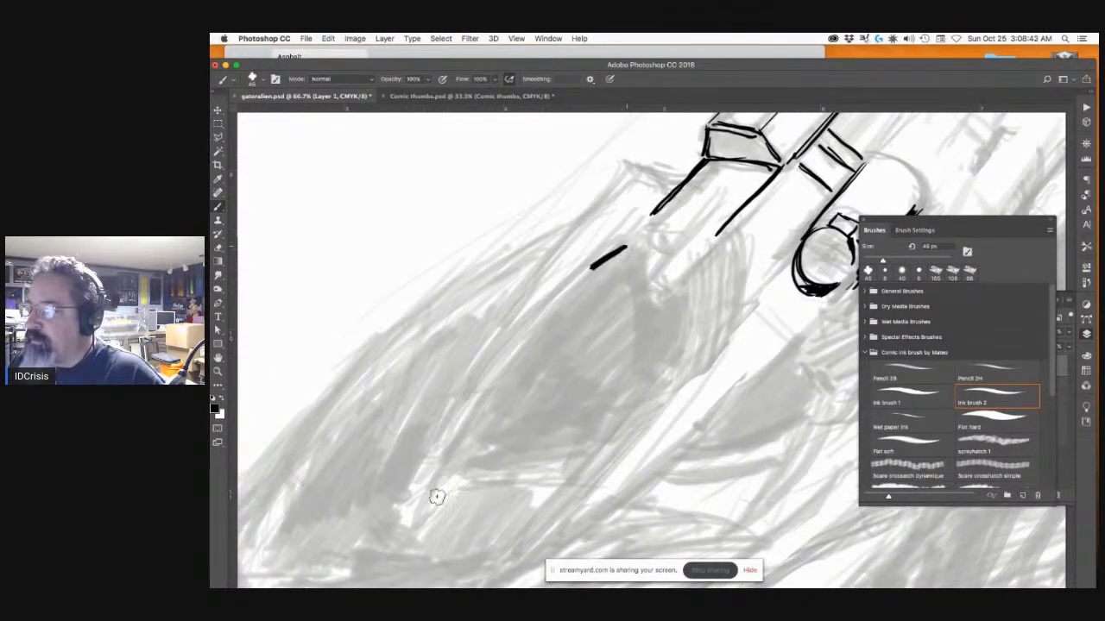
left_click_drag(632, 170, 444, 542)
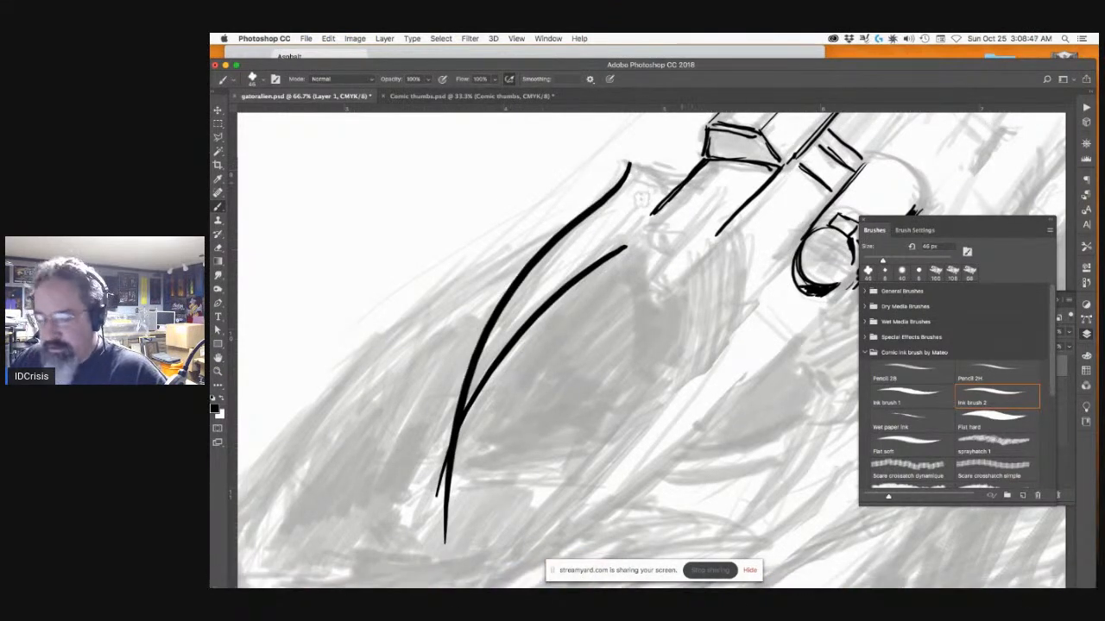
left_click_drag(630, 161, 650, 170)
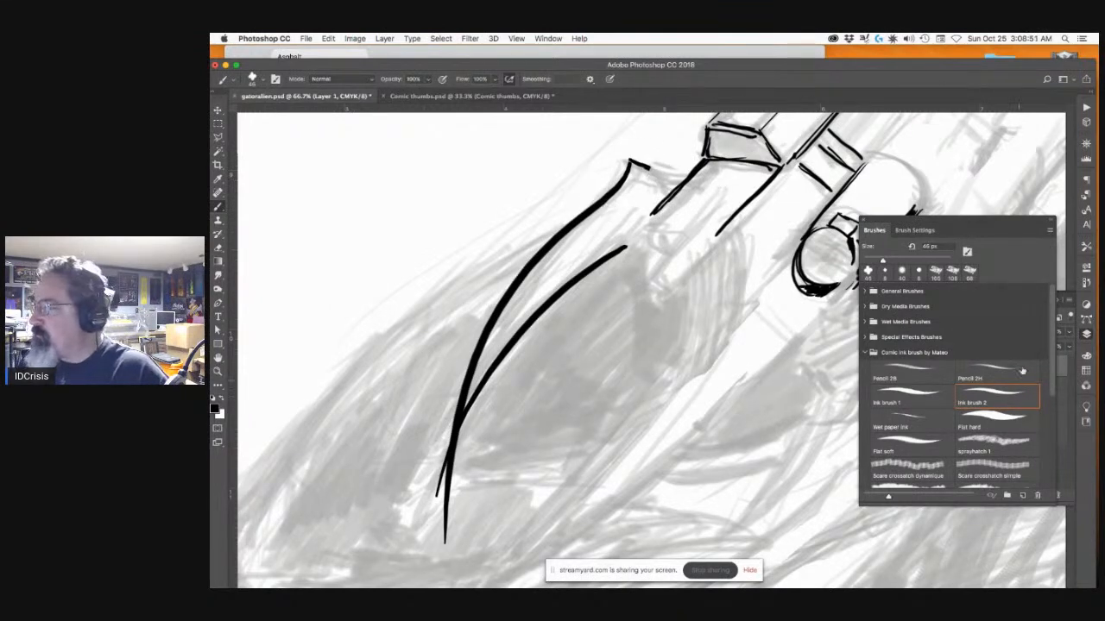
left_click(1085, 285)
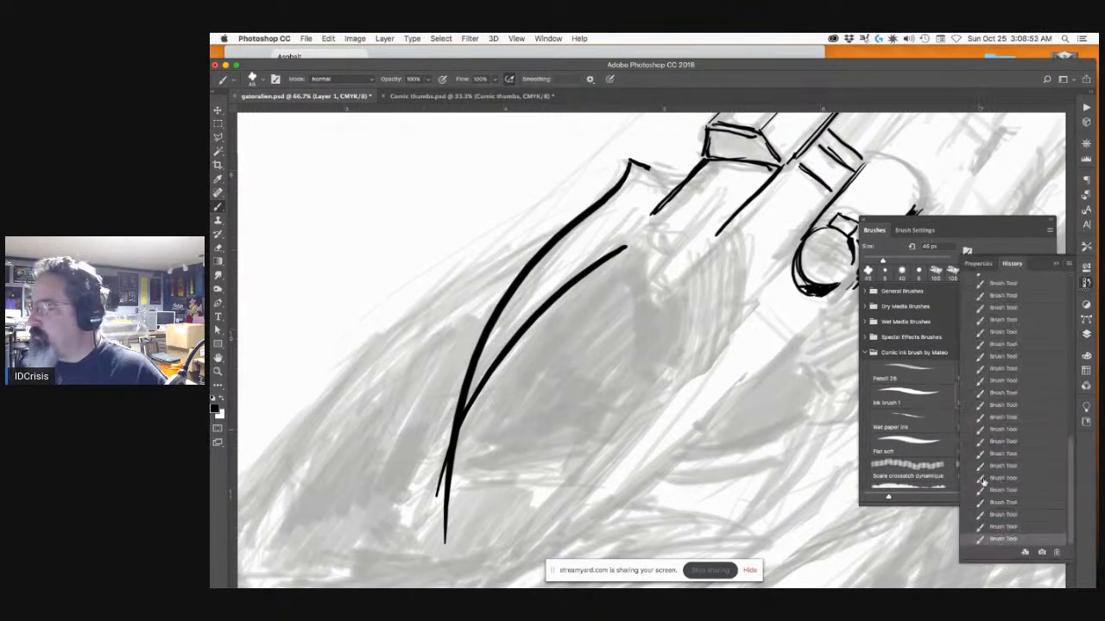
left_click(999, 501)
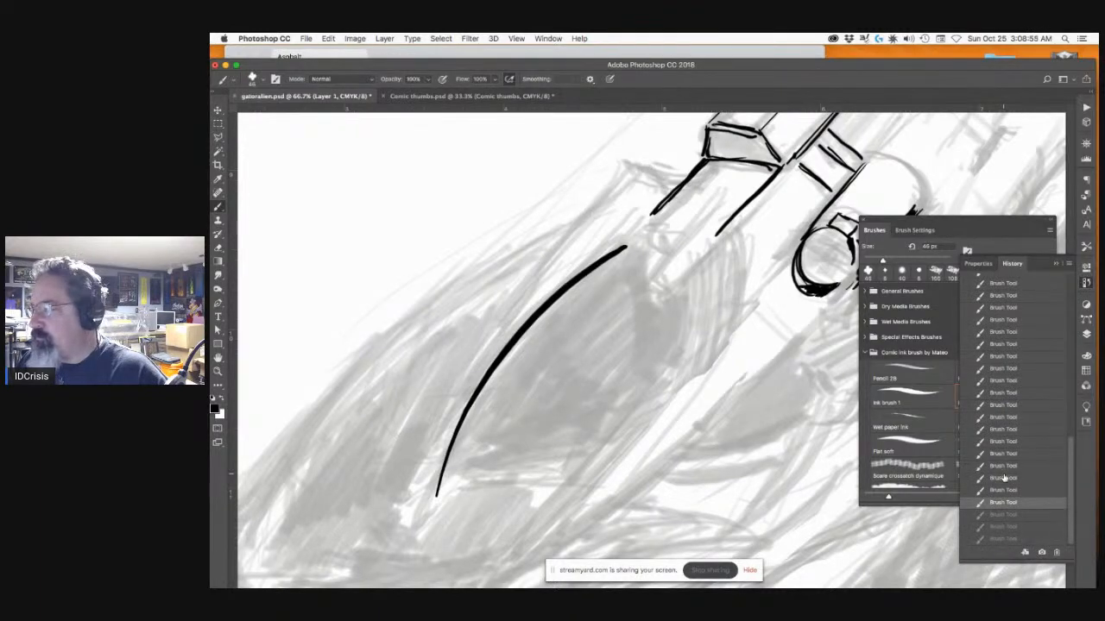
left_click(1005, 479)
left_click(1005, 478)
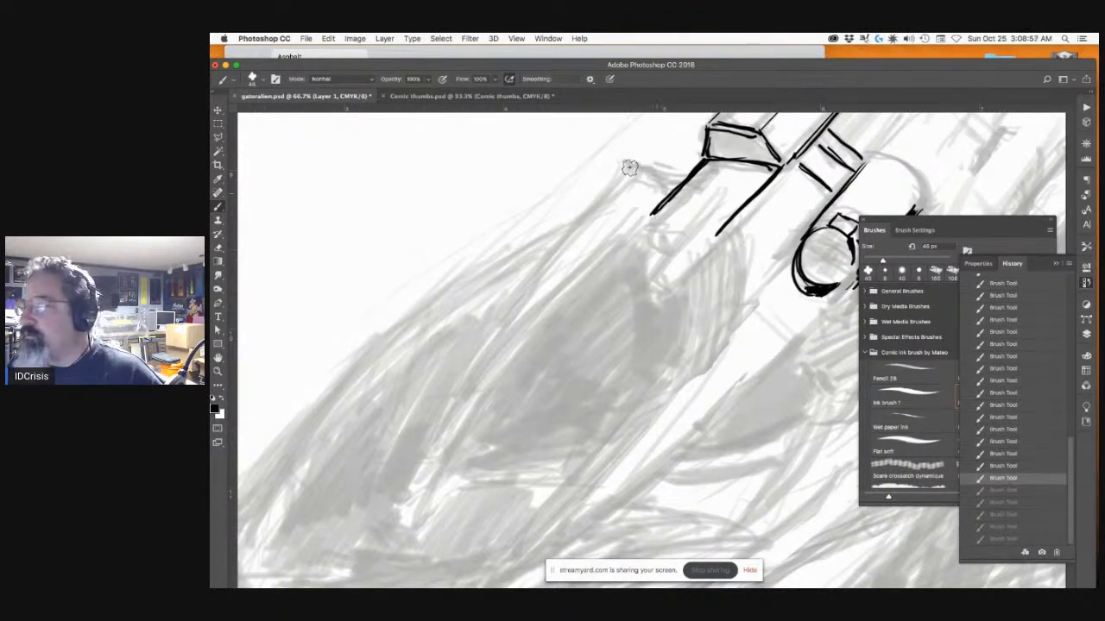
Step: Ink short strokes at the upper end of the bent leg, beside the boxy barrel's lower end
left_click_drag(625, 155, 670, 190)
key("super+minus")
key("super+minus")
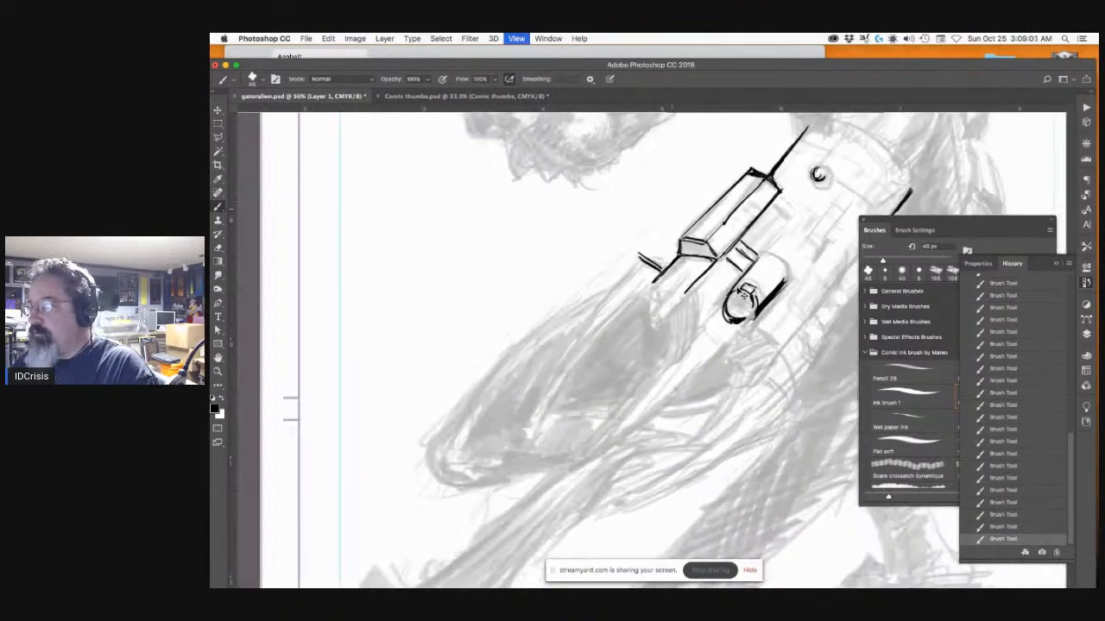
key("super+minus")
key("super+minus")
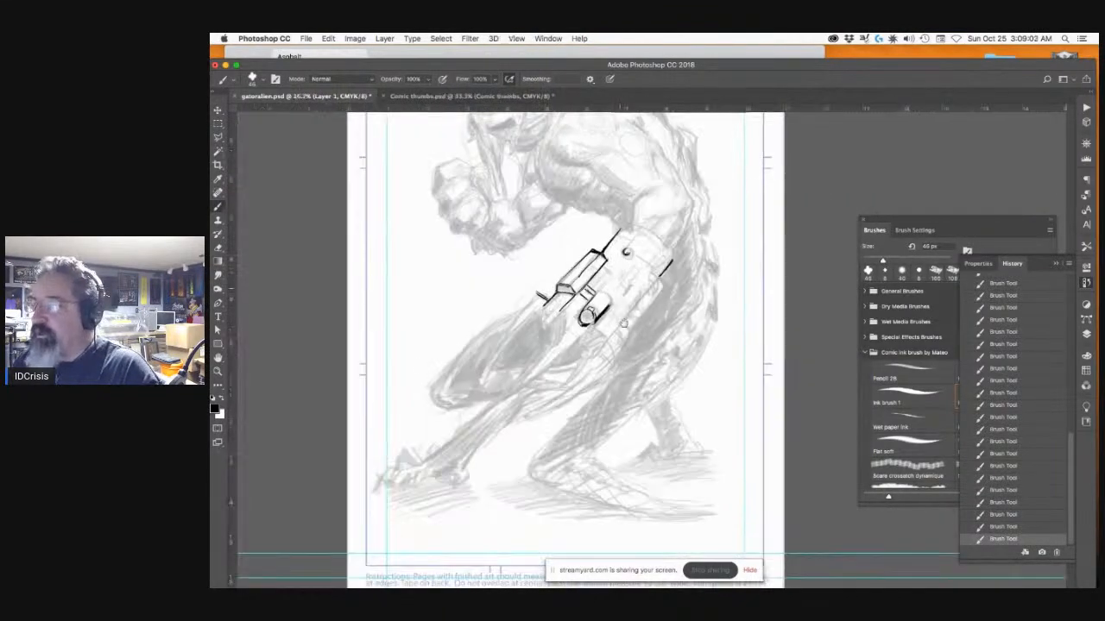
Step: Ink the creature's near eye as a slanted, solid black shape with a small mark at its inner corner
key("super+plus")
key("super+plus")
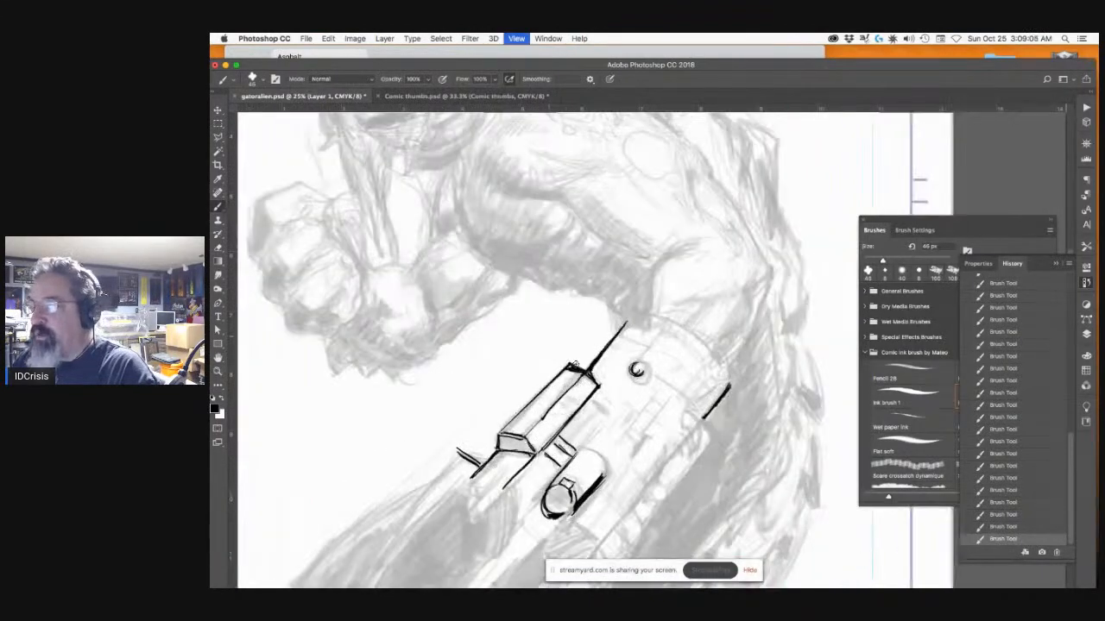
left_click_drag(641, 473, 693, 545)
key("super+plus")
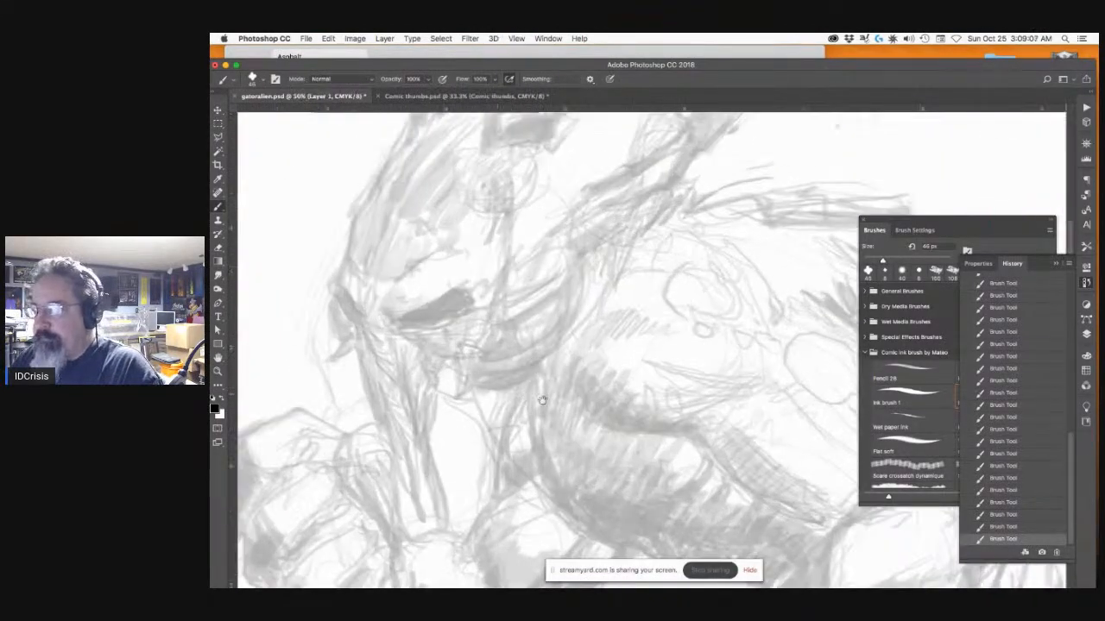
left_click_drag(500, 394, 551, 400)
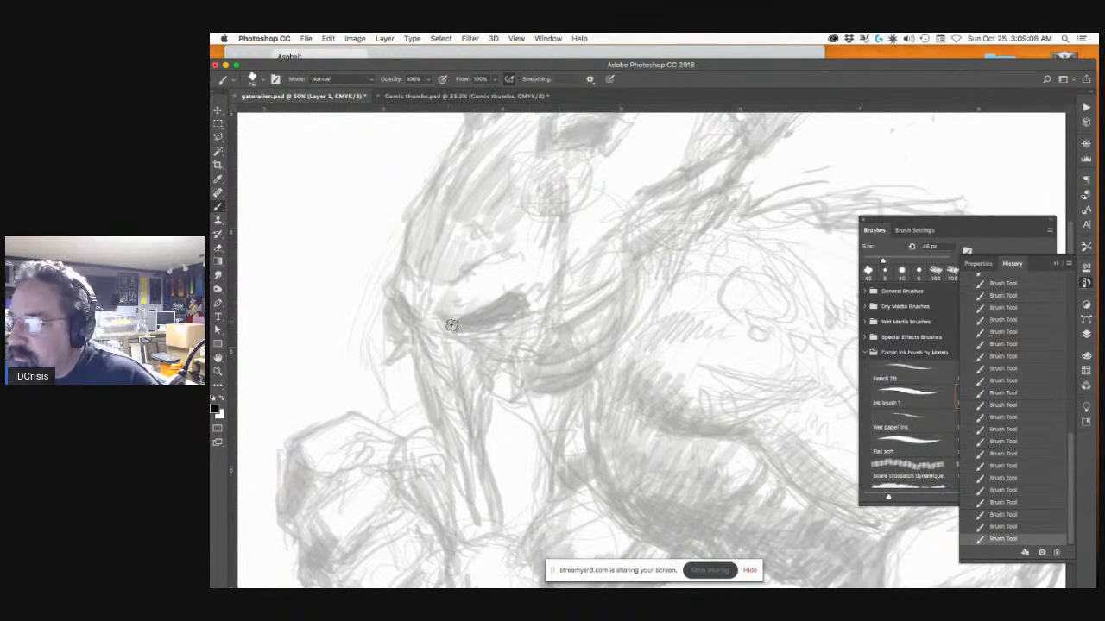
mouse_move(443, 318)
left_mouse_down()
mouse_move(455, 326)
mouse_move(501, 303)
mouse_move(483, 309)
left_mouse_up()
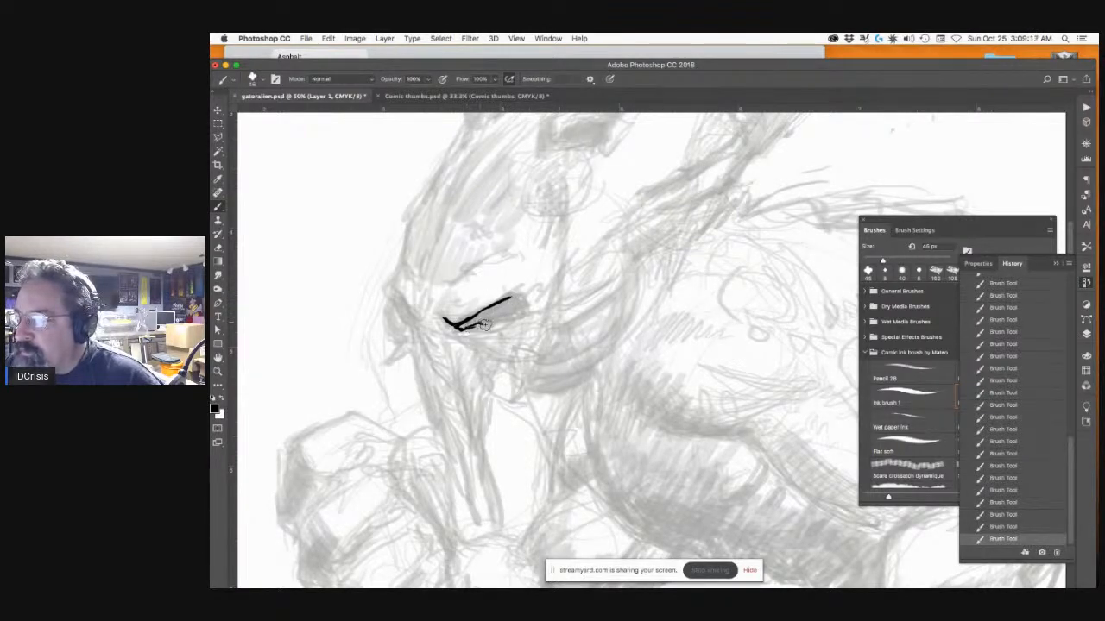
mouse_move(488, 319)
left_mouse_down()
mouse_move(518, 301)
mouse_move(511, 312)
left_mouse_up()
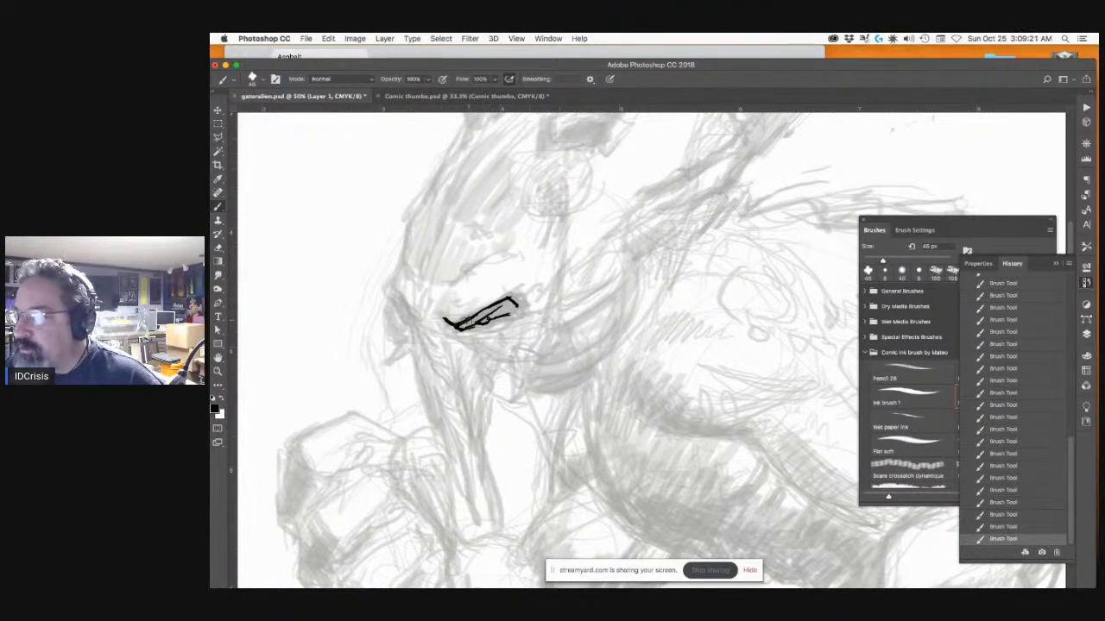
mouse_move(462, 326)
left_mouse_down()
mouse_move(517, 302)
mouse_move(461, 328)
mouse_move(495, 314)
mouse_move(441, 324)
left_mouse_up()
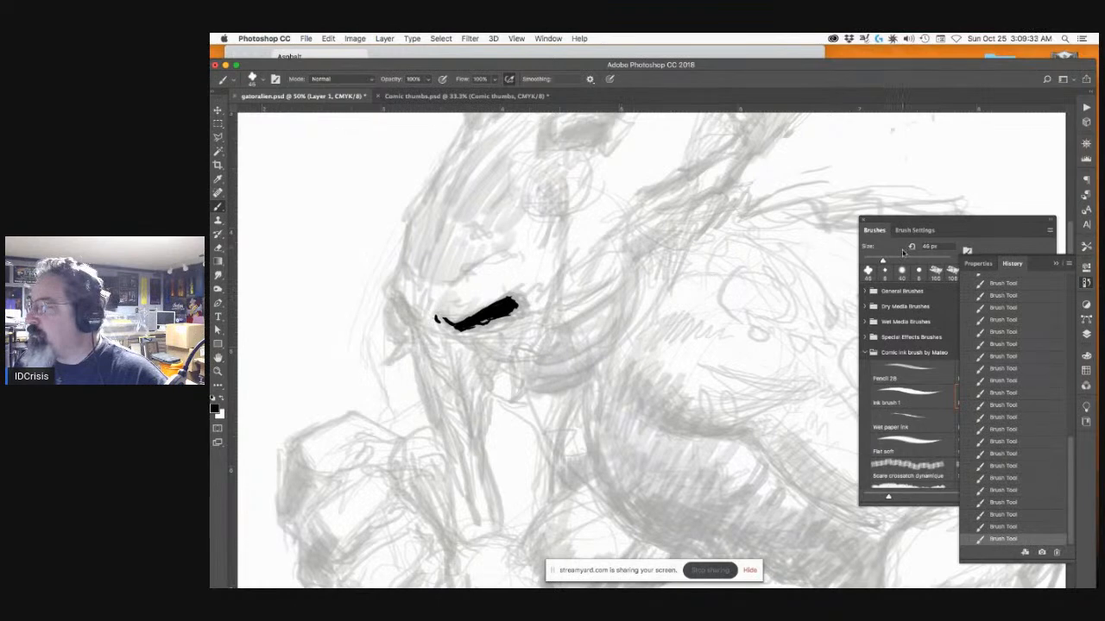
Step: Switch to the Split Paint Brush 2 brush at 15 px from the Comic ink brush set
left_click(884, 263)
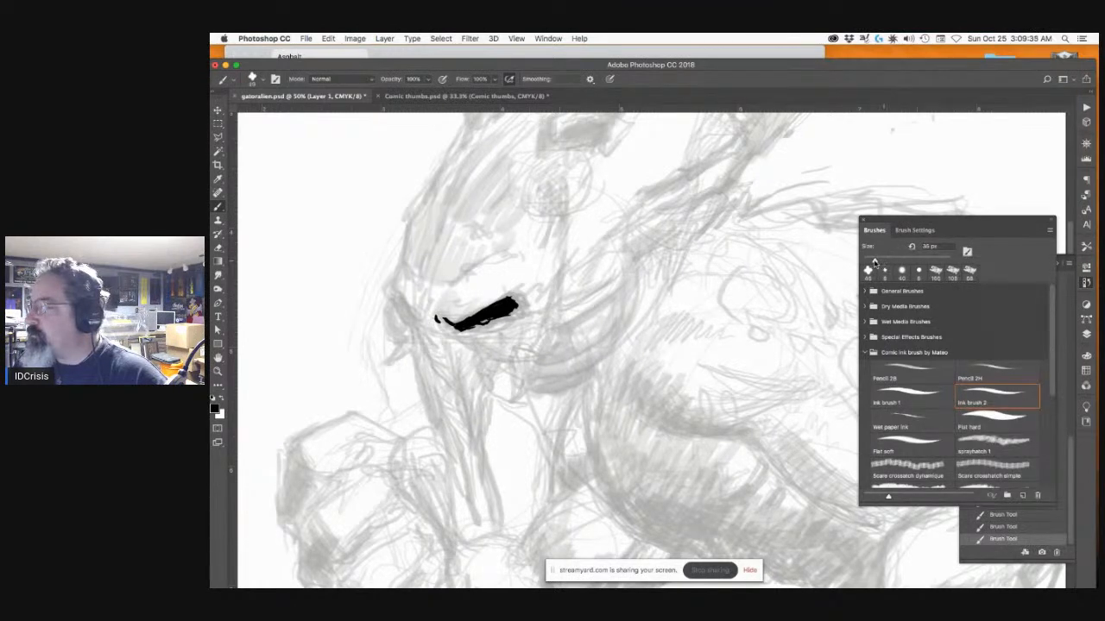
left_click(885, 274)
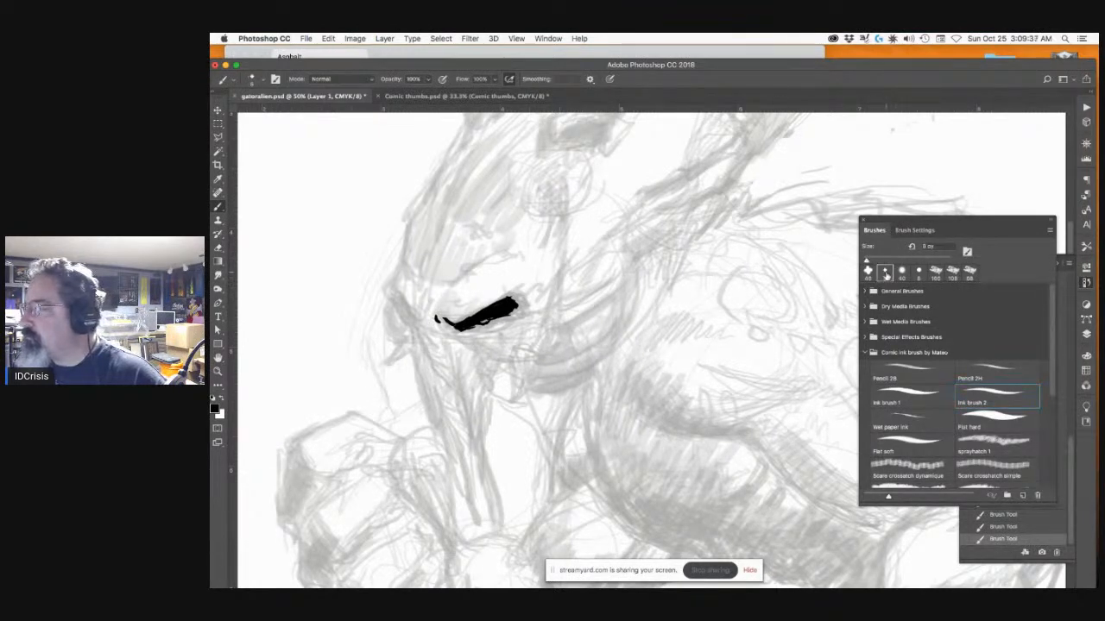
left_click(901, 275)
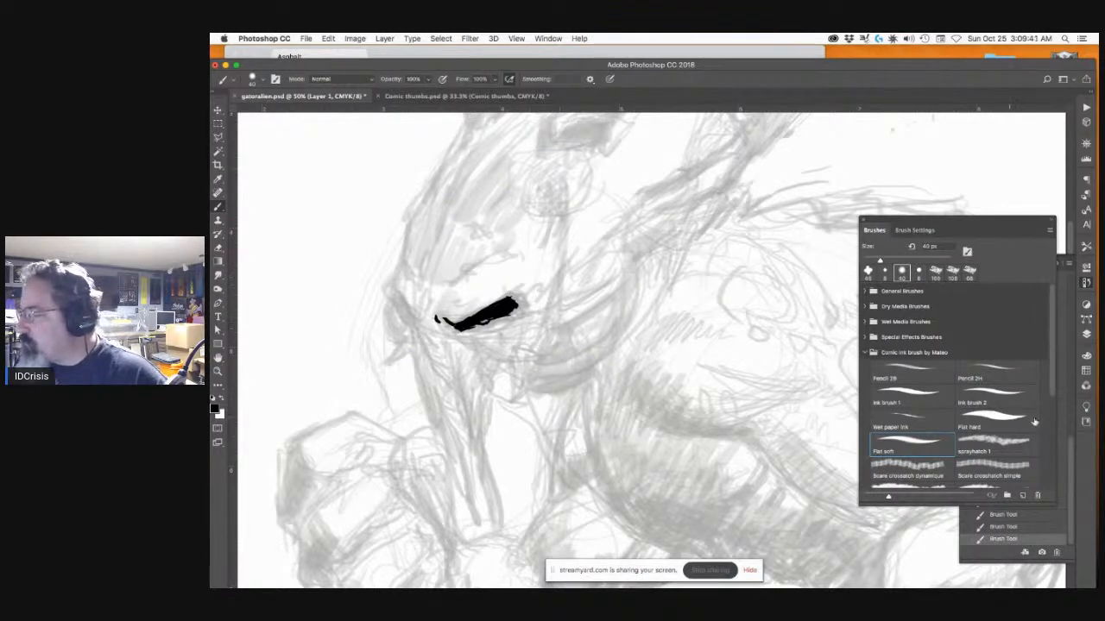
scroll(1040, 485, "down", 5)
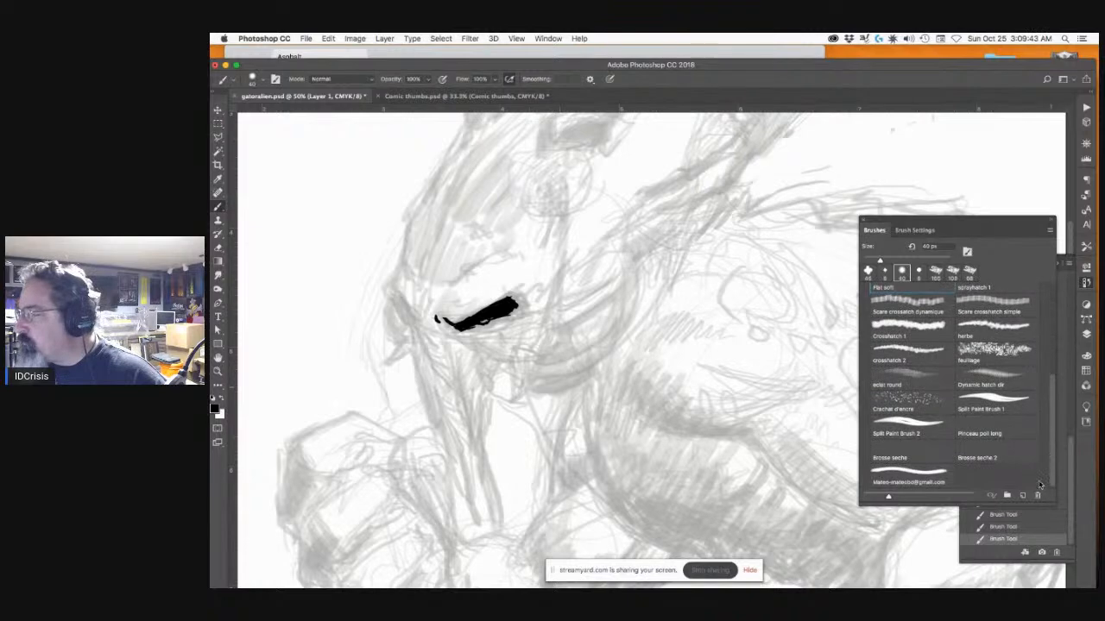
left_click(993, 399)
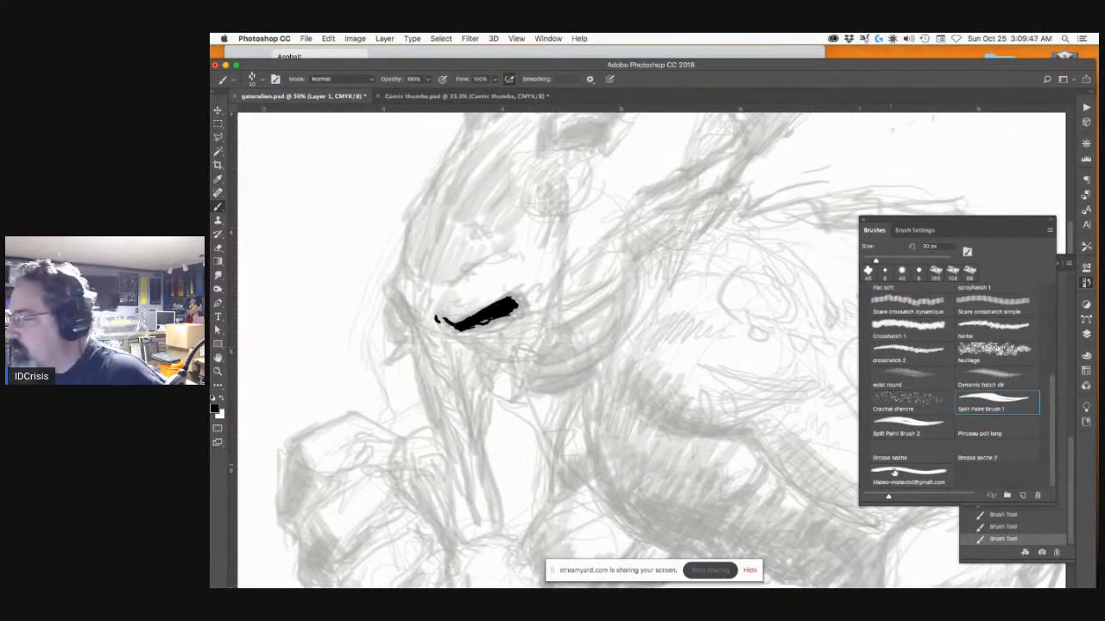
left_click(894, 480)
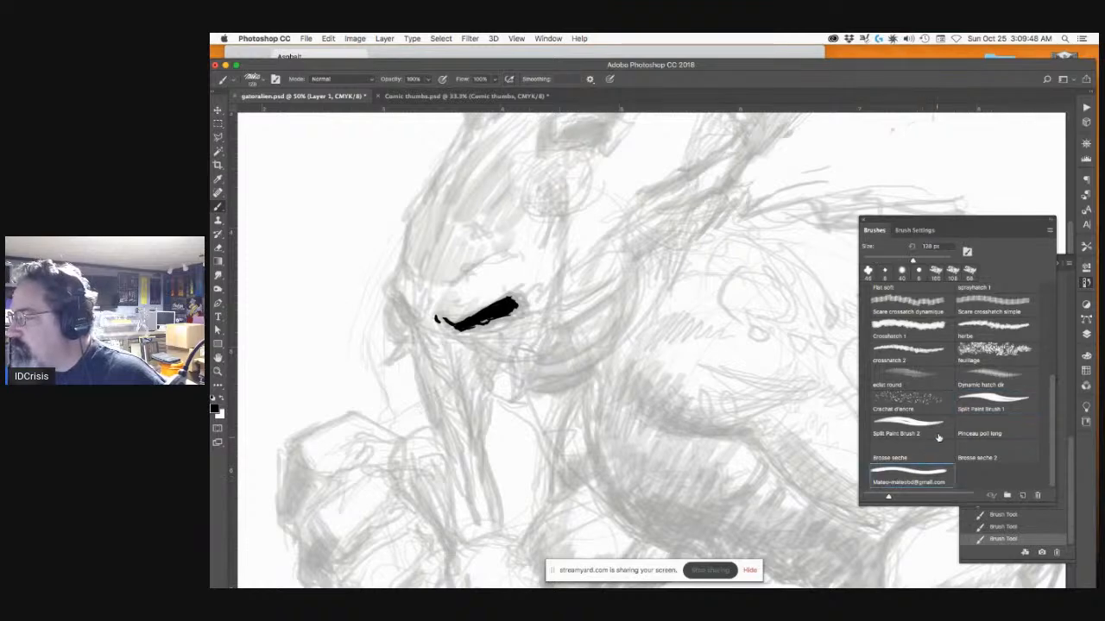
left_click(983, 405)
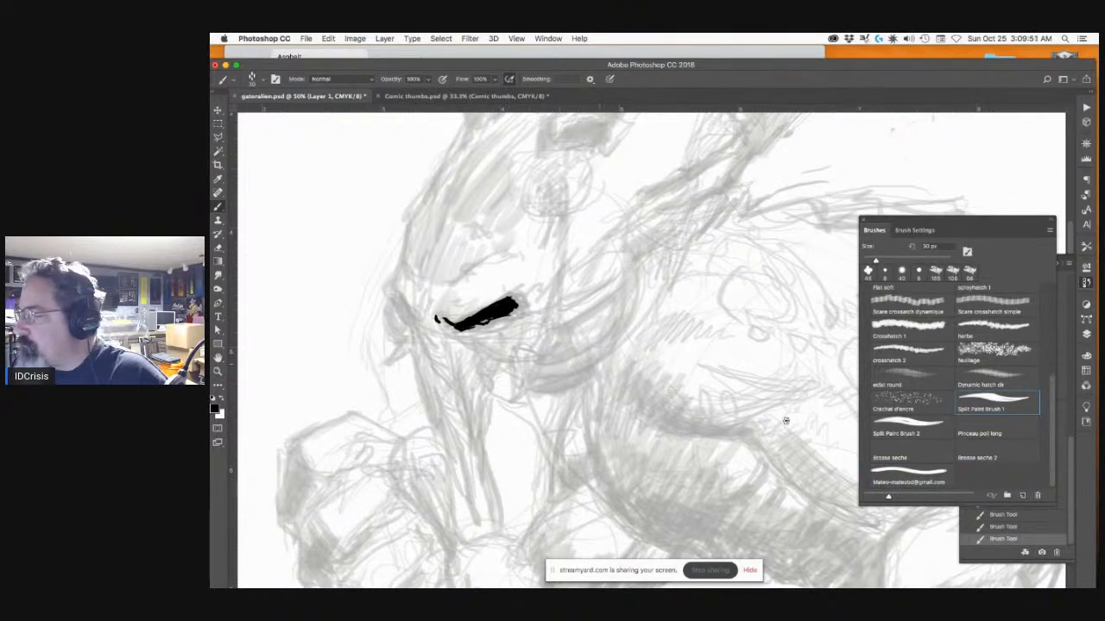
left_click(884, 429)
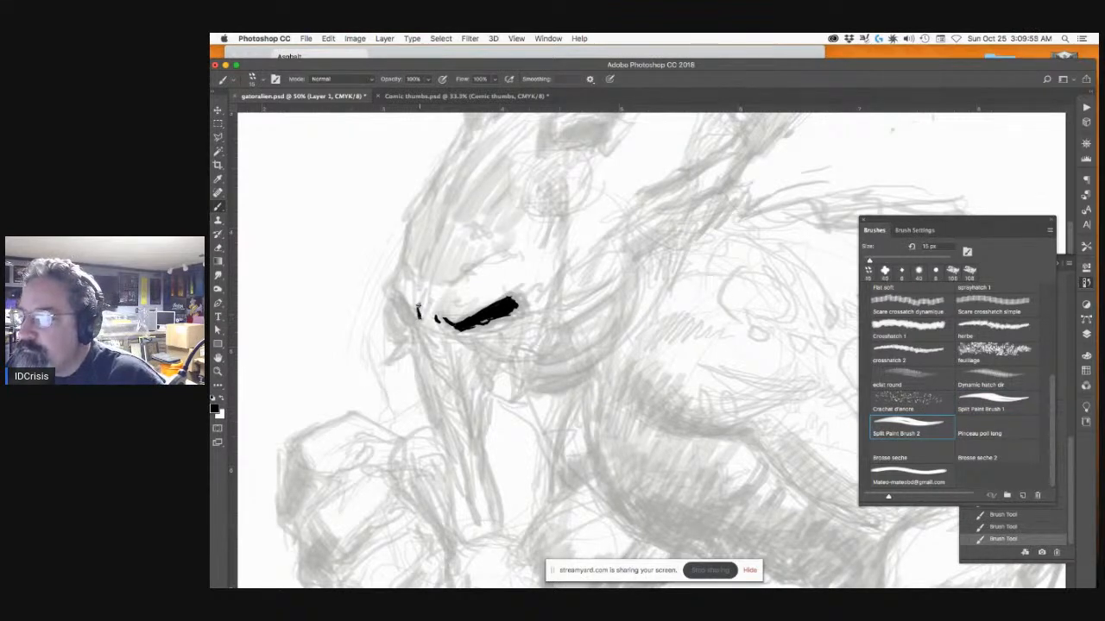
Step: Ink the creature's far eye in solid black, then outline the arched nose ridge between and below the eyes
left_click_drag(392, 302, 402, 315)
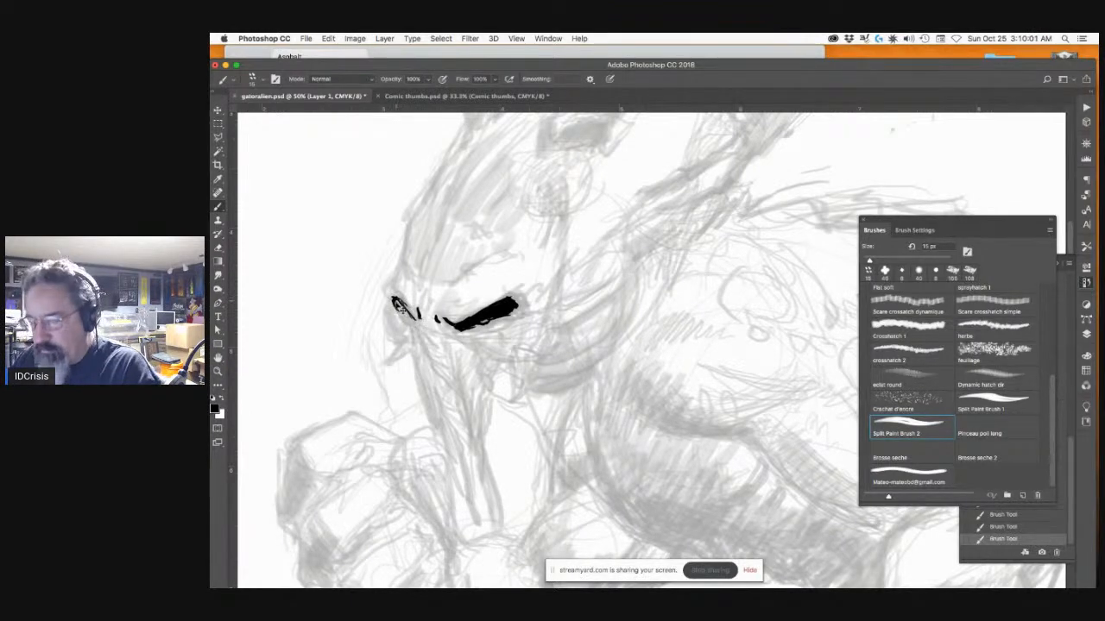
key("super+plus")
key("super+plus")
left_click_drag(501, 402, 698, 439)
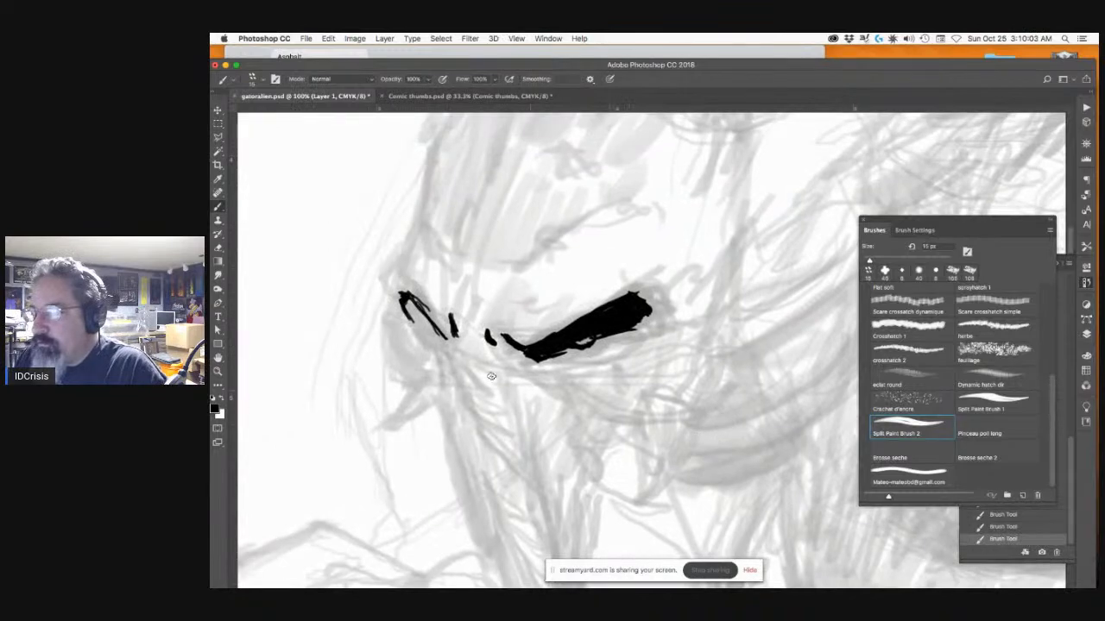
mouse_move(403, 298)
left_mouse_down()
mouse_move(488, 385)
mouse_move(469, 366)
mouse_move(448, 381)
mouse_move(494, 405)
left_mouse_up()
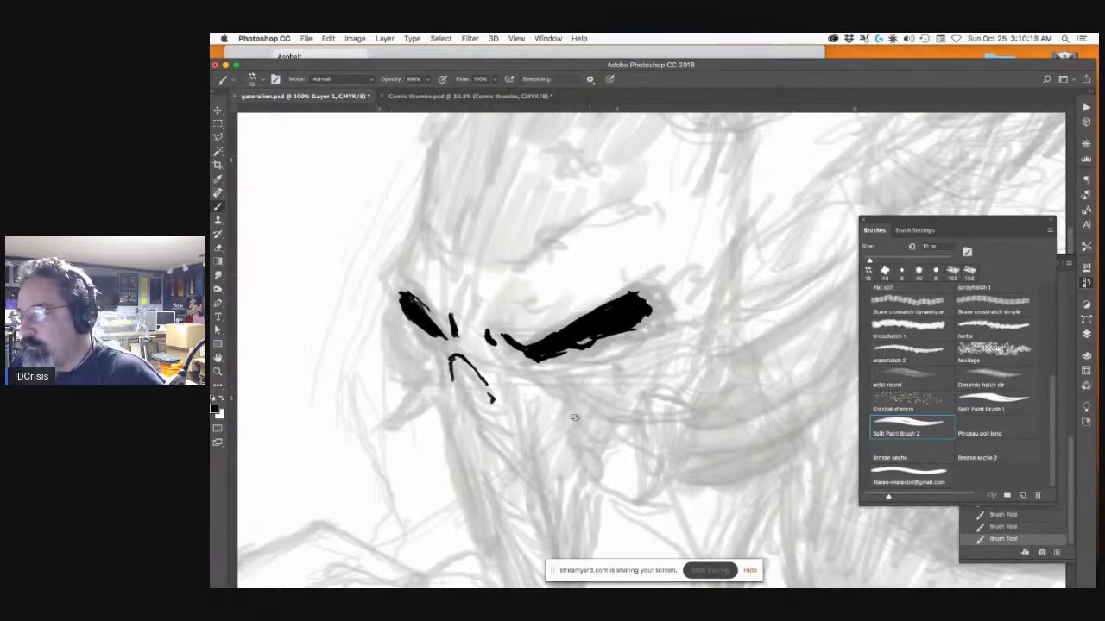
Step: Ink the cheek line below the near eye and the curved, pointed tusk at its end, with shading along the tusk's edge
mouse_move(528, 374)
left_mouse_down()
mouse_move(599, 412)
mouse_move(635, 418)
mouse_move(653, 401)
mouse_move(699, 422)
mouse_move(633, 433)
mouse_move(641, 475)
mouse_move(625, 518)
left_mouse_up()
mouse_move(699, 423)
left_mouse_down()
mouse_move(686, 461)
mouse_move(624, 516)
left_mouse_up()
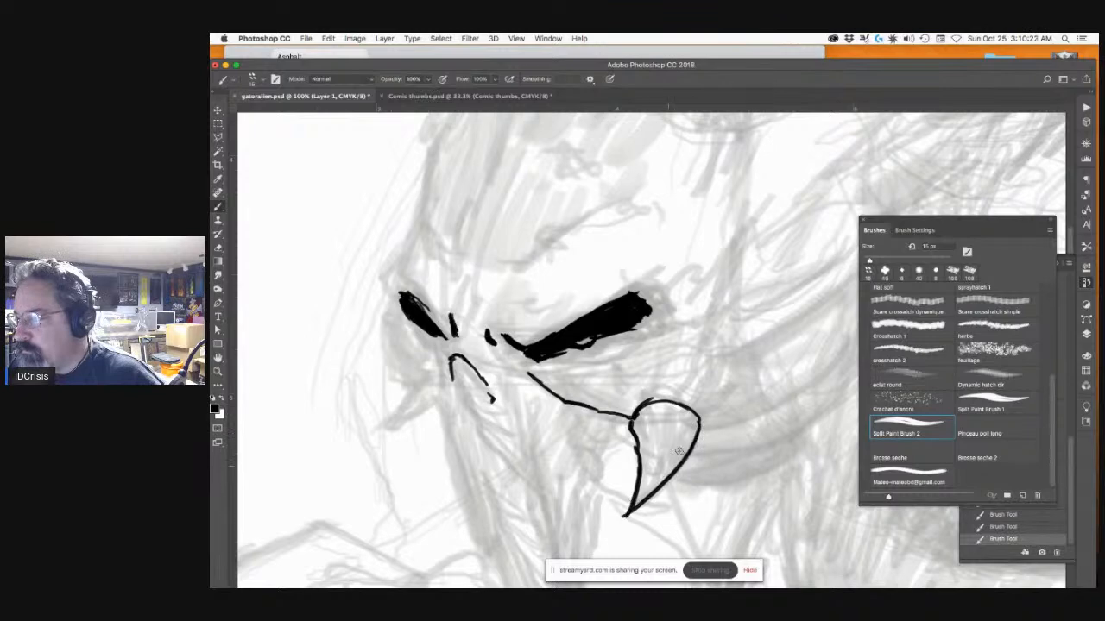
left_click_drag(681, 441, 628, 507)
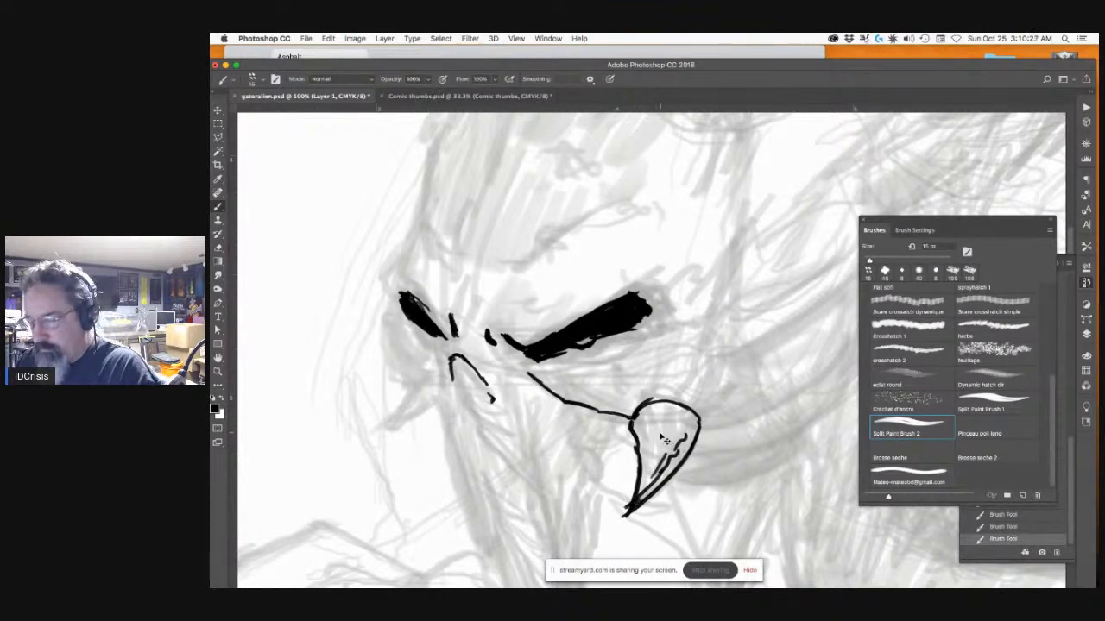
key("super+minus")
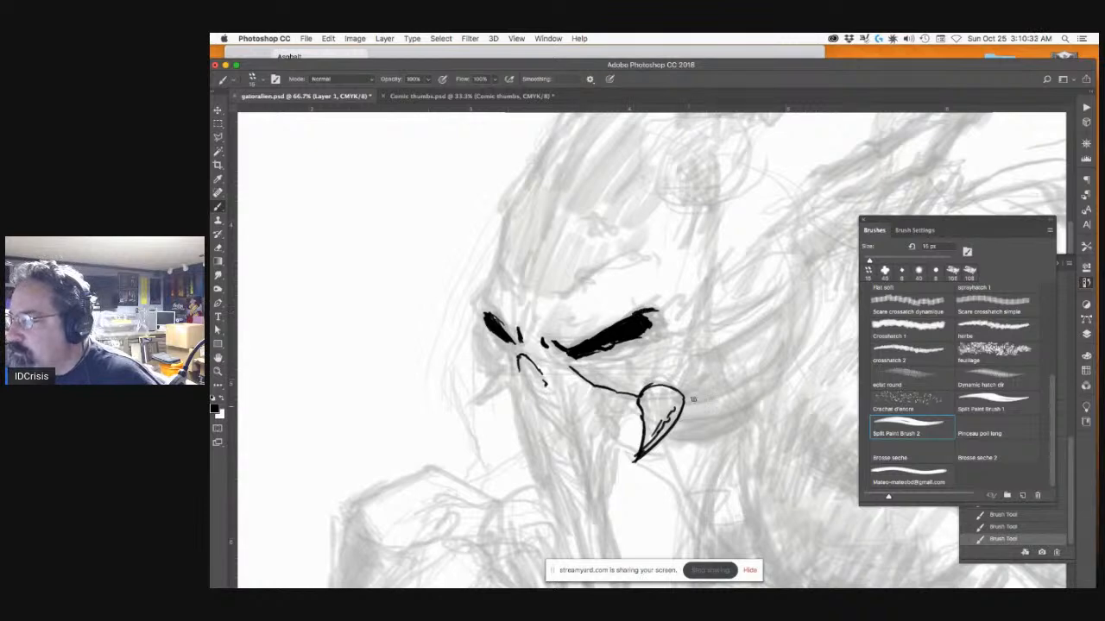
Step: Ink the angular outline of the creature's far brow and the start of the forehead contour above the far eye
key("super+0")
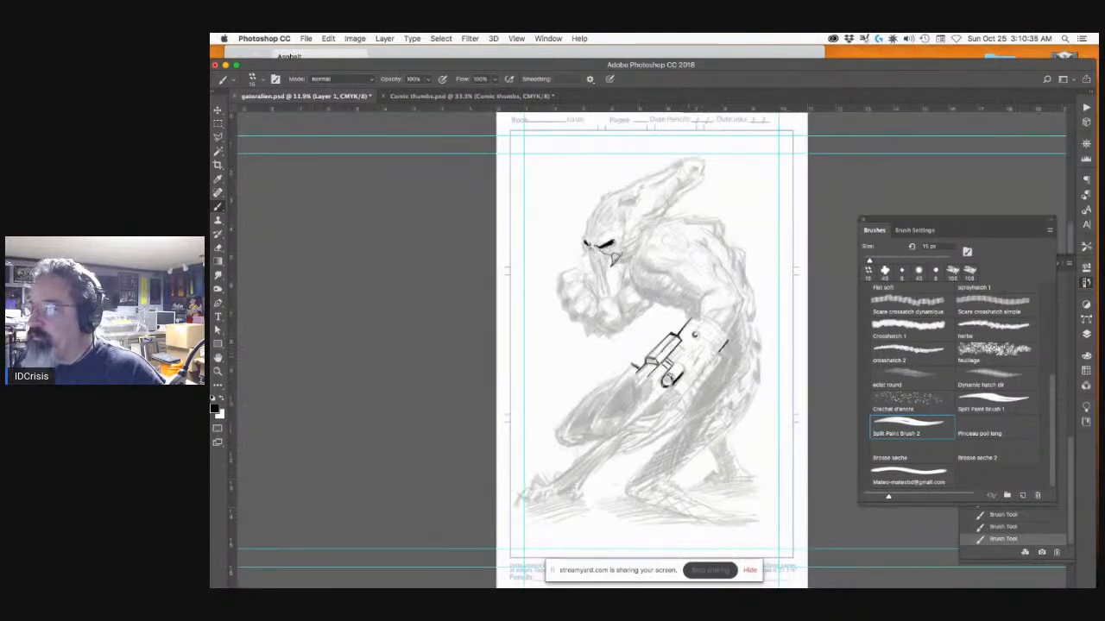
key("super+equal")
key("super+equal")
key("super+equal")
key("super+equal")
key("super+equal")
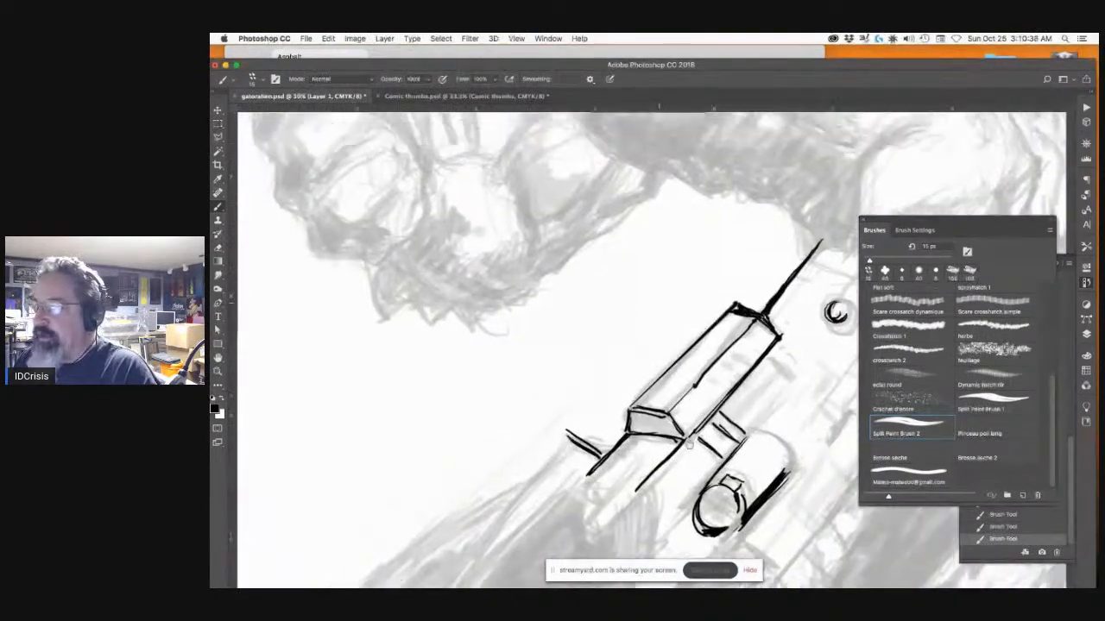
left_click_drag(690, 445, 729, 574)
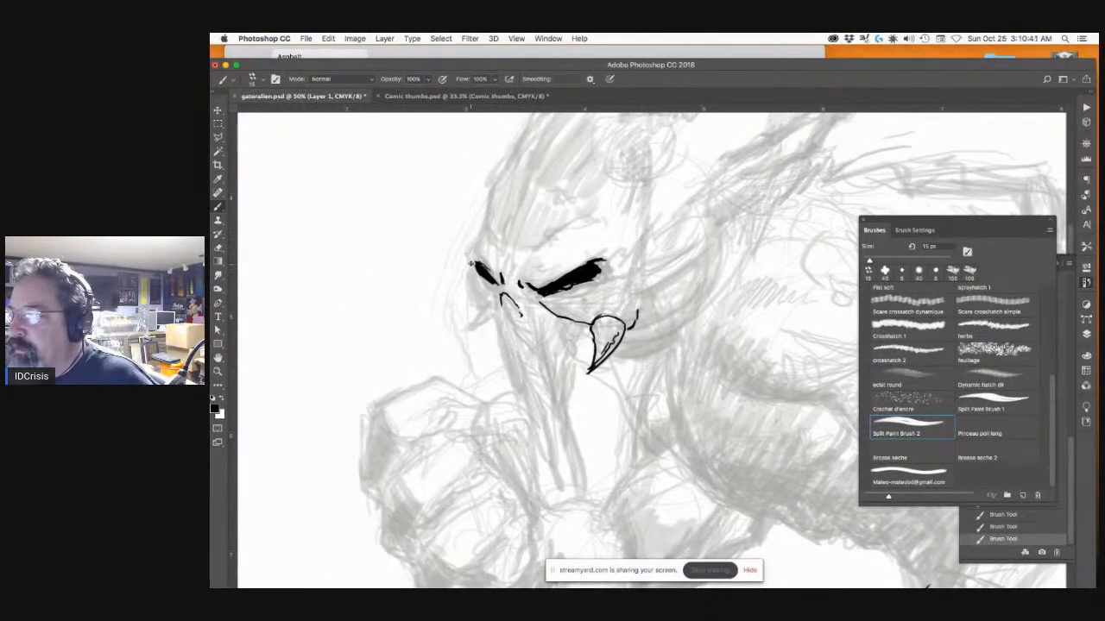
left_click_drag(469, 251, 477, 238)
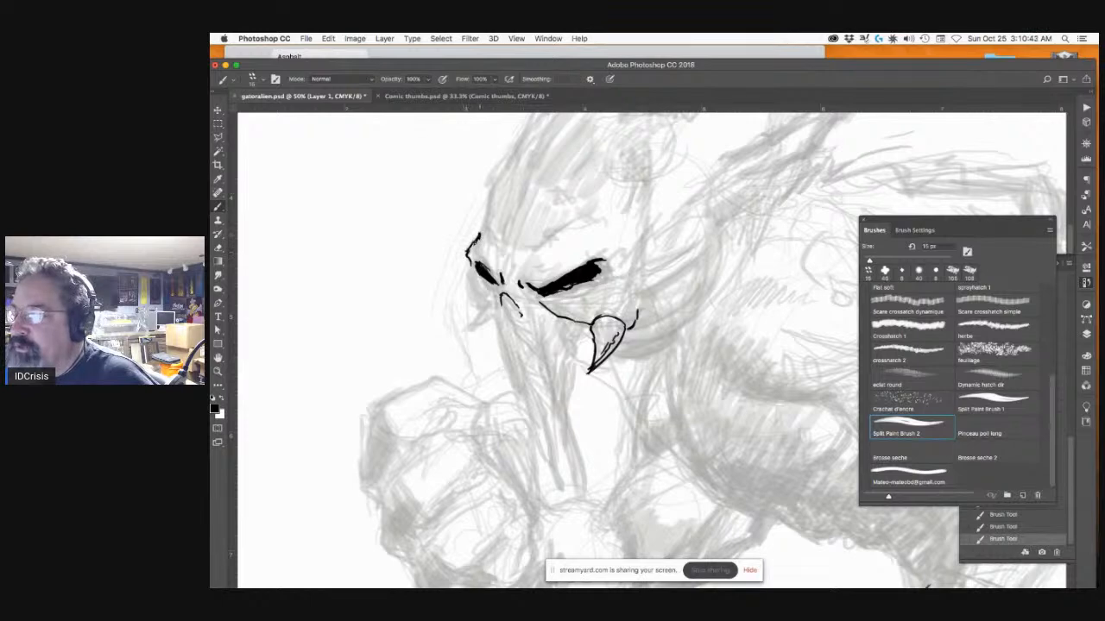
left_click_drag(484, 228, 486, 197)
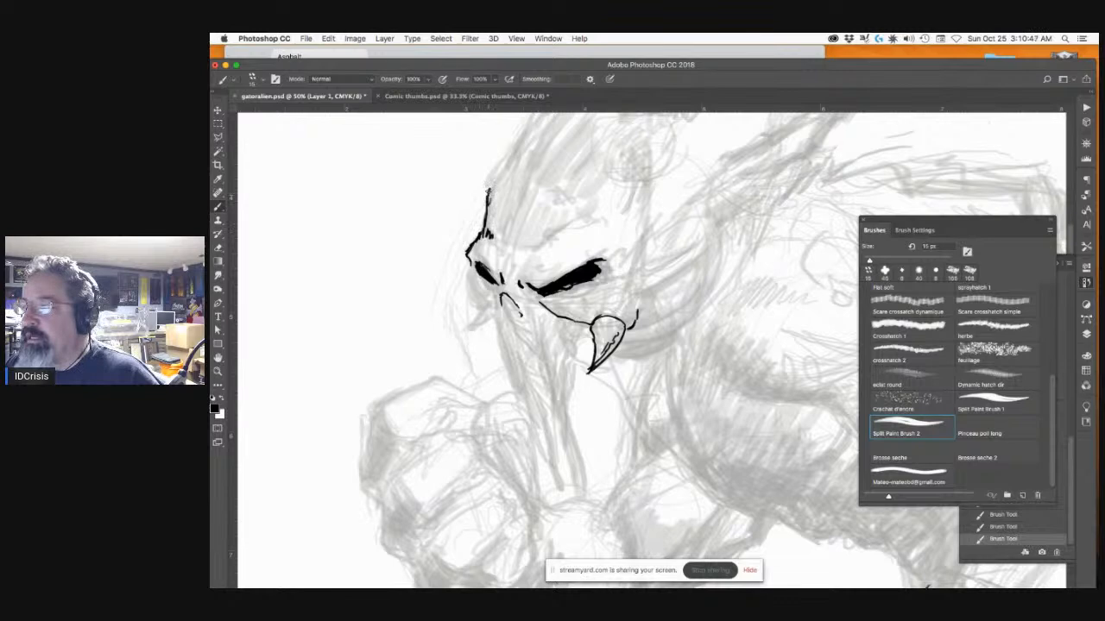
Step: Ink the forehead contour up to the pointed crest at the back of the gator head, with short shading strokes inside the edge
left_click_drag(535, 147, 453, 302)
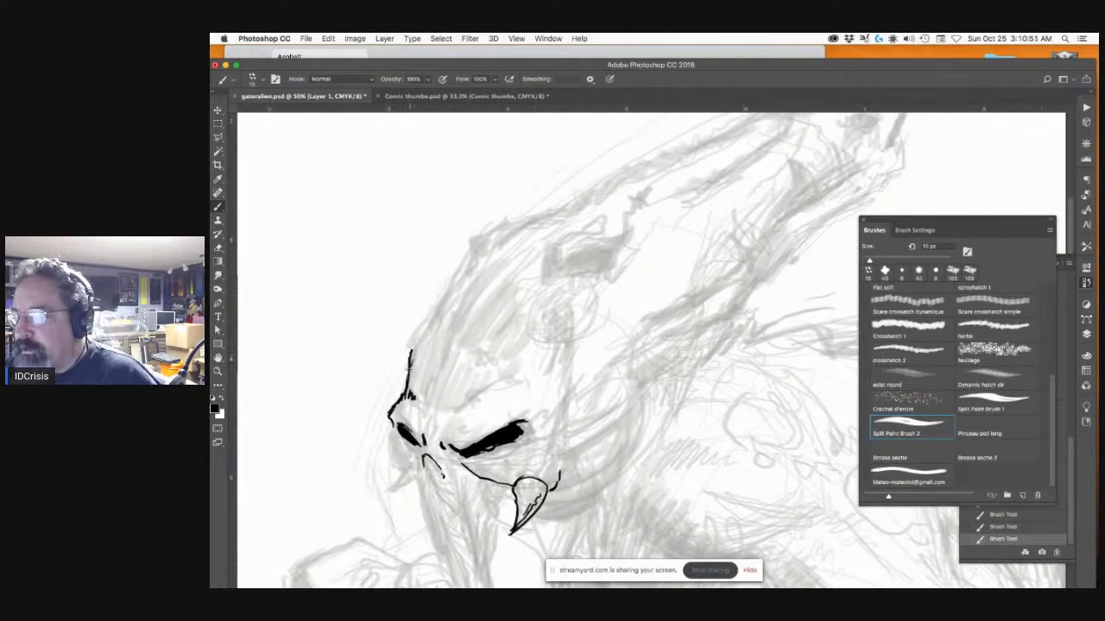
left_click_drag(411, 354, 424, 328)
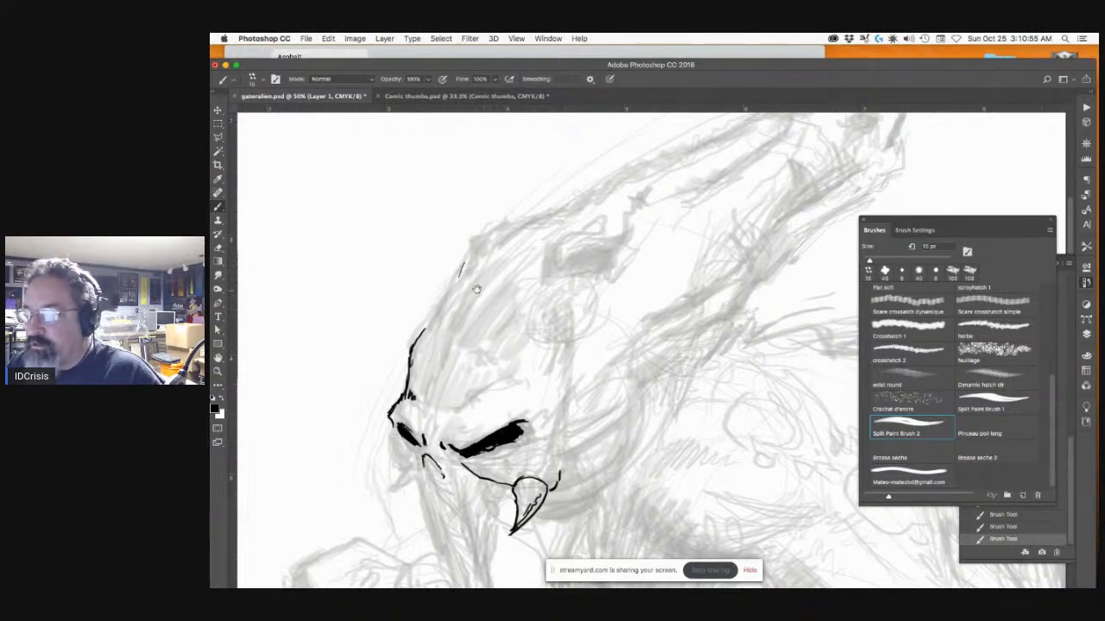
left_click_drag(467, 271, 496, 240)
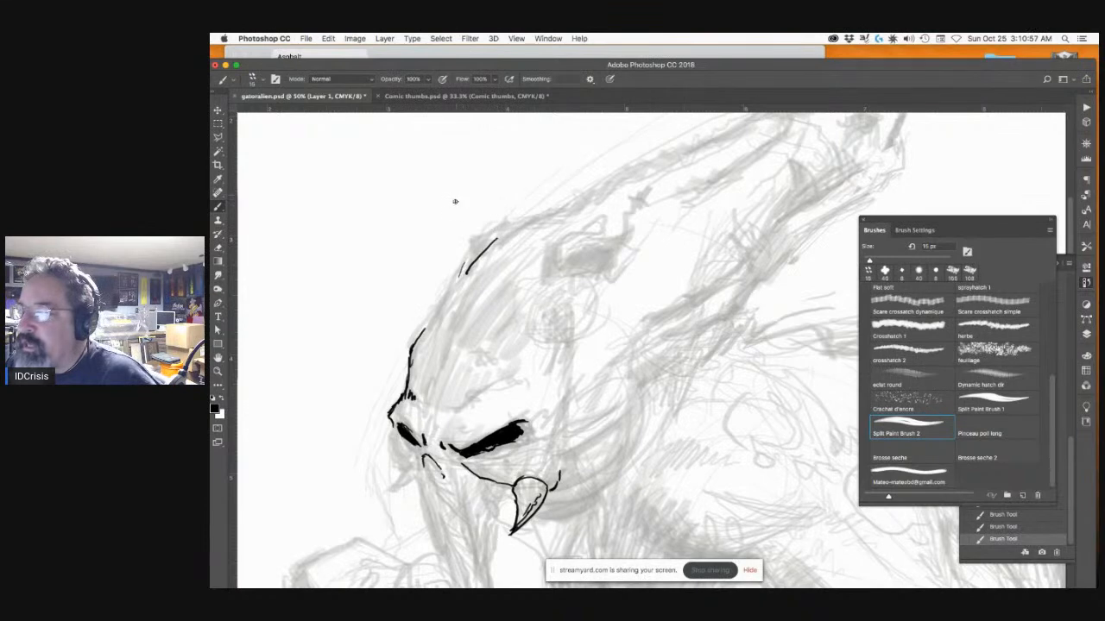
mouse_move(505, 222)
left_mouse_down()
mouse_move(466, 238)
mouse_move(461, 278)
mouse_move(430, 327)
left_mouse_up()
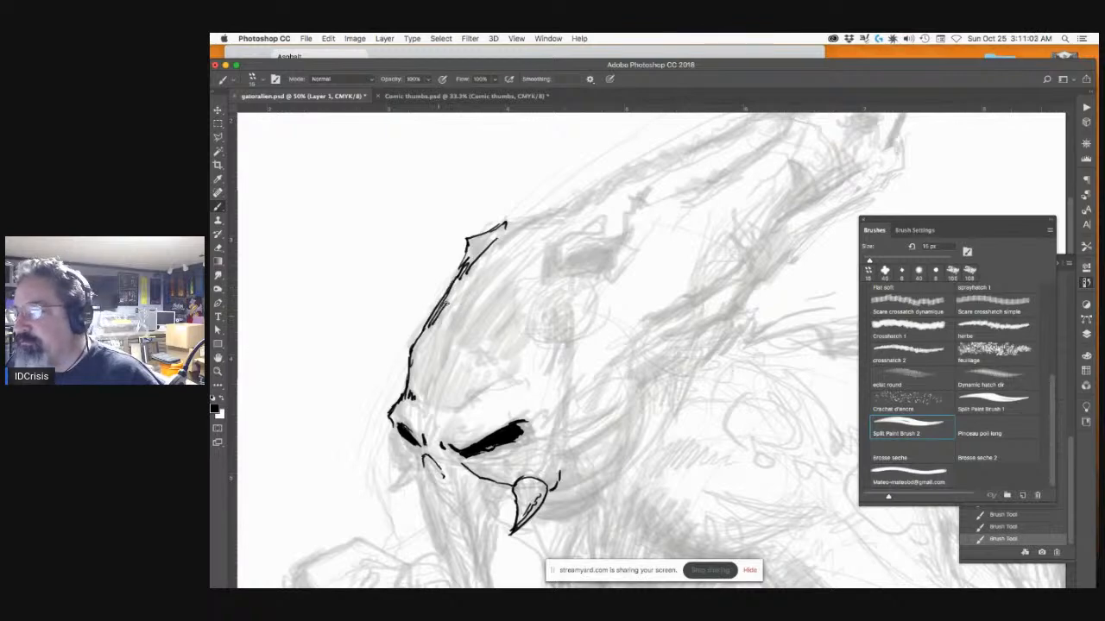
Step: Ink the upper gator head's eye as a dark slit with an angled front edge and a brow line above it
left_click_drag(547, 259, 549, 283)
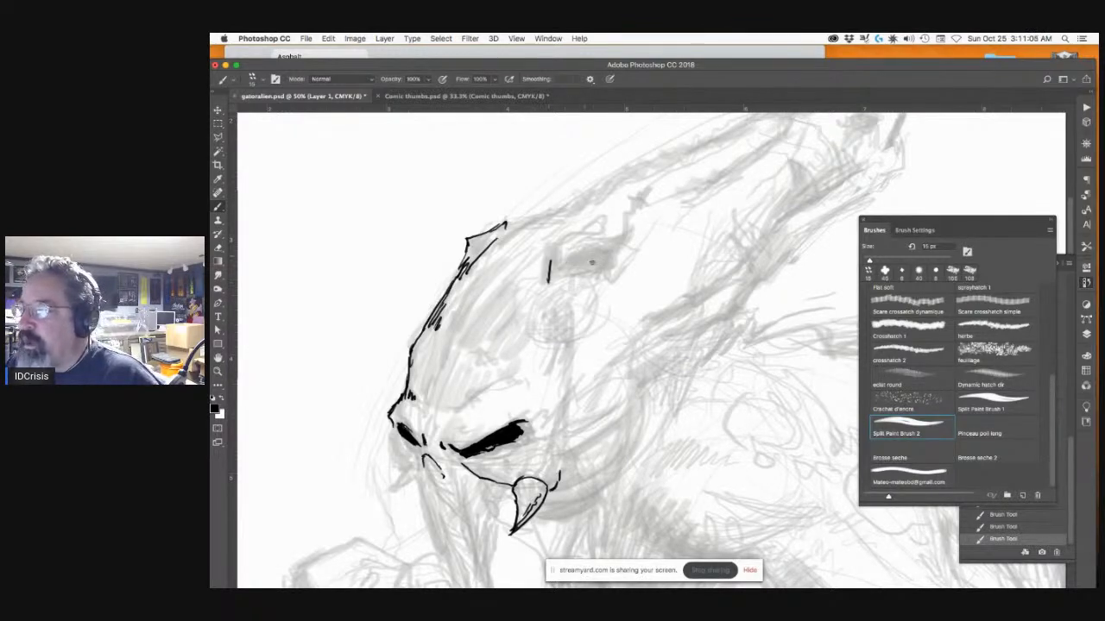
left_click_drag(594, 253, 618, 248)
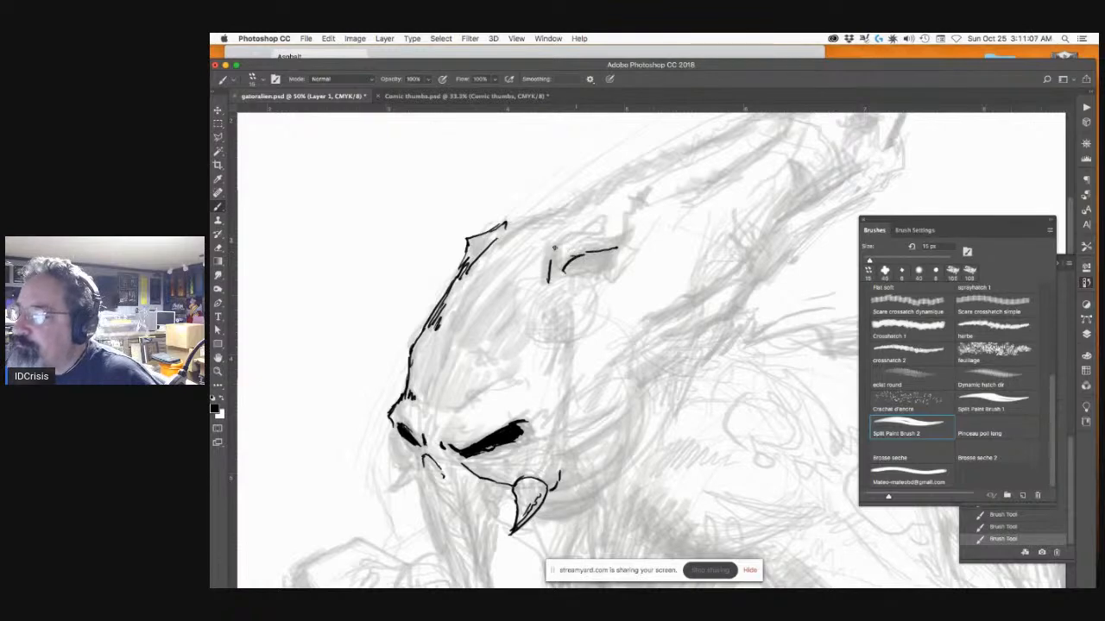
left_click_drag(550, 257, 560, 247)
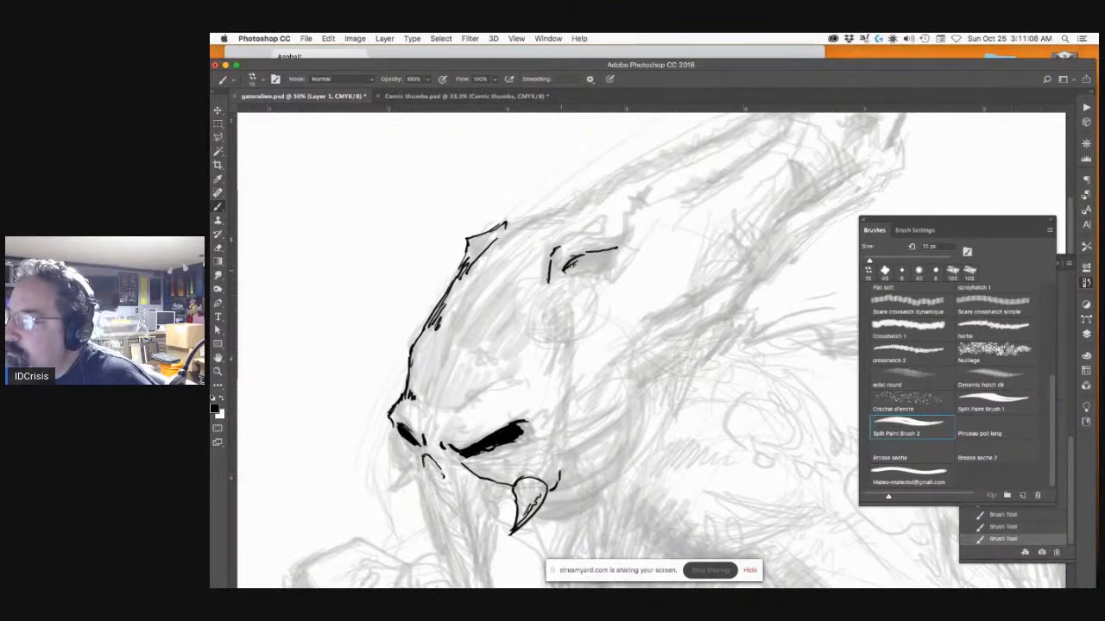
left_click_drag(563, 268, 609, 251)
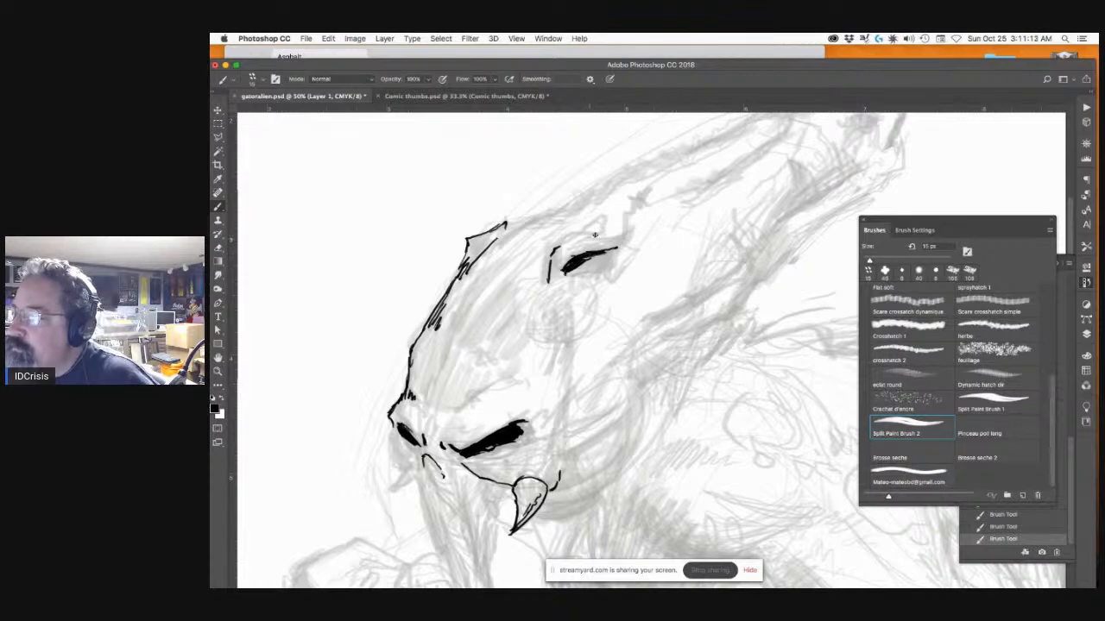
left_click_drag(646, 240, 576, 327)
right_click(602, 195)
left_click(679, 254)
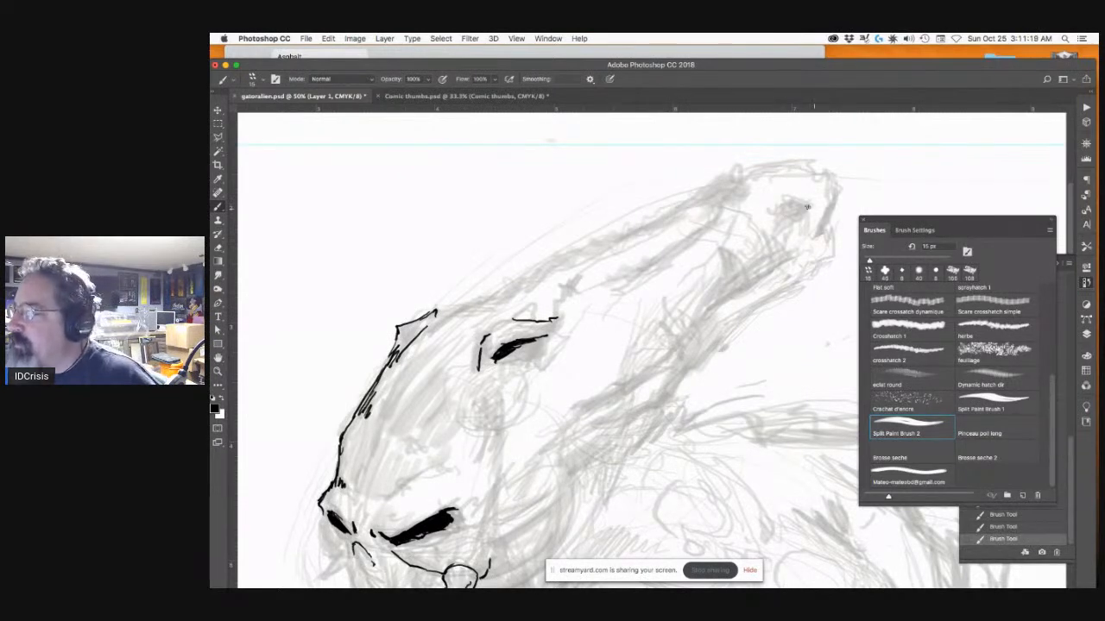
Step: Fill the gator snout's nostril in solid black and ink the broken ridge line from the snout back to the detailed eye
left_click_drag(792, 202, 799, 211)
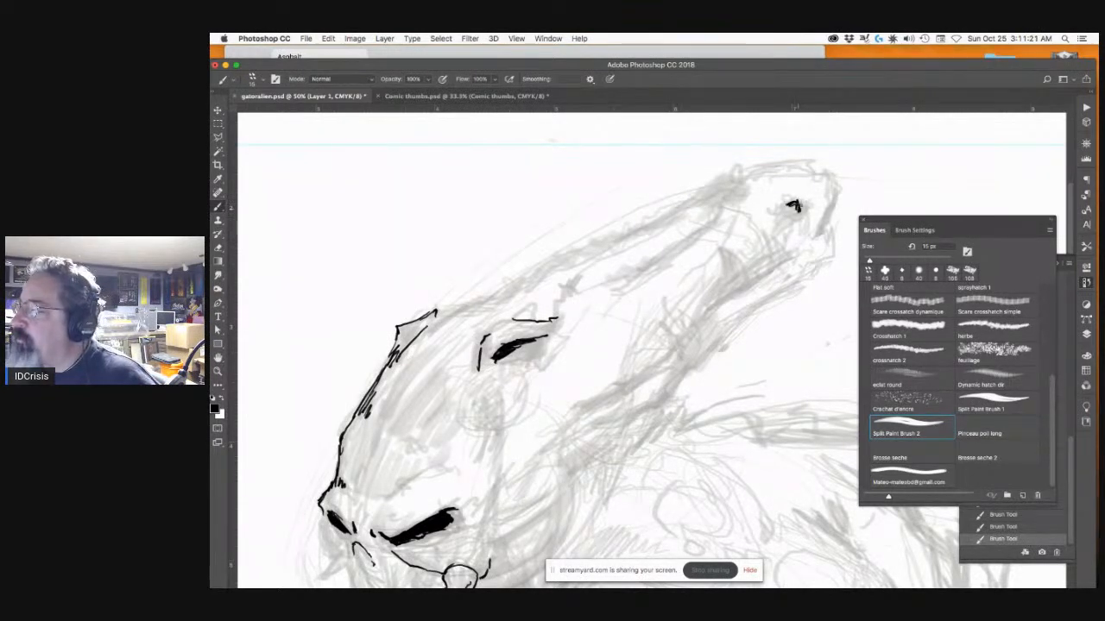
mouse_move(796, 203)
left_mouse_down()
mouse_move(775, 233)
mouse_move(790, 215)
mouse_move(711, 226)
mouse_move(654, 262)
left_mouse_up()
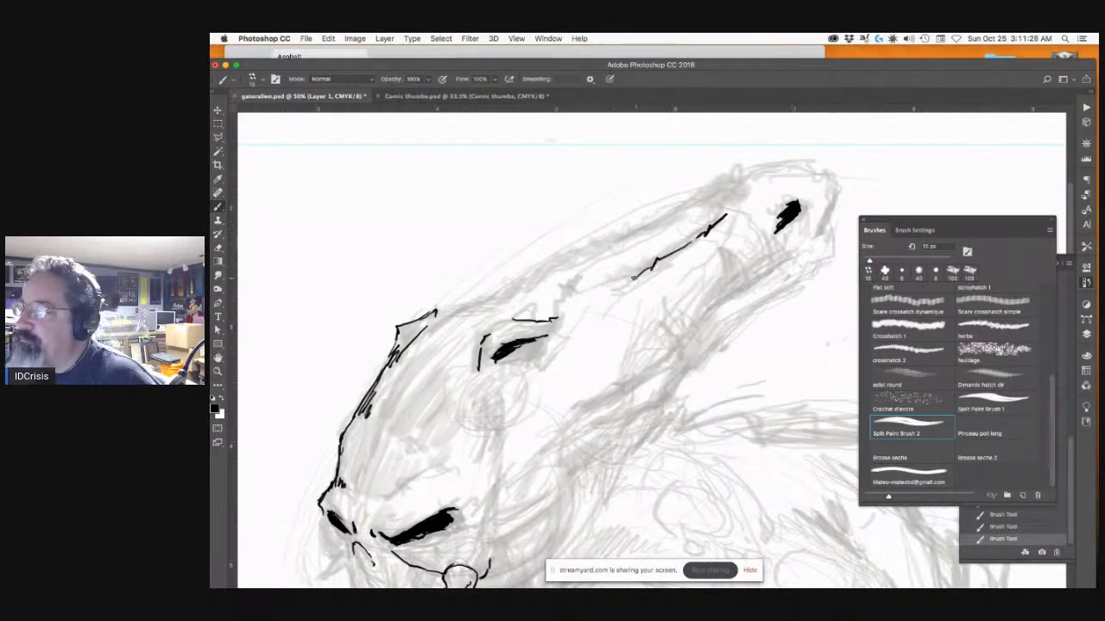
left_click_drag(604, 291, 593, 297)
left_click_drag(580, 306, 568, 311)
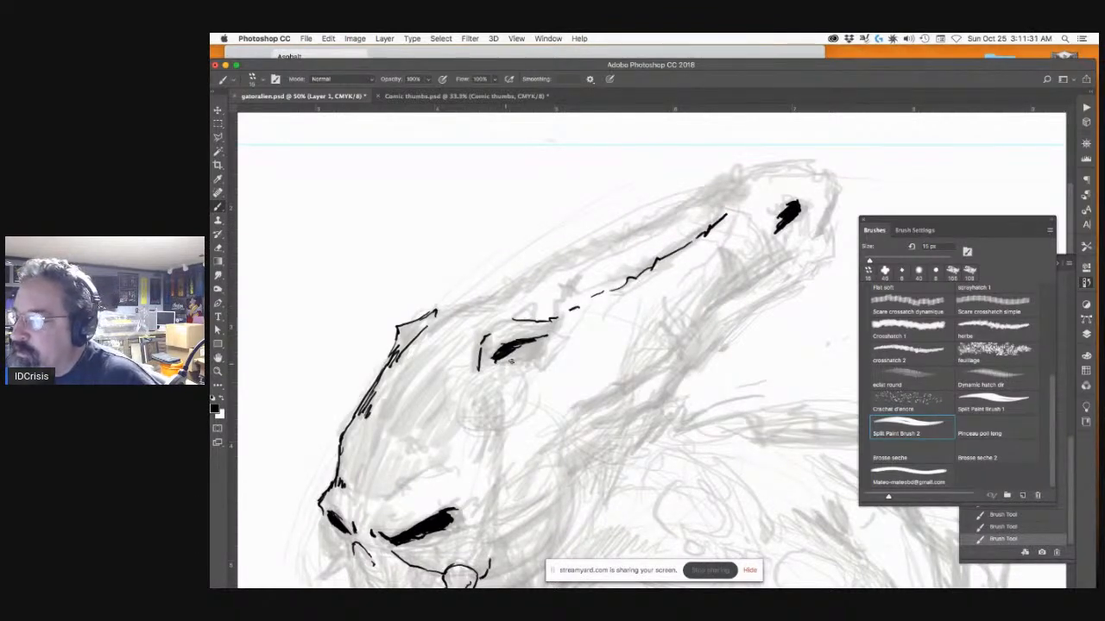
left_click_drag(529, 344, 524, 352)
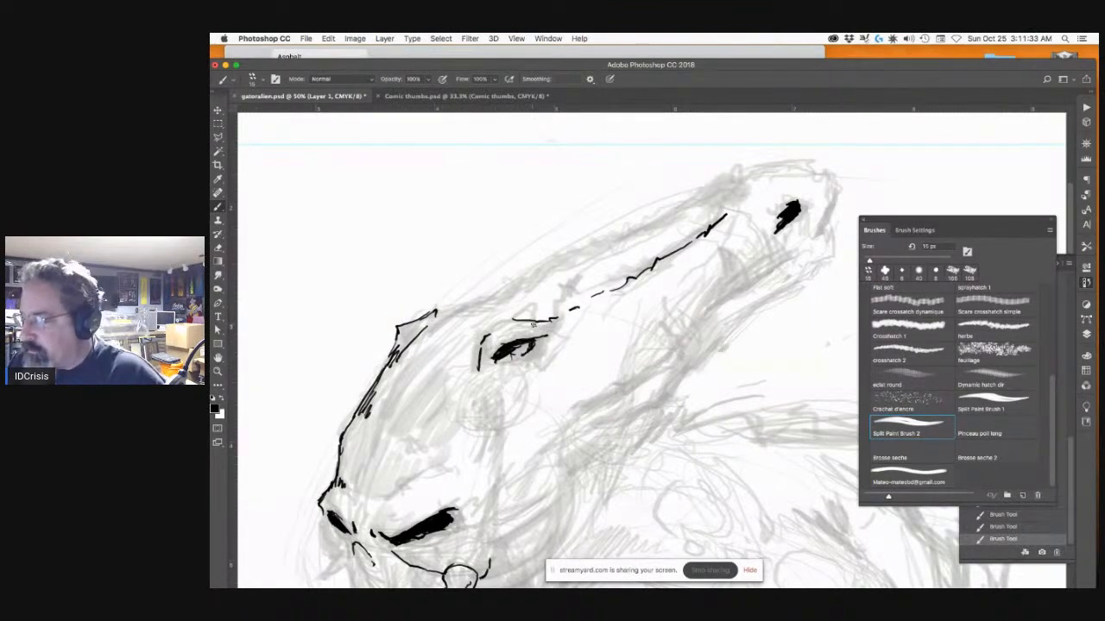
Step: Ink a short, thick diagonal mouth line along the gator's jaw, below and behind its eye
mouse_move(527, 399)
left_mouse_down()
mouse_move(599, 316)
mouse_move(602, 288)
left_mouse_up()
left_click_drag(666, 255, 503, 365)
left_click_drag(574, 298, 493, 356)
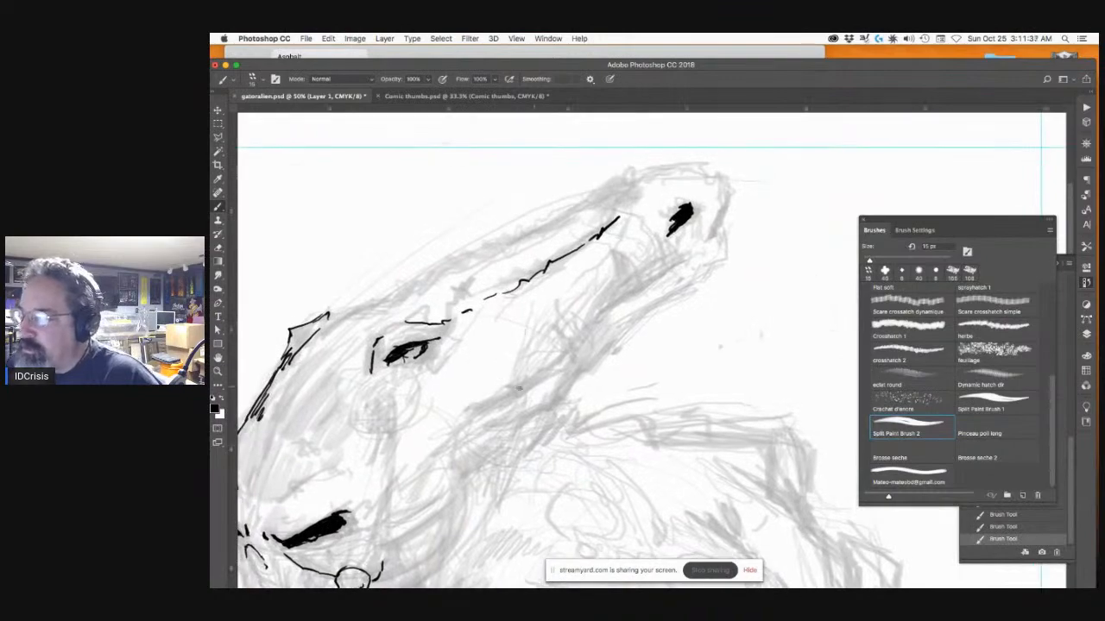
left_click_drag(488, 410, 547, 375)
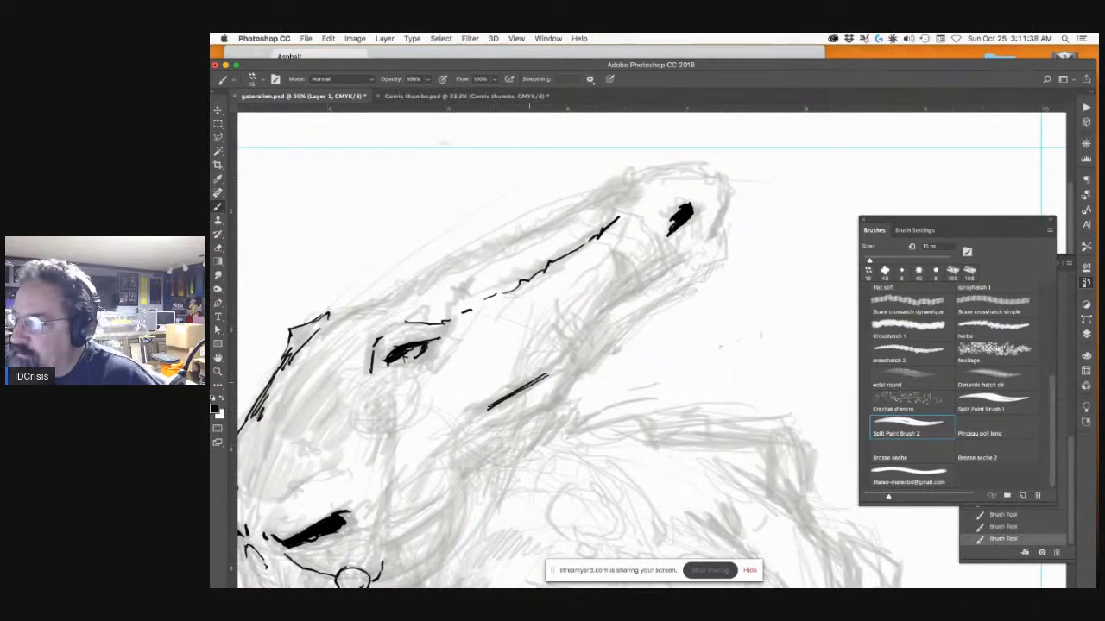
Step: Ink the brow line above the creature's near eye and the long crease running up the forehead from between the eyes
mouse_move(502, 421)
left_mouse_down()
mouse_move(573, 368)
mouse_move(649, 288)
left_mouse_up()
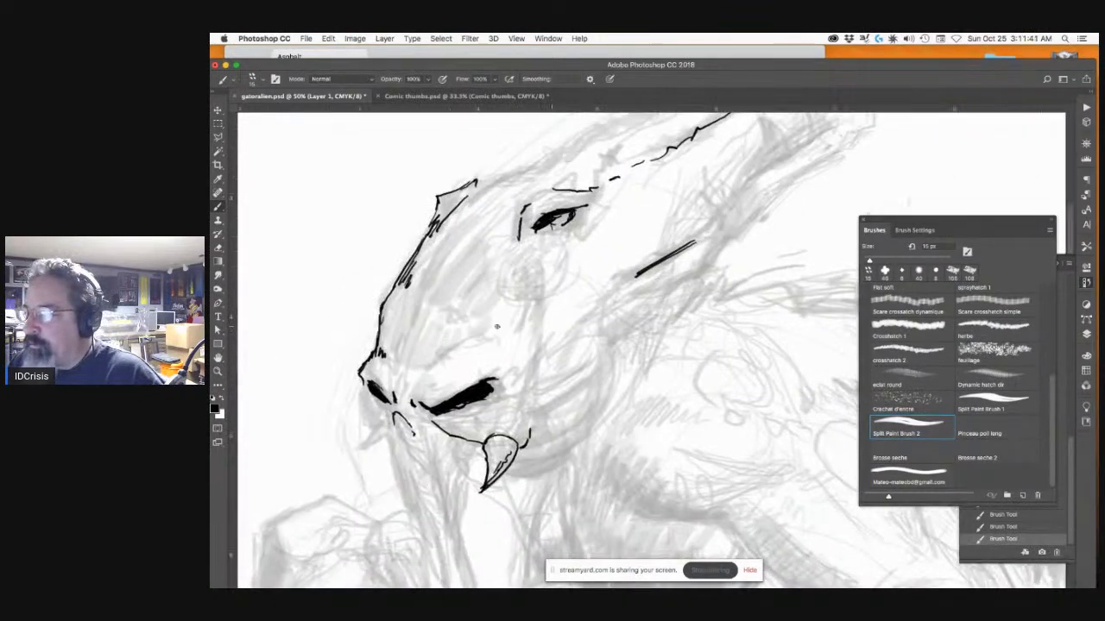
left_click_drag(427, 369, 475, 343)
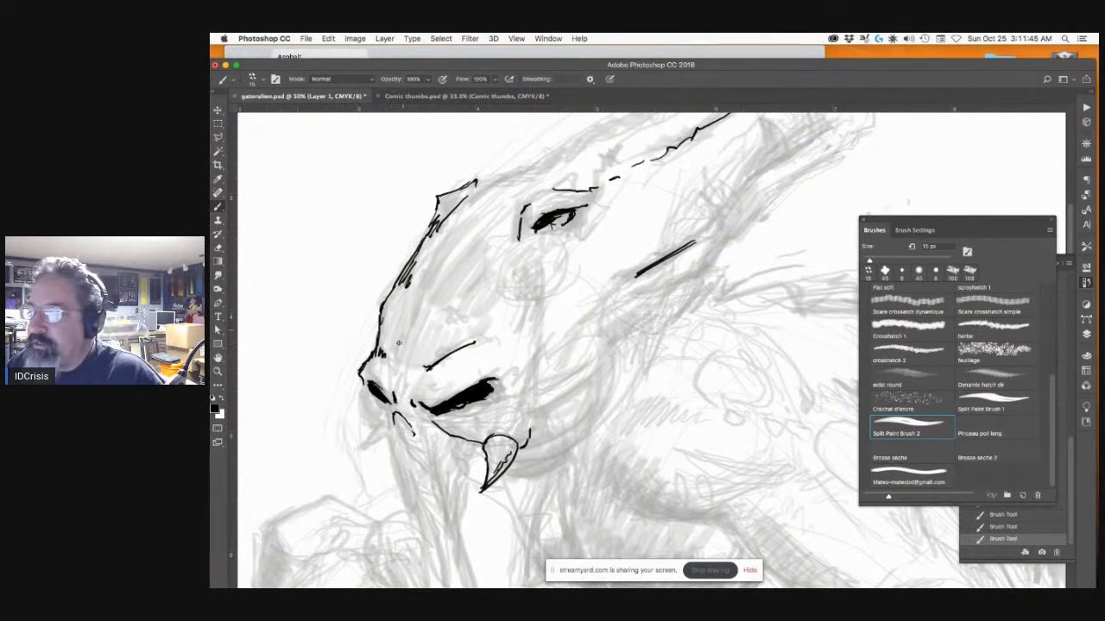
mouse_move(399, 367)
left_mouse_down()
mouse_move(425, 278)
mouse_move(455, 244)
left_mouse_up()
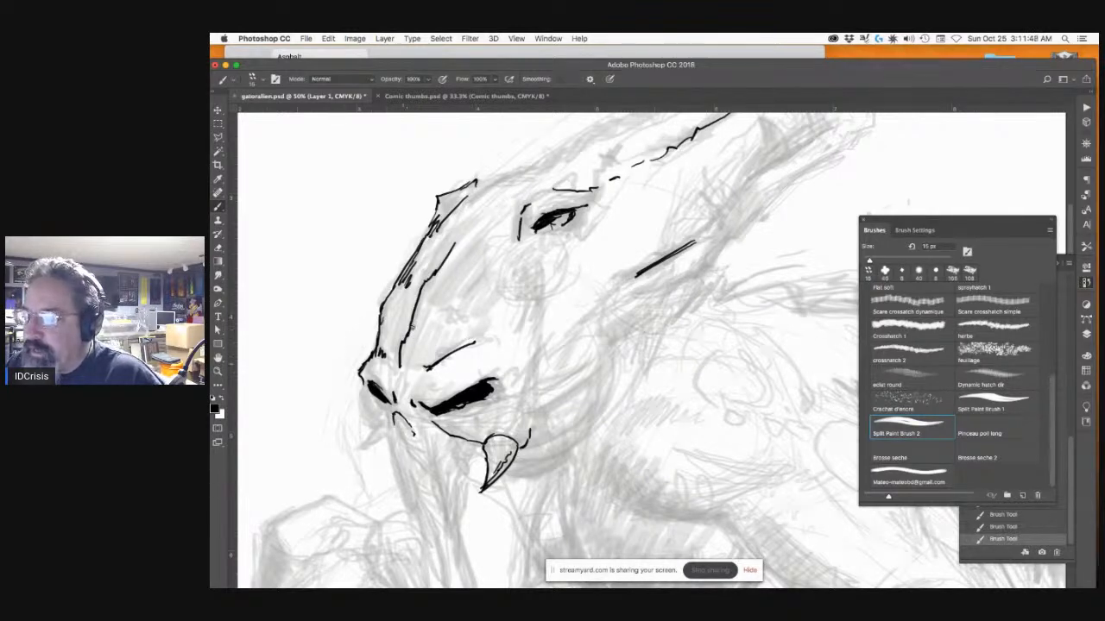
Step: Ink the upper contour of the gator's snout from the pointed crest towards the snout's tip
scroll(480, 349, "up", 5)
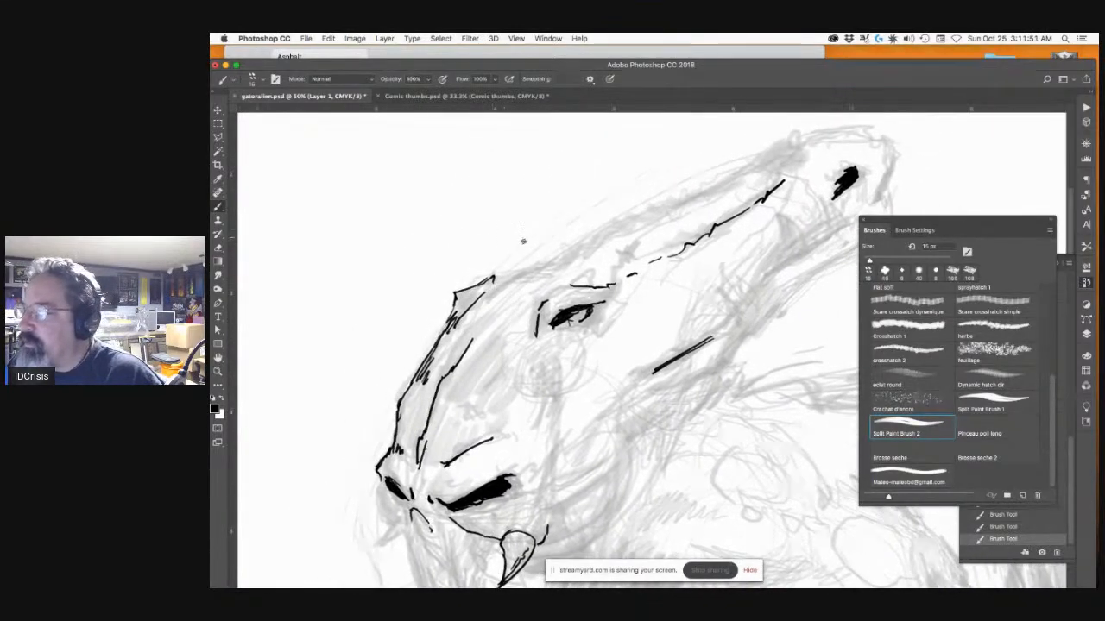
mouse_move(503, 273)
left_mouse_down()
mouse_move(754, 172)
mouse_move(682, 232)
mouse_move(615, 255)
left_mouse_up()
key("v")
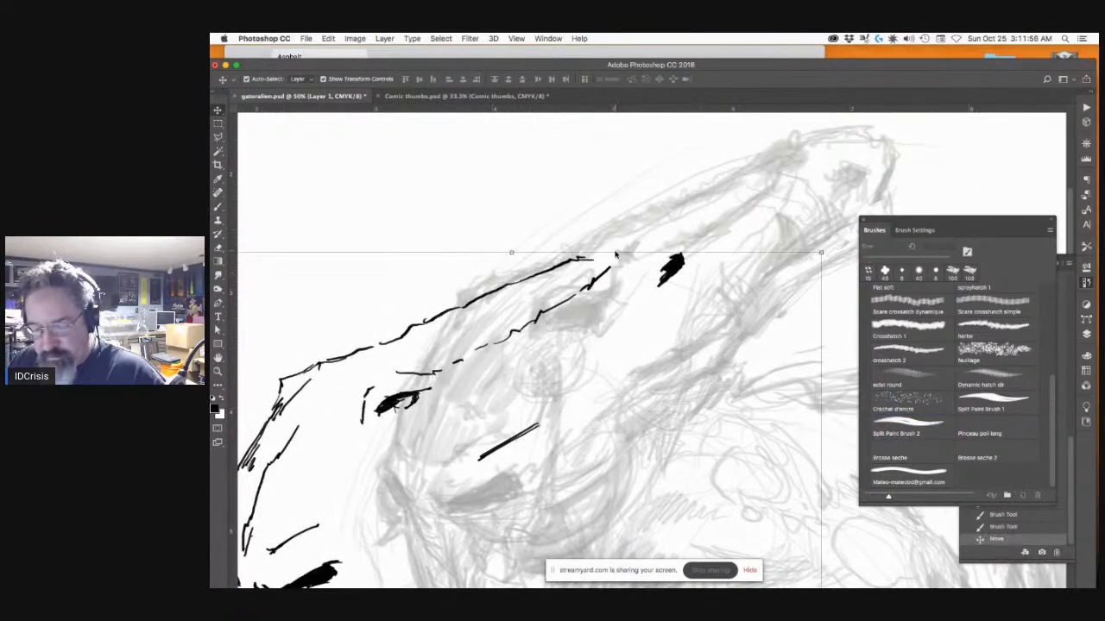
key("super+z")
left_click_drag(745, 221, 618, 267)
key("super+t")
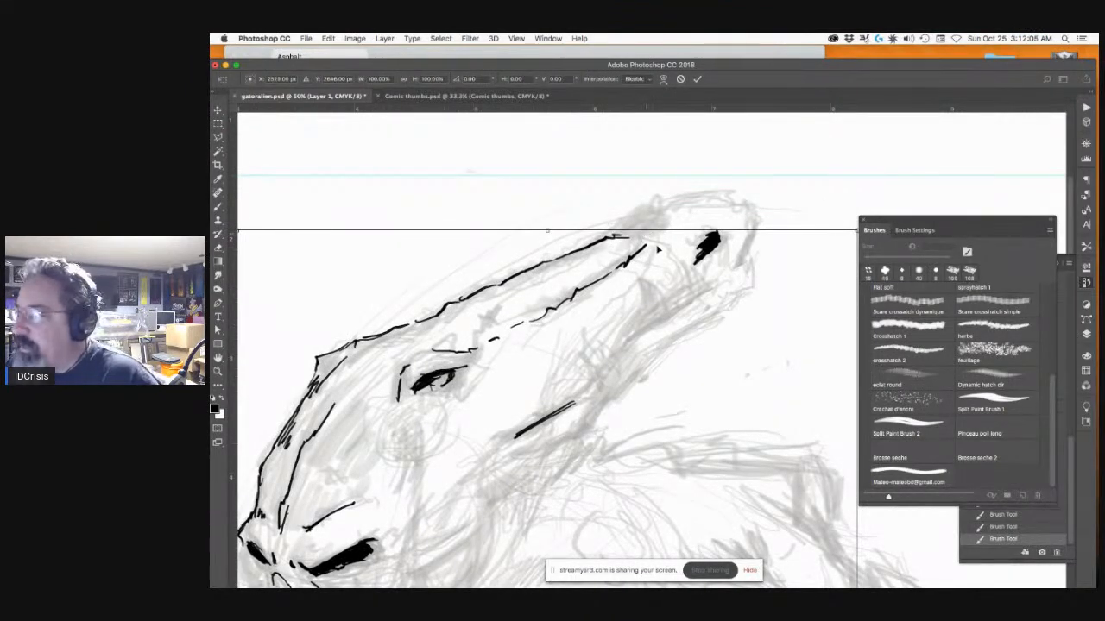
key("Return")
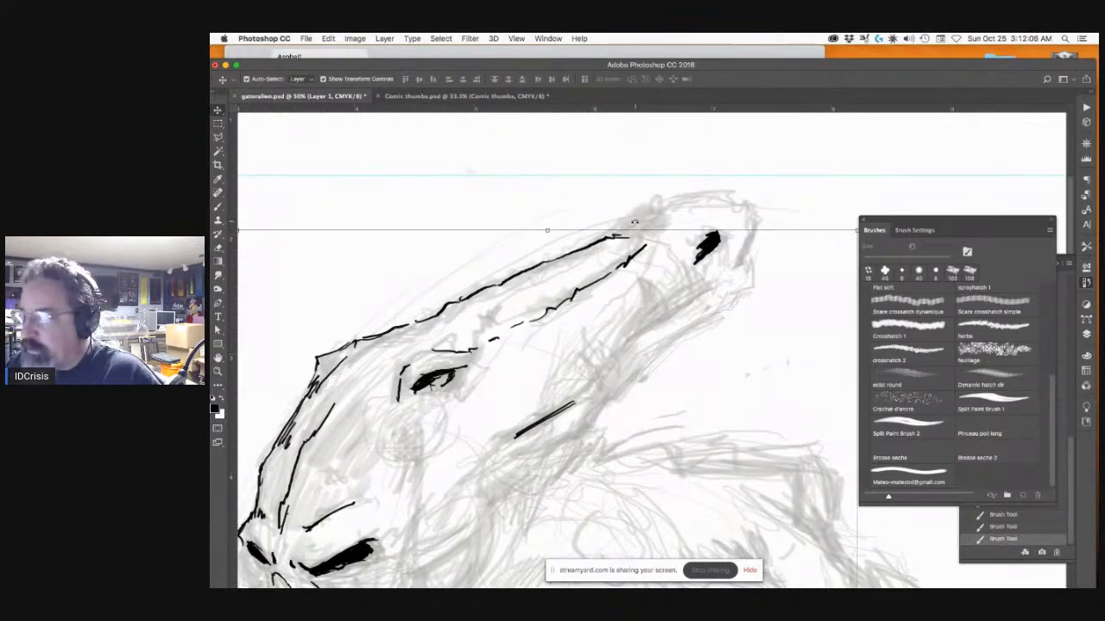
left_click(623, 197)
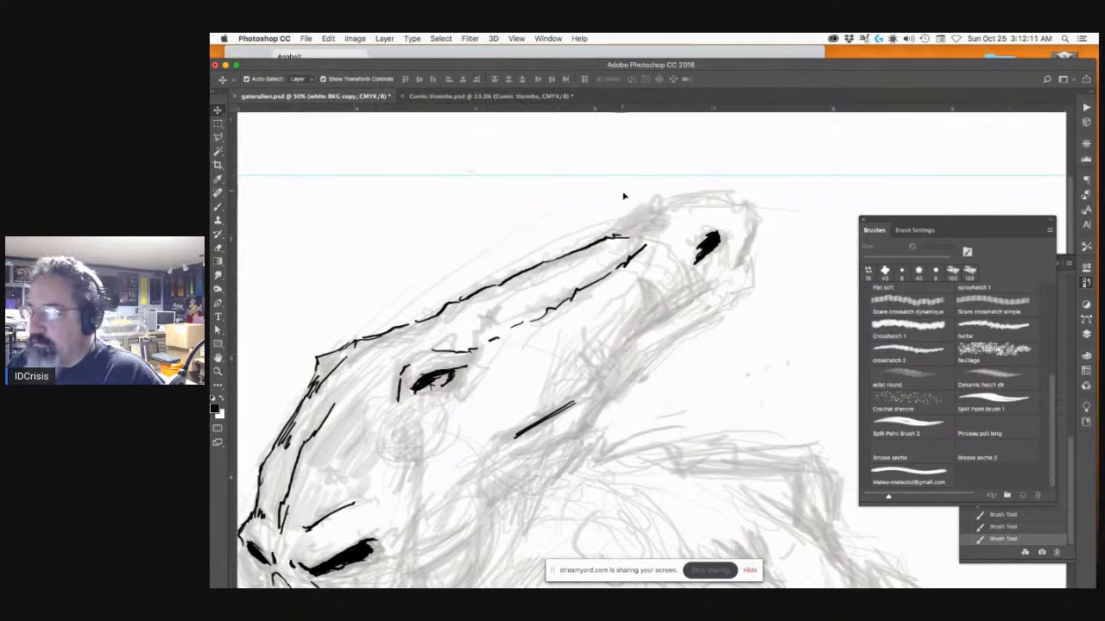
key("b")
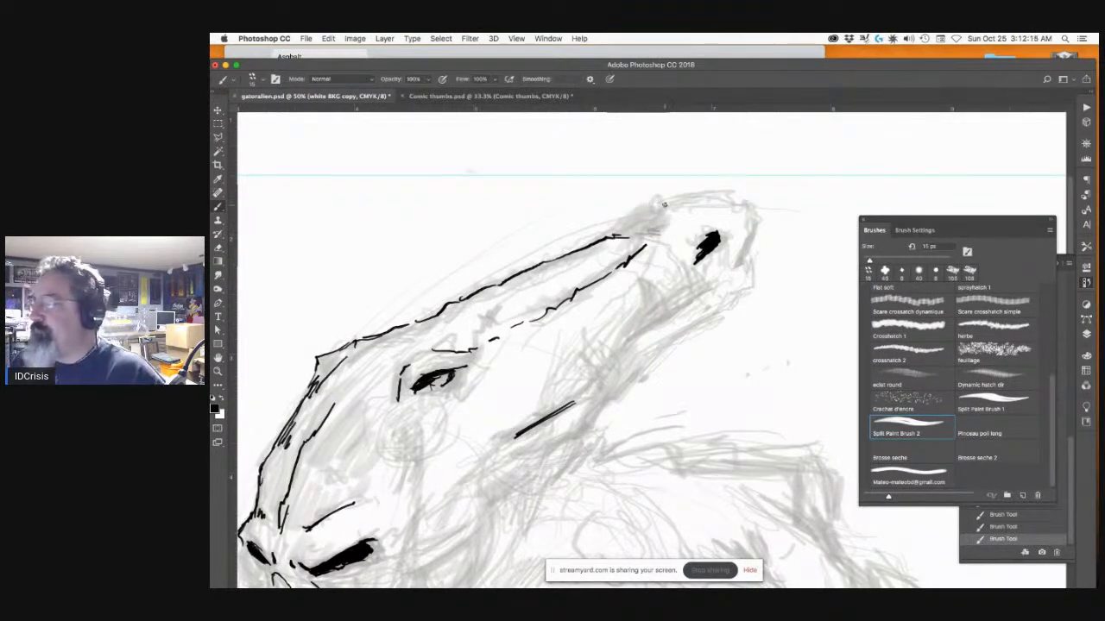
left_click(1087, 335)
left_click(1034, 369)
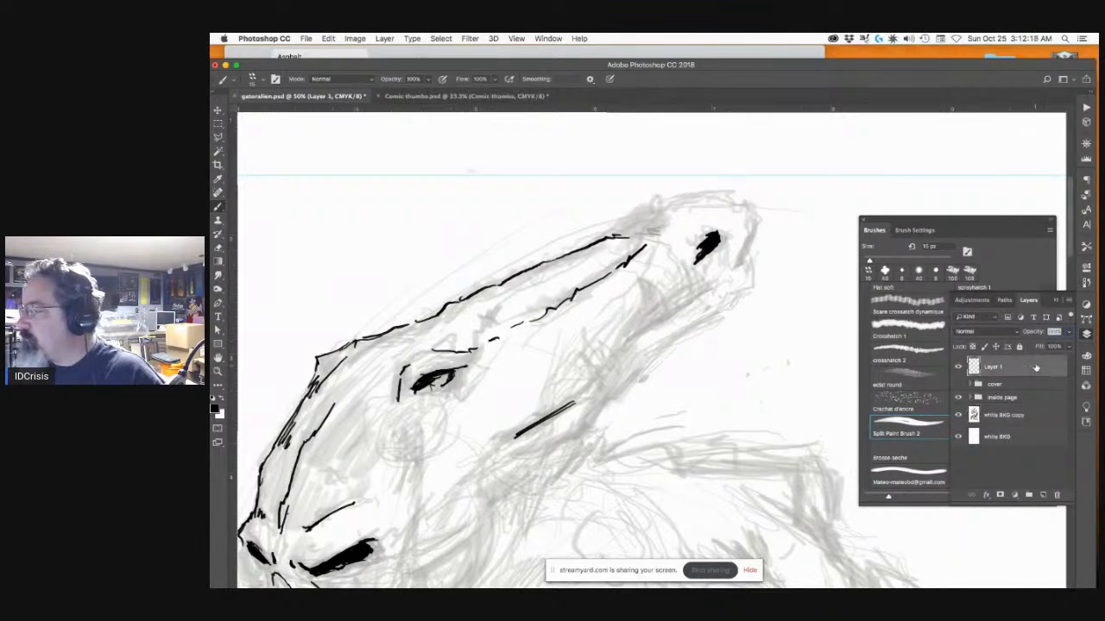
Step: Ink the snout's rounded tip with its upturned front tooth, then three pointed teeth along the gator's jaw
mouse_move(677, 200)
left_mouse_down()
mouse_move(734, 206)
mouse_move(755, 242)
mouse_move(738, 264)
mouse_move(769, 203)
mouse_move(765, 261)
mouse_move(689, 301)
left_mouse_up()
mouse_move(690, 247)
left_mouse_down()
mouse_move(698, 297)
mouse_move(652, 326)
left_mouse_up()
left_click_drag(658, 277, 652, 325)
mouse_move(670, 289)
left_mouse_down()
mouse_move(660, 321)
mouse_move(614, 369)
left_mouse_up()
left_click_drag(603, 326, 611, 384)
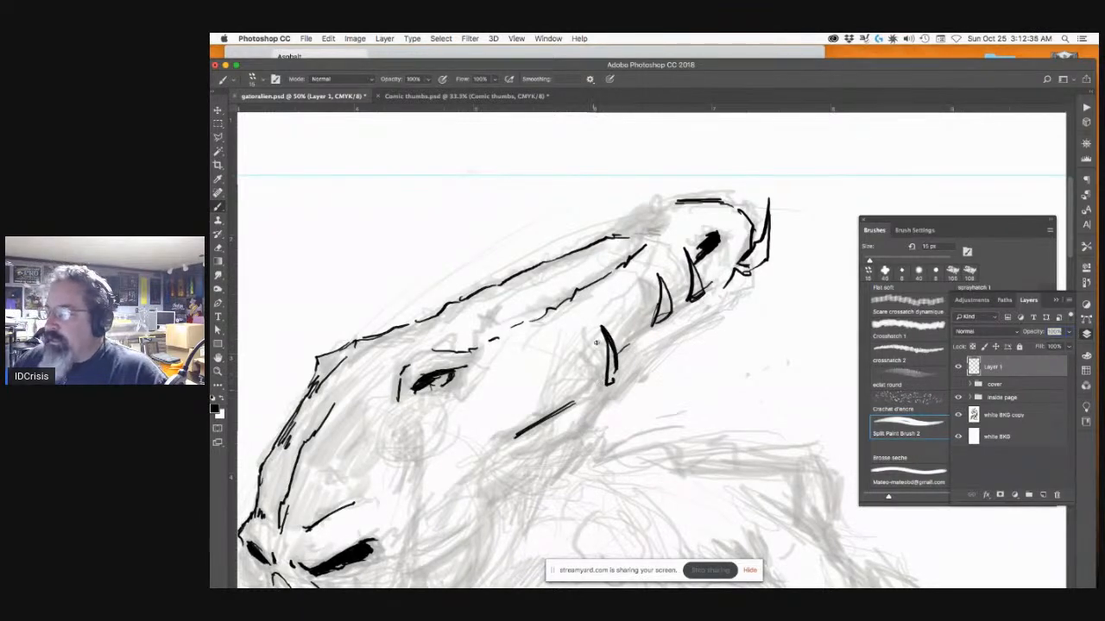
left_click_drag(608, 329, 614, 379)
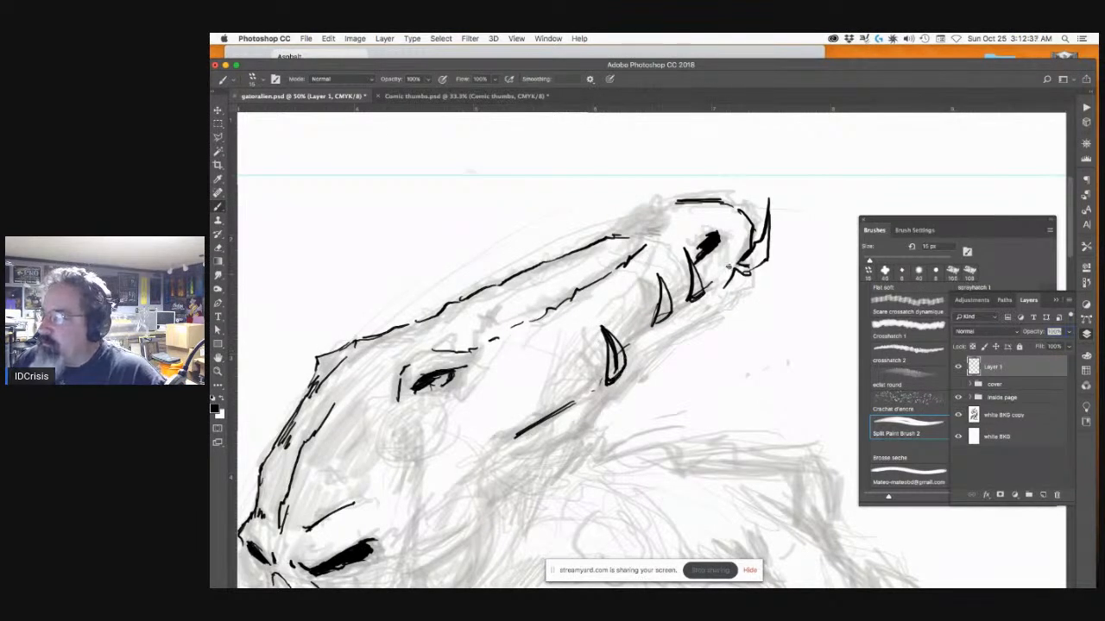
Step: Ink the lower jaw from the snout's tip back to a rounded corner below the rear tooth, with heavy shading along its edge
mouse_move(756, 267)
left_mouse_down()
mouse_move(667, 338)
mouse_move(670, 327)
mouse_move(696, 326)
mouse_move(655, 352)
left_mouse_up()
left_click_drag(701, 321, 654, 357)
left_click_drag(630, 394, 657, 321)
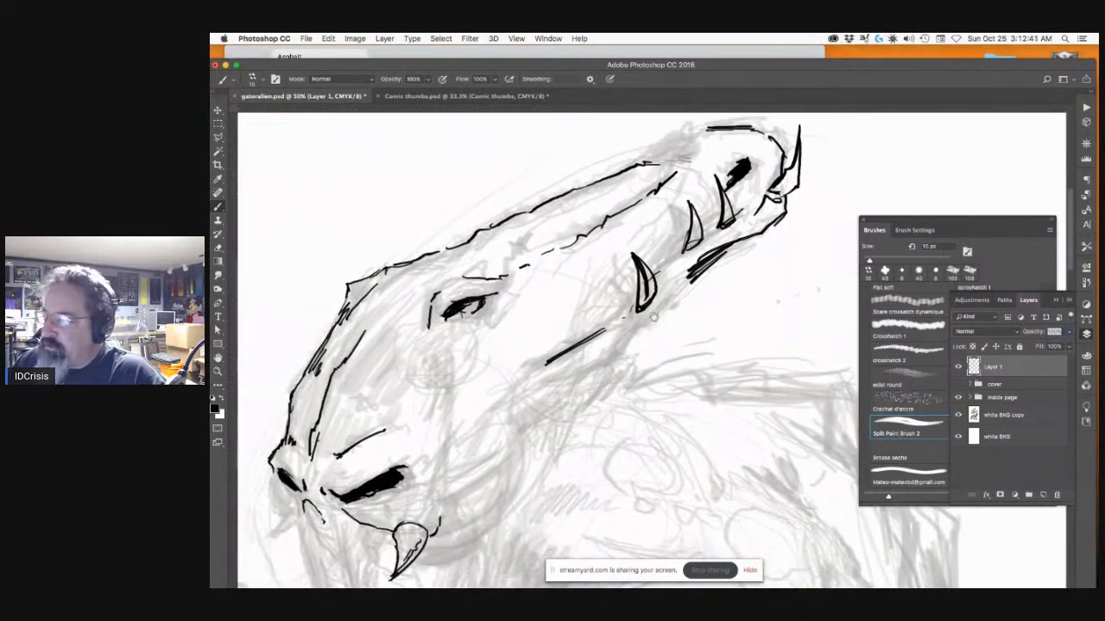
left_click_drag(595, 369, 640, 332)
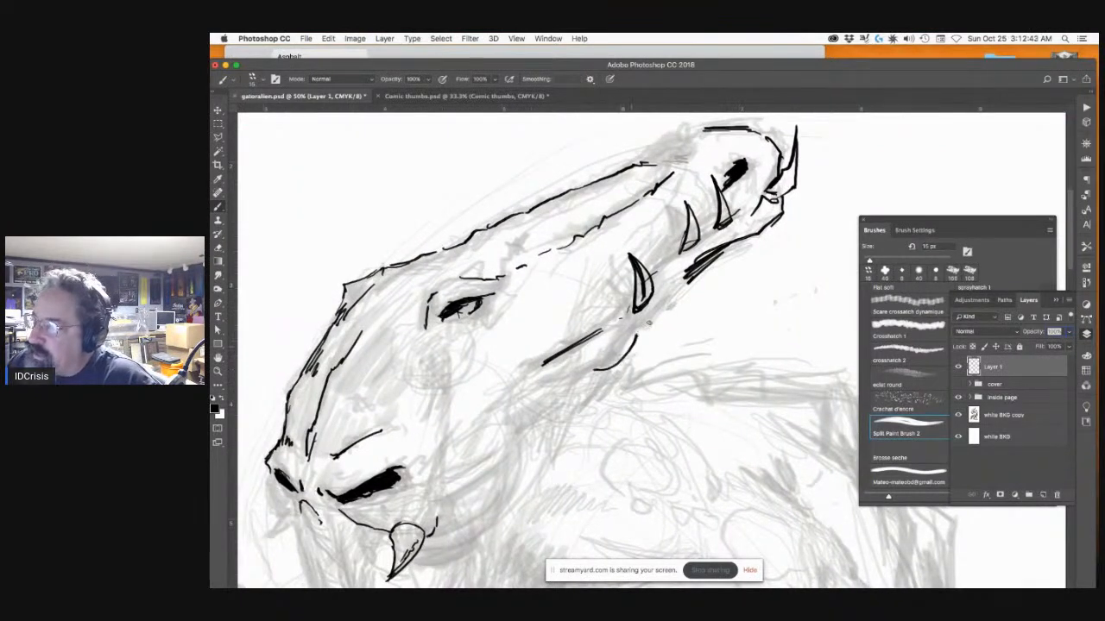
left_click_drag(689, 282, 618, 348)
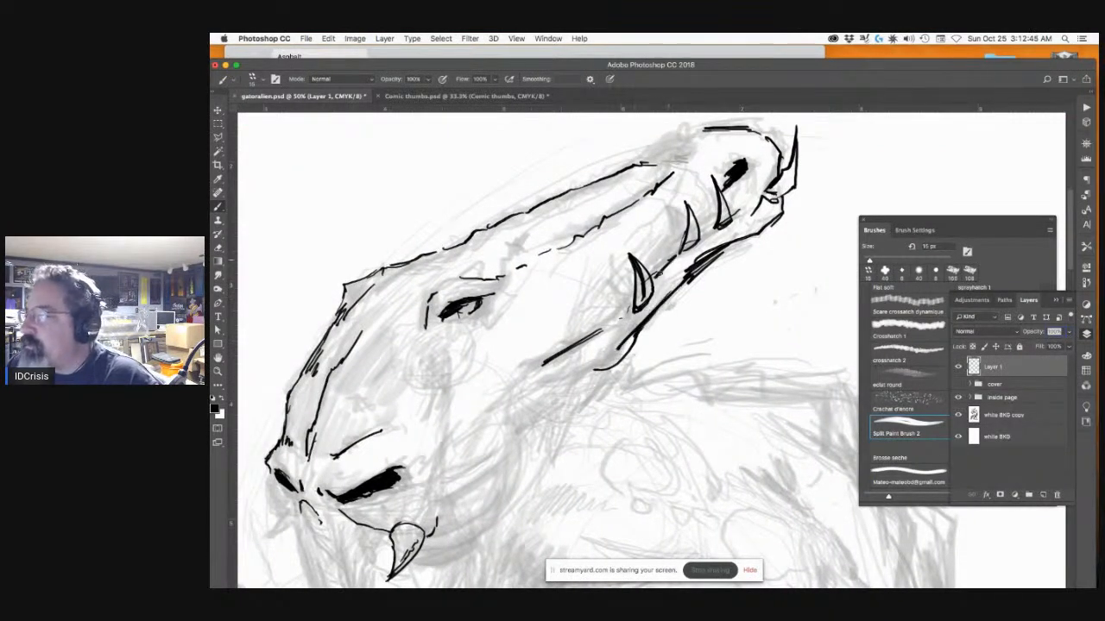
Step: Ink a small pointed spike on top of the gator's snout near its tip and join it to the snout's upper contour
left_click_drag(678, 206, 683, 264)
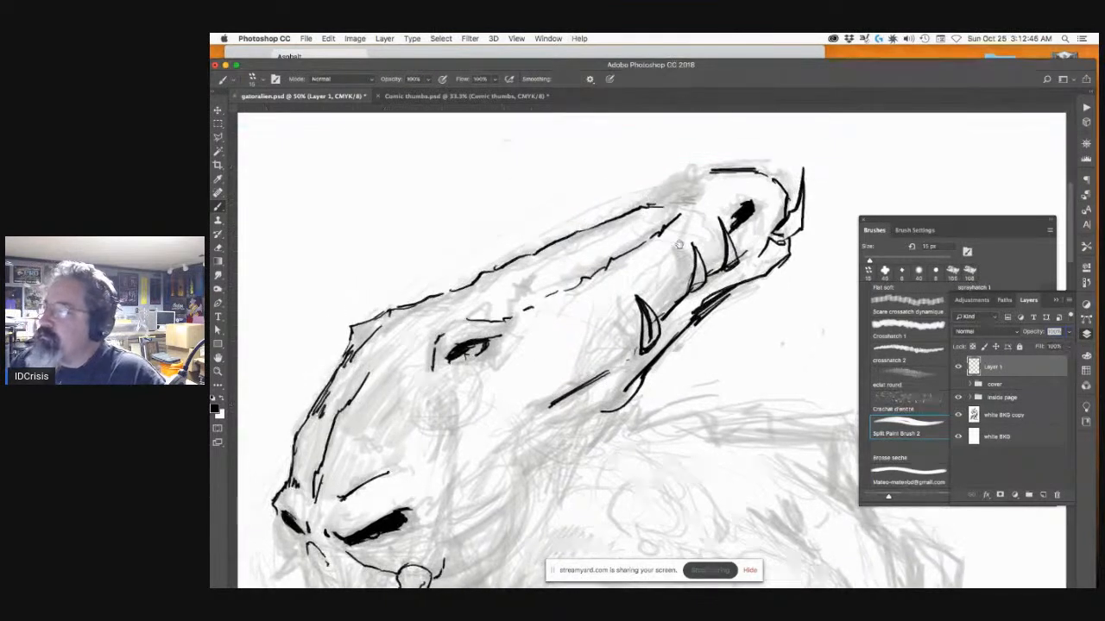
mouse_move(700, 155)
left_mouse_down()
mouse_move(686, 182)
mouse_move(706, 173)
left_mouse_up()
mouse_move(675, 190)
left_mouse_down()
mouse_move(695, 180)
mouse_move(647, 210)
left_mouse_up()
scroll(594, 341, "down", 5)
scroll(594, 341, "left", 4)
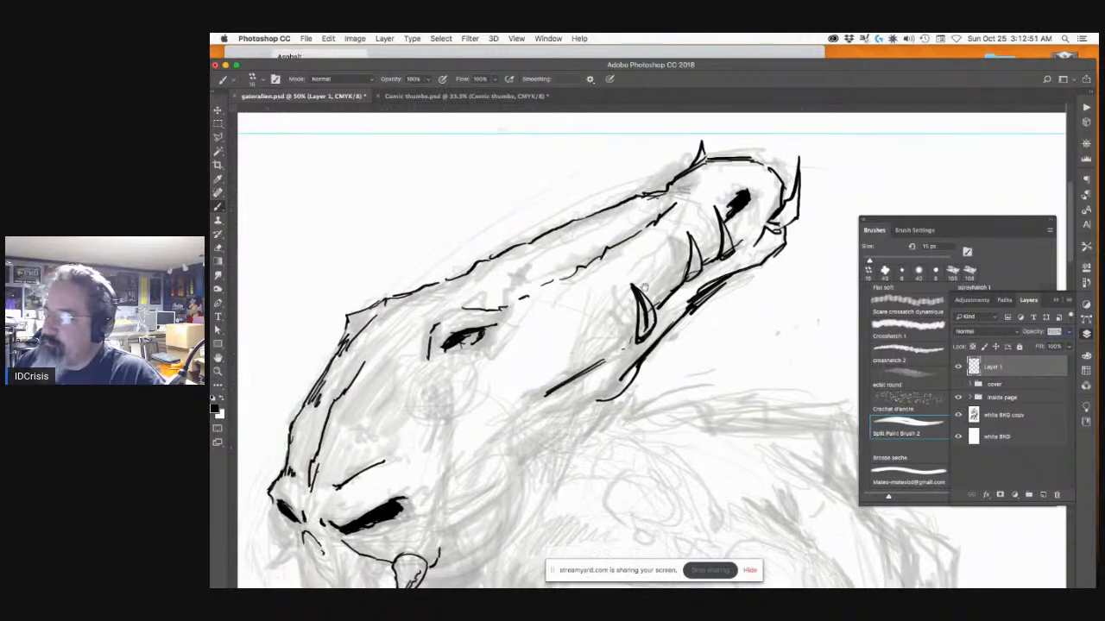
Step: Ink the creature's far cheek edge and the small pointed tusk below its far eye
key("super+minus")
left_click_drag(588, 350, 584, 264)
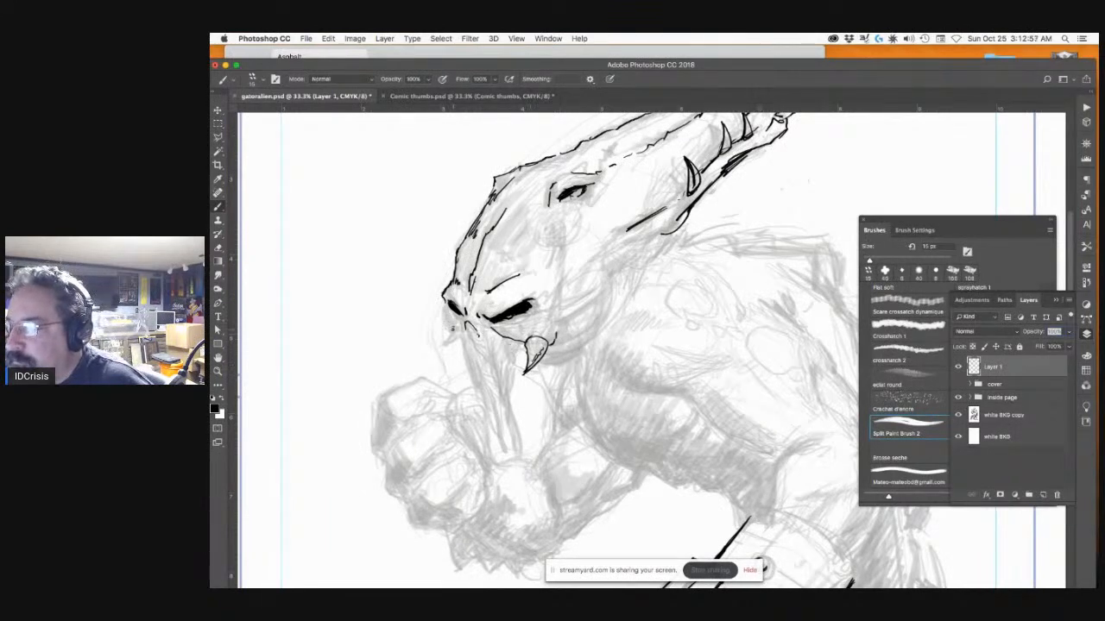
left_click_drag(449, 342, 458, 335)
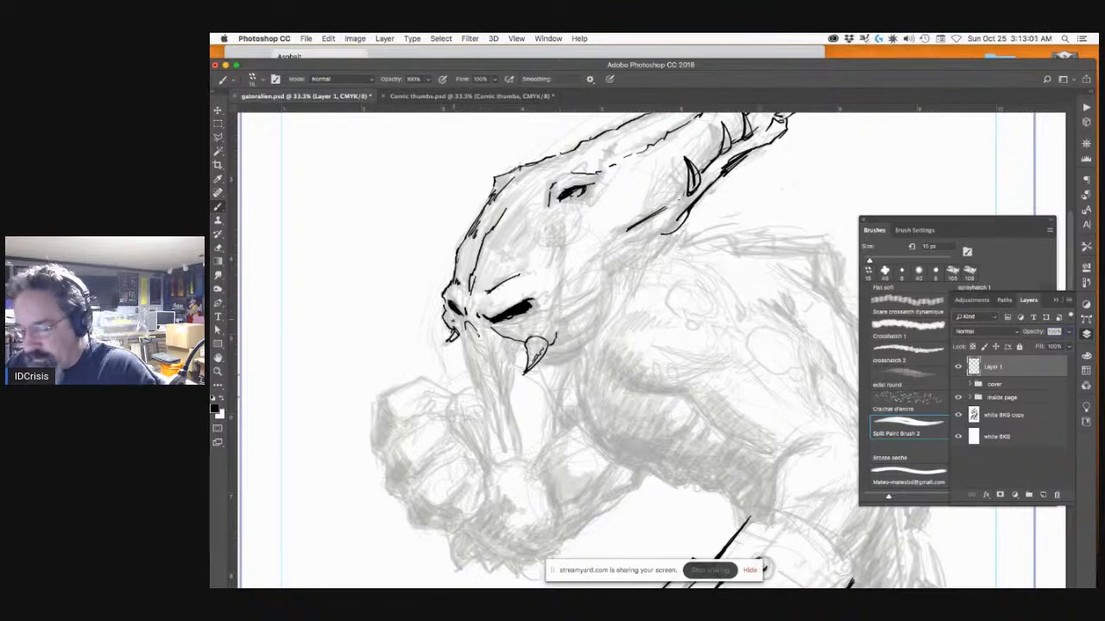
key("super+plus")
key("super+plus")
left_click_drag(544, 354, 696, 374)
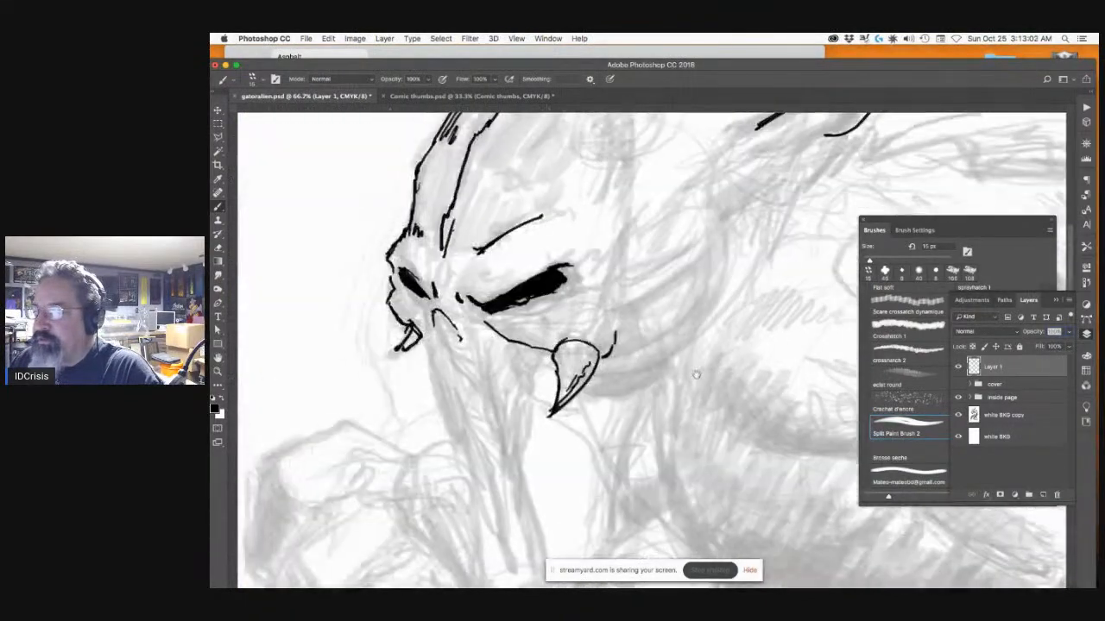
scroll(696, 374, "left", 2)
mouse_move(443, 335)
left_mouse_down()
mouse_move(435, 347)
mouse_move(444, 344)
left_mouse_up()
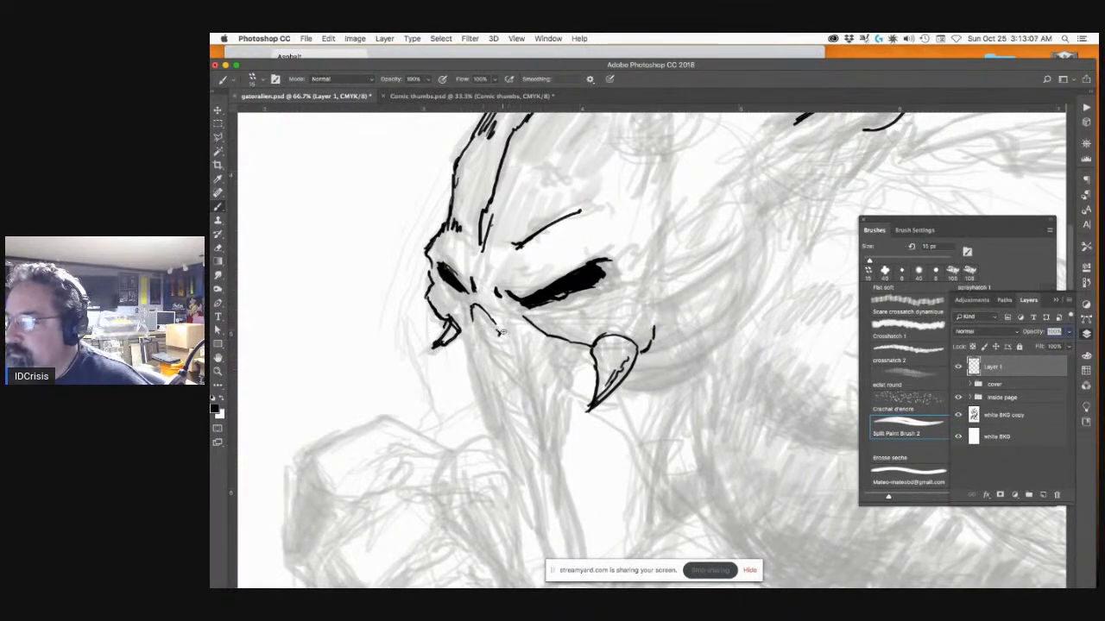
Step: Ink both sides of the long tapering trunk down to its pointed tip, with a thin shading line along its inner edge
left_click_drag(505, 338, 548, 529)
scroll(553, 484, "down", 5)
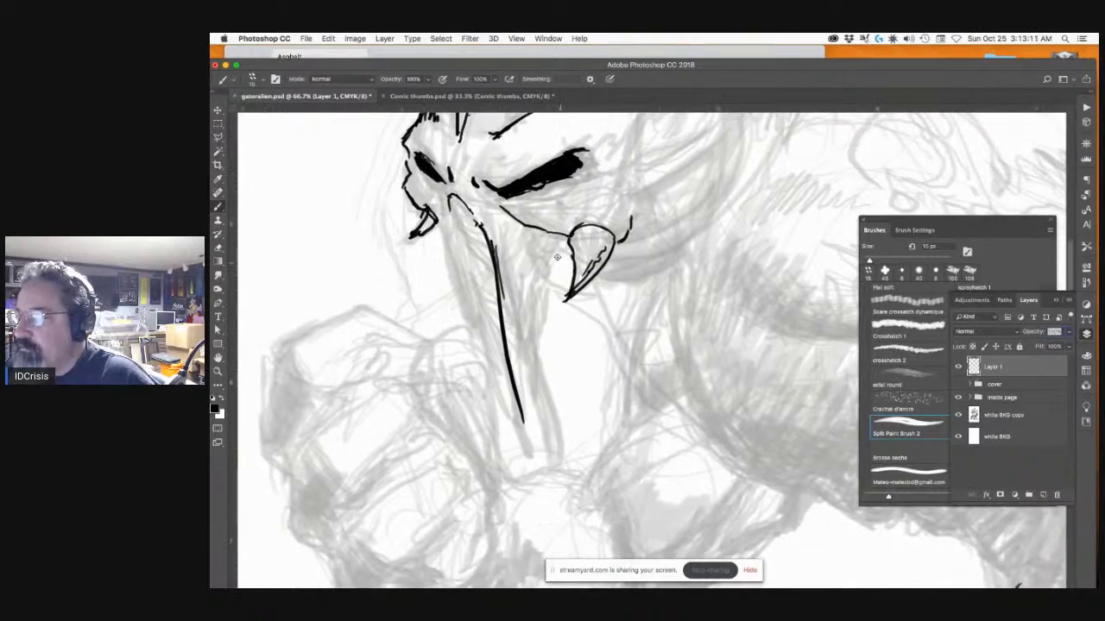
mouse_move(566, 238)
left_mouse_down()
mouse_move(551, 304)
mouse_move(547, 468)
mouse_move(544, 361)
left_mouse_up()
mouse_move(528, 404)
left_mouse_down()
mouse_move(525, 428)
mouse_move(548, 471)
left_mouse_up()
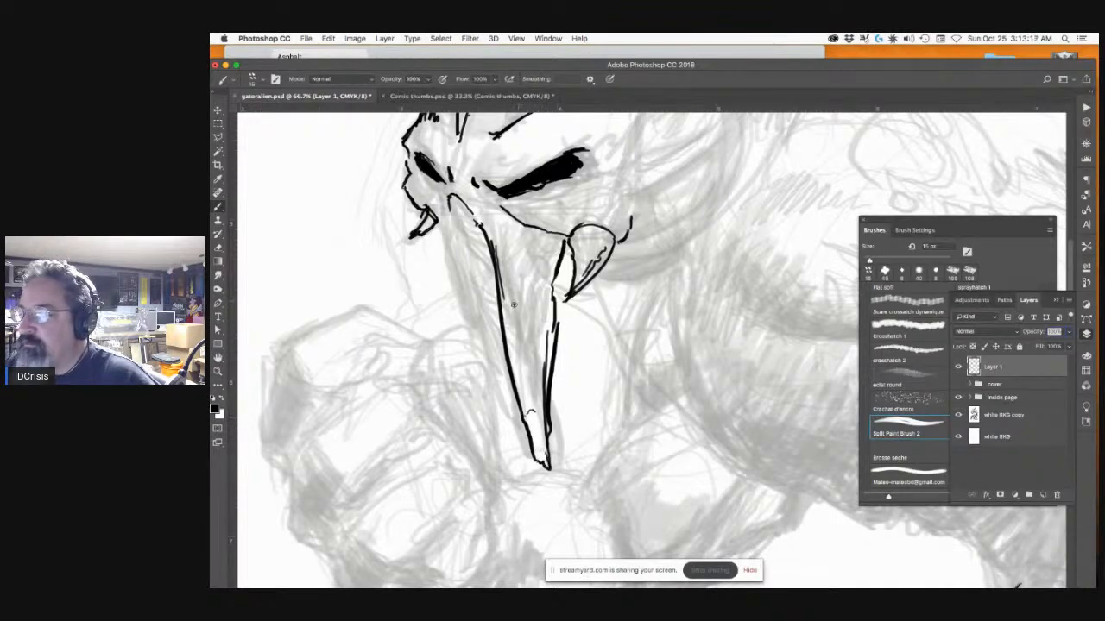
left_click_drag(512, 312, 521, 410)
left_click_drag(508, 362, 524, 432)
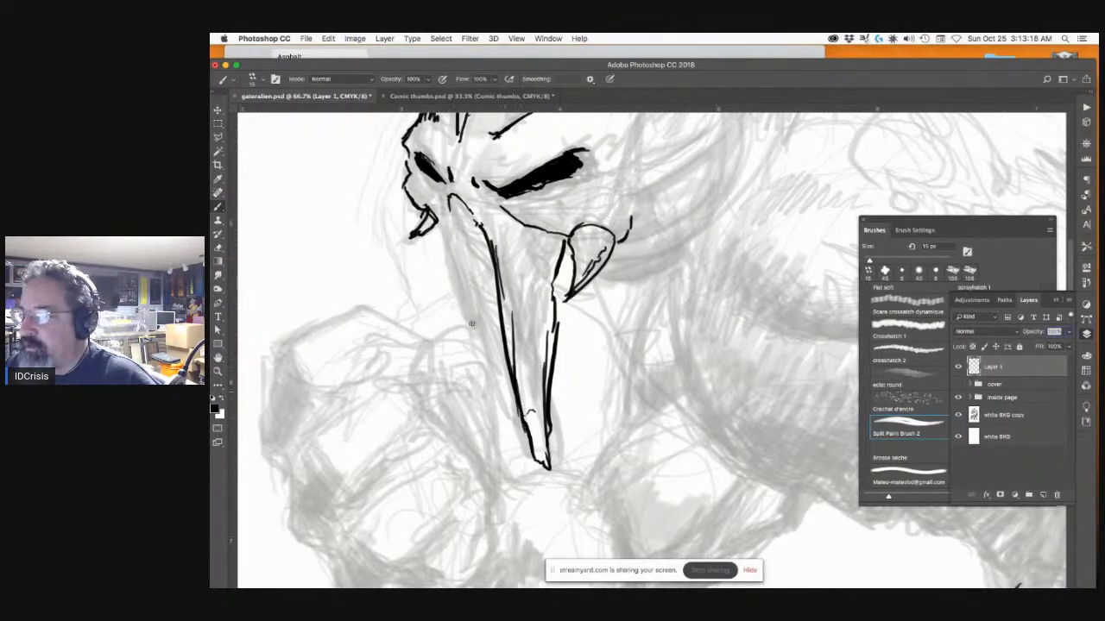
Step: Ink the curved ribbed segments along the far side of the trunk and thicken the black line at its upper end
left_click_drag(452, 209, 457, 261)
mouse_move(470, 223)
left_mouse_down()
mouse_move(466, 250)
mouse_move(493, 259)
mouse_move(469, 264)
mouse_move(490, 276)
mouse_move(466, 275)
mouse_move(505, 275)
left_mouse_up()
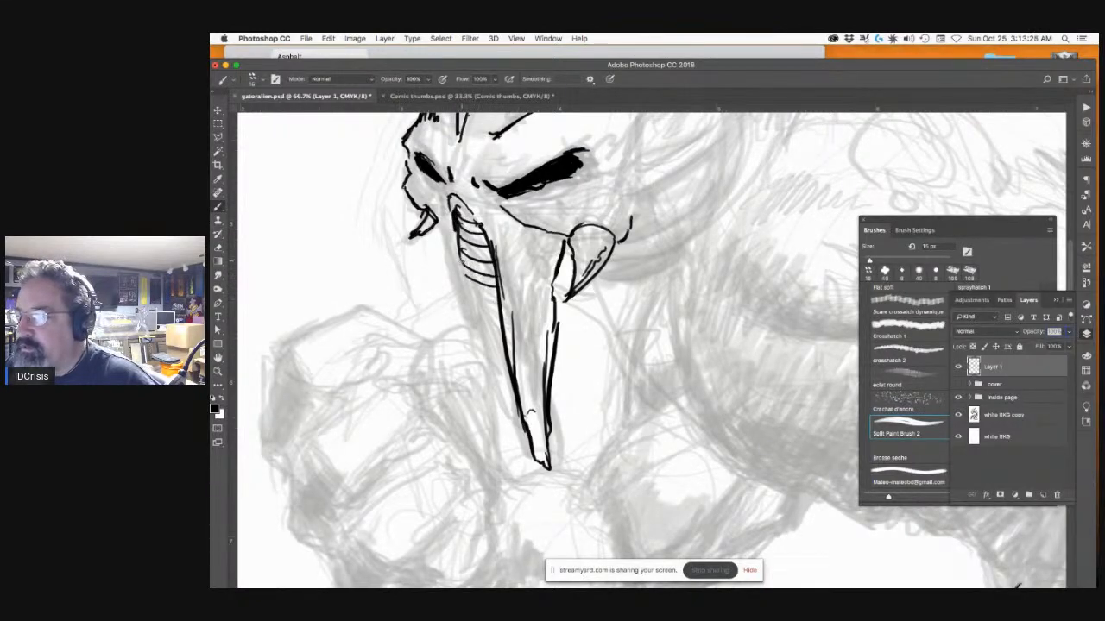
left_click_drag(457, 273, 480, 309)
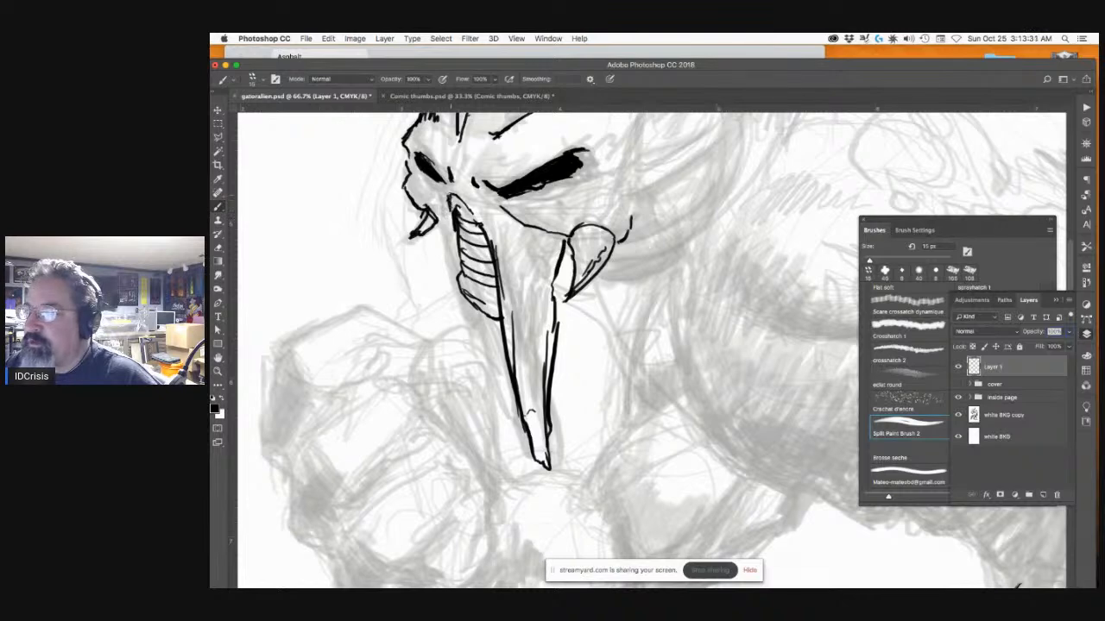
left_click_drag(457, 198, 488, 254)
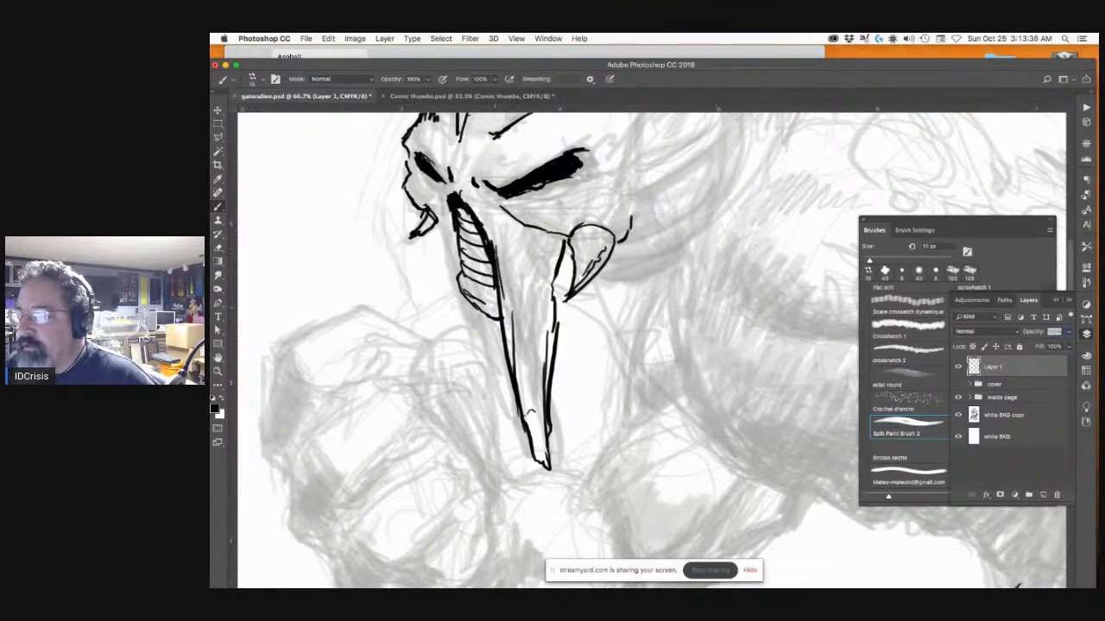
key("super+0")
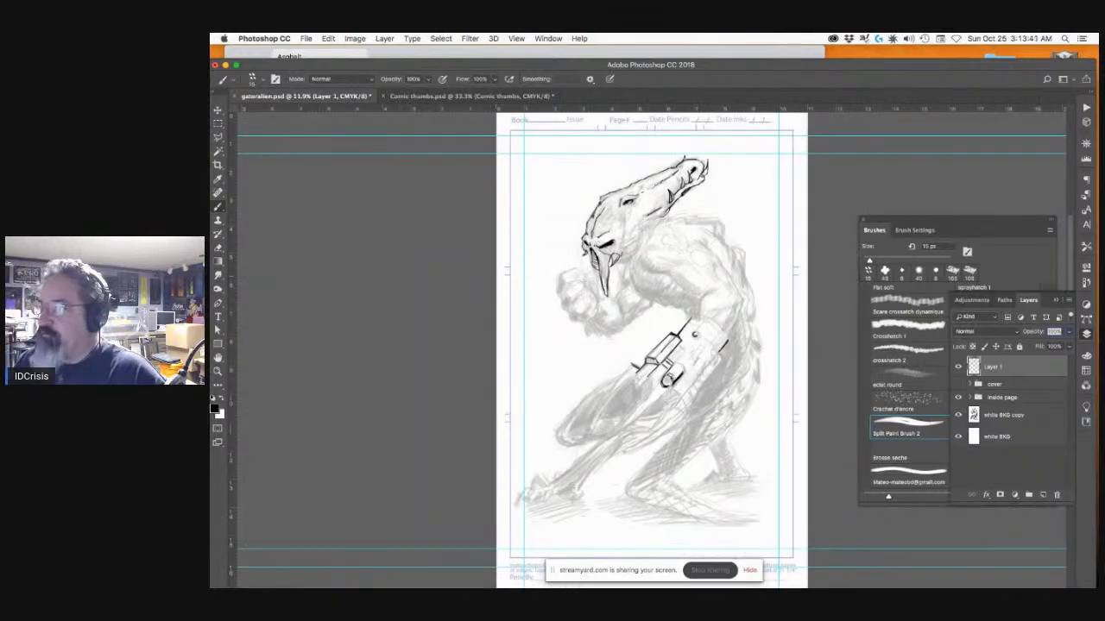
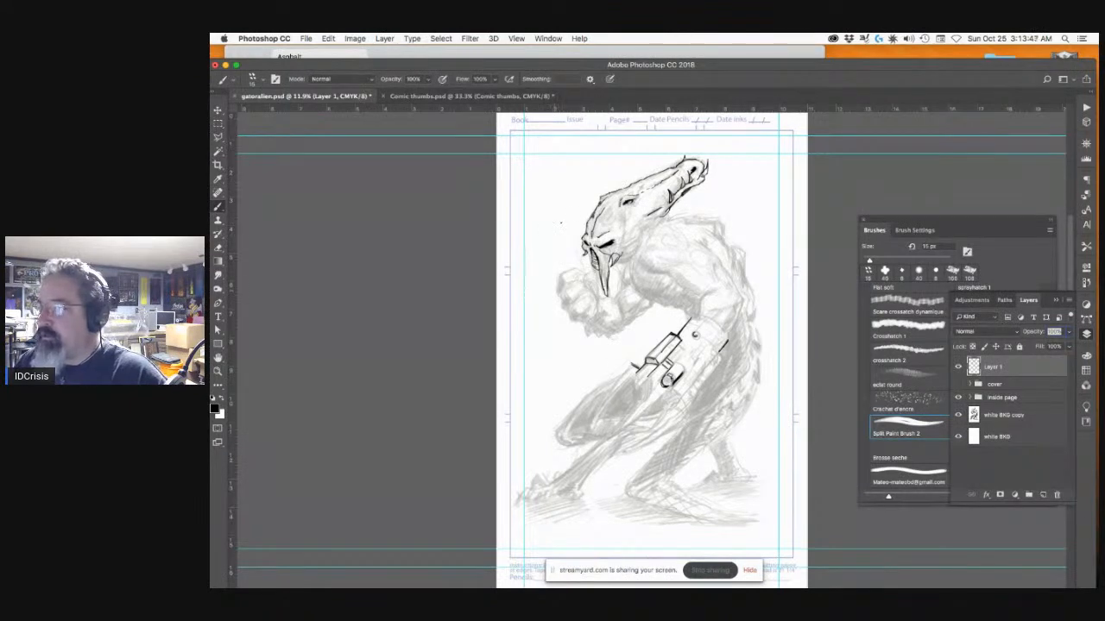
mouse_move(551, 224)
left_mouse_down()
mouse_move(643, 414)
mouse_move(596, 459)
mouse_move(619, 451)
left_mouse_up()
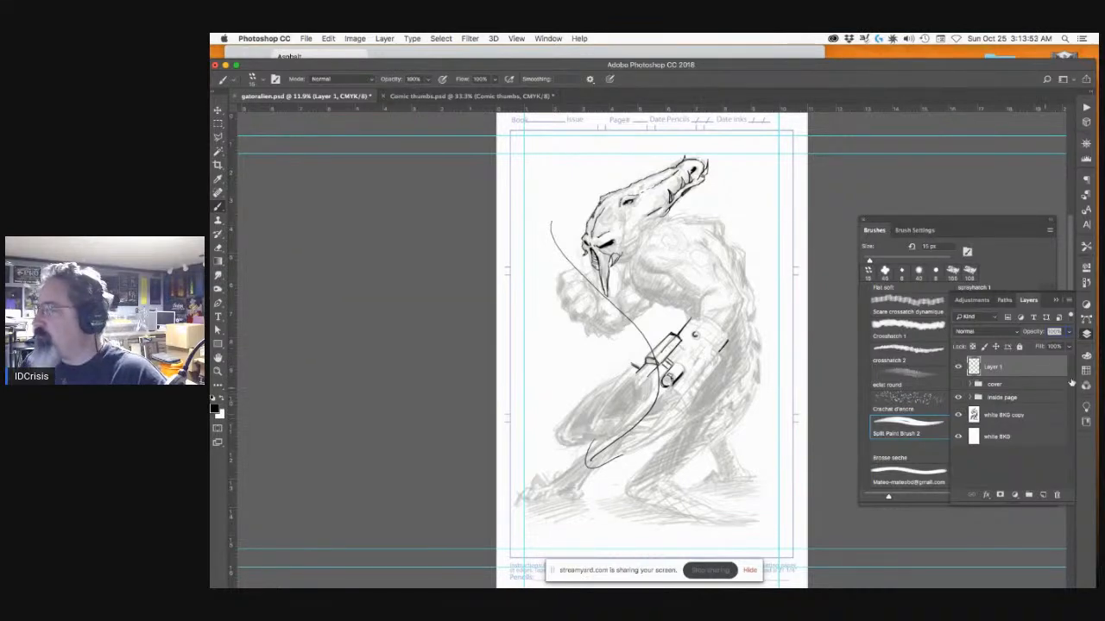
left_click(1087, 282)
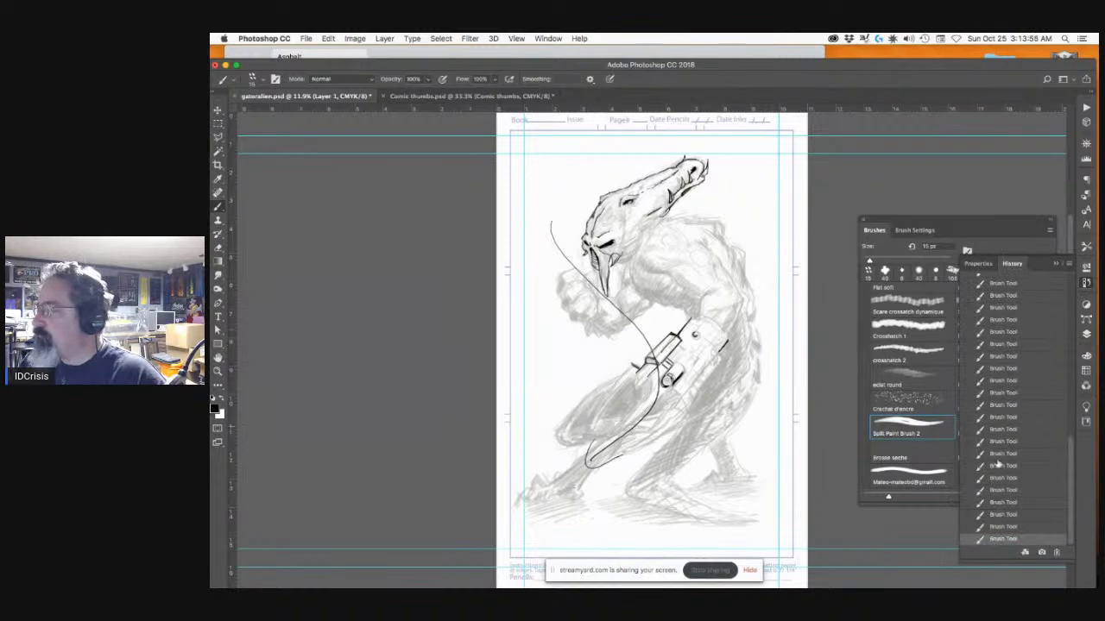
left_click(1013, 527)
left_click(1020, 515)
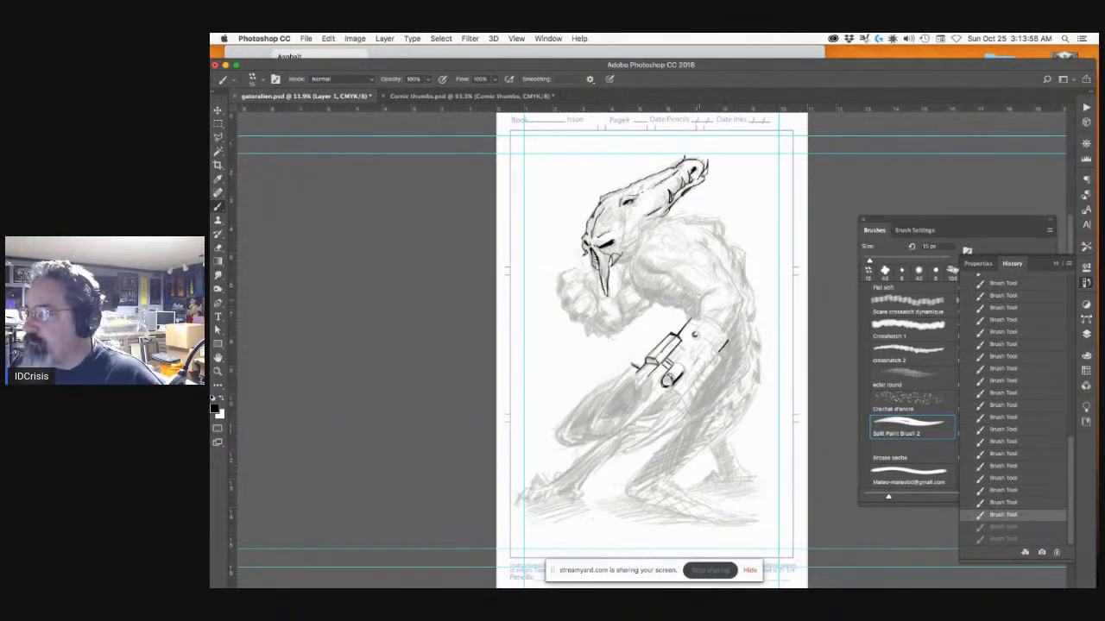
left_click(1014, 539)
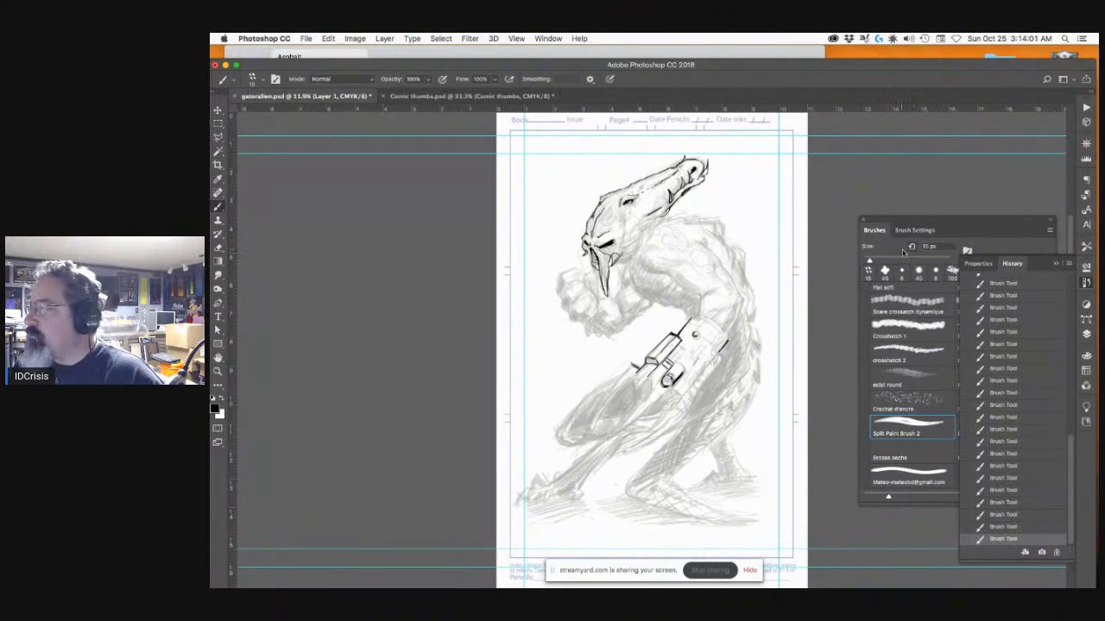
Step: Ink the raised forearm's lower edge with a 25 px brush and the jagged spikes below the fist with a 56 px brush
left_click_drag(868, 260, 874, 263)
key("super+equal")
key("super+equal")
key("super+equal")
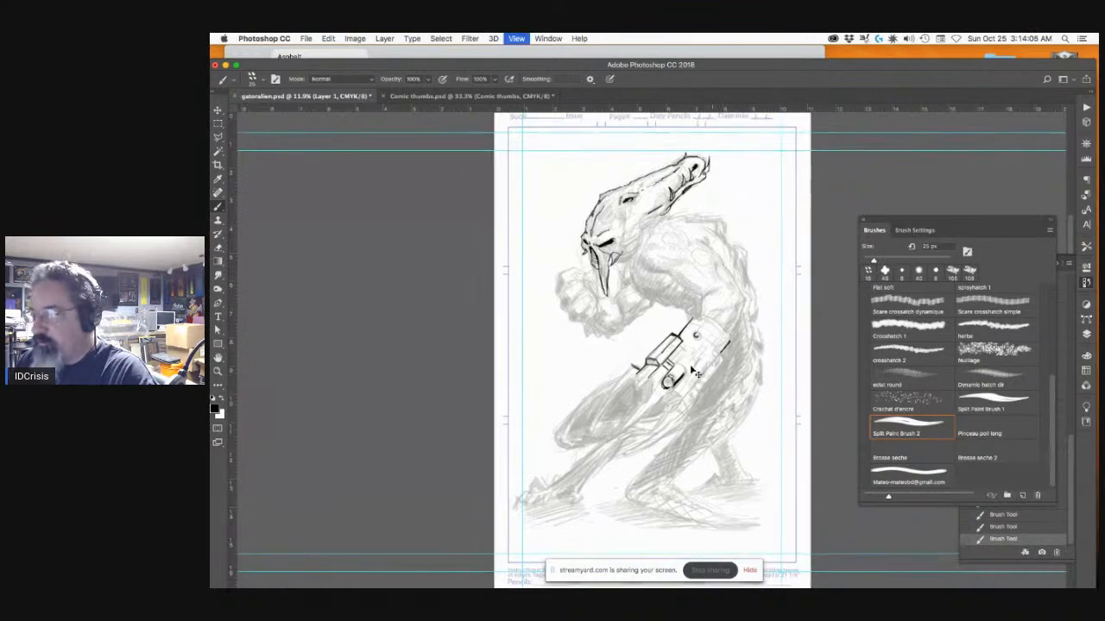
left_click_drag(655, 249, 639, 266)
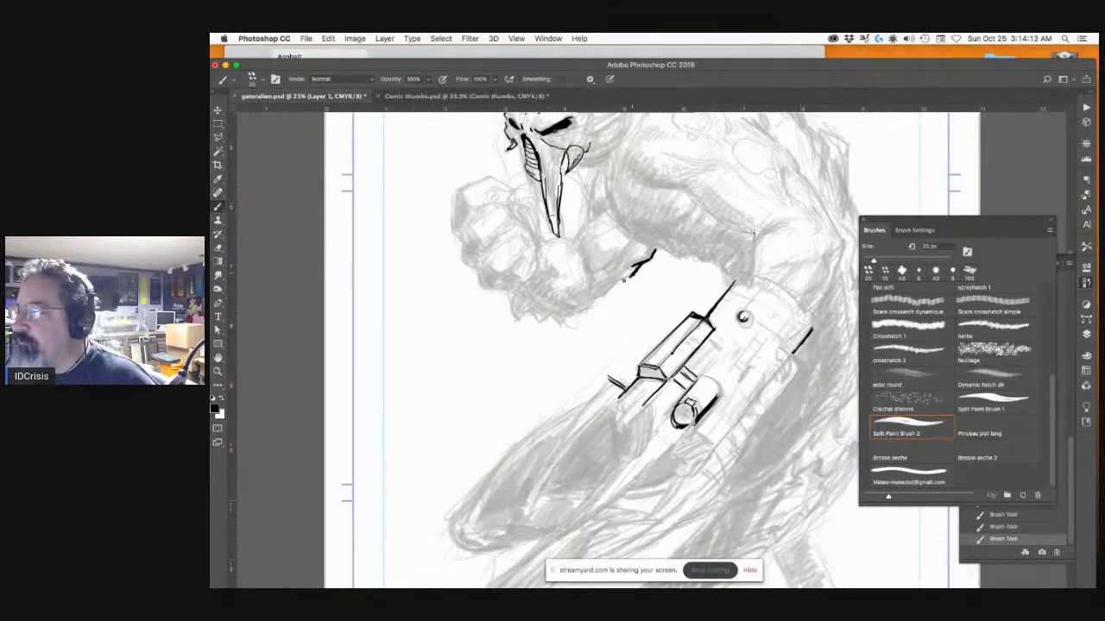
left_click_drag(619, 279, 604, 294)
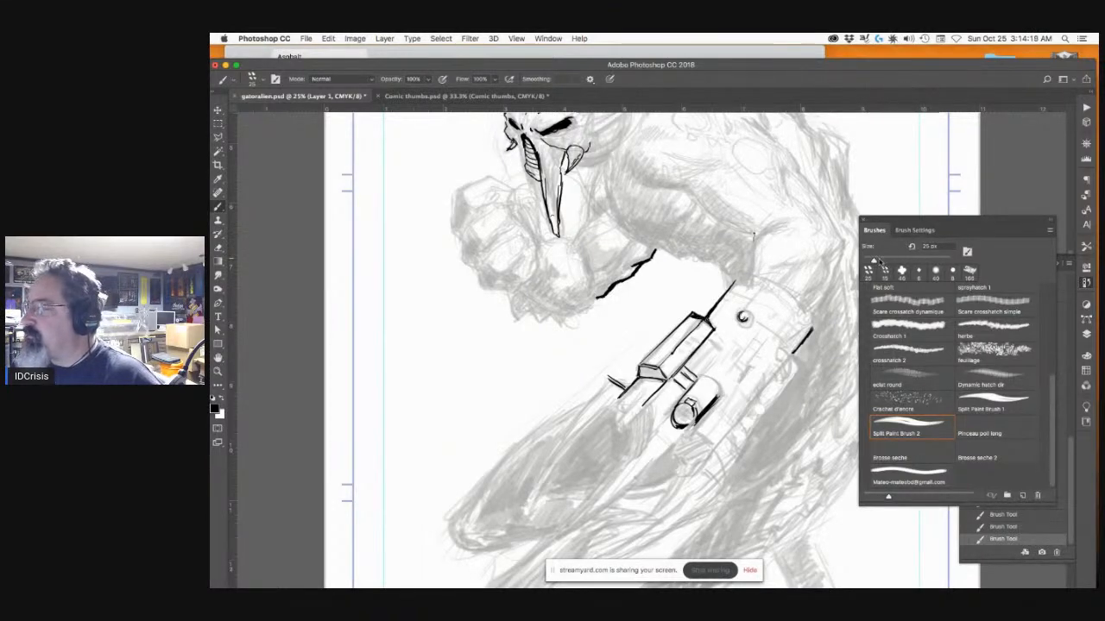
left_click_drag(873, 262, 883, 263)
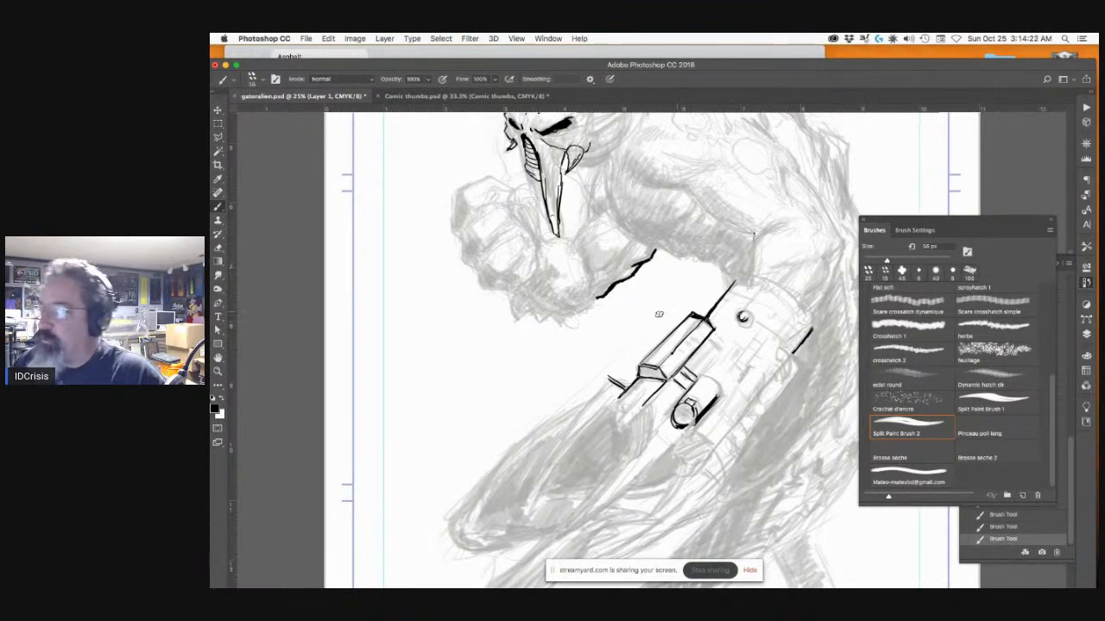
mouse_move(507, 294)
left_mouse_down()
mouse_move(518, 324)
mouse_move(529, 311)
mouse_move(538, 323)
mouse_move(552, 311)
mouse_move(563, 324)
mouse_move(596, 301)
mouse_move(572, 317)
left_mouse_up()
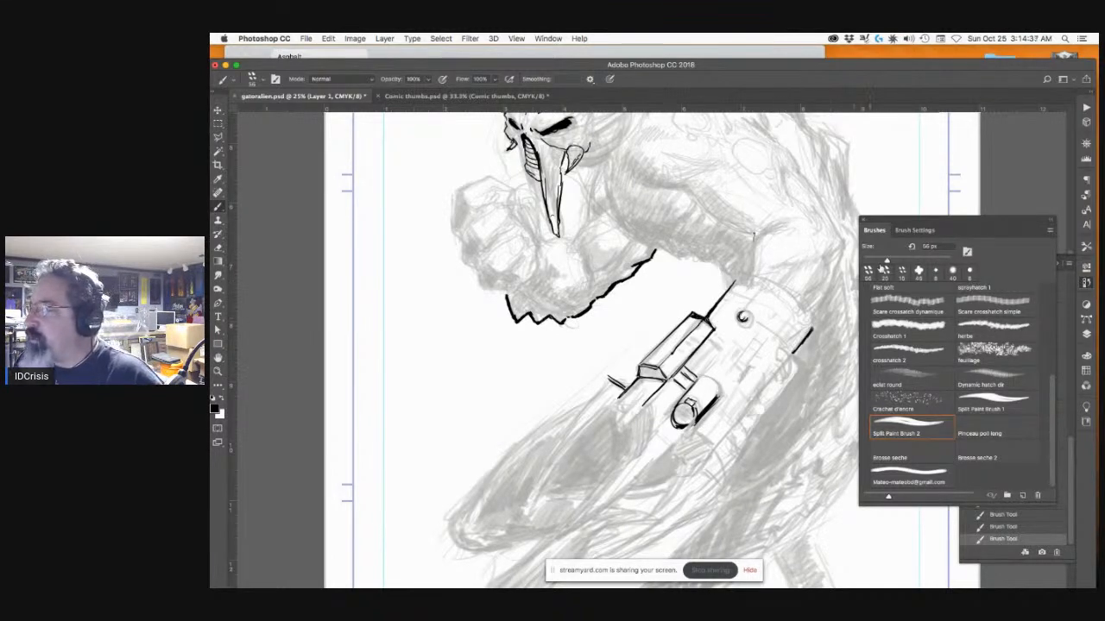
Step: Set the brush size to 39 px and ink the narrow curved finger between the fist and the trunk
left_click_drag(889, 260, 881, 261)
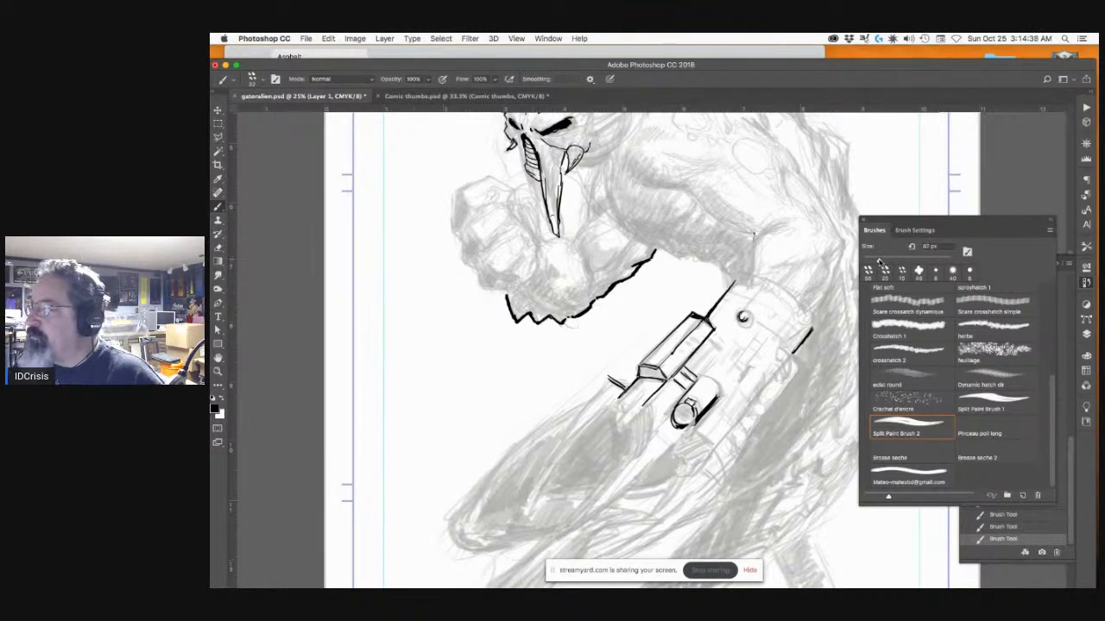
left_click_drag(583, 384, 617, 444)
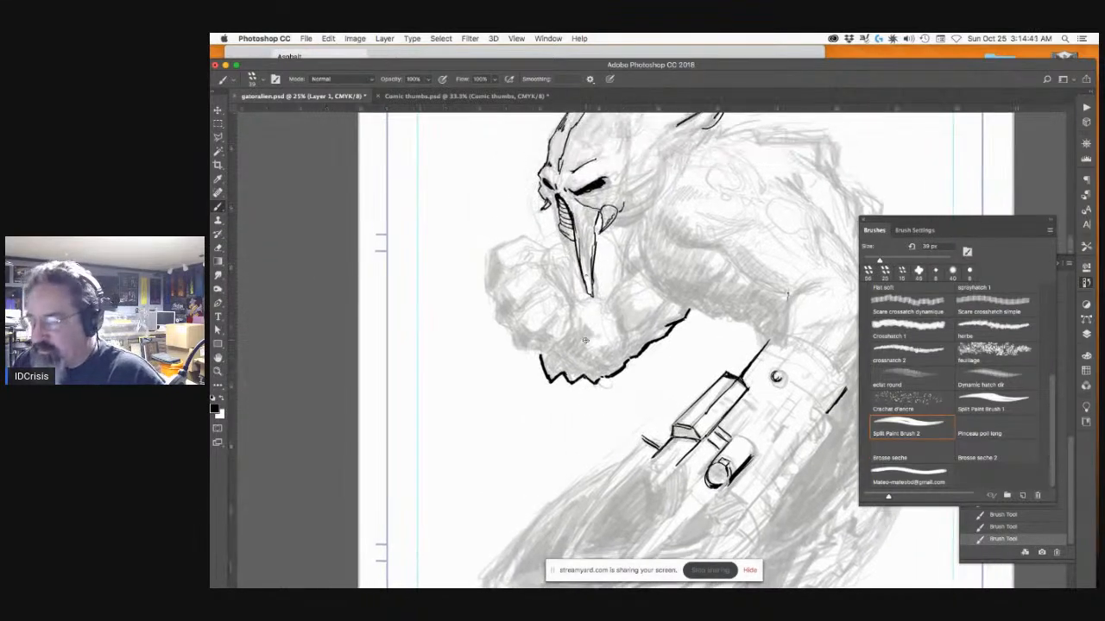
key("super+plus")
left_click_drag(569, 316, 594, 359)
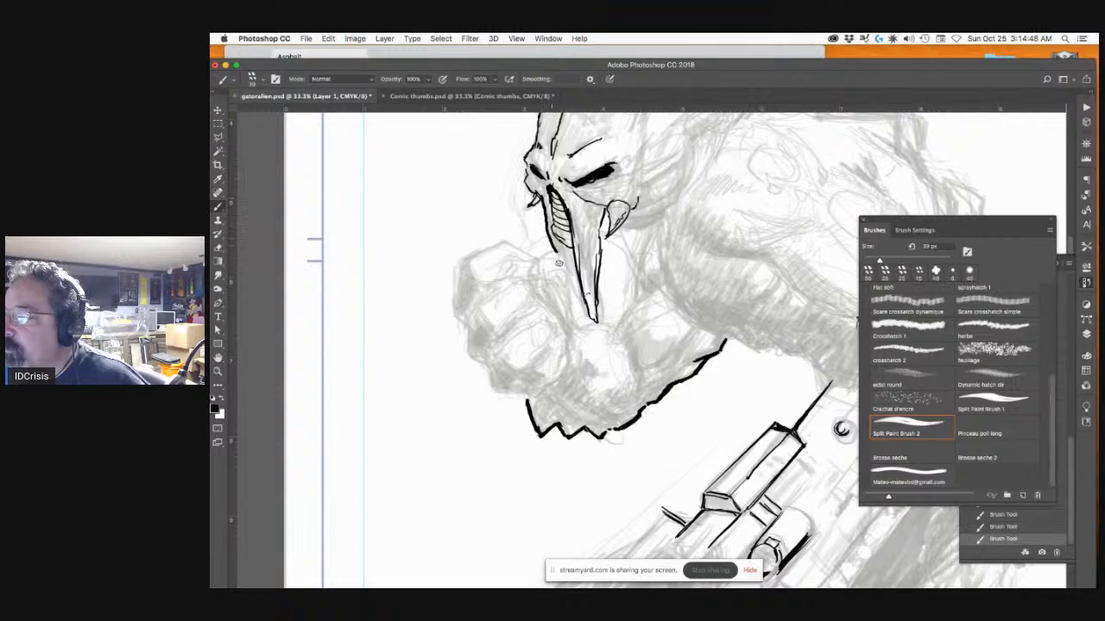
left_click_drag(539, 260, 560, 254)
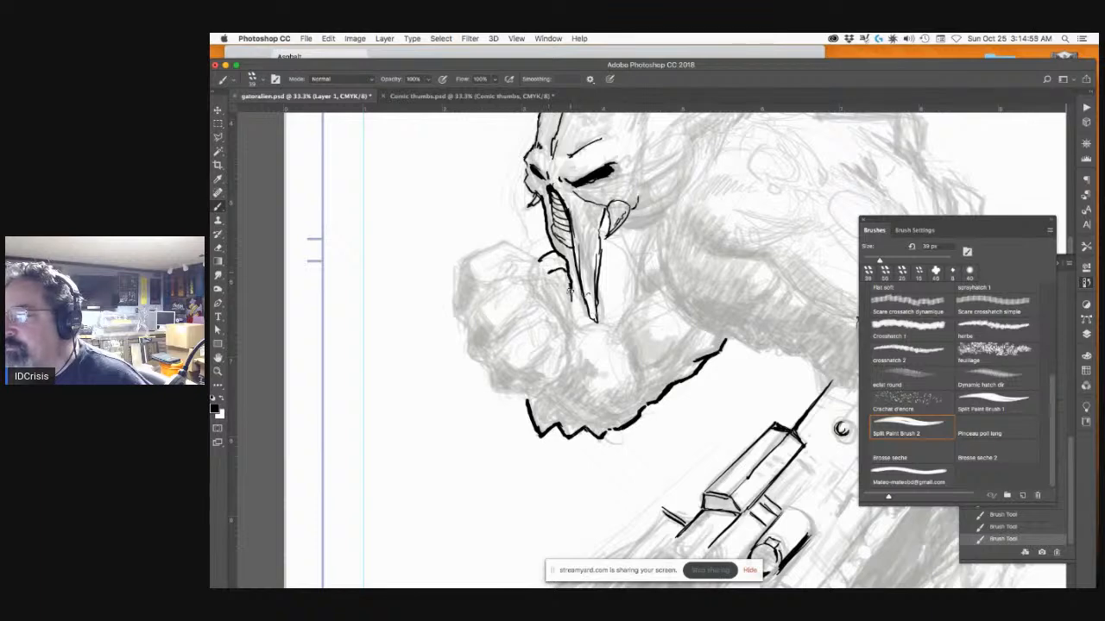
mouse_move(546, 282)
left_mouse_down()
mouse_move(570, 339)
mouse_move(573, 328)
left_mouse_up()
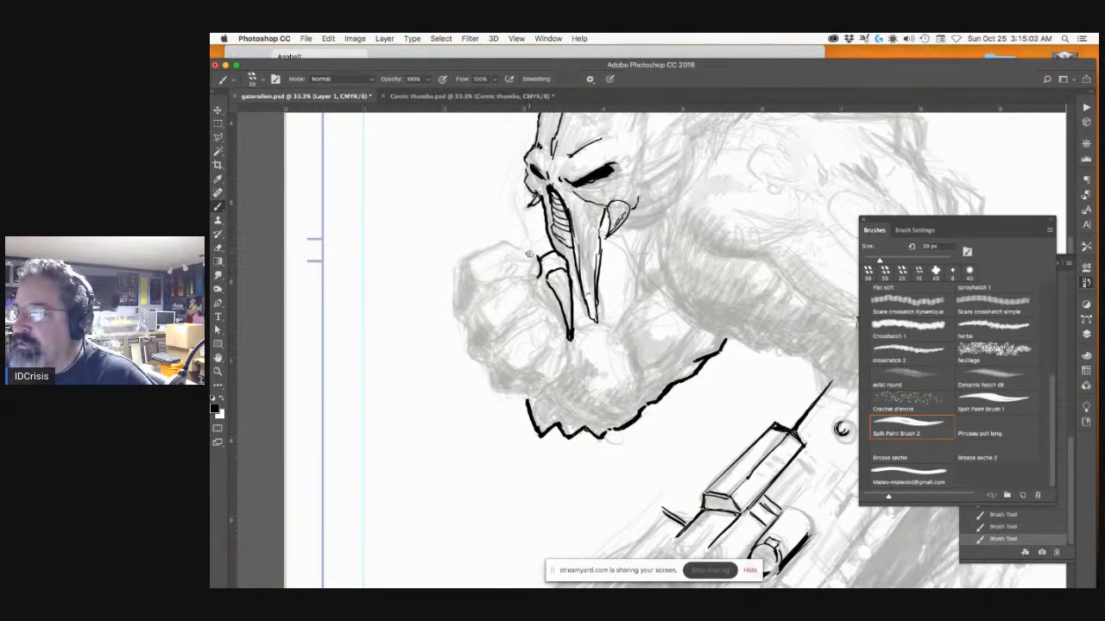
Step: Ink the fist's outer contour, then the knuckle edges and the creases between the curled fingers
mouse_move(508, 243)
left_mouse_down()
mouse_move(535, 257)
mouse_move(503, 239)
mouse_move(453, 270)
mouse_move(460, 258)
mouse_move(452, 314)
mouse_move(472, 335)
mouse_move(465, 324)
mouse_move(469, 358)
mouse_move(527, 366)
left_mouse_up()
left_click_drag(528, 319, 497, 348)
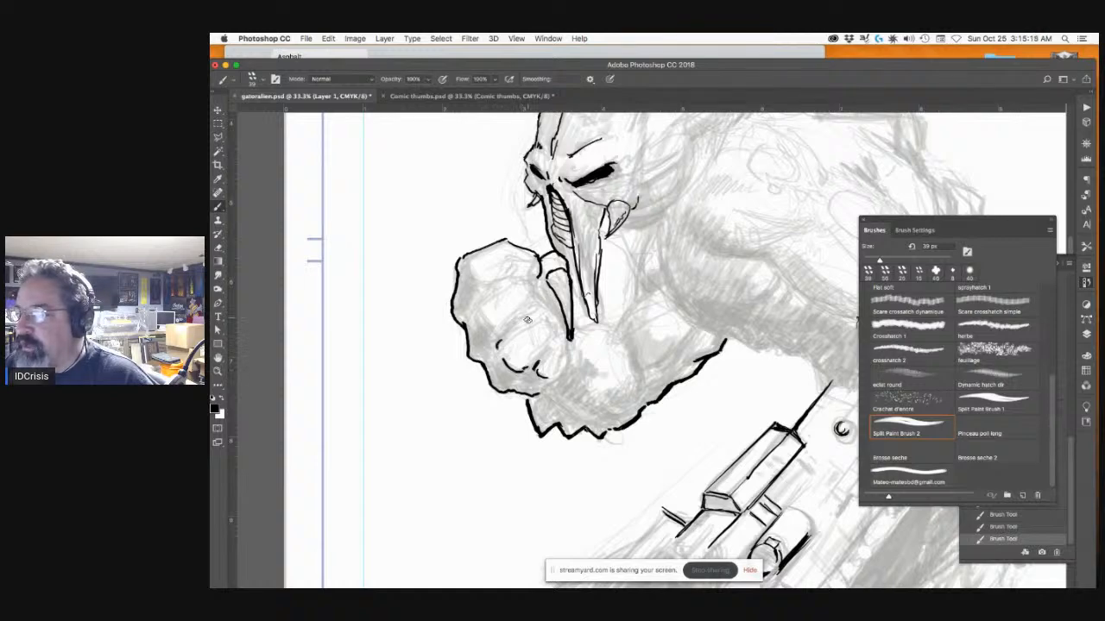
mouse_move(478, 302)
left_mouse_down()
mouse_move(497, 331)
mouse_move(507, 281)
mouse_move(468, 321)
mouse_move(489, 350)
left_mouse_up()
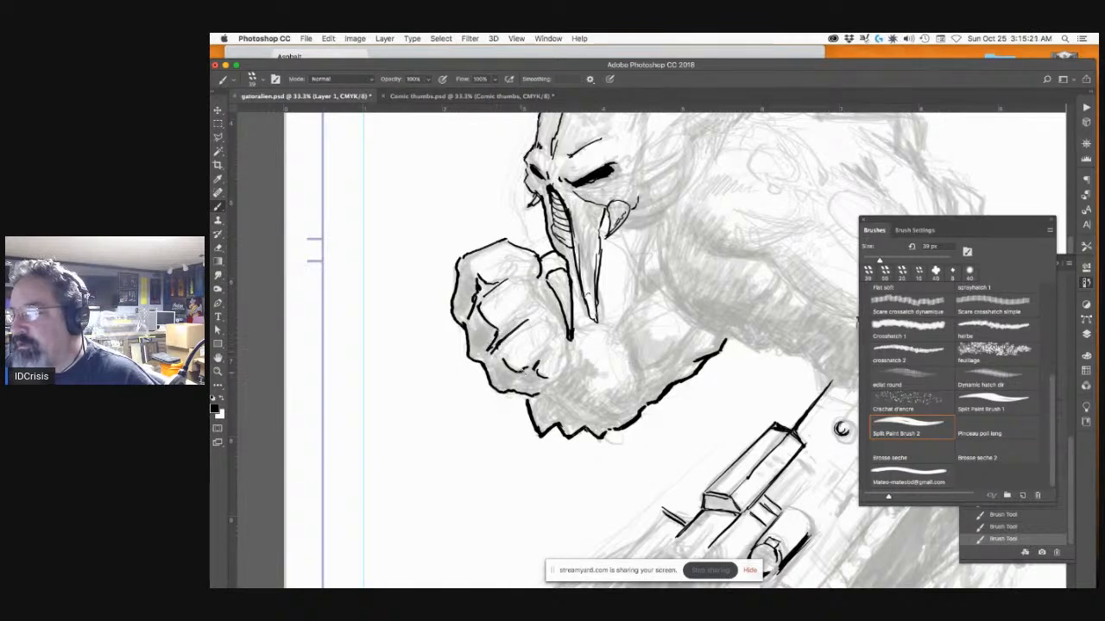
left_click_drag(510, 328, 537, 303)
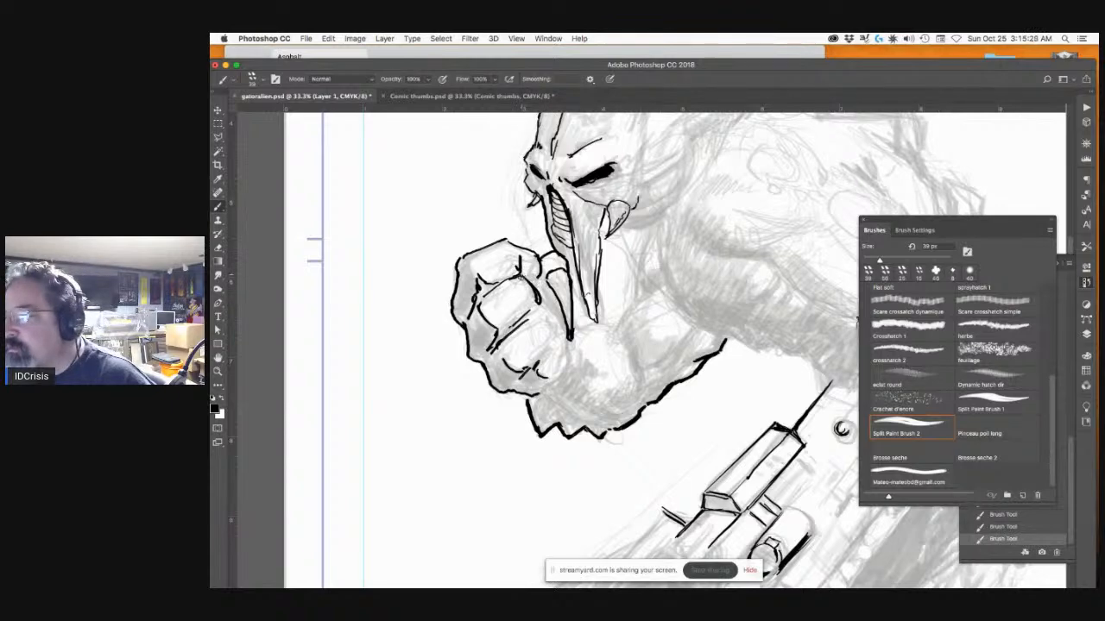
Step: Ink the lowest curled finger, zigzag shading inside the fist, and the heel of the hand with the wrist's upper edge
left_click_drag(546, 309, 560, 330)
mouse_move(543, 285)
left_mouse_down()
mouse_move(605, 377)
mouse_move(576, 367)
mouse_move(522, 378)
mouse_move(555, 342)
mouse_move(574, 382)
mouse_move(567, 359)
mouse_move(587, 379)
left_mouse_up()
mouse_move(554, 311)
left_mouse_down()
mouse_move(608, 298)
mouse_move(617, 282)
mouse_move(597, 306)
left_mouse_up()
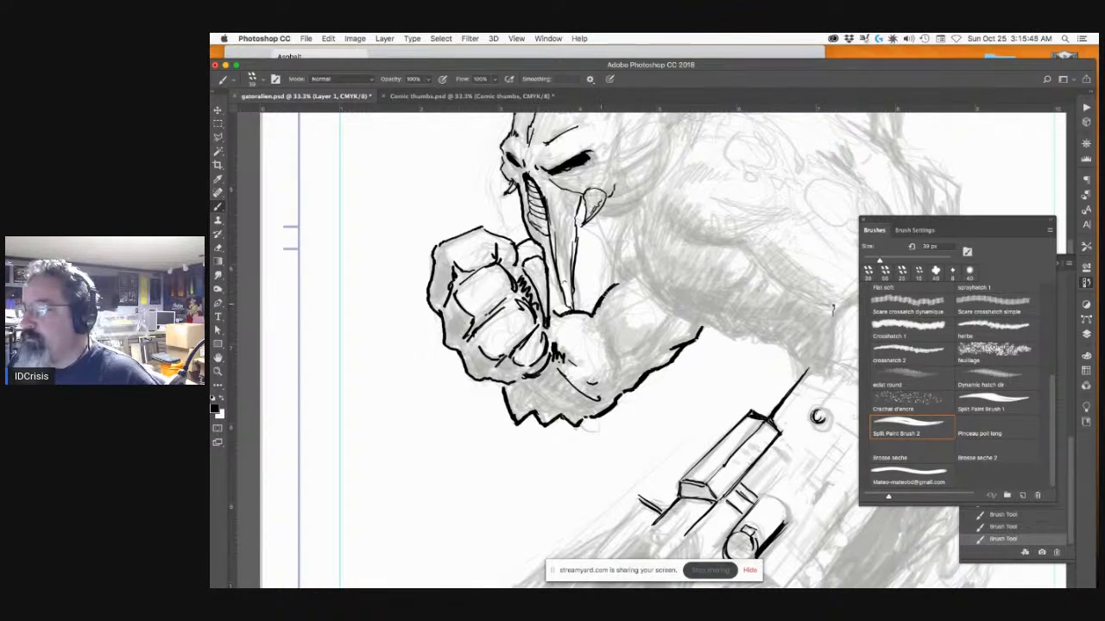
Step: Ink the line rising from the wrist towards the face and the creature's jaw contour curving up behind the near tusk
left_click_drag(625, 220, 613, 283)
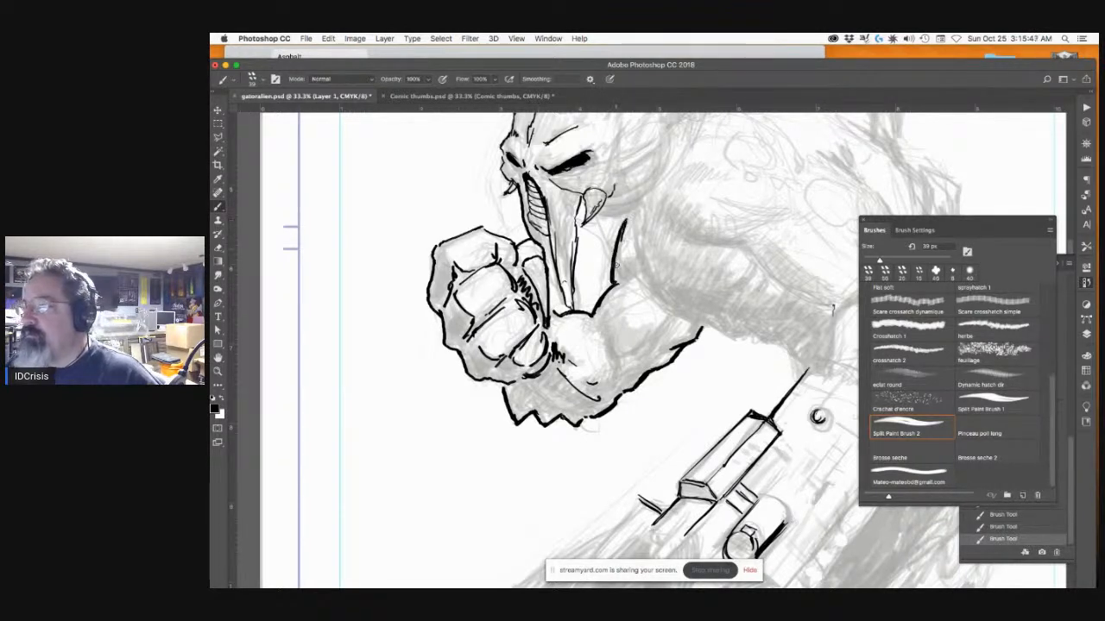
left_click_drag(671, 319, 683, 464)
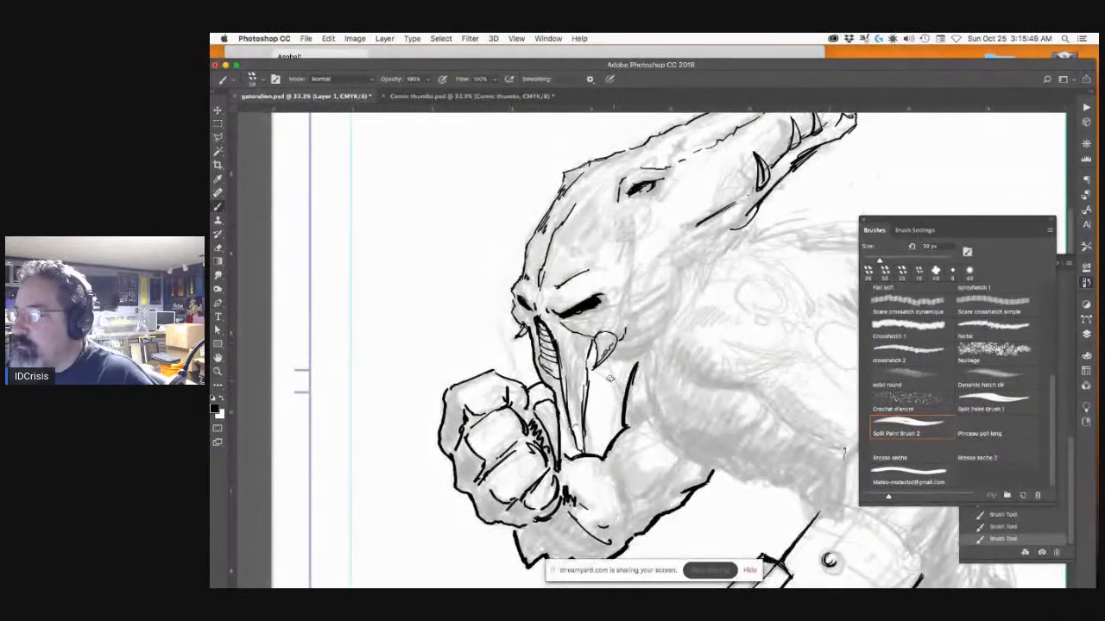
mouse_move(592, 370)
left_mouse_down()
mouse_move(654, 347)
mouse_move(610, 365)
mouse_move(676, 303)
mouse_move(680, 279)
mouse_move(660, 298)
mouse_move(683, 272)
mouse_move(686, 227)
mouse_move(687, 264)
left_mouse_up()
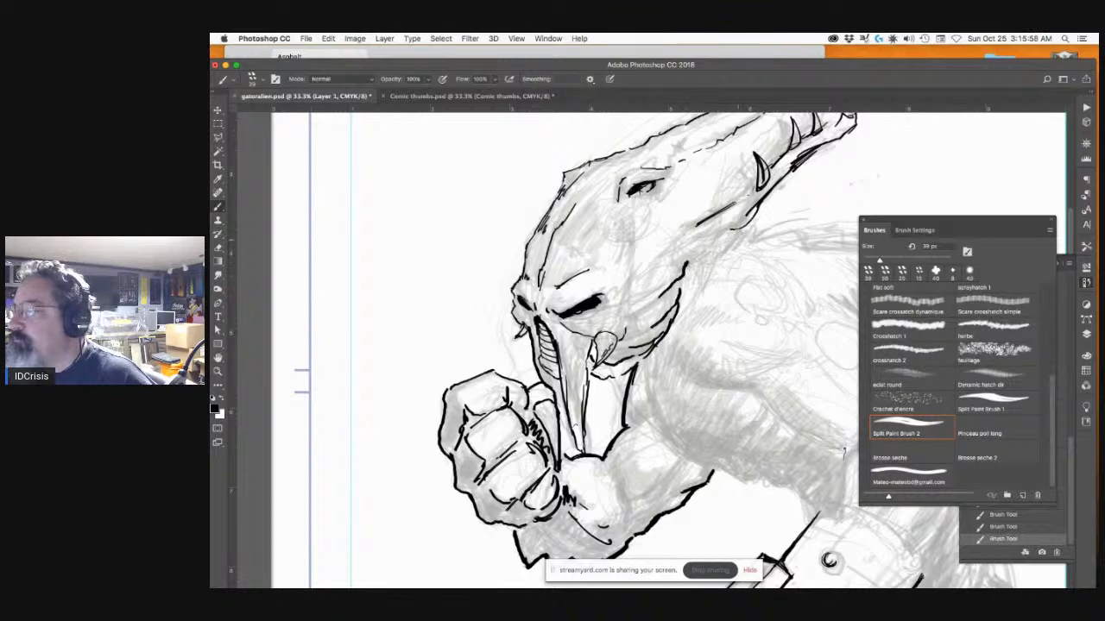
Step: Ink the underside of the gator-shaped head's jaw down to the creature's cheek and a jagged fold line running alongside it
mouse_move(739, 226)
left_mouse_down()
mouse_move(679, 298)
mouse_move(691, 272)
left_mouse_up()
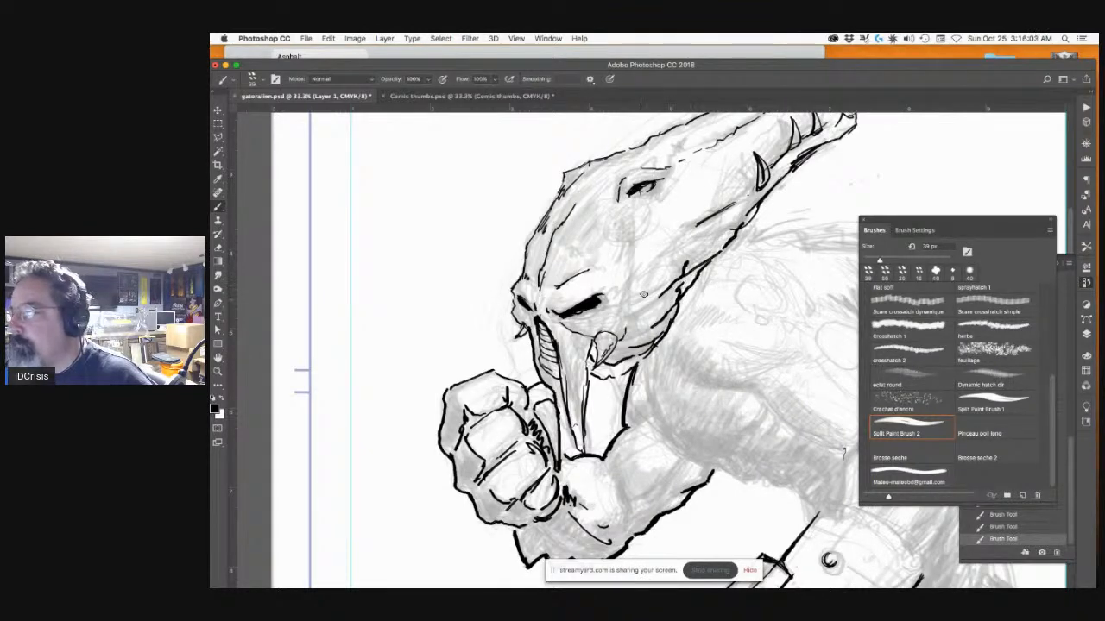
mouse_move(628, 322)
left_mouse_down()
mouse_move(679, 250)
mouse_move(643, 309)
mouse_move(634, 284)
left_mouse_up()
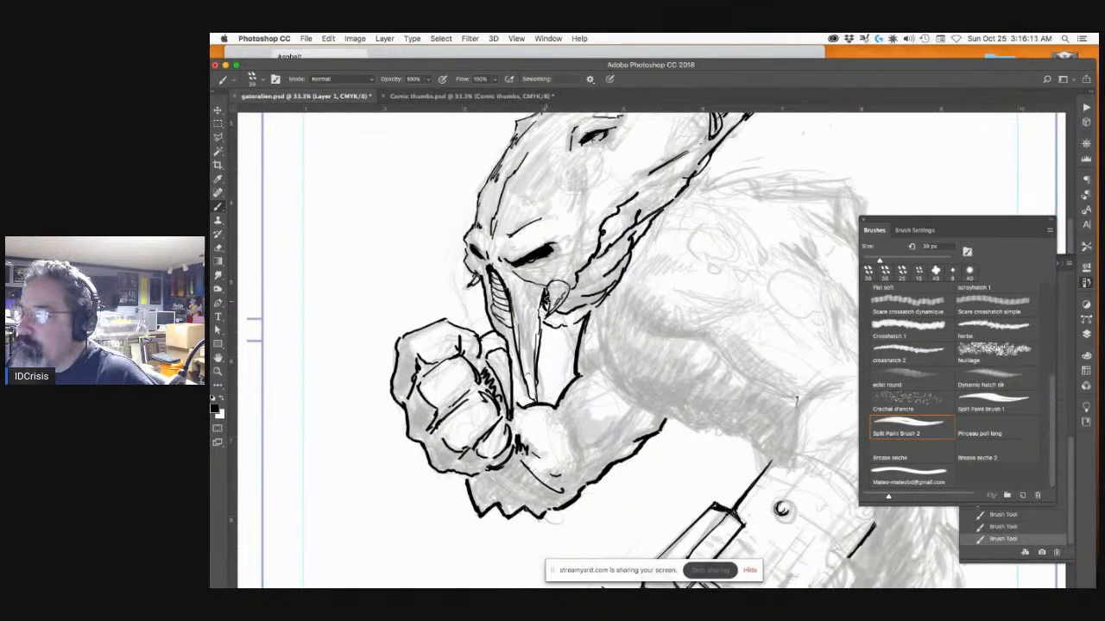
Step: Ink the muscle line along the raised forearm and hatch a small shadow beside the wrist
left_click_drag(686, 357, 699, 389)
left_click_drag(625, 335, 559, 257)
mouse_move(512, 378)
left_mouse_down()
mouse_move(525, 416)
mouse_move(518, 426)
mouse_move(557, 392)
mouse_move(561, 411)
mouse_move(583, 373)
left_mouse_up()
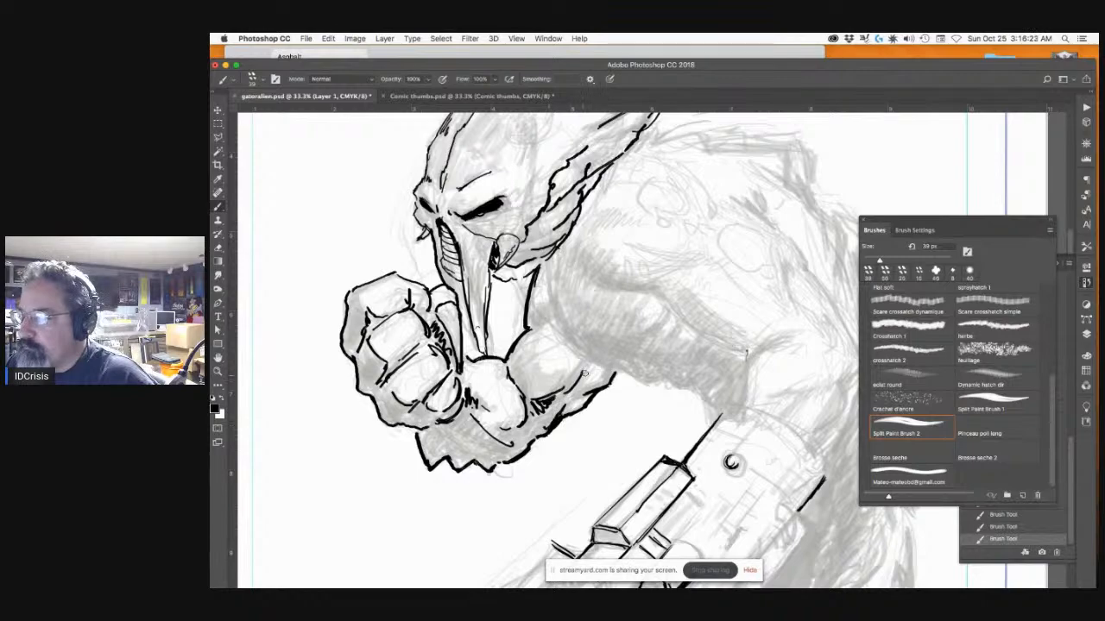
Step: Ink the curved biceps contour, the dark crease at the crook of the arm, and a short muscle line above it
mouse_move(648, 365)
left_mouse_down()
mouse_move(614, 278)
mouse_move(609, 382)
left_mouse_up()
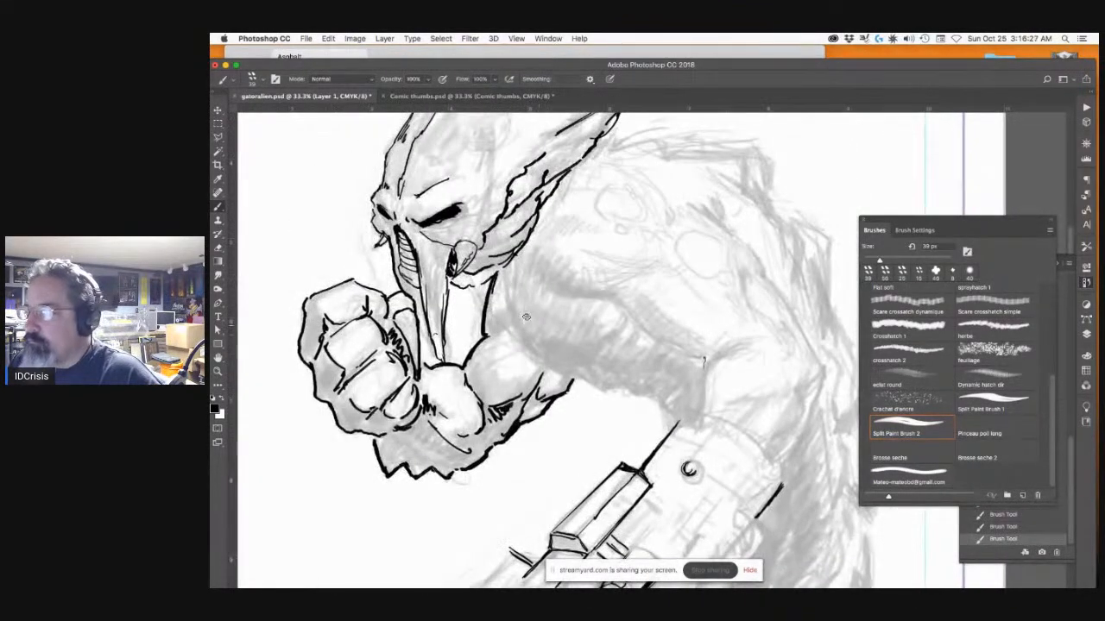
mouse_move(514, 318)
left_mouse_down()
mouse_move(561, 380)
mouse_move(581, 378)
mouse_move(622, 329)
mouse_move(552, 357)
mouse_move(570, 363)
left_mouse_up()
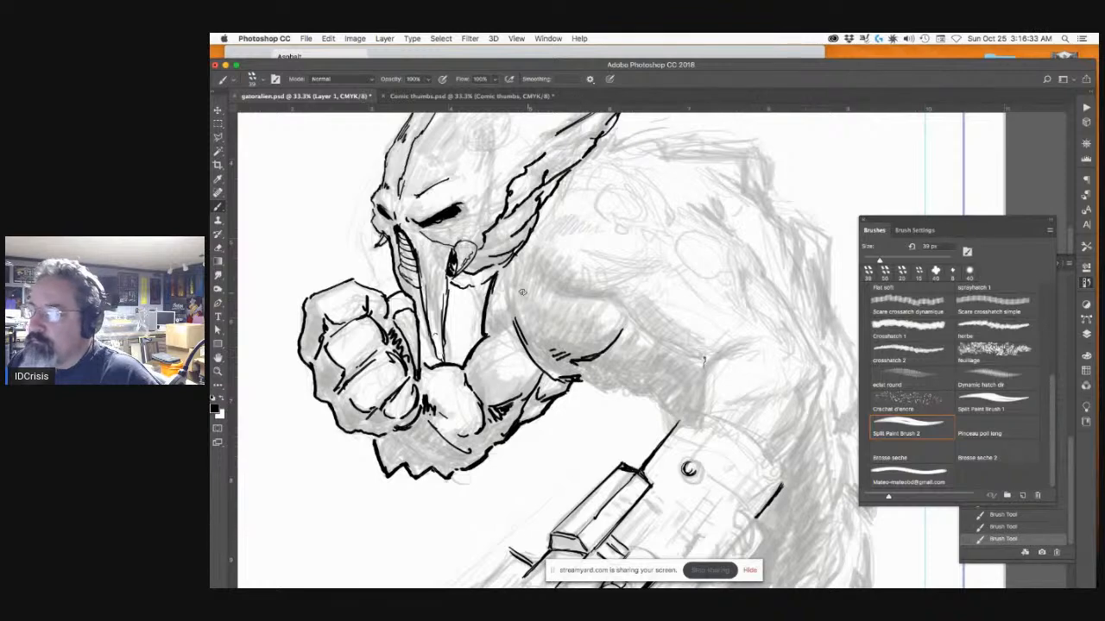
left_click_drag(509, 314, 514, 325)
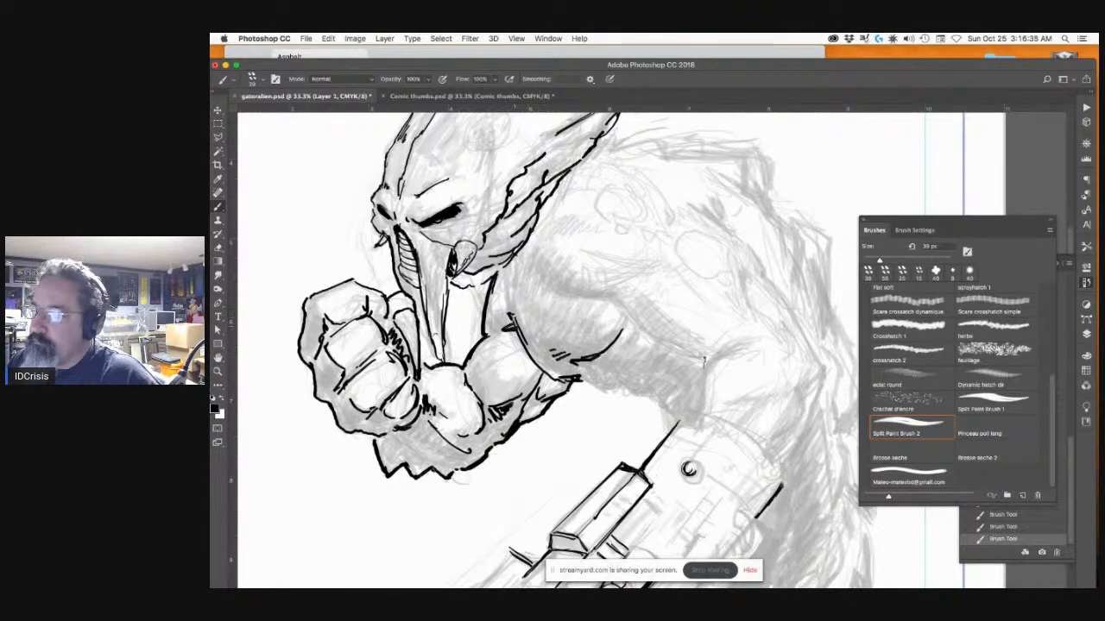
left_click_drag(567, 288, 618, 296)
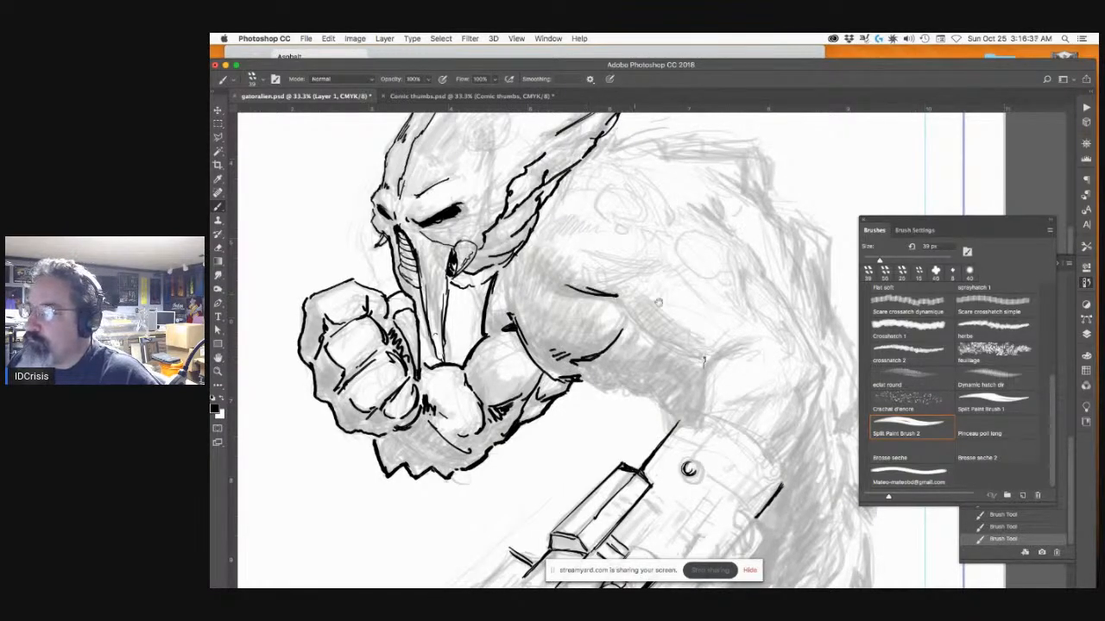
Step: Ink the upper arm's underside contour with a jagged shadow edge and add short shading strokes on the biceps
scroll(656, 306, "down", 3)
scroll(656, 307, "right", 2)
scroll(640, 335, "up", 2)
key("super+minus")
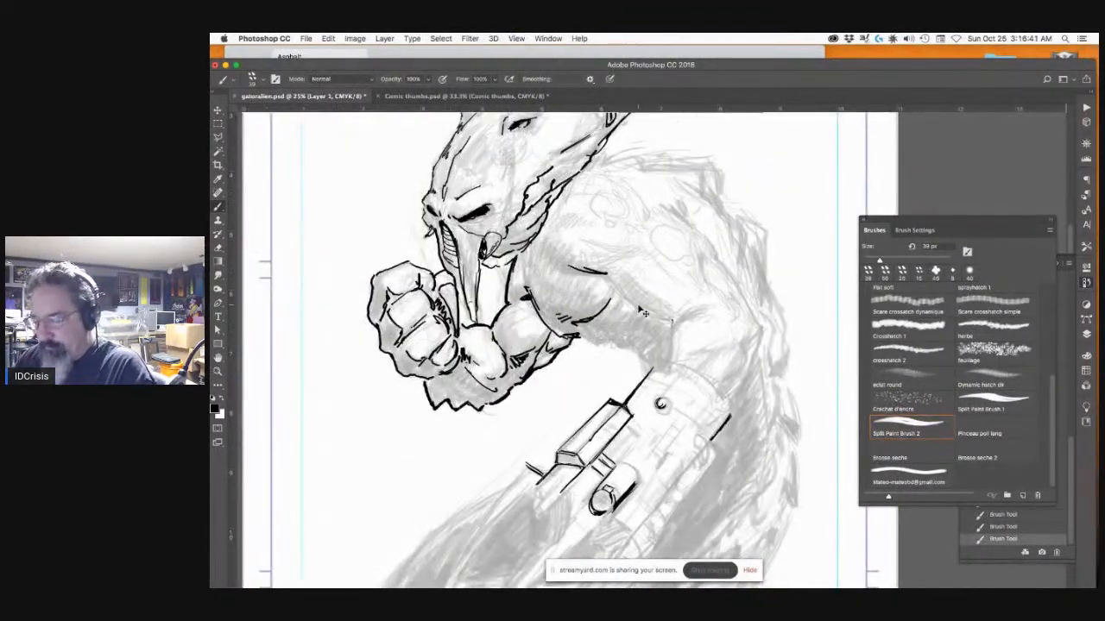
key("super+minus")
left_click_drag(629, 343, 577, 325)
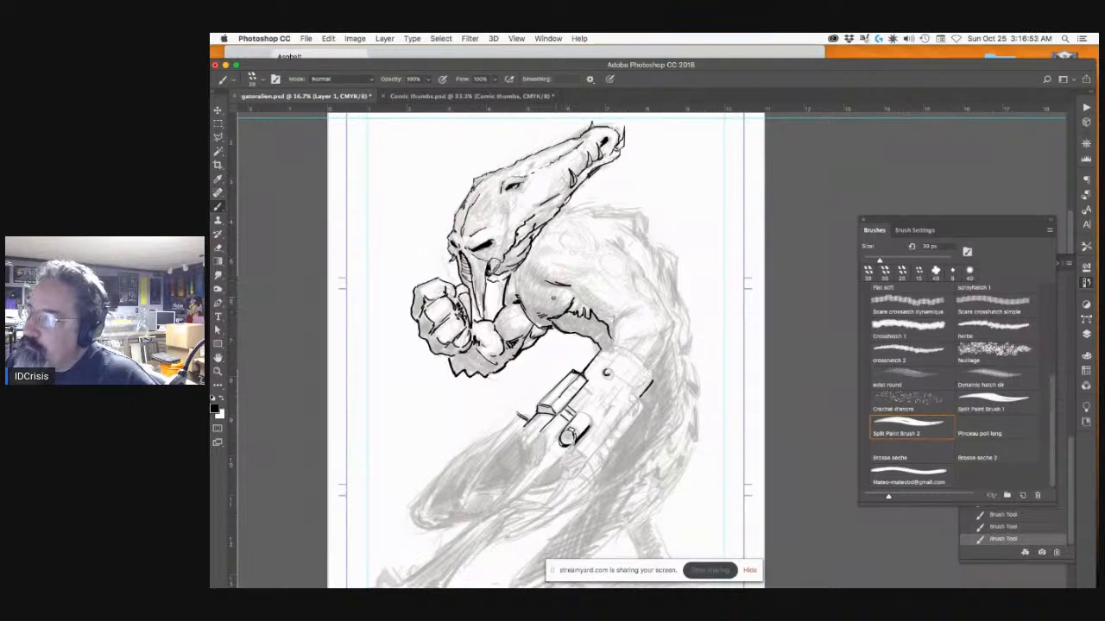
left_click_drag(574, 299, 533, 304)
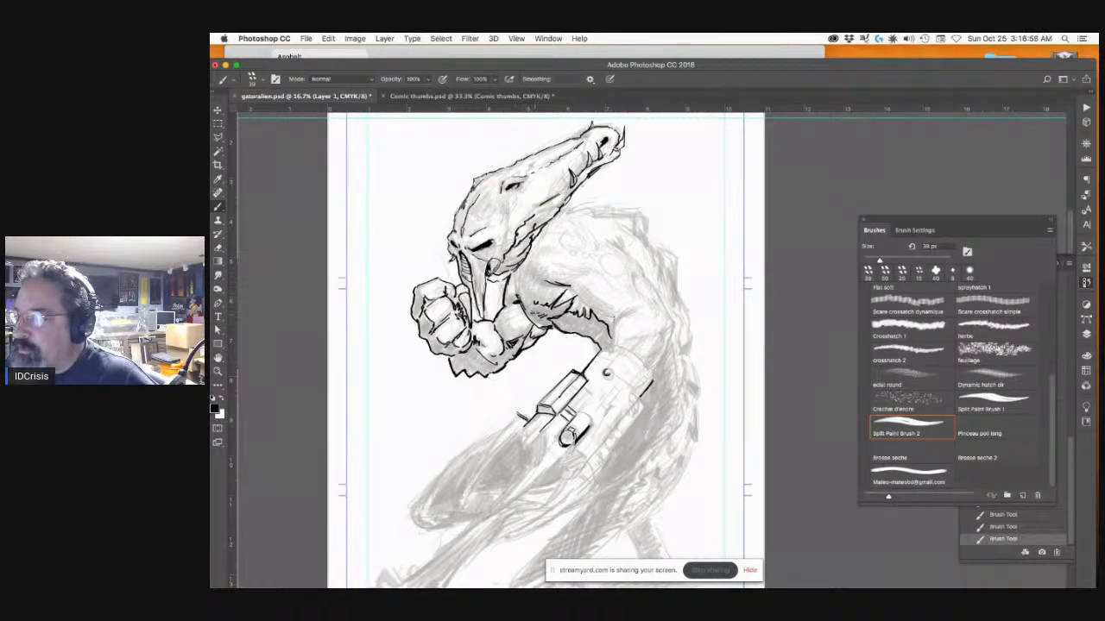
left_click_drag(547, 314, 533, 322)
Step: Ink the neck line behind the creature's jaw and hatch the shadow between the neck and the upper arm
mouse_move(532, 279)
left_mouse_down()
mouse_move(524, 294)
mouse_move(538, 247)
left_mouse_up()
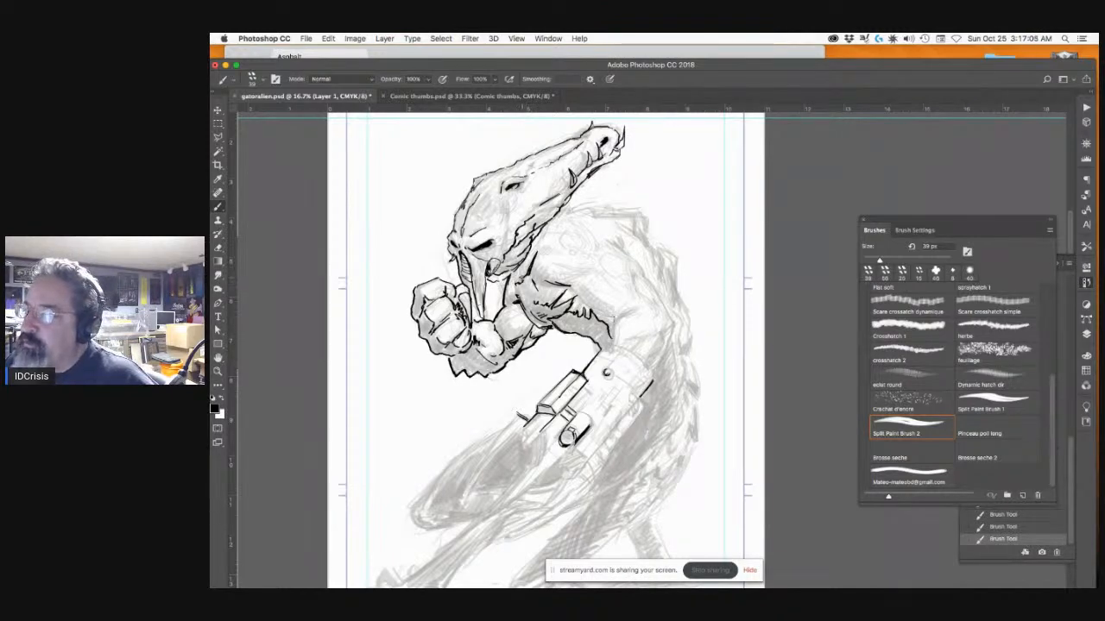
left_click_drag(518, 272, 492, 285)
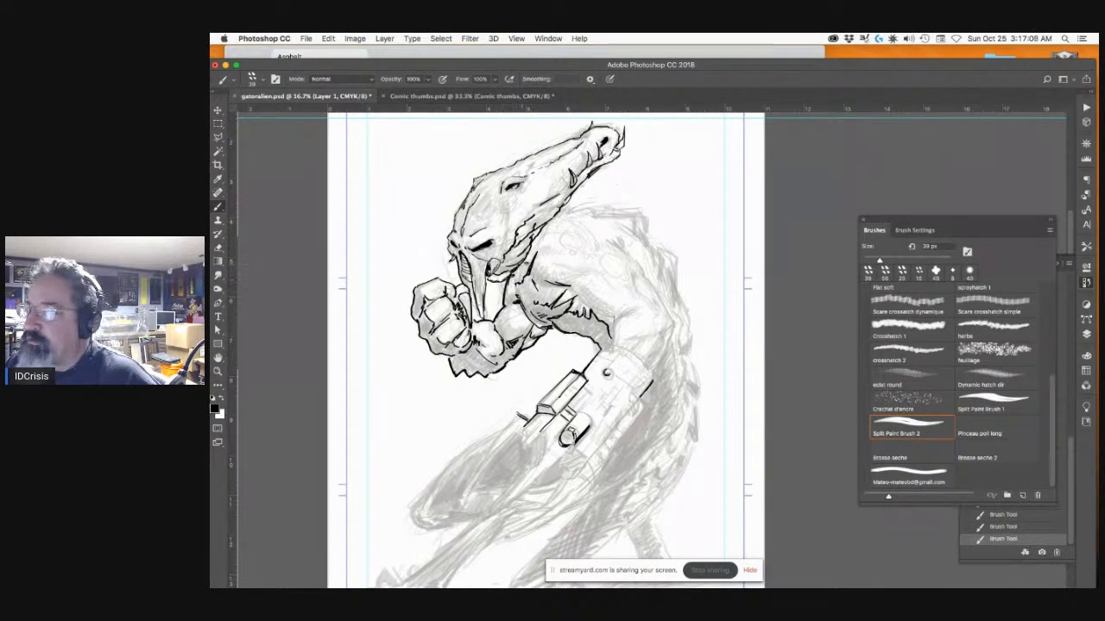
left_click_drag(532, 240, 522, 276)
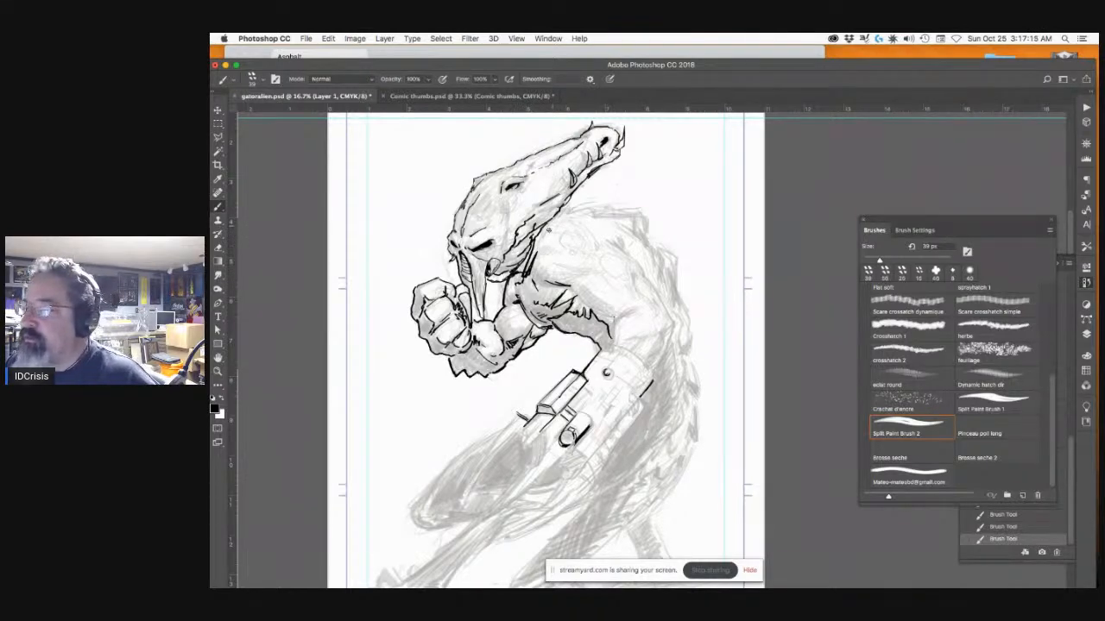
mouse_move(544, 235)
left_mouse_down()
mouse_move(528, 278)
mouse_move(554, 289)
left_mouse_up()
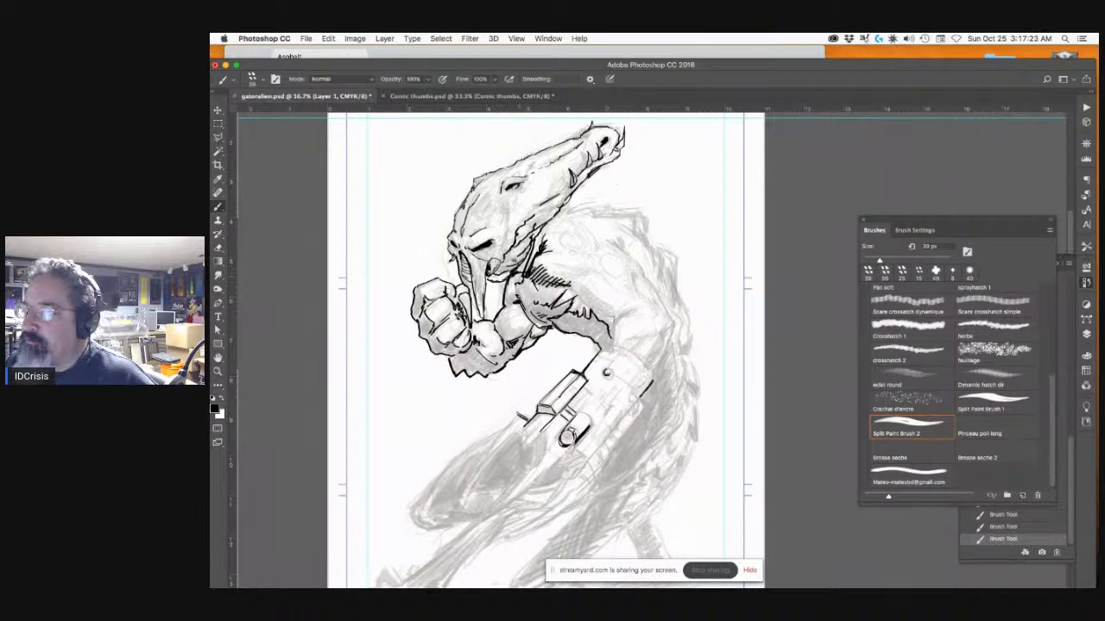
Step: Strengthen the forearm edge beside the tusk and hatch the shadowed outer side of the fist
left_click(423, 394)
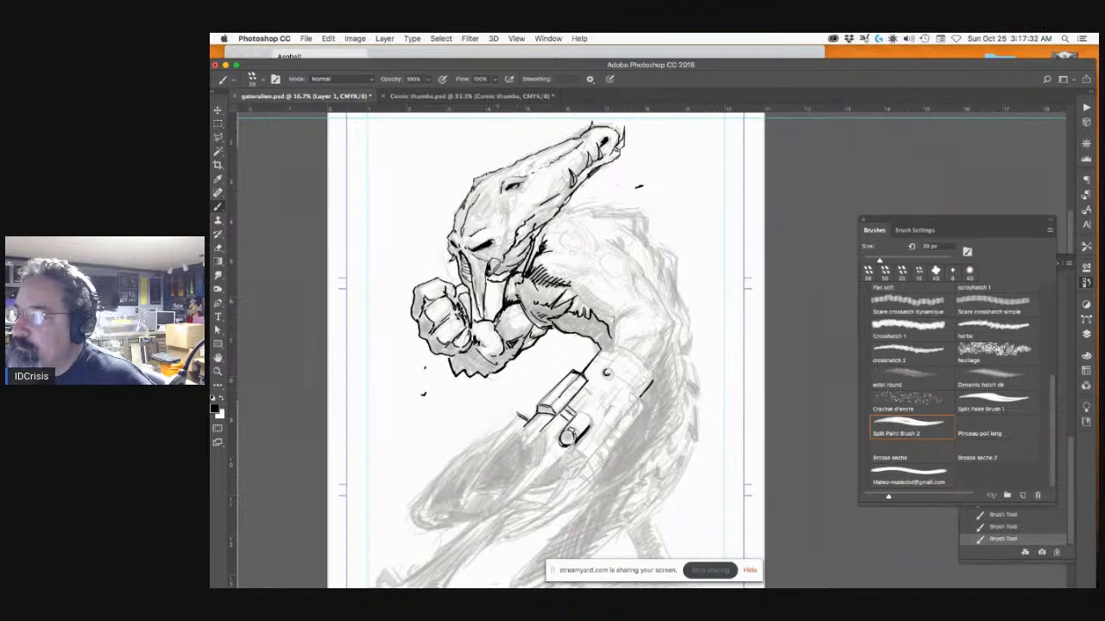
mouse_move(505, 314)
left_mouse_down()
mouse_move(495, 337)
mouse_move(516, 342)
left_mouse_up()
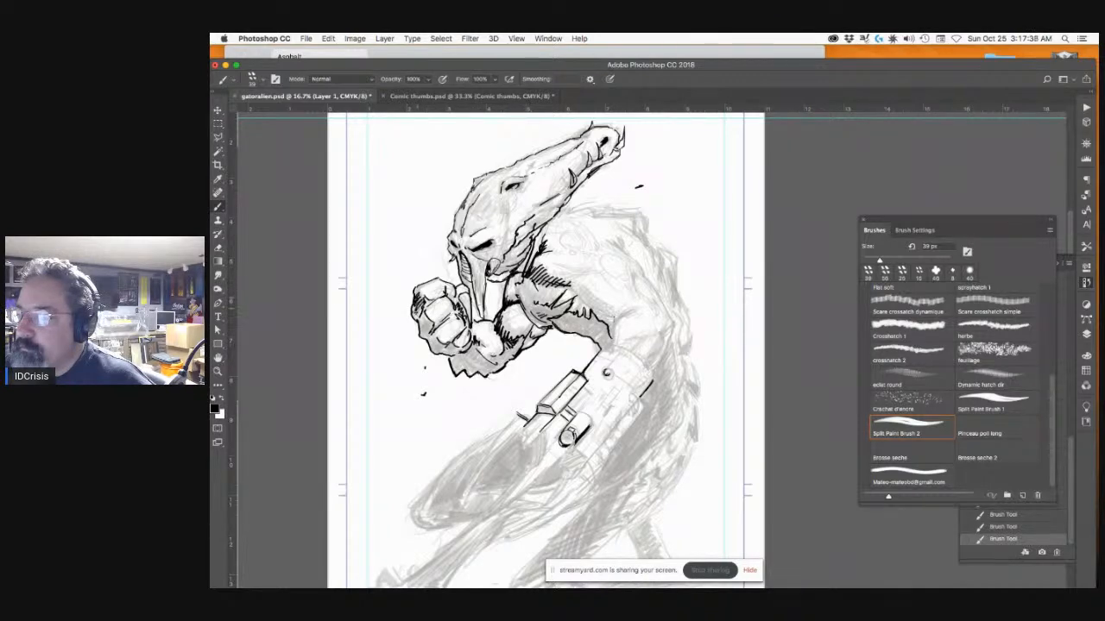
left_click_drag(426, 316, 422, 337)
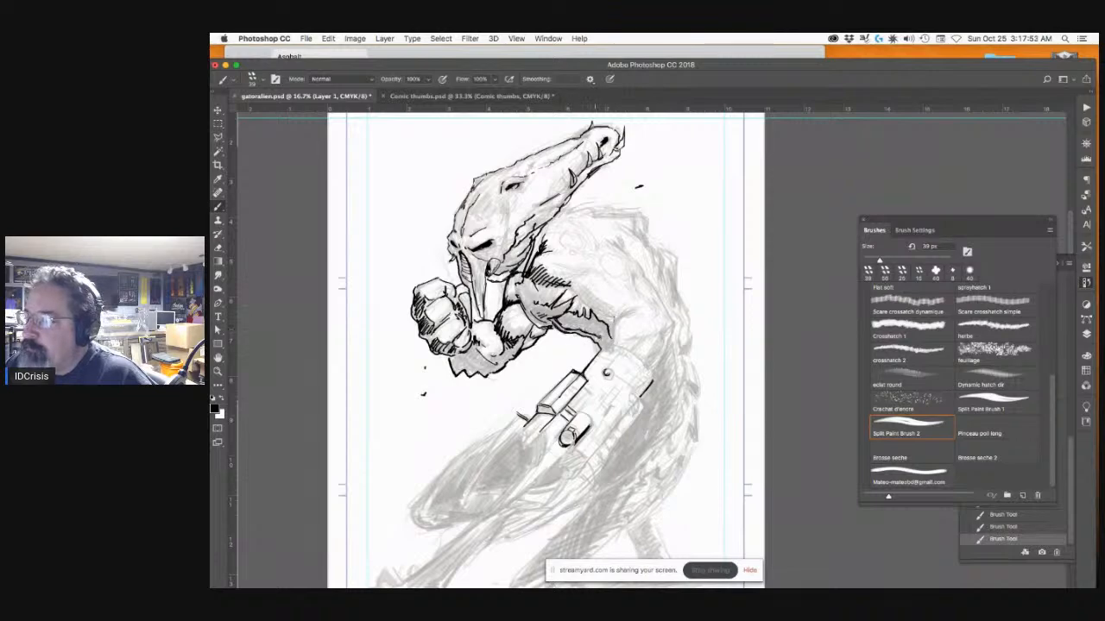
Step: Fill the upper arm's underside with dense black shading and ink the muscle contour above it towards the gear-bearing arm
mouse_move(569, 320)
left_mouse_down()
mouse_move(602, 337)
mouse_move(580, 318)
left_mouse_up()
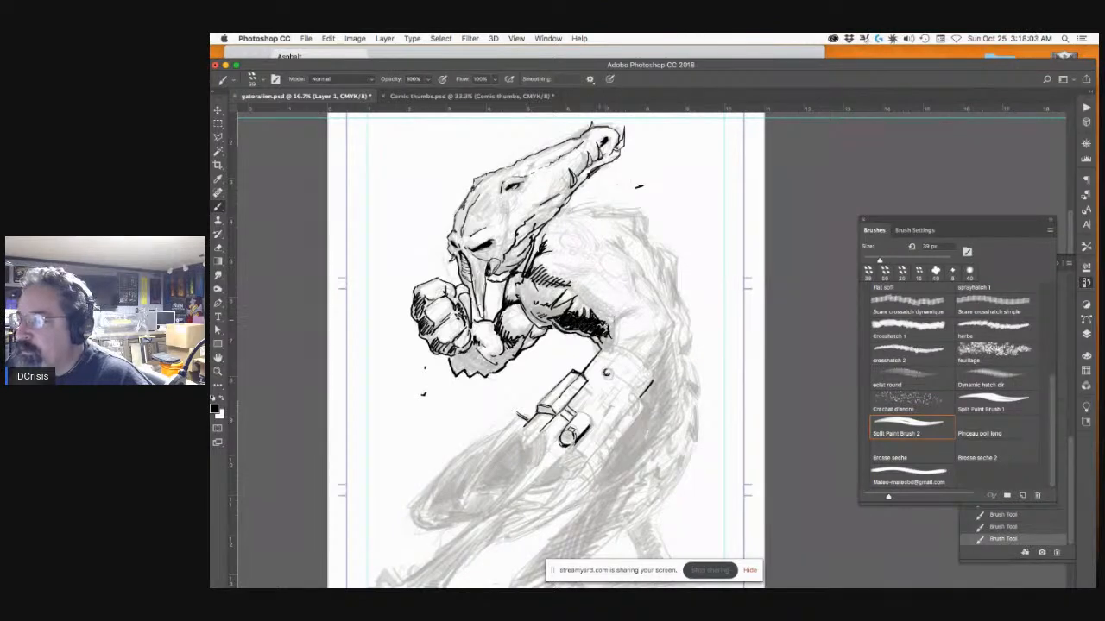
mouse_move(555, 280)
left_mouse_down()
mouse_move(585, 289)
mouse_move(580, 297)
left_mouse_up()
left_click_drag(577, 293, 613, 321)
mouse_move(578, 304)
left_mouse_down()
mouse_move(633, 311)
mouse_move(625, 315)
left_mouse_up()
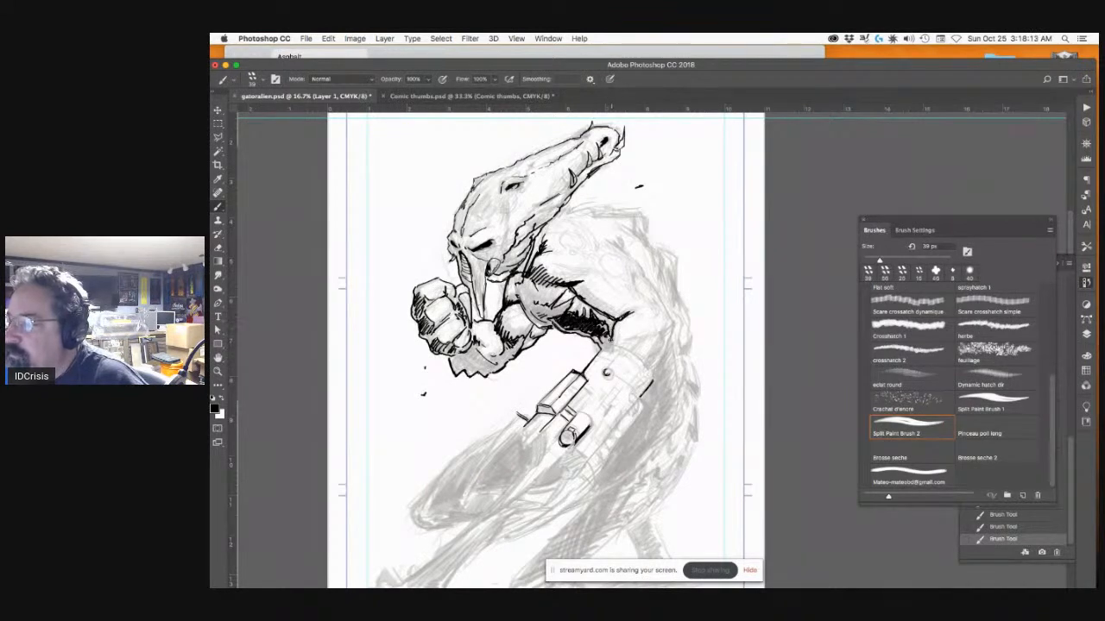
Step: Ink the elbow crease, the arm's rear contour and the curved upper edge of the gear strapped below it
left_click_drag(664, 326, 669, 334)
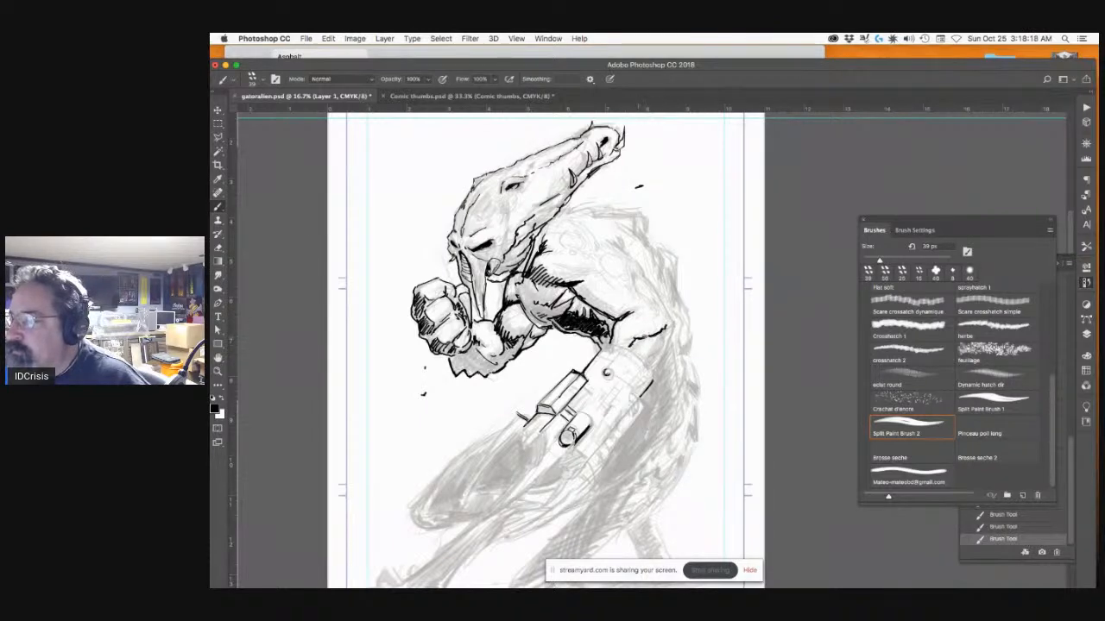
left_click_drag(662, 333, 647, 359)
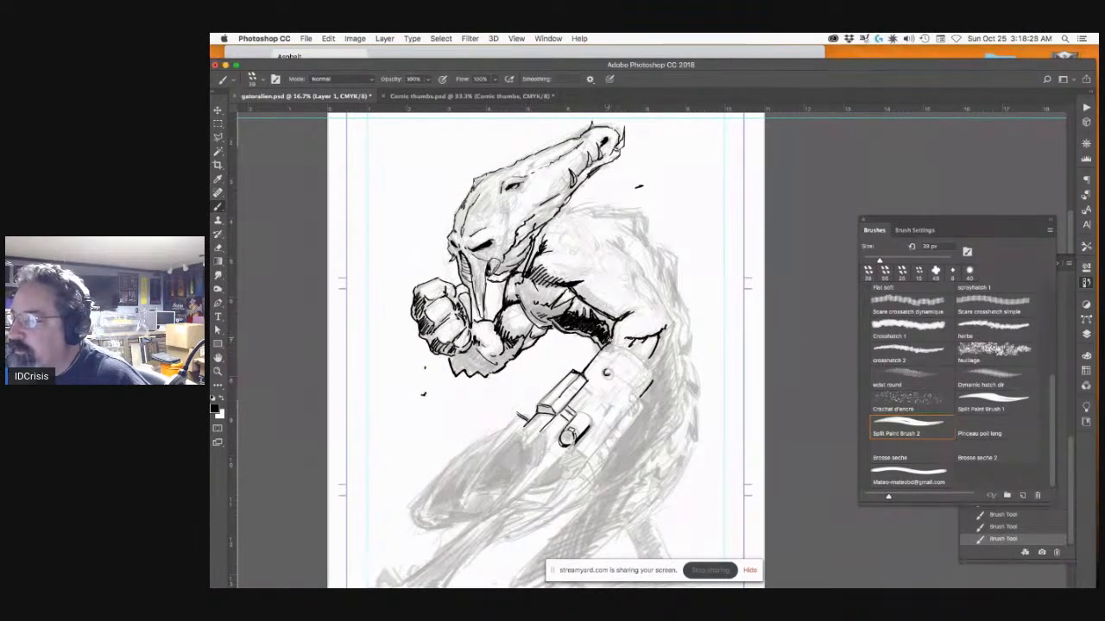
mouse_move(630, 346)
left_mouse_down()
mouse_move(608, 355)
mouse_move(639, 354)
mouse_move(658, 378)
left_mouse_up()
left_click_drag(677, 326, 656, 369)
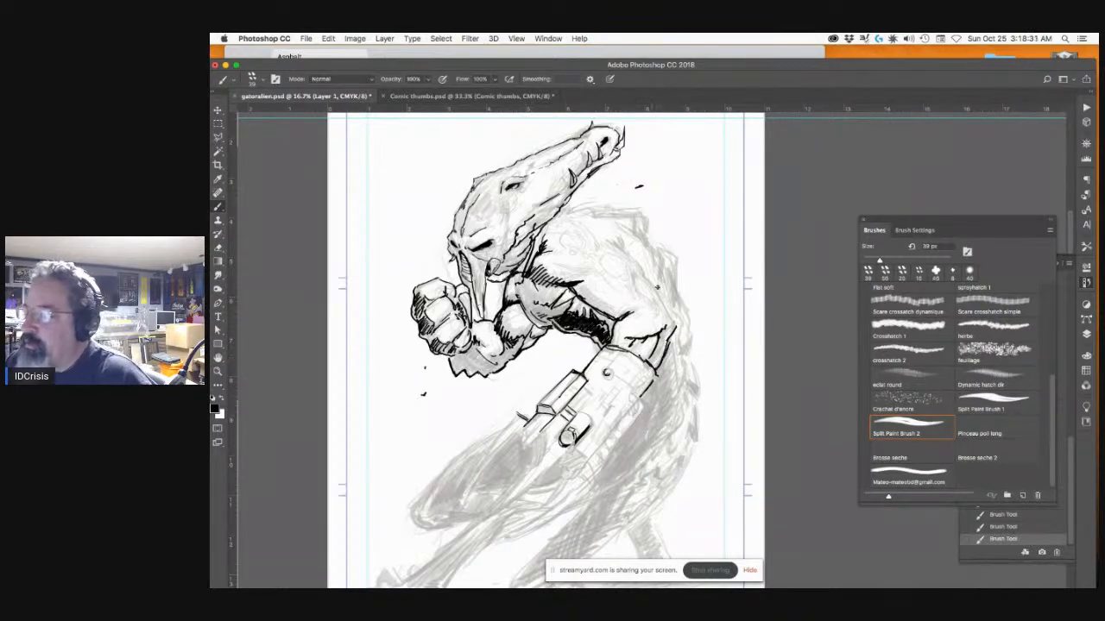
Step: Try inking a round knob above the elbow with a curved cable joining it to the gear's round fitting
left_click_drag(641, 309, 645, 311)
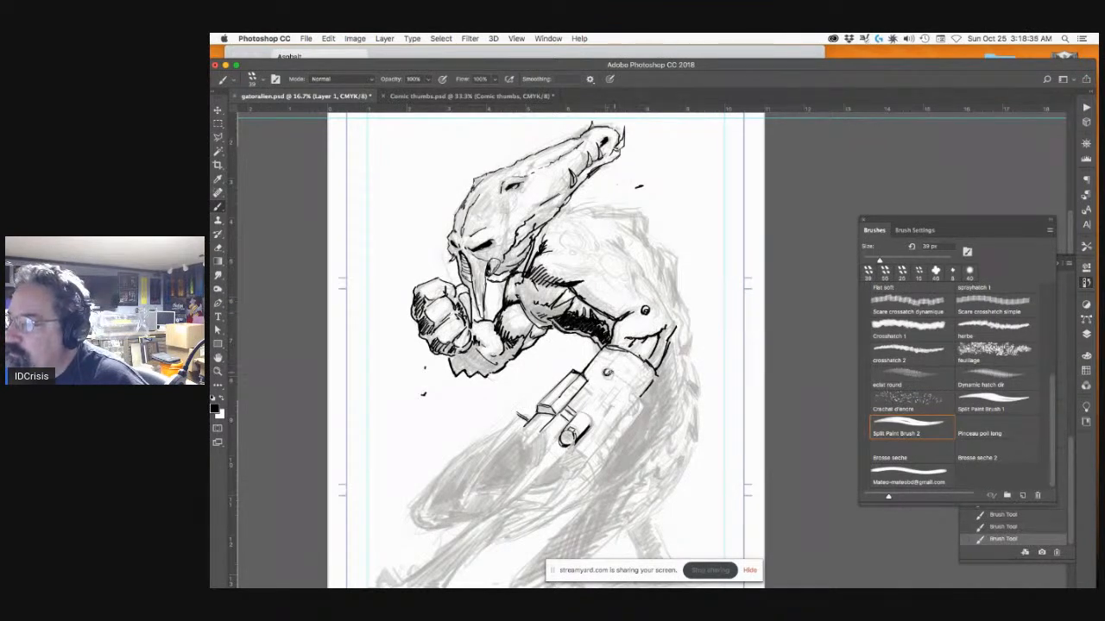
mouse_move(608, 371)
left_mouse_down()
mouse_move(633, 357)
mouse_move(646, 313)
left_mouse_up()
mouse_move(608, 372)
left_mouse_down()
mouse_move(625, 373)
mouse_move(644, 336)
mouse_move(630, 363)
mouse_move(604, 372)
left_mouse_up()
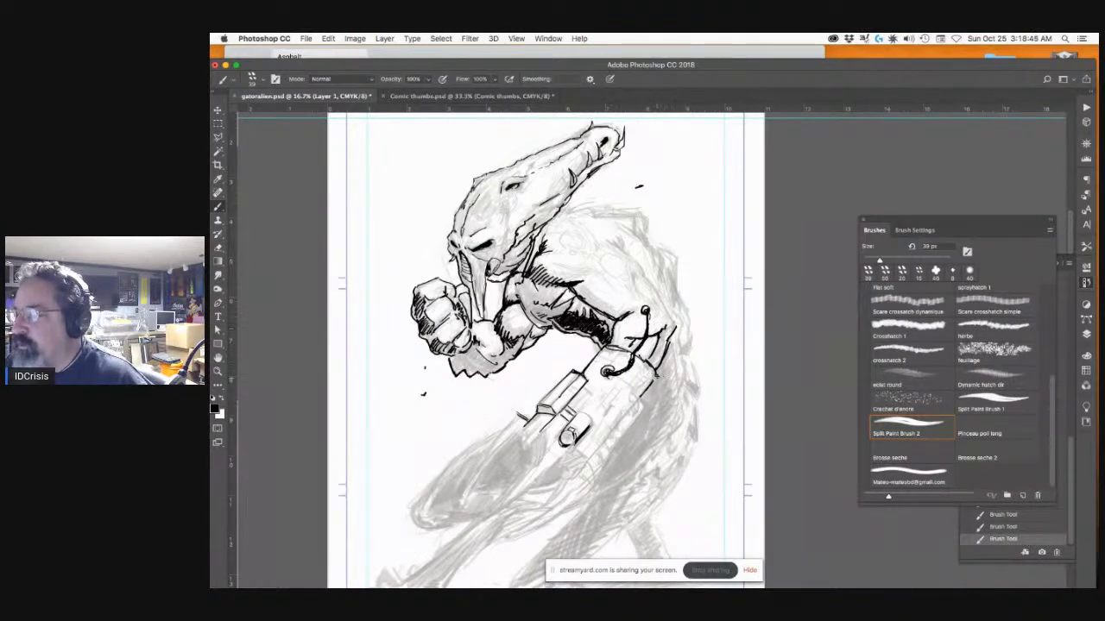
Step: Try inking small mechanical details on the gear's rear edge and solid black shading on the arm just above it
left_click_drag(643, 366, 634, 376)
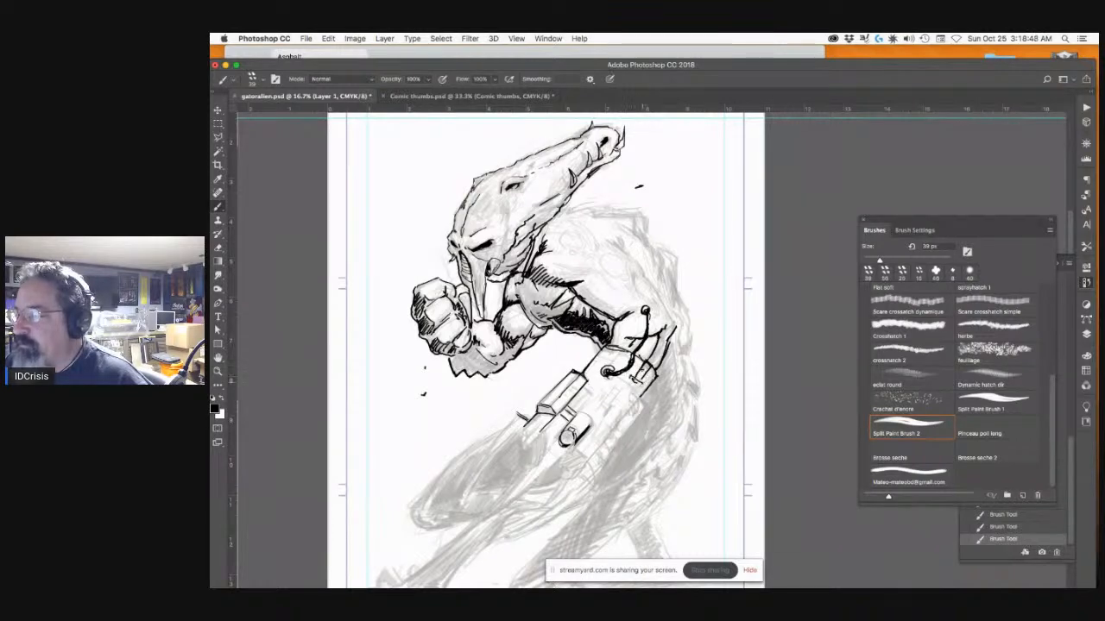
left_click_drag(649, 381, 630, 402)
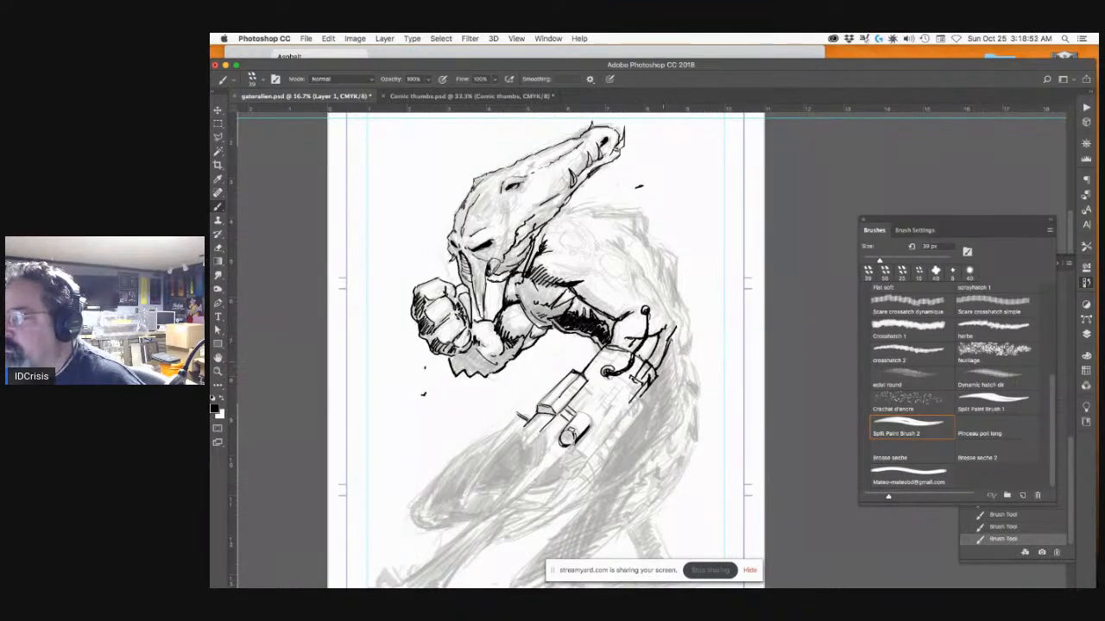
mouse_move(669, 339)
left_mouse_down()
mouse_move(662, 352)
mouse_move(658, 338)
mouse_move(654, 369)
mouse_move(648, 363)
left_mouse_up()
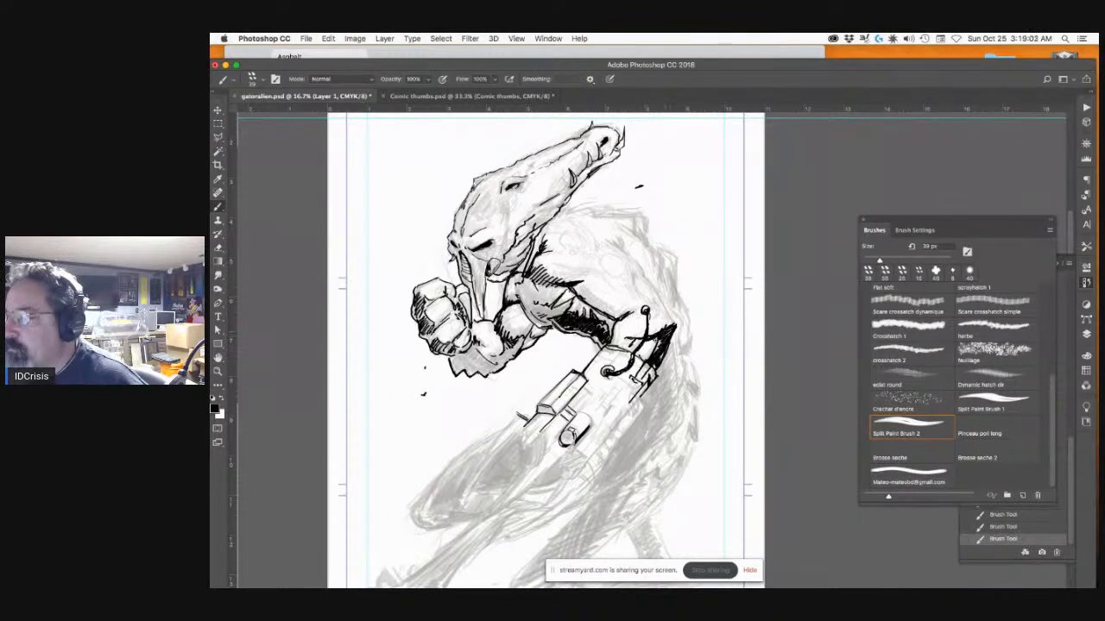
left_click_drag(645, 346, 638, 357)
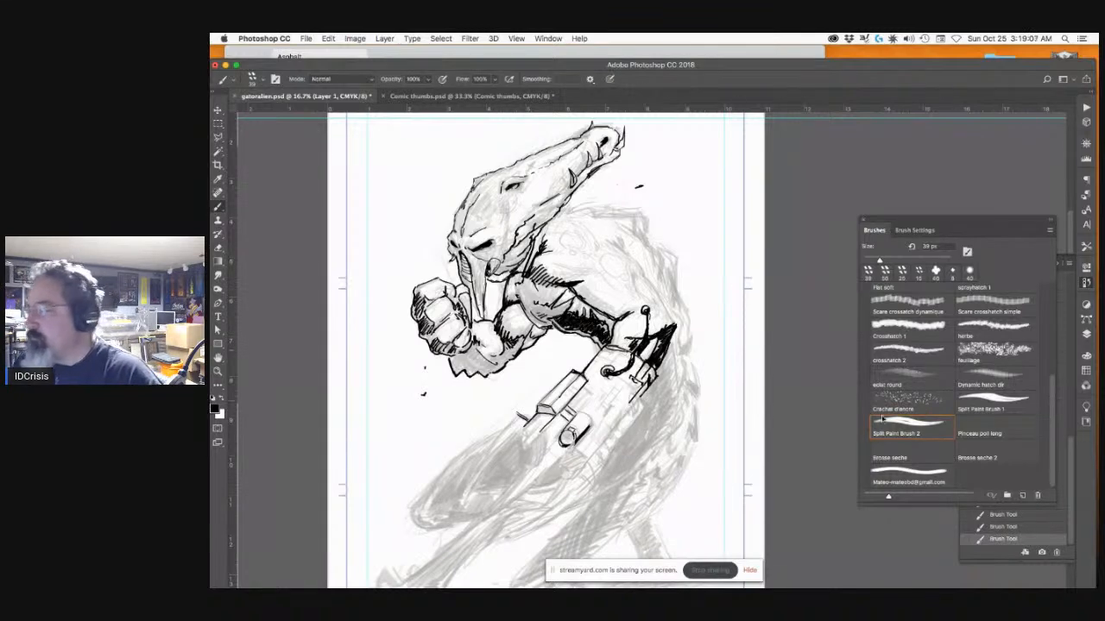
Step: Step back through the history to the state before the knob, cable and rear gear details were inked
left_click(1029, 516)
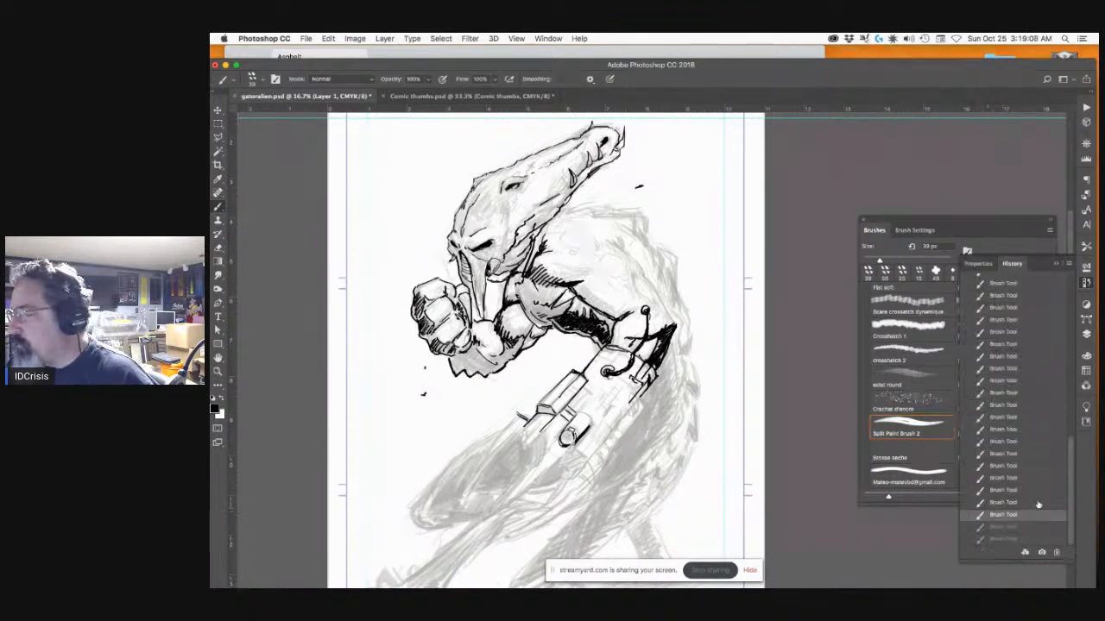
left_click(1032, 454)
left_click(1032, 405)
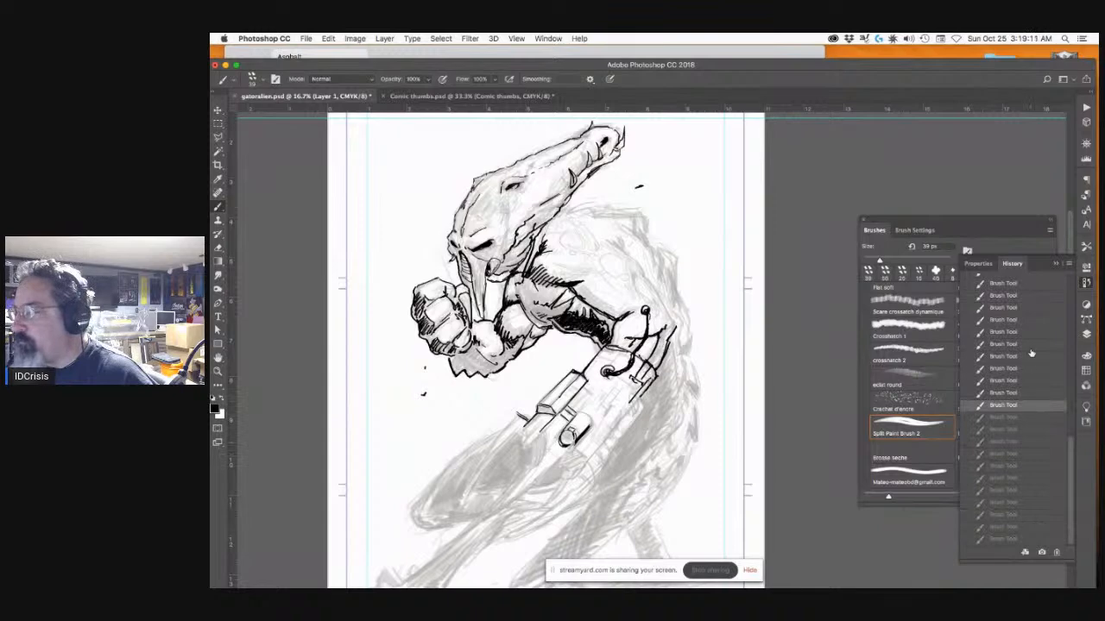
left_click(1034, 344)
left_click(1023, 294)
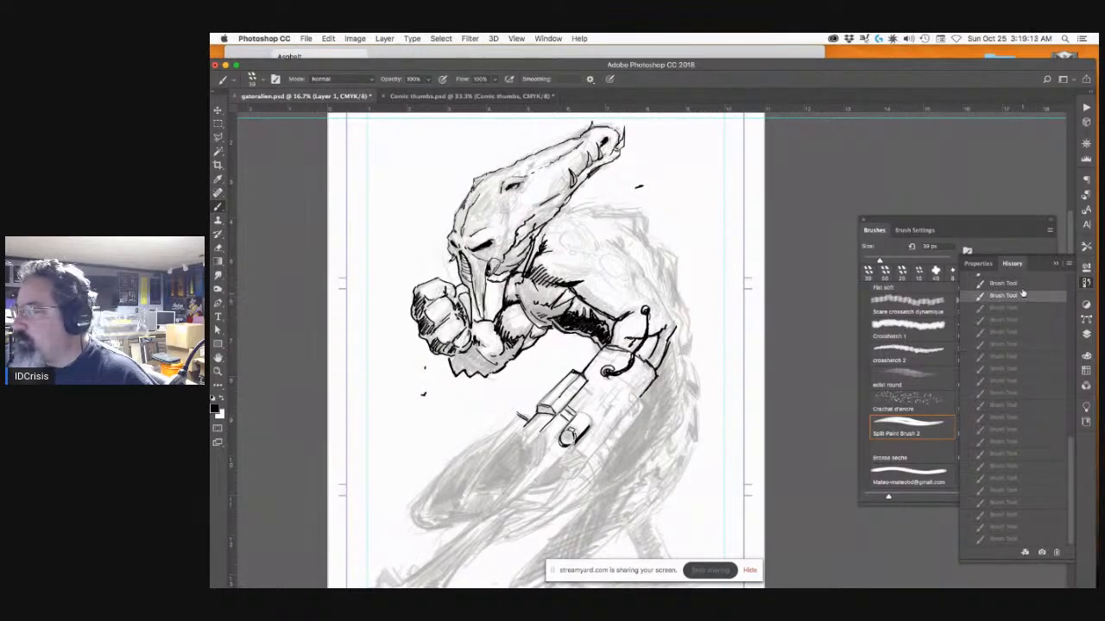
left_click(1027, 283)
left_click(1069, 292)
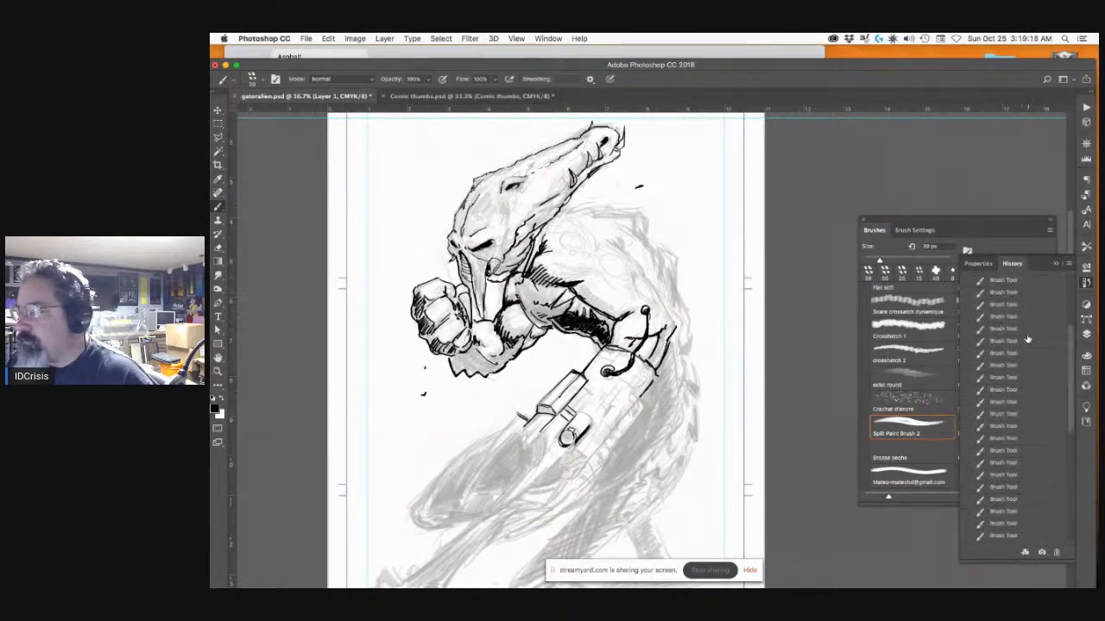
left_click(1029, 341)
left_click(1027, 391)
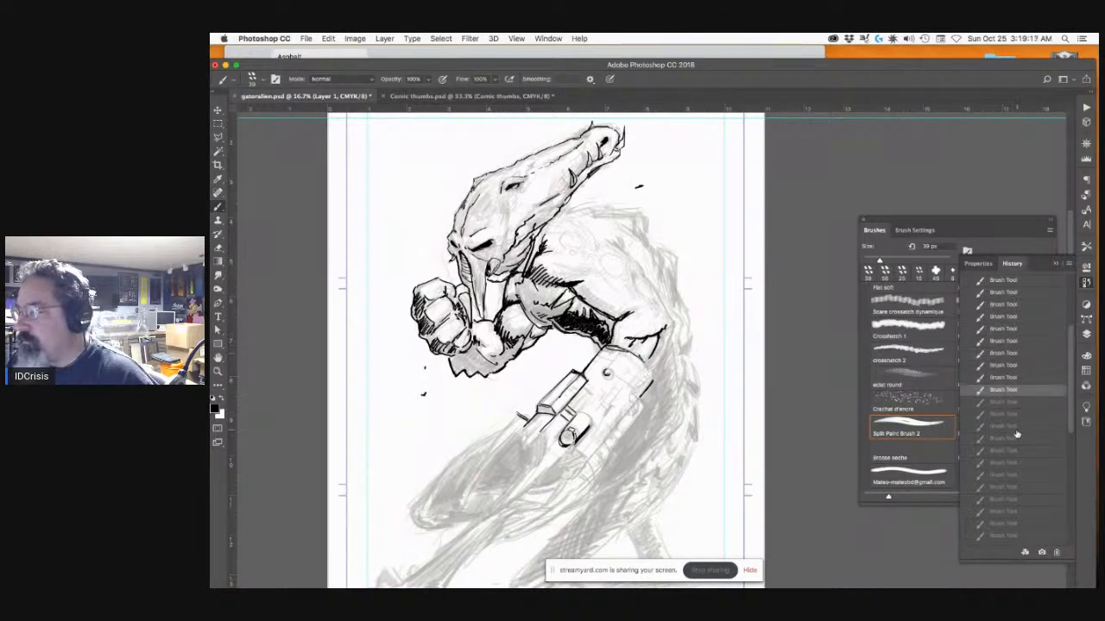
left_click(1017, 433)
left_click(1018, 476)
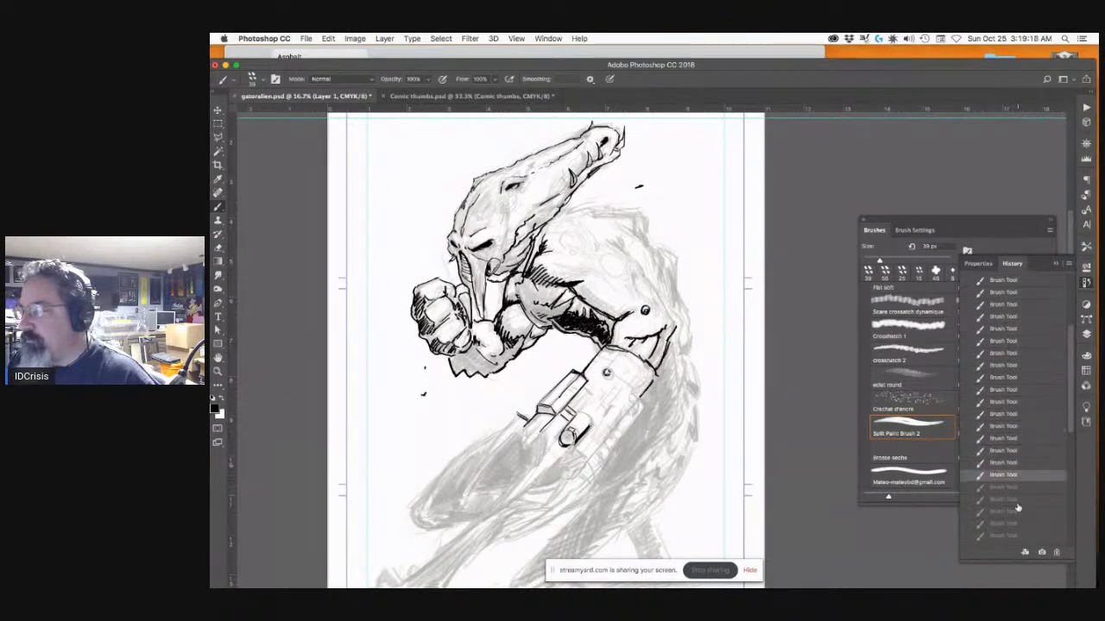
left_click(1020, 452)
left_click(1021, 438)
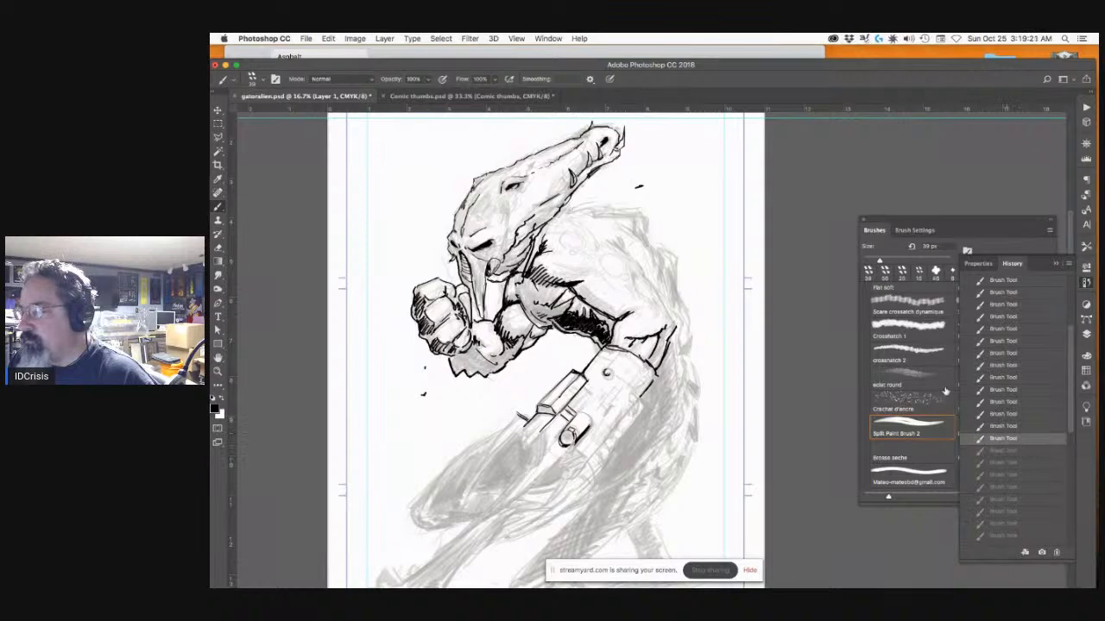
Step: Ink dark hatching beneath the elbow and paired detail lines along the rear edge of the strapped-on gear
left_click_drag(641, 358, 654, 356)
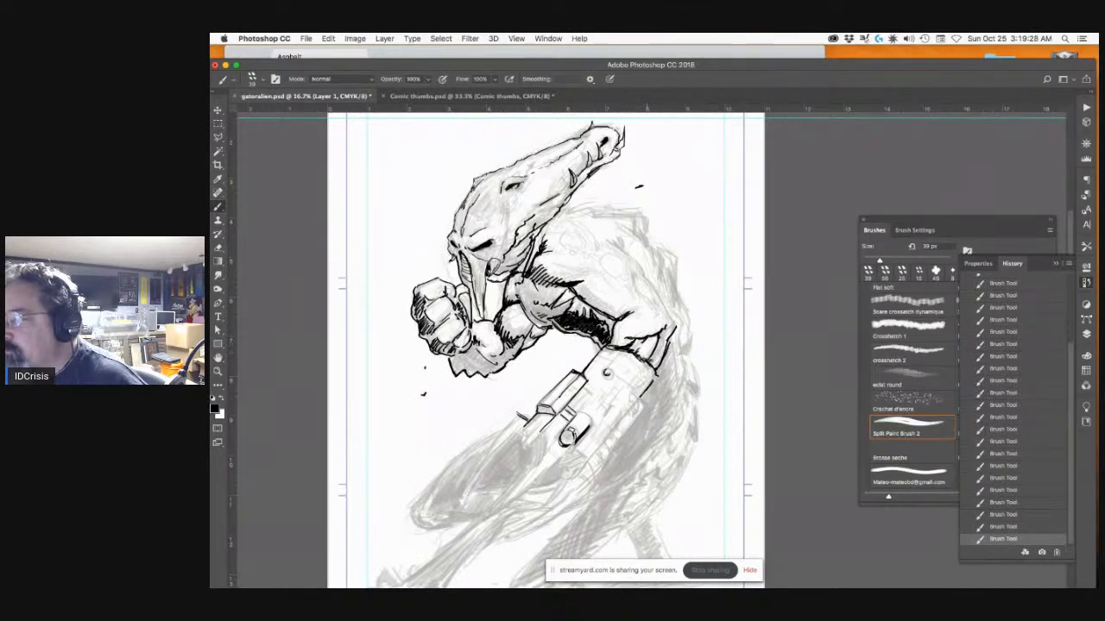
left_click_drag(658, 348, 663, 344)
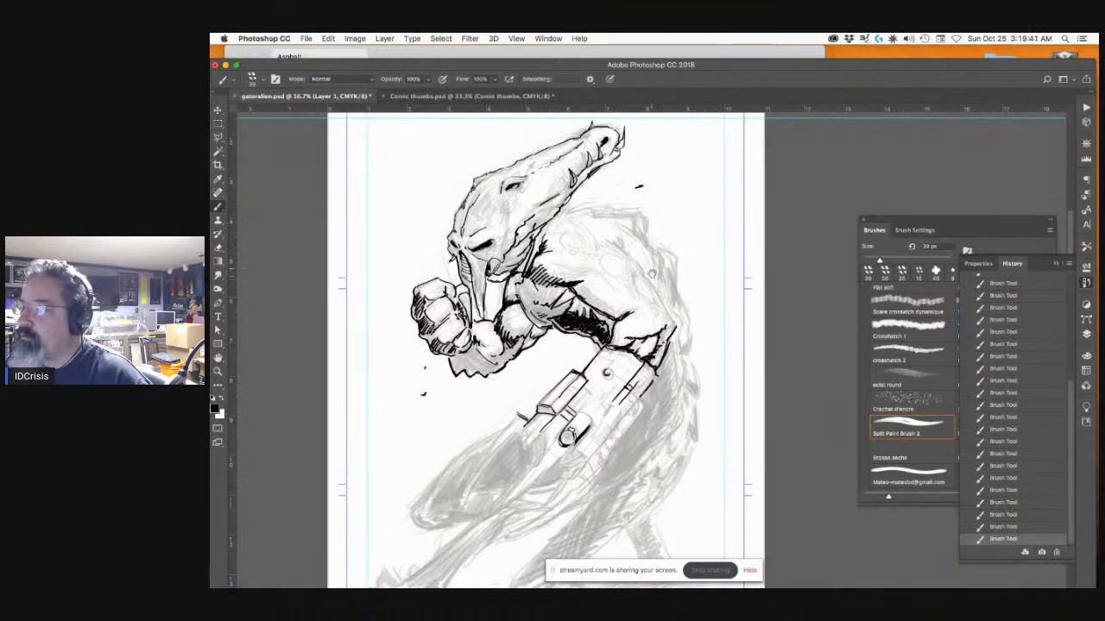
Step: Ink the outer contour of the shoulder and upper arm with broken strokes, following the sketch down toward the elbow
key("super+equal")
key("super+equal")
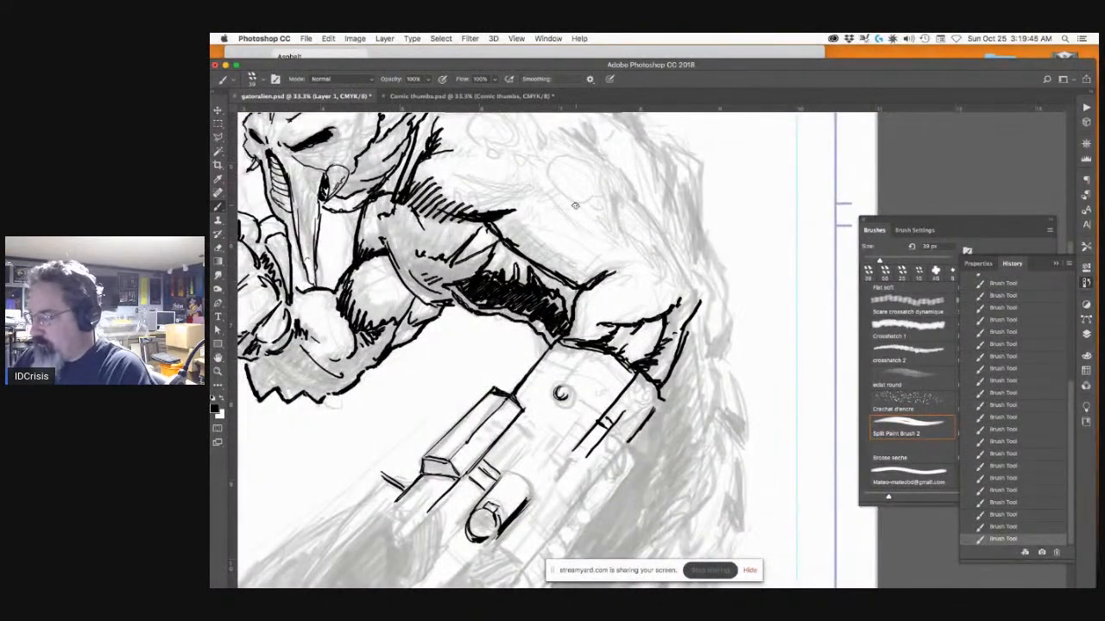
scroll(682, 242, "up", 1)
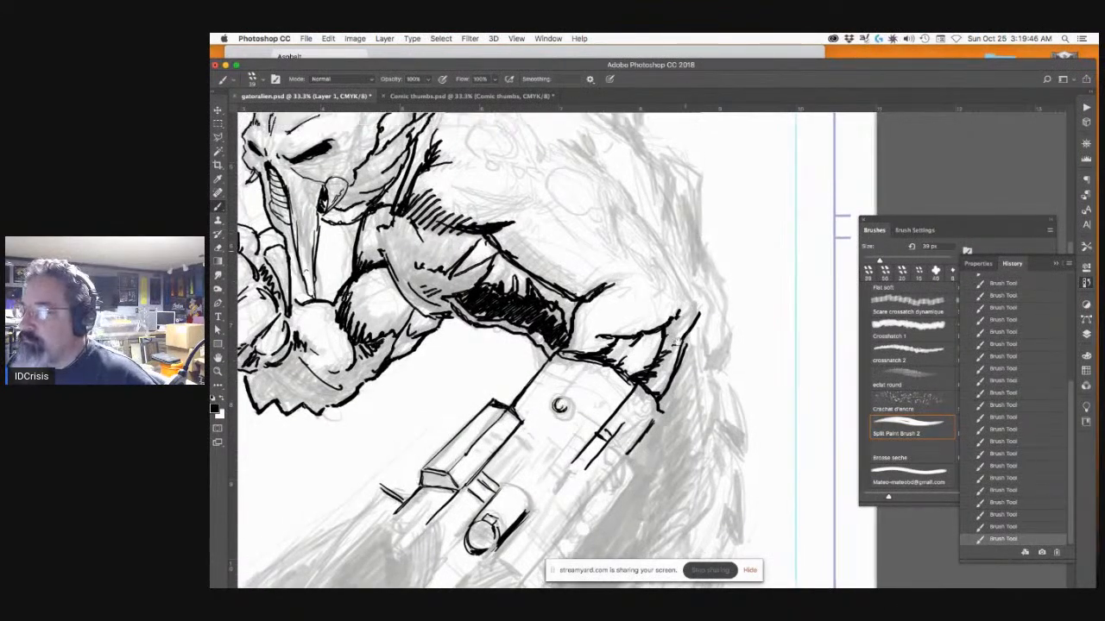
scroll(677, 343, "up", 4)
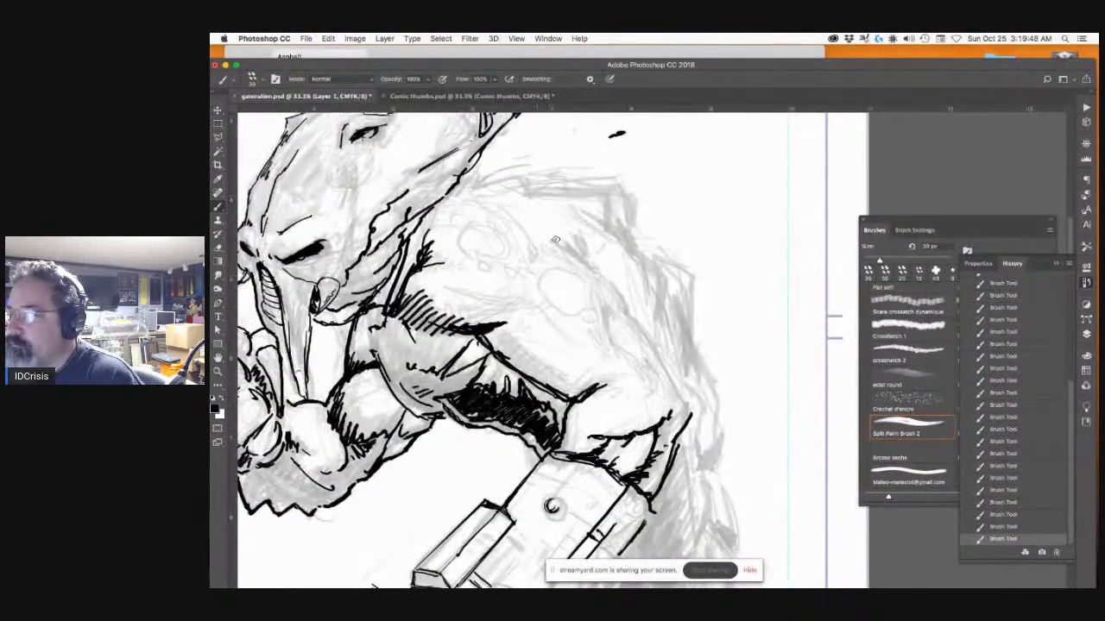
left_click_drag(523, 221, 625, 300)
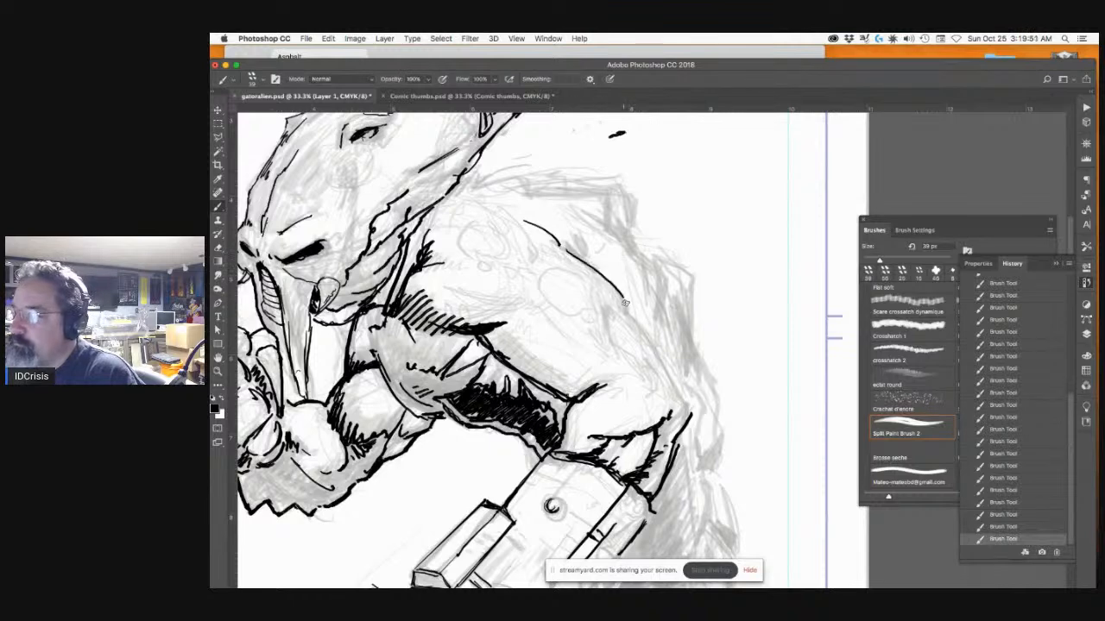
left_click_drag(611, 305, 635, 320)
Step: Try inking a heavy outer contour from the upper arm to the elbow, and step back two history states
left_click(685, 411, "shift")
left_click_drag(649, 330, 687, 411)
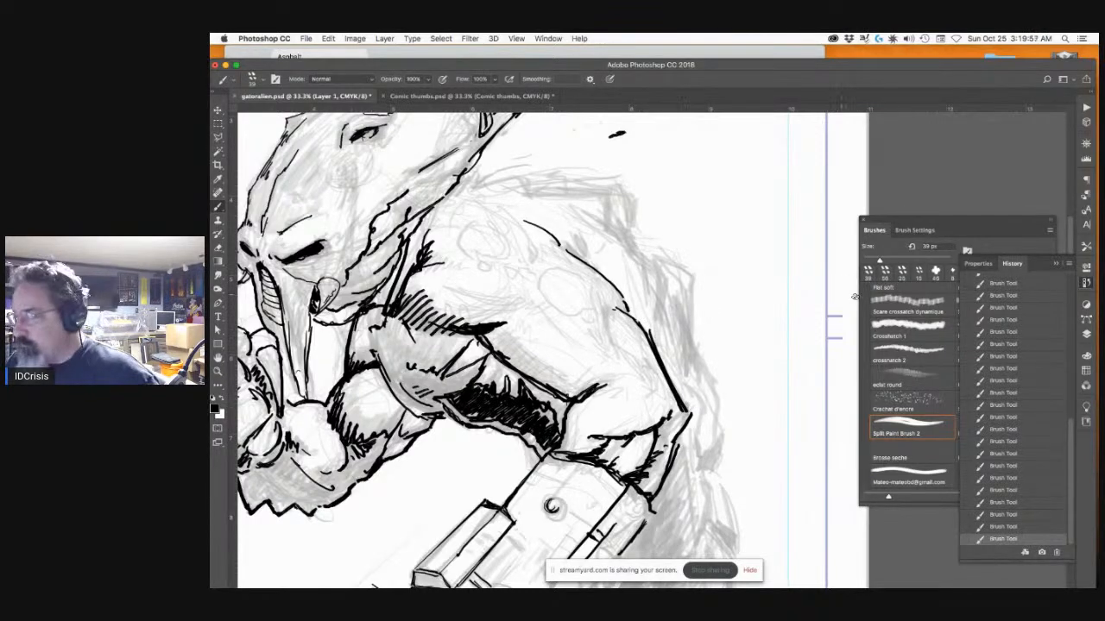
left_click(1005, 515)
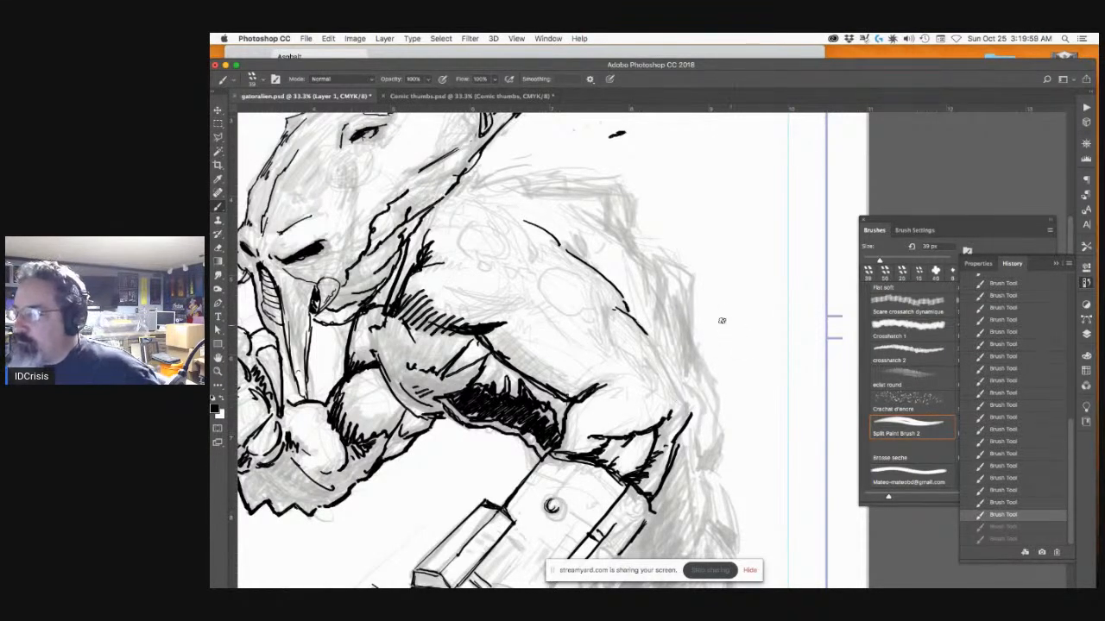
Step: Ink the outer contour down to the elbow's point and add a muscle line and dark hatching along the upper arm's underside
left_click_drag(642, 331, 688, 403)
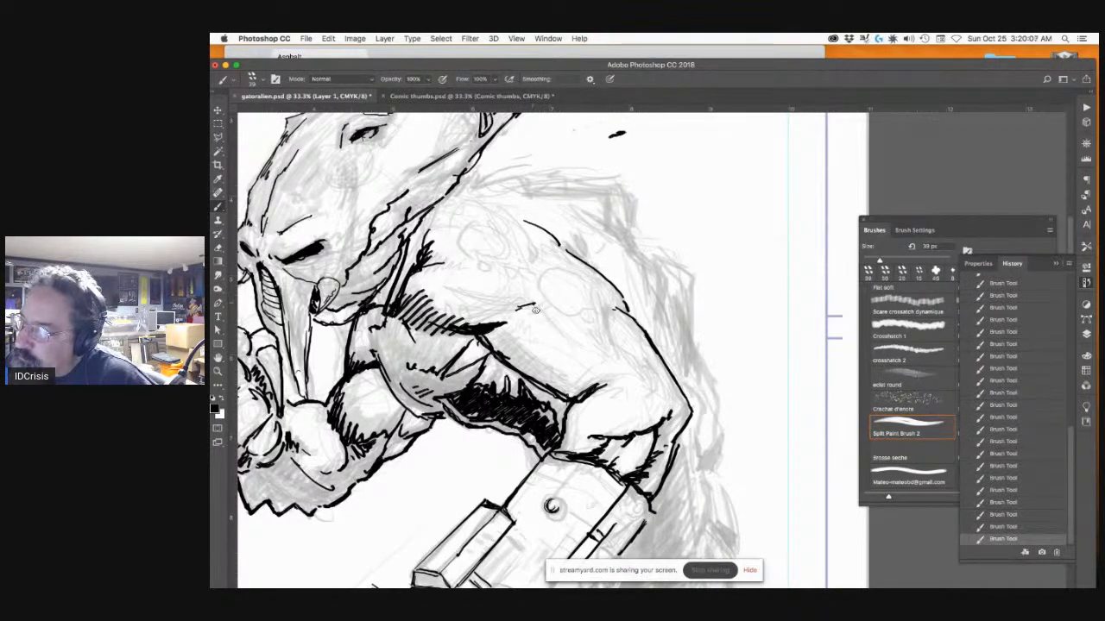
left_click_drag(522, 306, 584, 358)
left_click_drag(505, 332, 554, 380)
mouse_move(502, 334)
left_mouse_down()
mouse_move(499, 355)
mouse_move(558, 390)
left_mouse_up()
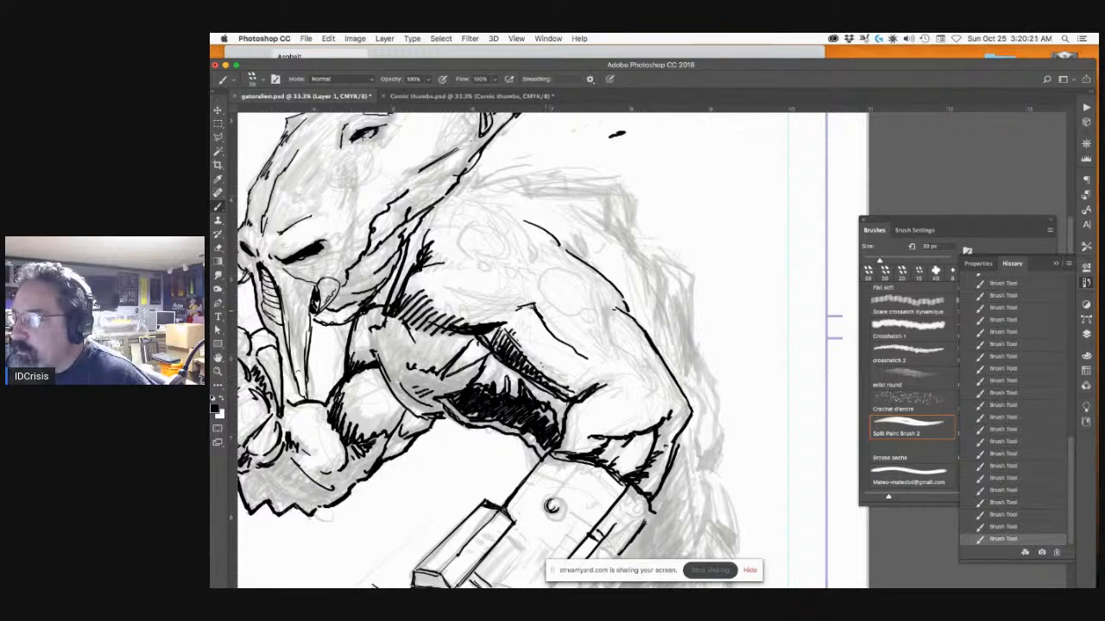
Step: Shade the shoulder muscle's lower edge with dark hatching and add short crease strokes along the upper arm and its outer contour
mouse_move(517, 302)
left_mouse_down()
mouse_move(546, 318)
mouse_move(497, 320)
mouse_move(462, 293)
left_mouse_up()
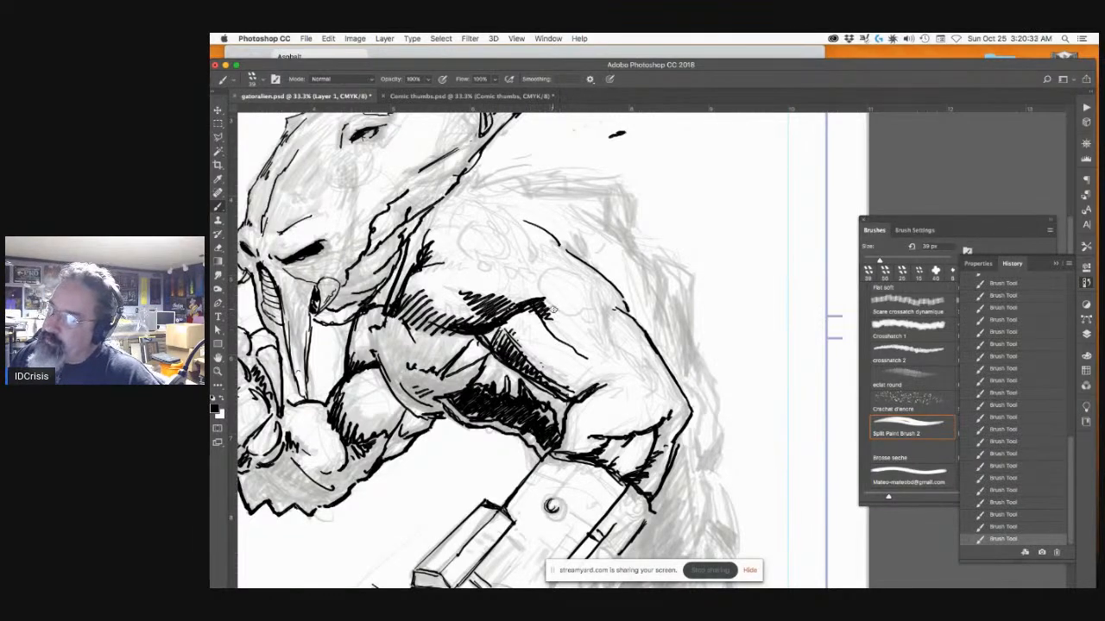
left_click_drag(577, 345, 600, 362)
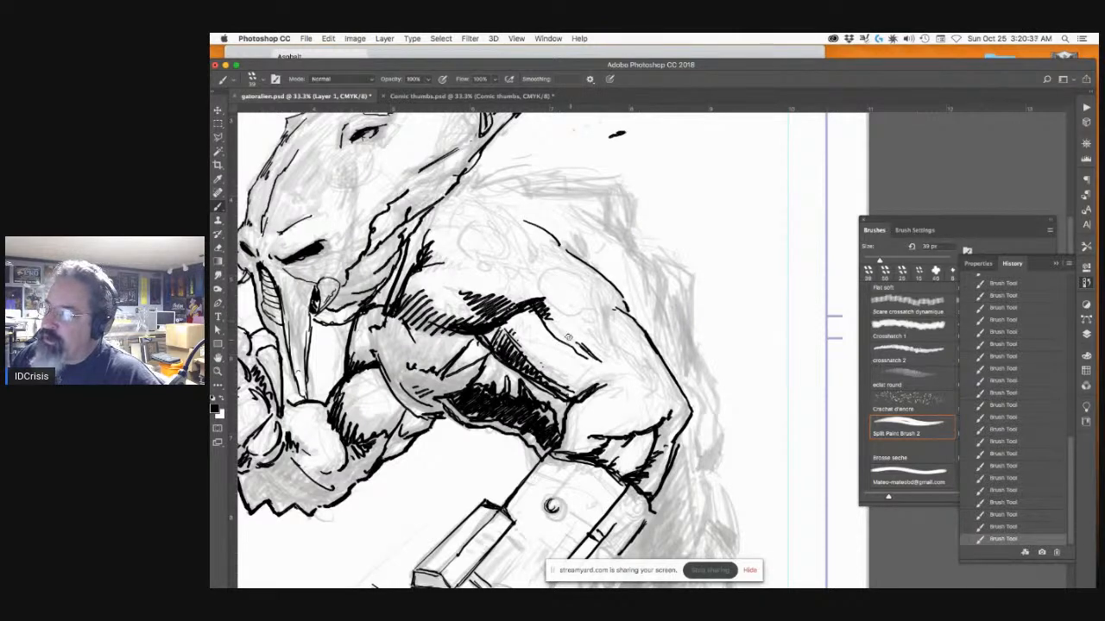
left_click_drag(586, 350, 596, 361)
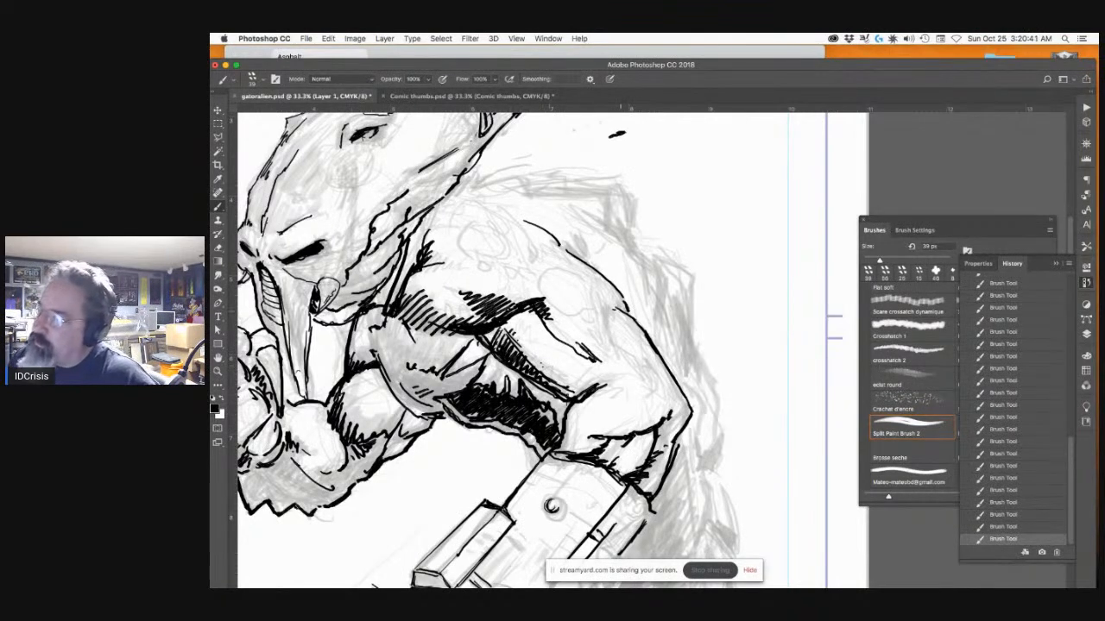
mouse_move(604, 295)
left_mouse_down()
mouse_move(629, 341)
mouse_move(615, 325)
mouse_move(614, 337)
mouse_move(628, 407)
left_mouse_up()
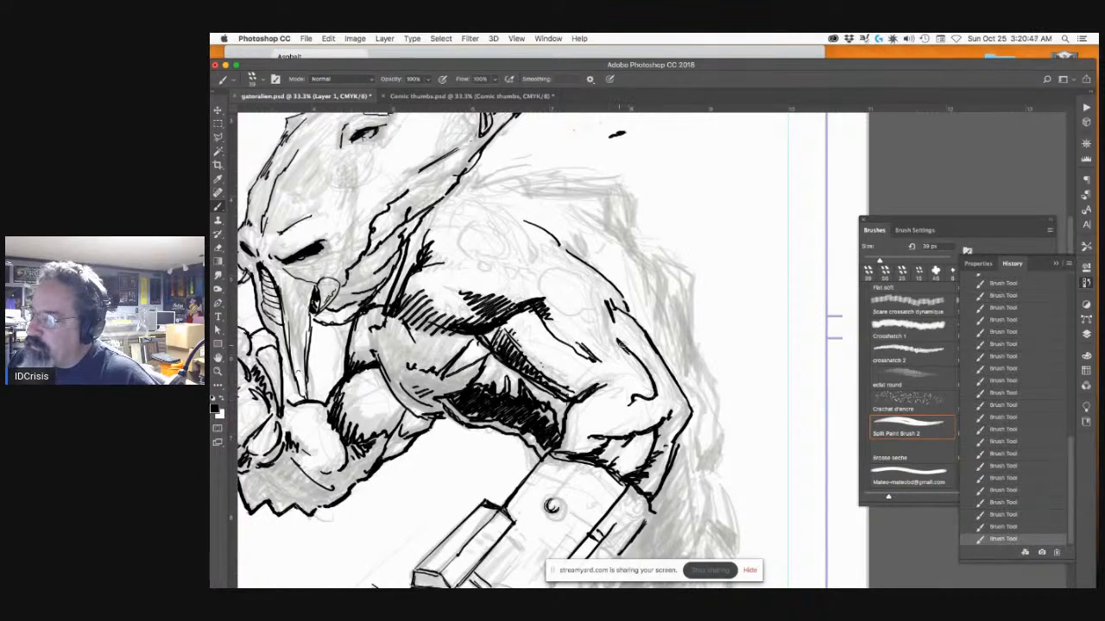
Step: Try inking curved muscle lines and dark strokes across the inside of the elbow
left_click_drag(607, 380, 621, 379)
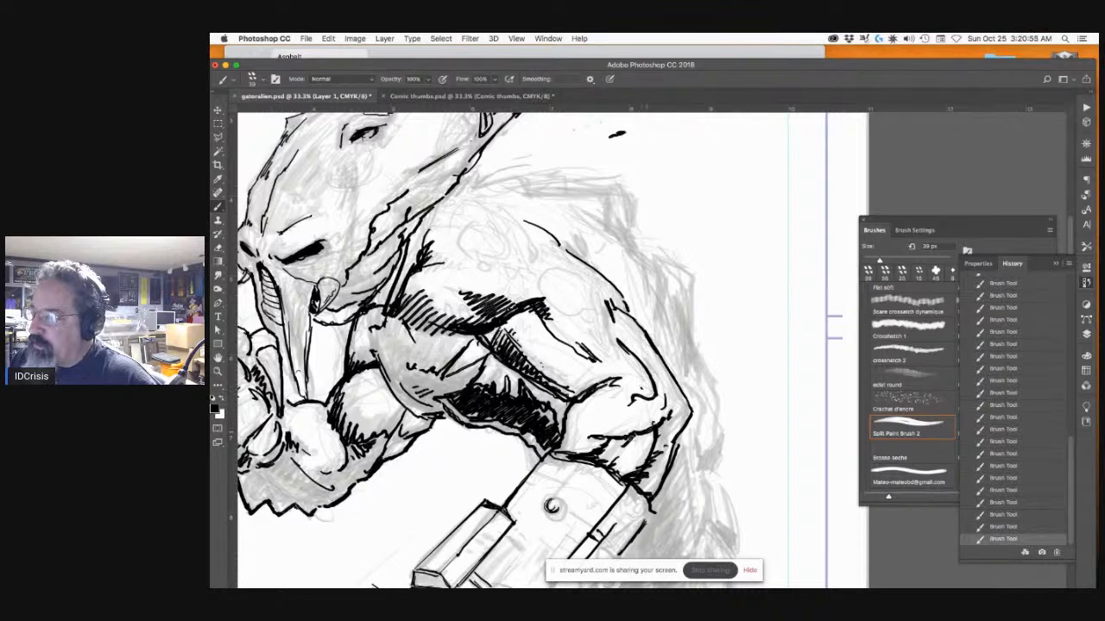
left_click_drag(652, 399, 596, 420)
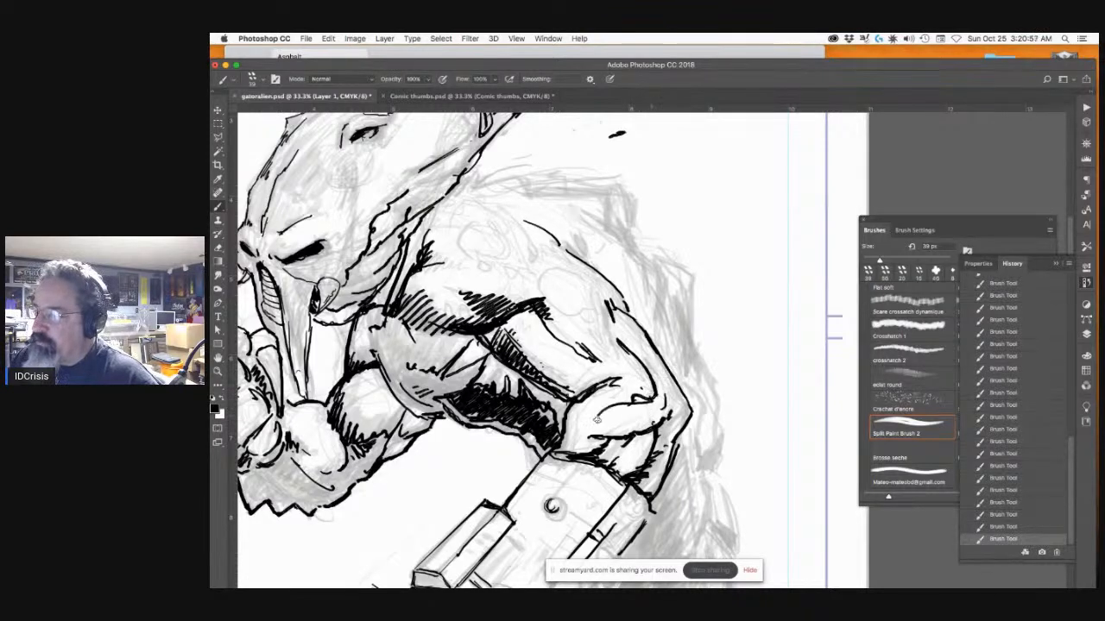
left_click_drag(649, 395, 599, 441)
left_click_drag(650, 416, 639, 432)
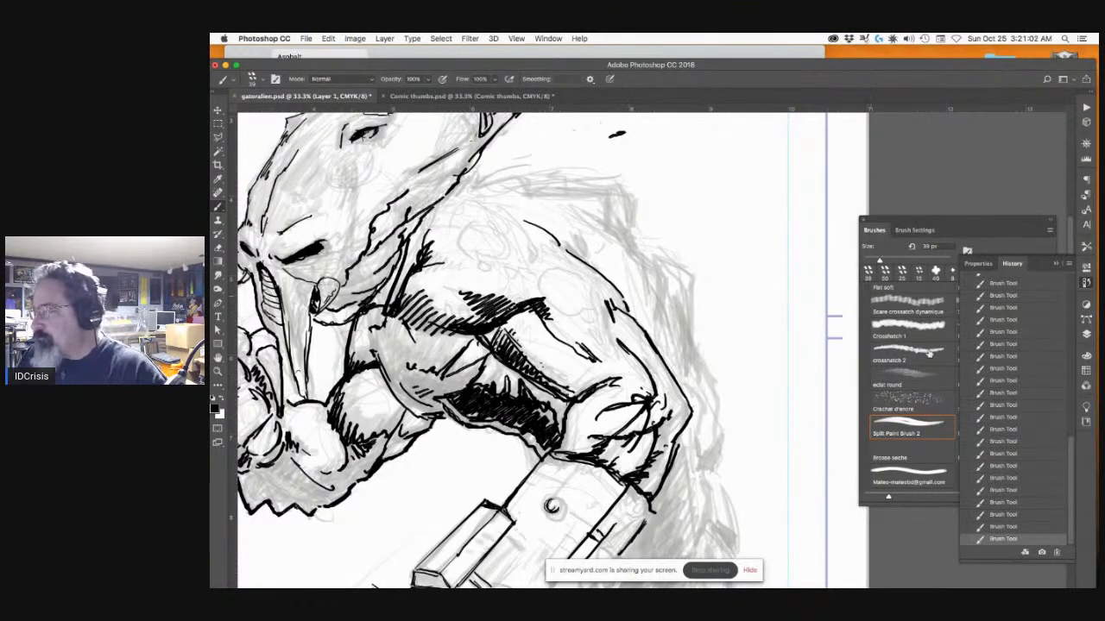
Step: Step back through the history to the state before the curved inner elbow lines were inked
left_click(1018, 489)
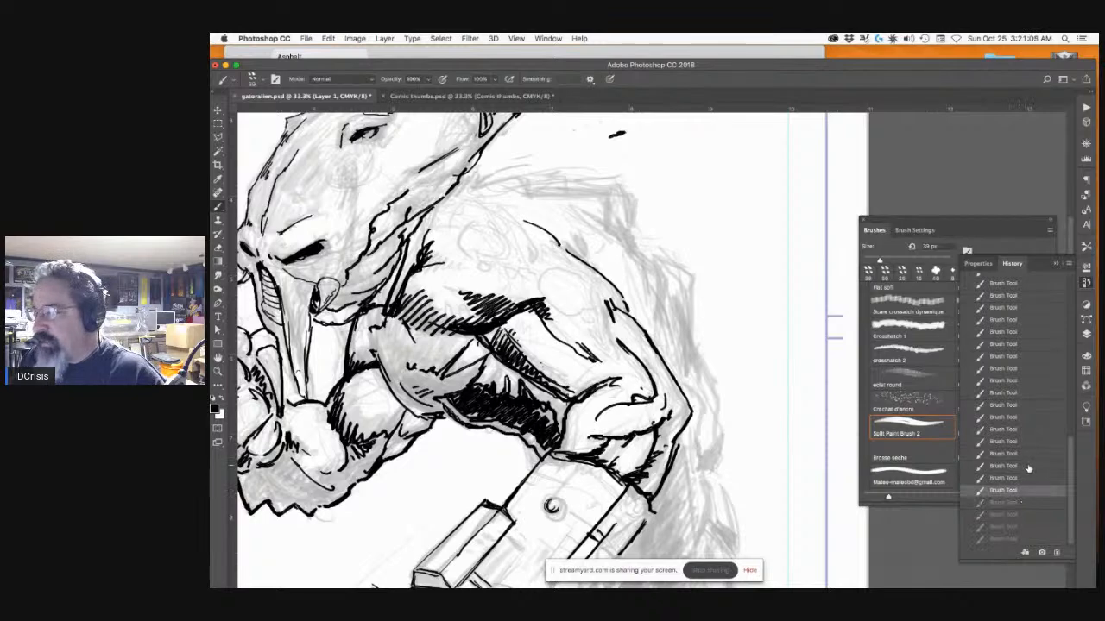
left_click(1028, 467)
left_click(1029, 441)
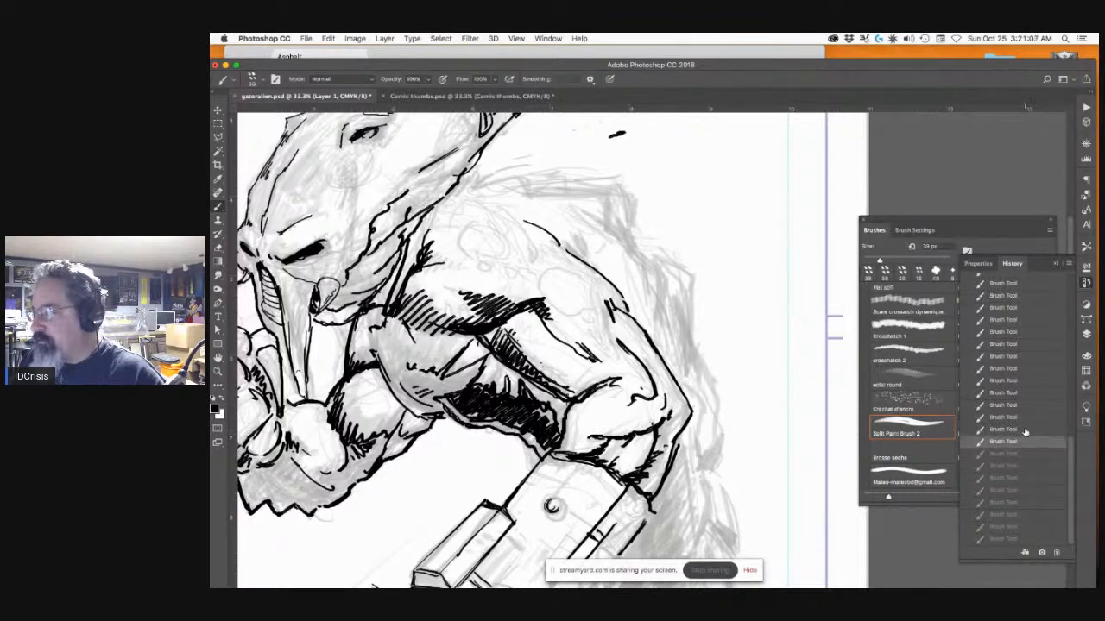
left_click(1026, 429)
left_click(1024, 405)
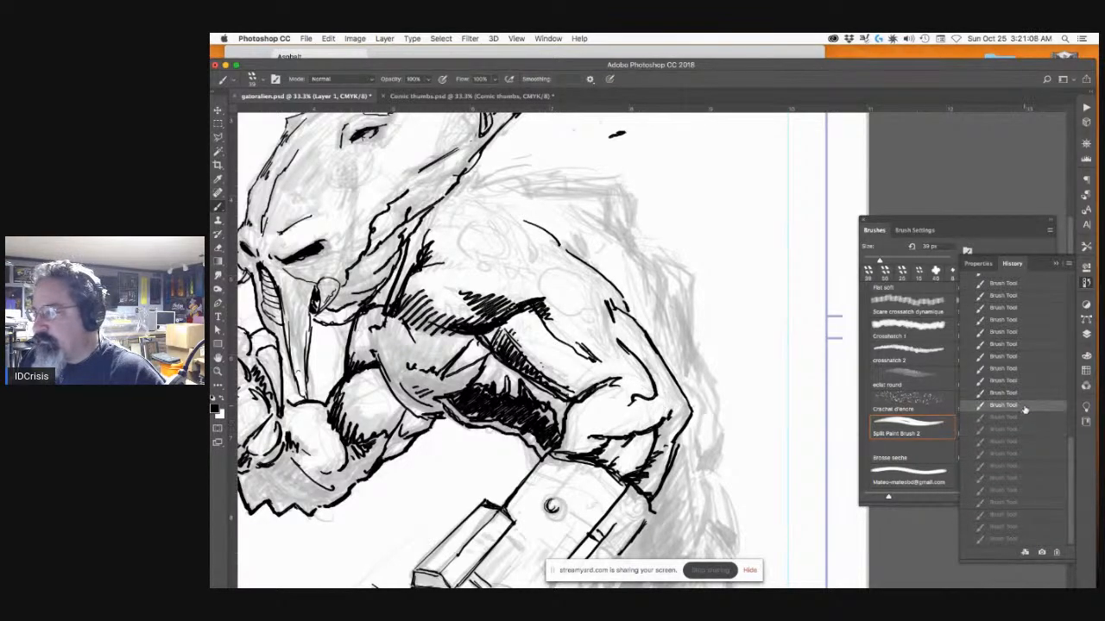
left_click(1022, 393)
left_click(1020, 380)
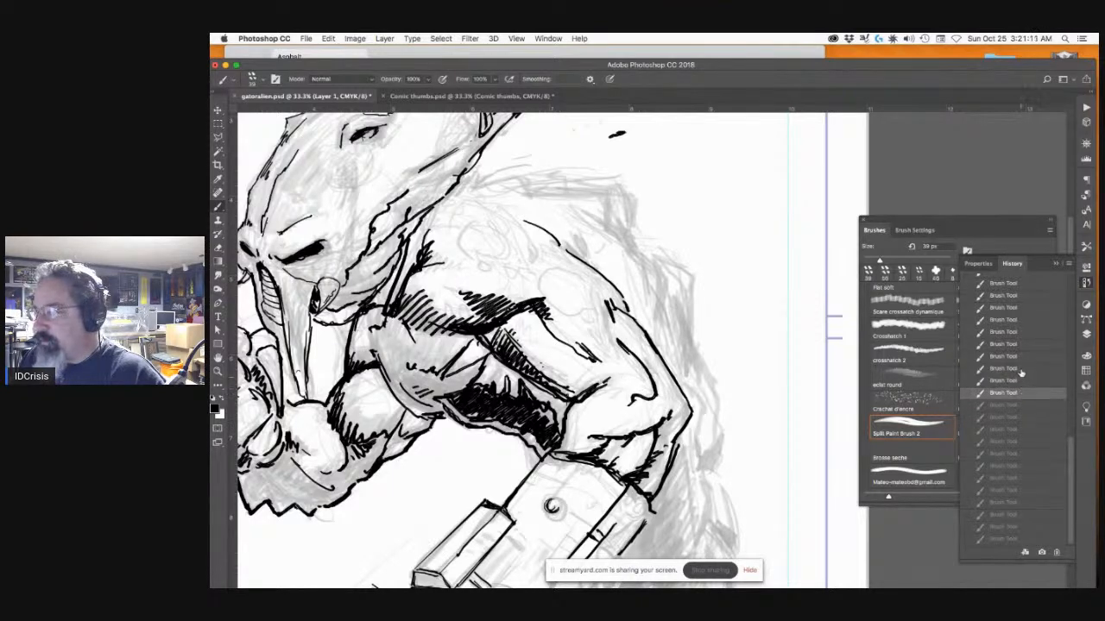
left_click(1016, 368)
left_click(1017, 345)
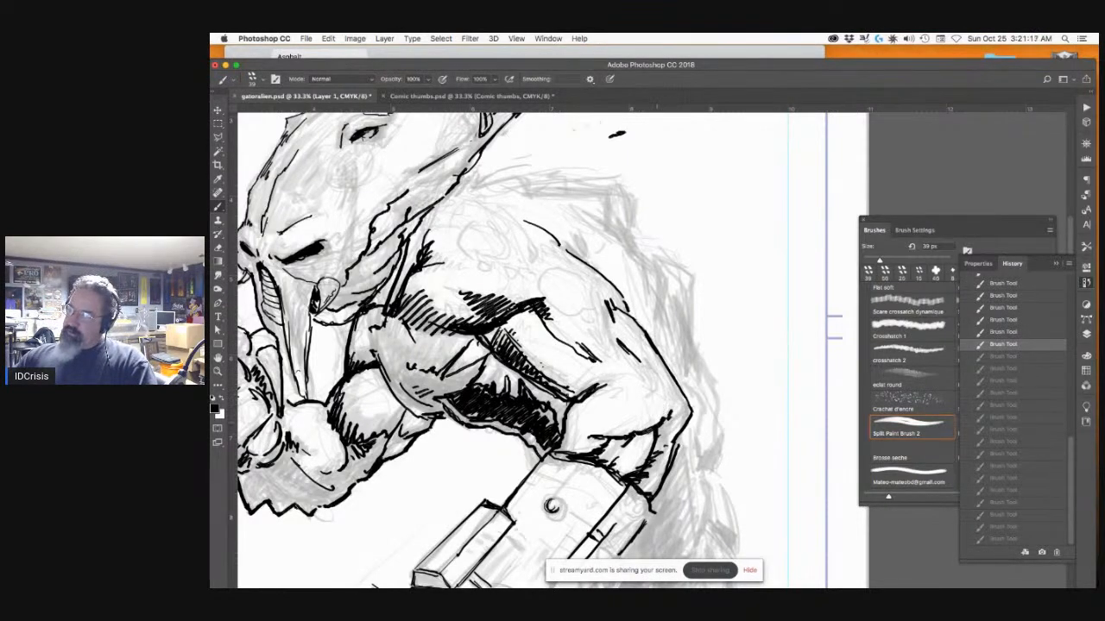
Step: Erase the dark shading below the elbow and redraw the elbow crease and the forearm's rear lines with Split Paint Brush 2
mouse_move(660, 390)
left_mouse_down()
mouse_move(653, 409)
mouse_move(661, 402)
left_mouse_up()
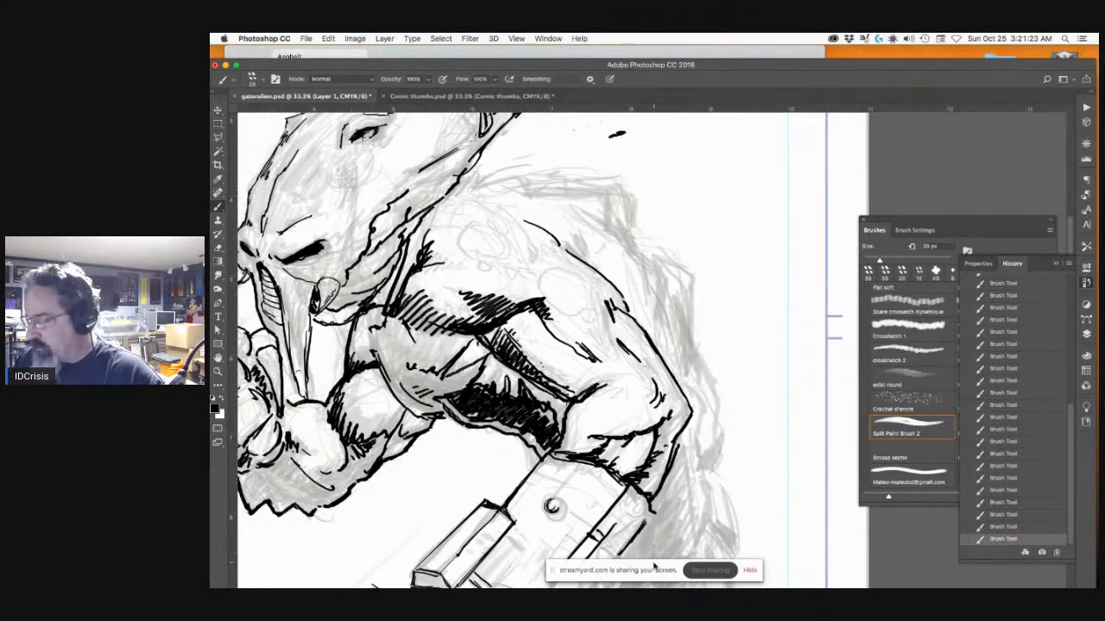
left_click_drag(649, 444, 644, 438)
left_click_drag(653, 435, 659, 430)
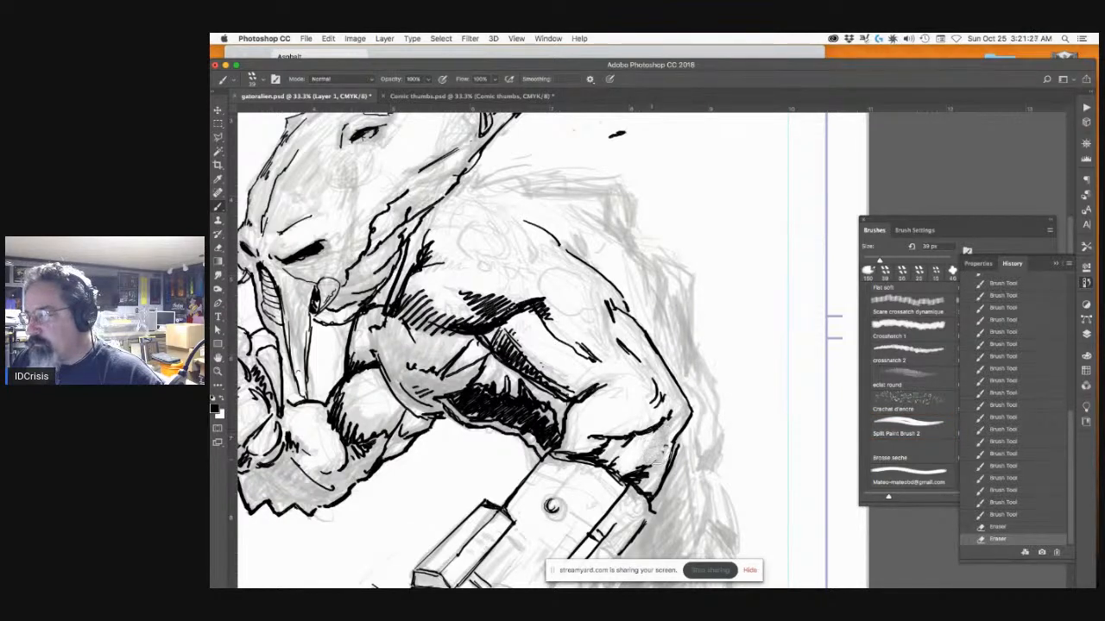
left_click_drag(643, 445, 640, 457)
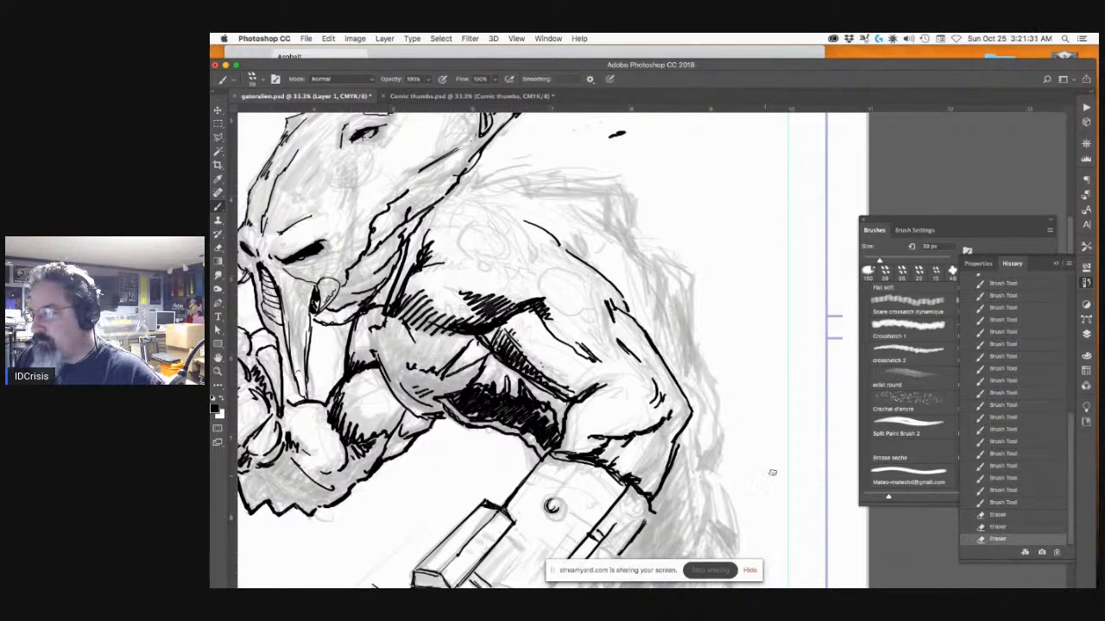
mouse_move(659, 428)
left_mouse_down()
mouse_move(634, 487)
mouse_move(651, 507)
left_mouse_up()
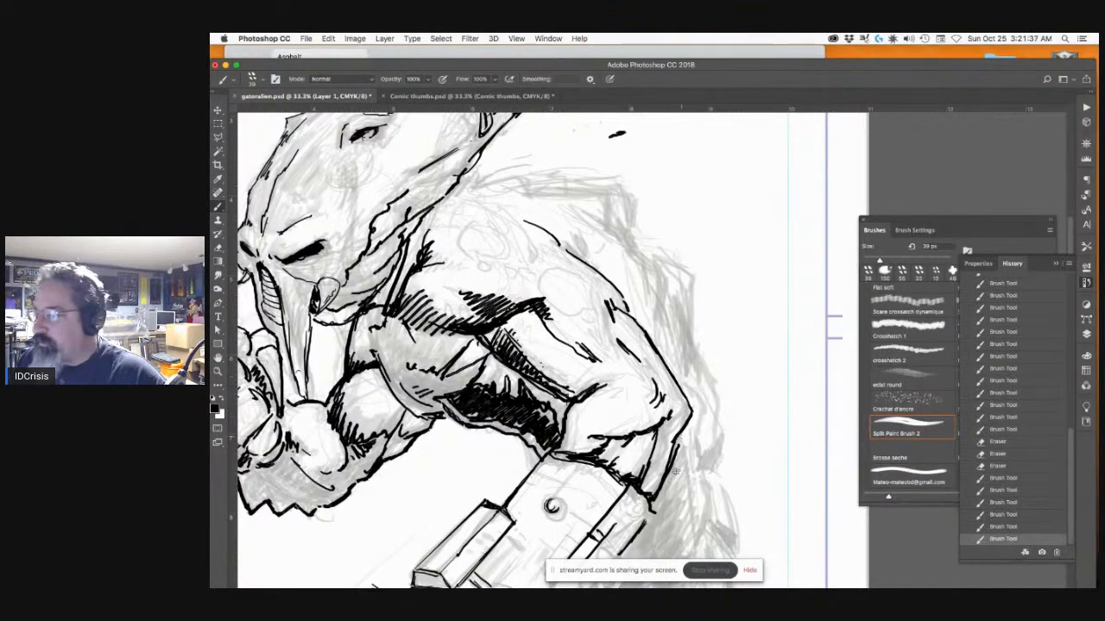
Step: Ink two long curved claws extending from the gear's lower end, including the bracket lines where they attach
scroll(649, 462, "down", 10)
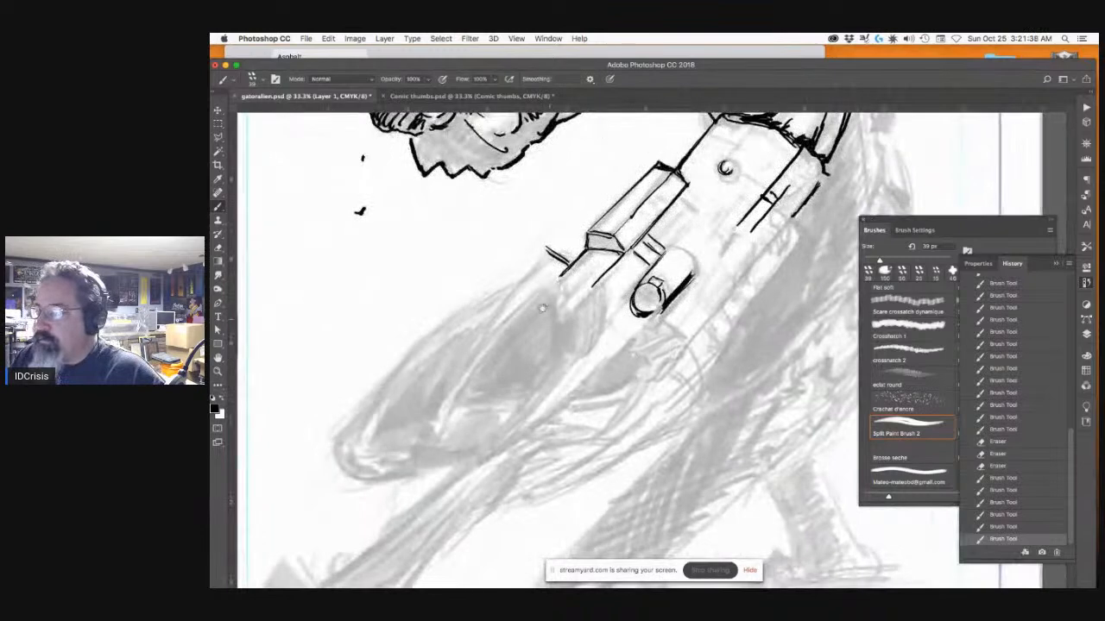
left_click_drag(547, 251, 423, 470)
left_click_drag(551, 296, 429, 471)
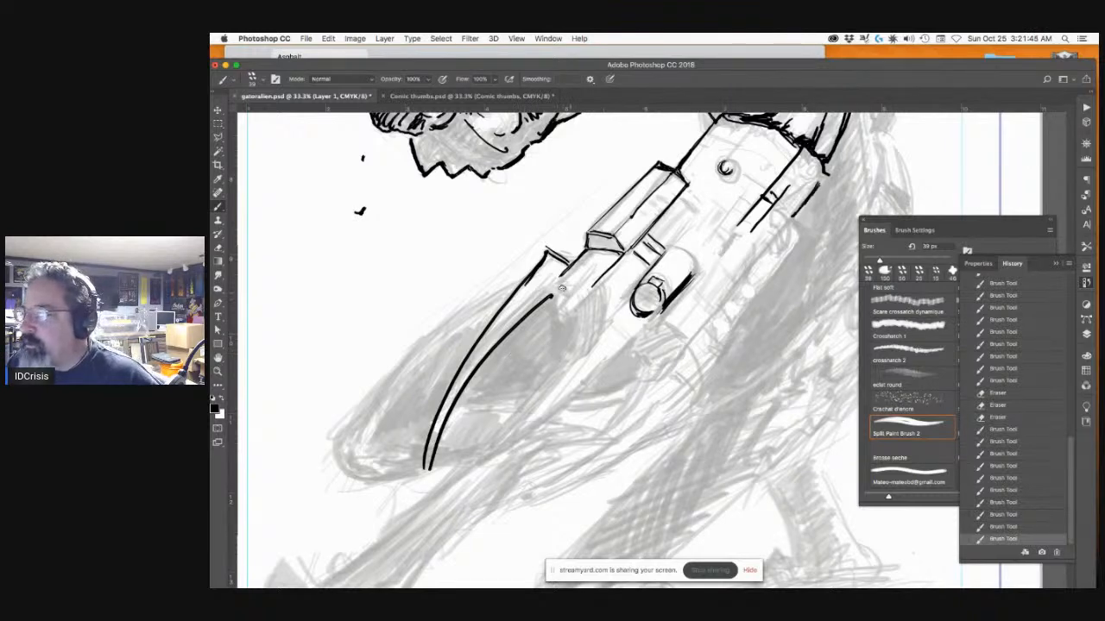
mouse_move(559, 281)
left_mouse_down()
mouse_move(589, 286)
mouse_move(565, 310)
mouse_move(596, 308)
mouse_move(598, 298)
mouse_move(574, 350)
left_mouse_up()
mouse_move(594, 292)
left_mouse_down()
mouse_move(594, 325)
mouse_move(449, 468)
left_mouse_up()
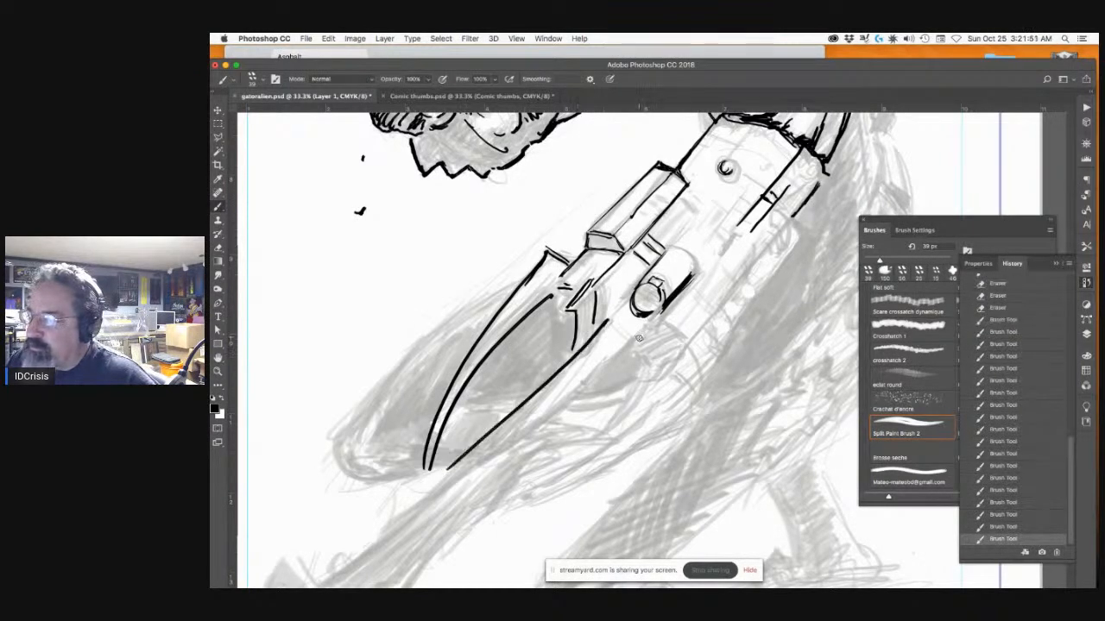
left_click_drag(639, 339, 438, 471)
left_click_drag(609, 316, 644, 333)
Step: Ink the rear curved claw, plus the small block and short curved prong between it and the middle claw
left_click_drag(659, 399, 498, 513)
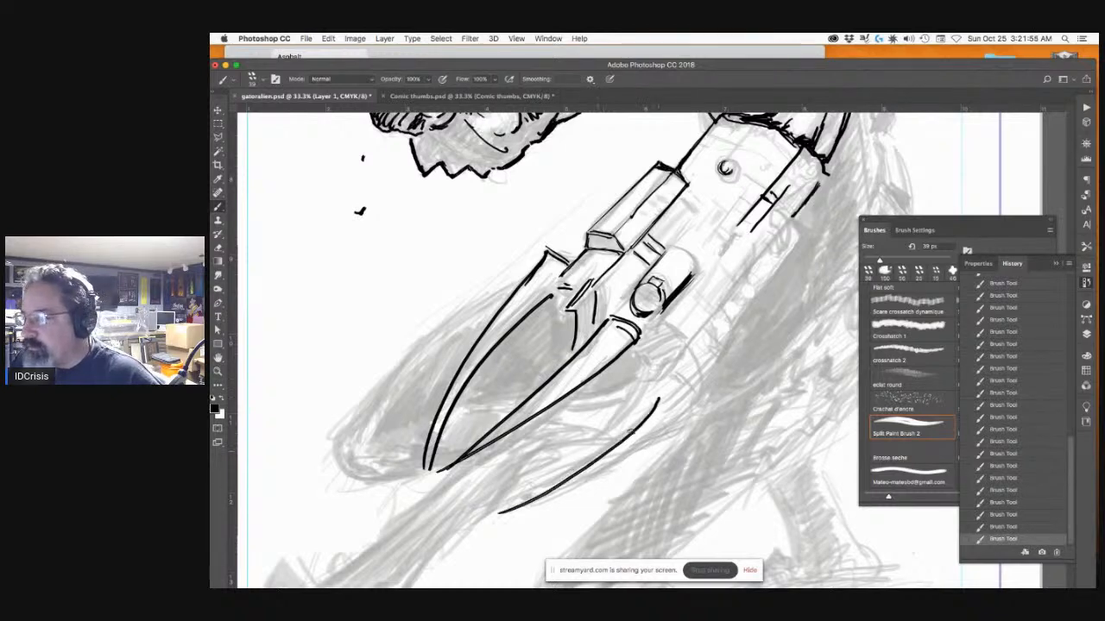
left_click_drag(688, 409, 484, 511)
left_click_drag(659, 398, 688, 412)
left_click_drag(630, 352, 649, 369)
mouse_move(663, 320)
left_mouse_down()
mouse_move(653, 362)
mouse_move(681, 346)
mouse_move(634, 371)
mouse_move(598, 429)
left_mouse_up()
left_click_drag(651, 371, 623, 412)
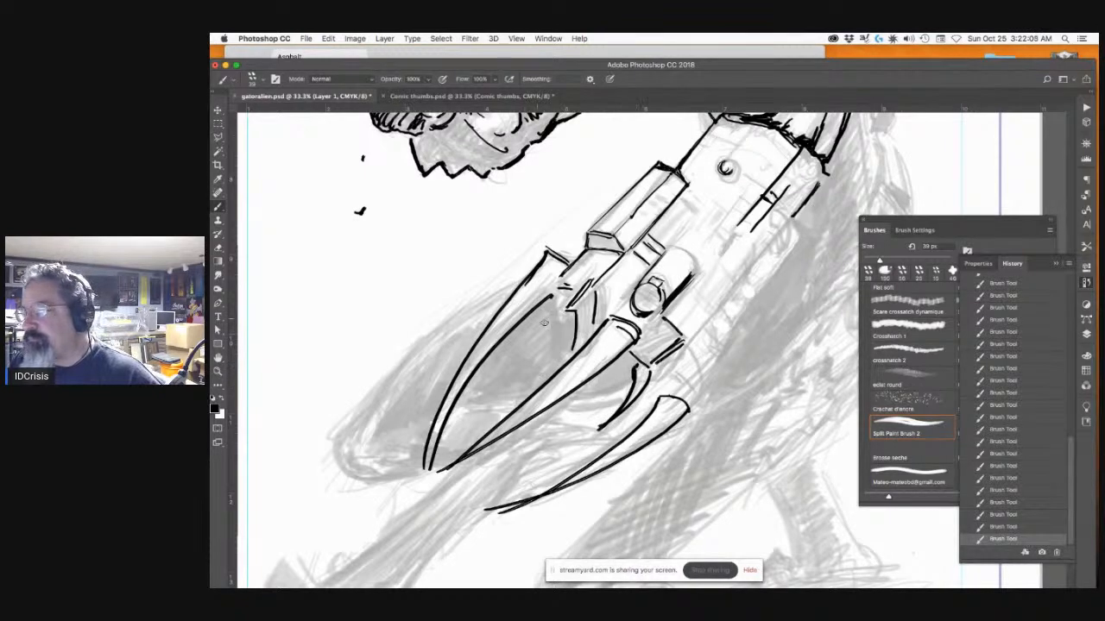
Step: Fill the gap at the base of the front two claws with solid black and hatch a shadow under the middle claw
left_click_drag(552, 304, 553, 361)
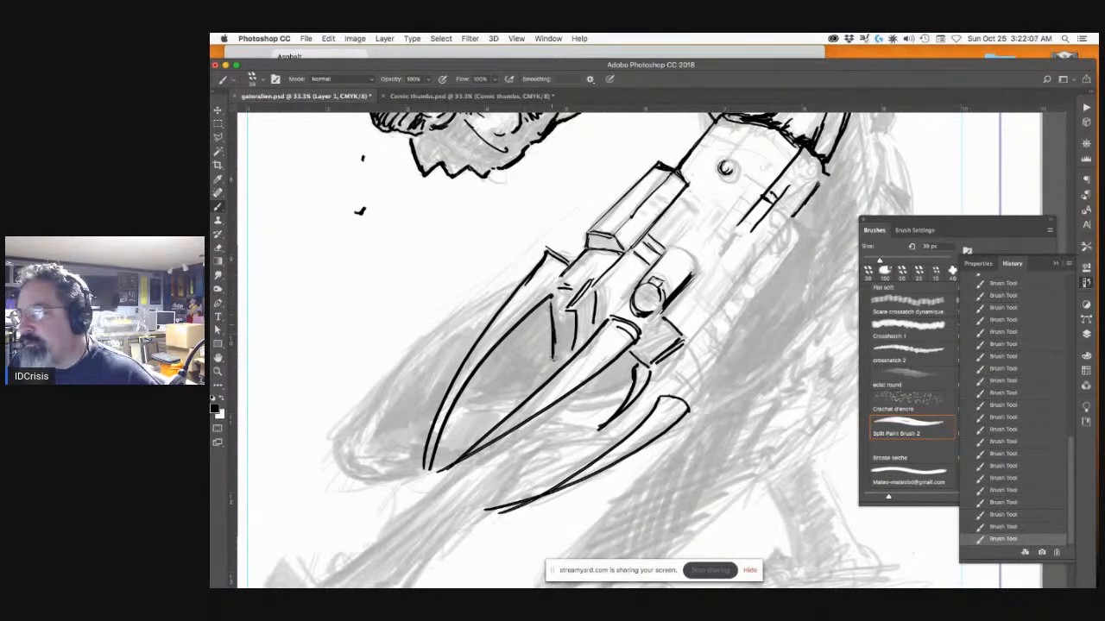
left_click_drag(568, 311, 565, 326)
left_click_drag(561, 319, 559, 371)
left_click_drag(505, 455, 572, 391)
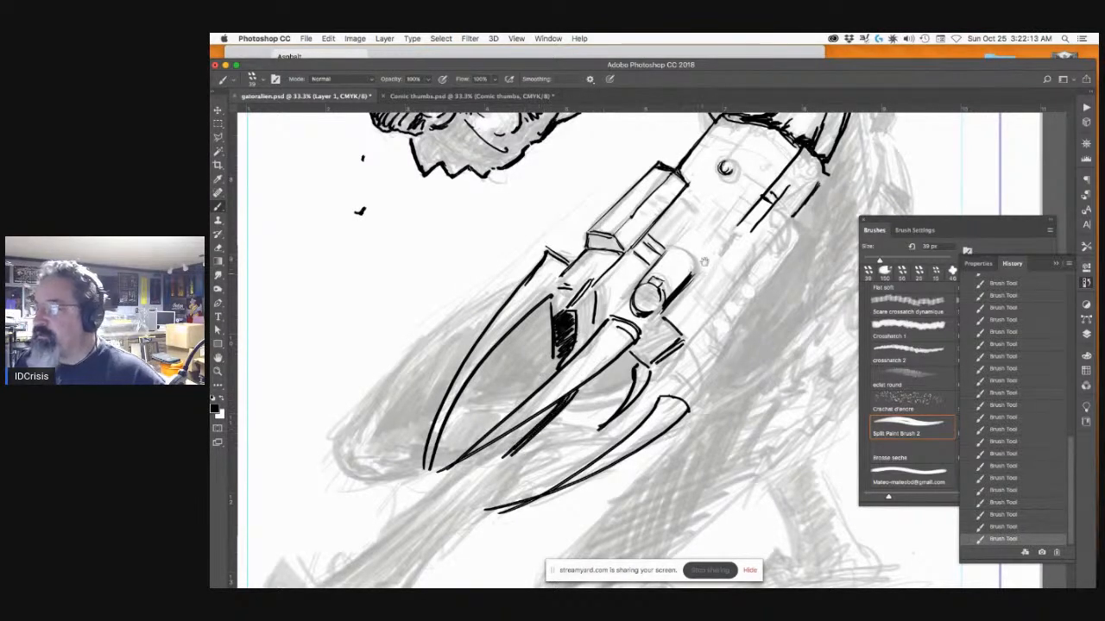
Step: Ink the long rear panel of the gear down to the rear claw, with a small square clasp and short surface detail lines
scroll(626, 285, "right", 5)
scroll(626, 285, "up", 2)
mouse_move(608, 304)
left_mouse_down()
mouse_move(613, 336)
mouse_move(621, 325)
mouse_move(526, 459)
left_mouse_up()
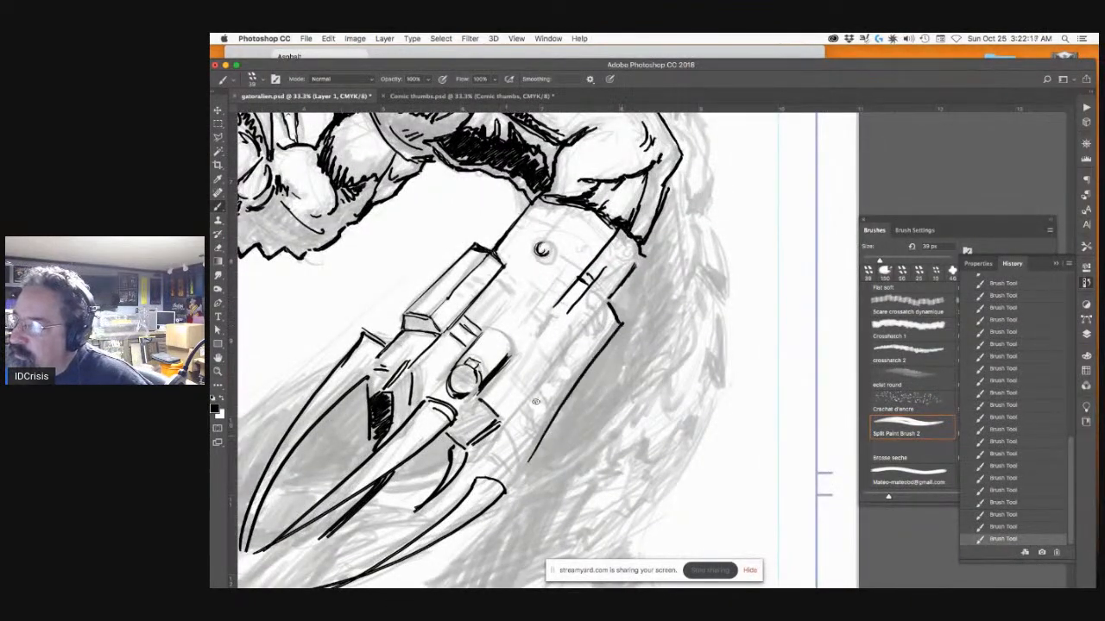
mouse_move(609, 303)
left_mouse_down()
mouse_move(463, 476)
mouse_move(530, 398)
left_mouse_up()
left_click_drag(490, 456, 521, 411)
mouse_move(502, 462)
left_mouse_down()
mouse_move(522, 485)
mouse_move(523, 475)
left_mouse_up()
left_click_drag(515, 408, 527, 414)
mouse_move(523, 393)
left_mouse_down()
mouse_move(534, 403)
mouse_move(523, 394)
mouse_move(544, 393)
left_mouse_up()
mouse_move(507, 335)
left_mouse_down()
mouse_move(517, 356)
mouse_move(539, 321)
left_mouse_up()
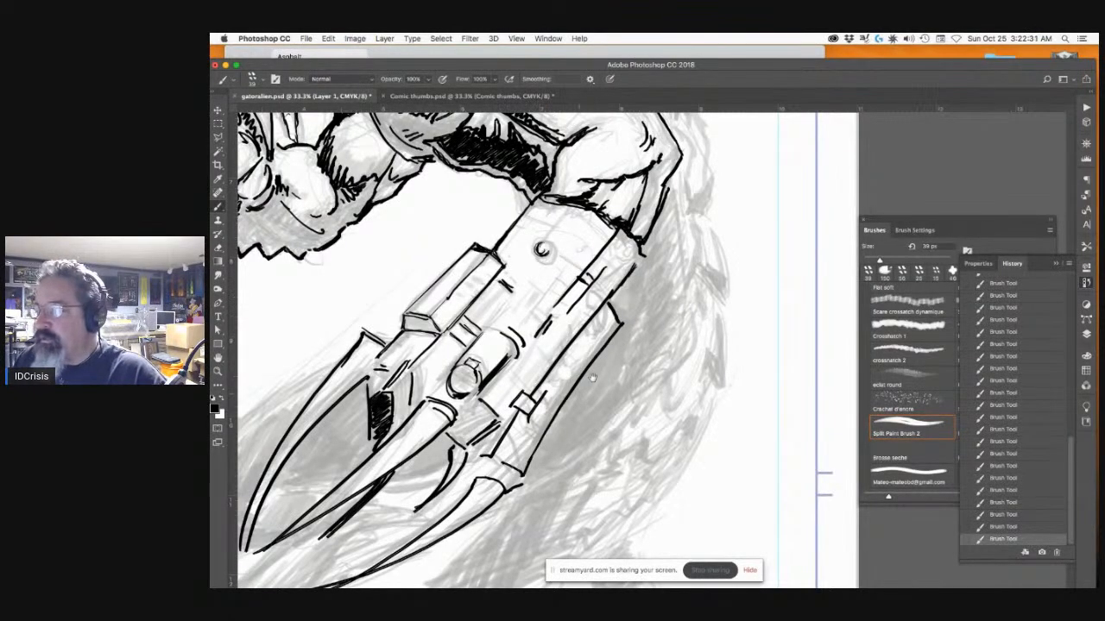
Step: Ink the back edge of the front lower leg from the claws down around the heel and along the sole to the toes
scroll(632, 350, "down", 5)
scroll(633, 350, "left", 5)
scroll(609, 300, "down", 6)
scroll(610, 300, "left", 3)
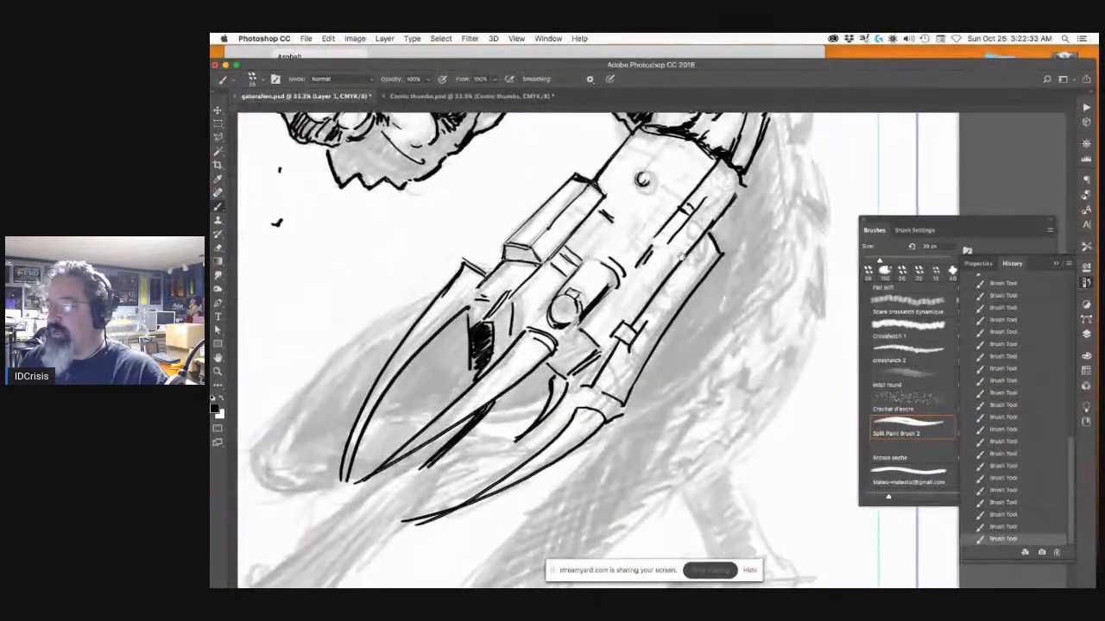
scroll(572, 250, "left", 5)
scroll(571, 249, "down", 2)
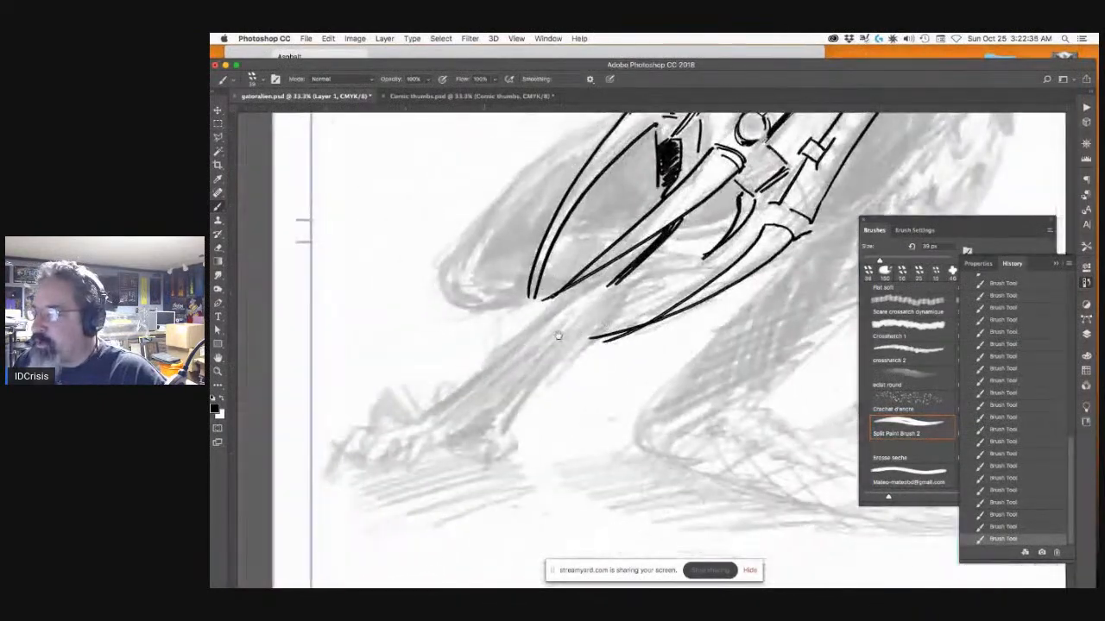
mouse_move(649, 255)
left_mouse_down()
mouse_move(656, 272)
mouse_move(711, 260)
mouse_move(639, 290)
mouse_move(567, 344)
mouse_move(516, 415)
mouse_move(450, 463)
mouse_move(462, 444)
mouse_move(517, 434)
mouse_move(331, 450)
mouse_move(360, 442)
left_mouse_up()
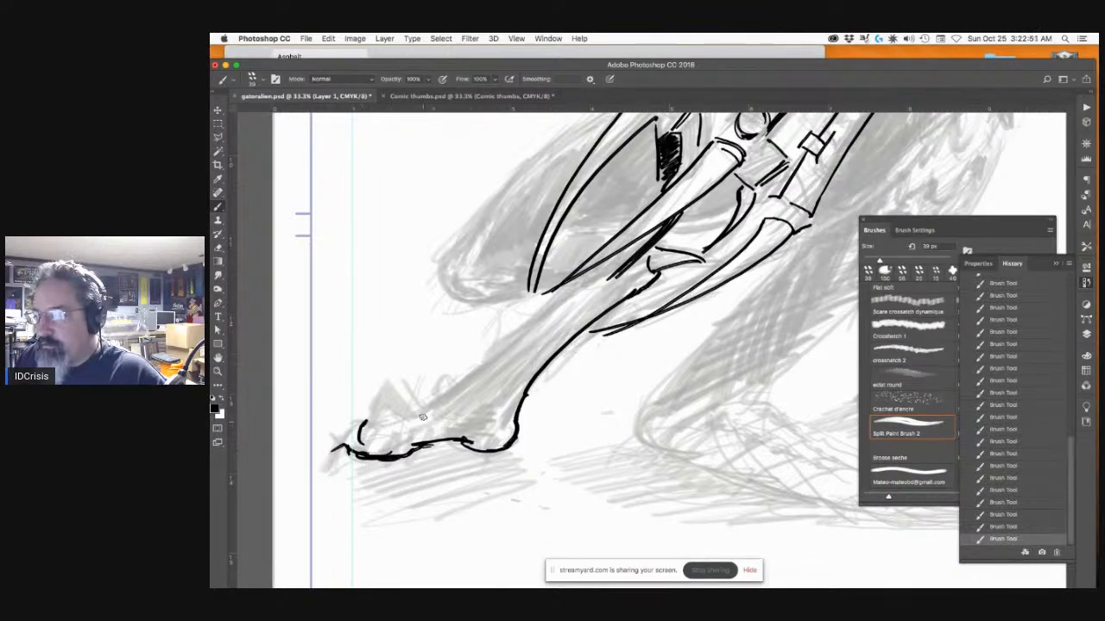
Step: Fill the back of the front lower leg, the heel and the underside of the foot with dense black hatching
mouse_move(635, 281)
left_mouse_down()
mouse_move(585, 302)
mouse_move(507, 374)
mouse_move(485, 402)
mouse_move(479, 453)
left_mouse_up()
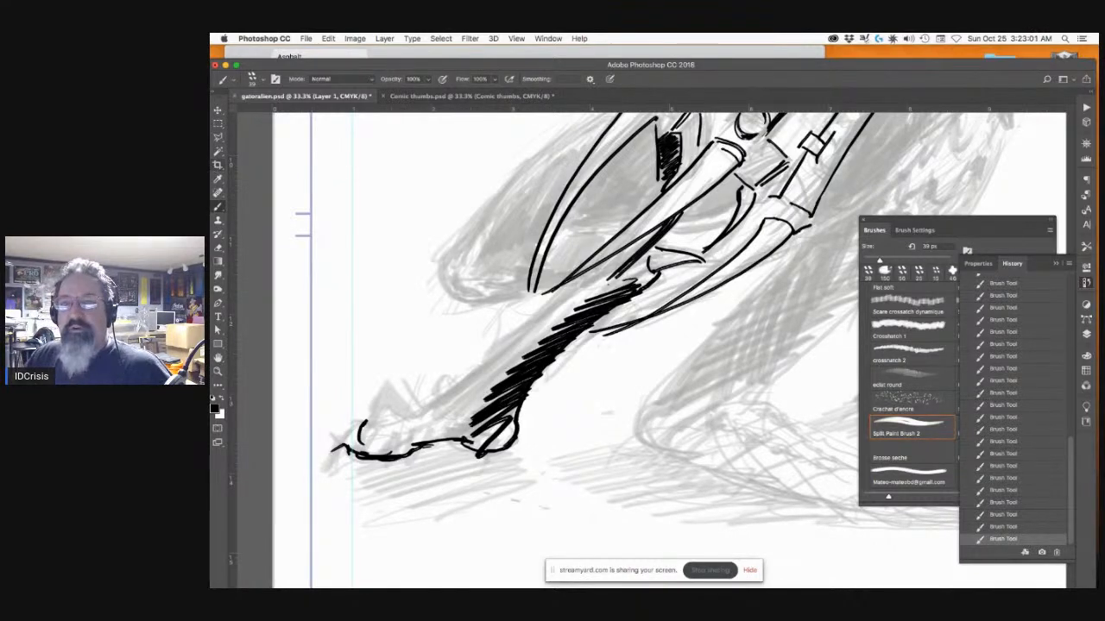
key("super+Tab")
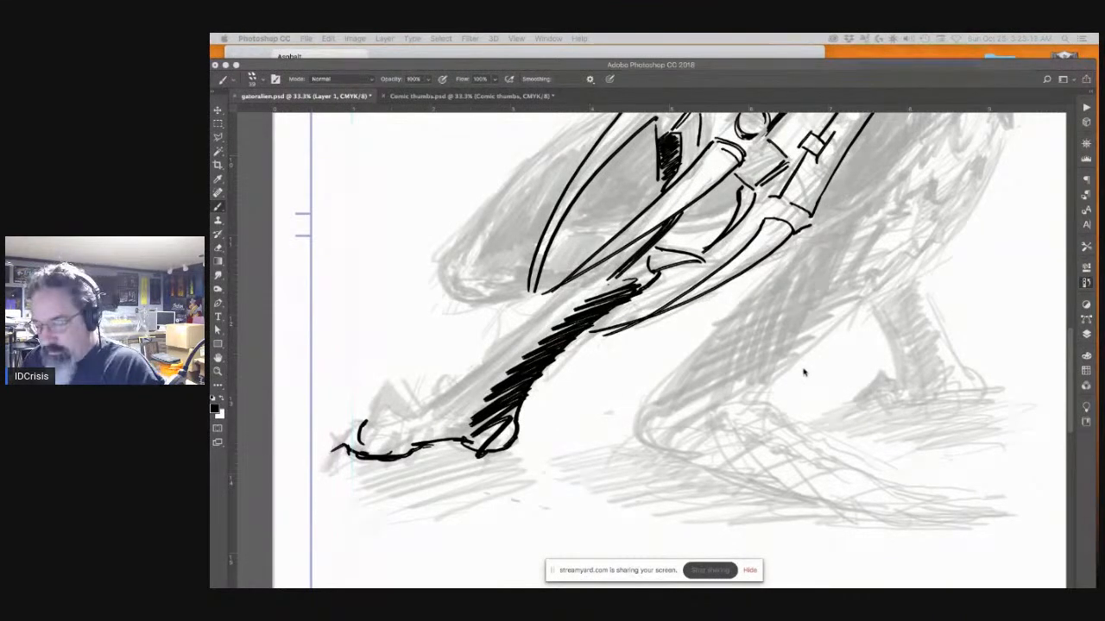
left_click(623, 382)
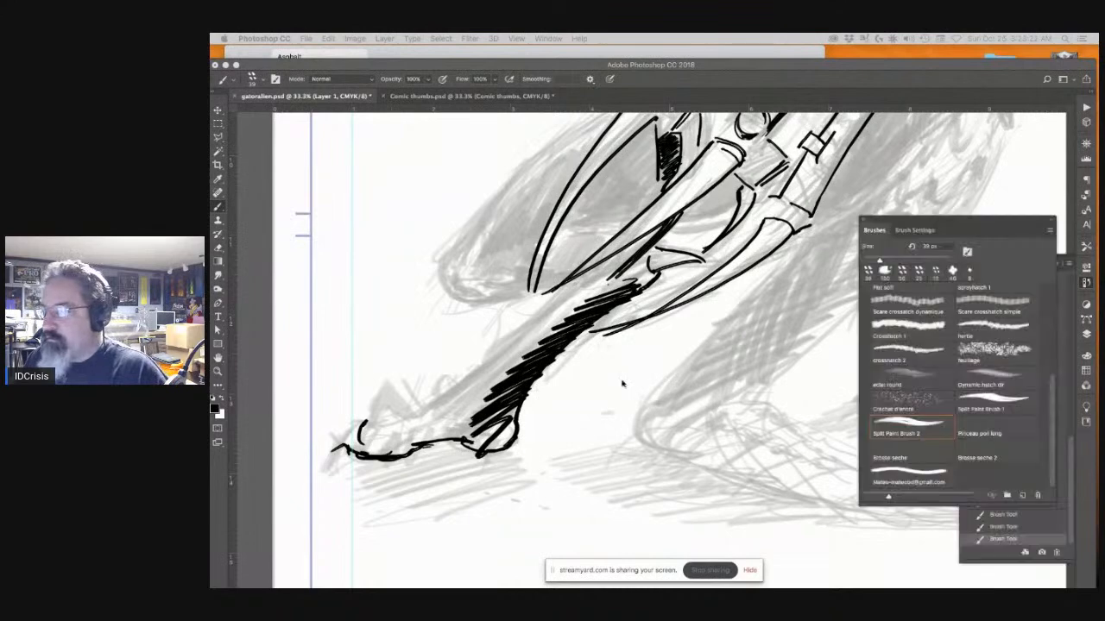
mouse_move(547, 345)
left_mouse_down()
mouse_move(514, 374)
mouse_move(566, 326)
mouse_move(486, 413)
mouse_move(485, 404)
mouse_move(470, 436)
mouse_move(496, 425)
left_mouse_up()
mouse_move(381, 439)
left_mouse_down()
mouse_move(373, 443)
mouse_move(430, 431)
left_mouse_up()
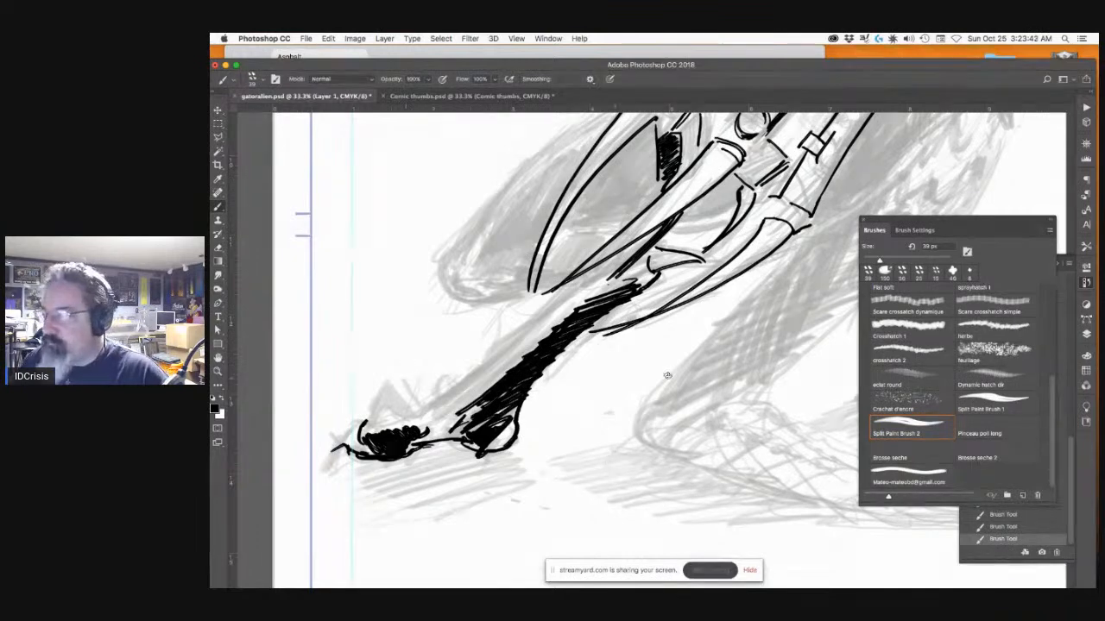
Step: Ink the front edge of the shin with doubled lines down to the ankle and outline the top of the foot
mouse_move(556, 290)
left_mouse_down()
mouse_move(522, 341)
mouse_move(457, 395)
left_mouse_up()
left_click_drag(504, 352, 420, 416)
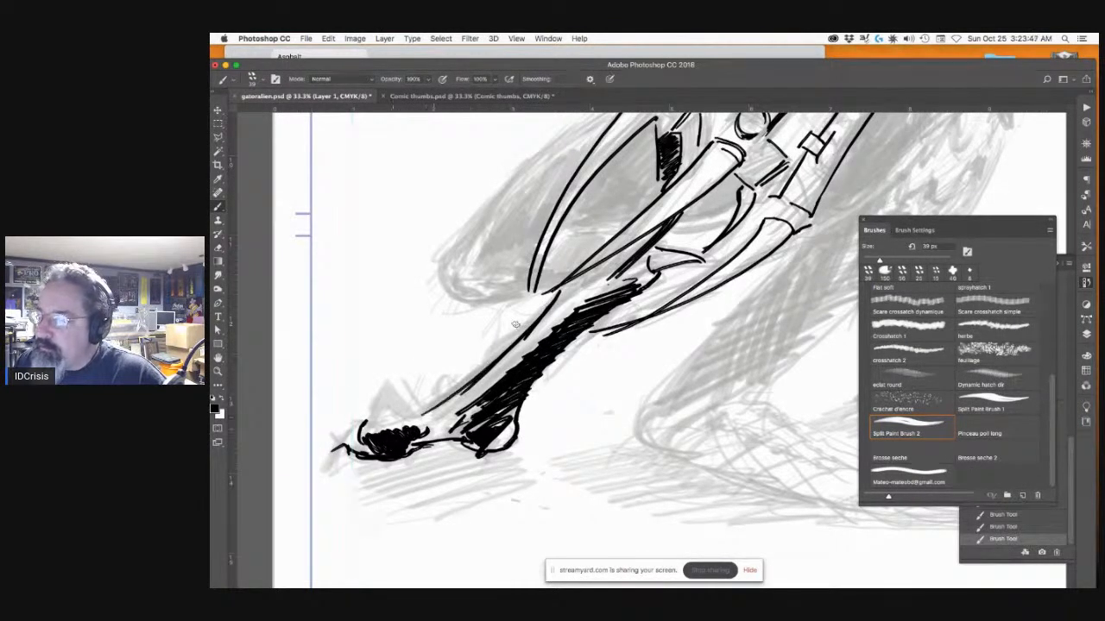
left_click_drag(544, 301, 418, 411)
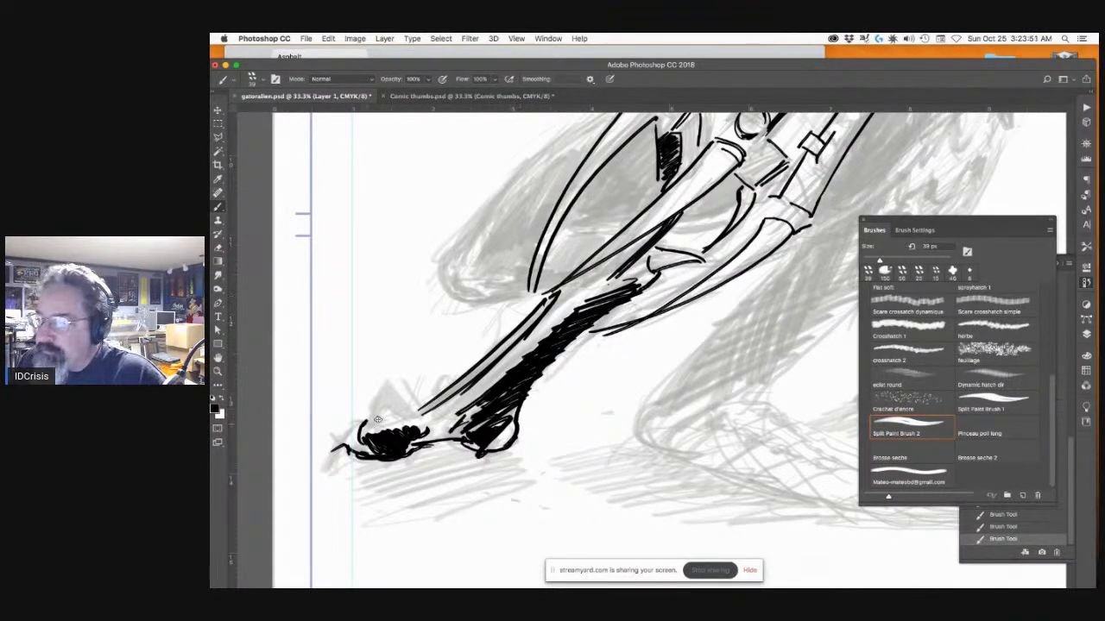
mouse_move(437, 403)
left_mouse_down()
mouse_move(373, 424)
mouse_move(385, 414)
left_mouse_up()
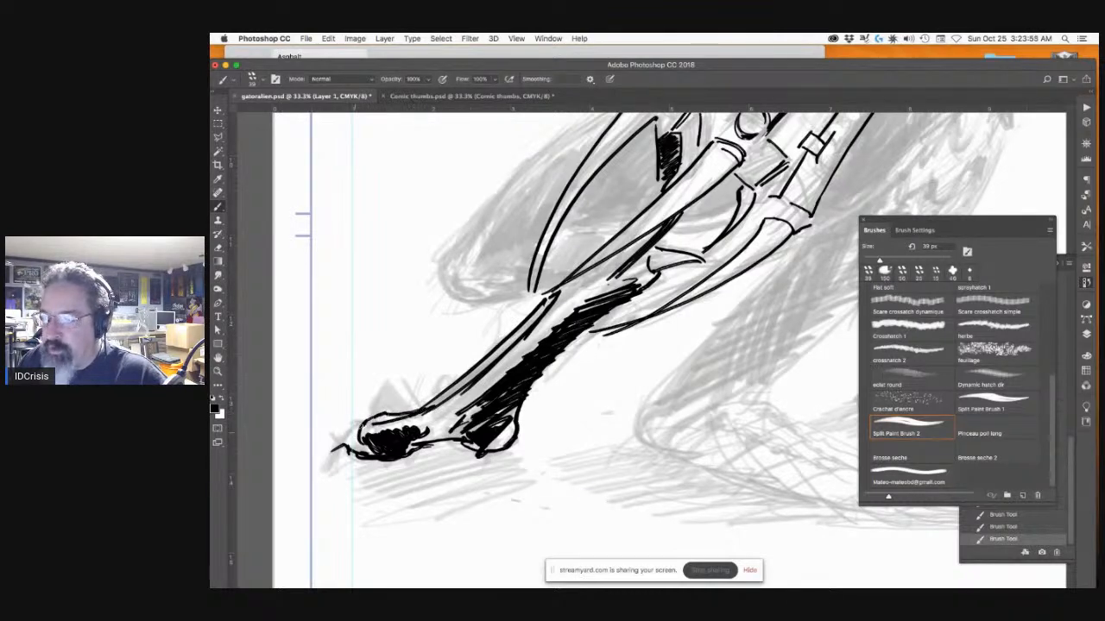
Step: Outline the pointed toe claw and rounded rear toes, and extend the solid black shading across the foot and lower shin
left_click_drag(338, 444, 360, 421)
mouse_move(425, 390)
left_mouse_down()
mouse_move(431, 402)
mouse_move(410, 393)
mouse_move(374, 416)
left_mouse_up()
left_click_drag(429, 390, 450, 381)
mouse_move(417, 438)
left_mouse_down()
mouse_move(485, 433)
mouse_move(443, 429)
mouse_move(479, 417)
mouse_move(483, 436)
mouse_move(465, 440)
mouse_move(500, 444)
mouse_move(492, 411)
left_mouse_up()
left_click_drag(542, 337, 473, 405)
left_click_drag(501, 364, 422, 432)
mouse_move(475, 389)
left_mouse_down()
mouse_move(413, 432)
mouse_move(412, 445)
mouse_move(426, 435)
mouse_move(373, 430)
mouse_move(364, 454)
mouse_move(330, 452)
left_mouse_up()
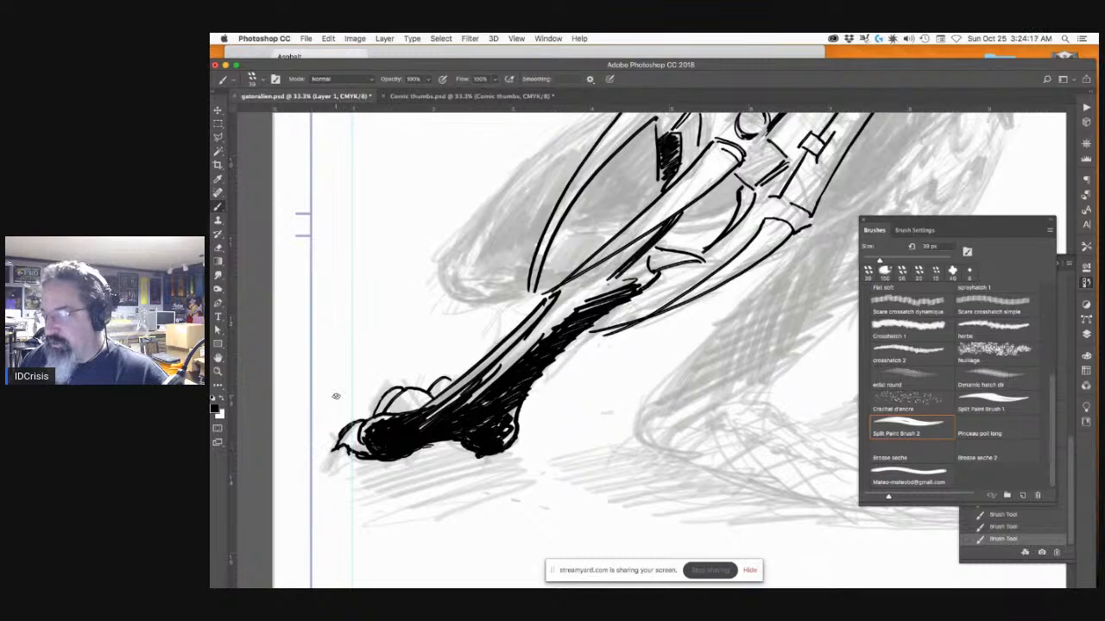
Step: Ink the underside of the bent knee with short fold lines, and extend the black calf shading up behind the claws
mouse_move(437, 265)
left_mouse_down()
mouse_move(462, 308)
mouse_move(540, 289)
left_mouse_up()
left_click_drag(499, 253, 610, 233)
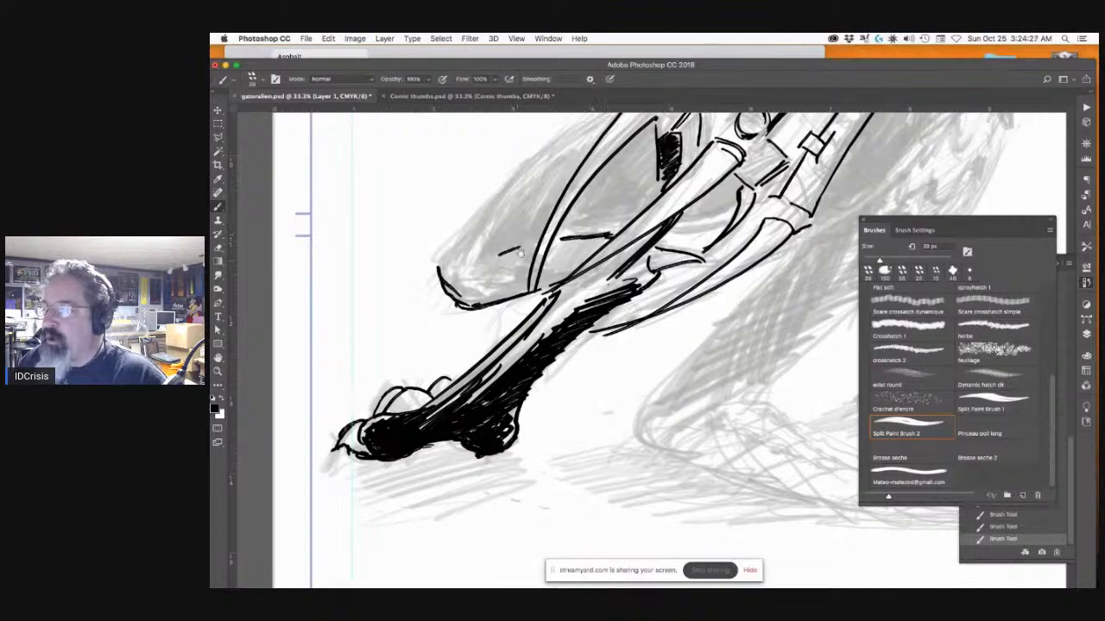
left_click_drag(494, 212, 447, 371)
left_click_drag(516, 376, 551, 333)
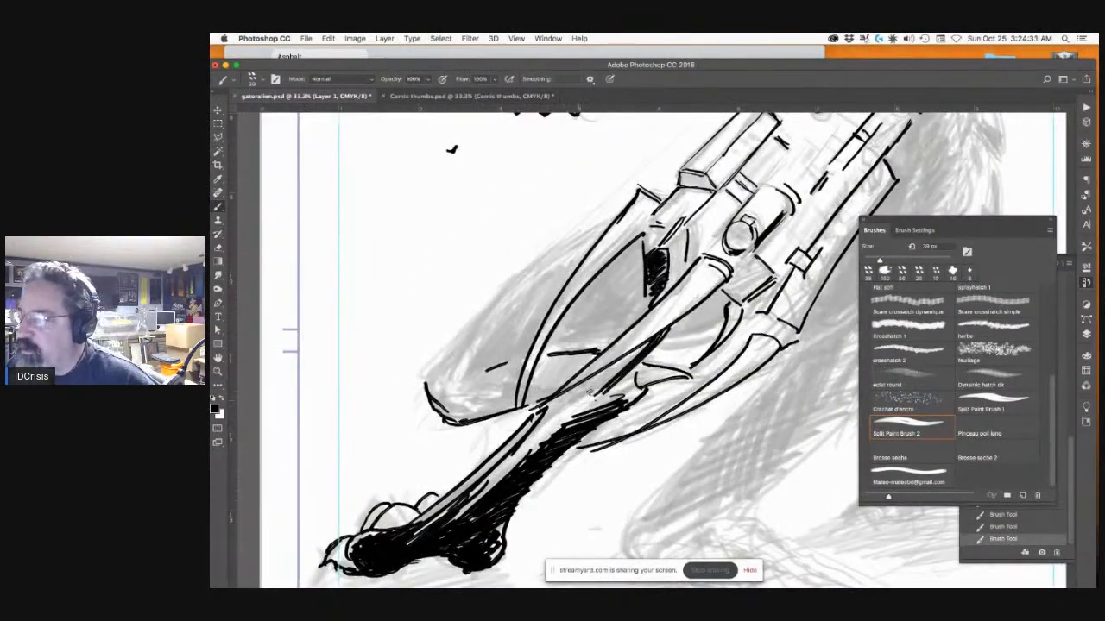
left_click_drag(586, 400, 471, 509)
mouse_move(597, 393)
left_mouse_down()
mouse_move(568, 421)
mouse_move(582, 411)
mouse_move(575, 428)
left_mouse_up()
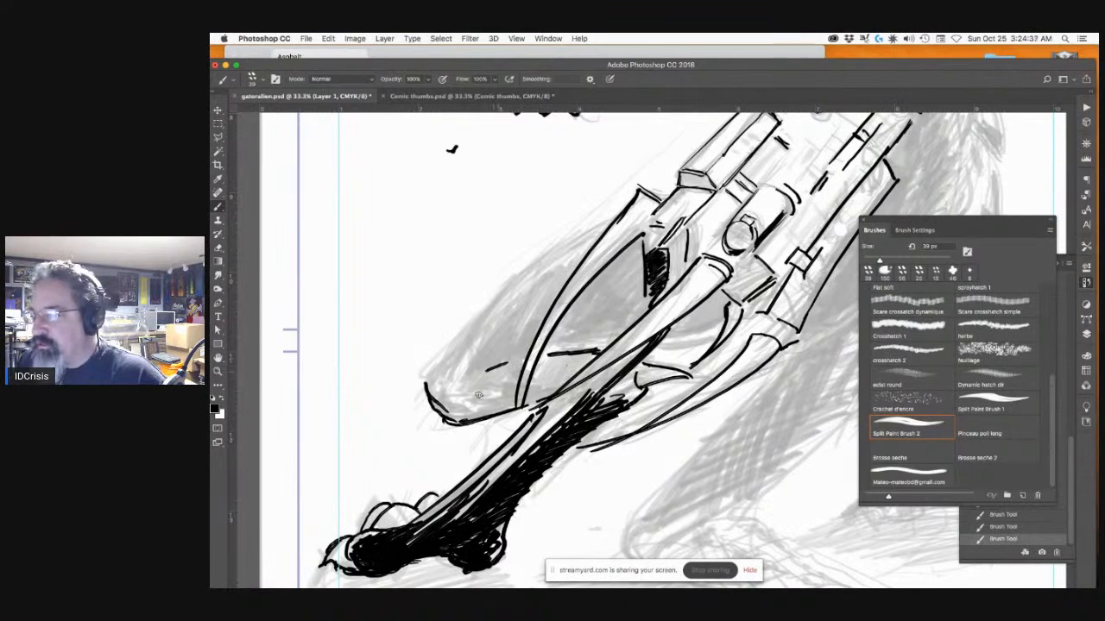
mouse_move(475, 398)
left_mouse_down()
mouse_move(516, 386)
mouse_move(465, 411)
left_mouse_up()
left_click_drag(469, 356, 461, 351)
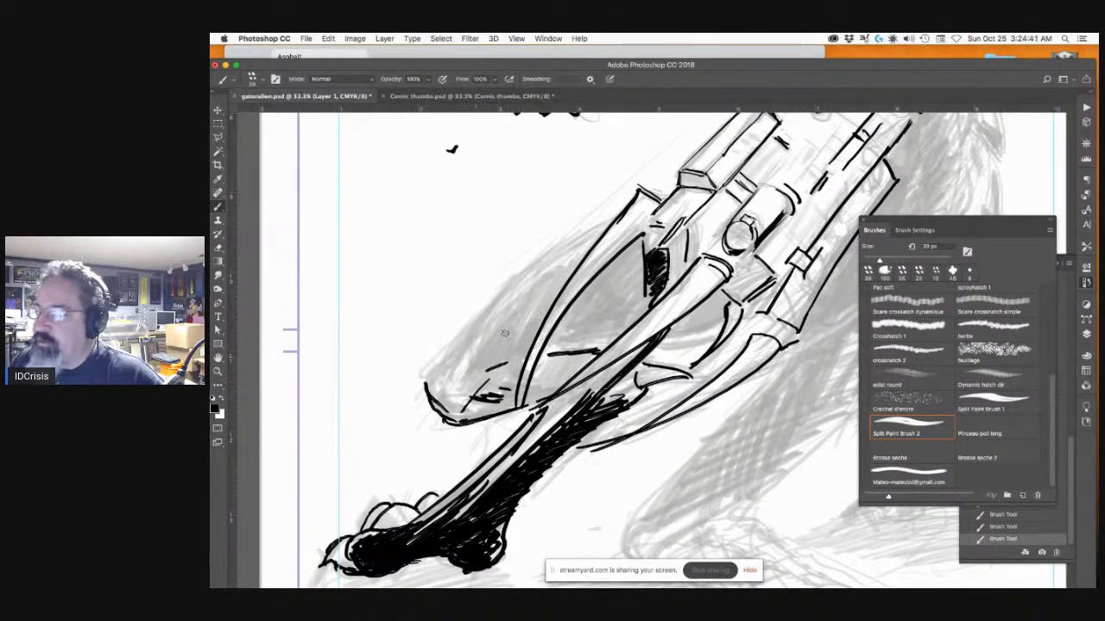
Step: Ink the upper contour of the thigh down to the knee and fill the area in front of the first claw with black
left_click_drag(620, 211, 426, 385)
left_click_drag(602, 232, 448, 376)
left_click_drag(543, 274, 449, 372)
left_click_drag(516, 293, 453, 376)
left_click_drag(521, 307, 458, 380)
mouse_move(520, 320)
left_mouse_down()
mouse_move(467, 377)
mouse_move(526, 321)
mouse_move(480, 376)
mouse_move(509, 355)
mouse_move(552, 276)
mouse_move(523, 280)
left_mouse_up()
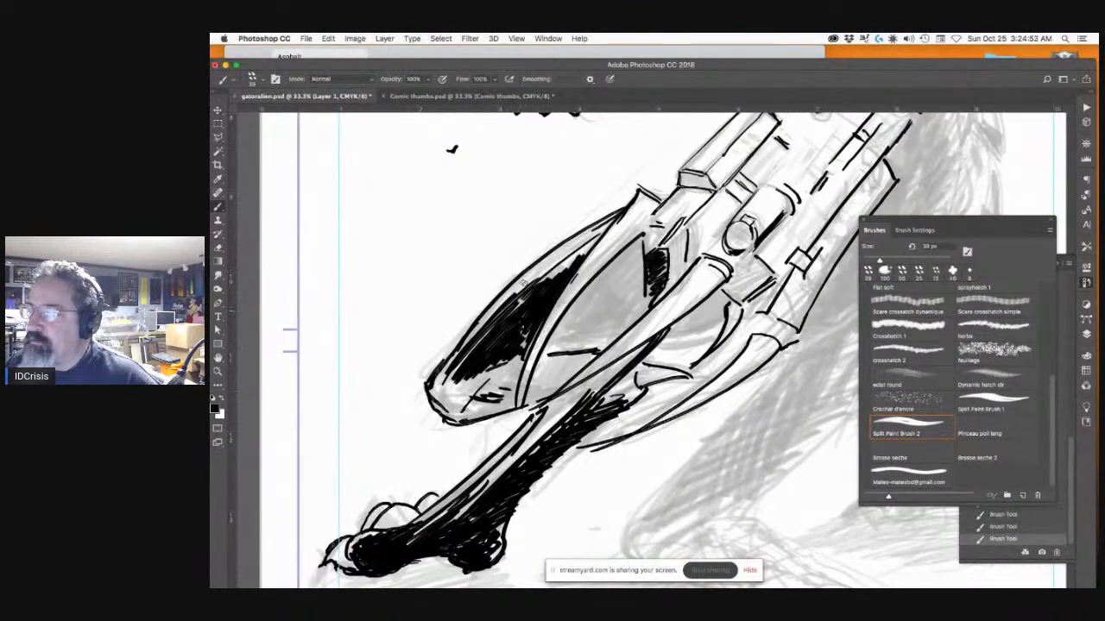
Step: Fill the underside of the knee and thigh with black on both sides of the front claw, leaving a light strip above
mouse_move(466, 402)
left_mouse_down()
mouse_move(501, 390)
mouse_move(518, 399)
mouse_move(470, 417)
mouse_move(505, 406)
mouse_move(473, 406)
left_mouse_up()
mouse_move(537, 393)
left_mouse_down()
mouse_move(527, 399)
mouse_move(579, 364)
mouse_move(558, 396)
left_mouse_up()
mouse_move(587, 361)
left_mouse_down()
mouse_move(555, 390)
mouse_move(453, 402)
left_mouse_up()
mouse_move(519, 375)
left_mouse_down()
mouse_move(468, 390)
mouse_move(492, 386)
left_mouse_up()
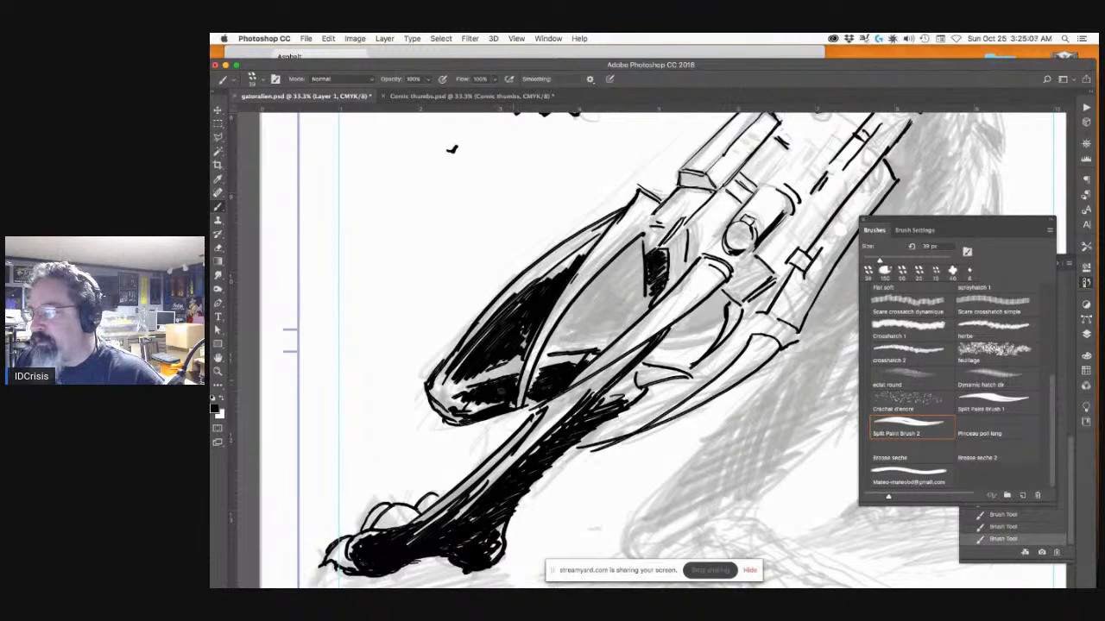
mouse_move(666, 323)
left_mouse_down()
mouse_move(570, 372)
mouse_move(622, 370)
left_mouse_up()
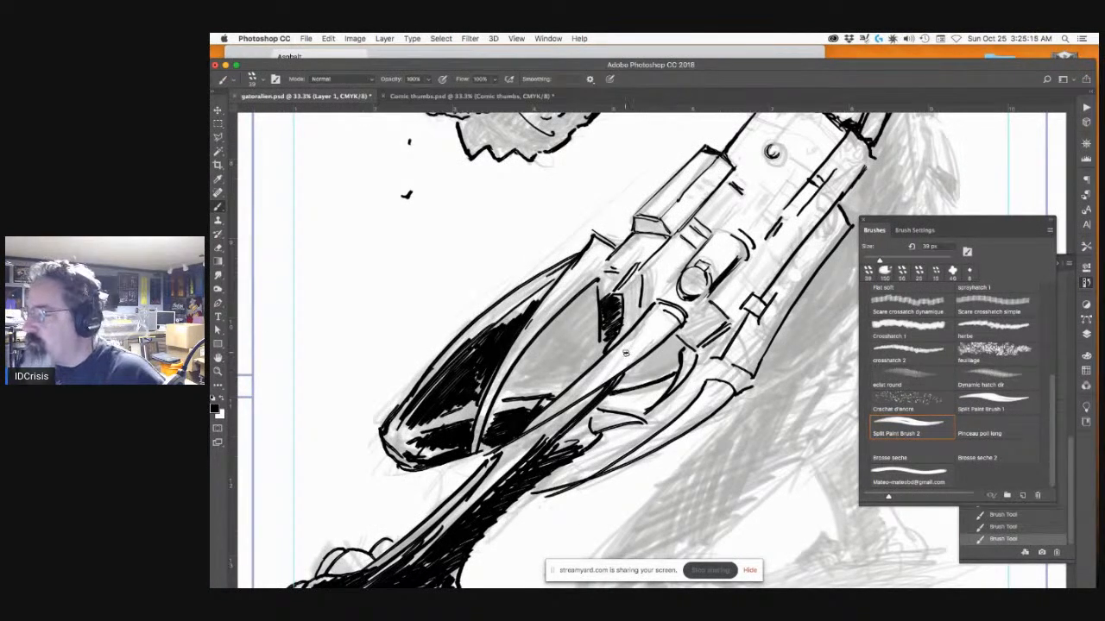
left_click(1010, 413)
left_click(997, 433)
left_click_drag(746, 447, 760, 463)
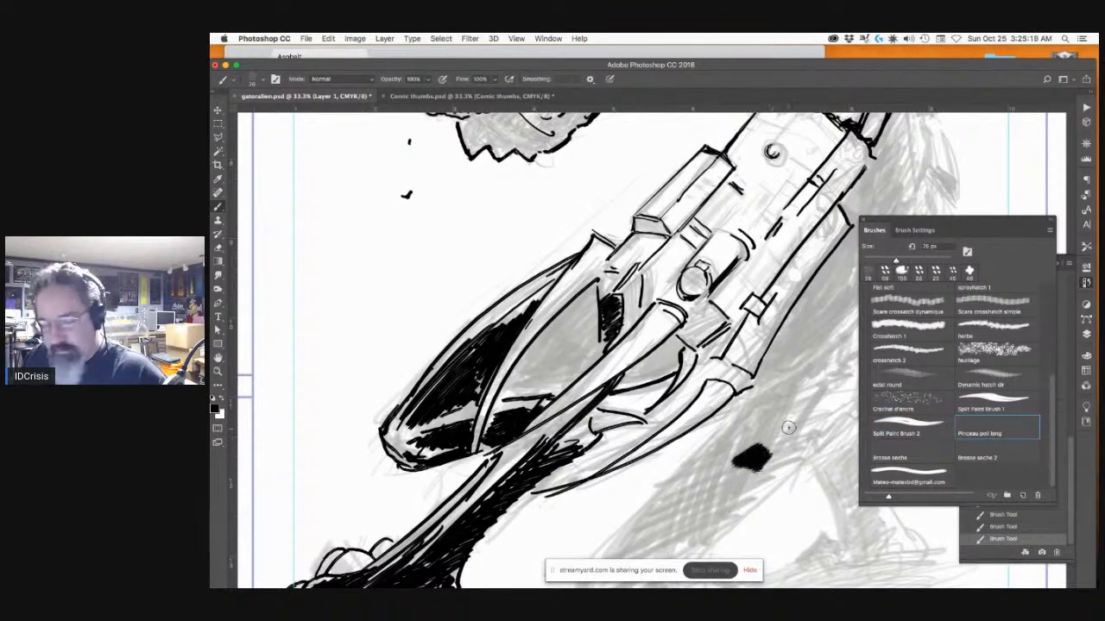
key("super+z")
left_click(908, 470)
left_click_drag(724, 473, 741, 487)
key("super+z")
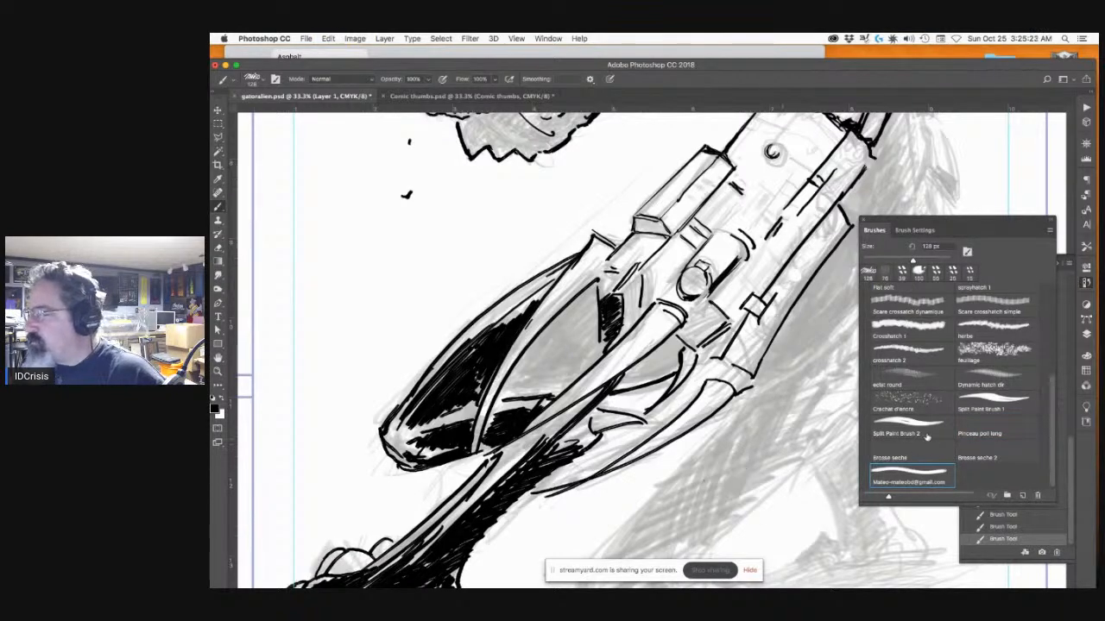
left_click(907, 423)
left_click_drag(710, 470, 765, 447)
key("super+z")
left_click(913, 425)
left_click_drag(742, 470, 769, 455)
key("super+z")
left_click_drag(958, 332, 952, 419)
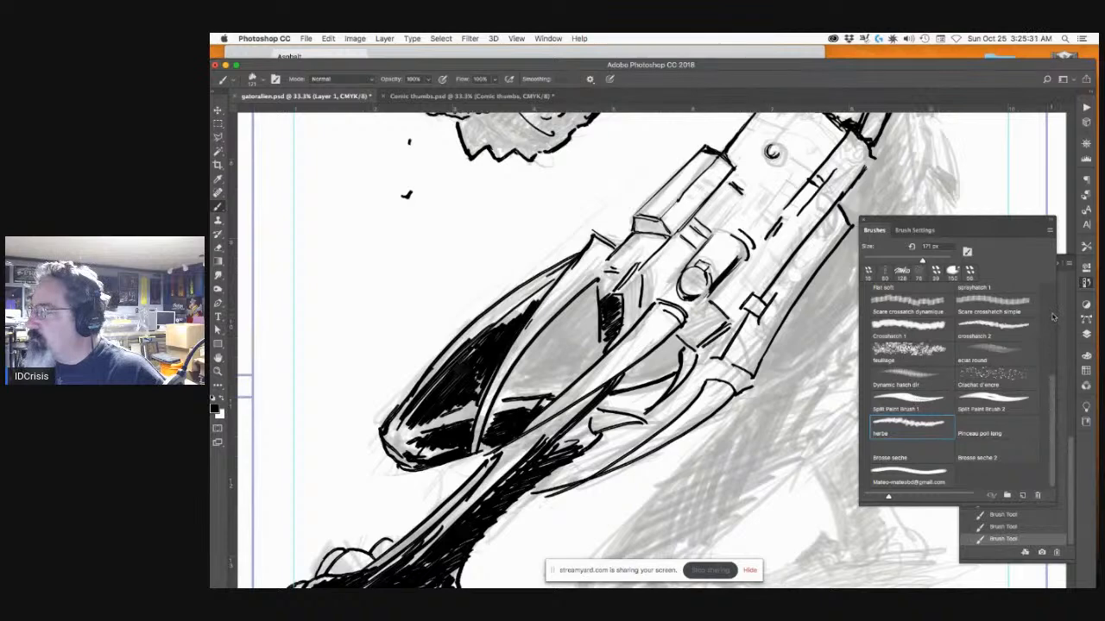
Step: Switch to the Flat hard brush at 40 px and try slanted strokes over the rear leg, undoing the last one
left_click(1052, 317)
left_click(914, 396)
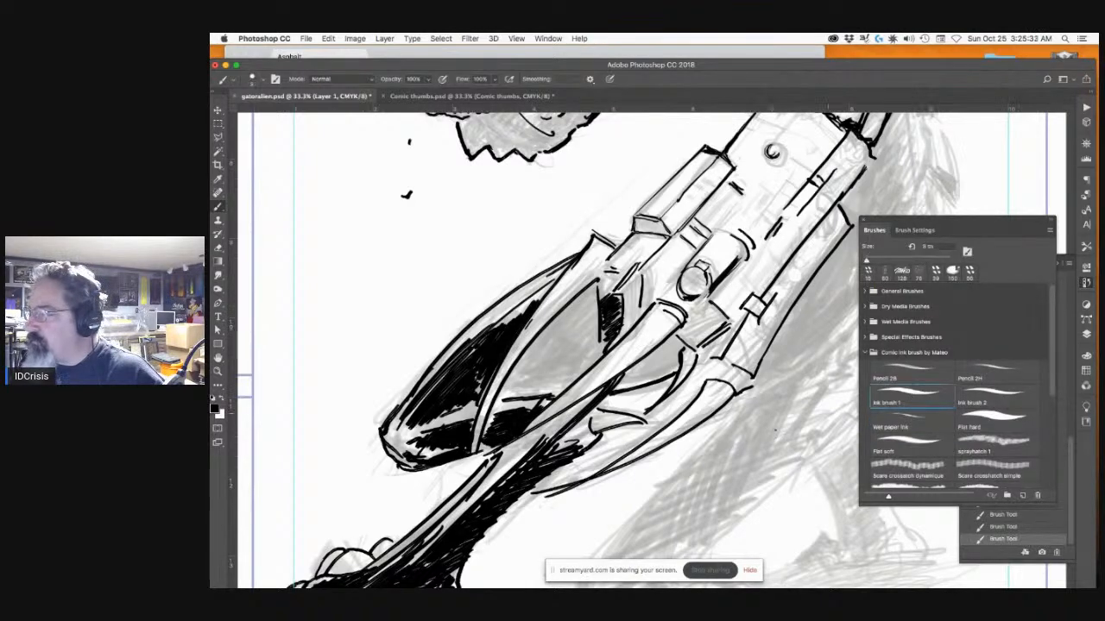
left_click(982, 421)
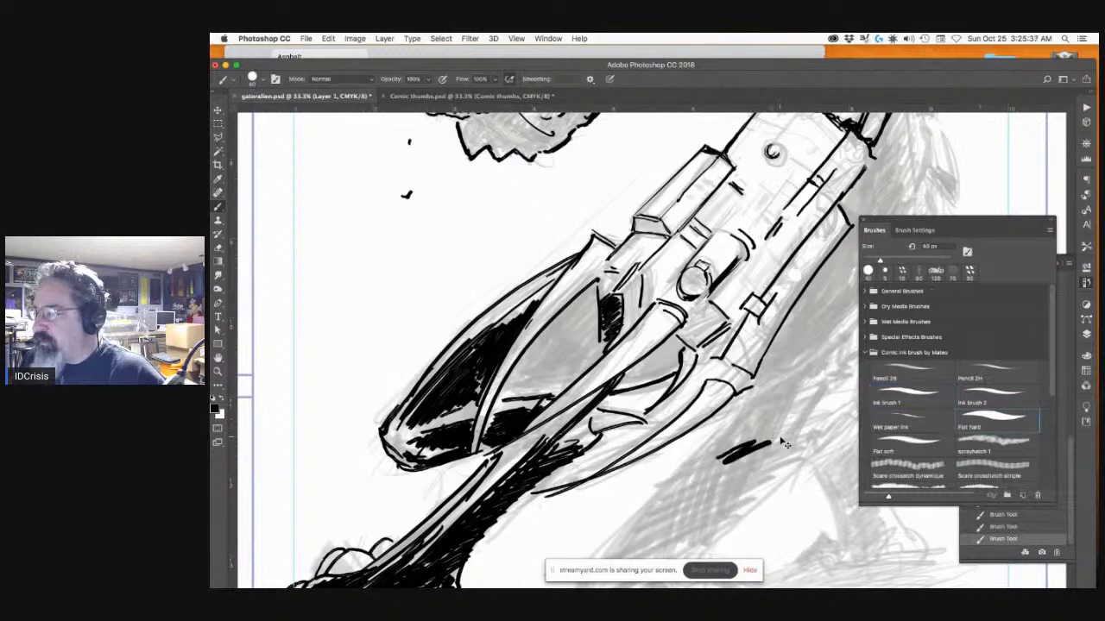
left_click_drag(787, 429, 712, 459)
left_click_drag(760, 432, 697, 461)
key("super+z")
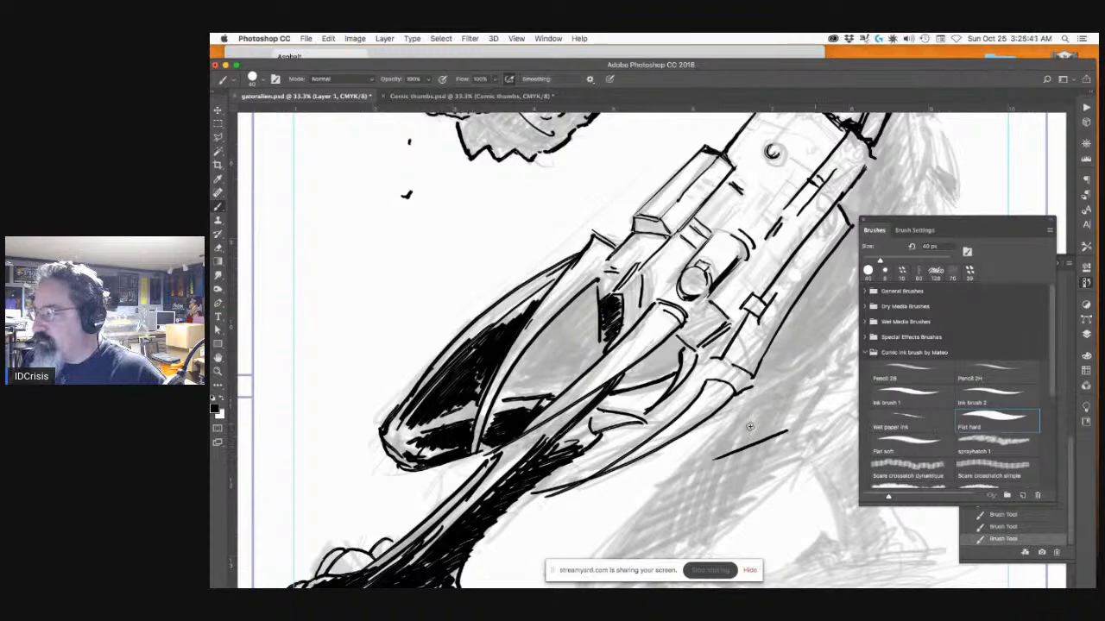
Step: Ink both long edges of the rear lower leg, with a second line inside the front edge and a rounded heel corner
left_click_drag(710, 405, 671, 271)
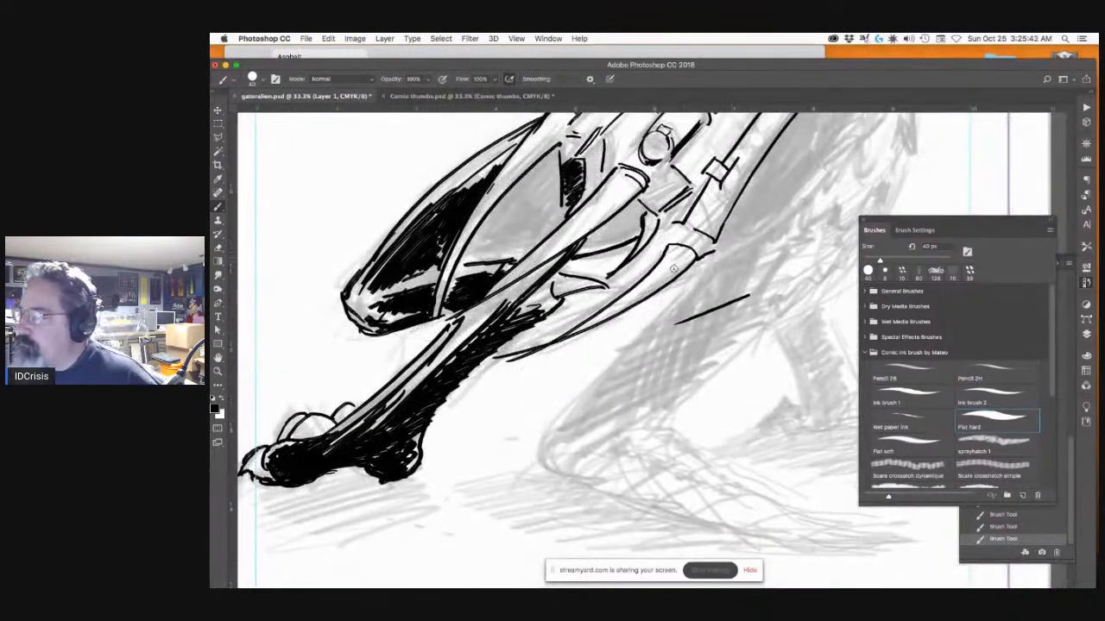
left_click_drag(610, 364, 532, 382)
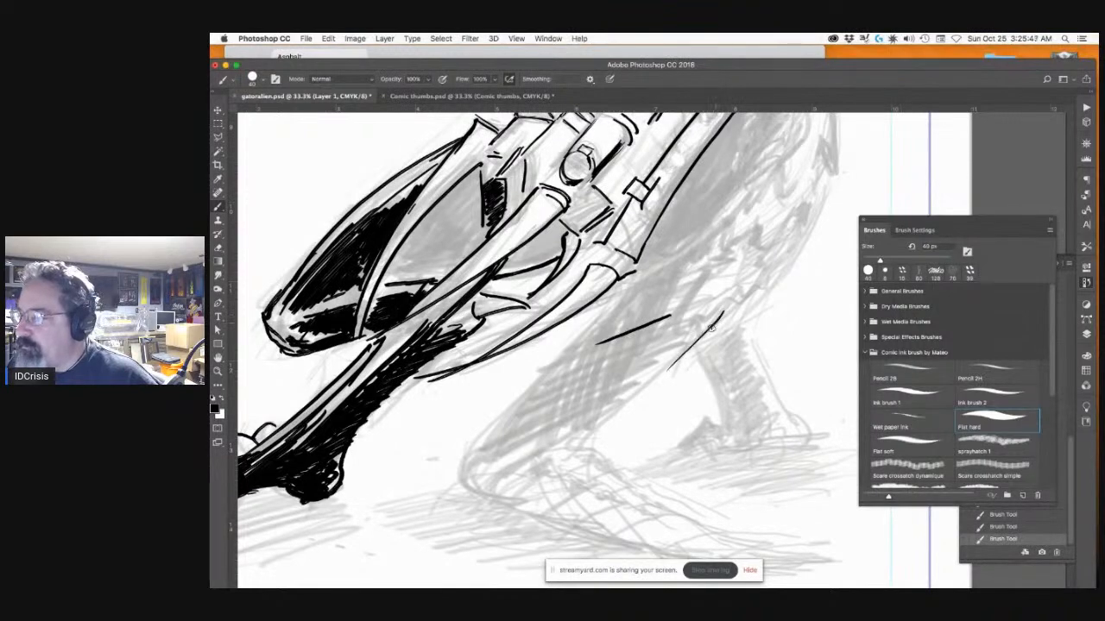
left_click_drag(721, 316, 570, 455)
mouse_move(628, 298)
left_mouse_down()
mouse_move(473, 481)
mouse_move(475, 442)
mouse_move(457, 470)
left_mouse_up()
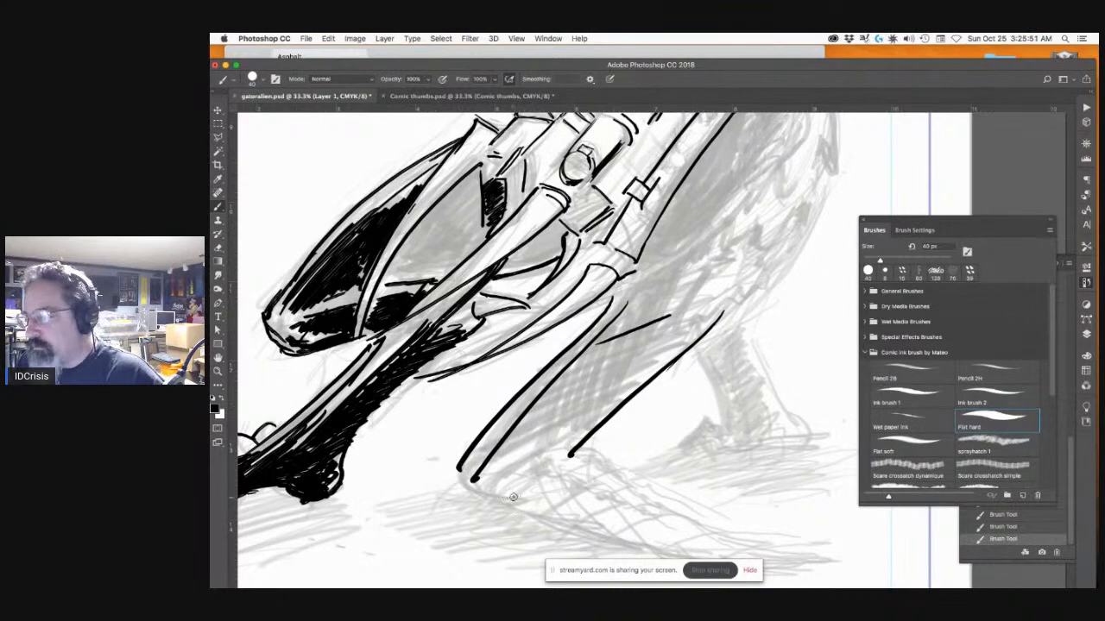
left_click_drag(459, 466, 482, 484)
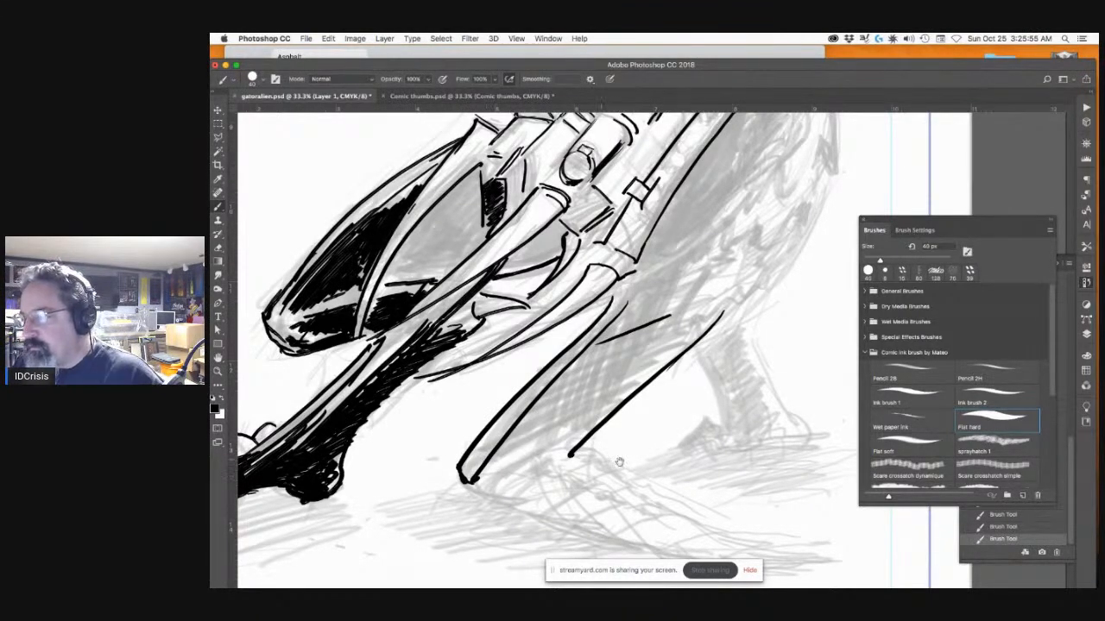
Step: Ink the rear foot's long sole and top edge meeting at a point, with a jagged fold line inside the ankle
scroll(620, 416, "down", 5)
mouse_move(462, 384)
left_mouse_down()
mouse_move(631, 438)
mouse_move(790, 470)
left_mouse_up()
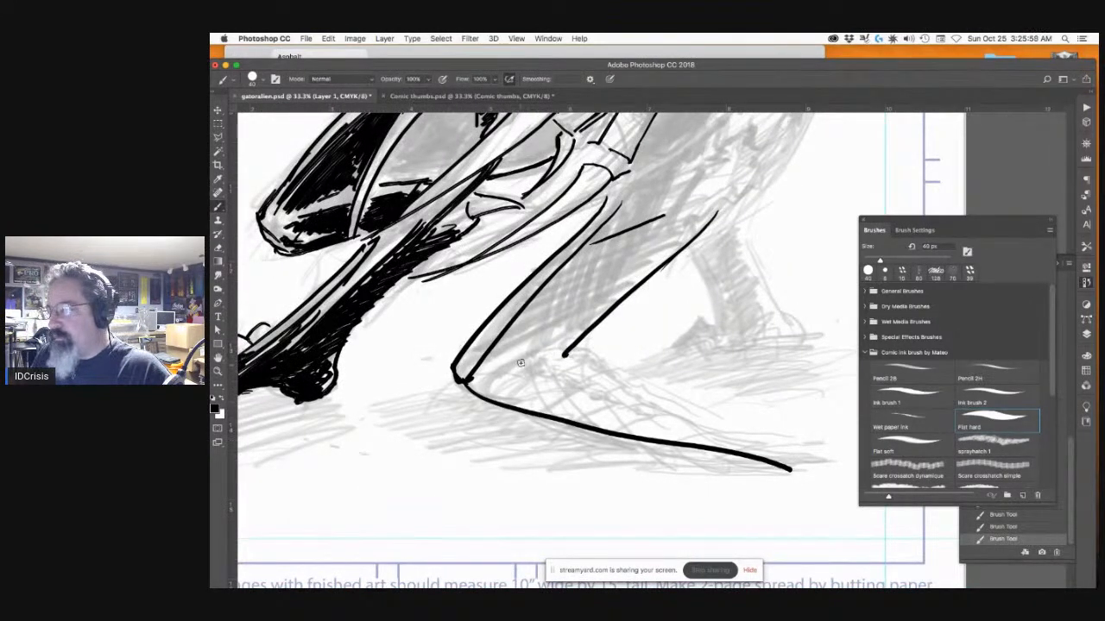
mouse_move(511, 369)
left_mouse_down()
mouse_move(556, 373)
mouse_move(628, 415)
left_mouse_up()
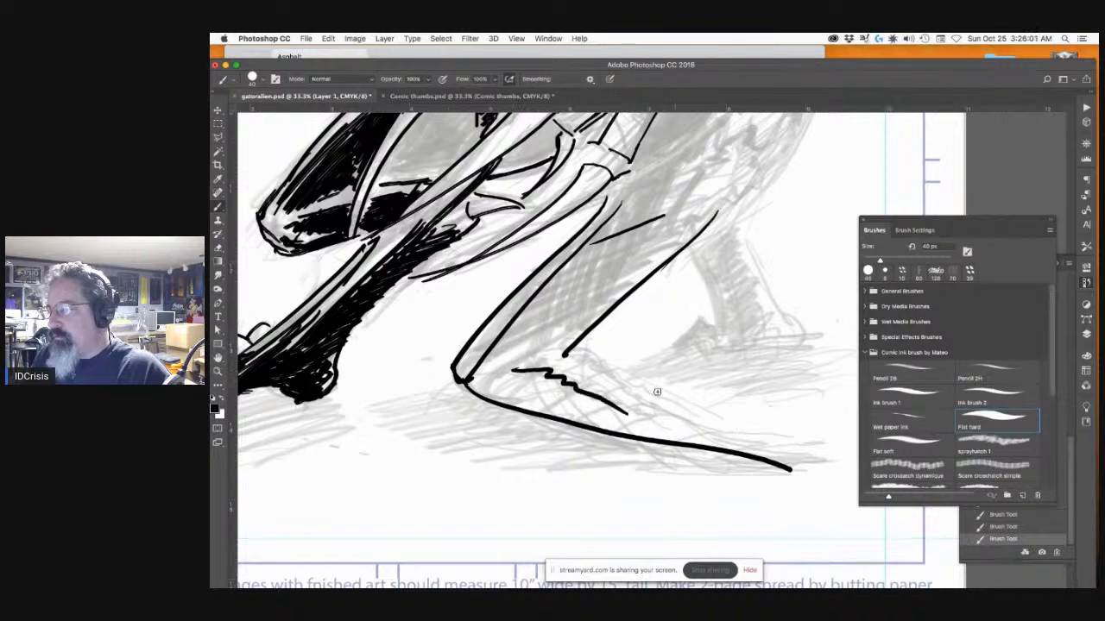
left_click_drag(569, 356, 802, 472)
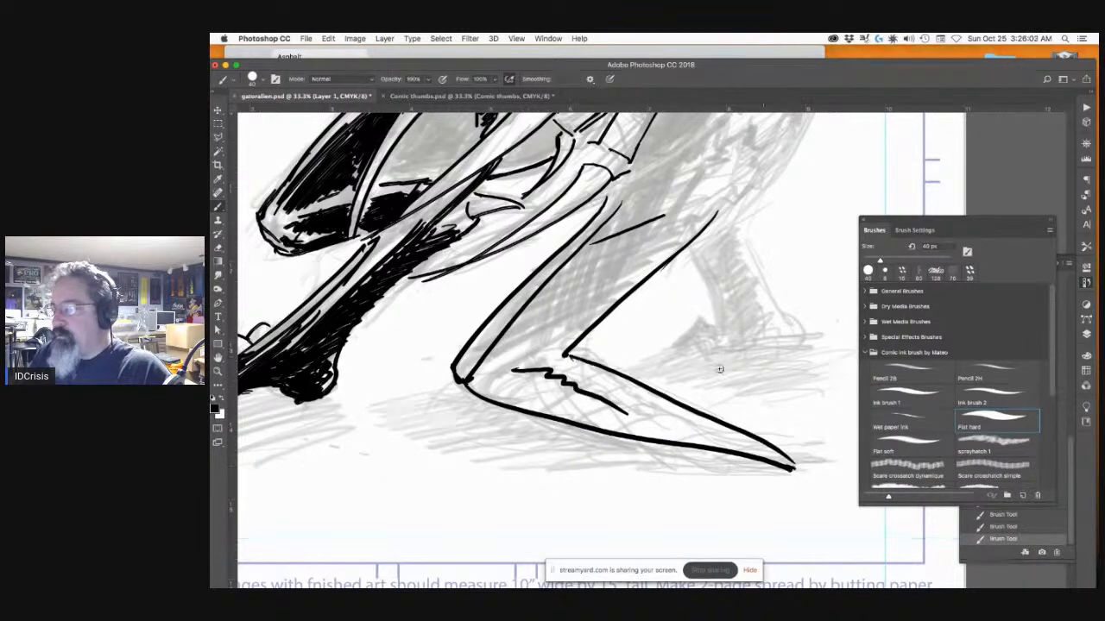
Step: Fill the thigh area between the front two claws with solid black and touch up the black near the knee
mouse_move(658, 243)
left_mouse_down()
mouse_move(578, 386)
mouse_move(599, 466)
mouse_move(669, 476)
left_mouse_up()
mouse_move(454, 330)
left_mouse_down()
mouse_move(468, 311)
mouse_move(399, 396)
left_mouse_up()
mouse_move(422, 359)
left_mouse_down()
mouse_move(395, 404)
mouse_move(404, 392)
left_mouse_up()
mouse_move(457, 338)
left_mouse_down()
mouse_move(414, 388)
mouse_move(435, 379)
left_mouse_up()
left_click_drag(485, 352, 454, 383)
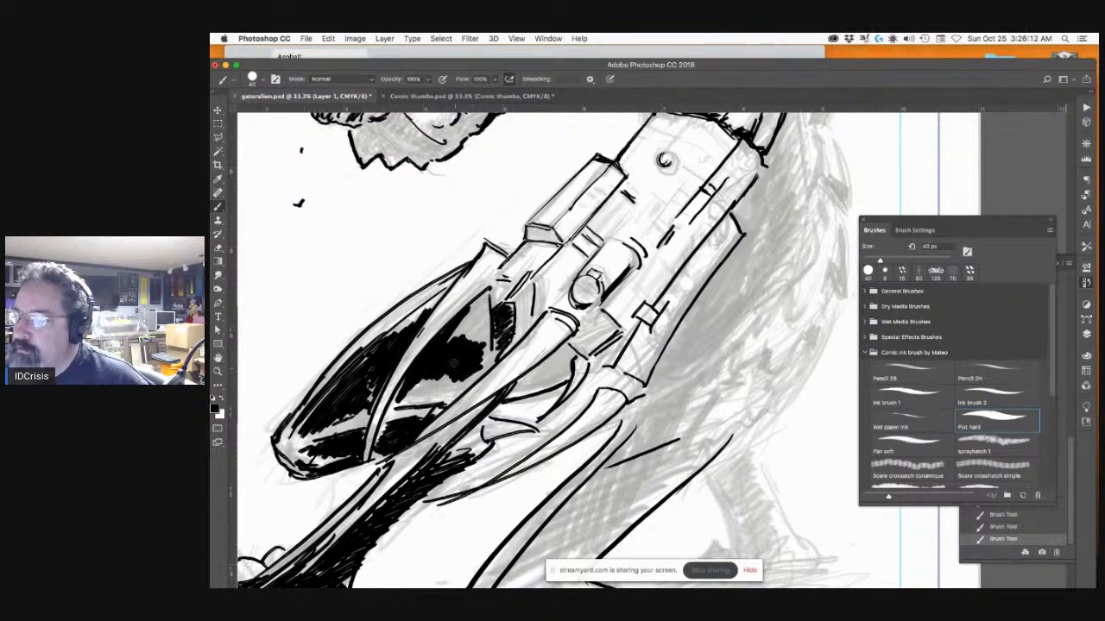
left_click_drag(488, 297, 481, 362)
mouse_move(481, 297)
left_mouse_down()
mouse_move(464, 331)
mouse_move(482, 320)
mouse_move(456, 344)
mouse_move(460, 324)
mouse_move(452, 331)
mouse_move(482, 335)
mouse_move(484, 356)
mouse_move(460, 334)
mouse_move(472, 395)
mouse_move(494, 389)
mouse_move(459, 372)
mouse_move(411, 388)
mouse_move(405, 403)
mouse_move(429, 401)
mouse_move(399, 380)
left_mouse_up()
mouse_move(320, 424)
left_mouse_down()
mouse_move(344, 420)
mouse_move(337, 412)
left_mouse_up()
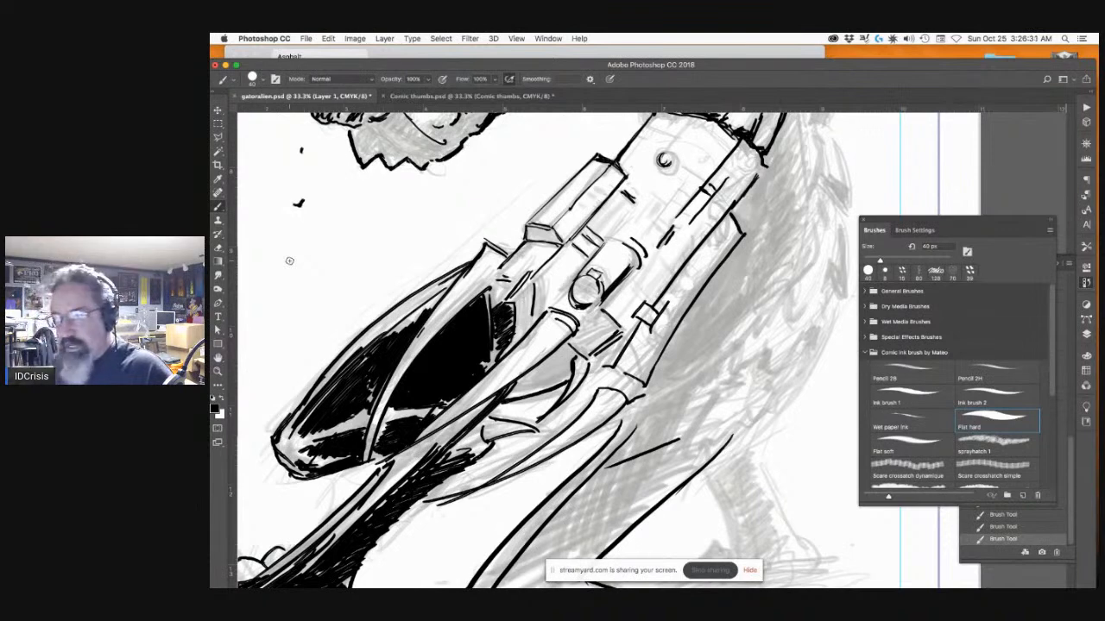
key("super+Tab")
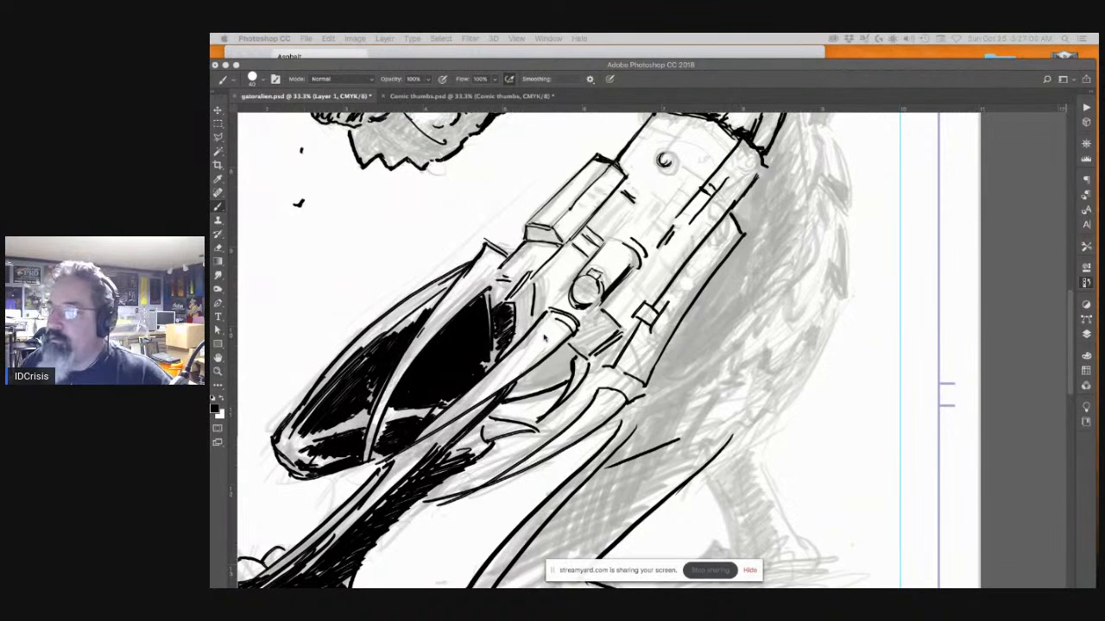
key("F5")
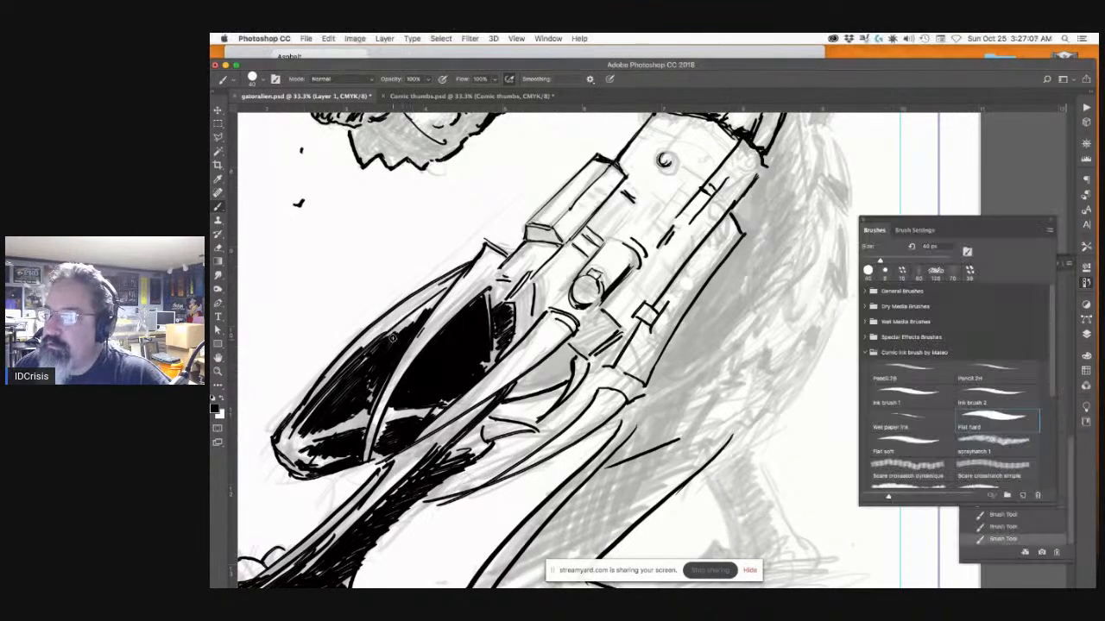
Step: Fill the remaining light streaks and gaps in the bent front thigh between the claws with solid black
mouse_move(432, 300)
left_mouse_down()
mouse_move(406, 326)
mouse_move(445, 291)
mouse_move(354, 372)
left_mouse_up()
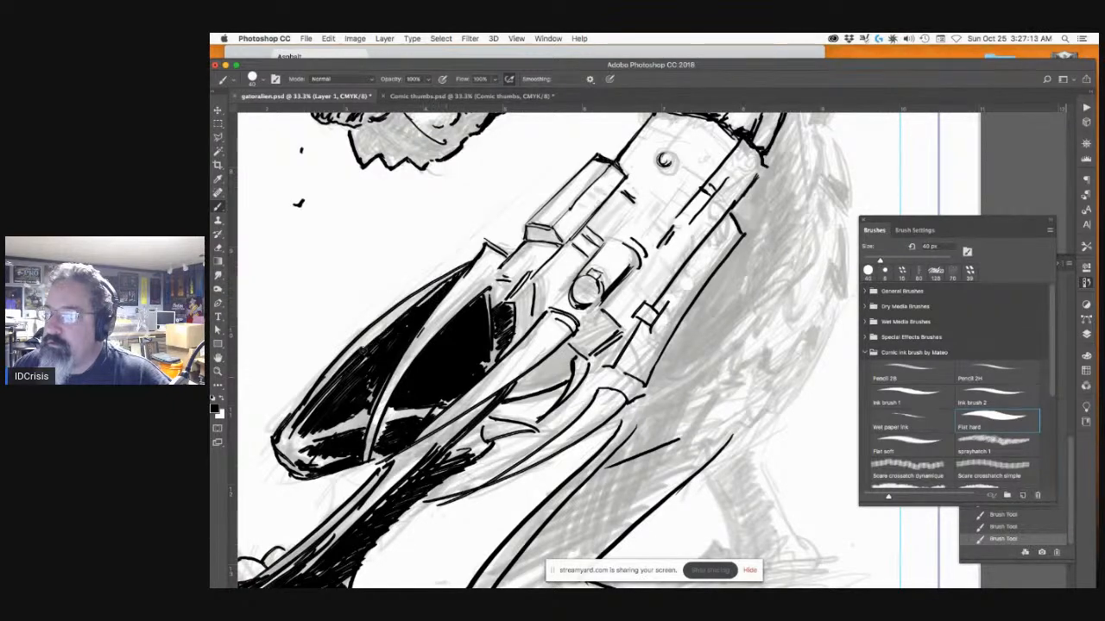
left_click_drag(433, 286, 328, 389)
mouse_move(406, 309)
left_mouse_down()
mouse_move(392, 324)
mouse_move(449, 280)
mouse_move(436, 291)
left_mouse_up()
left_click_drag(366, 349, 295, 441)
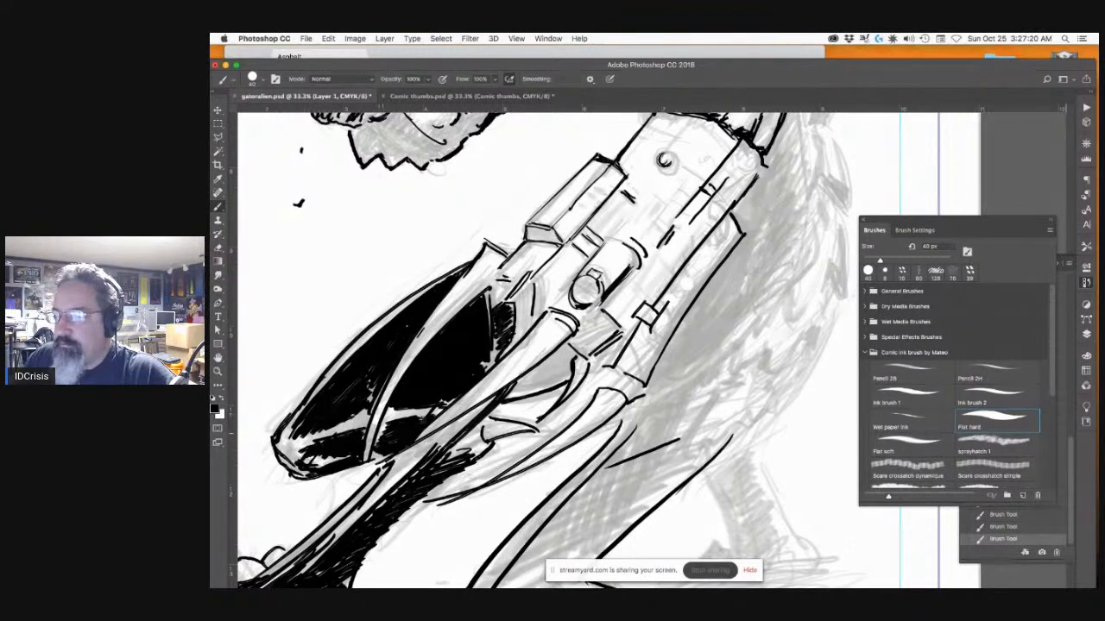
left_click_drag(383, 428, 377, 442)
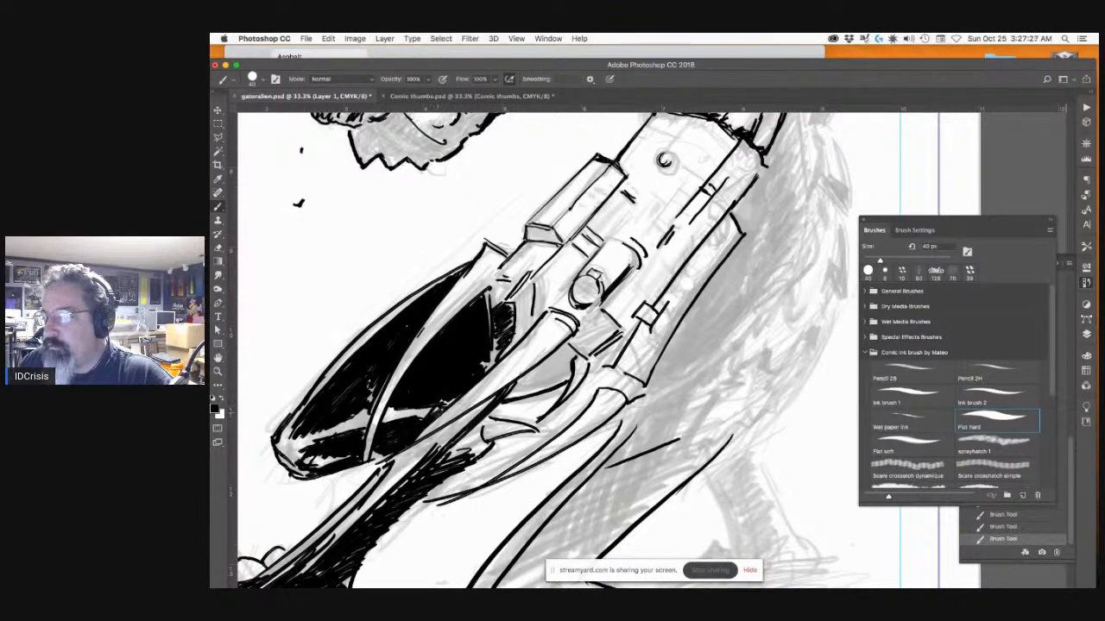
mouse_move(438, 409)
left_mouse_down()
mouse_move(429, 438)
mouse_move(402, 423)
left_mouse_up()
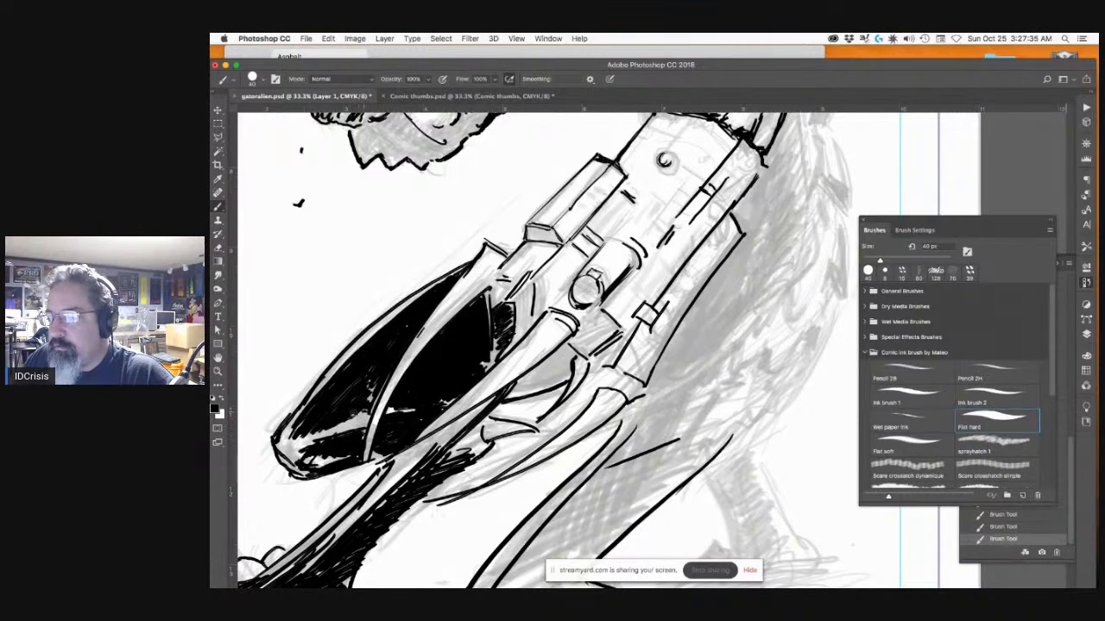
mouse_move(367, 410)
left_mouse_down()
mouse_move(348, 419)
mouse_move(362, 416)
left_mouse_up()
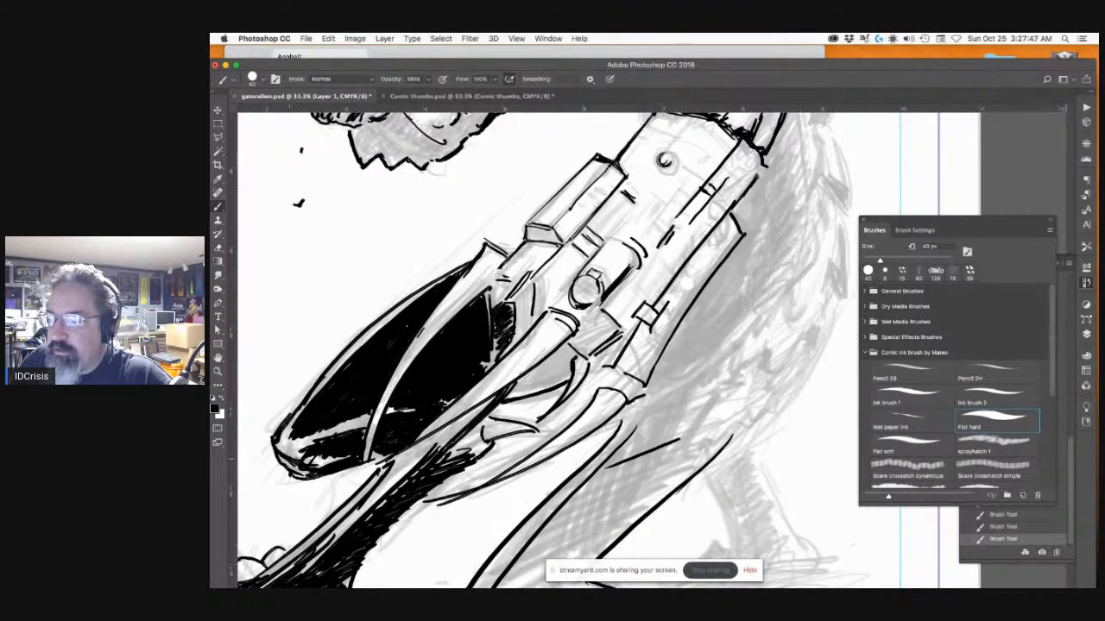
Step: Solidify the black on the underside of the front knee and thigh tip, leaving a thin white highlight along the rim
mouse_move(304, 454)
left_mouse_down()
mouse_move(288, 457)
mouse_move(319, 475)
mouse_move(321, 446)
left_mouse_up()
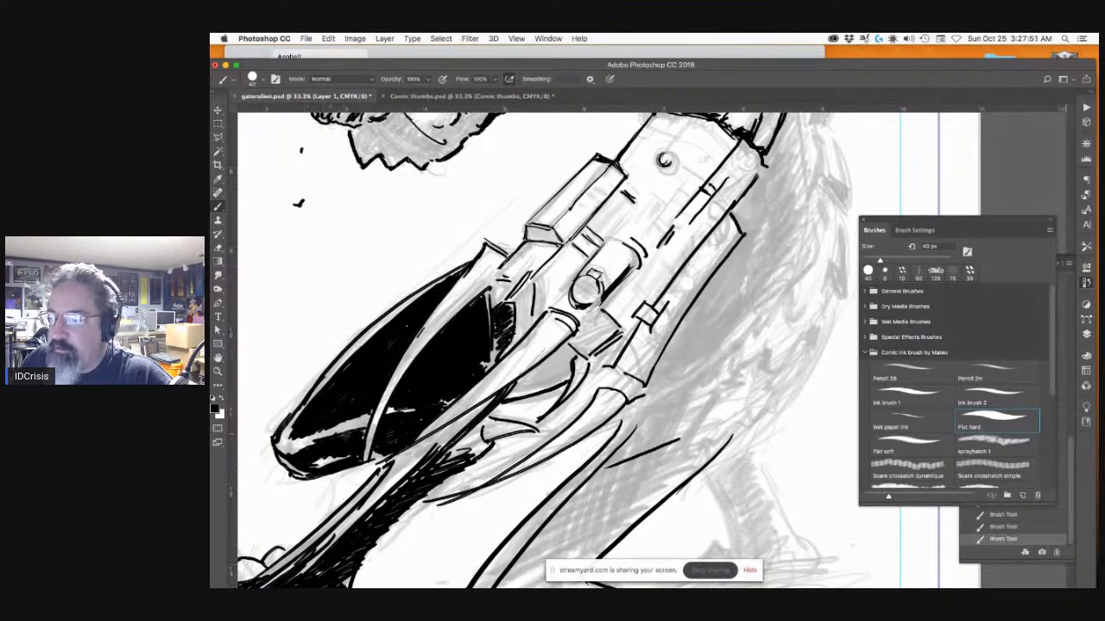
left_click_drag(381, 455, 371, 459)
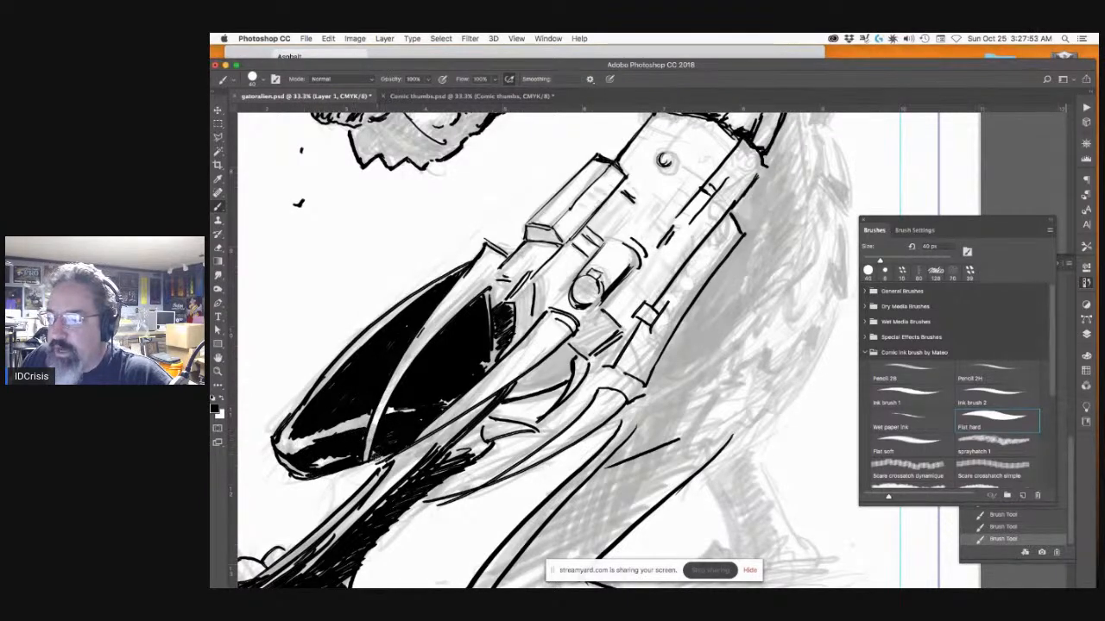
left_click_drag(301, 476, 293, 474)
left_click_drag(482, 364, 486, 366)
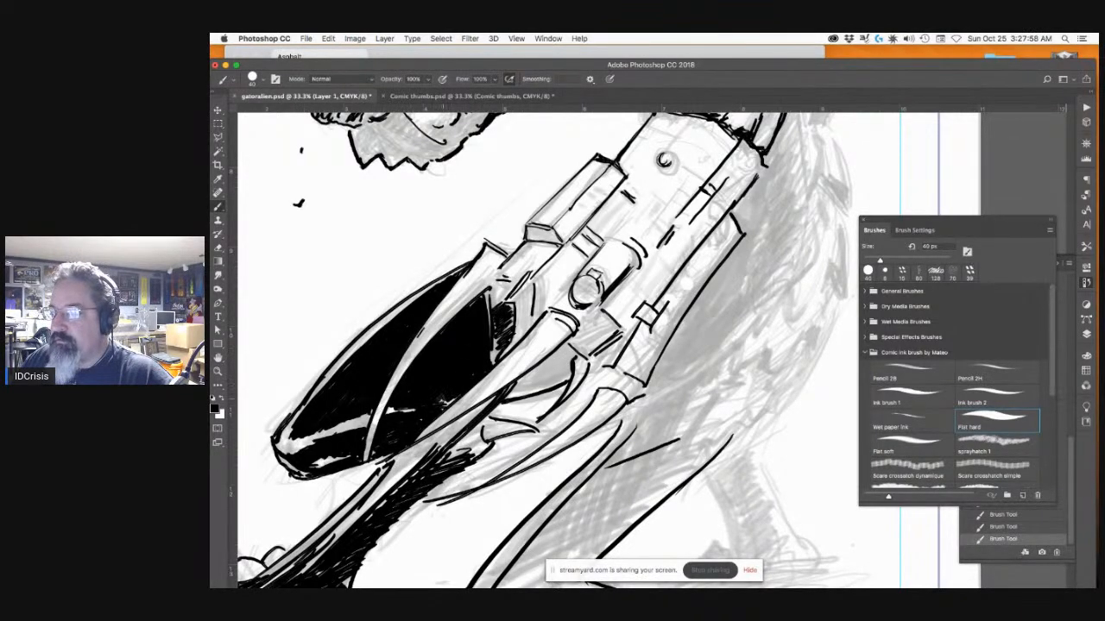
left_click_drag(454, 448, 530, 319)
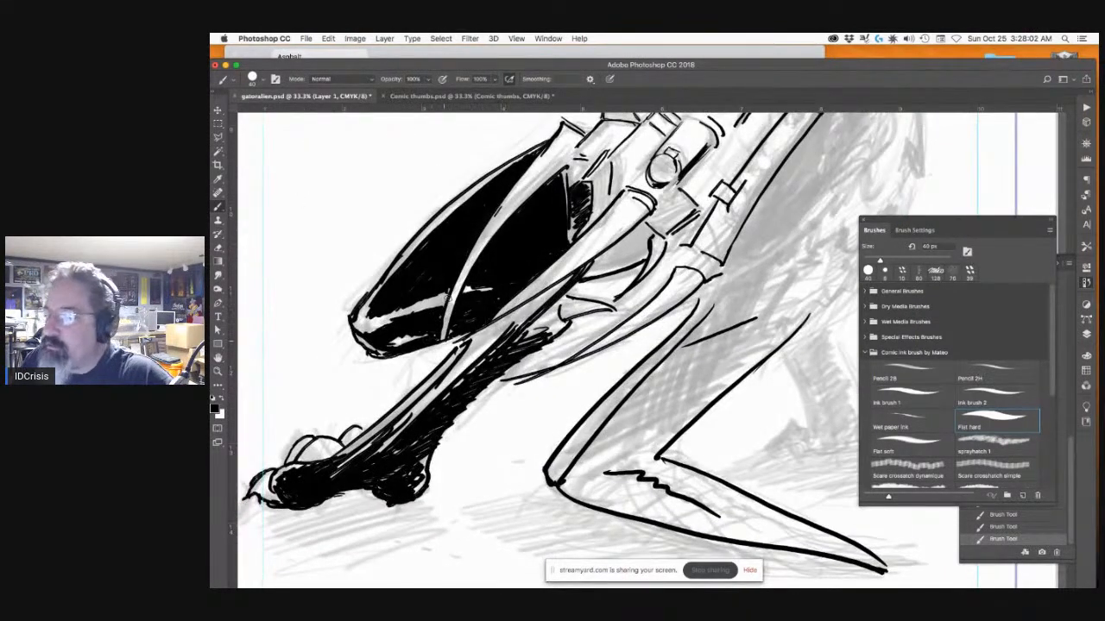
left_click_drag(413, 298, 466, 344)
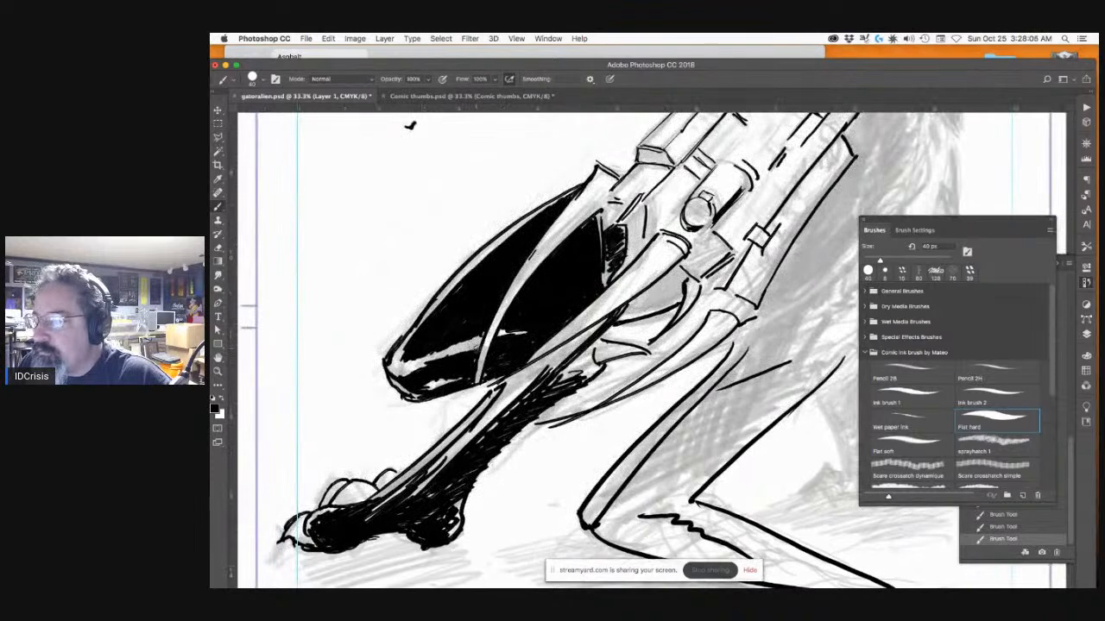
mouse_move(474, 348)
left_mouse_down()
mouse_move(398, 376)
mouse_move(467, 350)
mouse_move(406, 393)
left_mouse_up()
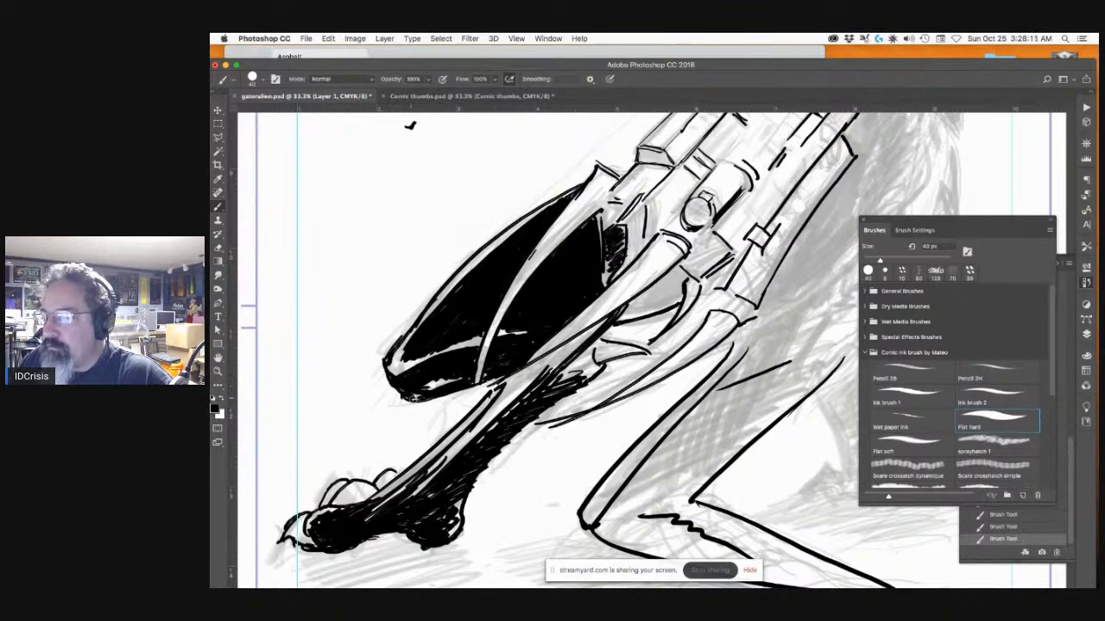
left_click_drag(412, 393, 450, 364)
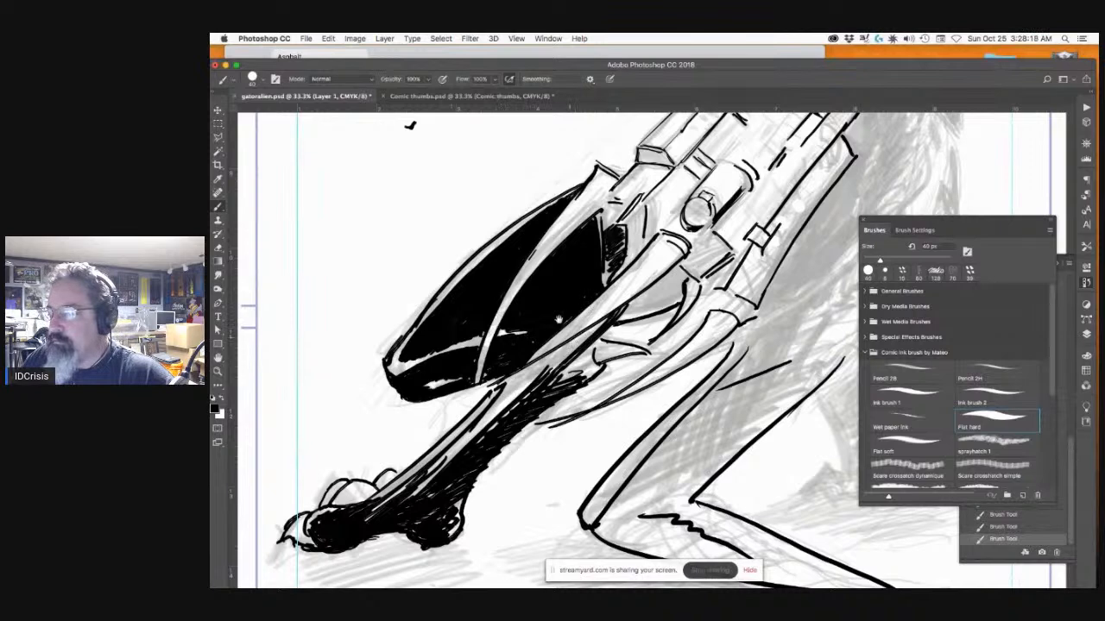
Step: Darken the front lower leg and foot with solid black, and add short hatch lines on the rounded toe
scroll(518, 298, "down", 3)
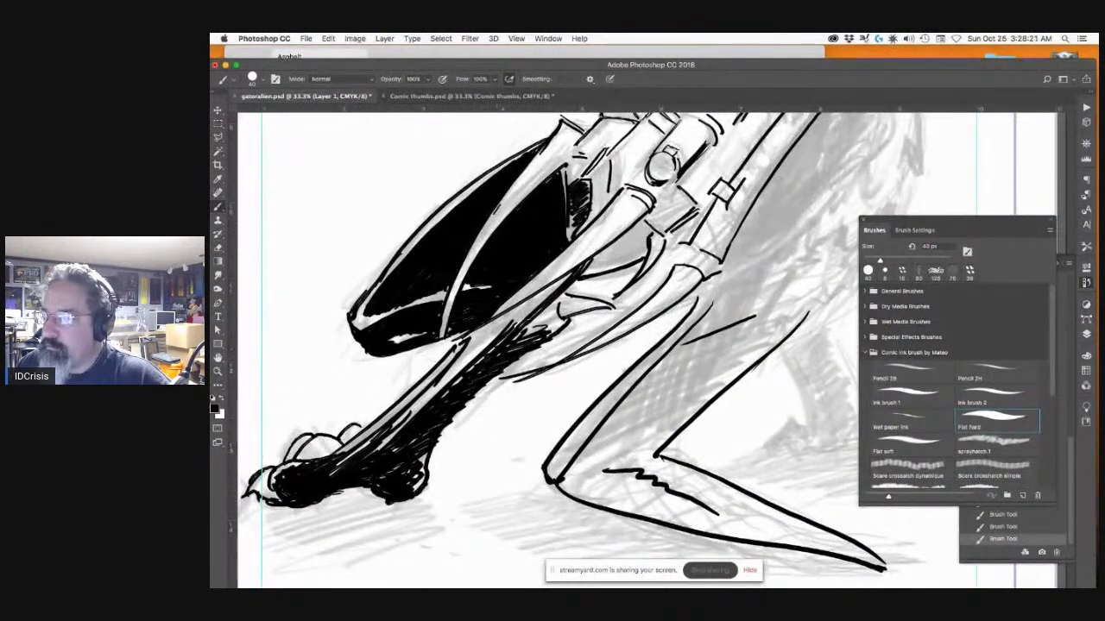
left_click_drag(437, 380, 375, 438)
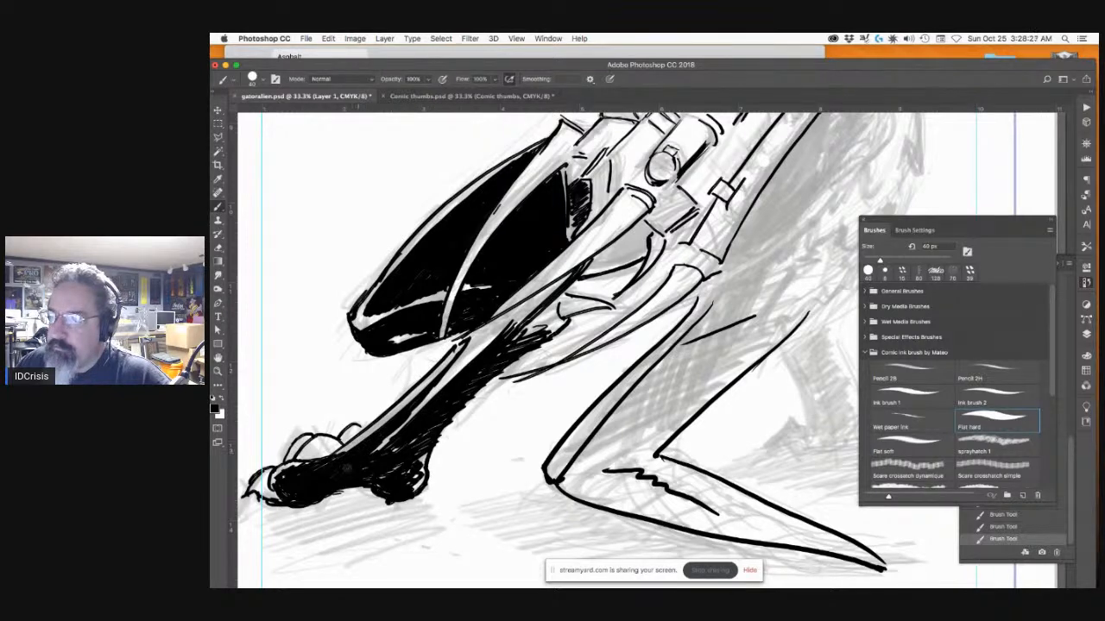
left_click_drag(328, 459, 435, 428)
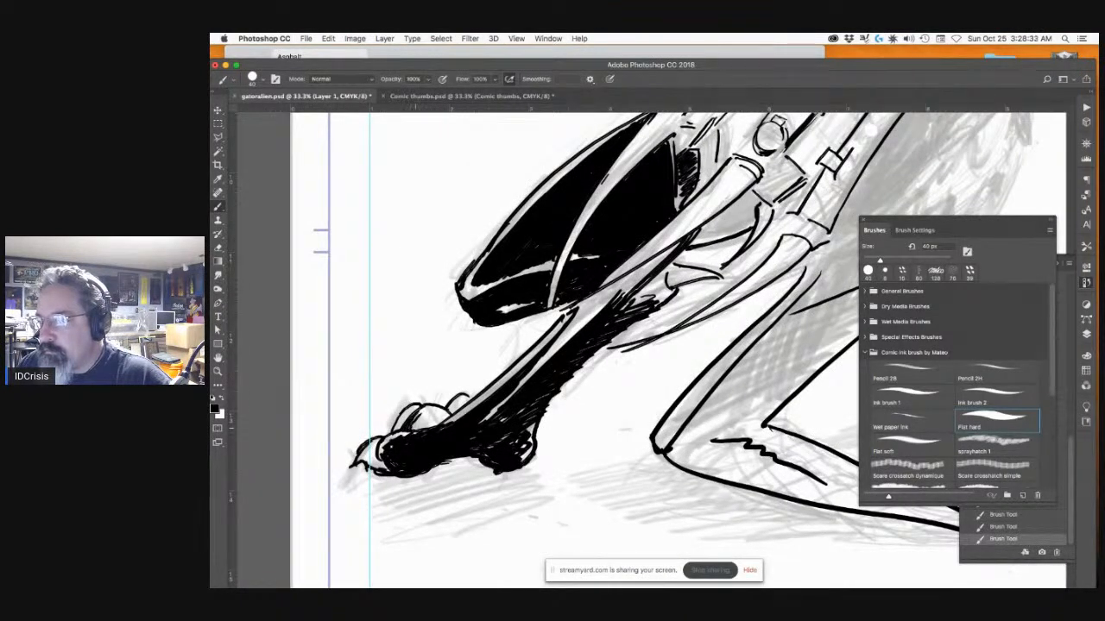
left_click_drag(418, 430, 431, 418)
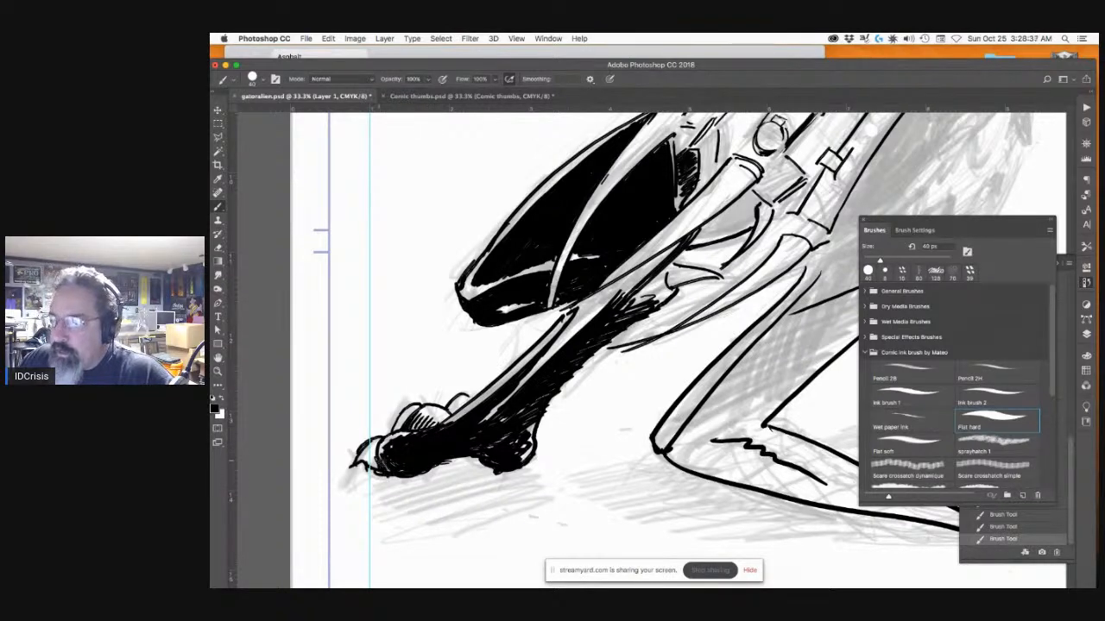
left_click_drag(392, 477, 422, 474)
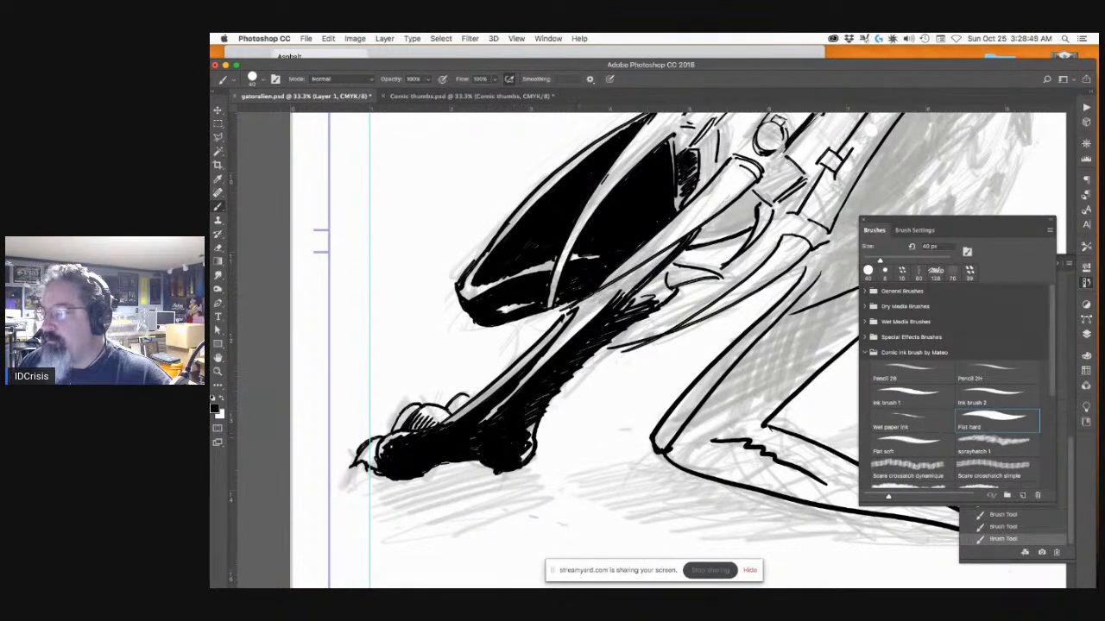
Step: Fill in the black shading along the back edge and upper calf of the front lower leg
left_click_drag(563, 349, 530, 388)
left_click_drag(587, 325, 510, 390)
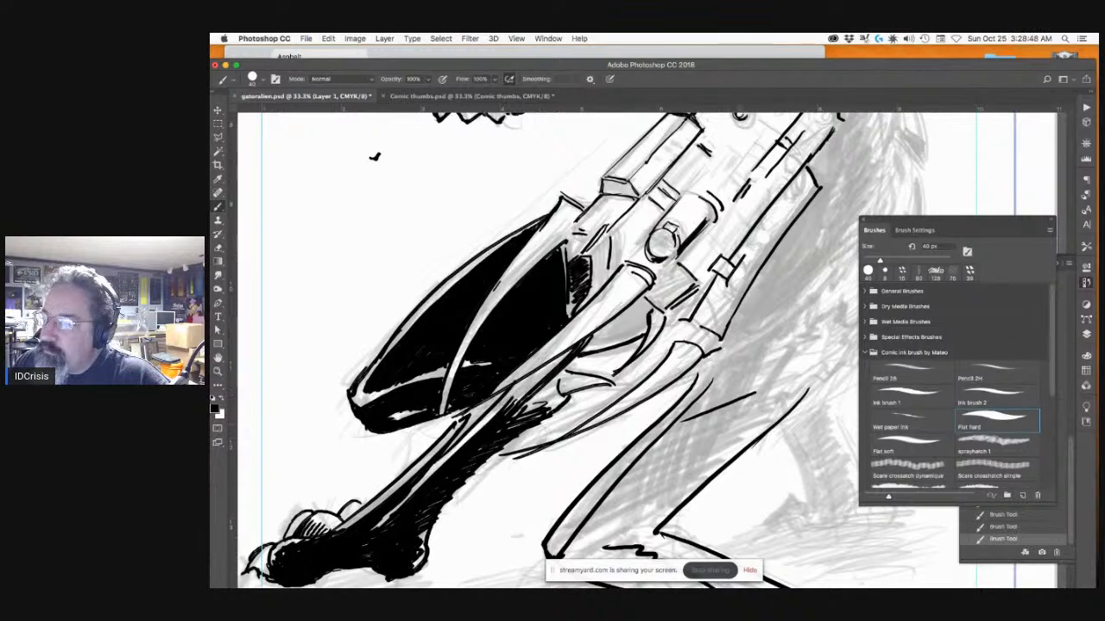
left_click_drag(494, 399, 451, 453)
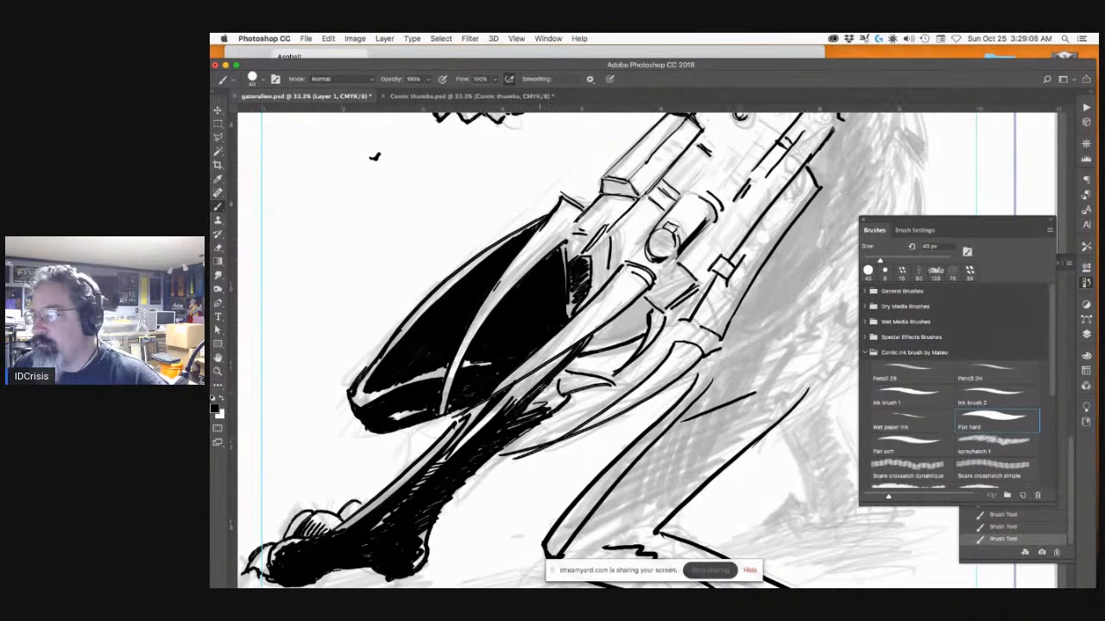
mouse_move(550, 386)
left_mouse_down()
mouse_move(515, 420)
mouse_move(534, 420)
left_mouse_up()
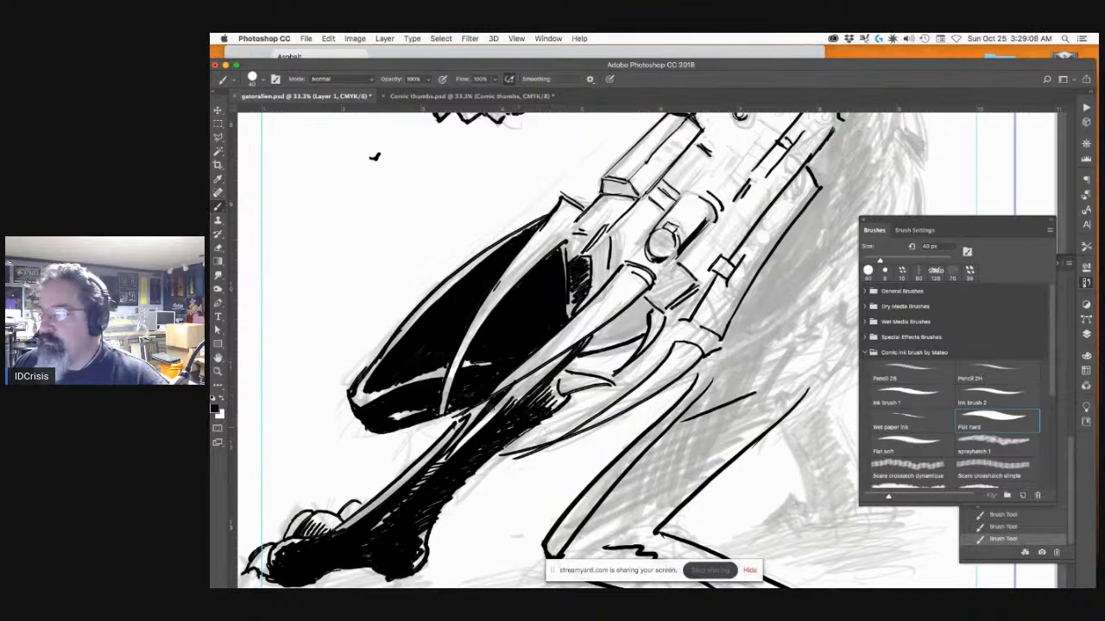
Step: Fill the gap between the middle and rear claws, just below the gear, with solid black
scroll(550, 348, "up", 5)
scroll(550, 348, "right", 4)
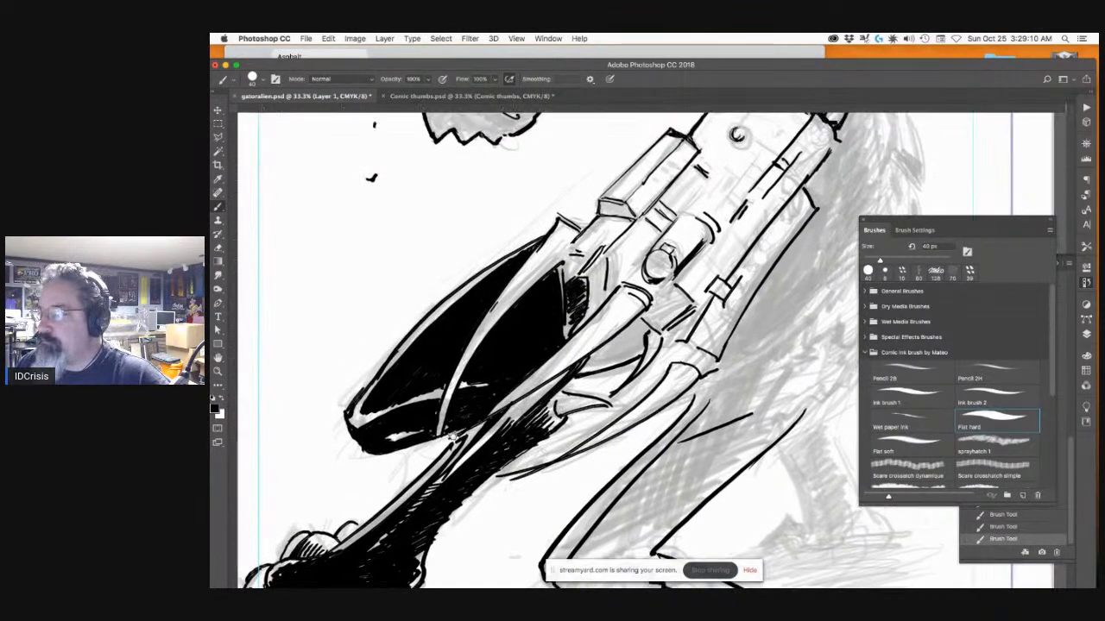
scroll(516, 377, "down", 2)
scroll(516, 377, "left", 4)
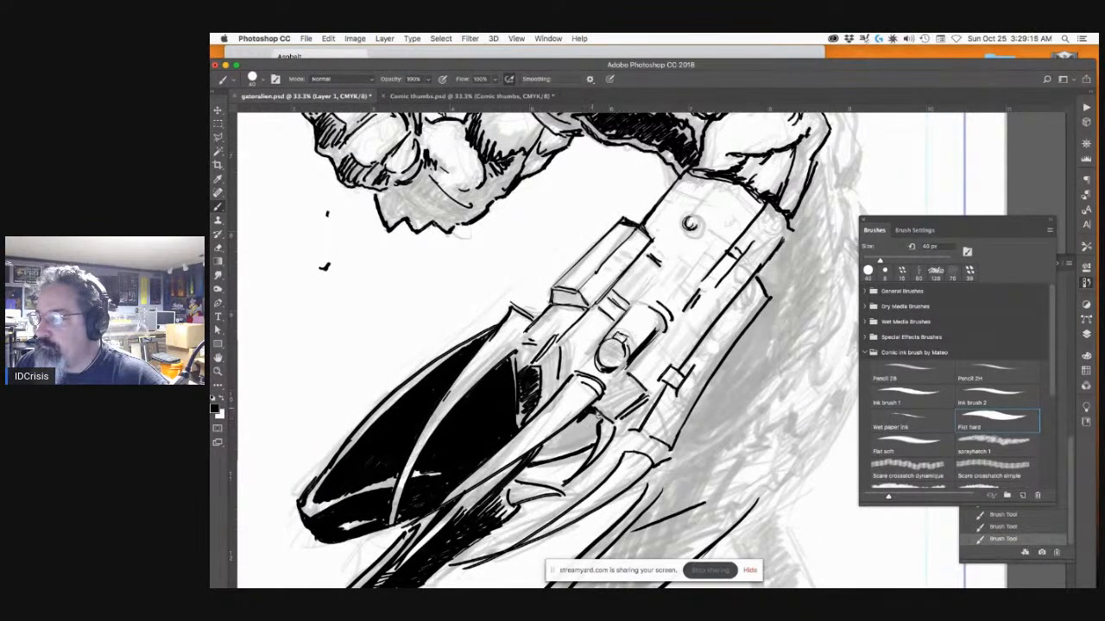
mouse_move(580, 423)
left_mouse_down()
mouse_move(539, 457)
mouse_move(582, 449)
mouse_move(593, 433)
mouse_move(580, 424)
mouse_move(585, 442)
mouse_move(570, 447)
left_mouse_up()
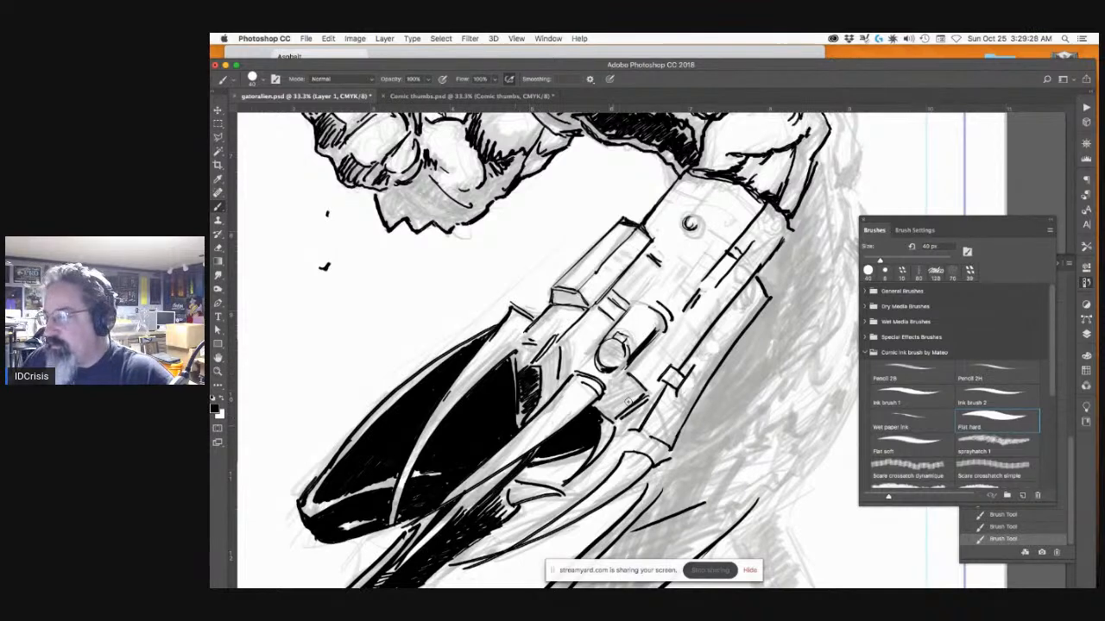
Step: Hatch the small rectangular block below the gear's round knob with parallel slanted lines
left_click_drag(711, 409, 704, 398)
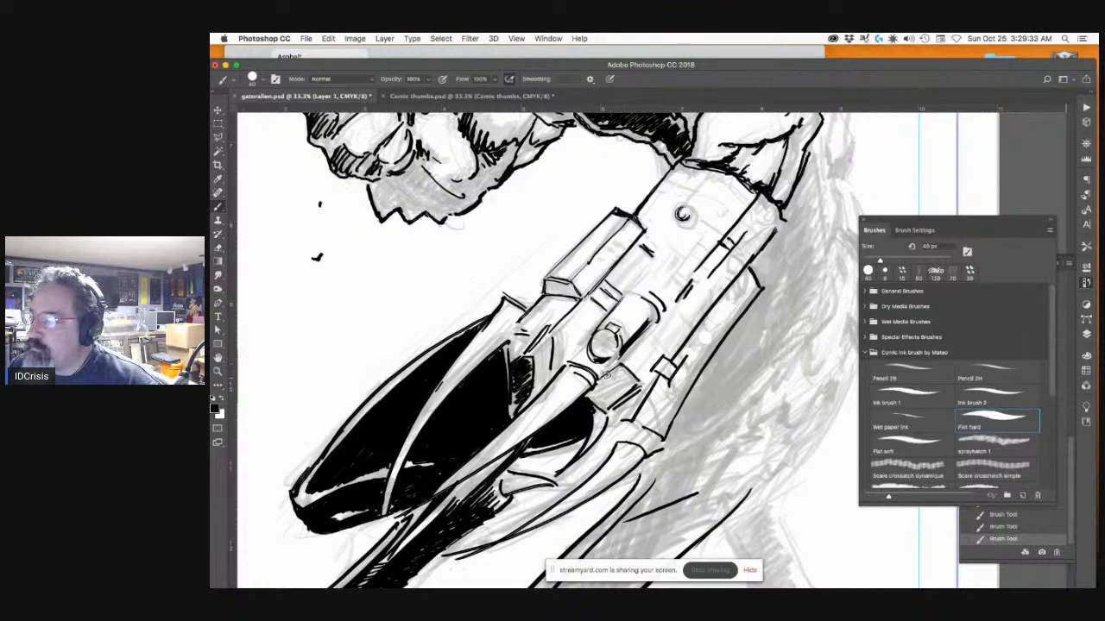
mouse_move(599, 384)
left_mouse_down()
mouse_move(623, 368)
mouse_move(634, 385)
left_mouse_up()
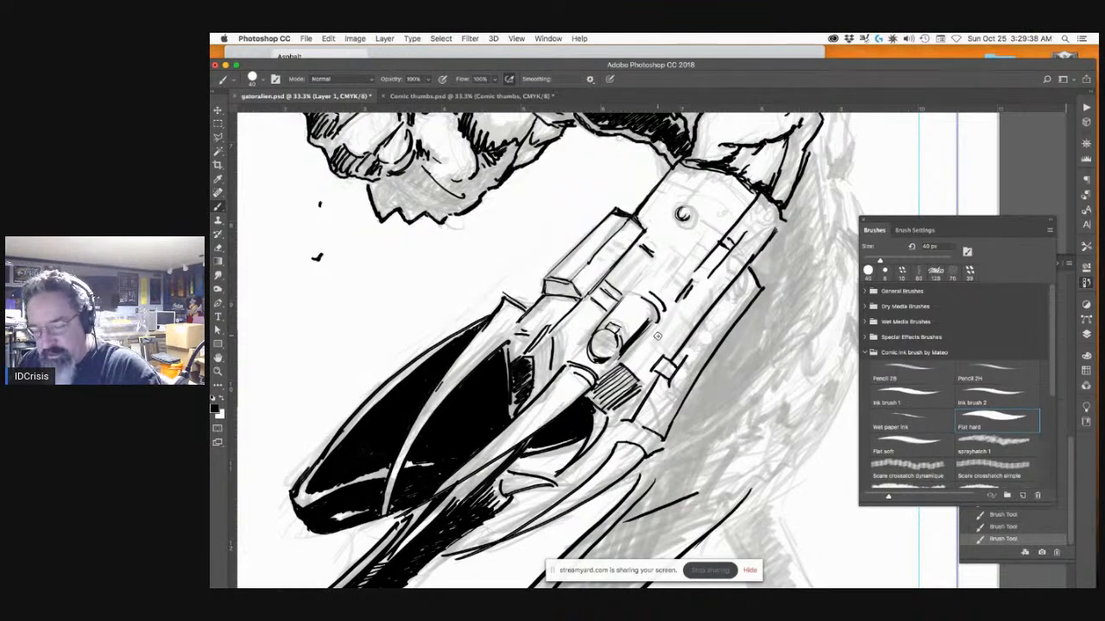
key("z")
mouse_move(557, 352)
left_mouse_down()
mouse_move(681, 455)
mouse_move(490, 301)
left_mouse_up()
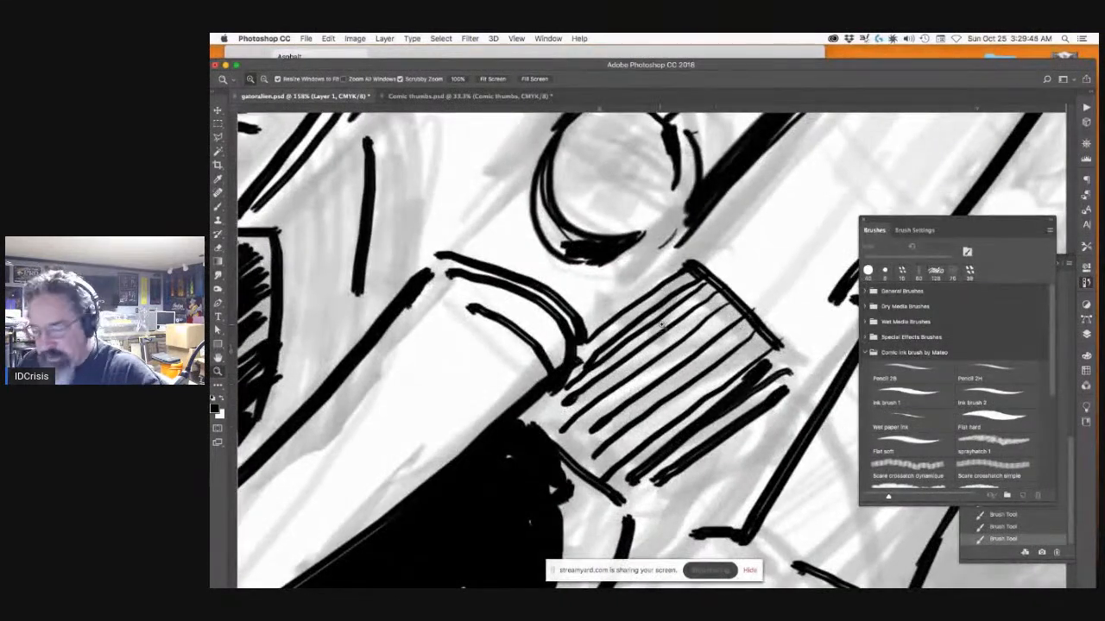
Step: Hatch the lower end face of the long box on the gear with short slanted strokes
key("super+1")
key("super+minus")
key("super+minus")
key("super+minus")
key("super+minus")
key("super+minus")
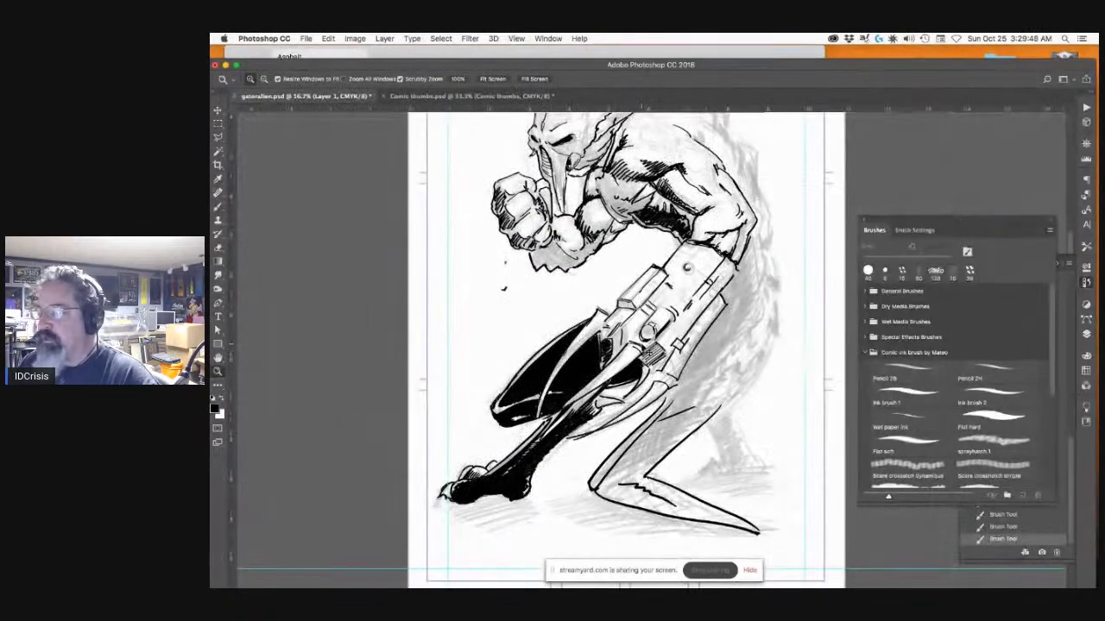
key("super+plus")
key("super+plus")
key("super+plus")
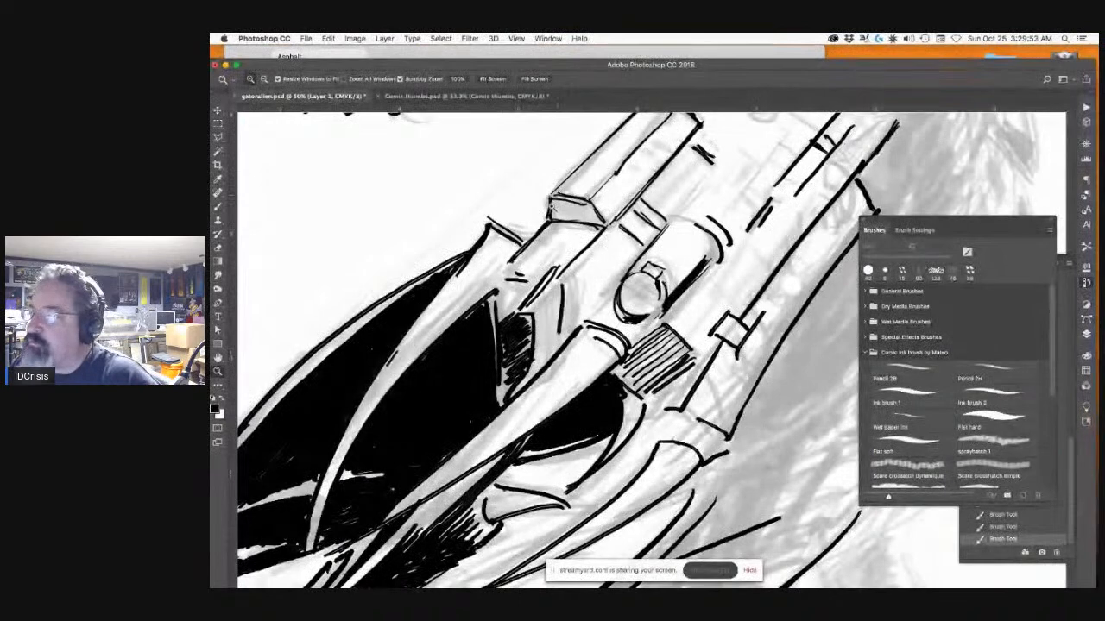
key("b")
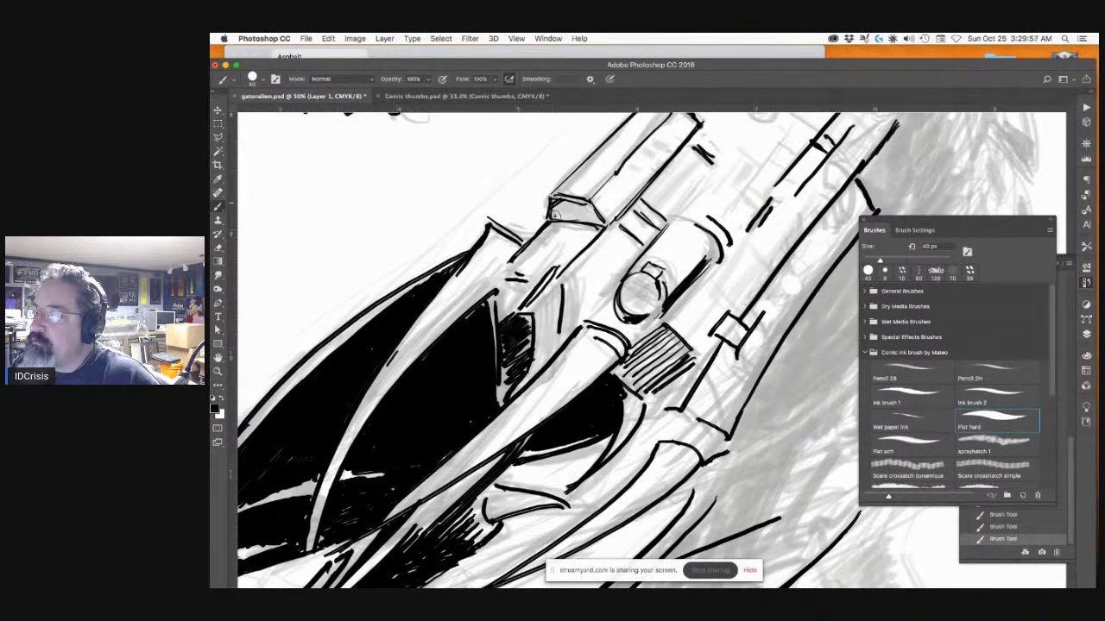
left_click_drag(580, 203, 561, 221)
mouse_move(587, 207)
left_mouse_down()
mouse_move(570, 221)
mouse_move(580, 224)
left_mouse_up()
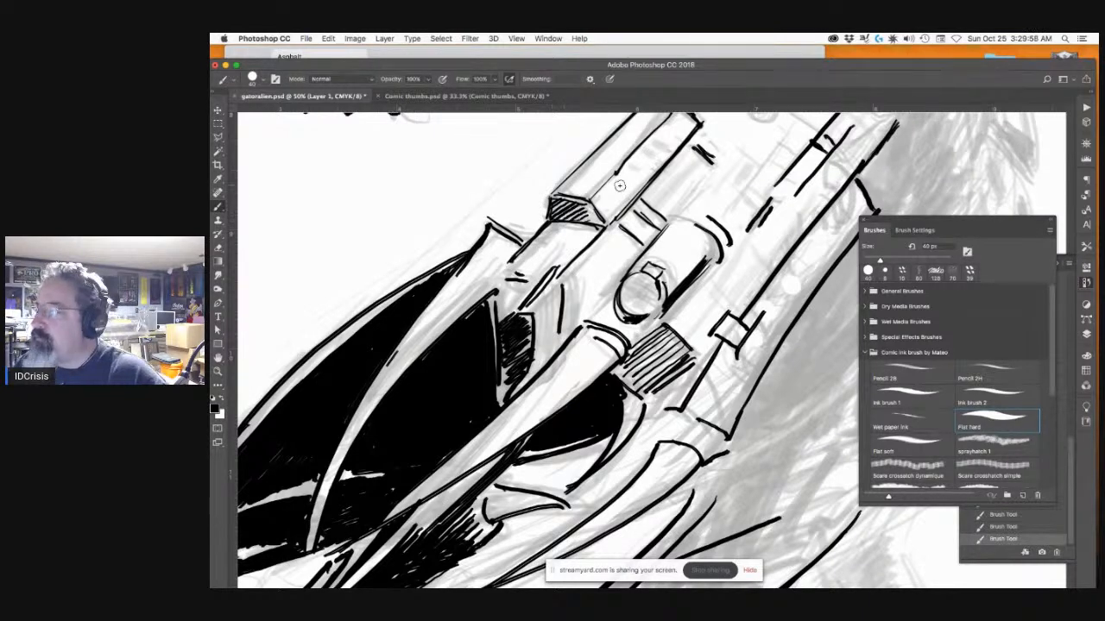
Step: Switch to Ink brush 1 at 8 px and hatch the small band between the gear's box and cylinder
left_click(885, 272)
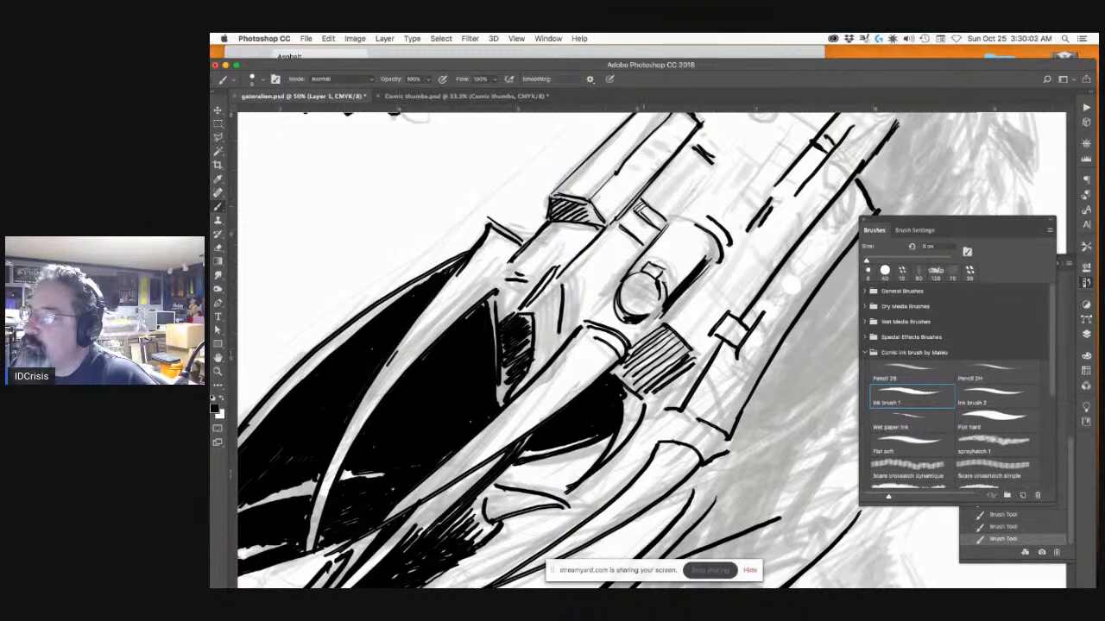
left_click_drag(656, 206, 643, 214)
left_click_drag(657, 209, 647, 217)
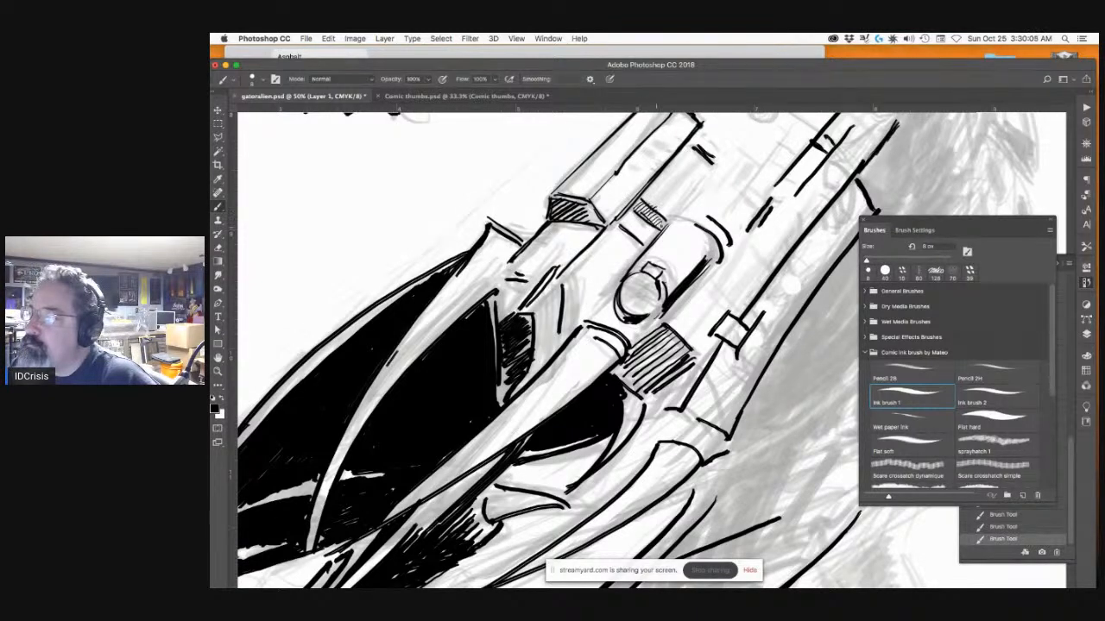
Step: Switch back to the Flat hard brush at 40 px and hatch the narrow strip along the rear lower leg's front edge
left_click_drag(752, 180, 655, 117)
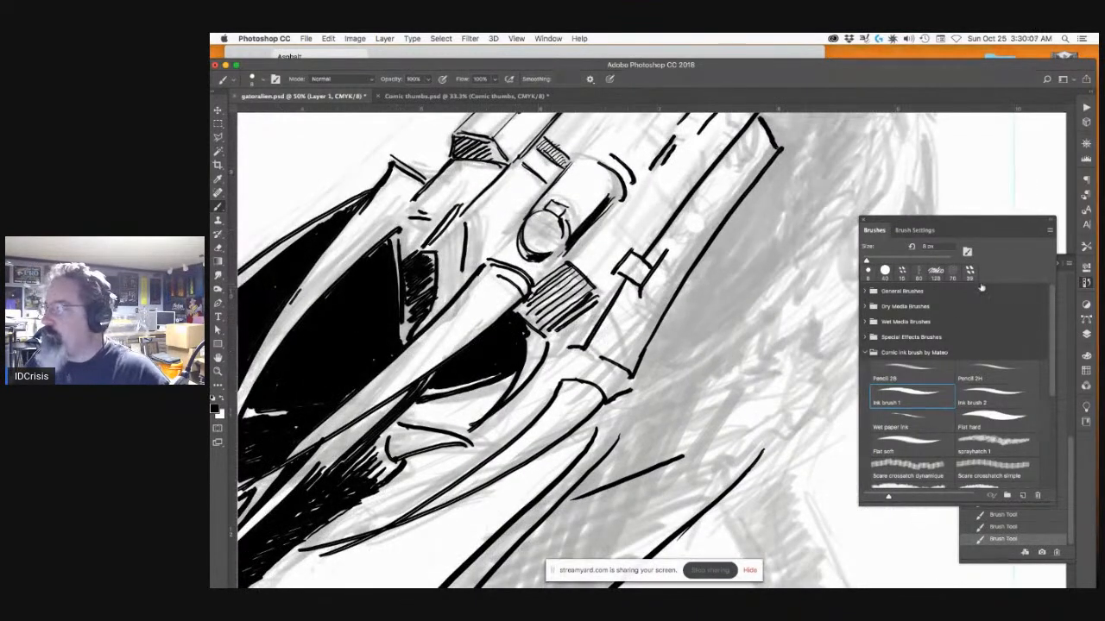
left_click(886, 271)
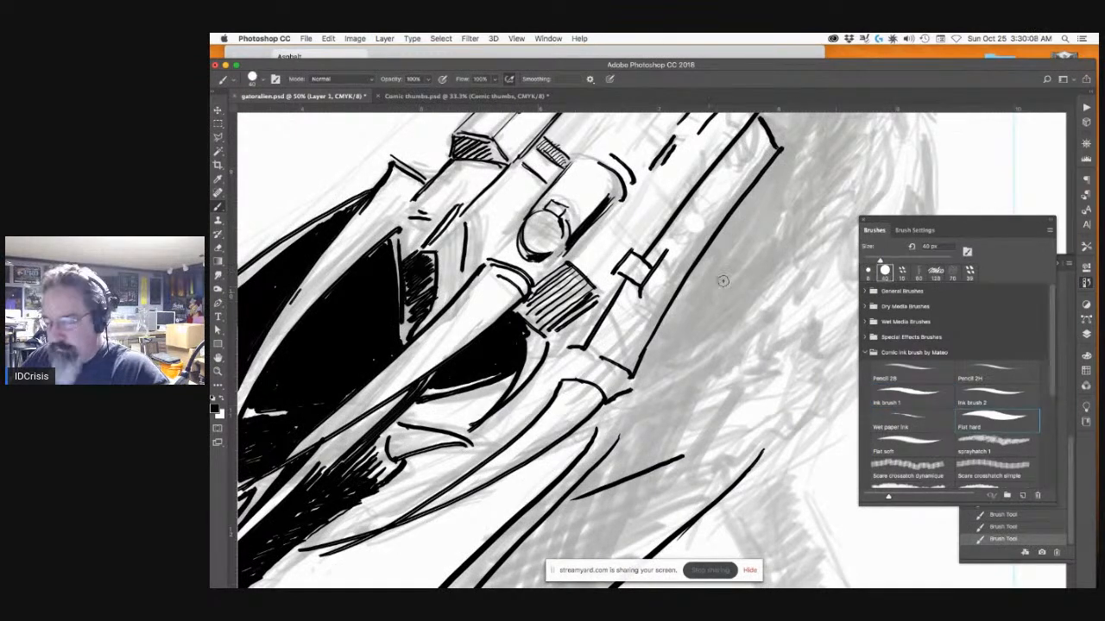
key("super+minus")
mouse_move(638, 422)
left_mouse_down()
mouse_move(633, 355)
mouse_move(644, 302)
mouse_move(610, 309)
mouse_move(478, 470)
left_mouse_up()
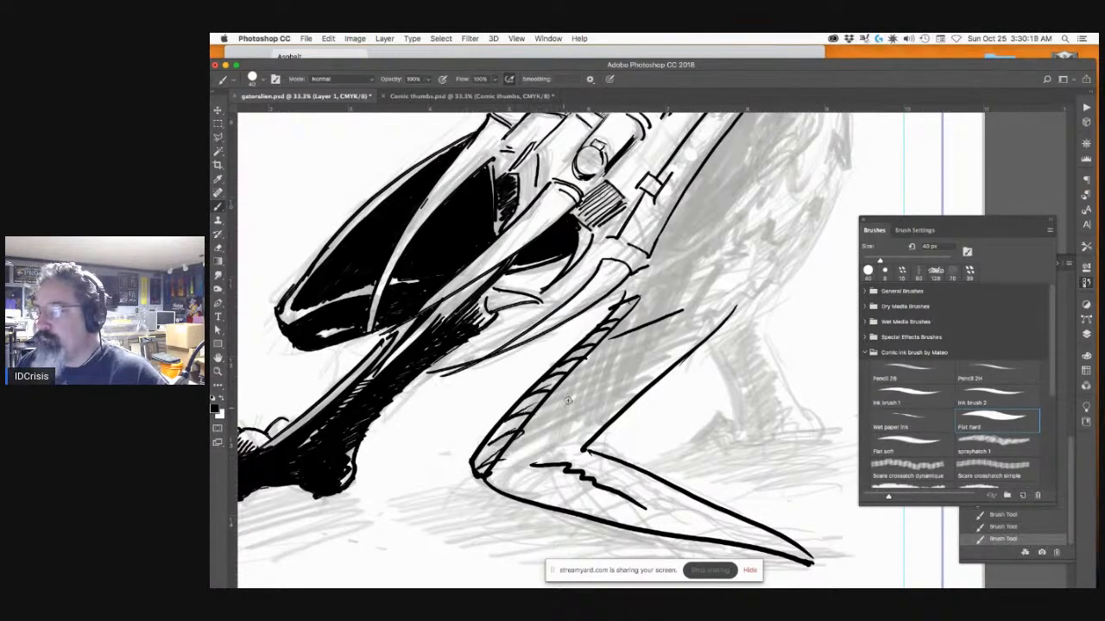
Step: Thicken the outline along the underside of the gator's lower jaw and around the back of its head
left_click_drag(671, 320, 506, 468)
left_click_drag(608, 190, 564, 337)
left_click_drag(564, 168, 634, 335)
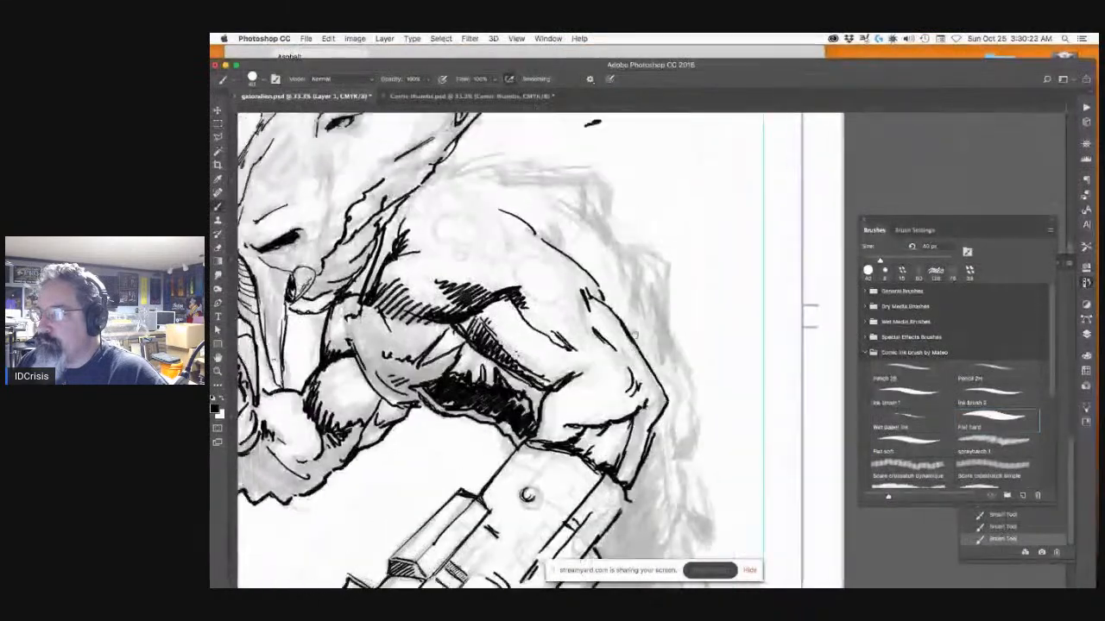
scroll(634, 334, "up", 10)
scroll(647, 355, "down", 3)
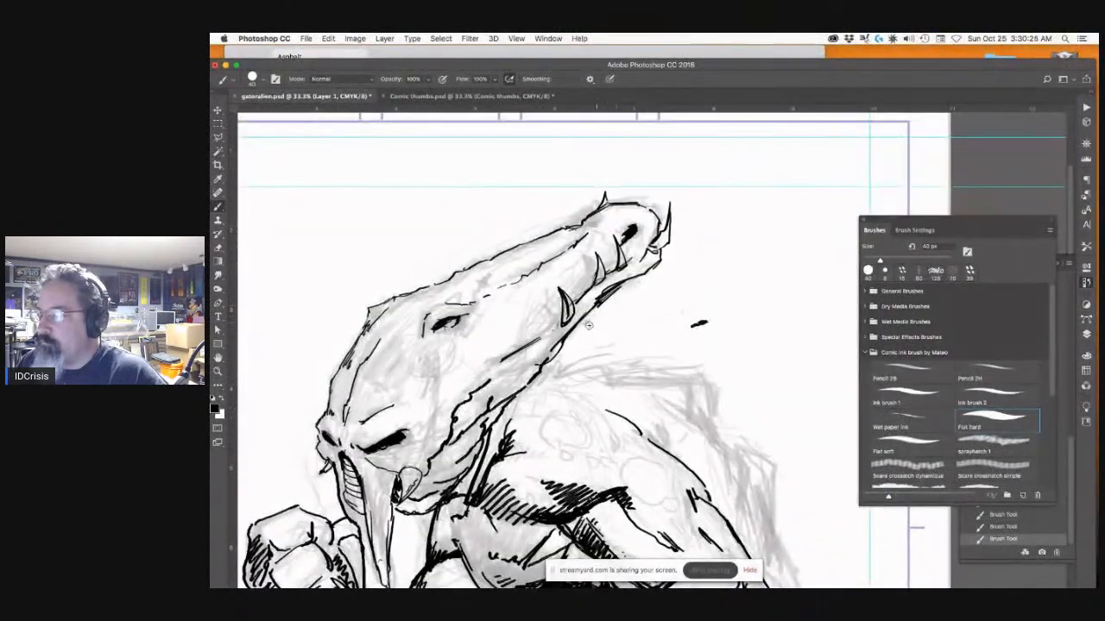
left_click_drag(618, 290, 563, 342)
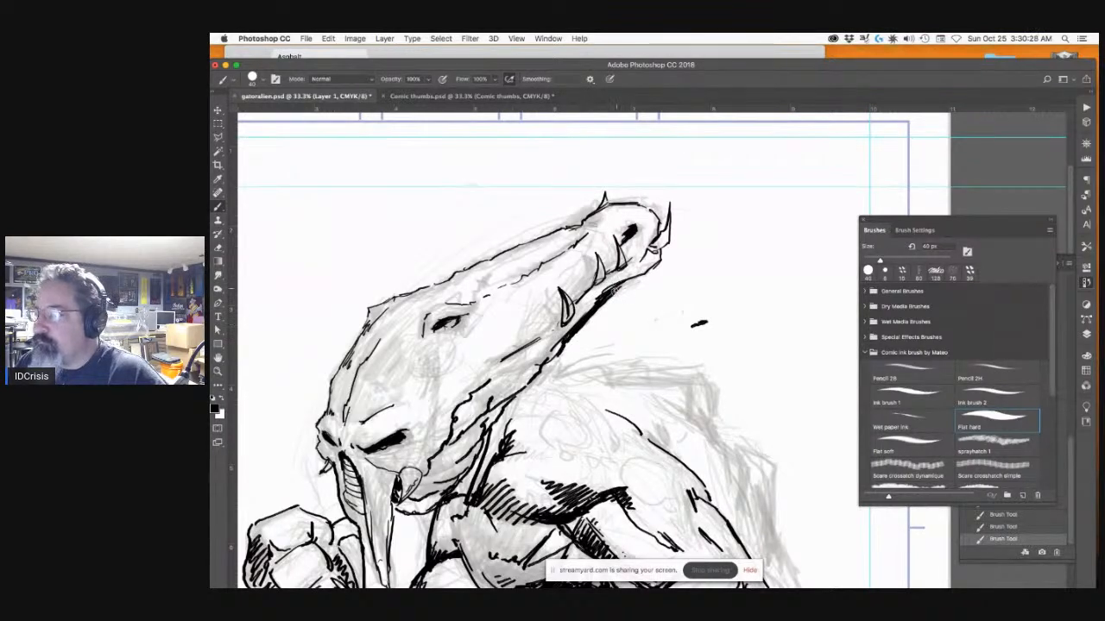
mouse_move(619, 289)
left_mouse_down()
mouse_move(624, 260)
mouse_move(656, 248)
left_mouse_up()
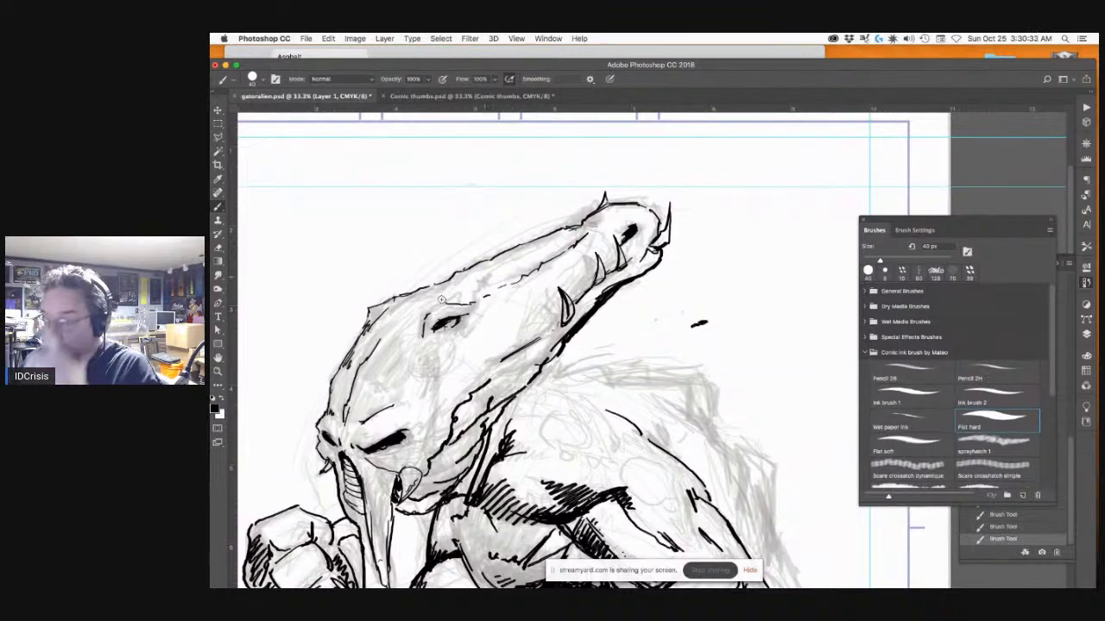
left_click_drag(336, 383, 327, 419)
mouse_move(342, 357)
left_mouse_down()
mouse_move(365, 309)
mouse_move(385, 297)
left_mouse_up()
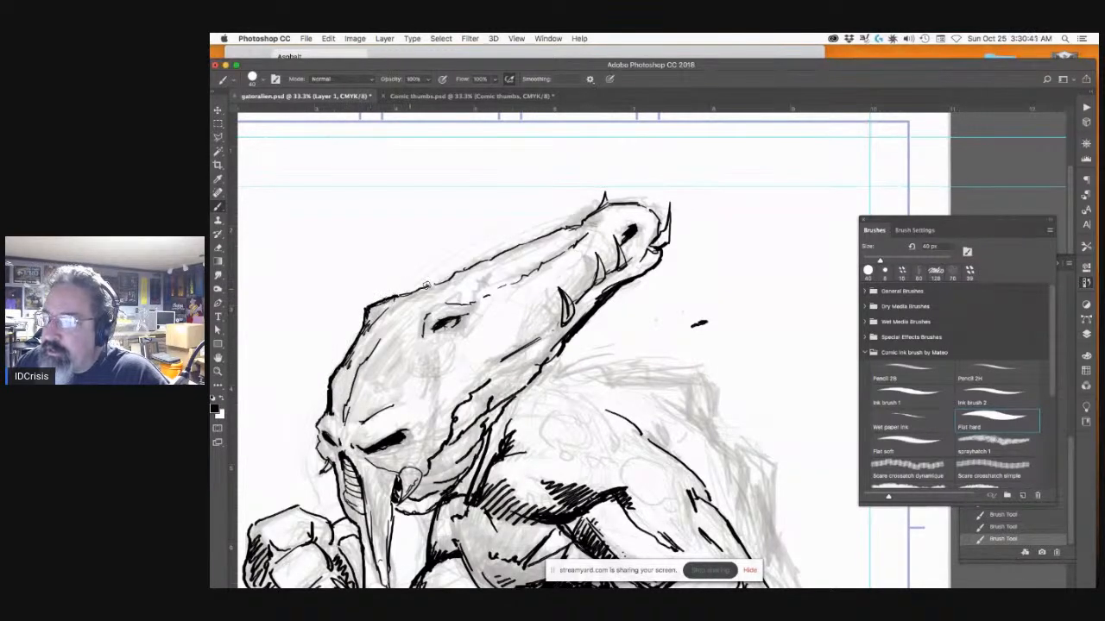
Step: Thicken the outline along the upper edge of the raised fist
scroll(406, 368, "down", 5)
scroll(406, 368, "left", 5)
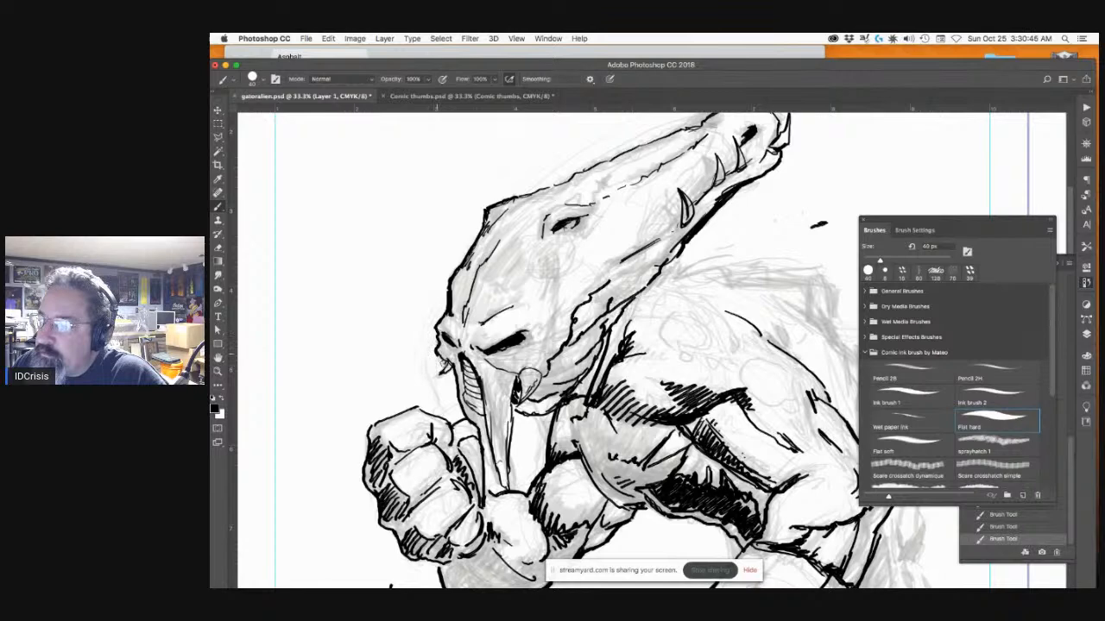
scroll(601, 397, "down", 4)
scroll(600, 397, "right", 3)
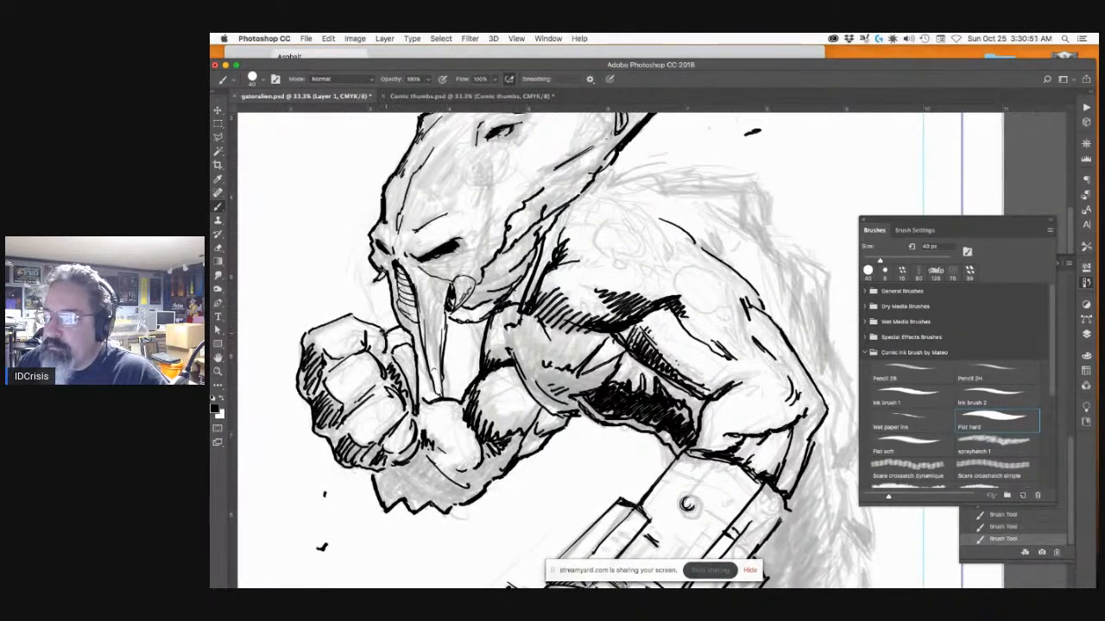
left_click_drag(381, 331, 362, 319)
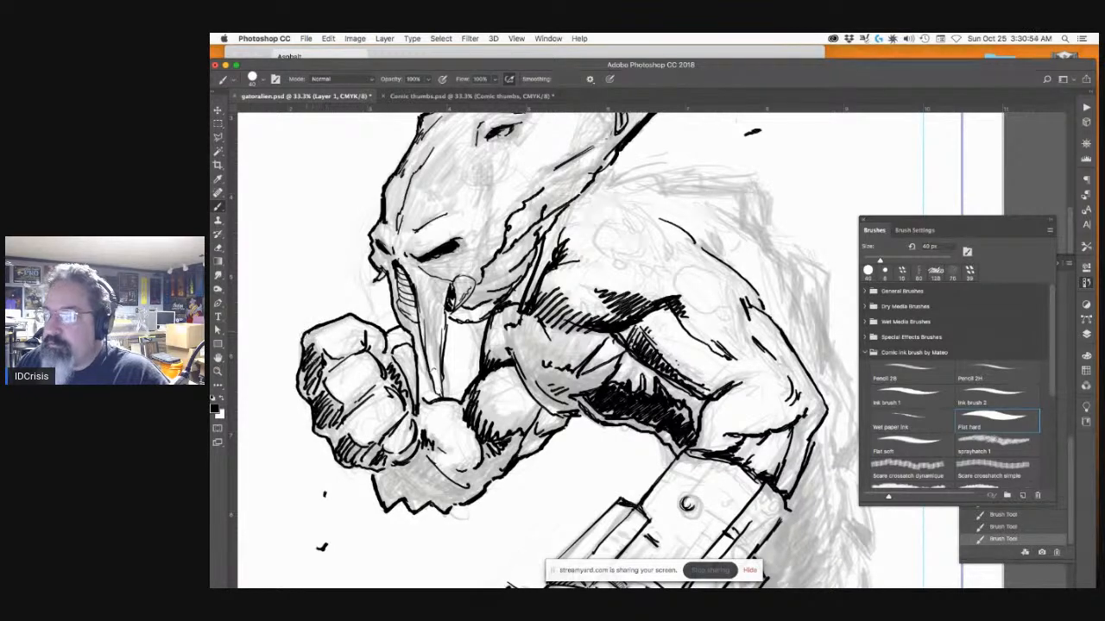
Step: Ink the jagged, stepped outline of the upper back from behind the jaw down past the shoulder
mouse_move(615, 172)
left_mouse_down()
mouse_move(533, 211)
mouse_move(684, 230)
left_mouse_up()
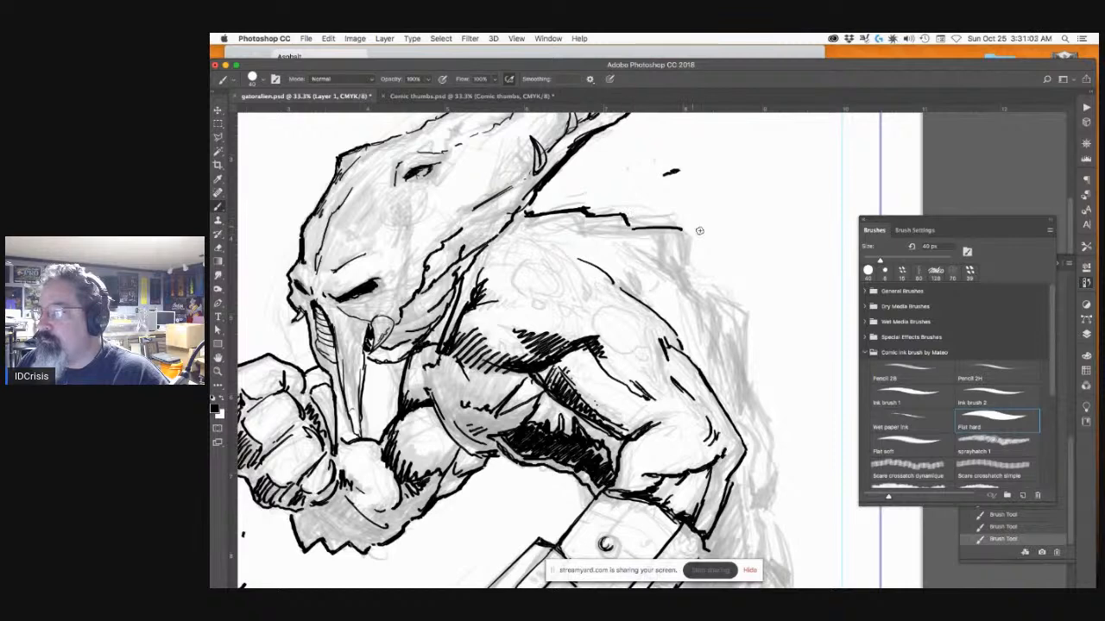
left_click_drag(675, 279, 604, 264)
mouse_move(610, 215)
left_mouse_down()
mouse_move(619, 256)
mouse_move(660, 275)
mouse_move(667, 353)
left_mouse_up()
scroll(687, 357, "down", 5)
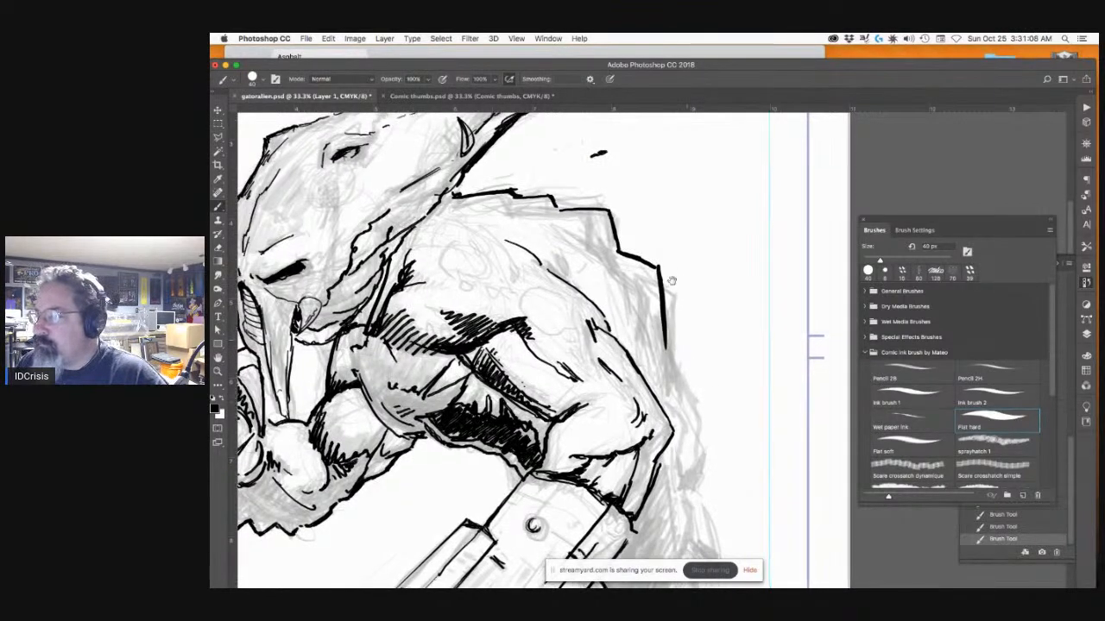
left_click_drag(645, 261, 678, 319)
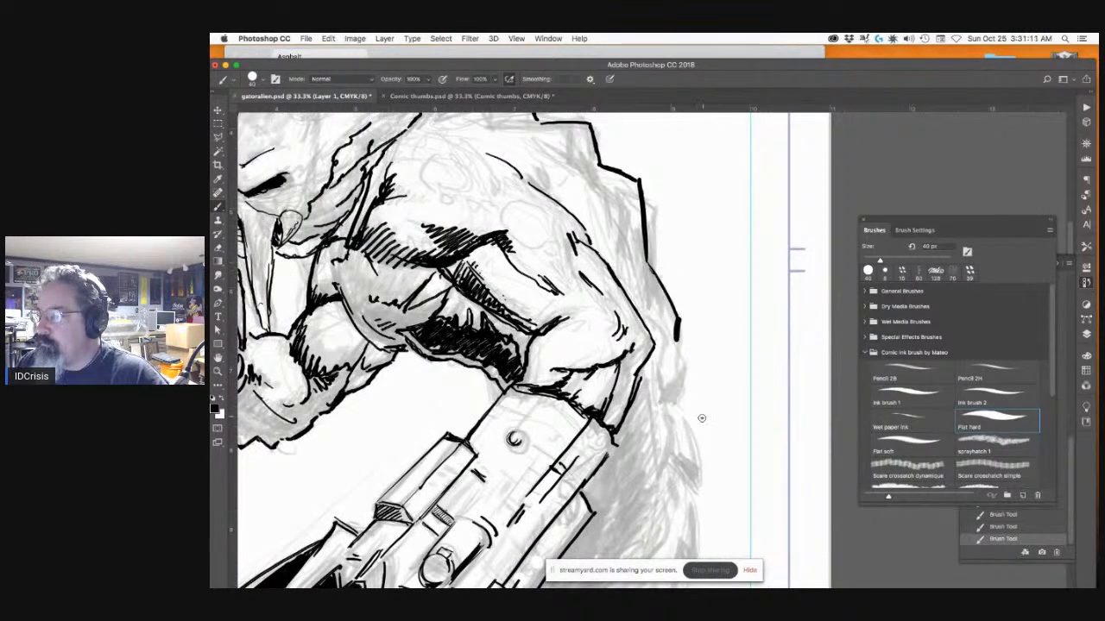
Step: Continue the jagged outline down the lower back and around the rump to the far leg
scroll(697, 414, "down", 5)
mouse_move(663, 296)
left_mouse_down()
mouse_move(681, 363)
mouse_move(683, 466)
mouse_move(661, 482)
left_mouse_up()
scroll(694, 337, "down", 8)
scroll(693, 336, "down", 3)
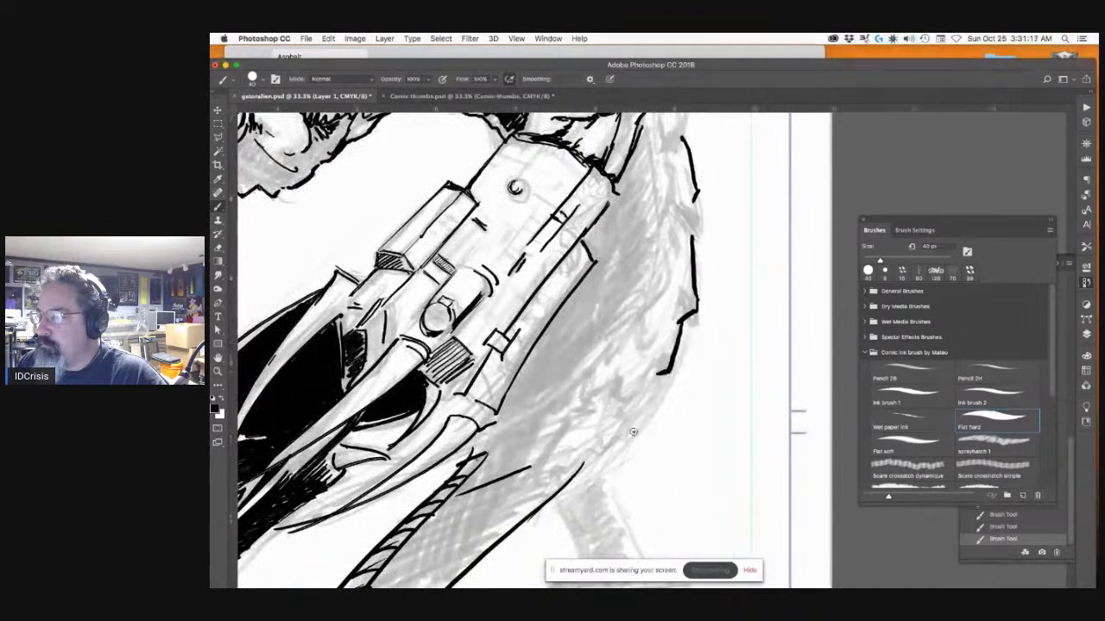
scroll(686, 336, "down", 4)
mouse_move(678, 295)
left_mouse_down()
mouse_move(663, 341)
mouse_move(594, 372)
mouse_move(613, 394)
mouse_move(592, 429)
mouse_move(627, 424)
mouse_move(613, 474)
mouse_move(641, 470)
mouse_move(646, 505)
left_mouse_up()
Step: Outline the far leg and its clawed foot, and fill their shaded core with solid black
left_click_drag(574, 416, 597, 490)
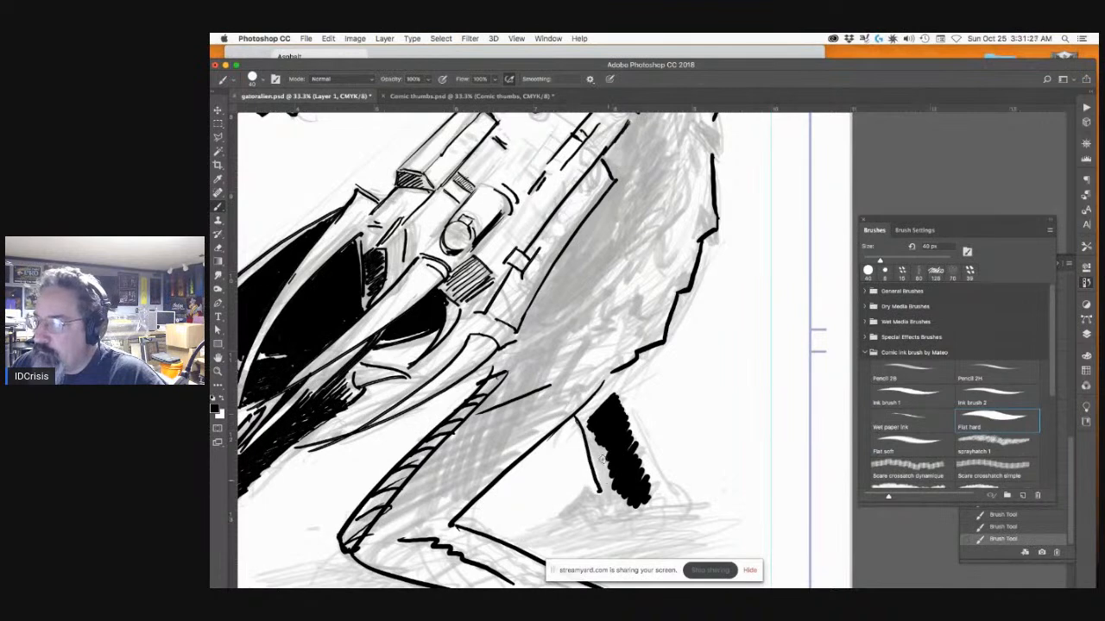
key("super+z")
left_click_drag(574, 415, 596, 490)
mouse_move(584, 418)
left_mouse_down()
mouse_move(603, 493)
mouse_move(632, 359)
mouse_move(578, 399)
mouse_move(675, 392)
mouse_move(698, 378)
left_mouse_up()
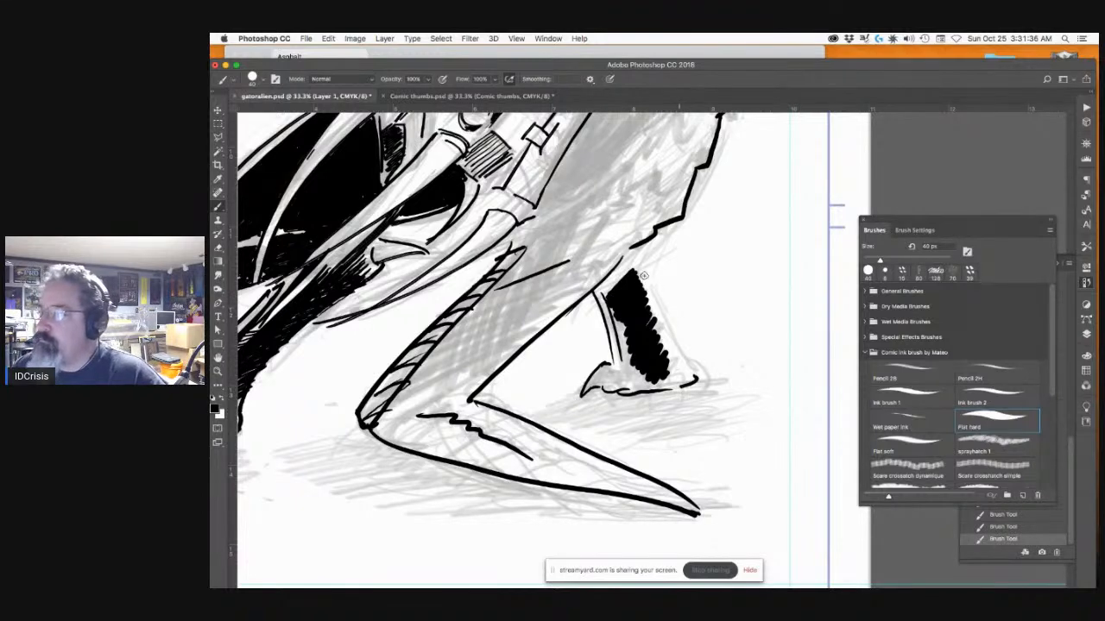
mouse_move(635, 250)
left_mouse_down()
mouse_move(676, 357)
mouse_move(697, 366)
mouse_move(703, 386)
left_mouse_up()
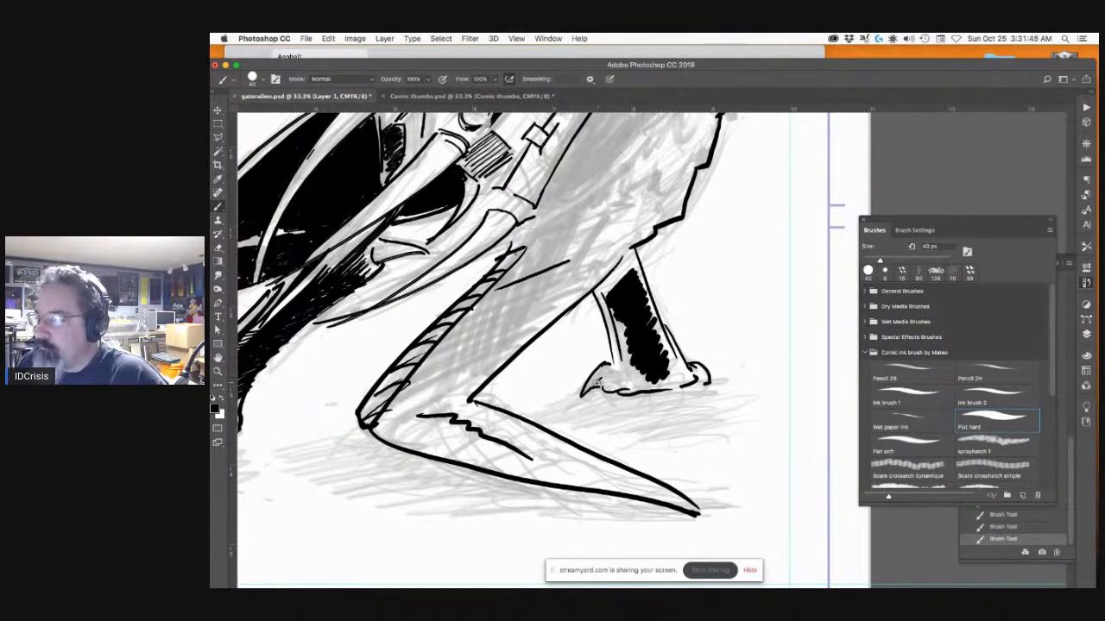
mouse_move(590, 386)
left_mouse_down()
mouse_move(628, 366)
mouse_move(679, 383)
mouse_move(663, 378)
mouse_move(663, 387)
mouse_move(703, 381)
left_mouse_up()
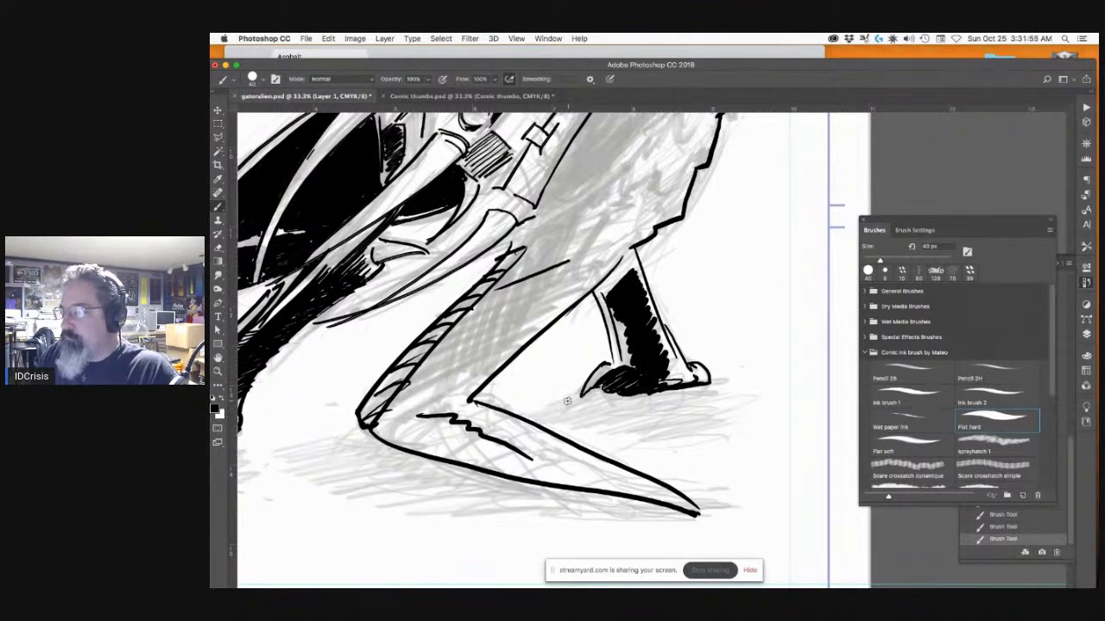
Step: Draw loose ground lines beneath the far foot and fill the remaining gaps in that leg's shadow with black
mouse_move(537, 410)
left_mouse_down()
mouse_move(687, 380)
mouse_move(661, 369)
mouse_move(785, 389)
left_mouse_up()
left_click_drag(604, 422, 729, 419)
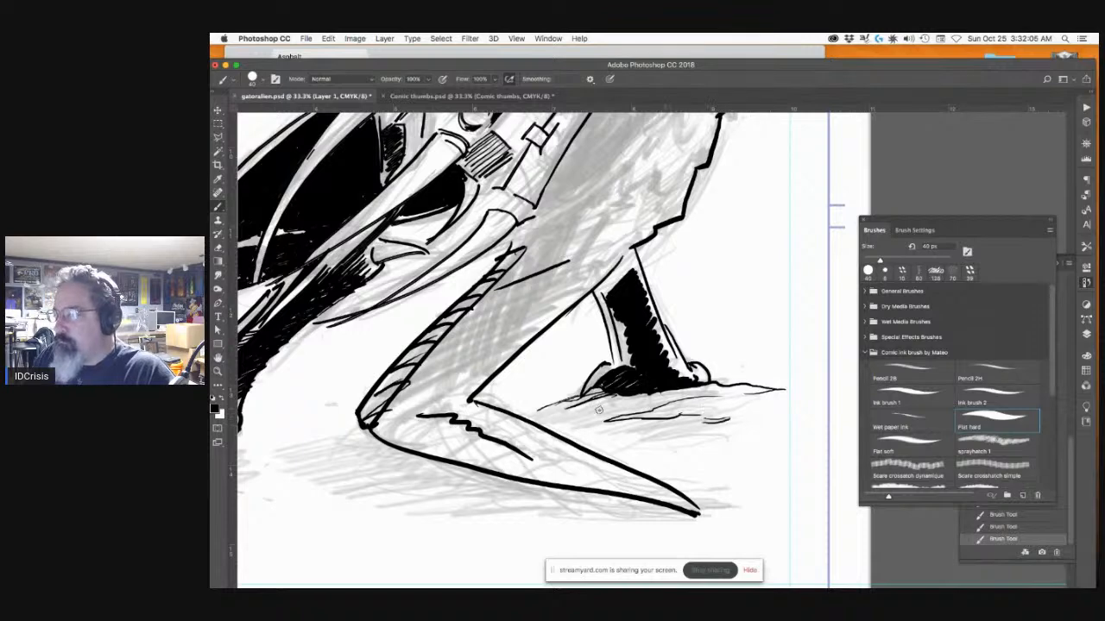
left_click_drag(607, 405, 633, 399)
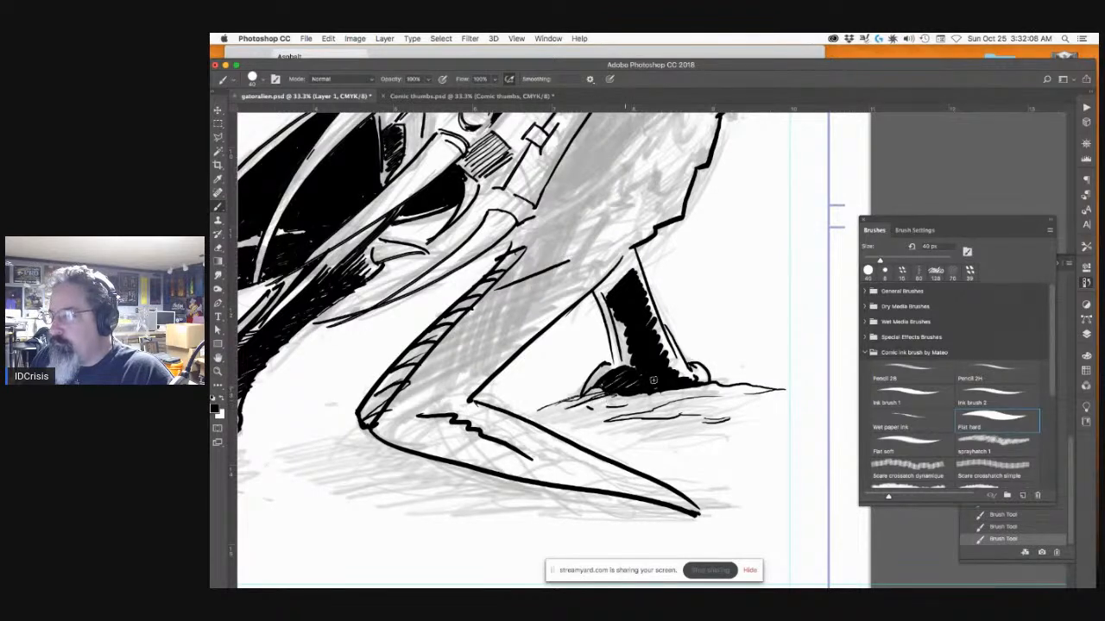
mouse_move(623, 312)
left_mouse_down()
mouse_move(634, 373)
mouse_move(607, 296)
left_mouse_up()
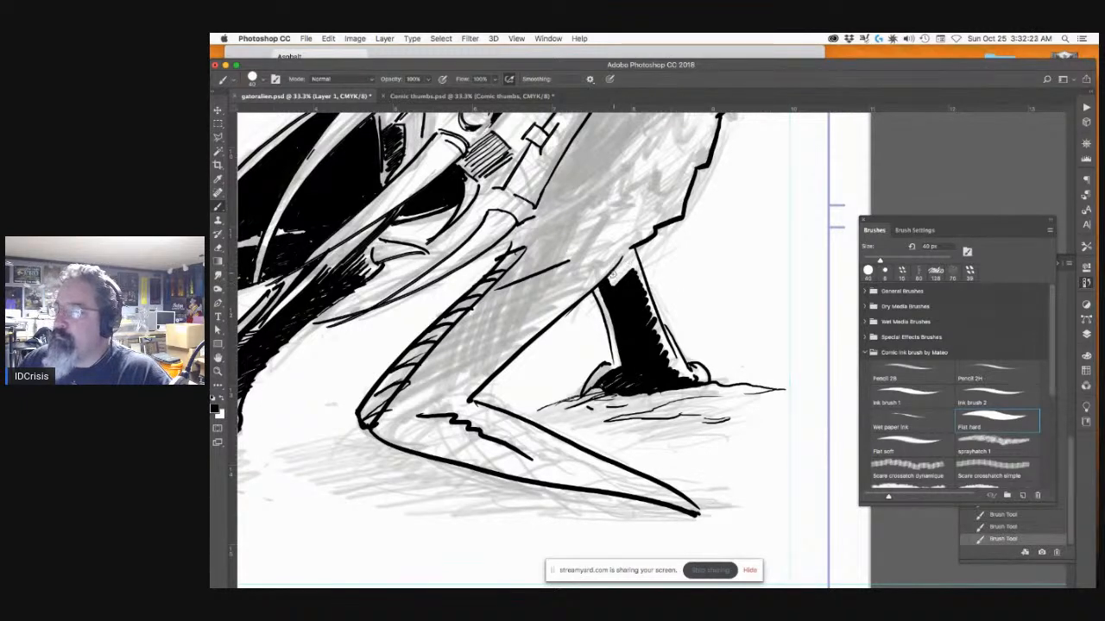
left_click_drag(627, 259, 618, 283)
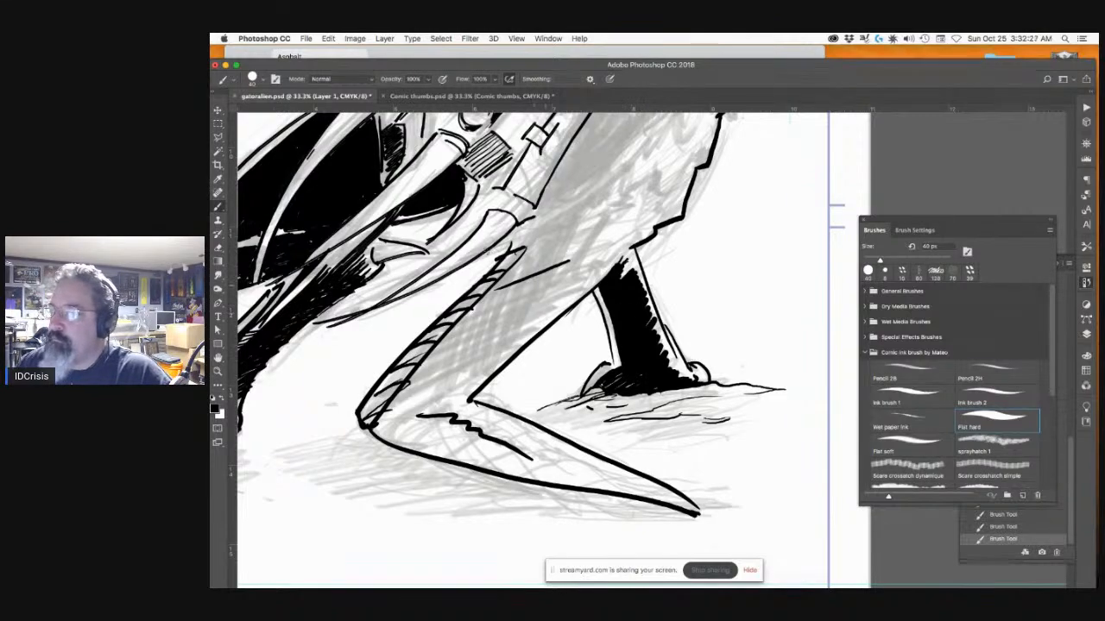
Step: Reduce the Flat hard brush to 23 px and draw thin rounded spots of varying size on the shoulder
scroll(578, 387, "up", 10)
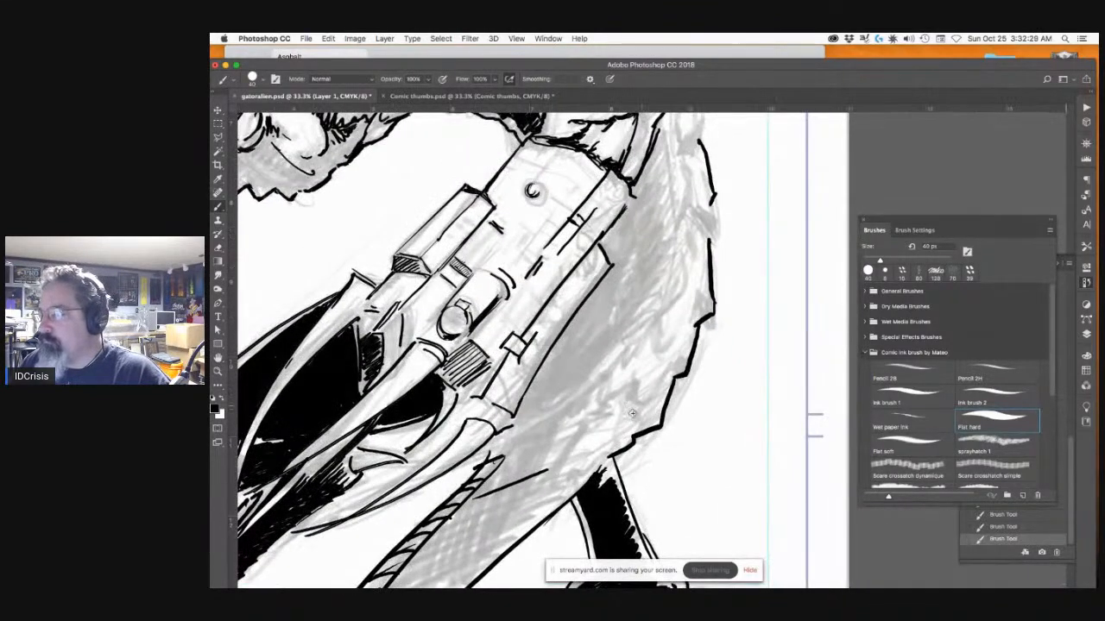
scroll(647, 379, "up", 10)
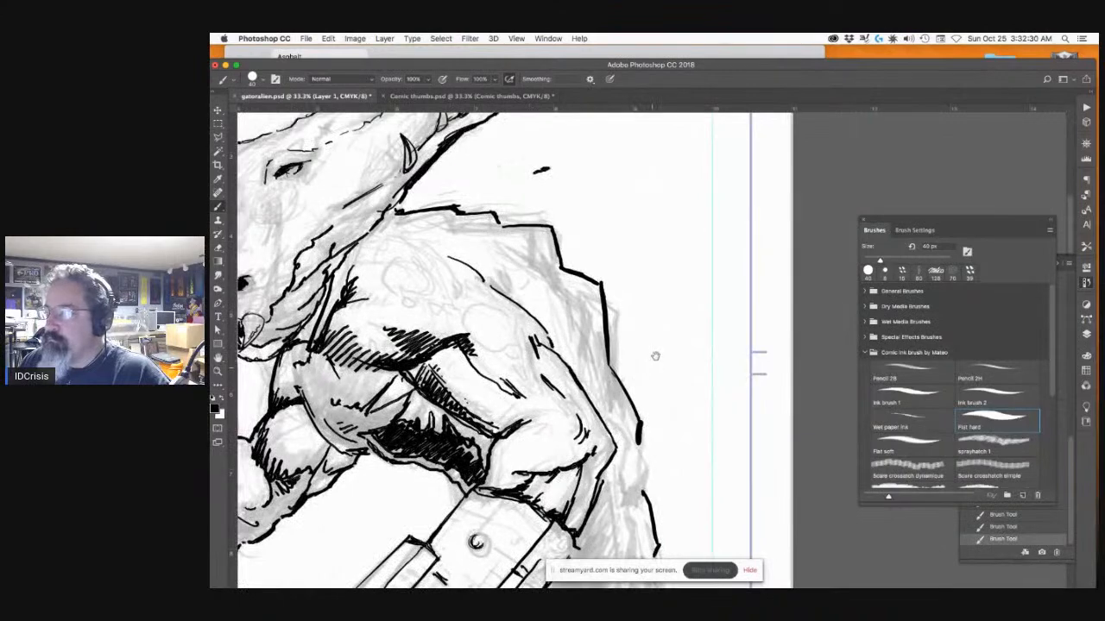
scroll(655, 355, "left", 10)
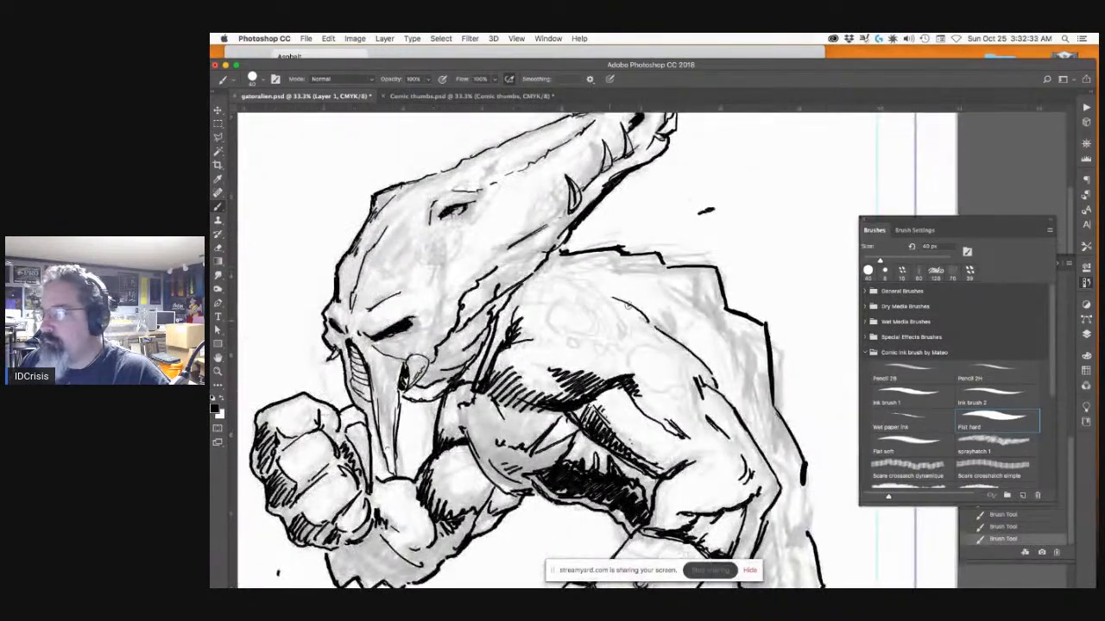
left_click_drag(881, 262, 869, 262)
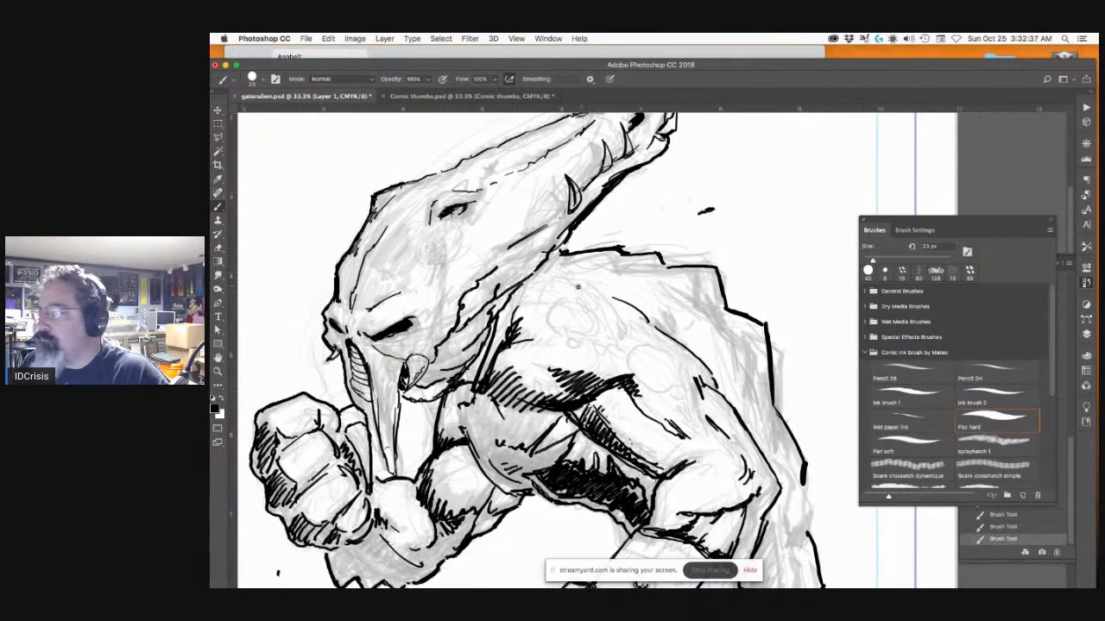
left_click_drag(557, 300, 615, 328)
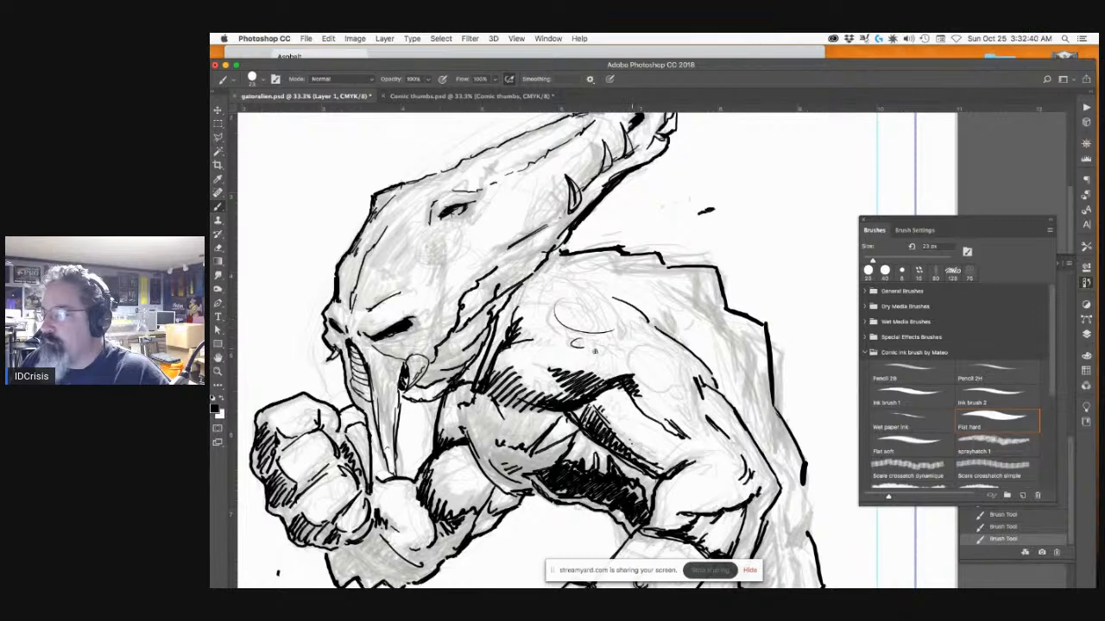
left_click_drag(598, 340, 597, 347)
mouse_move(615, 340)
left_mouse_down()
mouse_move(685, 381)
mouse_move(650, 382)
mouse_move(684, 357)
left_mouse_up()
left_click_drag(459, 242, 558, 278)
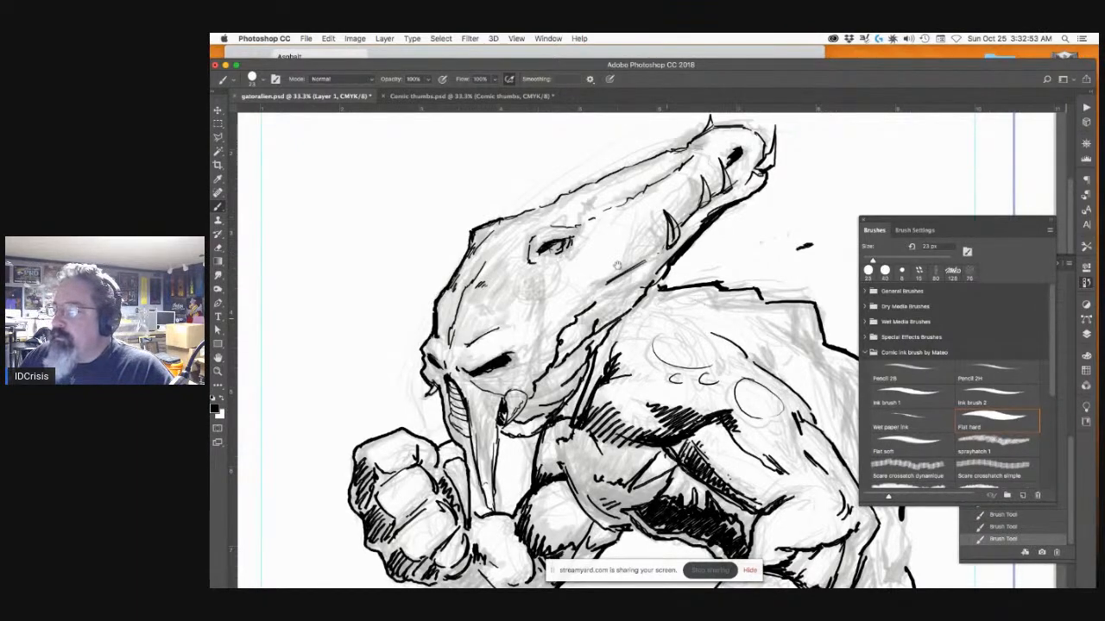
Step: Return the Flat hard brush to 40 px and thicken the notch on the gear's rear edge
scroll(604, 225, "down", 10)
scroll(604, 225, "right", 5)
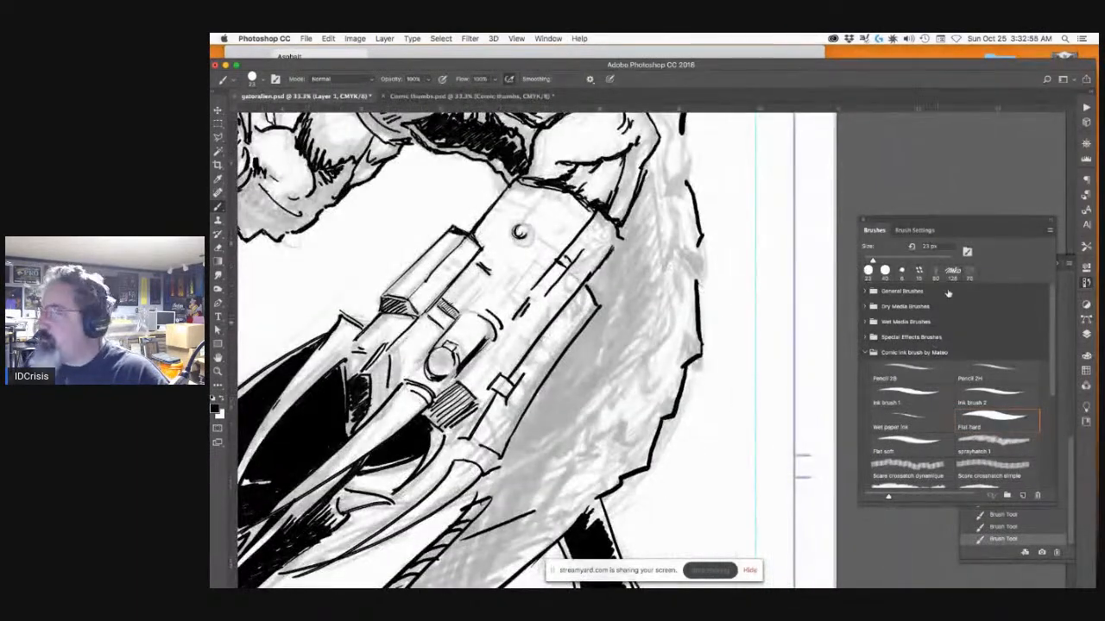
left_click(885, 270)
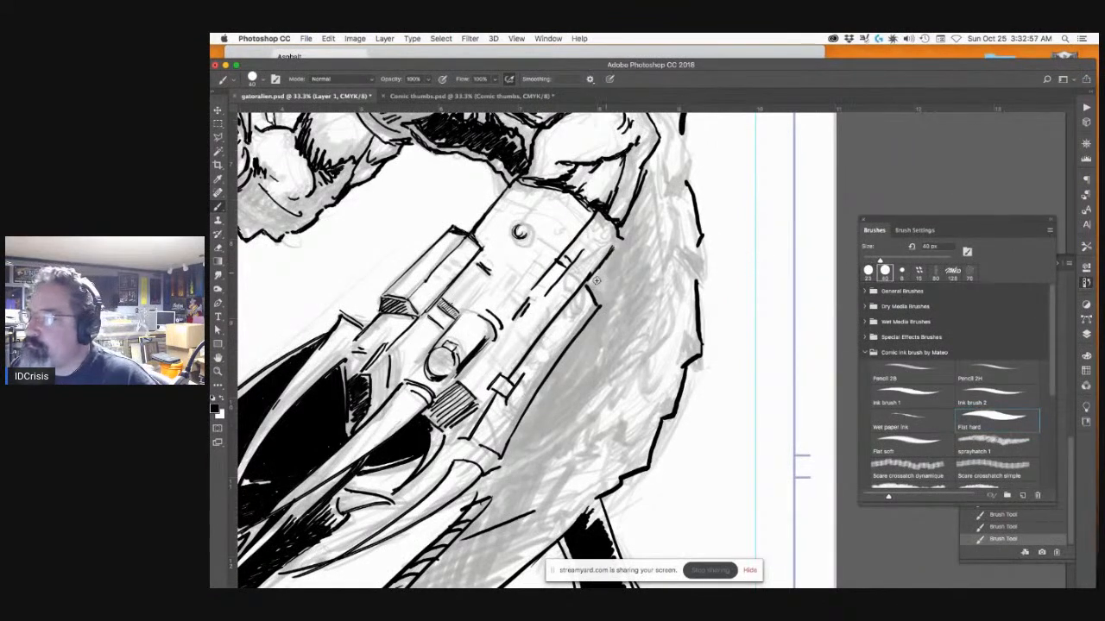
mouse_move(595, 283)
left_mouse_down()
mouse_move(610, 253)
mouse_move(599, 303)
left_mouse_up()
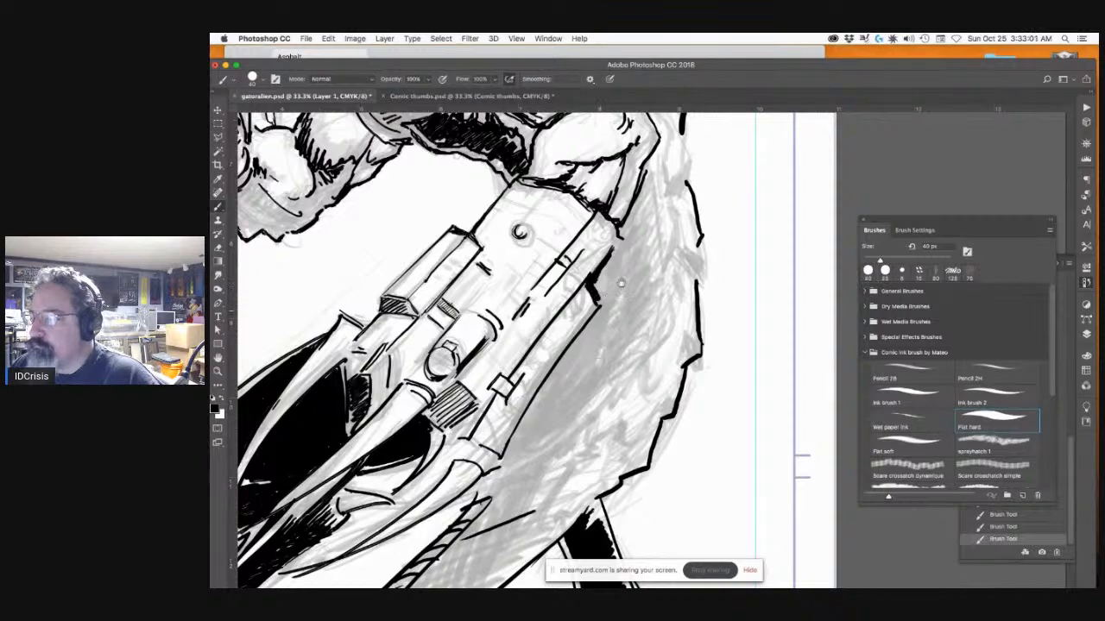
Step: Hatch a descending band of slanted strokes on the body just behind the gear
scroll(609, 328, "down", 5)
scroll(620, 292, "up", 5)
left_click_drag(604, 219, 623, 203)
left_click_drag(597, 241, 630, 218)
left_click_drag(604, 266, 633, 235)
left_click_drag(596, 297, 639, 264)
left_click_drag(594, 321, 630, 285)
mouse_move(582, 353)
left_mouse_down()
mouse_move(618, 312)
mouse_move(604, 344)
left_mouse_up()
Step: Fill the shadow along the gear's rear edge with solid black up to the hatched band
mouse_move(583, 281)
left_mouse_down()
mouse_move(542, 361)
mouse_move(567, 298)
mouse_move(529, 362)
left_mouse_up()
left_click_drag(554, 313, 485, 430)
left_click_drag(508, 383, 490, 412)
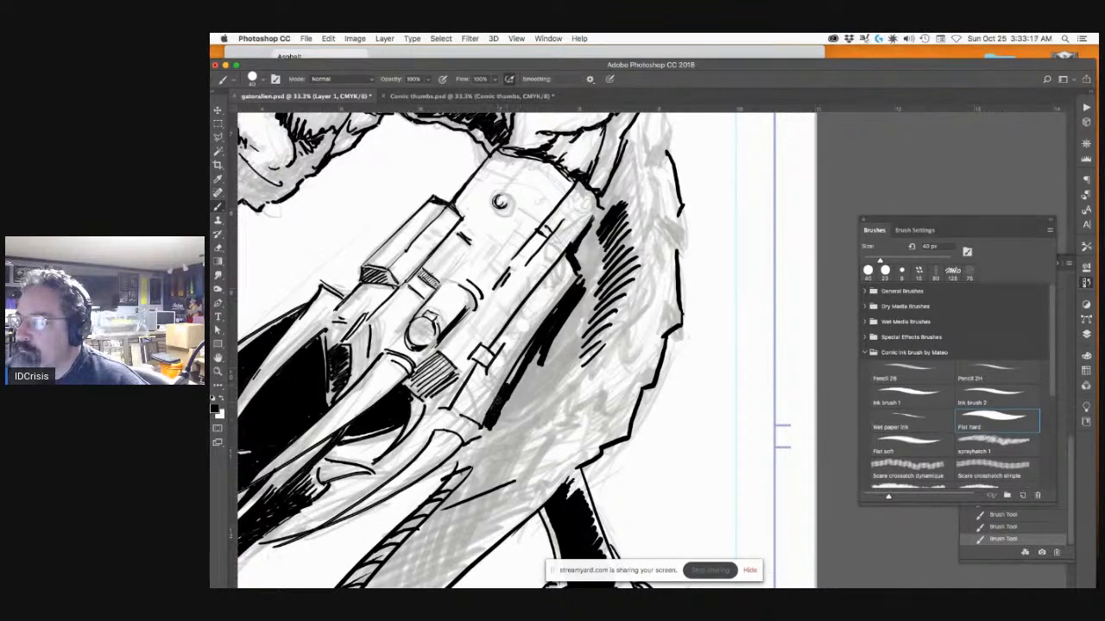
mouse_move(546, 339)
left_mouse_down()
mouse_move(513, 402)
mouse_move(609, 261)
mouse_move(594, 264)
mouse_move(594, 226)
mouse_move(573, 278)
mouse_move(590, 266)
mouse_move(588, 276)
left_mouse_up()
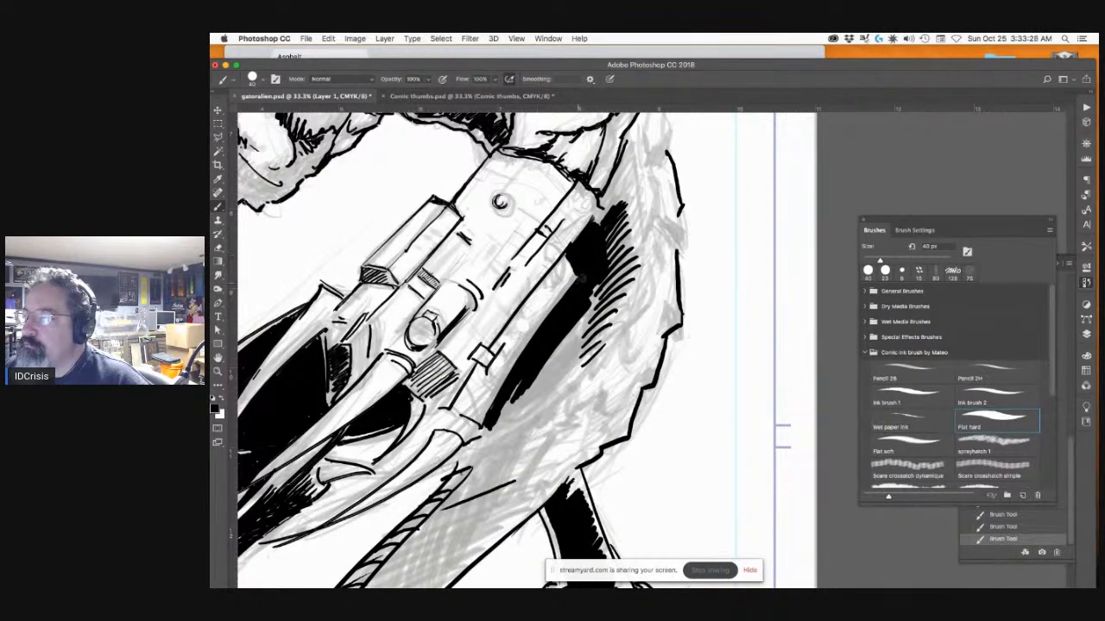
left_click_drag(593, 235, 611, 202)
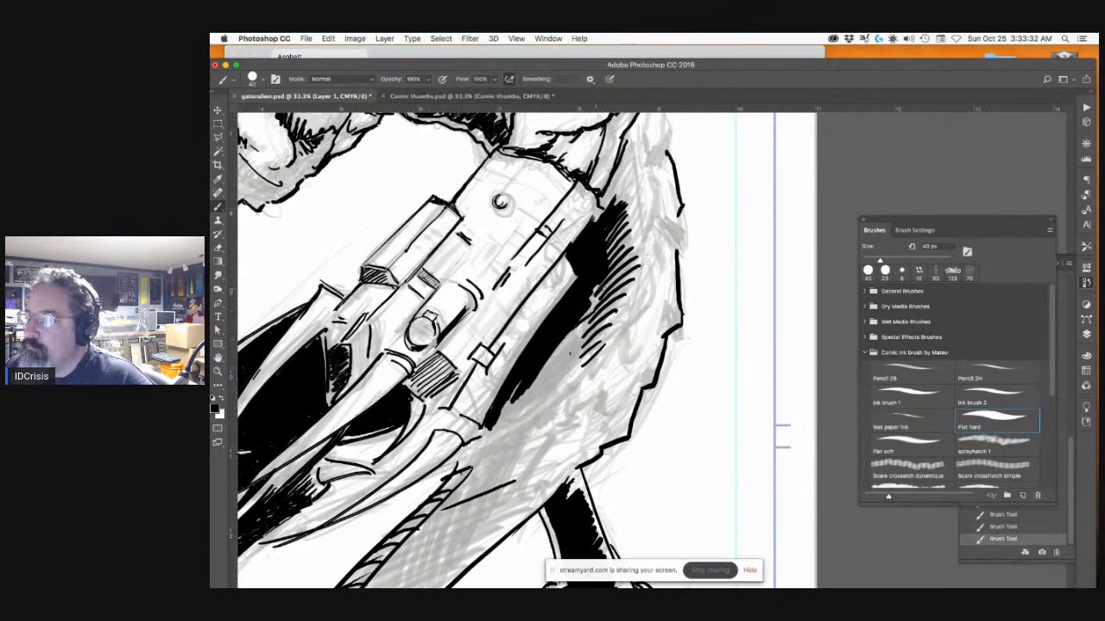
Step: Extend the black shadow and slanted hatching down from the gear onto the near thigh
mouse_move(589, 299)
left_mouse_down()
mouse_move(536, 359)
mouse_move(576, 336)
mouse_move(531, 376)
mouse_move(553, 367)
mouse_move(524, 398)
left_mouse_up()
left_click_drag(570, 363, 527, 404)
mouse_move(526, 396)
left_mouse_down()
mouse_move(641, 346)
mouse_move(680, 300)
mouse_move(637, 285)
mouse_move(604, 324)
mouse_move(619, 324)
mouse_move(624, 340)
mouse_move(596, 373)
left_mouse_up()
mouse_move(619, 311)
left_mouse_down()
mouse_move(628, 297)
mouse_move(570, 368)
left_mouse_up()
left_click_drag(602, 330, 573, 366)
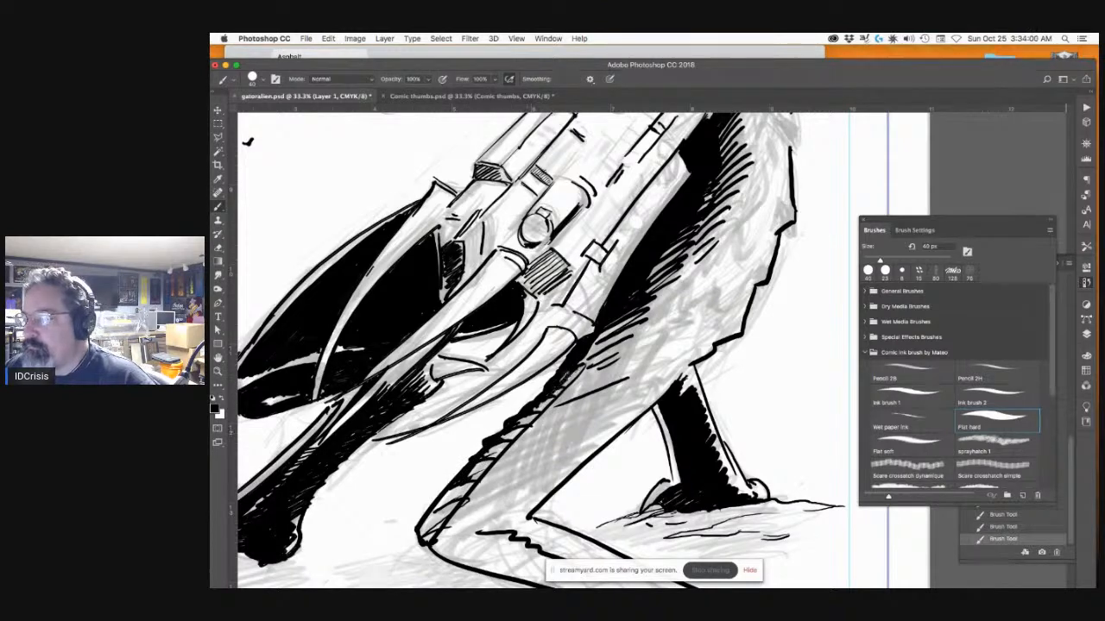
Step: Fill the remaining gaps in the shadow along the near leg's front edge with solid black down to the lower bend
mouse_move(496, 445)
left_mouse_down()
mouse_move(492, 455)
mouse_move(529, 416)
left_mouse_up()
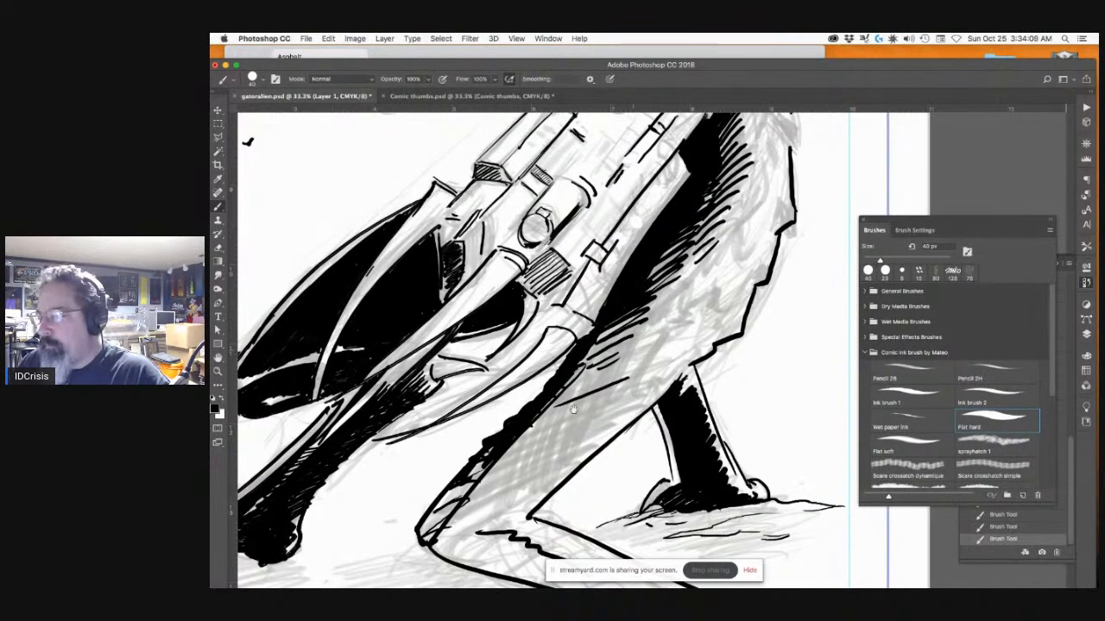
scroll(595, 397, "down", 5)
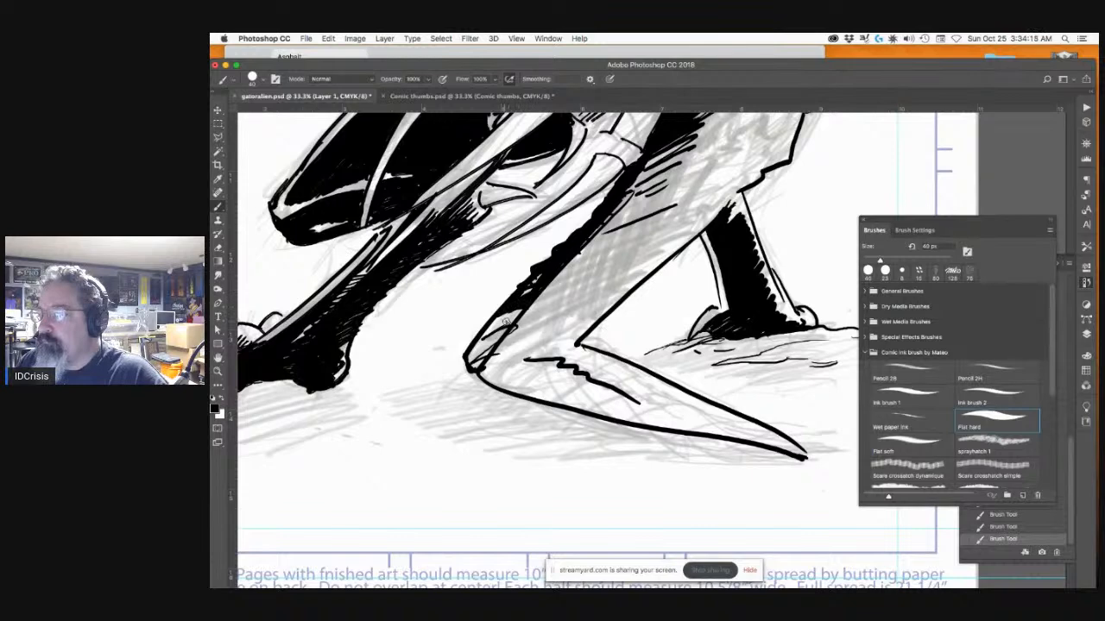
left_click_drag(516, 312, 479, 342)
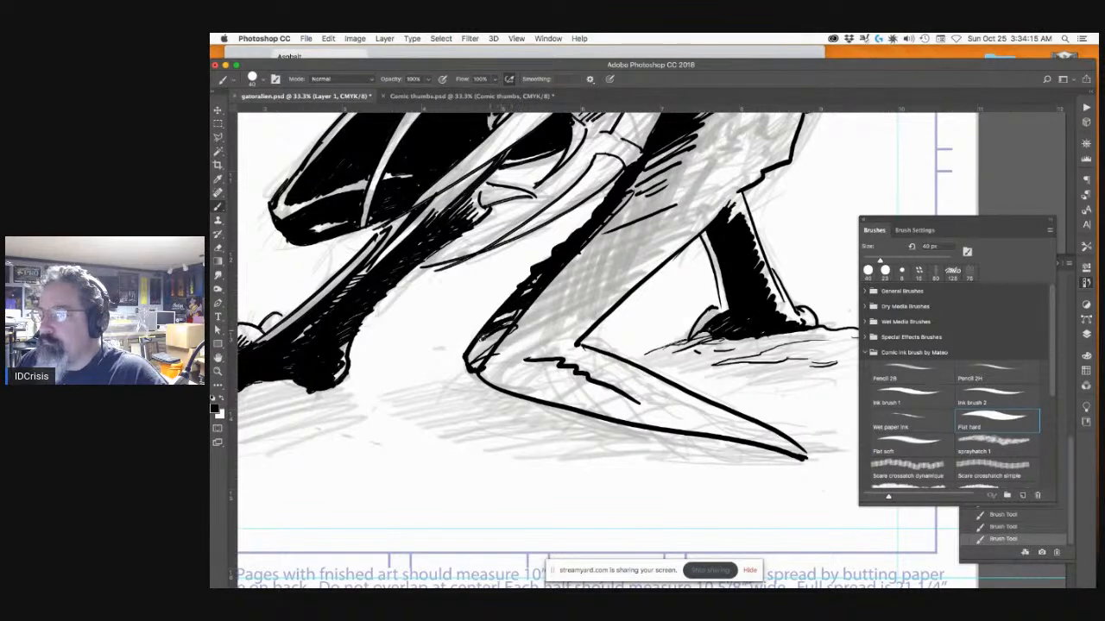
left_click_drag(498, 333, 473, 367)
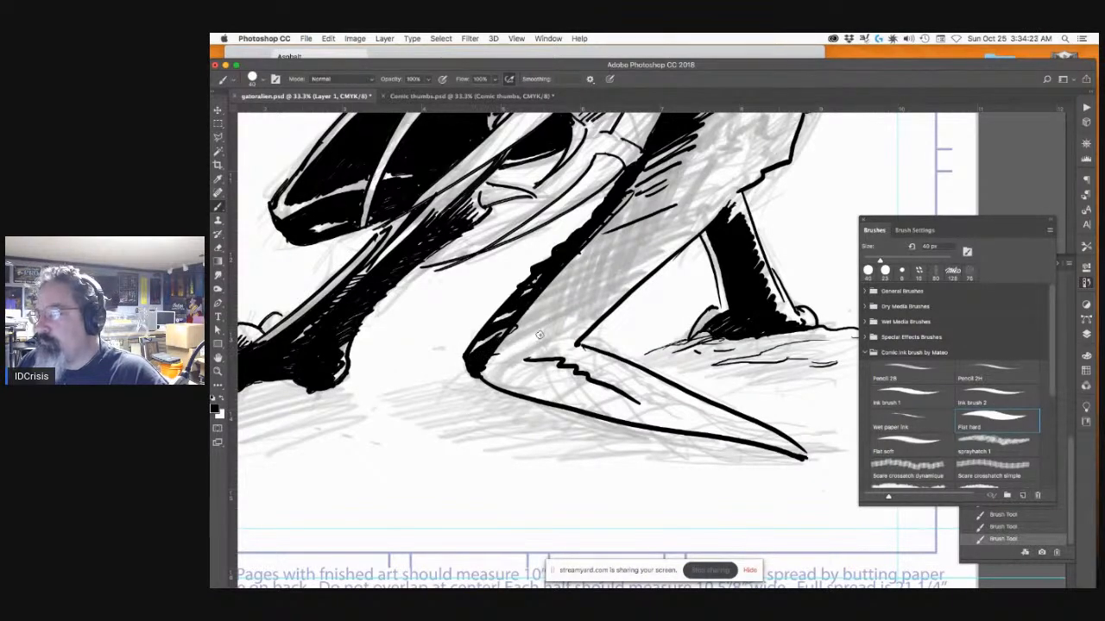
Step: Ink short black scale marks just inside the jagged outline of the lower back, from the hip up to behind the elbow
mouse_move(743, 155)
left_mouse_down()
mouse_move(587, 359)
mouse_move(582, 405)
left_mouse_up()
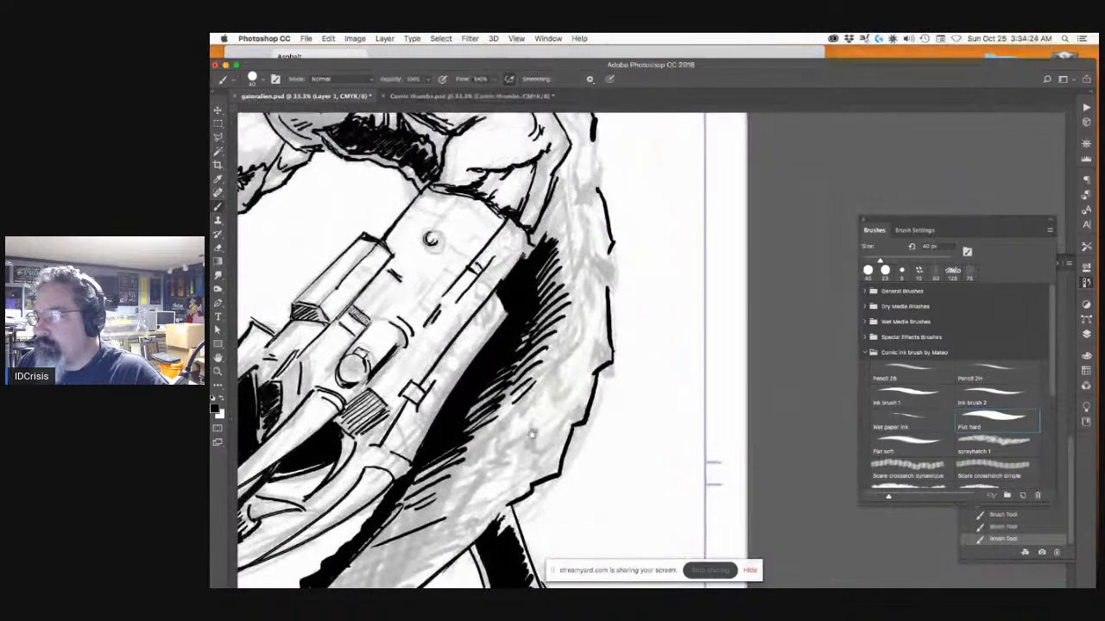
left_click_drag(467, 498, 528, 430)
left_click_drag(552, 374, 591, 250)
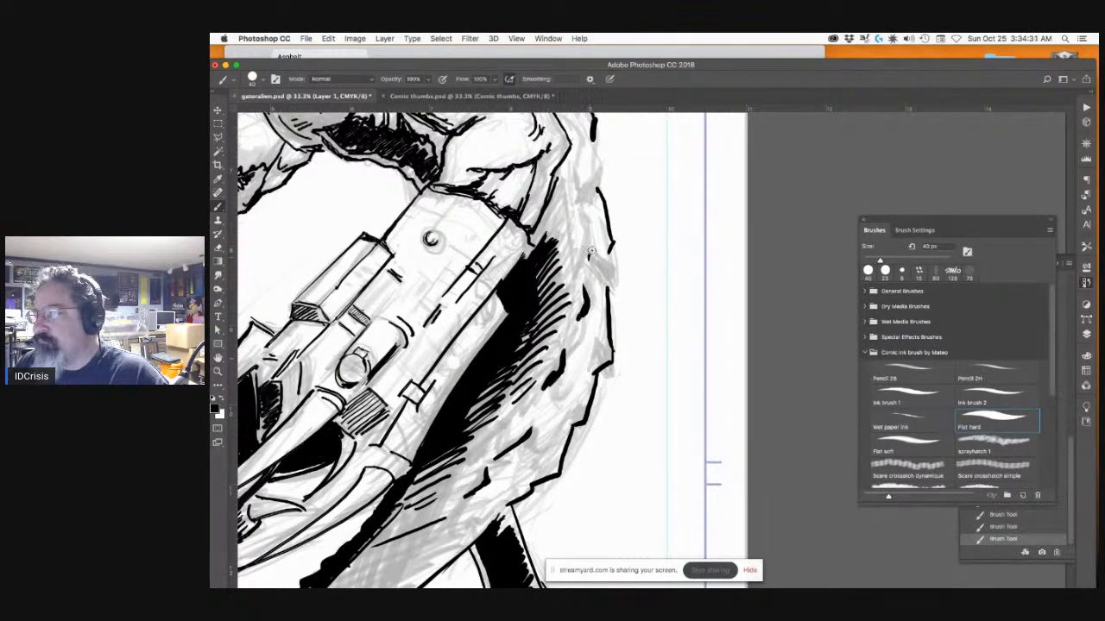
scroll(590, 249, "up", 10)
left_click_drag(588, 248, 586, 241)
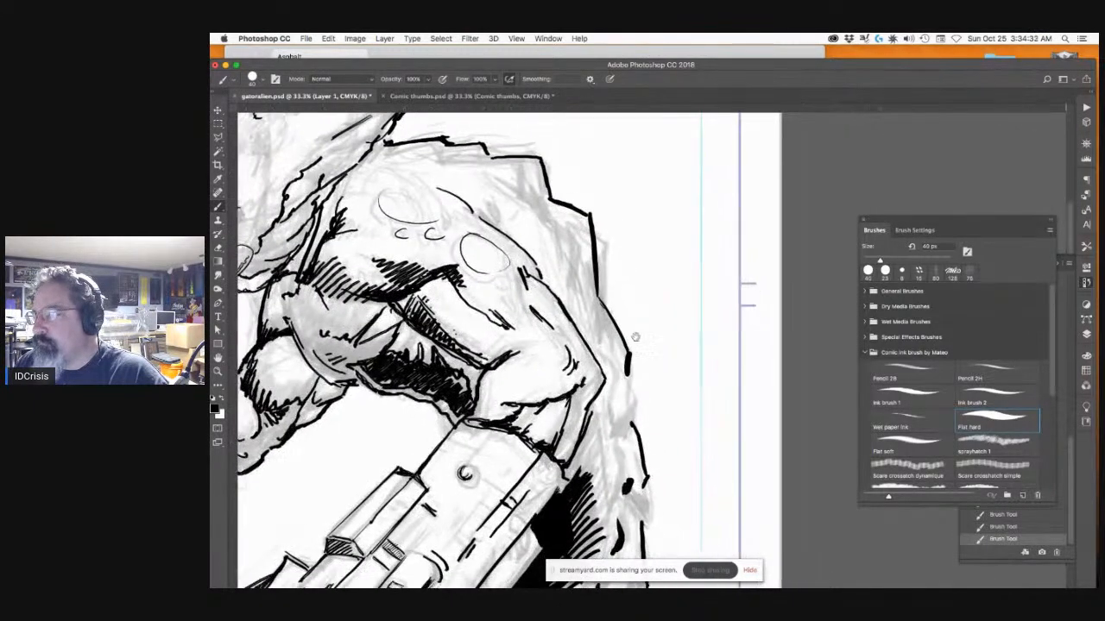
mouse_move(619, 426)
left_mouse_down()
mouse_move(607, 353)
mouse_move(624, 387)
left_mouse_up()
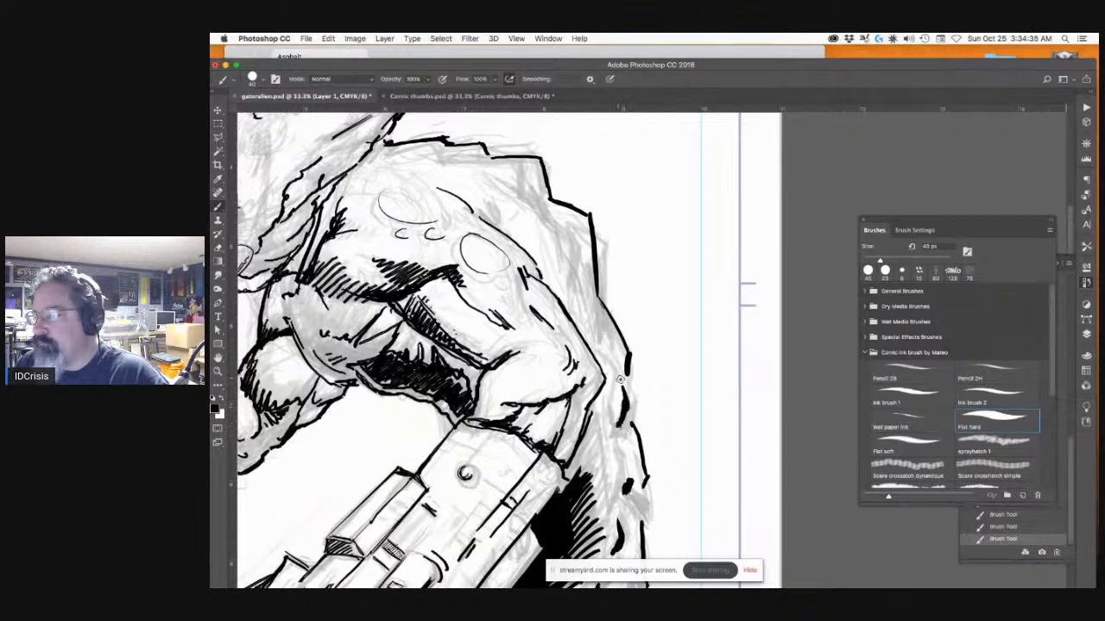
Step: Continue the short scale marks along the upper back and extend the hatched black shadow from the gear up to the elbow
mouse_move(595, 335)
left_mouse_down()
mouse_move(589, 292)
mouse_move(533, 206)
mouse_move(443, 166)
mouse_move(475, 143)
mouse_move(528, 204)
mouse_move(437, 162)
left_mouse_up()
left_click_drag(758, 356, 701, 232)
left_click_drag(682, 337, 699, 301)
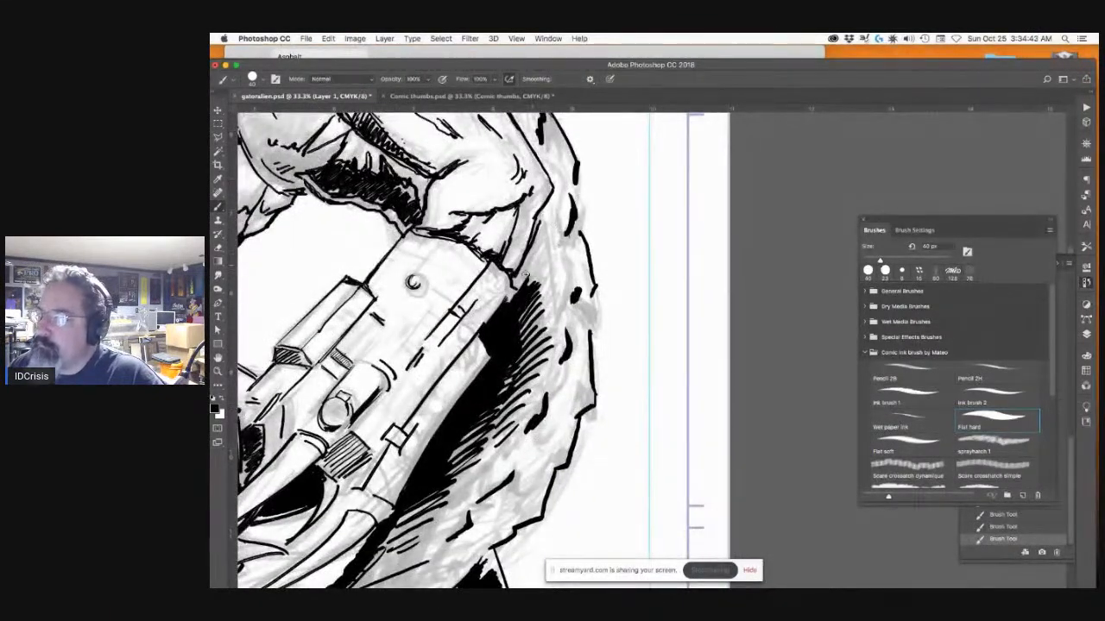
mouse_move(515, 285)
left_mouse_down()
mouse_move(540, 227)
mouse_move(543, 252)
mouse_move(521, 288)
mouse_move(537, 297)
left_mouse_up()
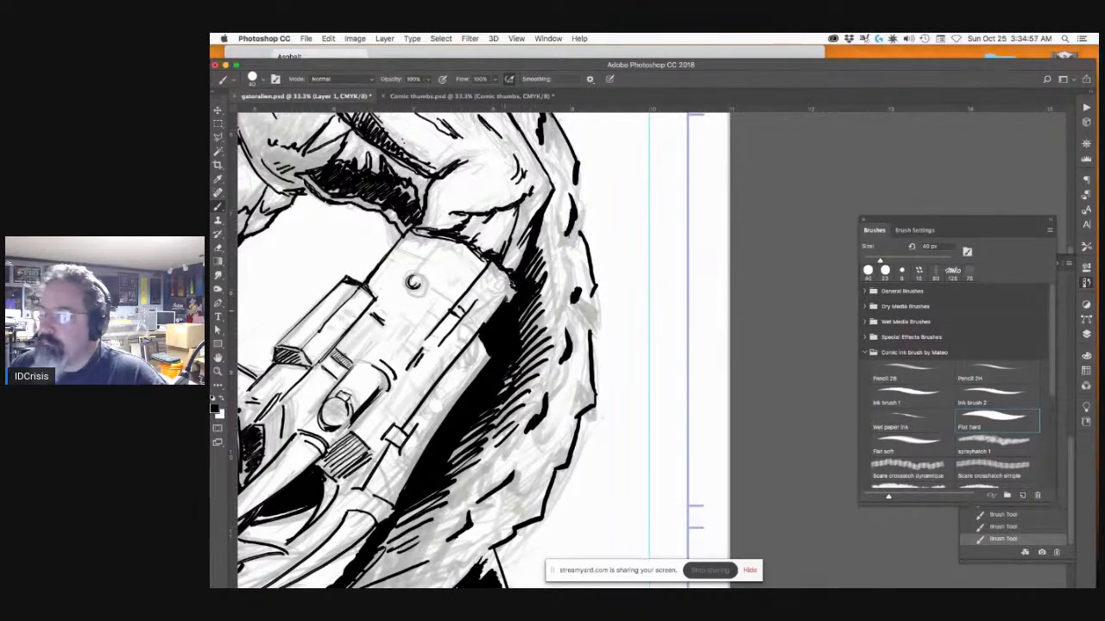
Step: Hatch the shaded side of the upper arm and chest with short strokes above the solid black underside
scroll(488, 333, "down", 10)
scroll(545, 393, "down", 10)
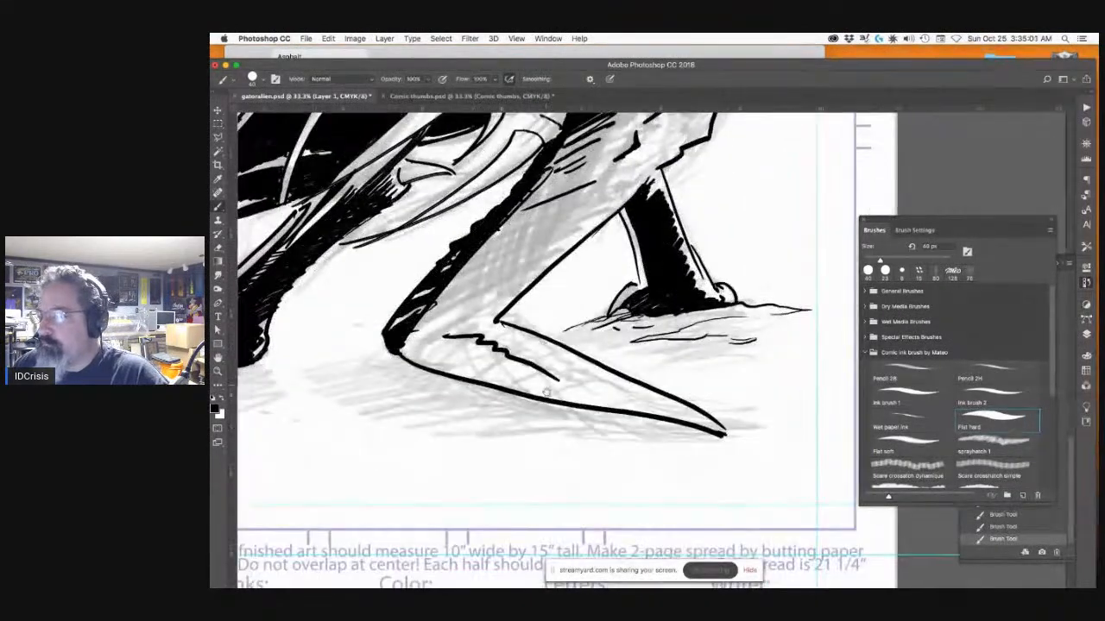
scroll(546, 393, "up", 2)
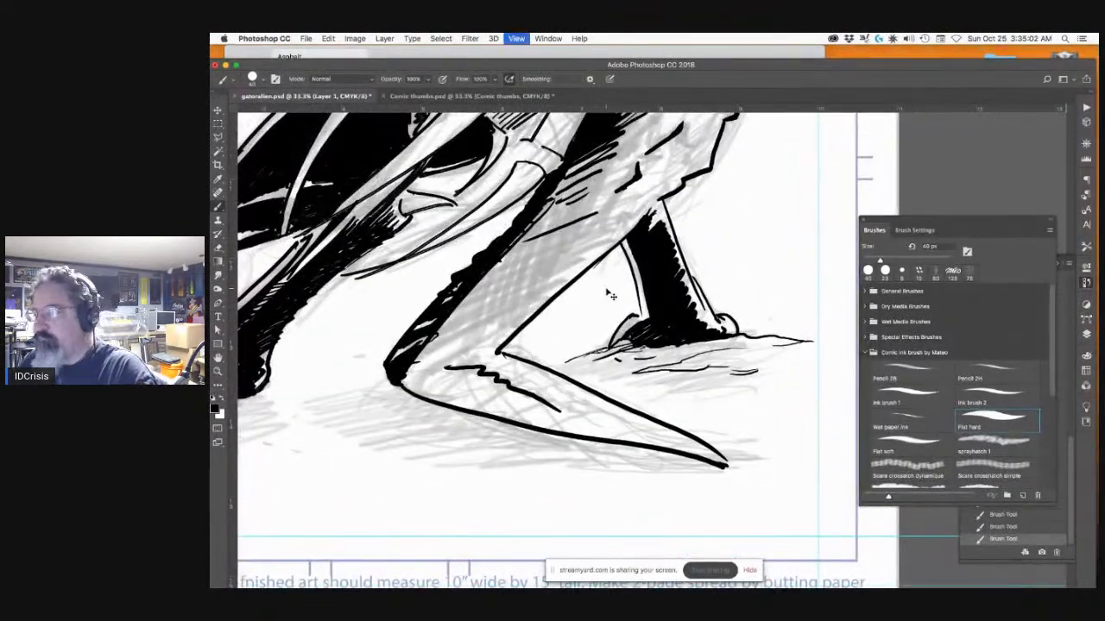
scroll(610, 295, "down", 5)
scroll(570, 345, "up", 5)
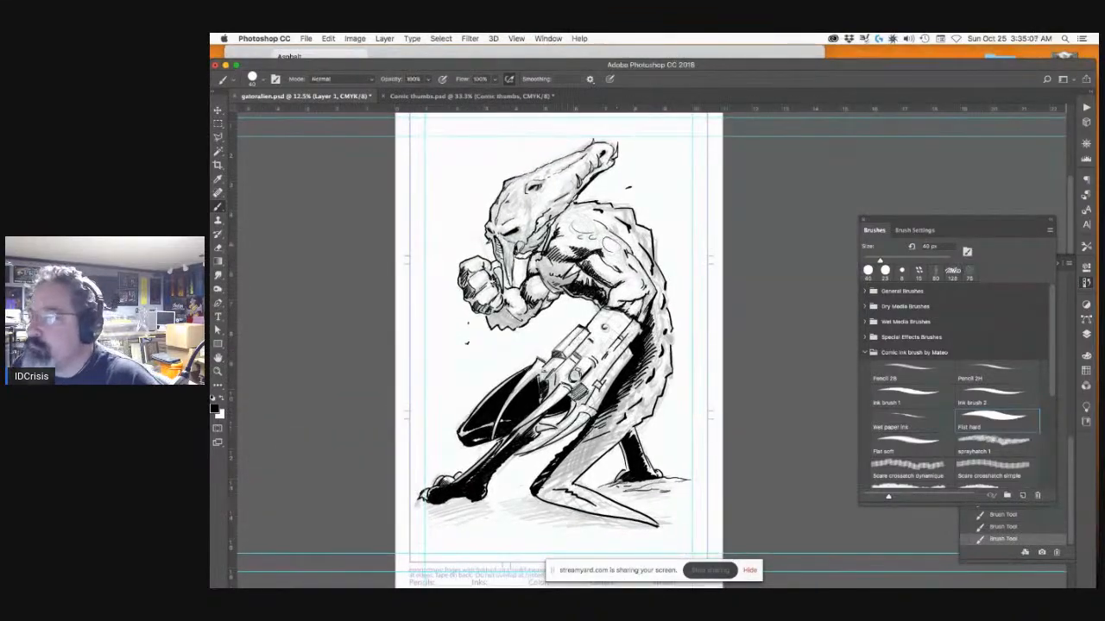
scroll(513, 303, "up", 4)
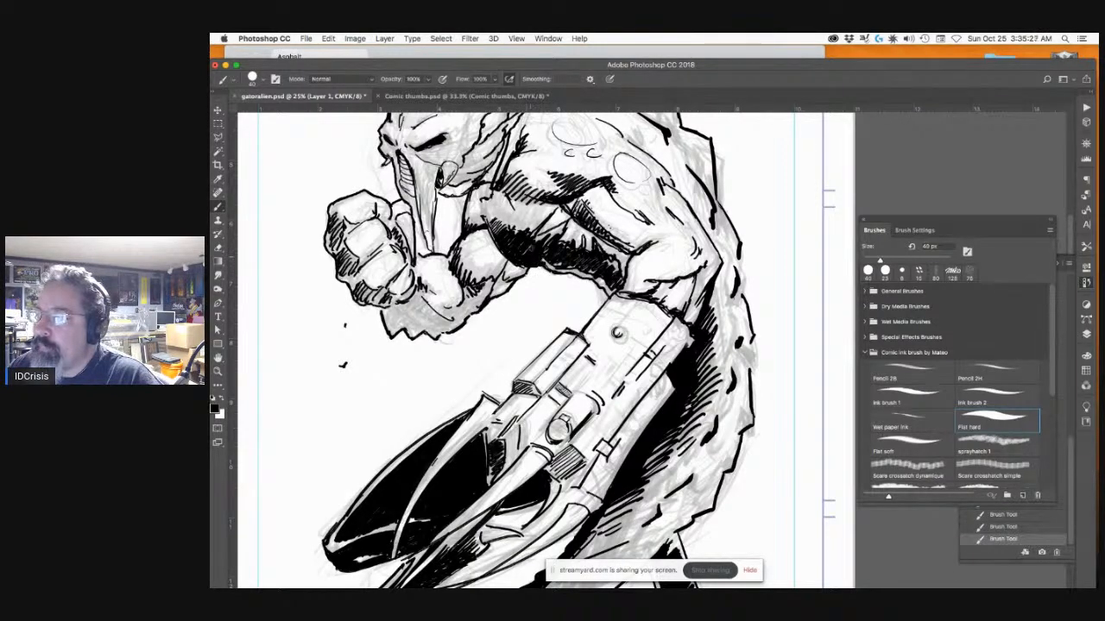
mouse_move(488, 213)
left_mouse_down()
mouse_move(501, 242)
mouse_move(515, 226)
mouse_move(521, 244)
mouse_move(529, 237)
left_mouse_up()
left_click_drag(525, 223, 534, 236)
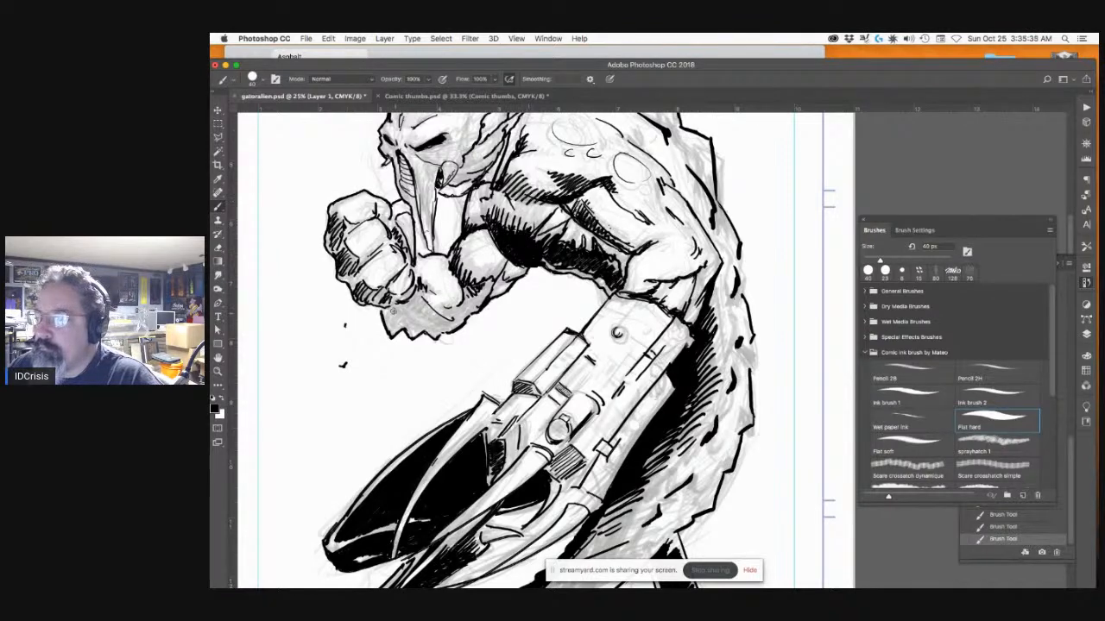
Step: Fill the ragged underside of the raised forearm with dense black hatching and darken the outer edge of the fist
left_click_drag(390, 304, 406, 316)
left_click_drag(404, 311, 429, 325)
mouse_move(421, 317)
left_mouse_down()
mouse_move(435, 327)
mouse_move(389, 320)
mouse_move(463, 334)
mouse_move(468, 293)
mouse_move(450, 328)
mouse_move(430, 314)
mouse_move(454, 334)
mouse_move(435, 317)
left_mouse_up()
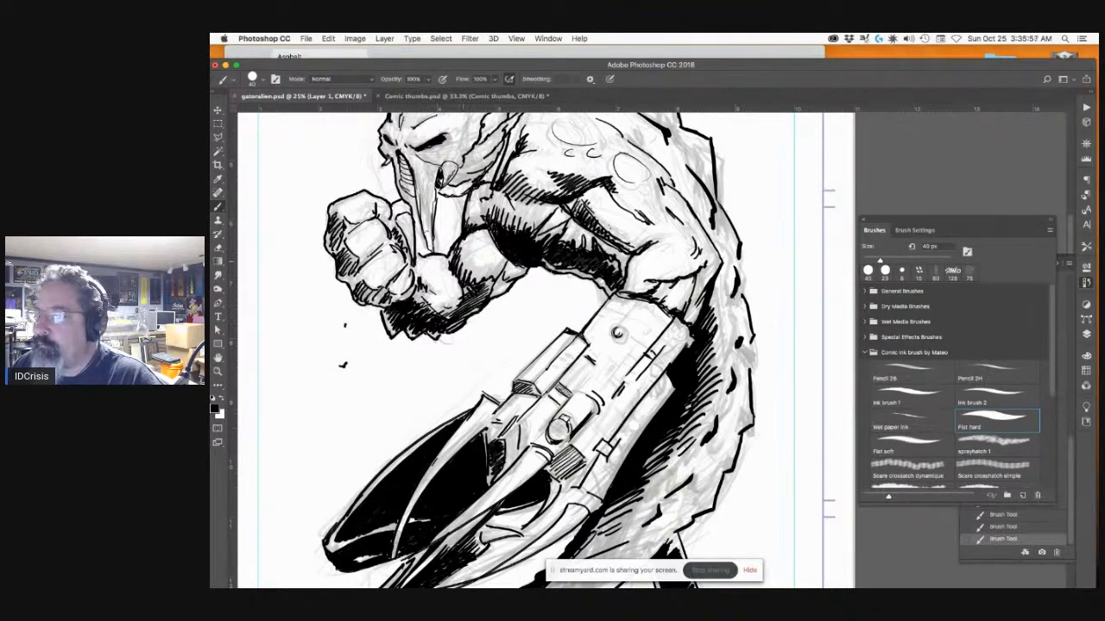
left_click_drag(503, 266, 515, 284)
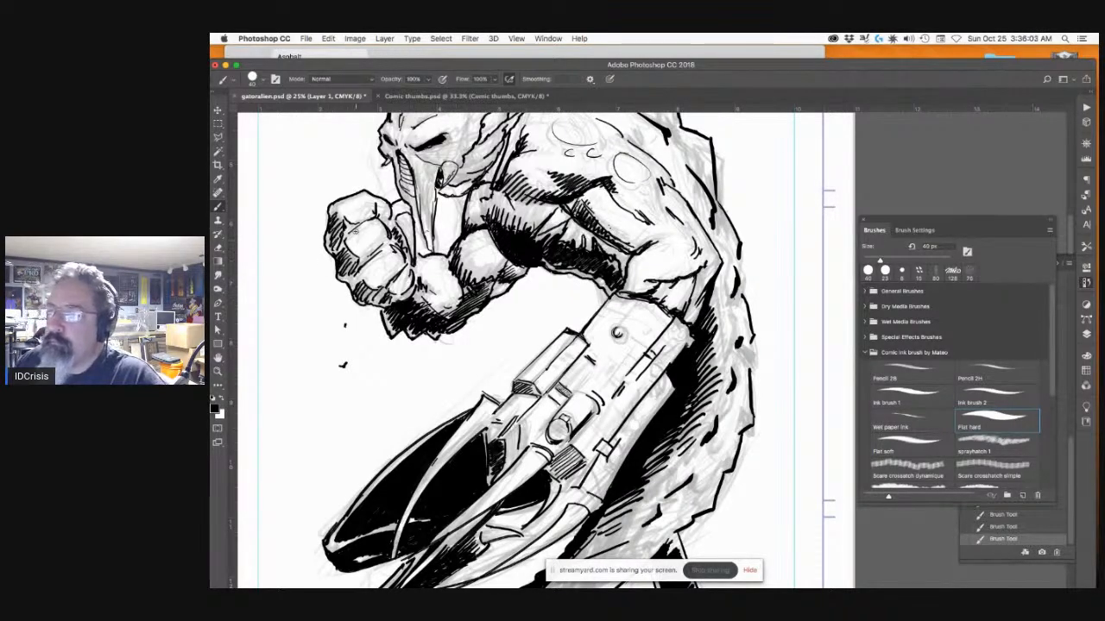
mouse_move(338, 215)
left_mouse_down()
mouse_move(333, 237)
mouse_move(377, 300)
left_mouse_up()
Step: Darken the edges of the strands hanging from the face and fill the shadow beneath the jaw and neck with black
left_click_drag(455, 217, 465, 332)
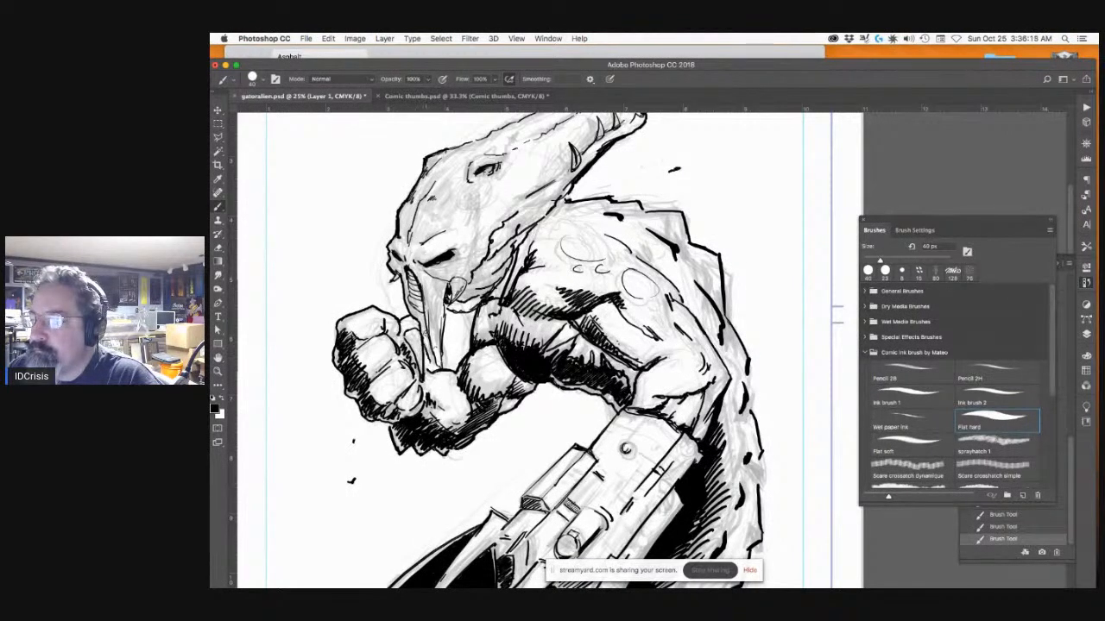
left_click_drag(403, 285, 404, 314)
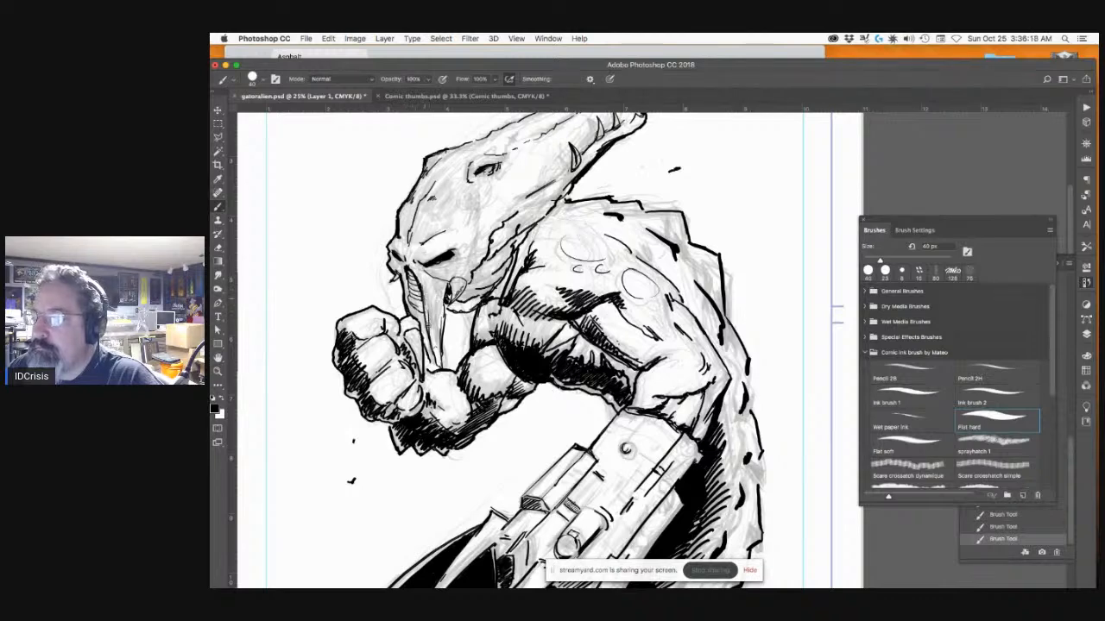
left_click_drag(446, 317, 435, 368)
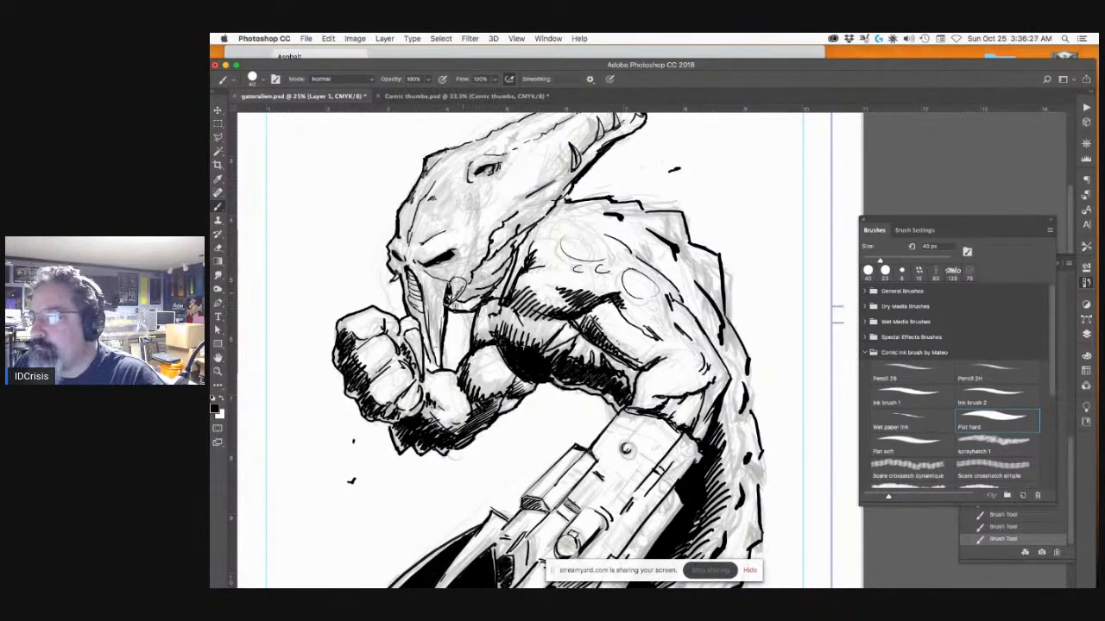
left_click_drag(448, 311, 461, 302)
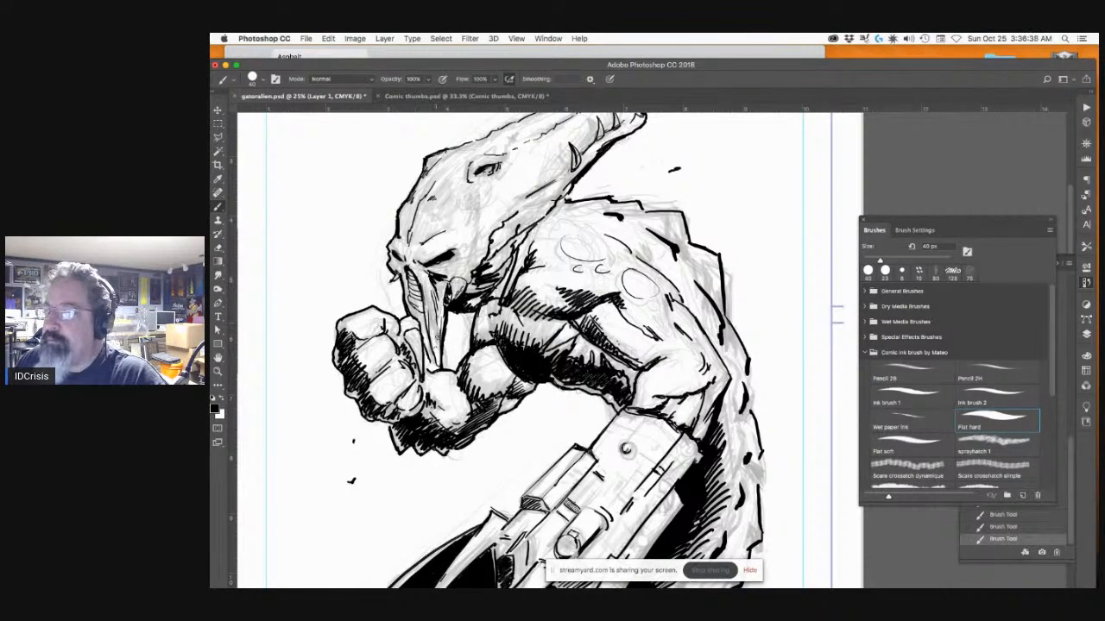
Step: Hatch the near leg and its foot with slanted zigzag strokes, and touch up the black fill on the far knee
key("super+minus")
key("super+minus")
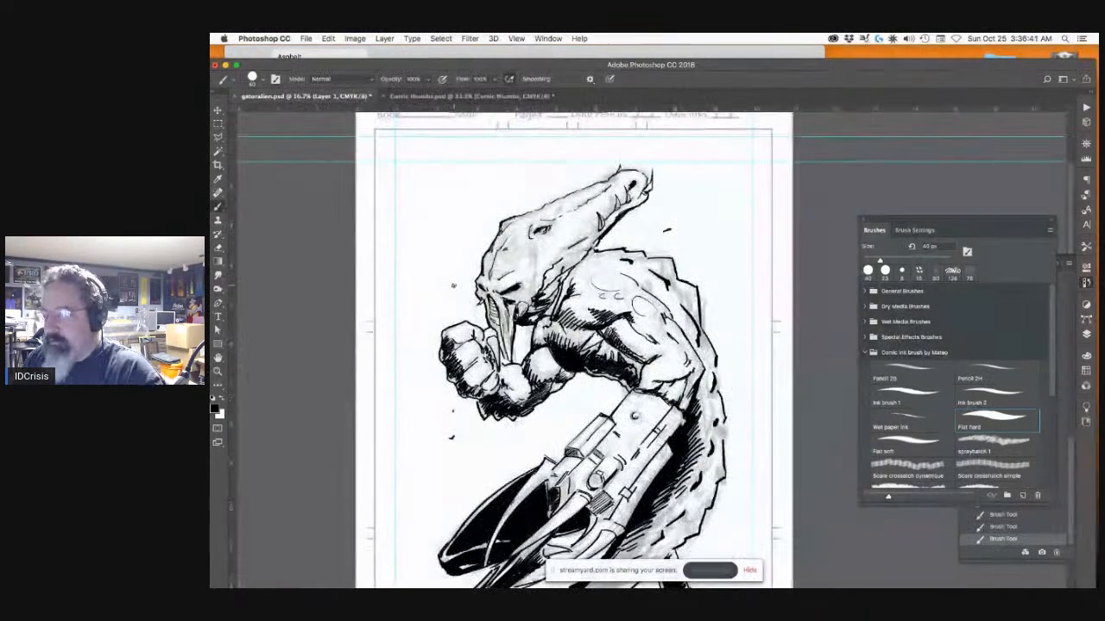
key("super+minus")
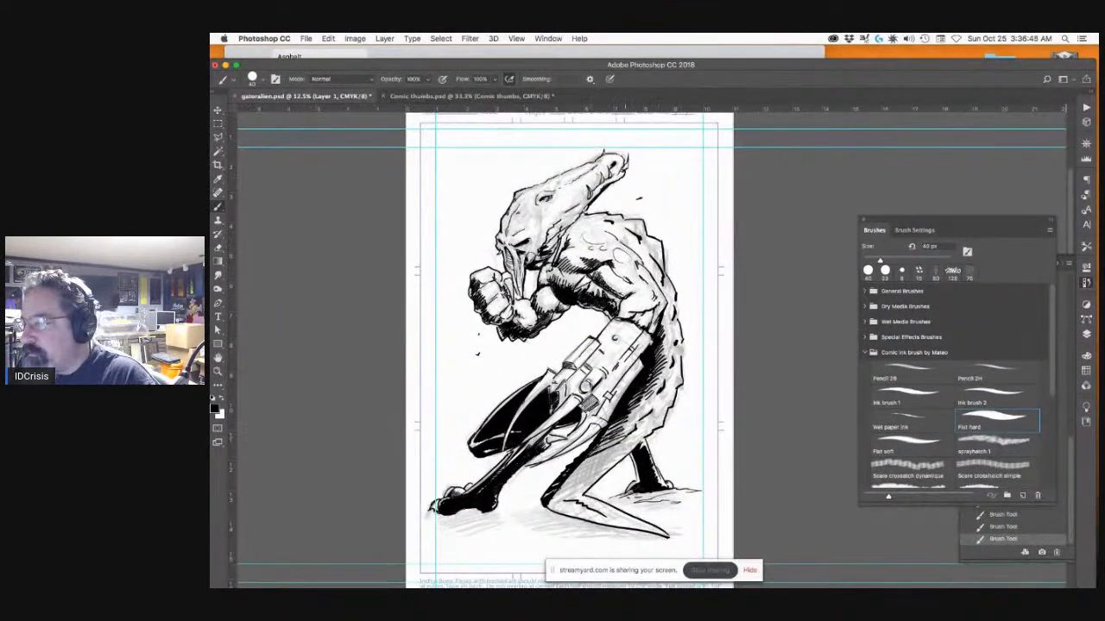
left_click_drag(589, 473, 555, 497)
left_click_drag(586, 478, 554, 509)
mouse_move(574, 496)
left_mouse_down()
mouse_move(555, 515)
mouse_move(597, 520)
left_mouse_up()
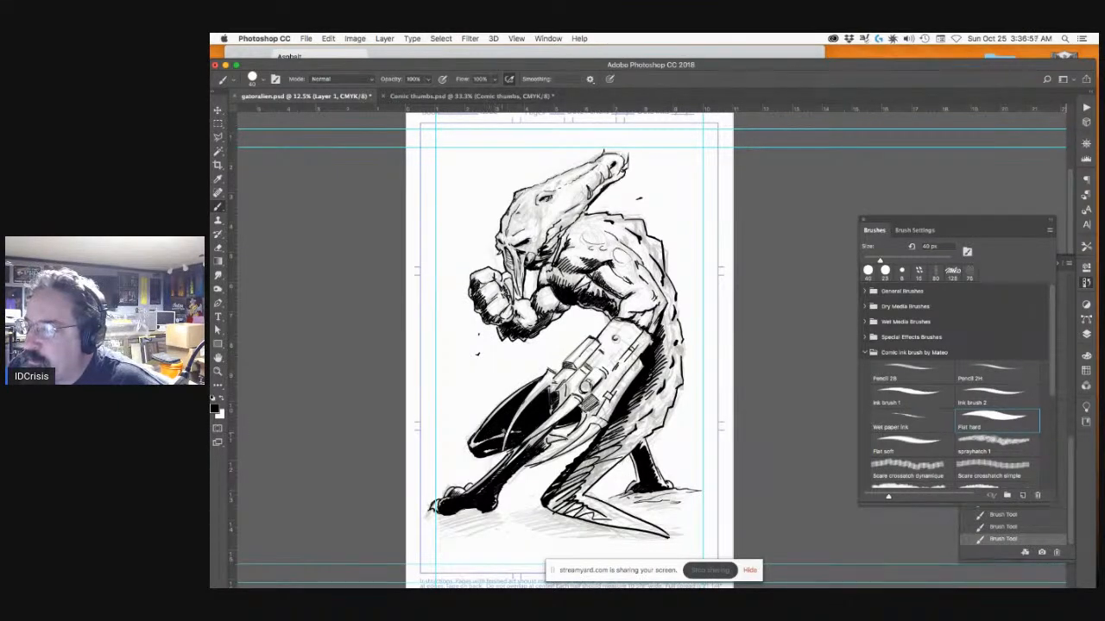
left_click_drag(503, 442, 487, 444)
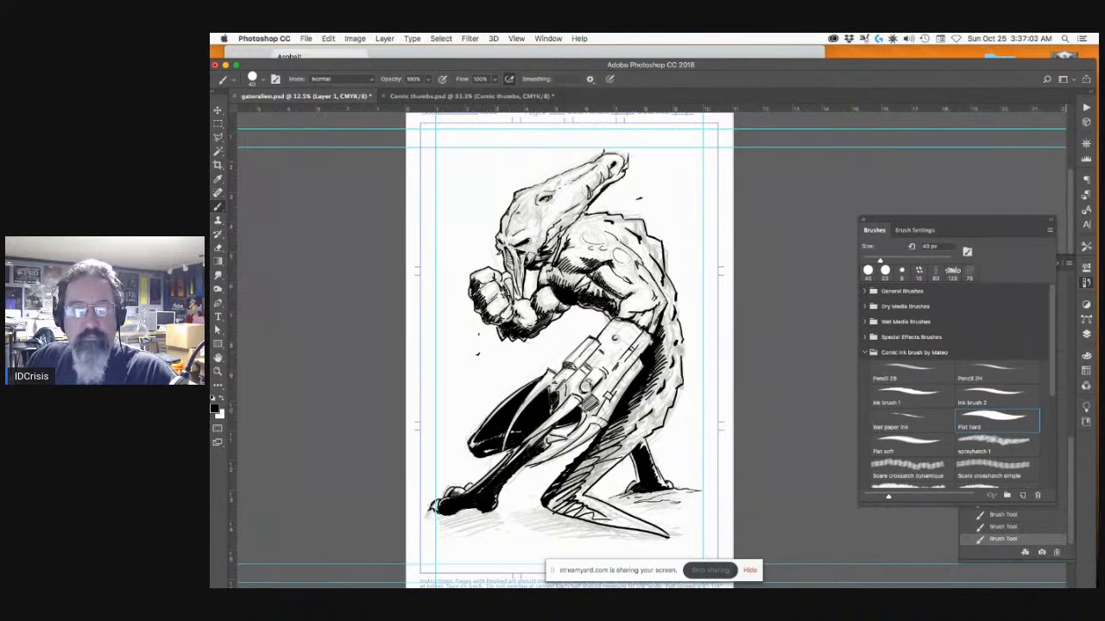
Step: Examine the inked figure up close from the head and fist down to the gear, legs and ground
key("super+Tab")
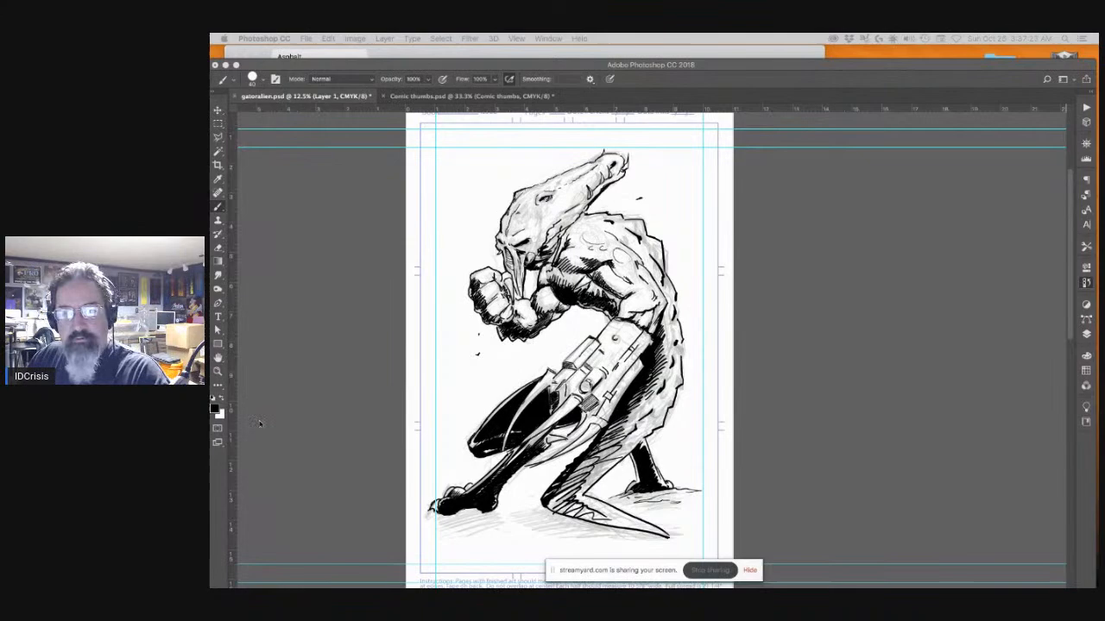
left_click(366, 371)
key("super+equal")
key("super+equal")
key("super+equal")
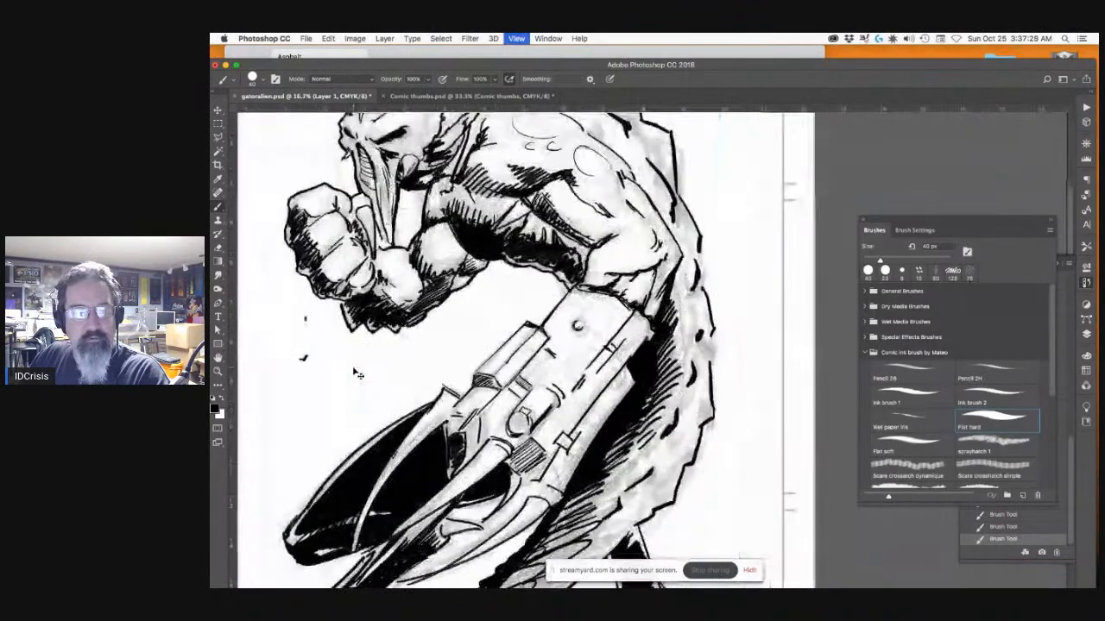
scroll(551, 315, "up", 10)
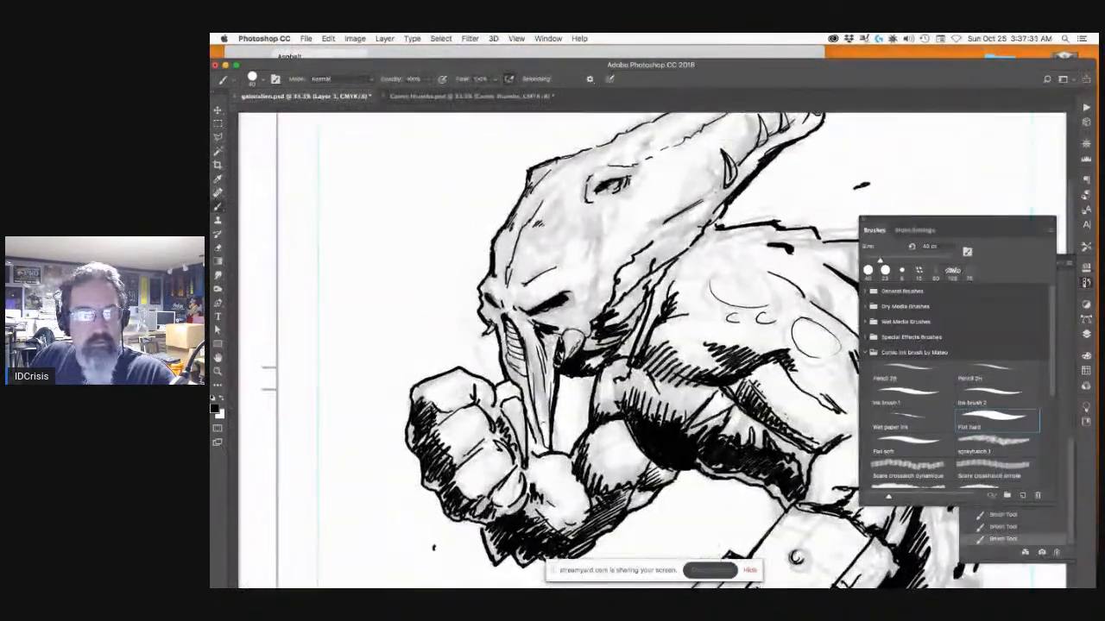
left_click_drag(724, 575, 536, 393)
scroll(536, 393, "down", 6)
scroll(544, 380, "left", 2)
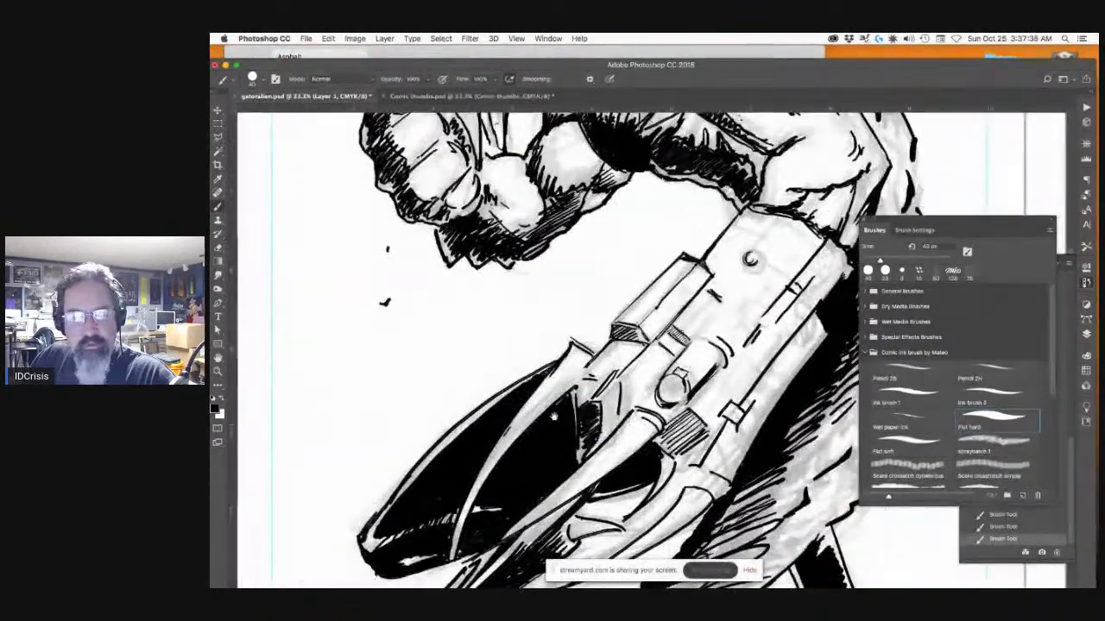
key("super+minus")
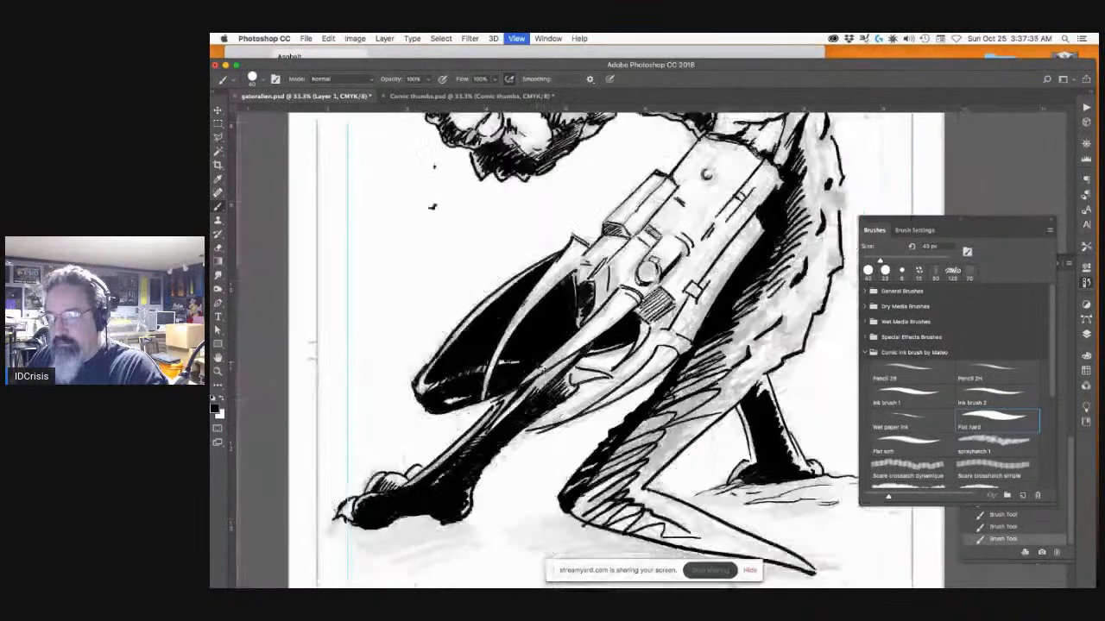
scroll(537, 363, "down", 1)
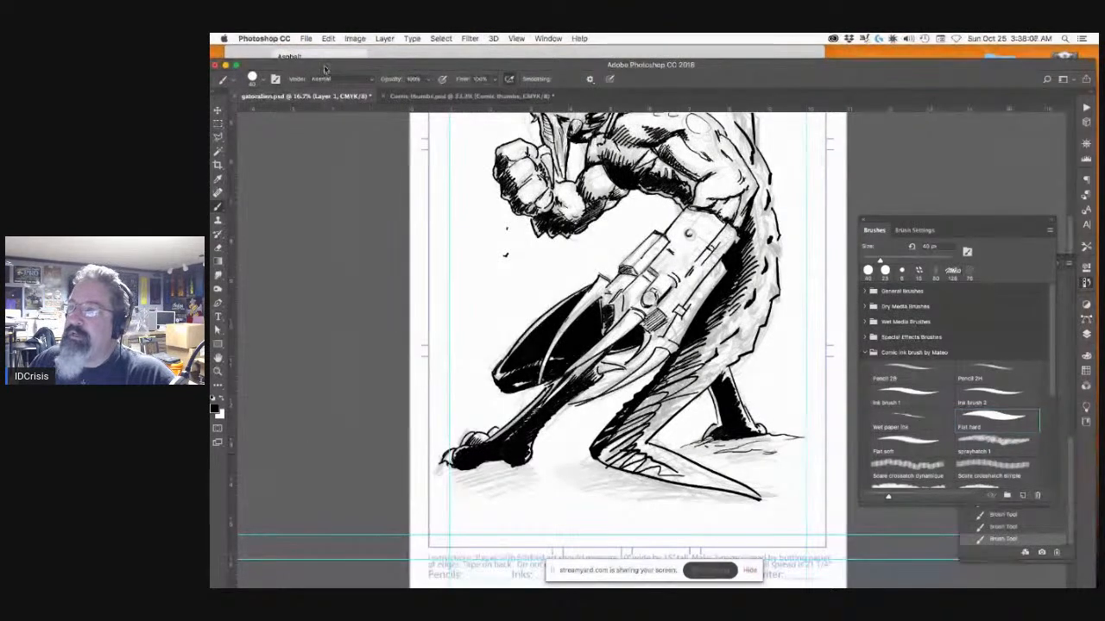
left_click_drag(324, 68, 329, 73)
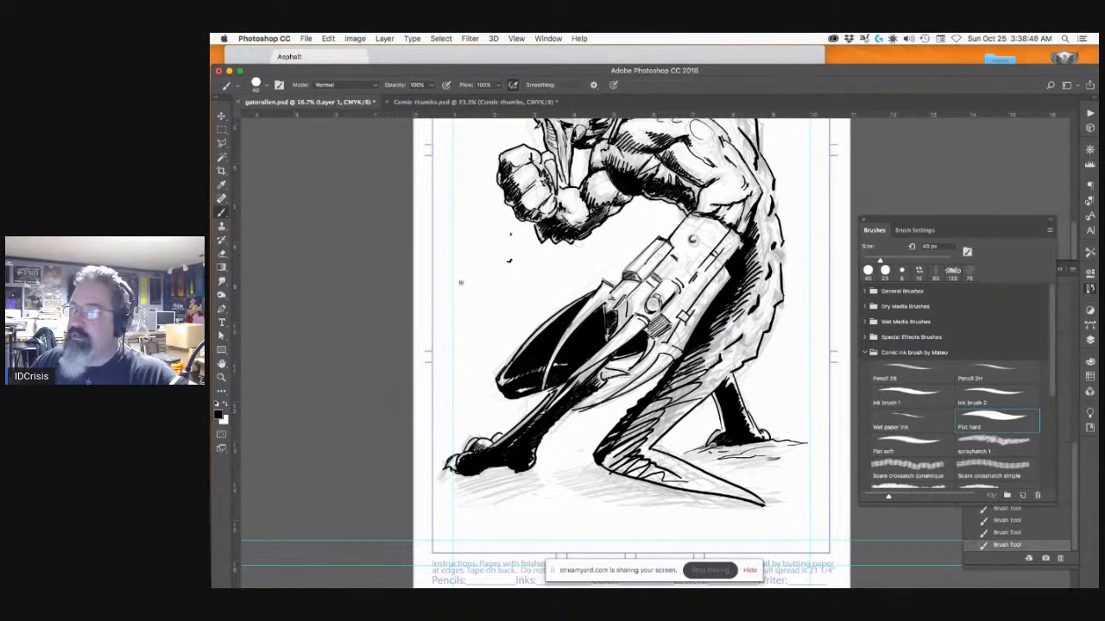
scroll(376, 353, "up", 10)
scroll(375, 352, "down", 5)
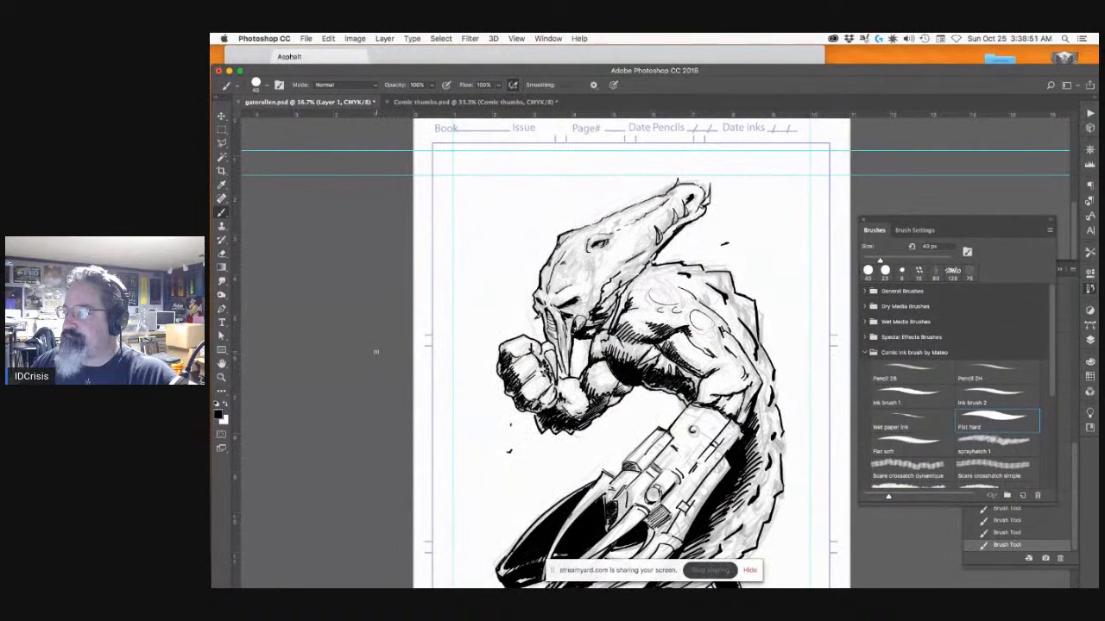
scroll(375, 352, "down", 5)
scroll(376, 352, "up", 5)
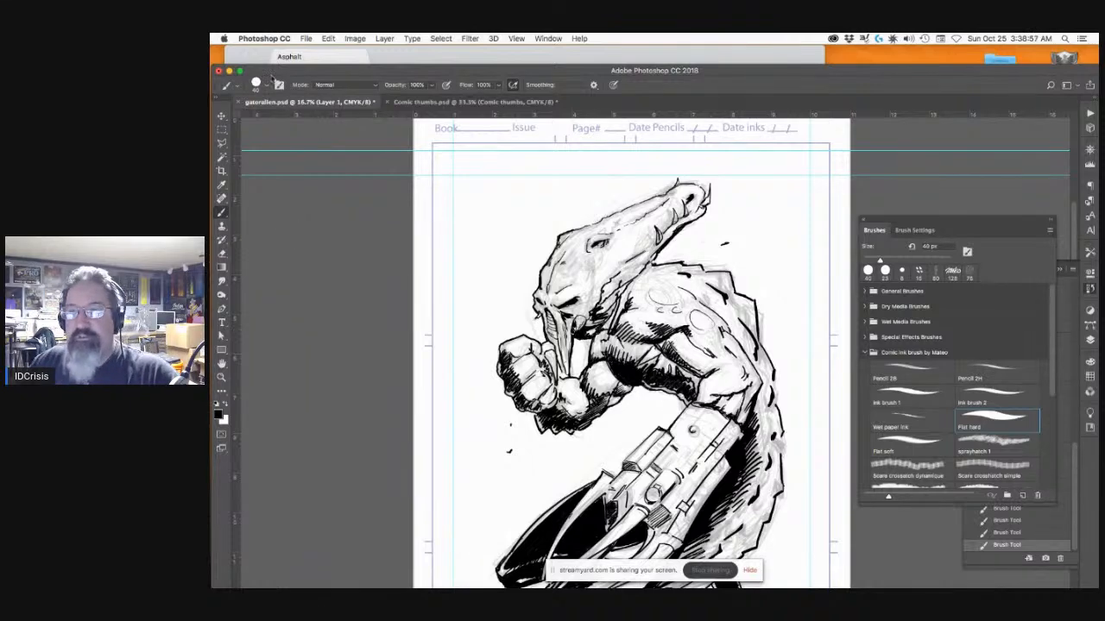
key("super+Tab")
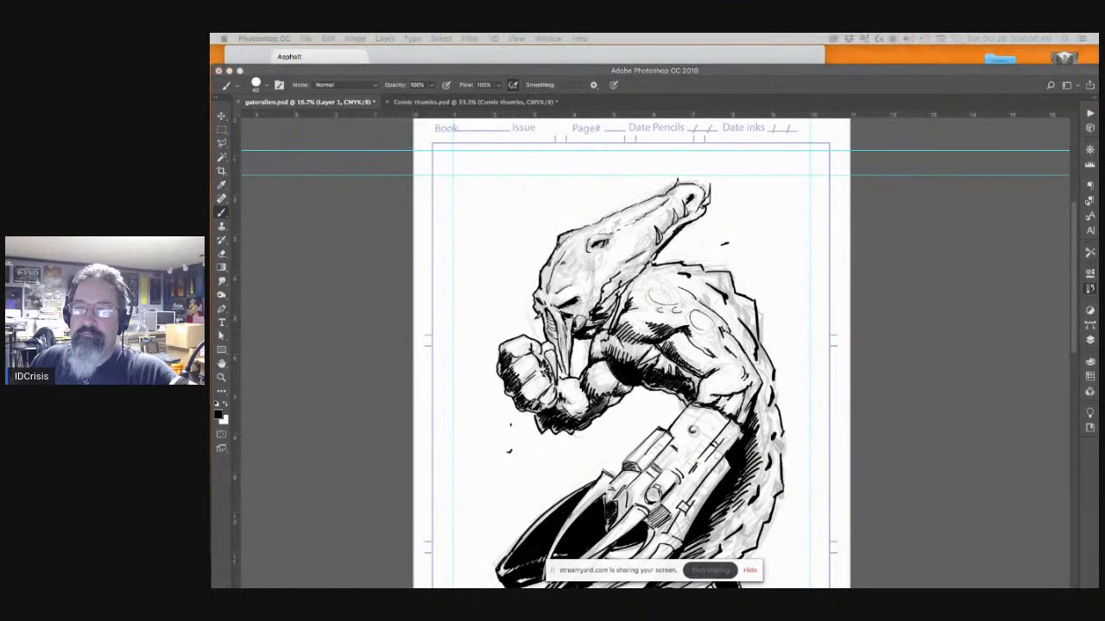